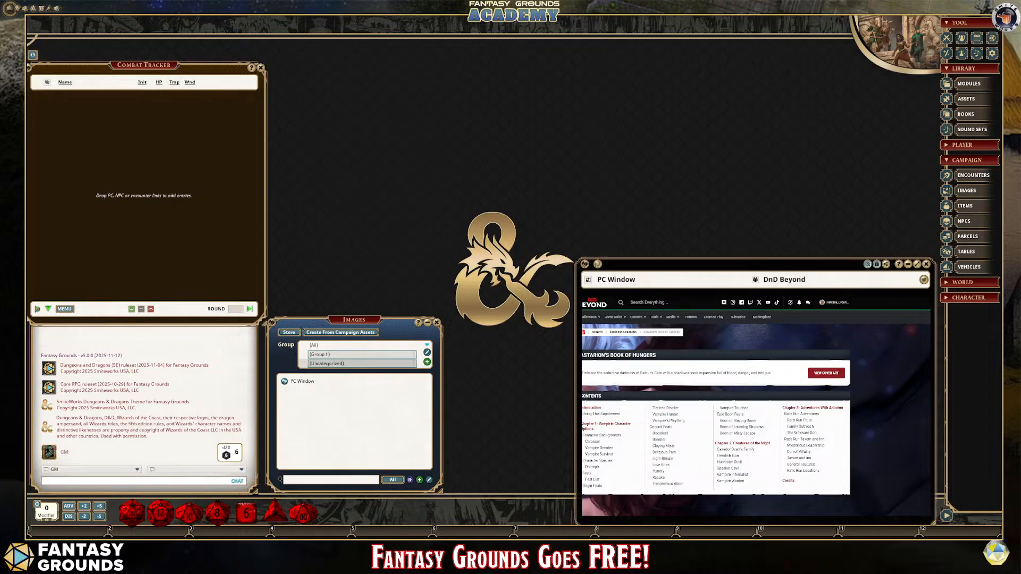
Step: Switch to the web browser, maximize its window and bring up the Astarion design in Canva
left_click_drag(27, 106, 417, 80)
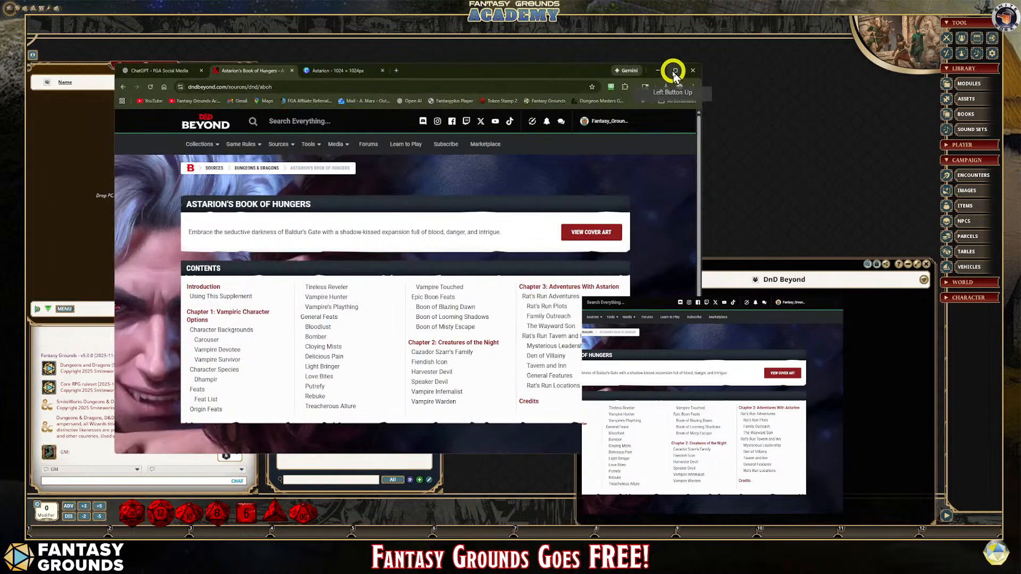
left_click(676, 74)
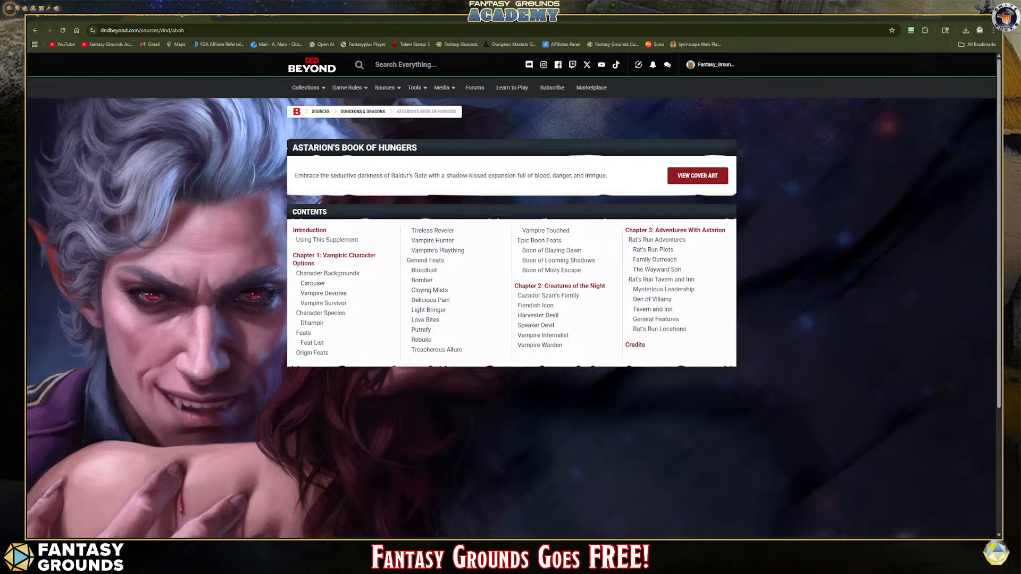
left_click(241, 20)
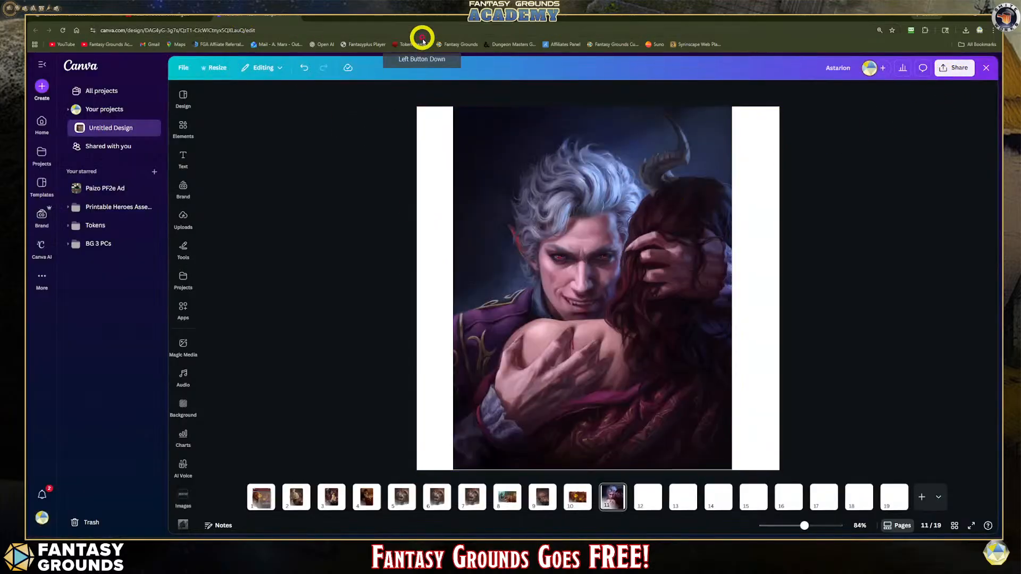
left_click(477, 69)
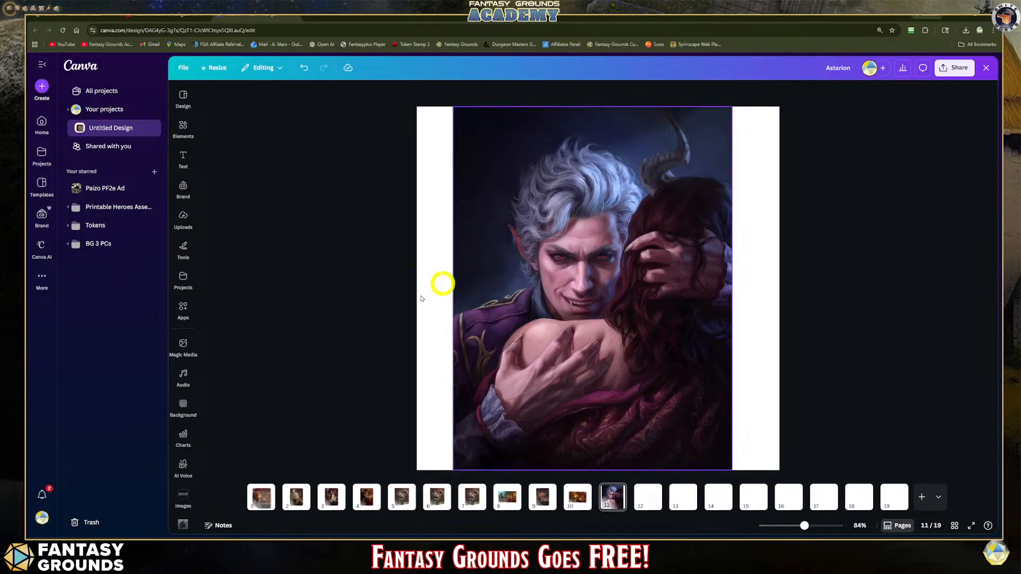
left_click_drag(641, 76, 593, 60)
left_click_drag(523, 71, 484, 70)
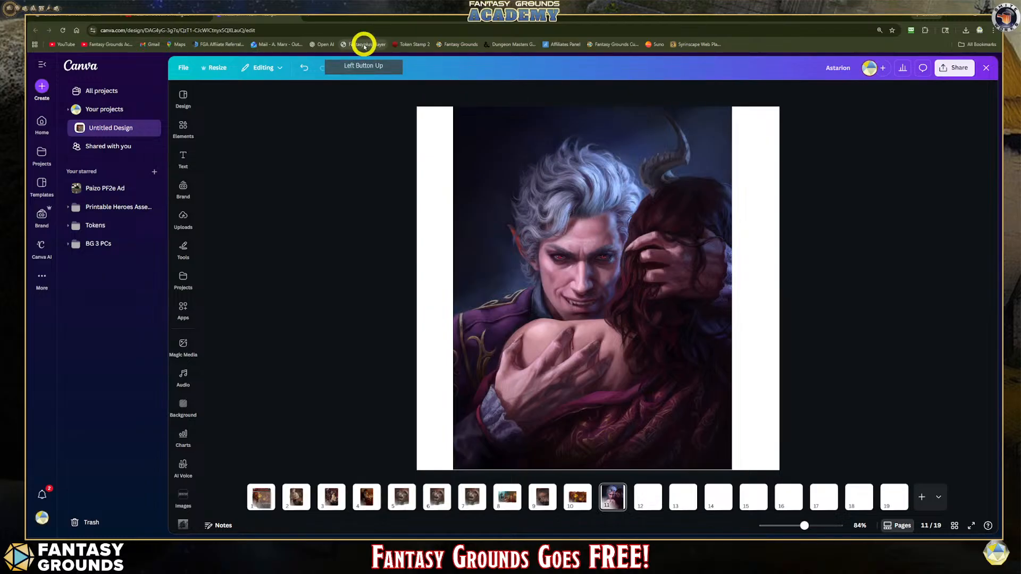
left_click(183, 128)
left_click(182, 158)
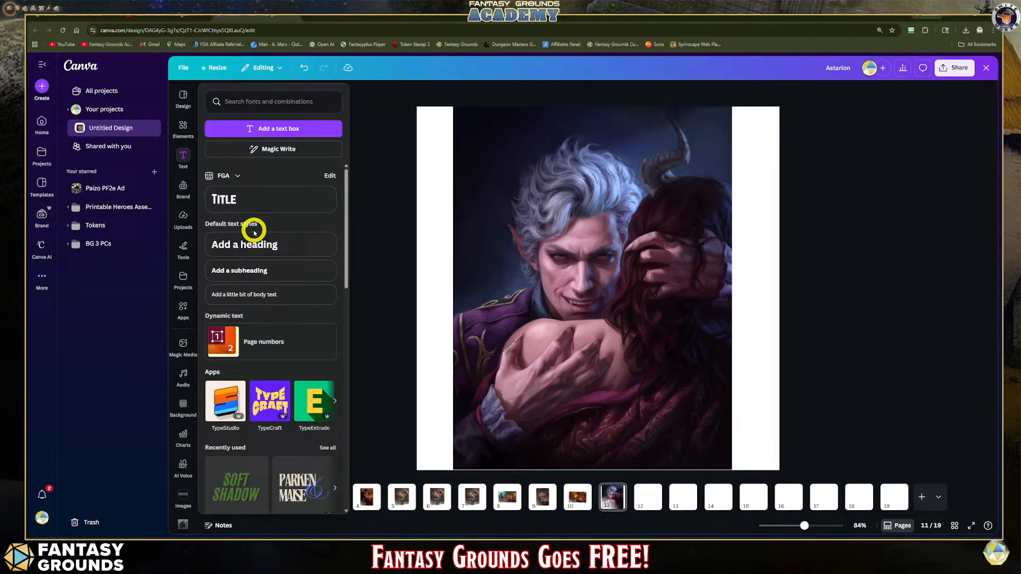
left_click(424, 268)
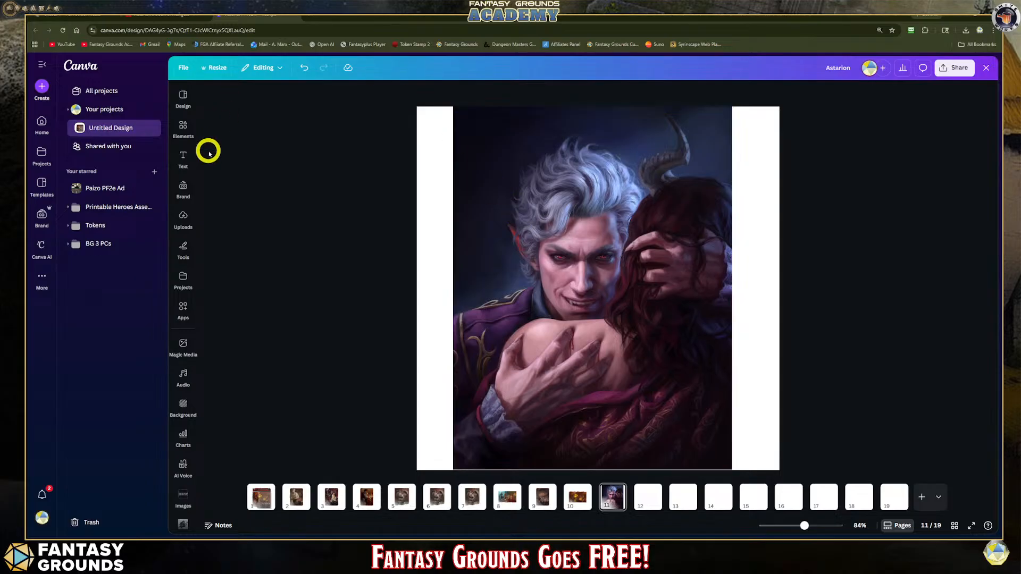
Step: Go to page 1 of the design and shift the Astarion cover art slightly down and right over the stacked images
left_click(600, 240)
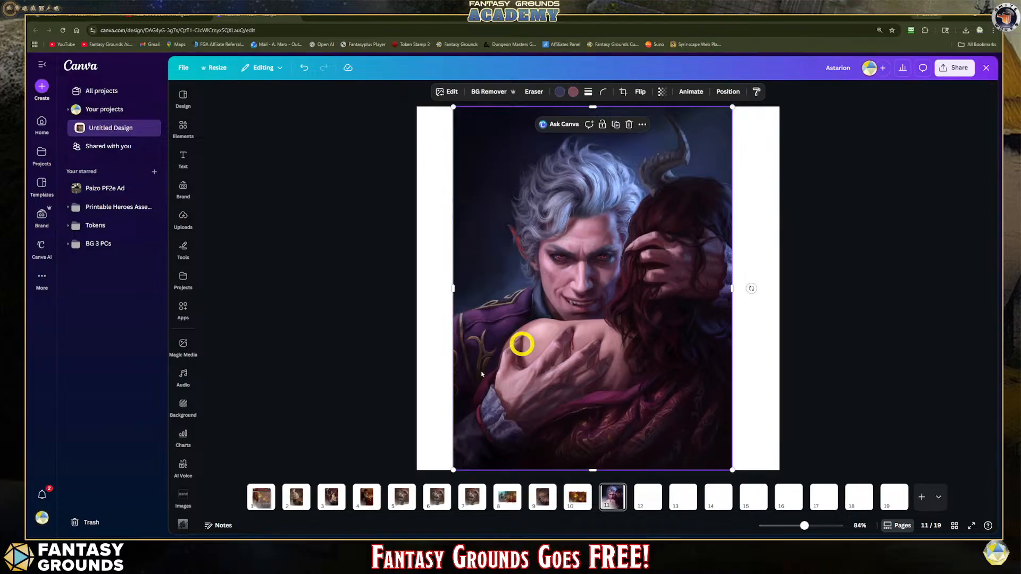
left_click(261, 496)
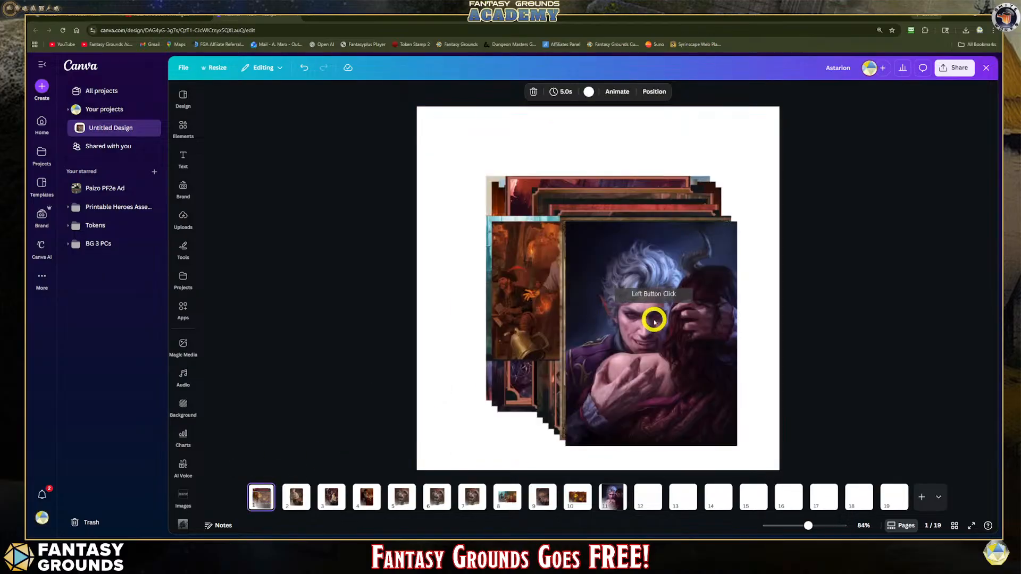
left_click_drag(654, 319, 679, 330)
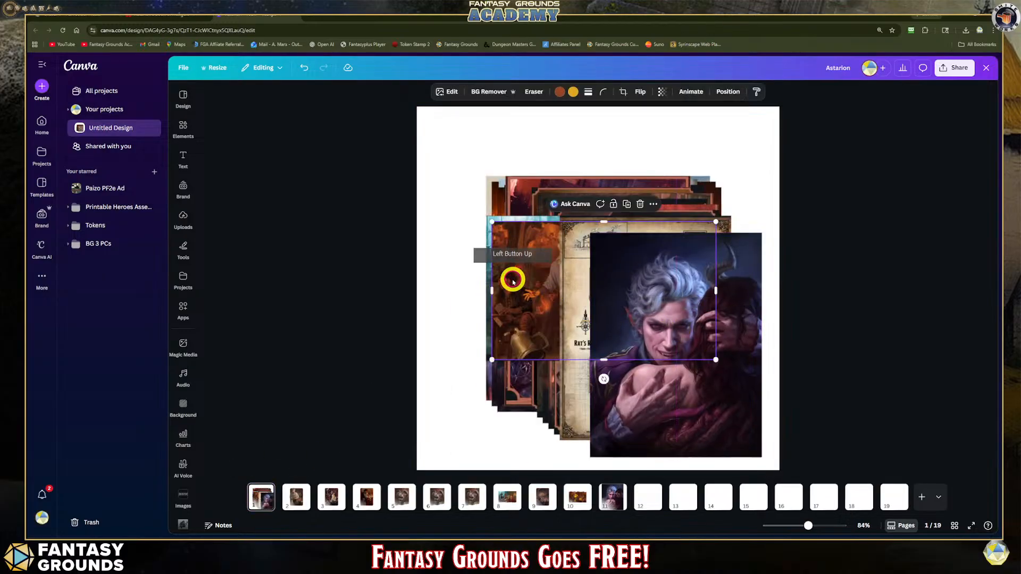
left_click(574, 396)
left_click(544, 197)
left_click(497, 186)
left_click(574, 196)
left_click(525, 286)
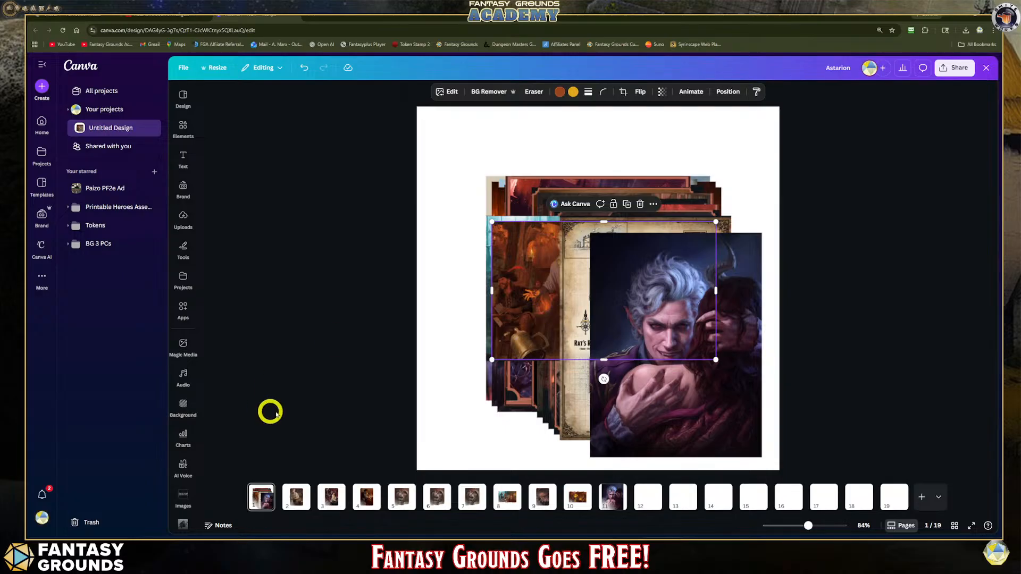
Step: Look through the individual artworks on pages 2 to 6 of the design
left_click(294, 496)
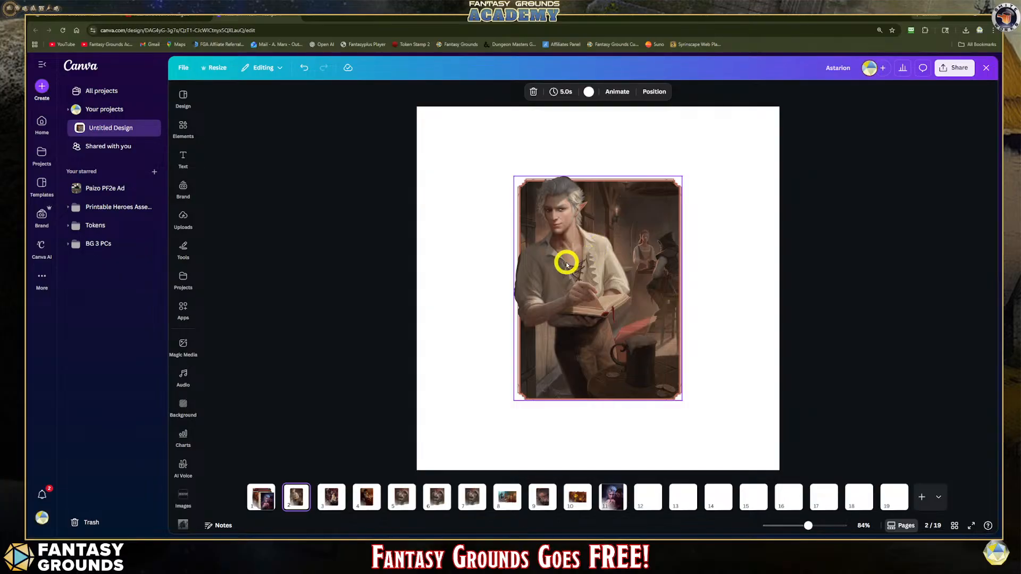
left_click(534, 175)
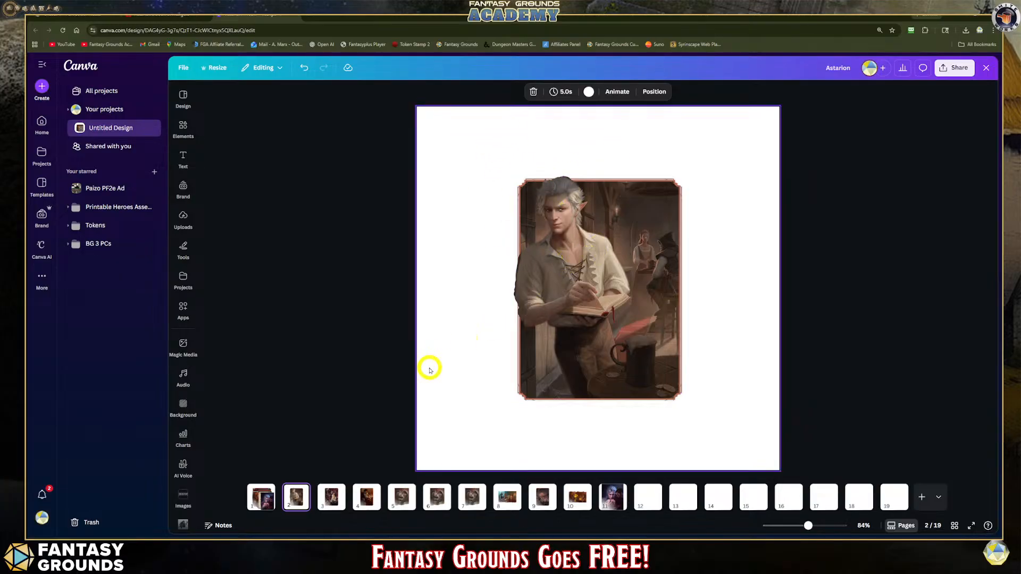
left_click(331, 497)
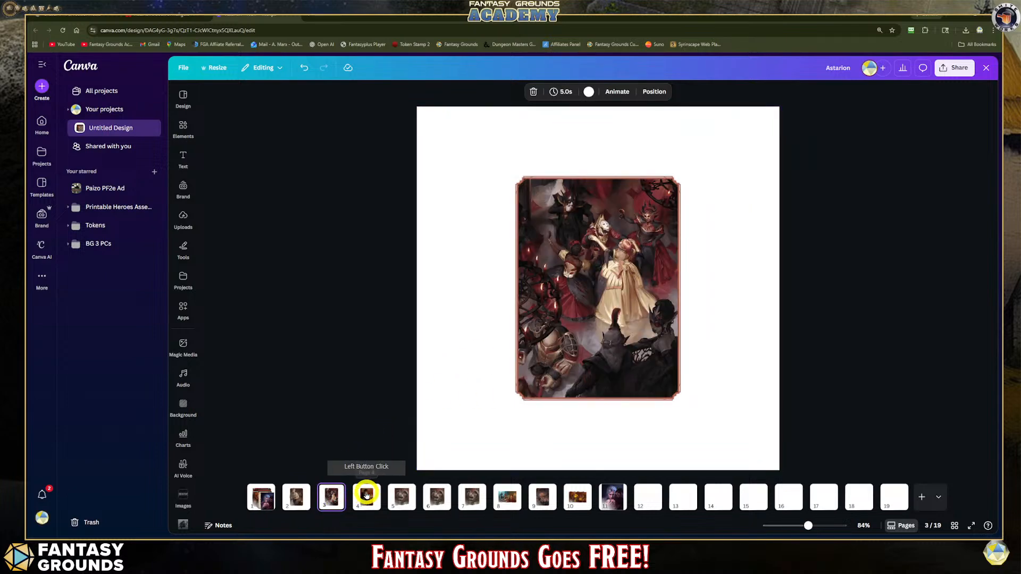
left_click(368, 490)
left_click(403, 495)
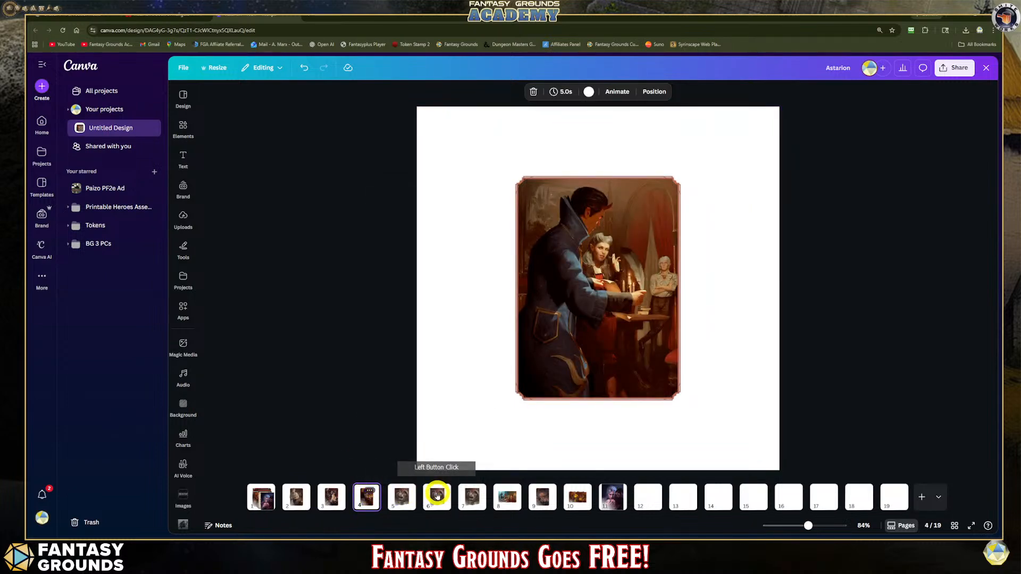
left_click(440, 491)
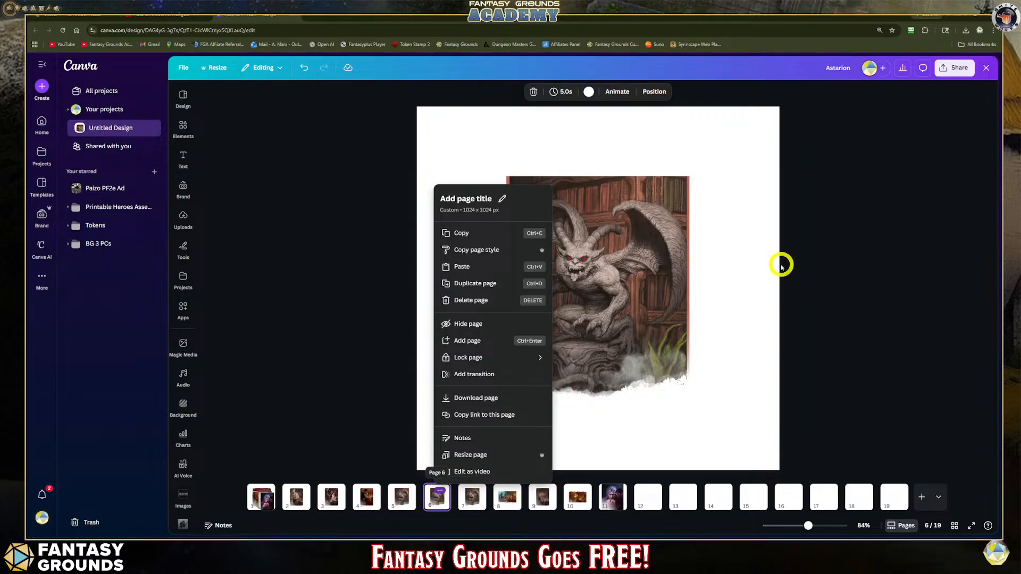
left_click(749, 254)
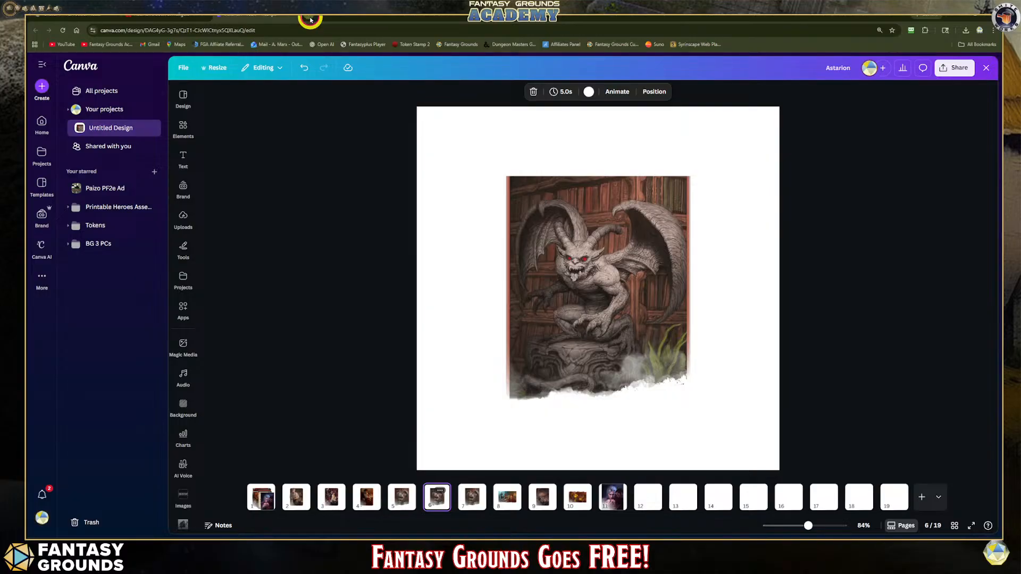
Step: Open the Developer Guide - Product Guidelines page of the Fantasy Grounds Customer Portal in a new browser tab
left_click(311, 20)
left_click(160, 27)
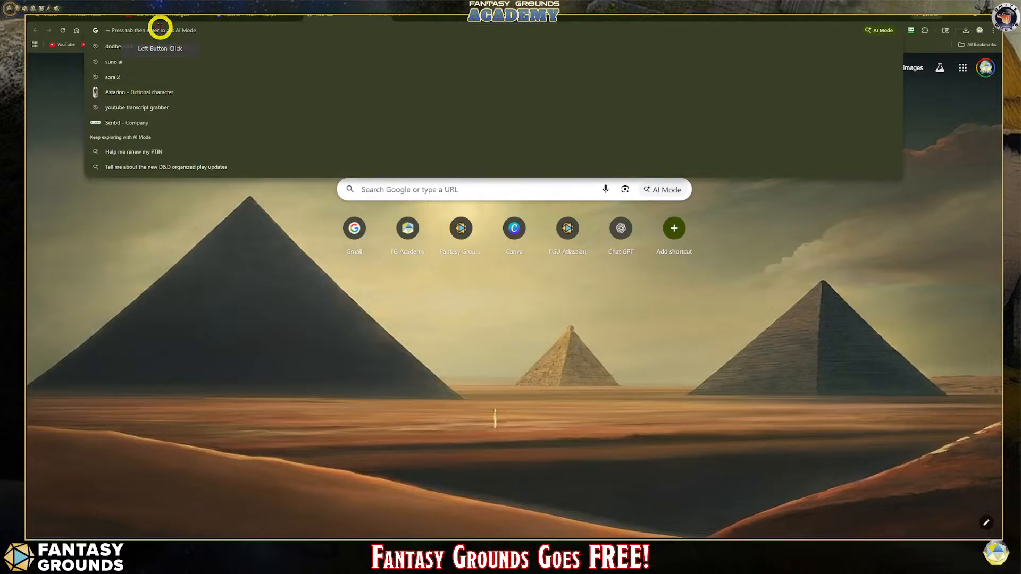
type("fantasygroundsunity.atlassian.net/wiki/spaces/FGCP/overview")
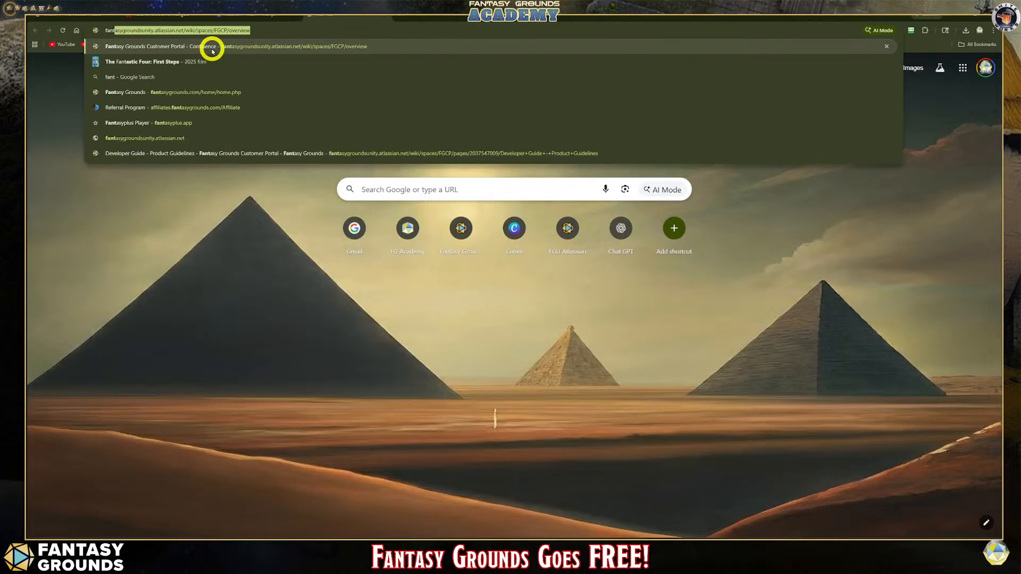
left_click(213, 49)
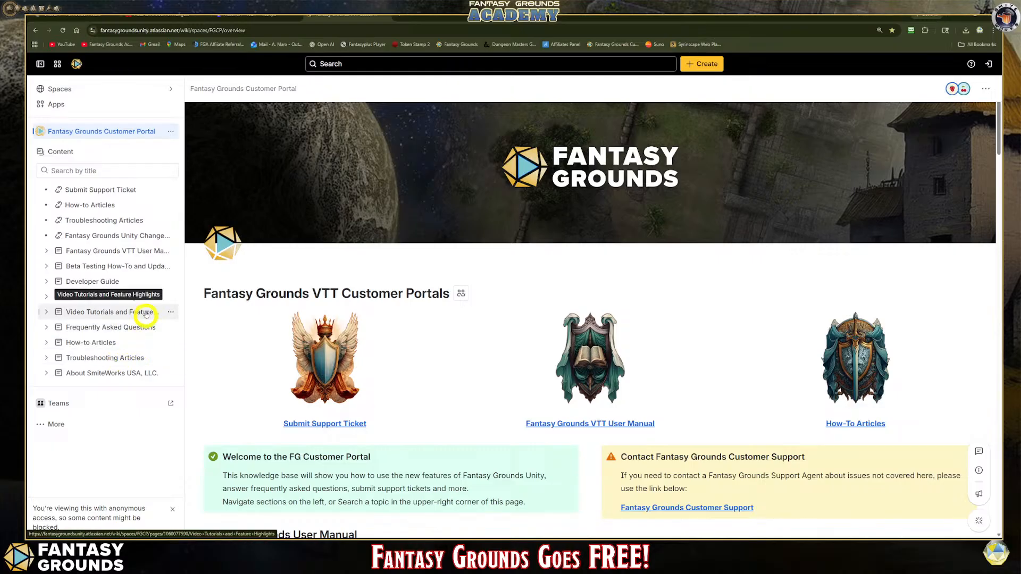
left_click(108, 282)
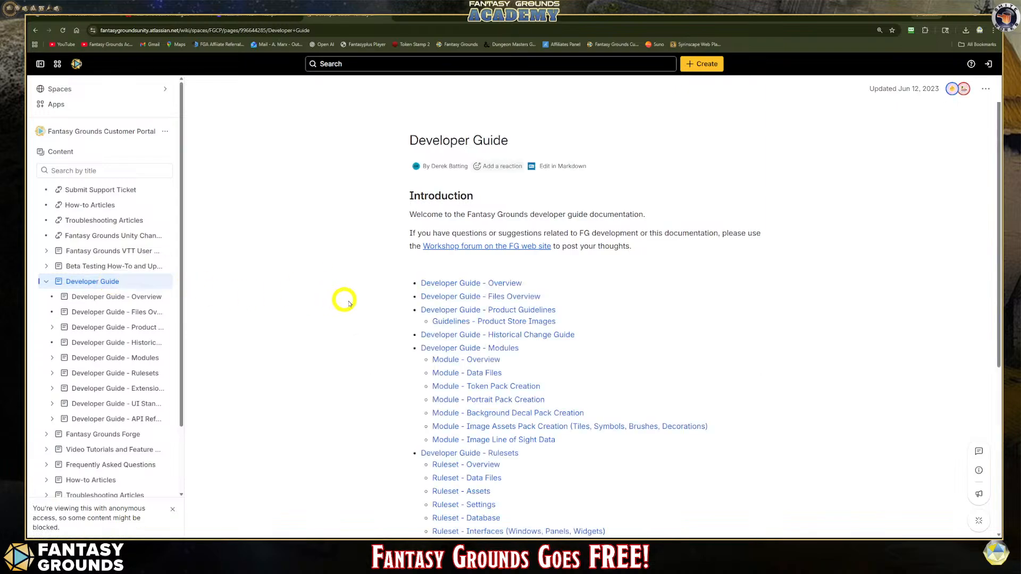
left_click(518, 312)
Step: Examine the recommended formats, resolutions and file sizes for each image type in the product image guidelines table
scroll(585, 329, "down", 5)
scroll(595, 330, "down", 5)
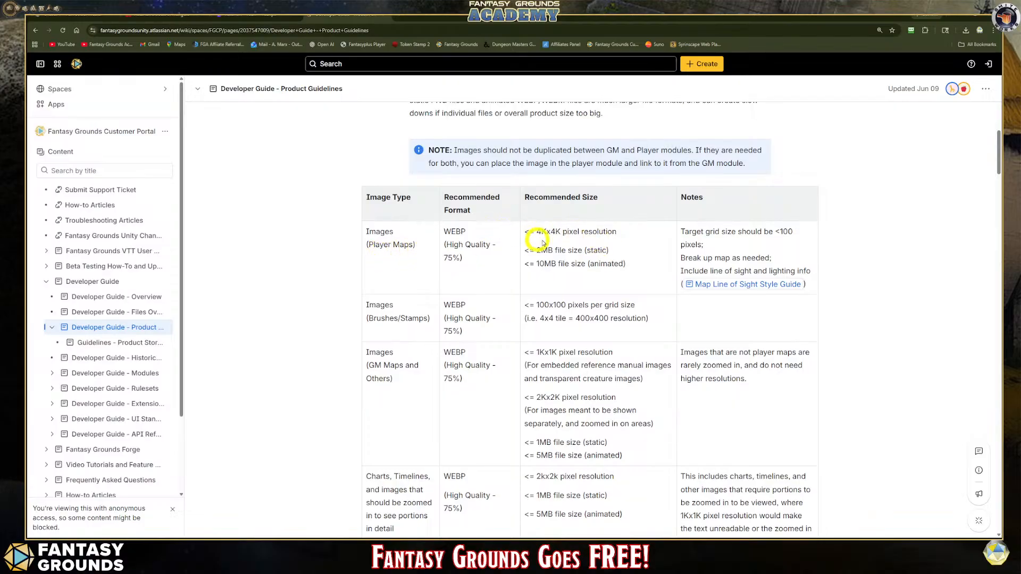
scroll(470, 332, "down", 1)
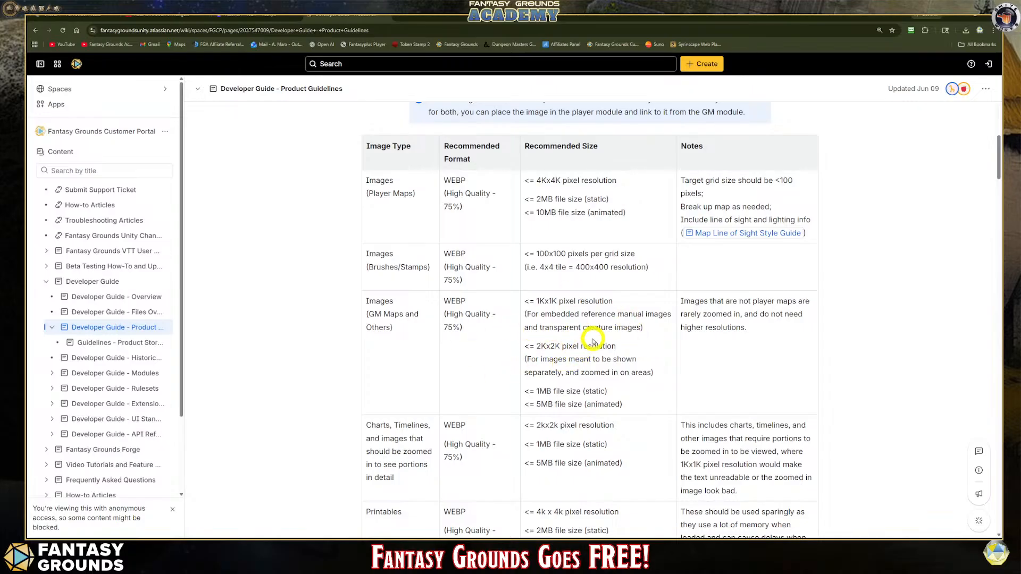
scroll(592, 360, "down", 2)
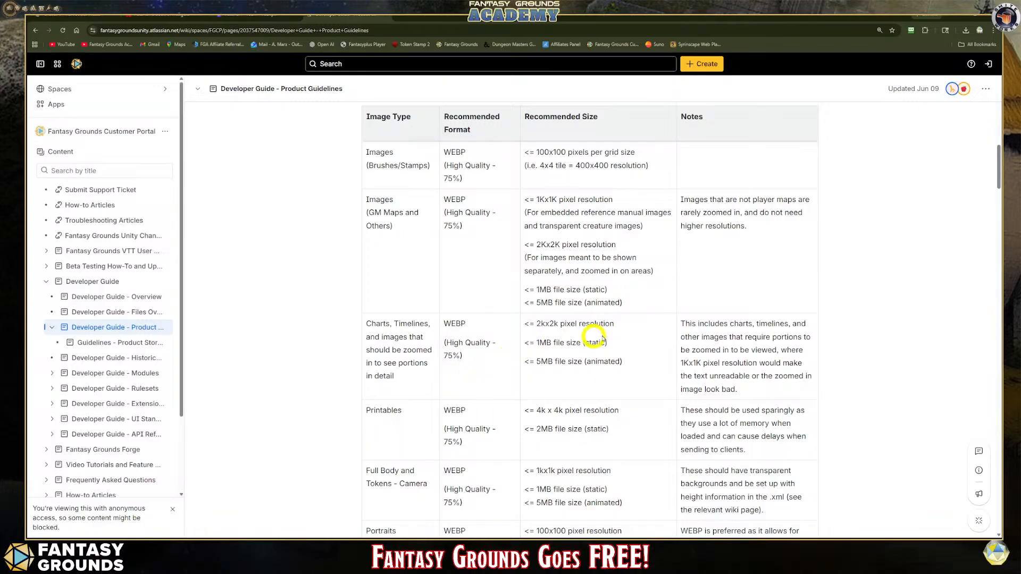
scroll(484, 357, "down", 1)
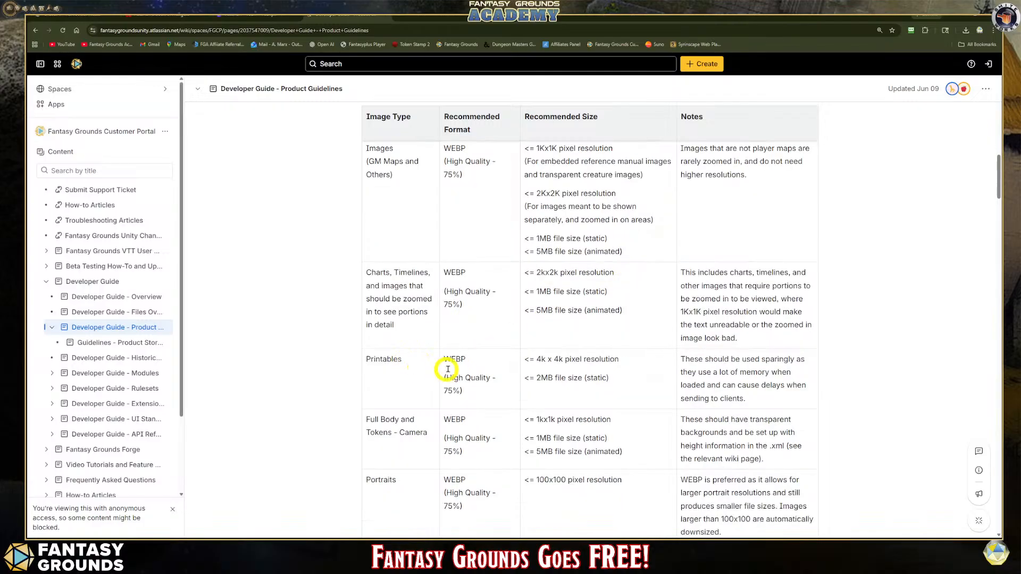
scroll(487, 374, "down", 2)
scroll(486, 376, "down", 3)
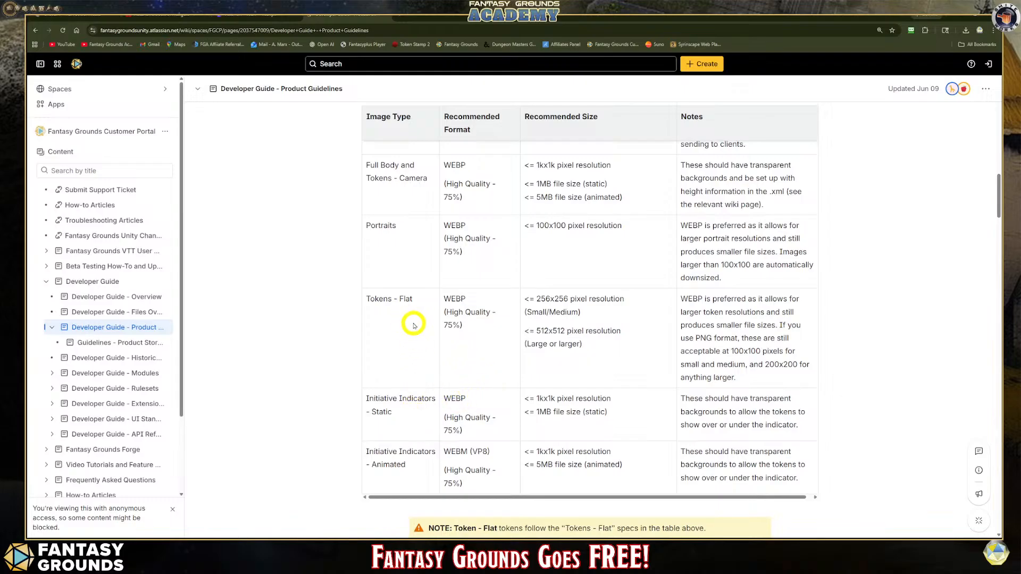
scroll(546, 353, "up", 20)
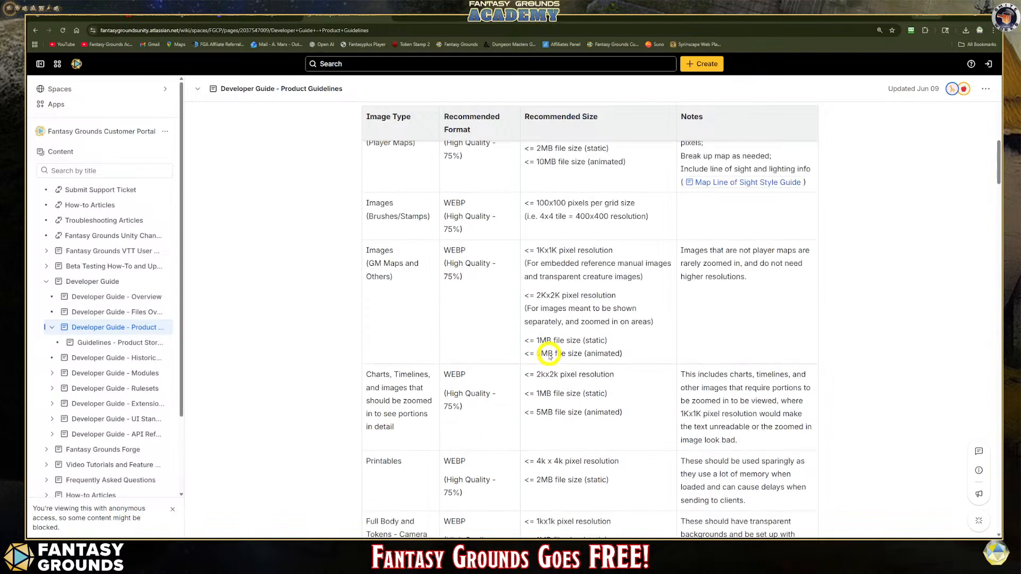
scroll(545, 352, "up", 1)
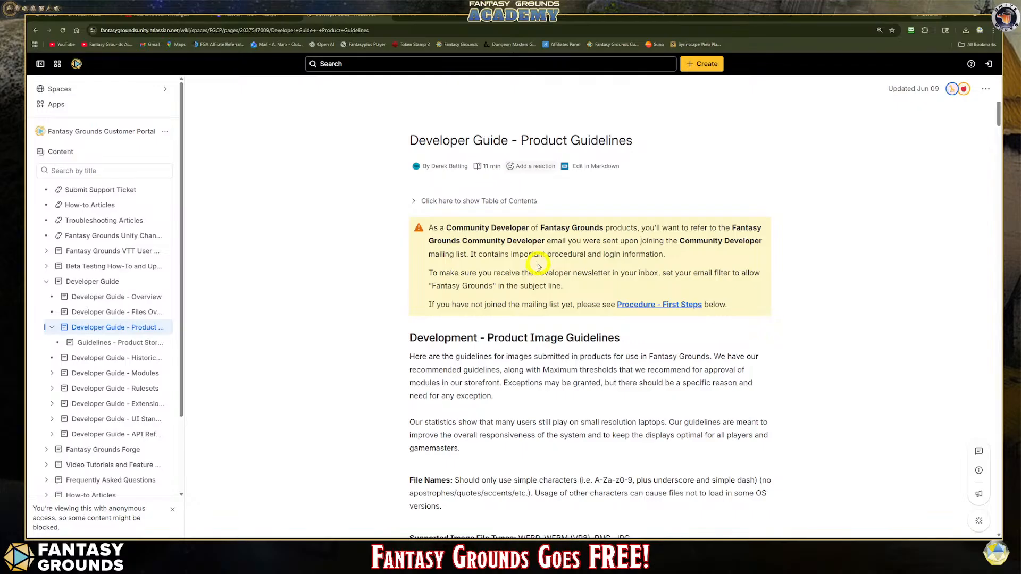
Step: Return to the Canva design and review the artworks from page 3 to page 8
left_click(273, 16)
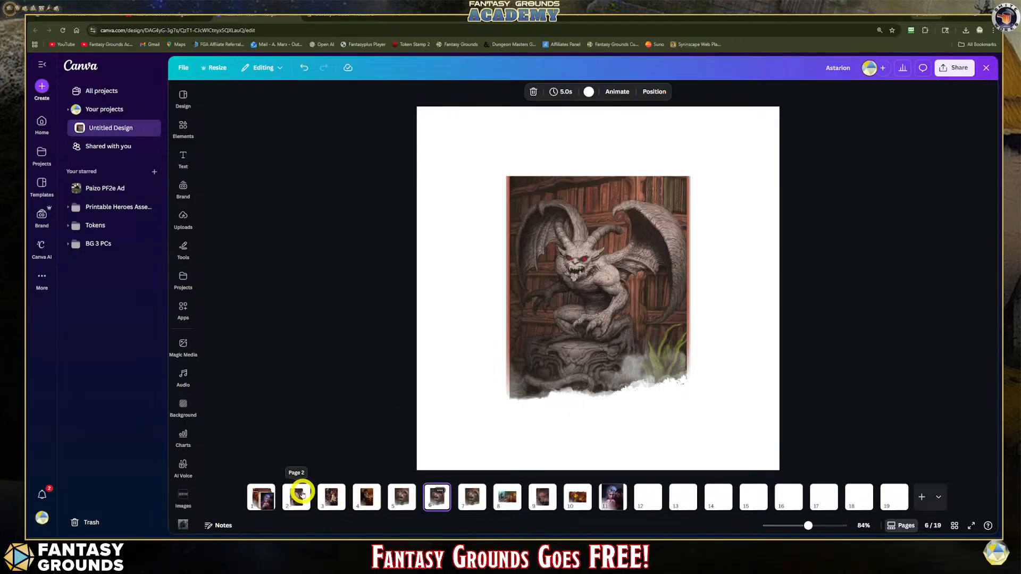
left_click(338, 496)
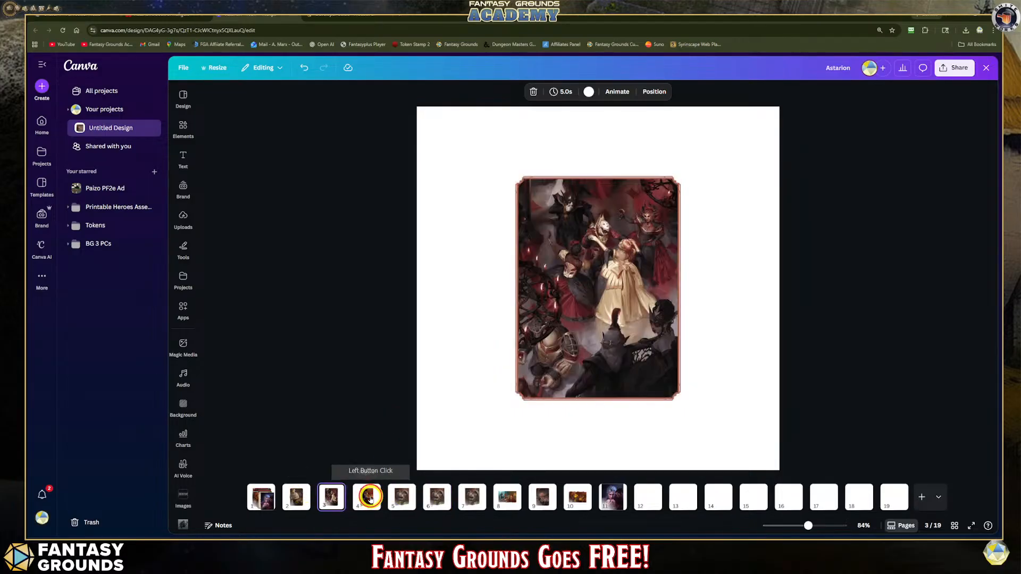
left_click(371, 497)
left_click(401, 497)
left_click(439, 497)
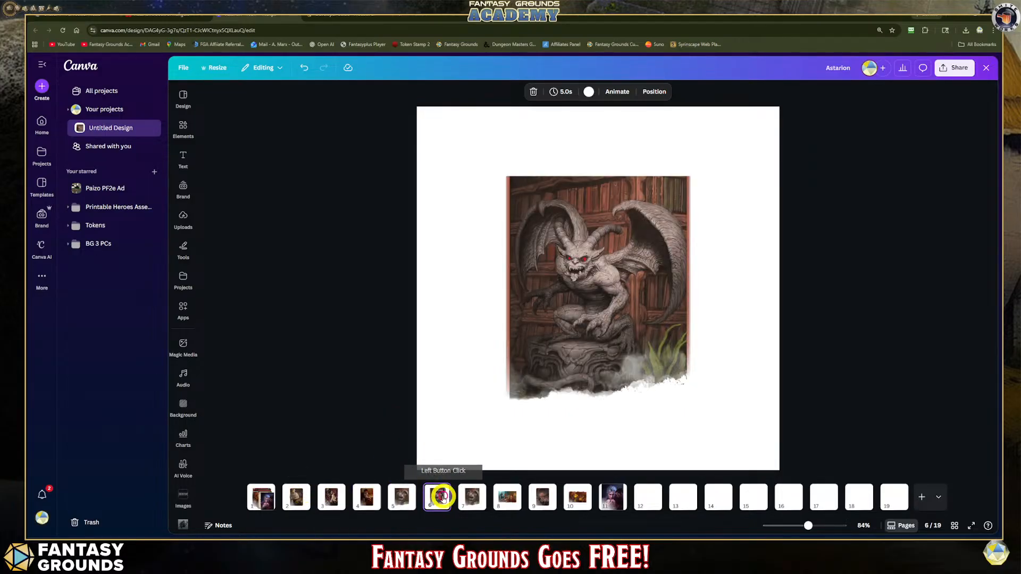
left_click(505, 497)
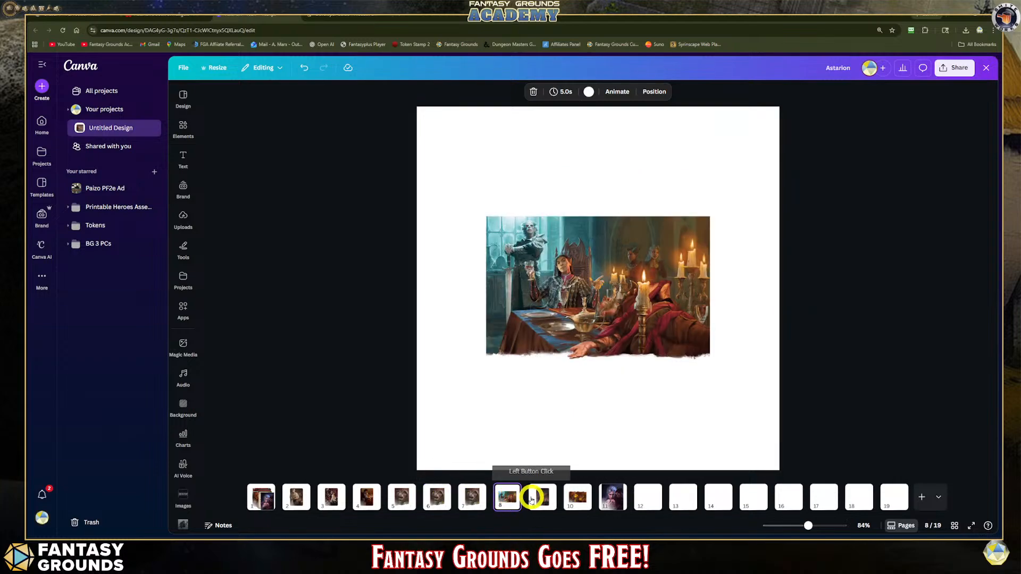
Step: Switch to Astarion's Book of Hungers on D&D Beyond and open the Character Backgrounds section of Chapter 1
left_click(146, 16)
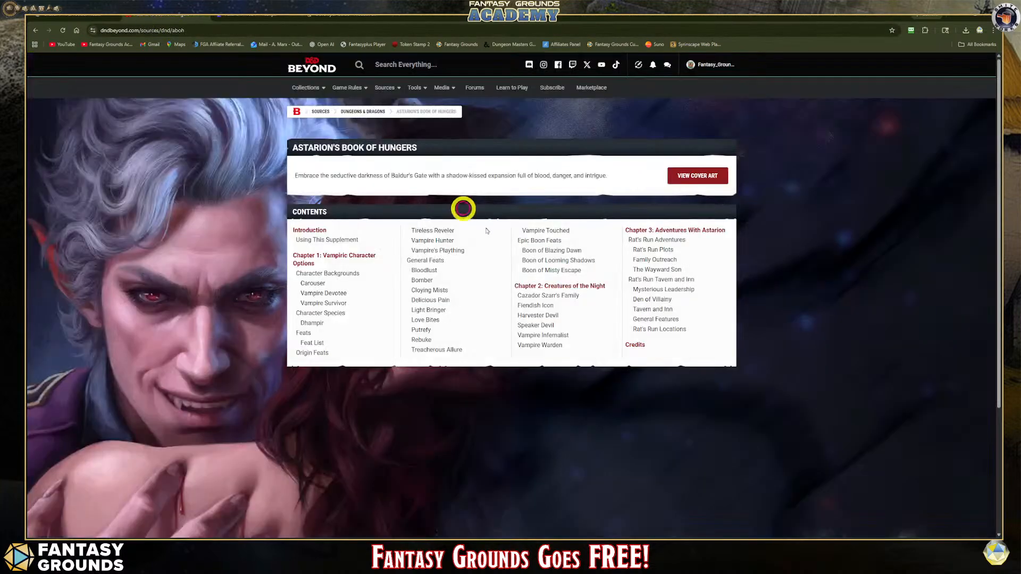
scroll(489, 322, "down", 1)
left_click(326, 223)
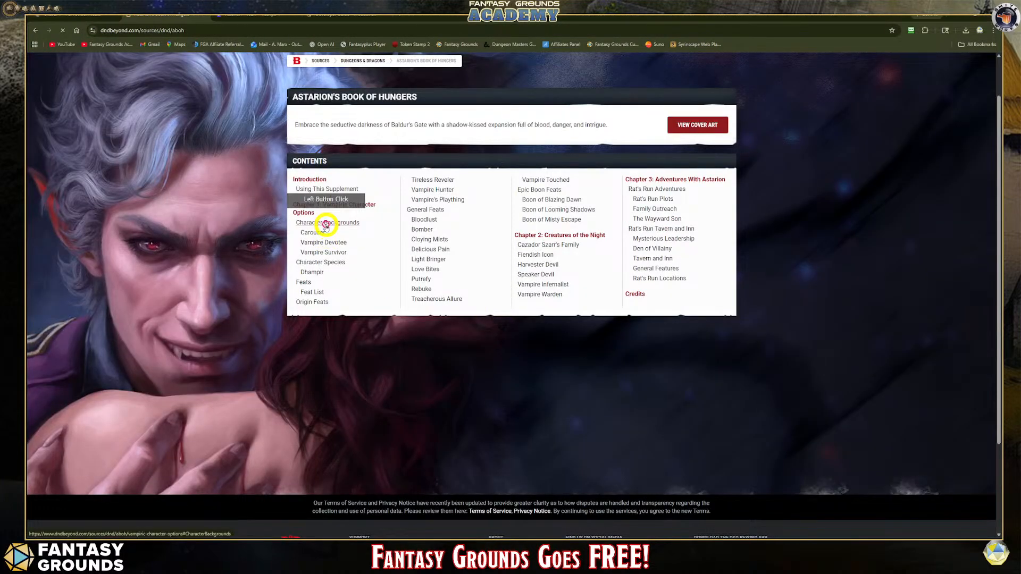
scroll(481, 269, "up", 5)
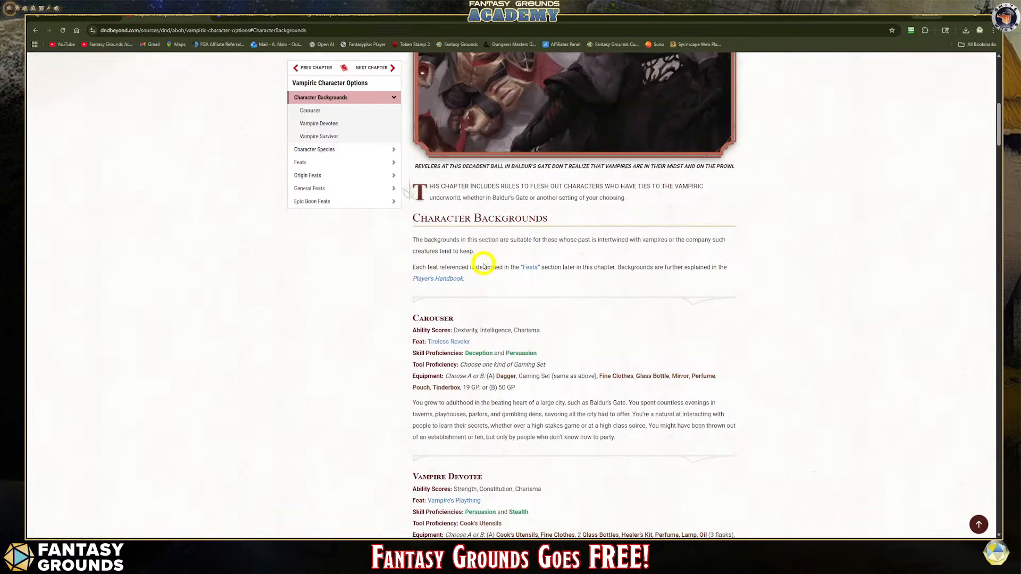
Step: Enlarge the vampire ball artwork at the start of the Vampiric Character Options chapter and copy it
scroll(484, 264, "up", 1)
left_click(514, 191)
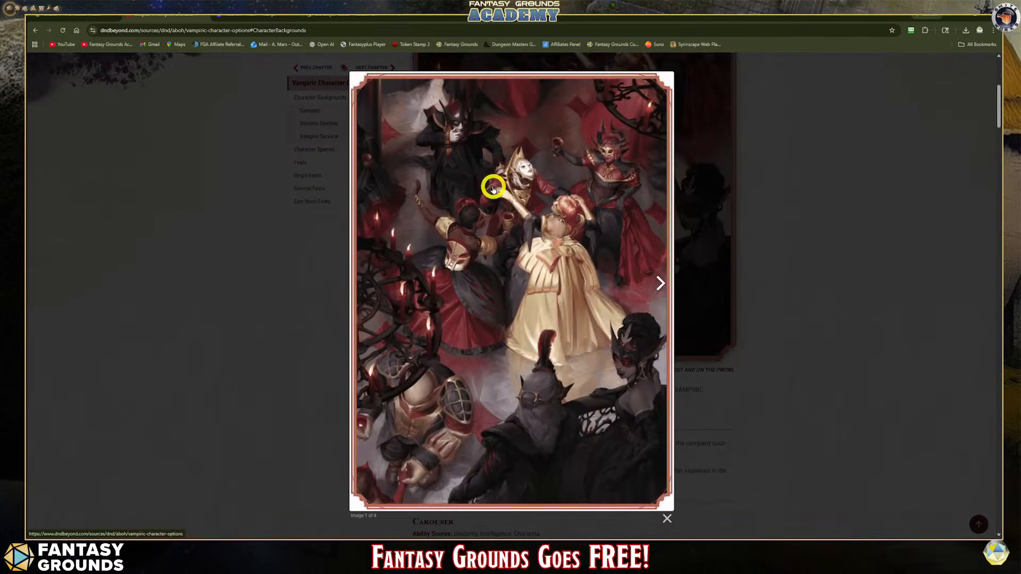
right_click(493, 188)
left_click(540, 215)
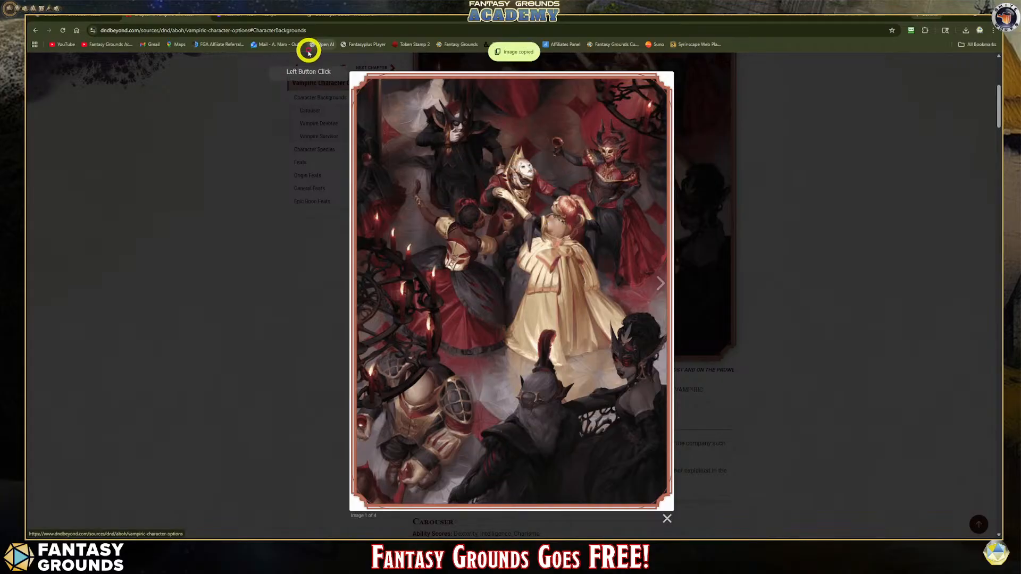
Step: Return to the Canva design and shrink the Astarion artwork on page 11 so it fits within the page with margins
left_click(228, 20)
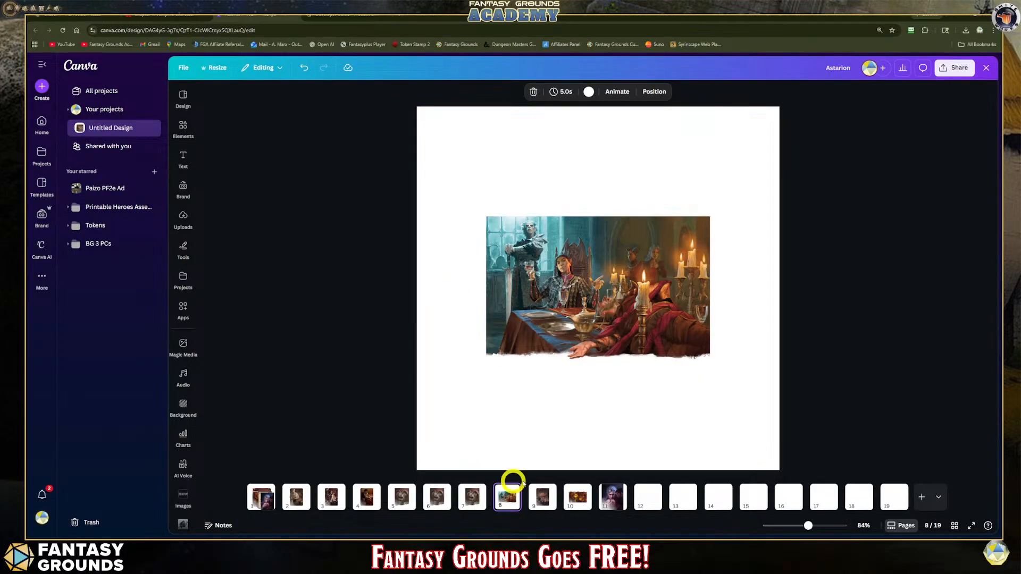
left_click(613, 496)
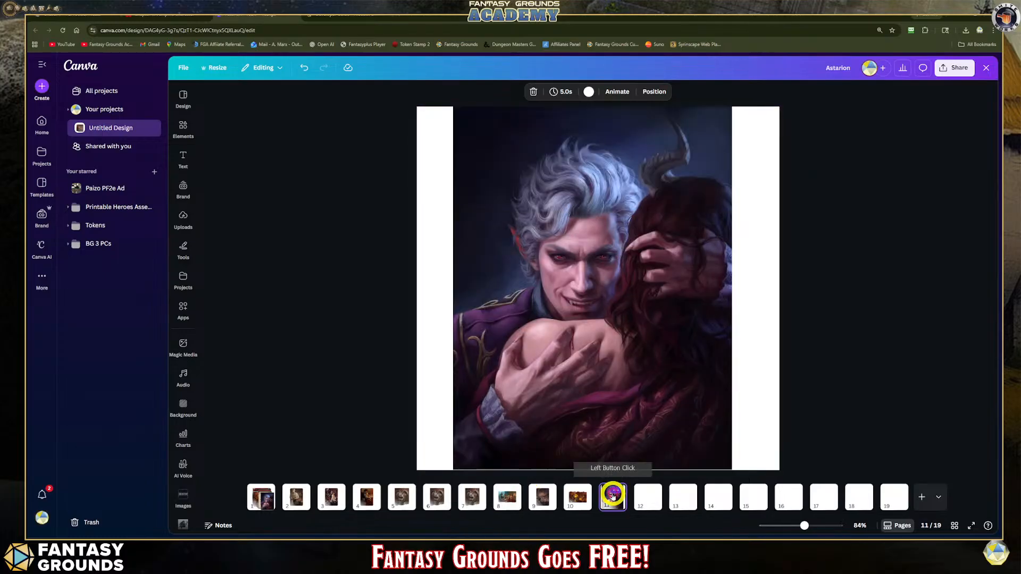
left_click(624, 228)
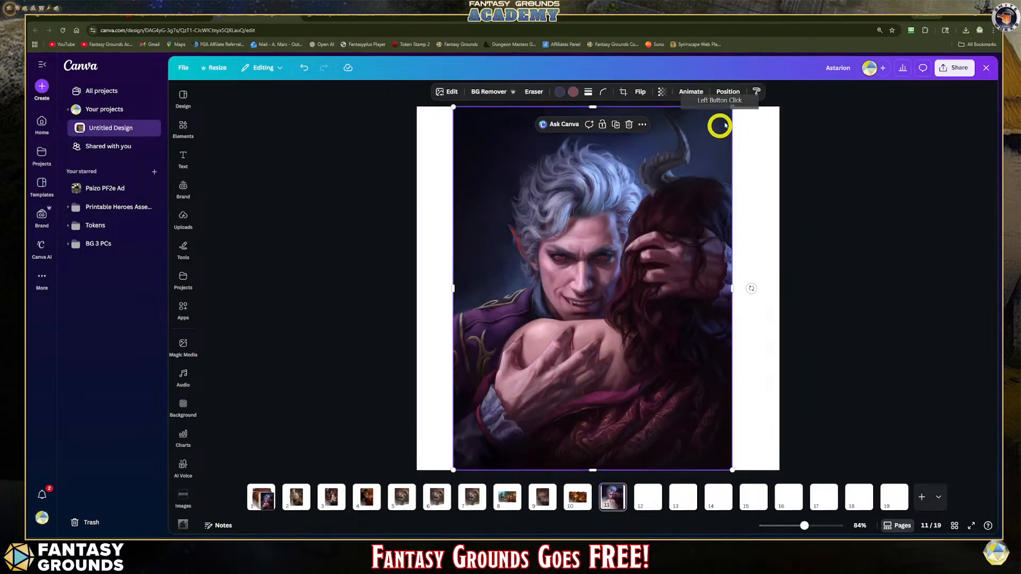
left_click_drag(731, 107, 713, 132)
left_click_drag(644, 244, 640, 236)
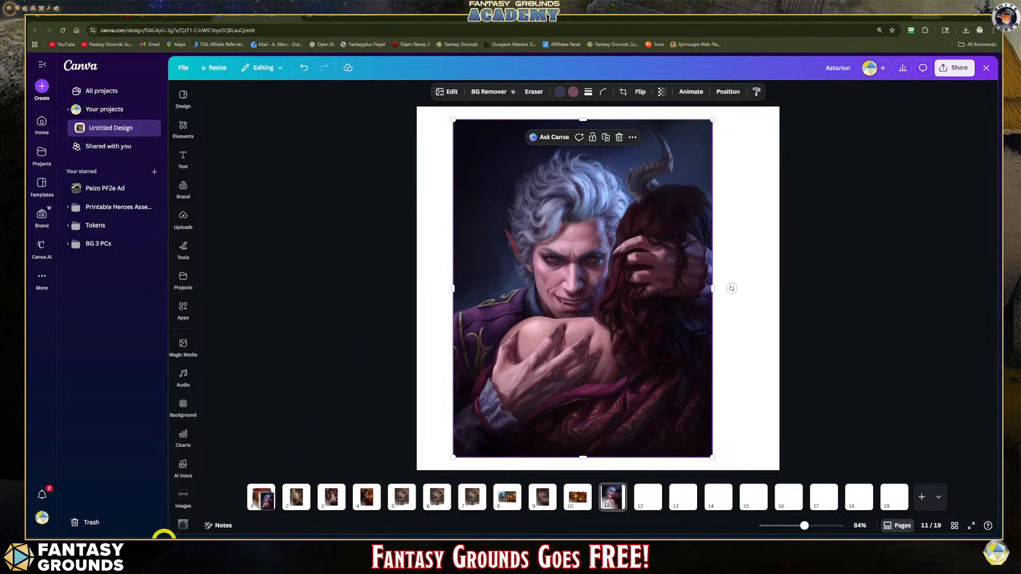
Step: Switch to Fantasy Grounds, open the campaign options and place their window beside the combat tracker
left_click(164, 544)
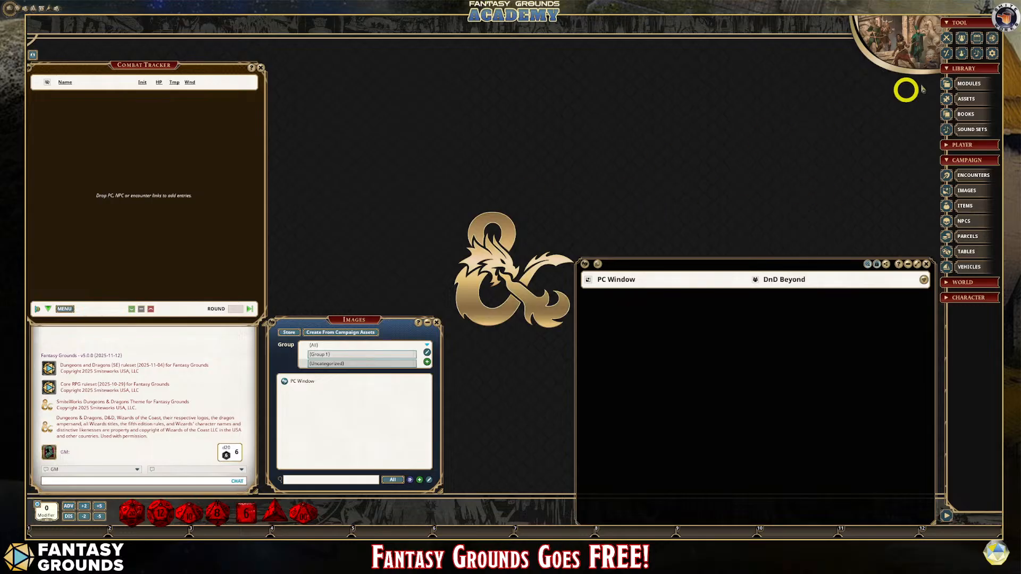
left_click(992, 53)
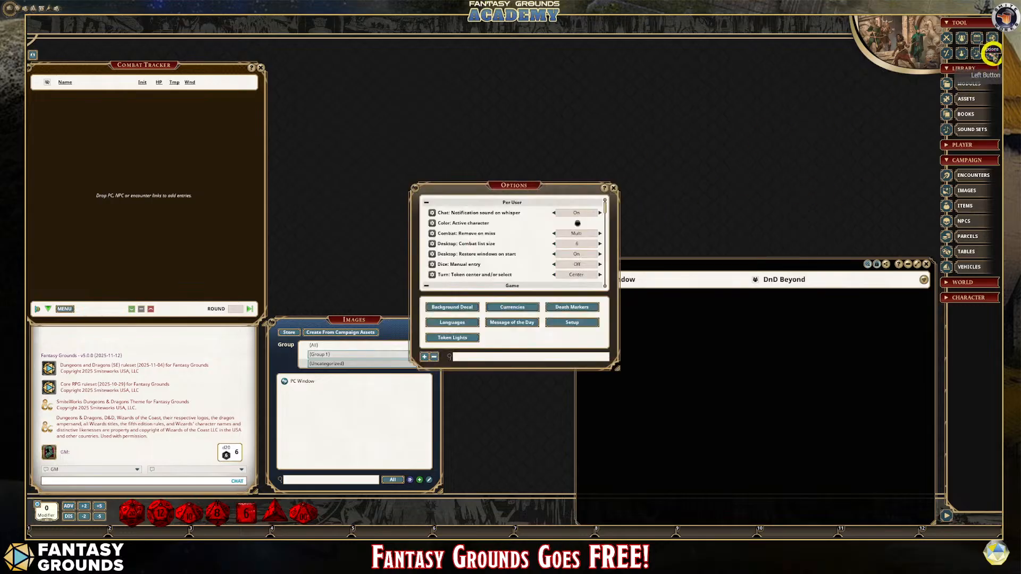
left_click_drag(495, 182, 362, 77)
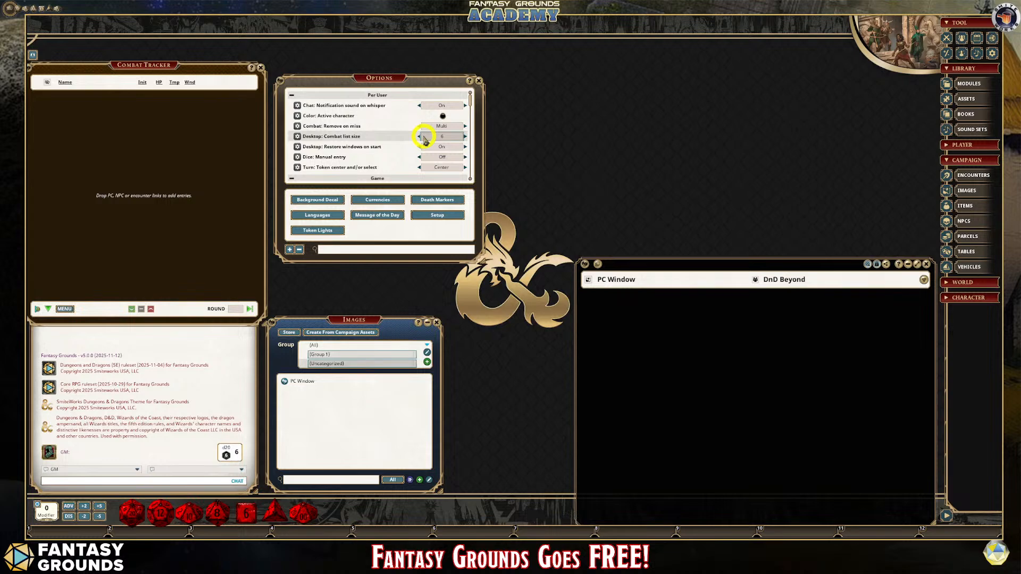
Step: Open the Modules window, review the core rules modules in a clear area of the desktop, and close the window
left_click(976, 85)
left_click_drag(824, 74, 575, 29)
left_click(551, 80)
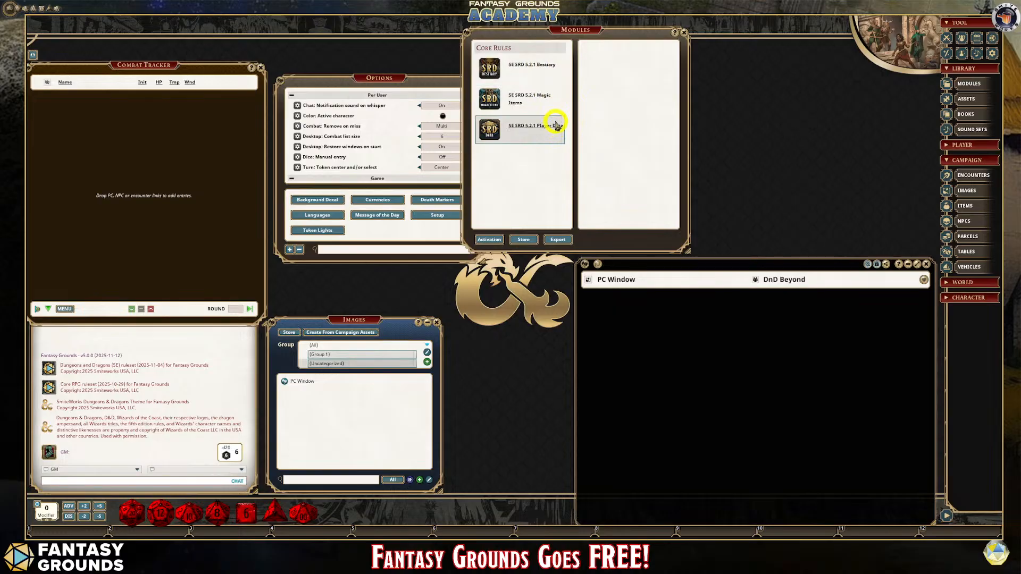
left_click_drag(557, 28, 618, 35)
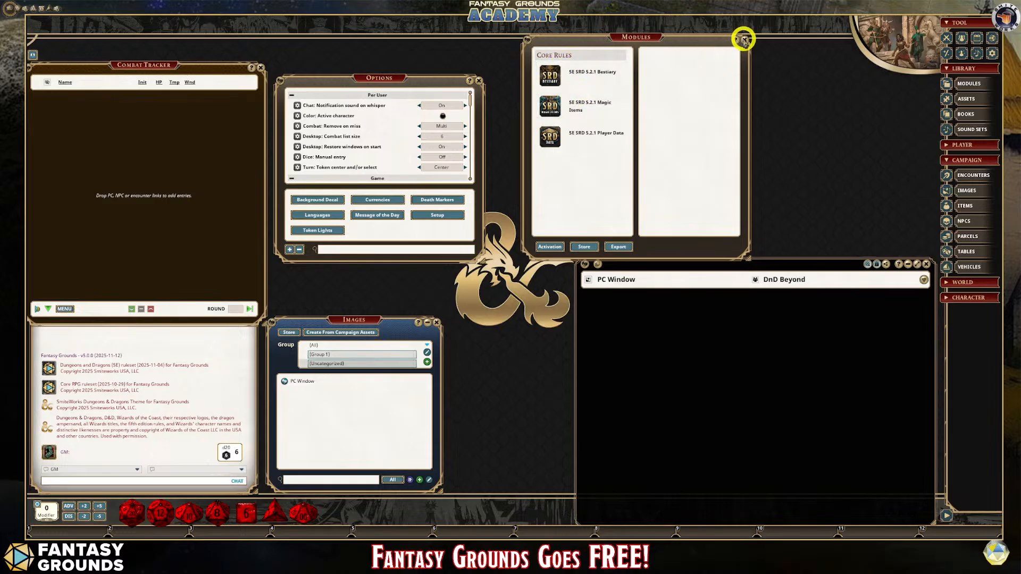
left_click(743, 39)
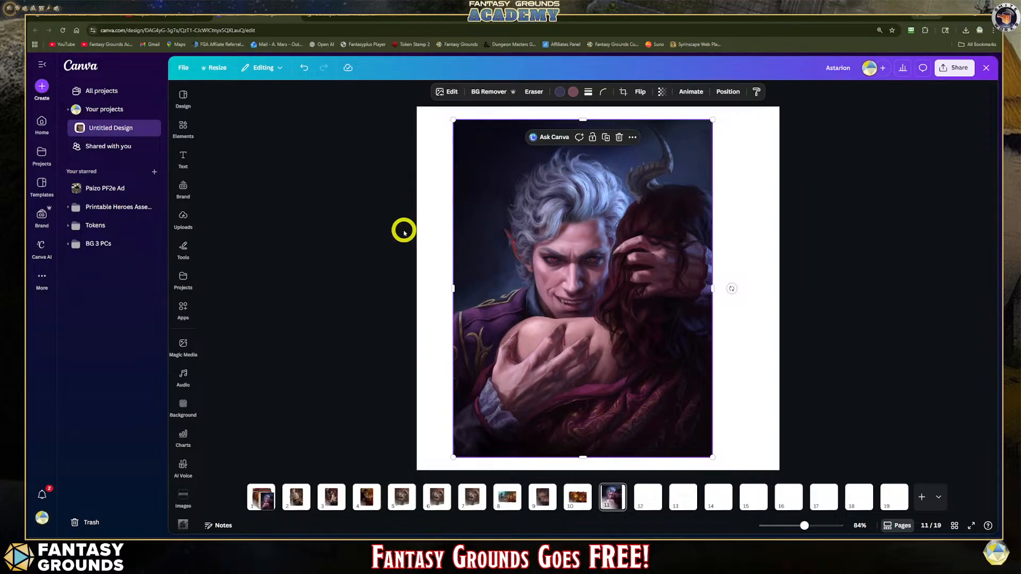
Step: Check the Developer Guide - Product Guidelines page in the browser and return to page 11 of the Canva design
left_click(347, 16)
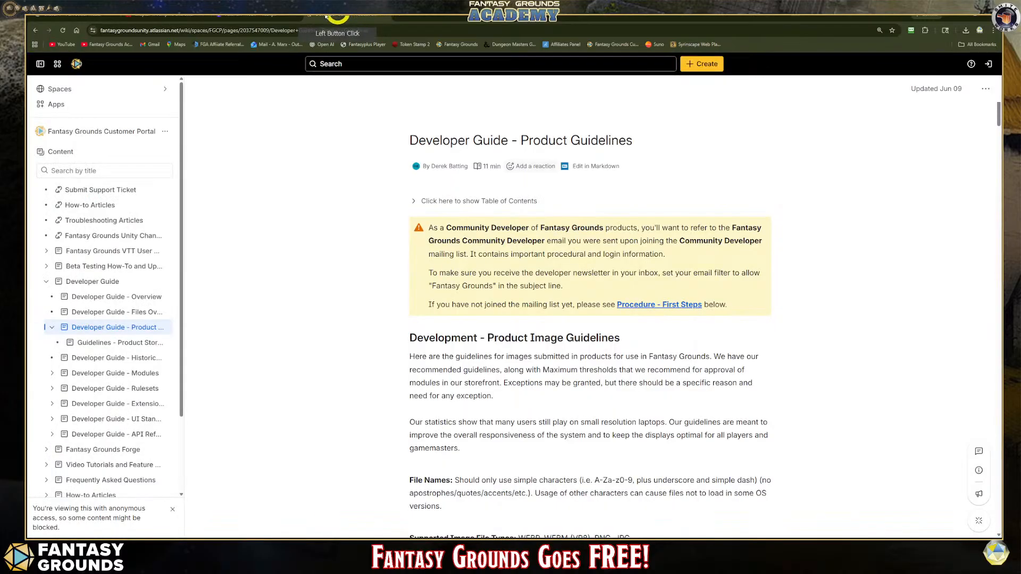
left_click(386, 16)
left_click(579, 253)
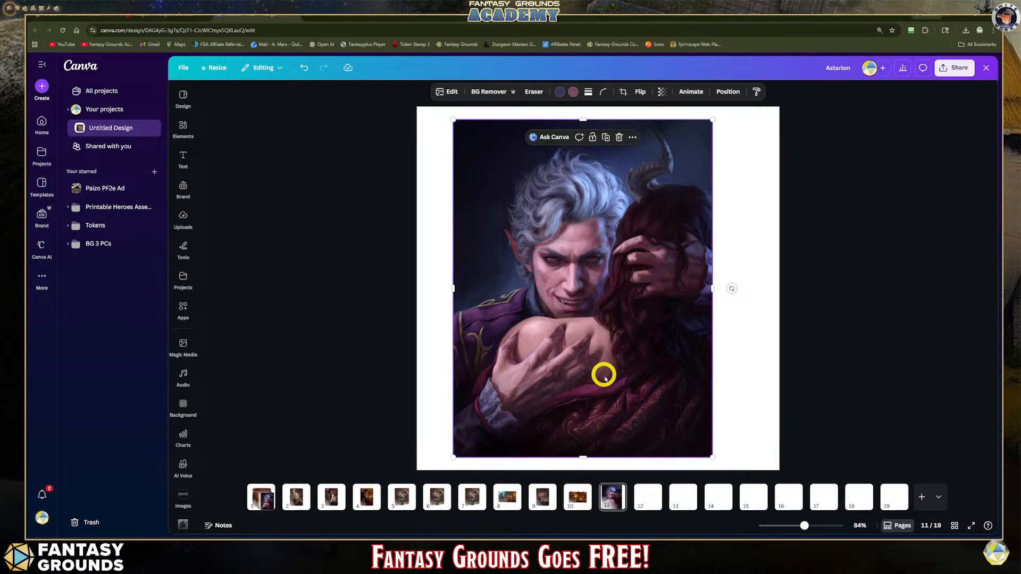
right_click(587, 289)
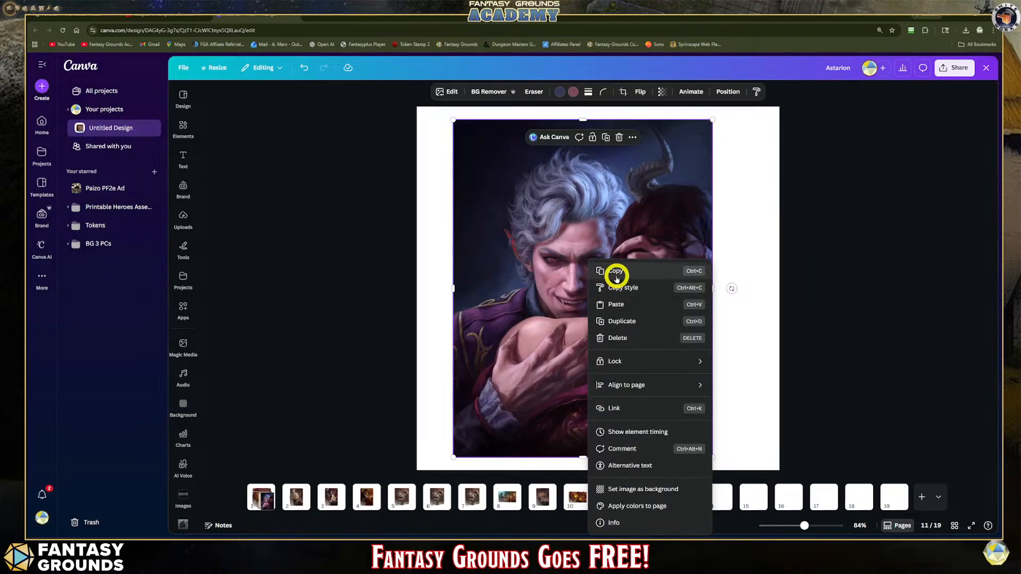
left_click(543, 388)
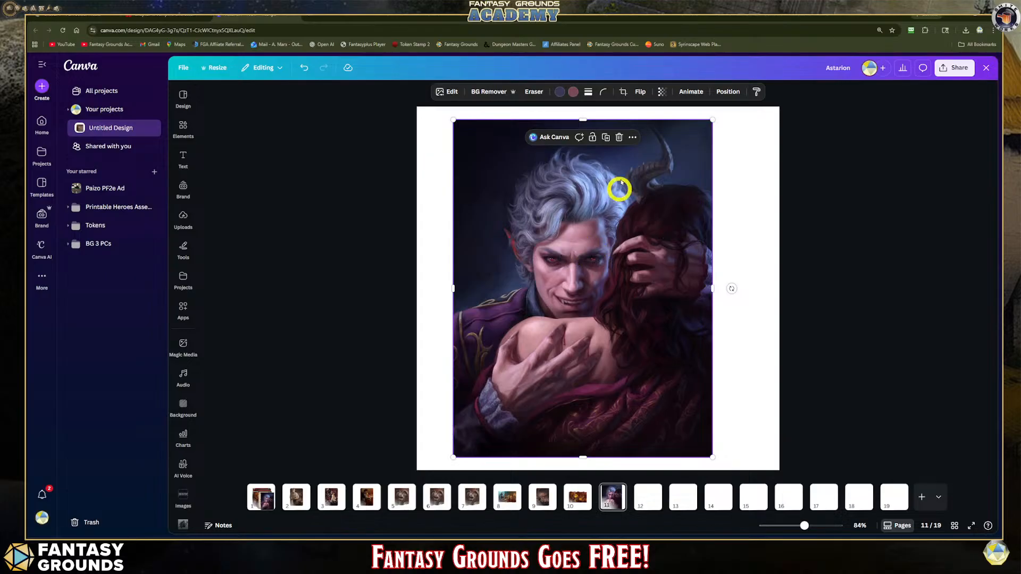
left_click(608, 138)
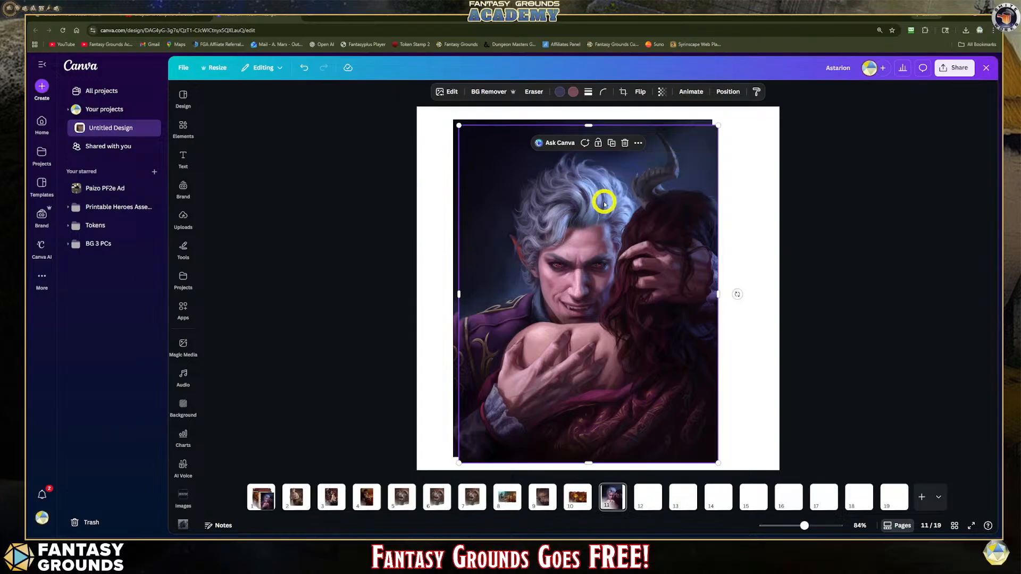
right_click(648, 307)
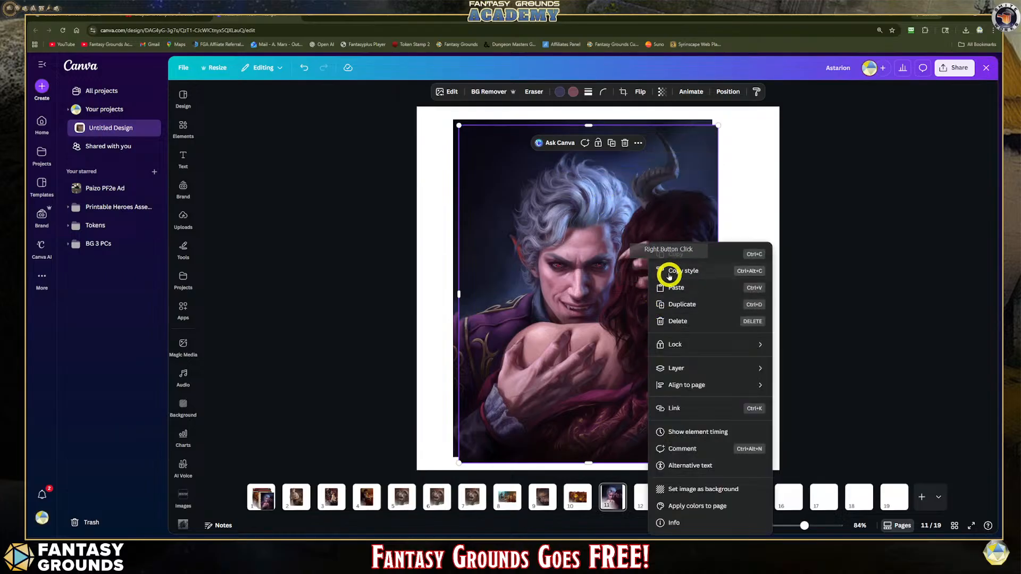
left_click(678, 321)
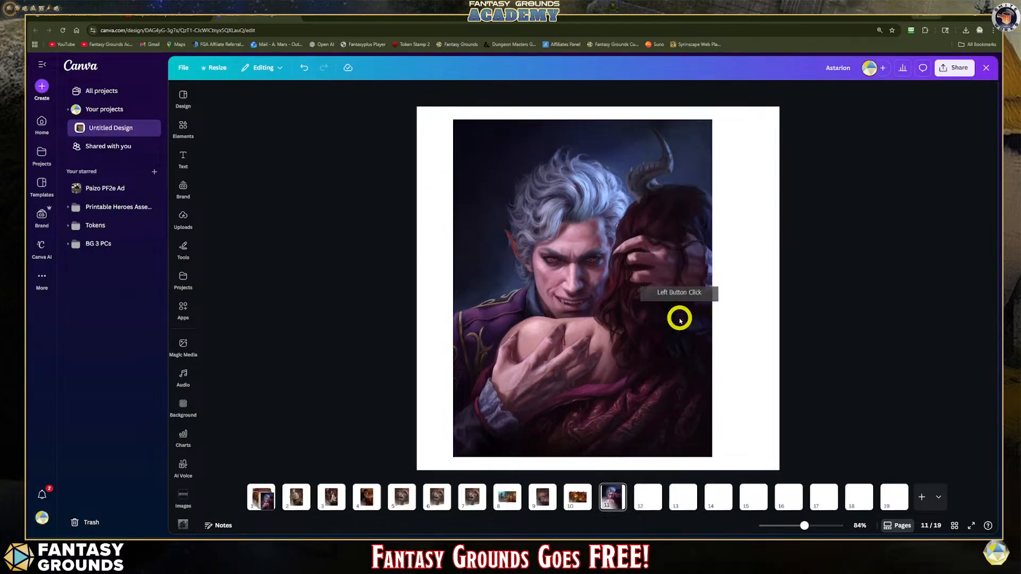
Step: Duplicate page 11 and go to the copy on page 12
right_click(618, 499)
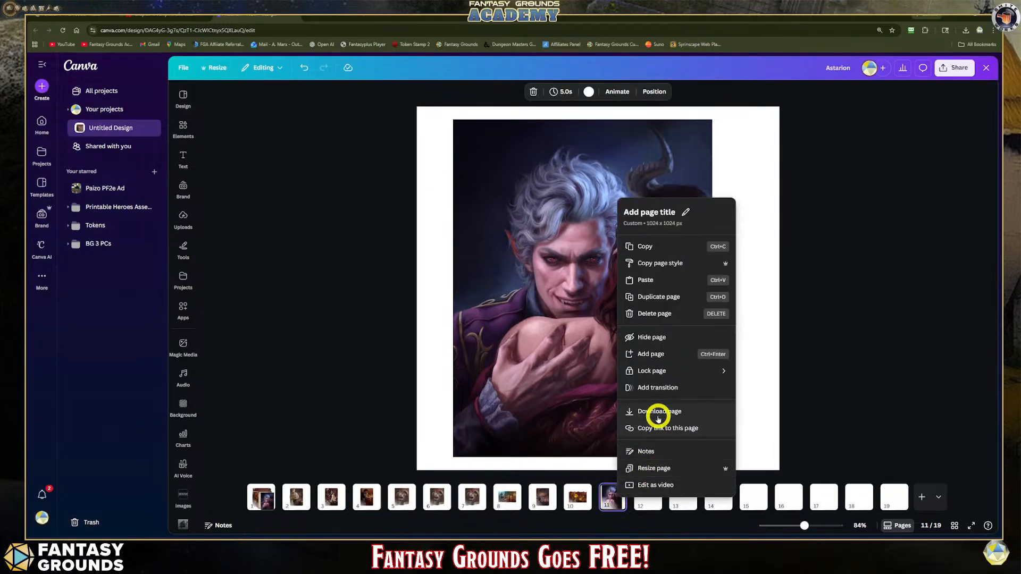
left_click(657, 297)
left_click(631, 493)
Step: Remove the background from the Astarion artwork on page 12 and enlarge the cutout to the full page height
left_click(558, 272)
left_click_drag(570, 267, 578, 260)
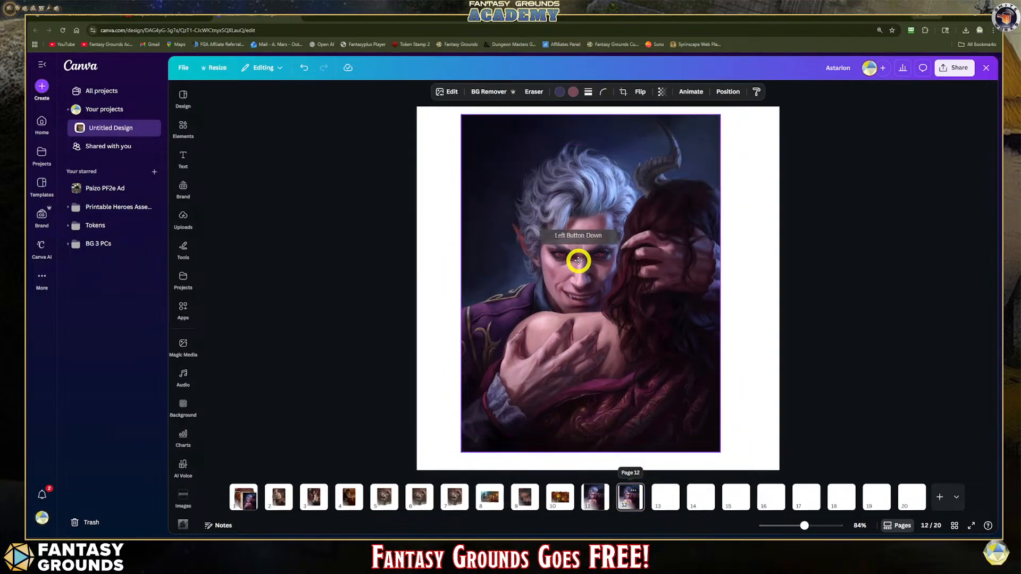
left_click(487, 93)
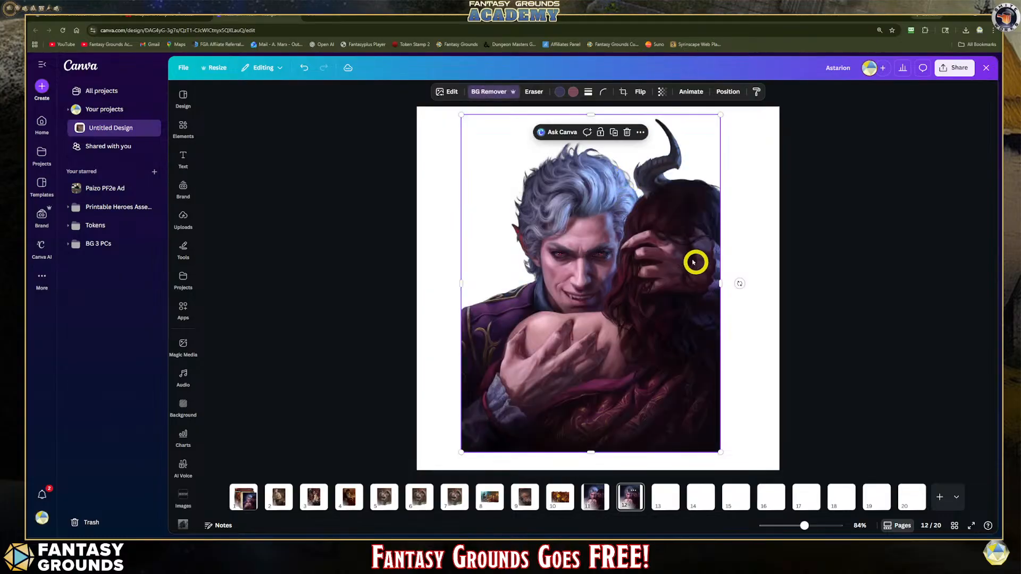
left_click_drag(579, 252, 533, 269)
left_click_drag(673, 132, 695, 106)
mouse_move(575, 256)
left_mouse_down()
mouse_move(599, 250)
mouse_move(589, 251)
left_mouse_up()
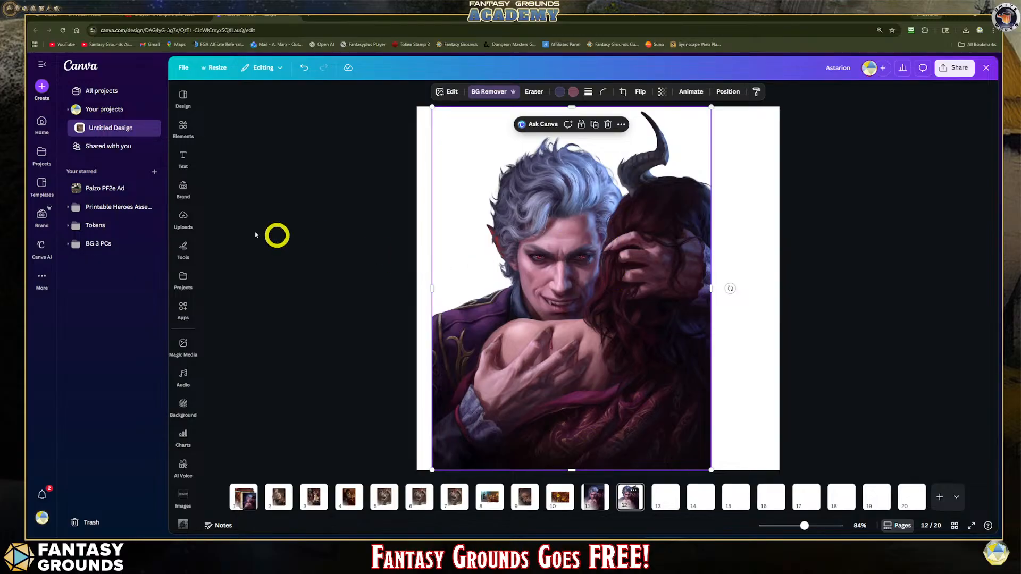
Step: Add the recently used smoke element over the lower part of the Astarion cutout on page 12
left_click(183, 158)
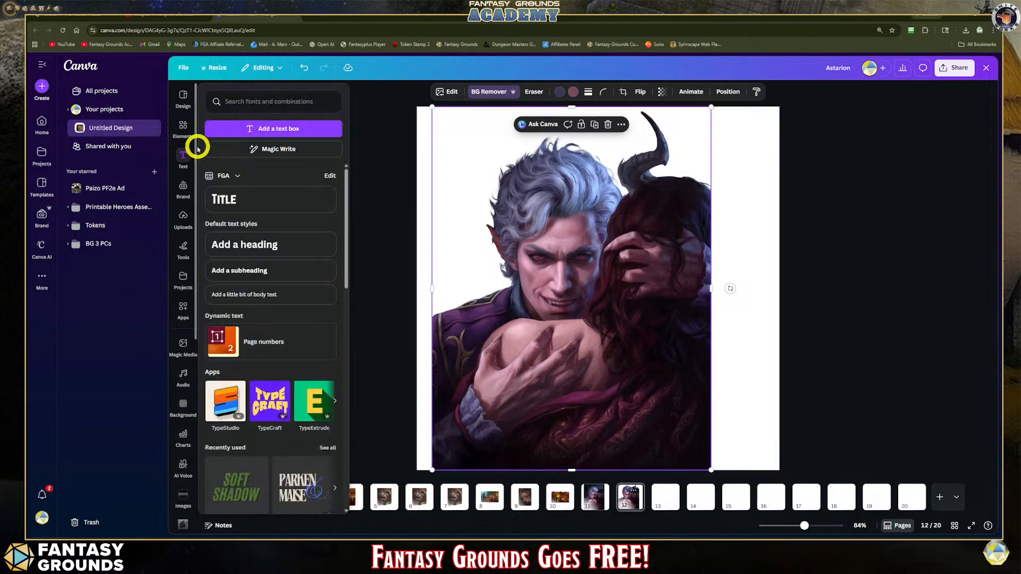
left_click(181, 186)
left_click(182, 160)
left_click(182, 126)
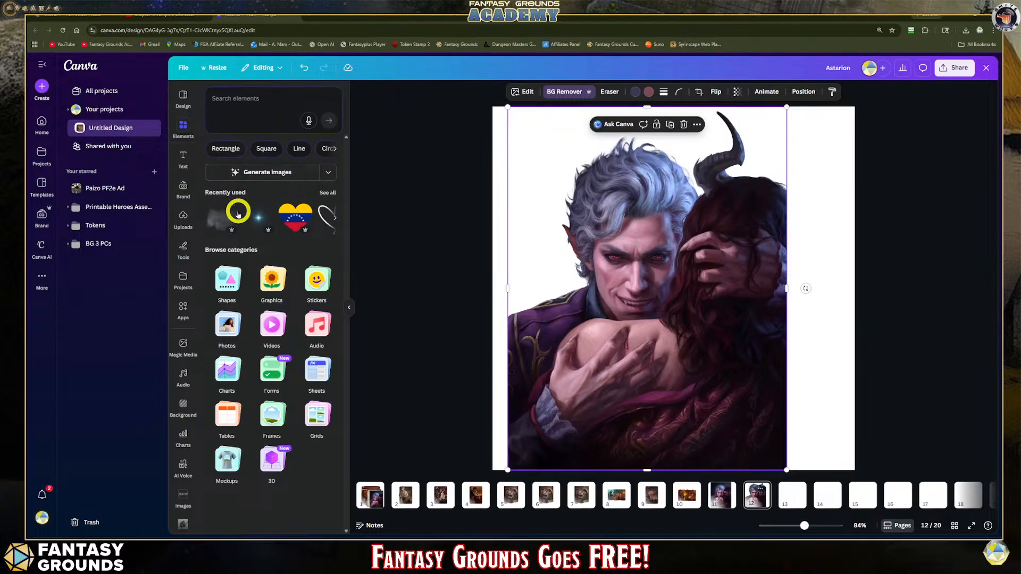
left_click_drag(226, 223, 697, 291)
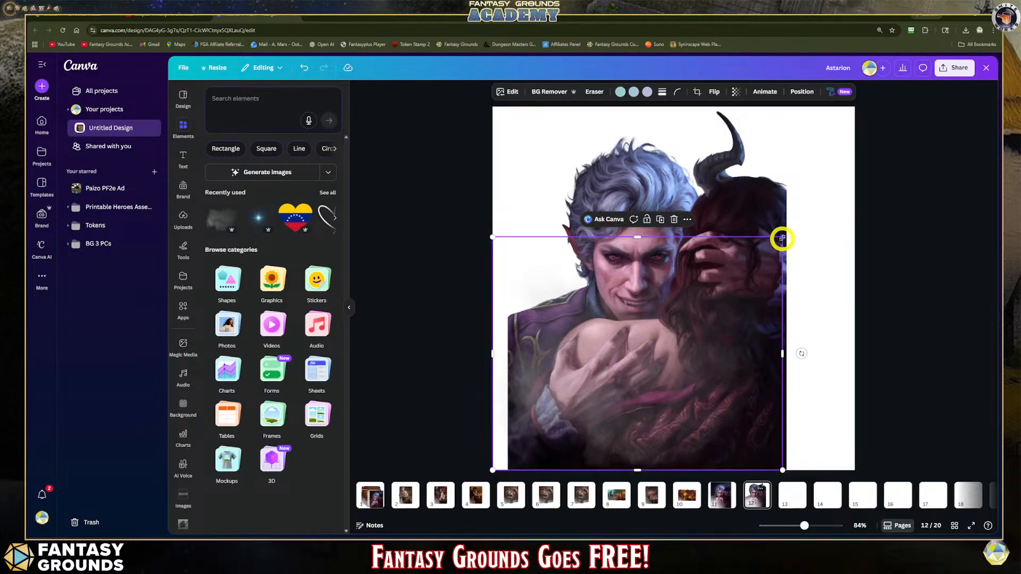
Step: Enlarge the smoke element until it covers the full page width and nearly the whole Astarion cutout
left_click_drag(782, 236, 887, 139)
left_click_drag(742, 336, 690, 335)
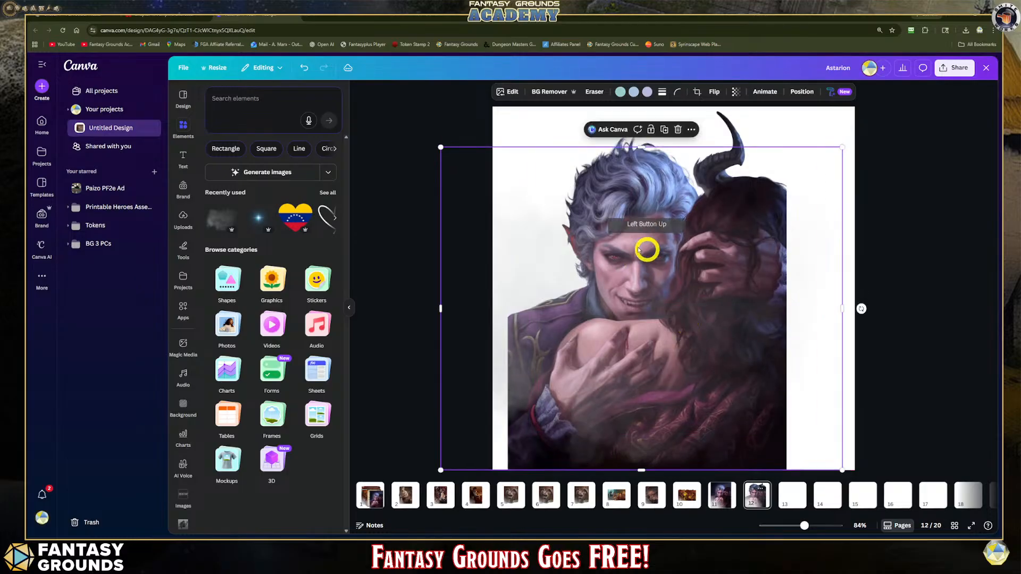
left_click_drag(442, 148, 426, 115)
left_click_drag(636, 249, 665, 256)
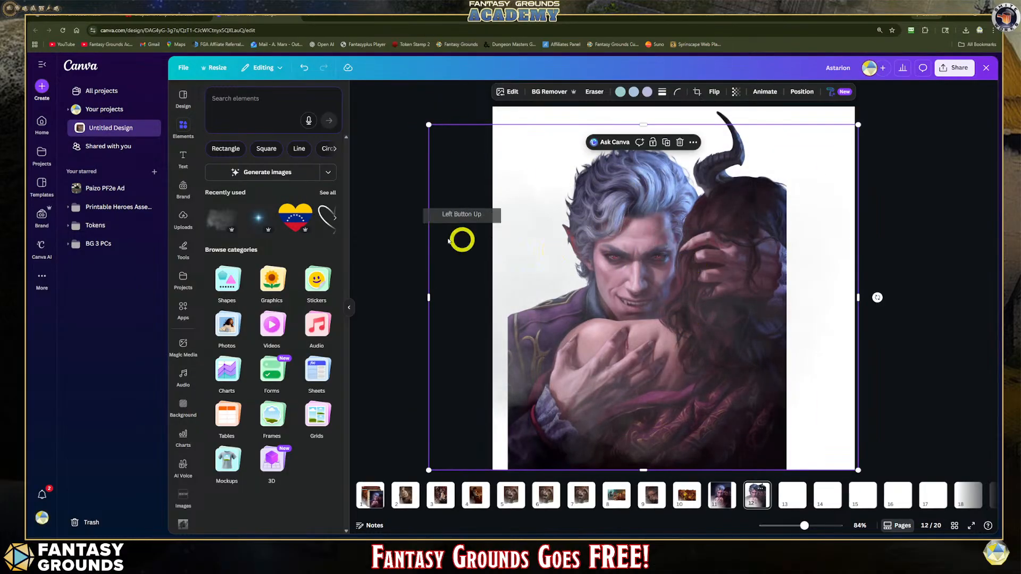
left_click(392, 109)
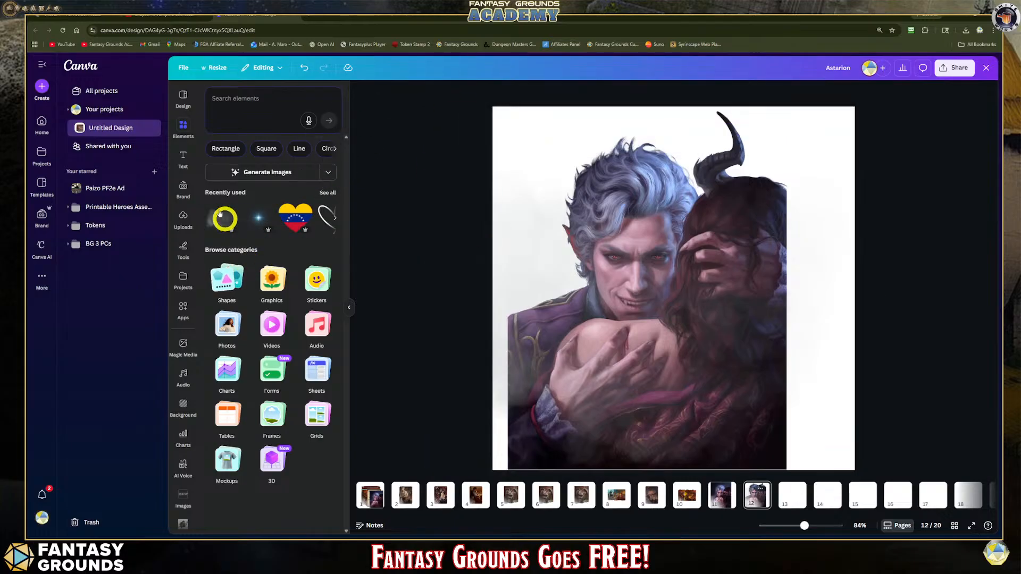
Step: Search the elements for "Frame" and look through the available frame shapes
left_click(249, 97)
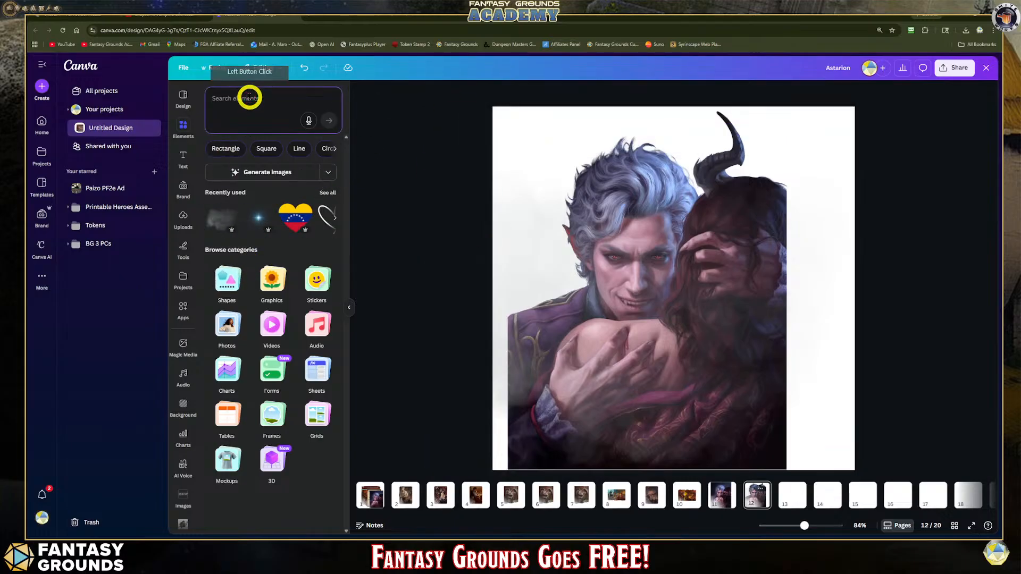
type("Frame")
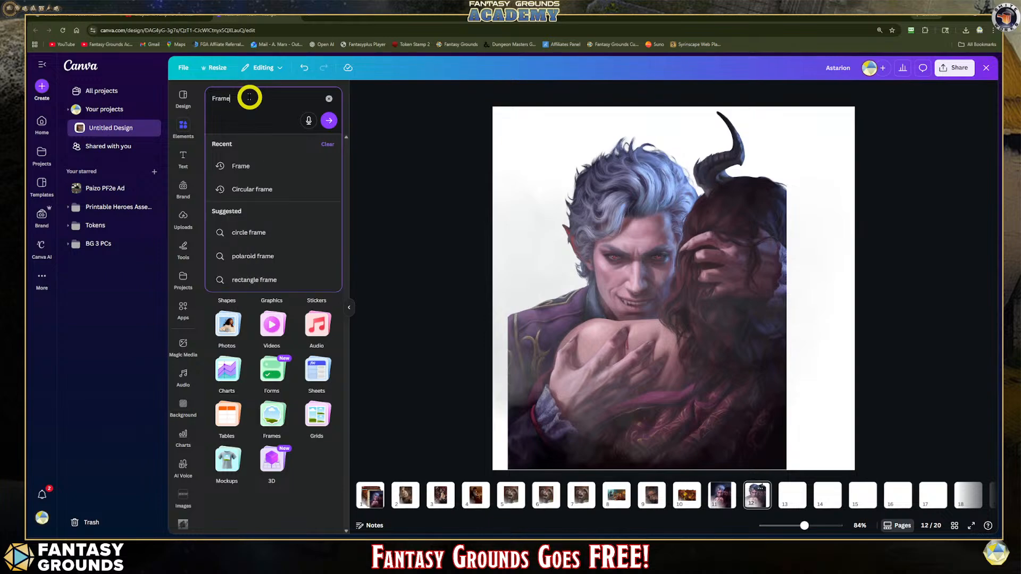
key("Return")
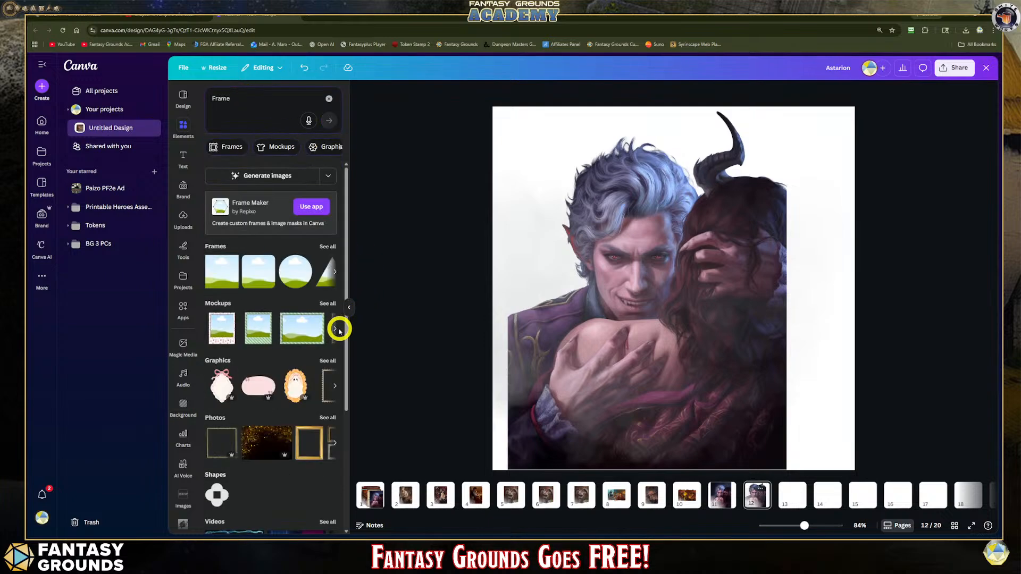
left_click(334, 273)
left_click(334, 274)
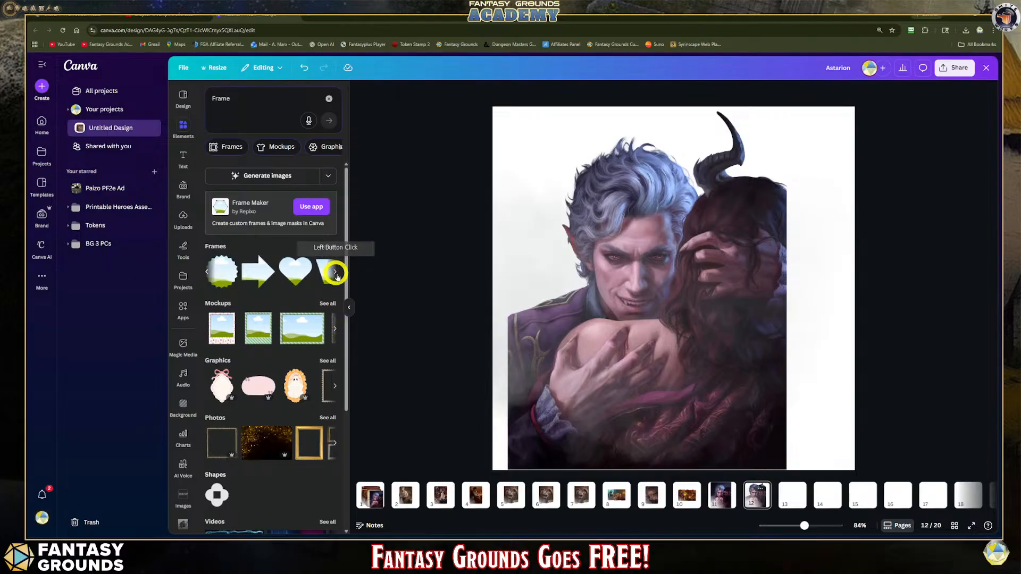
left_click(334, 273)
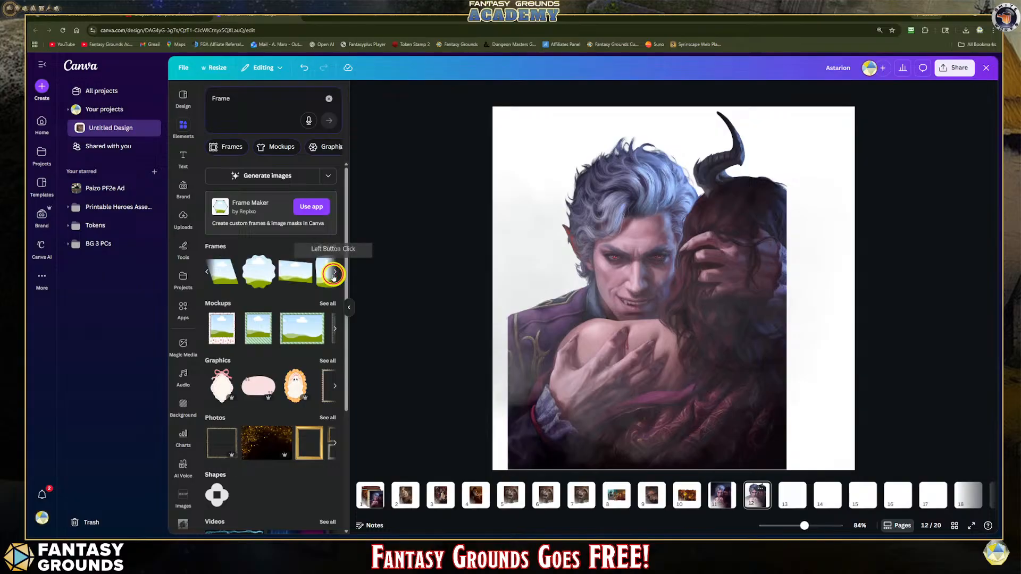
left_click(334, 273)
left_click(334, 273)
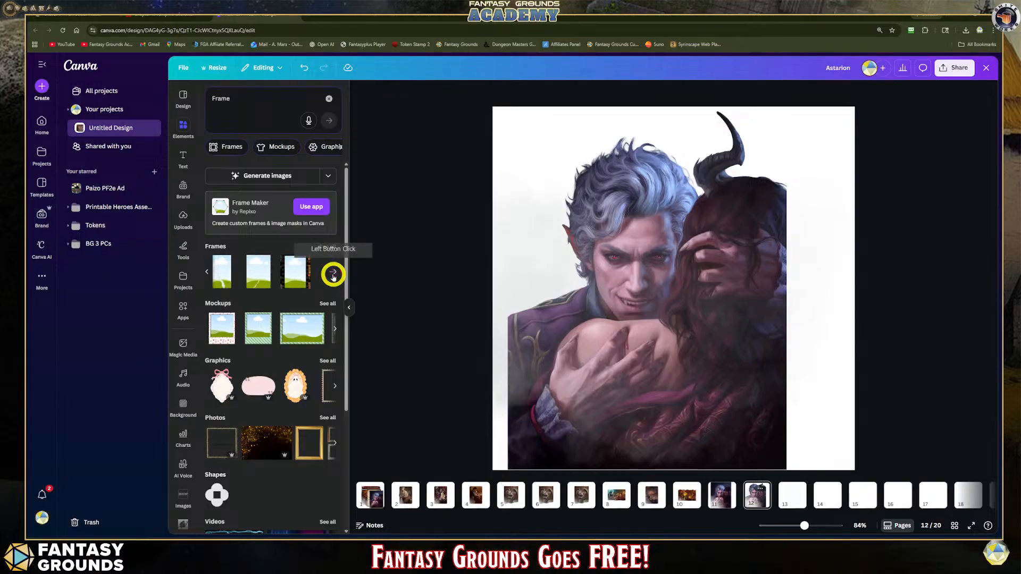
left_click(333, 274)
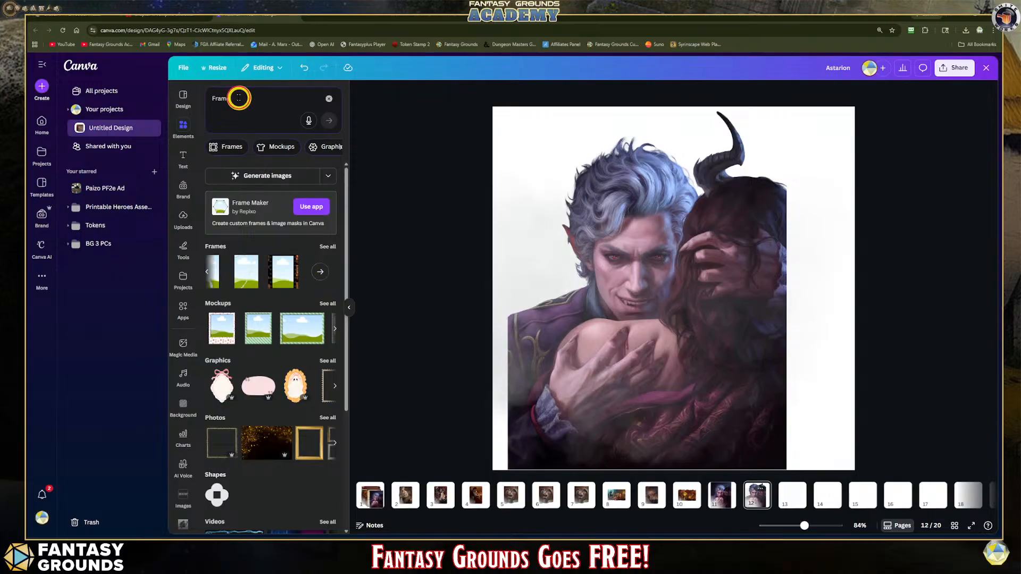
Step: Search the elements for "Torn pages" and show all the matching graphics
left_click_drag(238, 98, 198, 91)
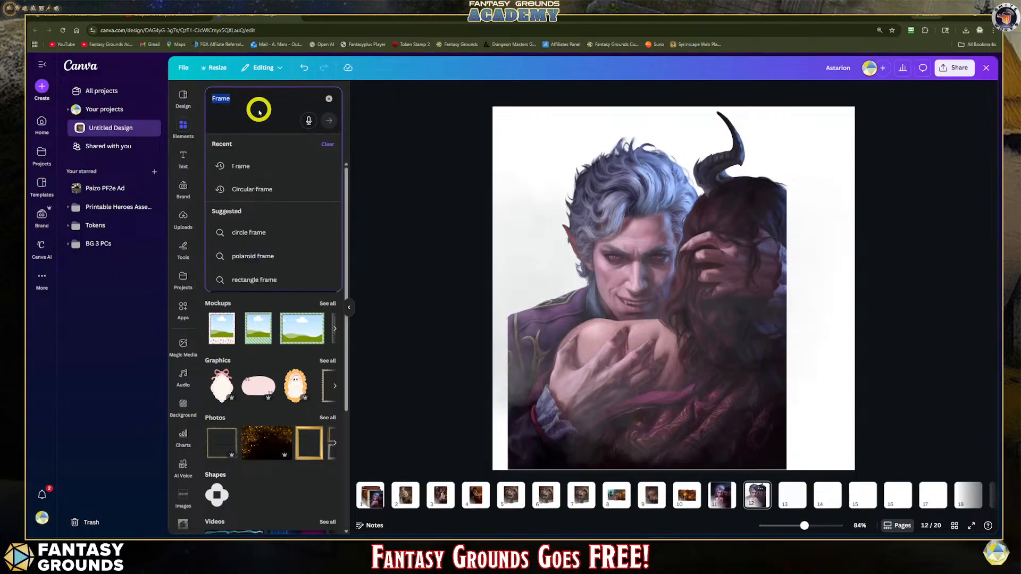
key("BackSpace")
type("Tor")
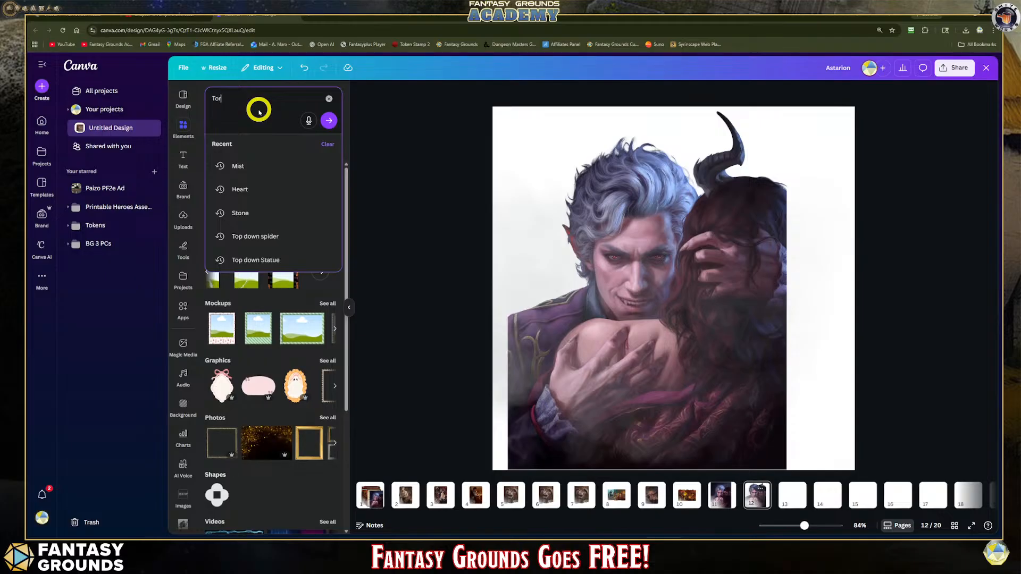
type("n pages")
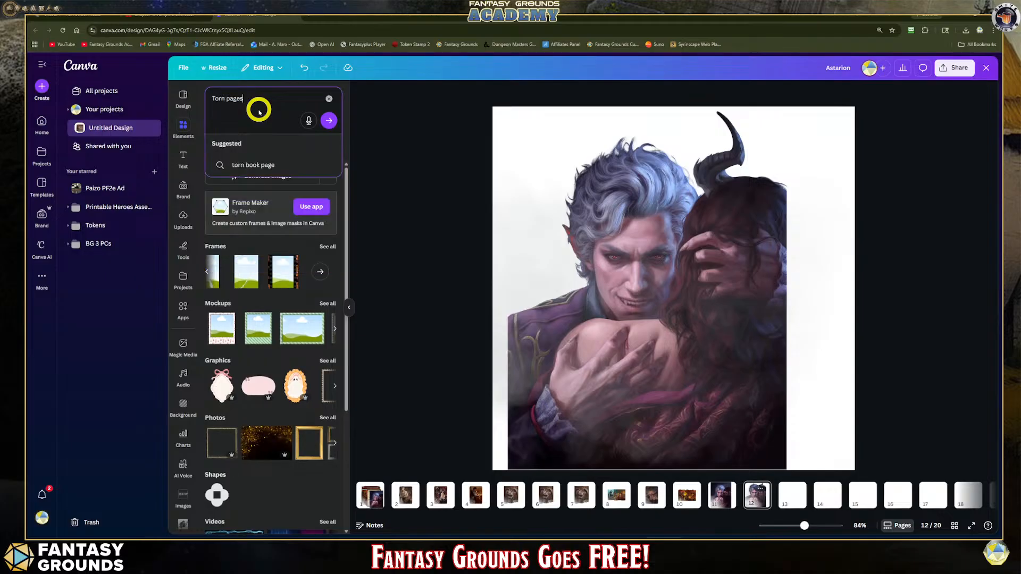
key("Return")
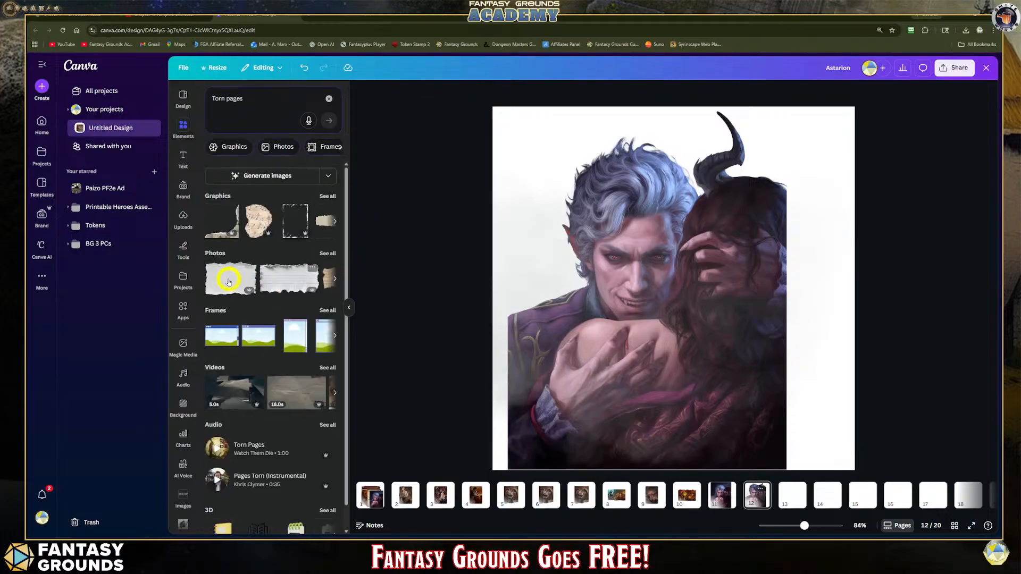
scroll(313, 326, "down", 1)
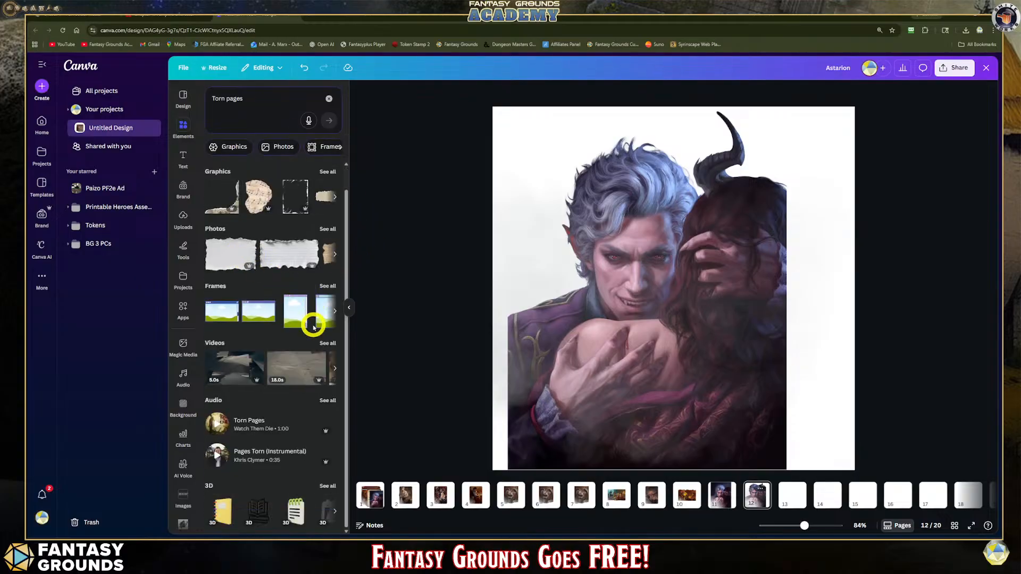
scroll(312, 327, "up", 1)
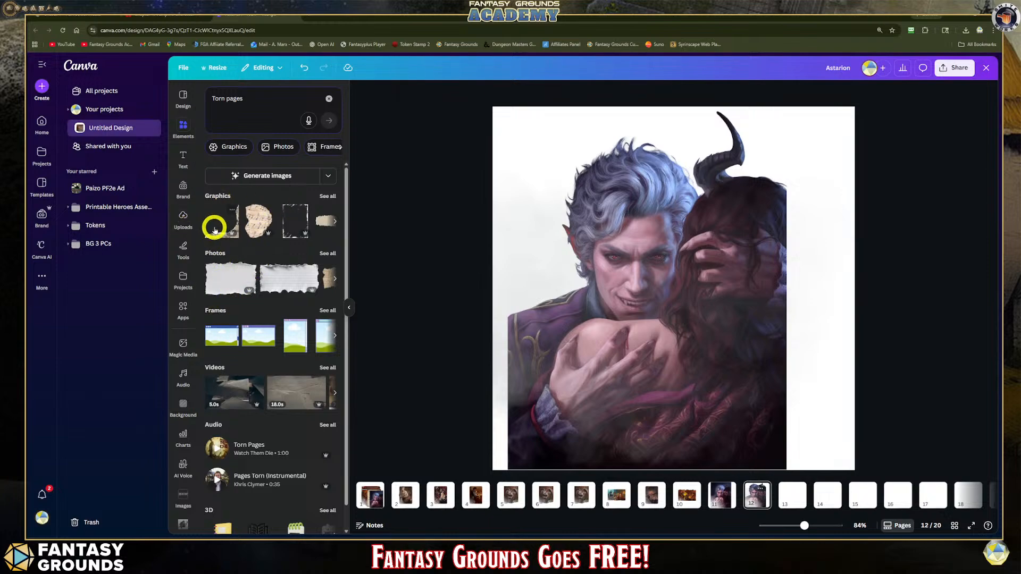
left_click(331, 196)
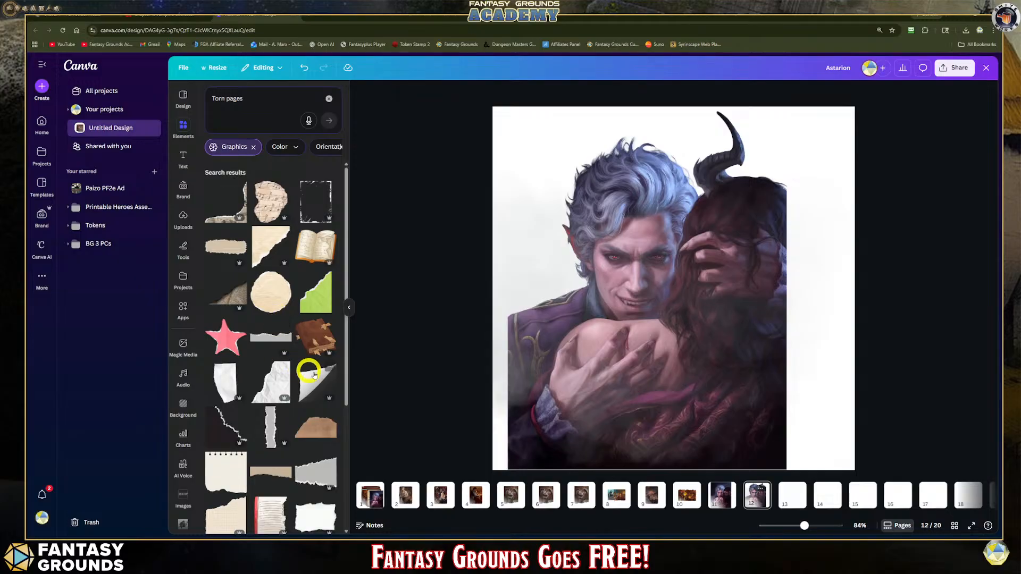
Step: Try the ragged white paper sheet and the dark torn-edge strip over the artwork on page 12, undoing each one
scroll(250, 383, "down", 2)
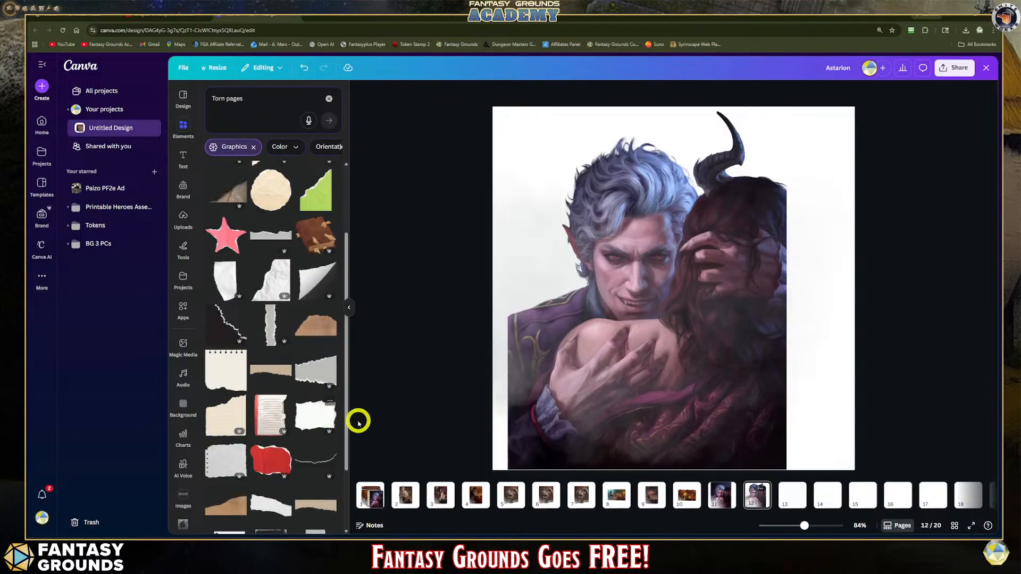
left_click(318, 415)
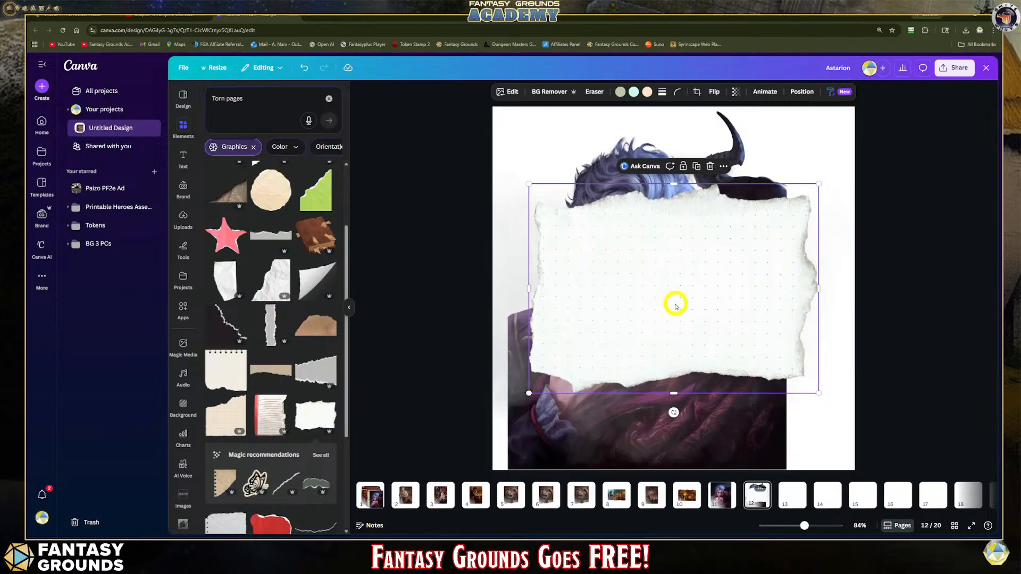
key("ctrl+z")
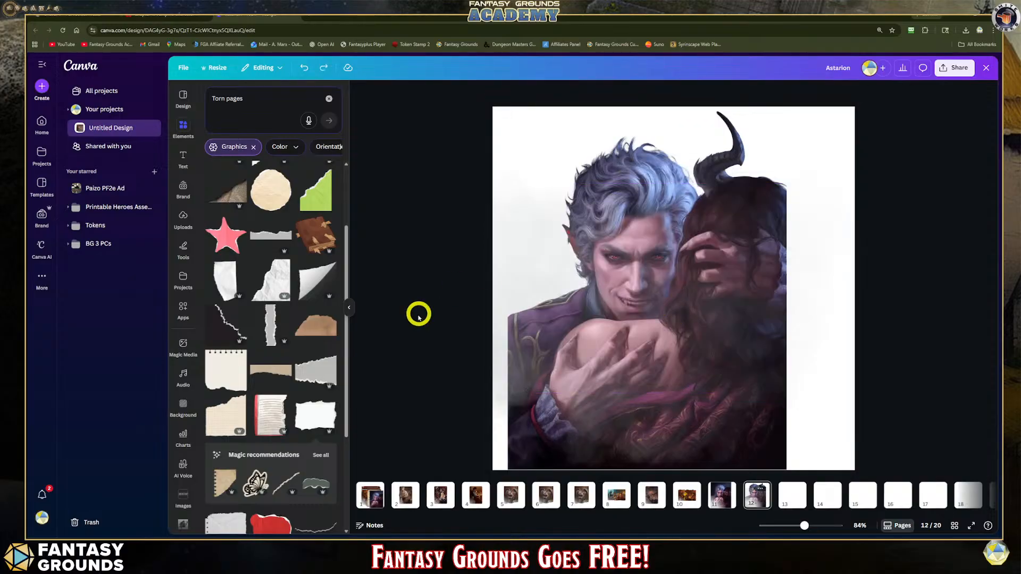
scroll(310, 419, "down", 3)
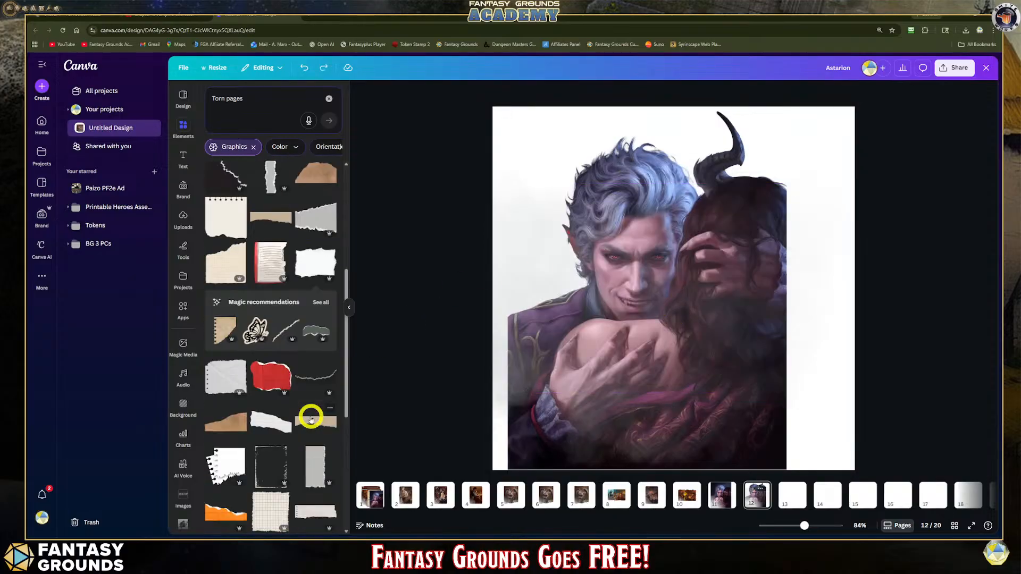
left_click(334, 378)
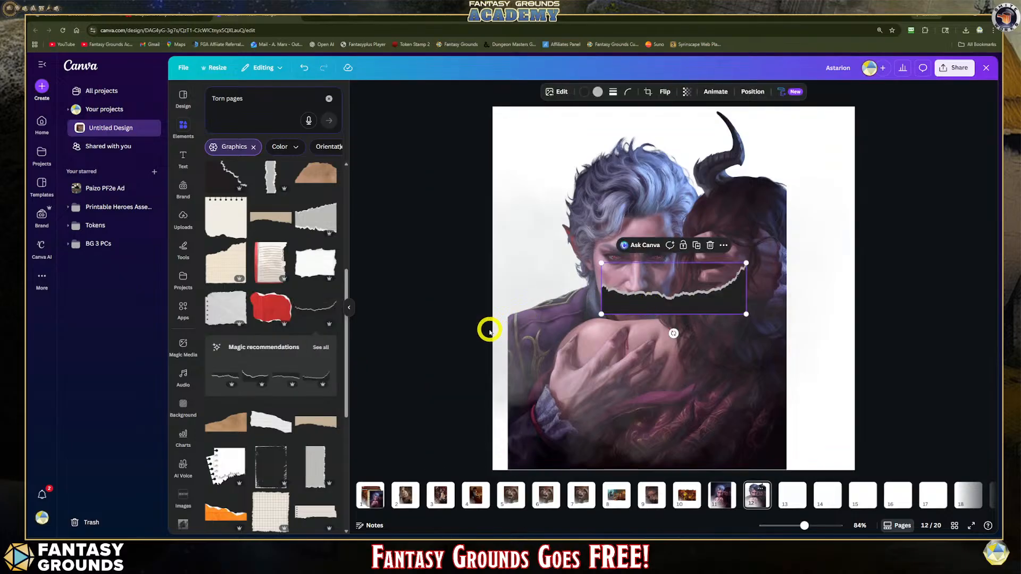
key("ctrl+z")
Step: Add the wide white torn paper strip to page 12 and enlarge it to span the page width over the lower part
scroll(286, 407, "down", 3)
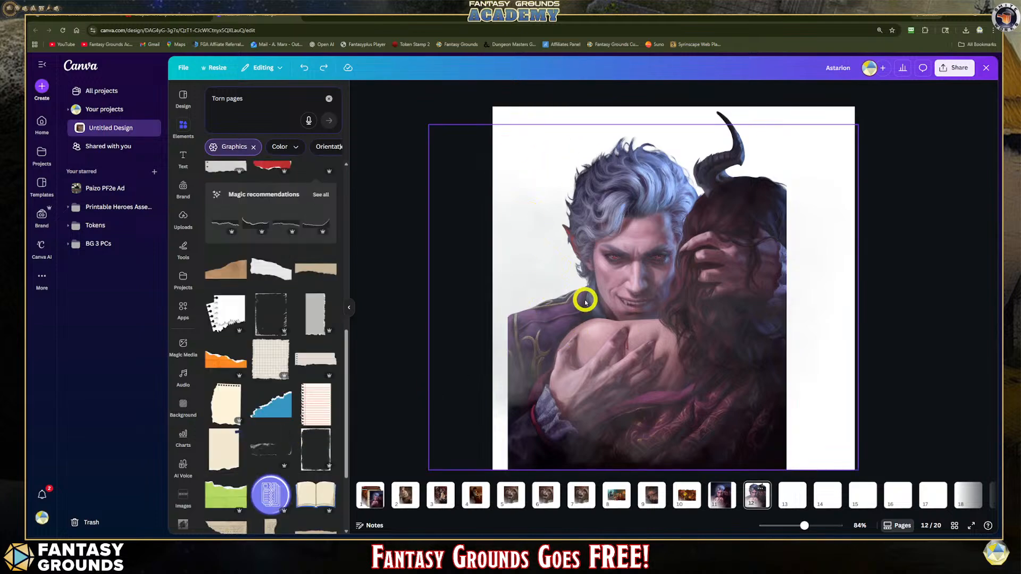
scroll(298, 409, "down", 3)
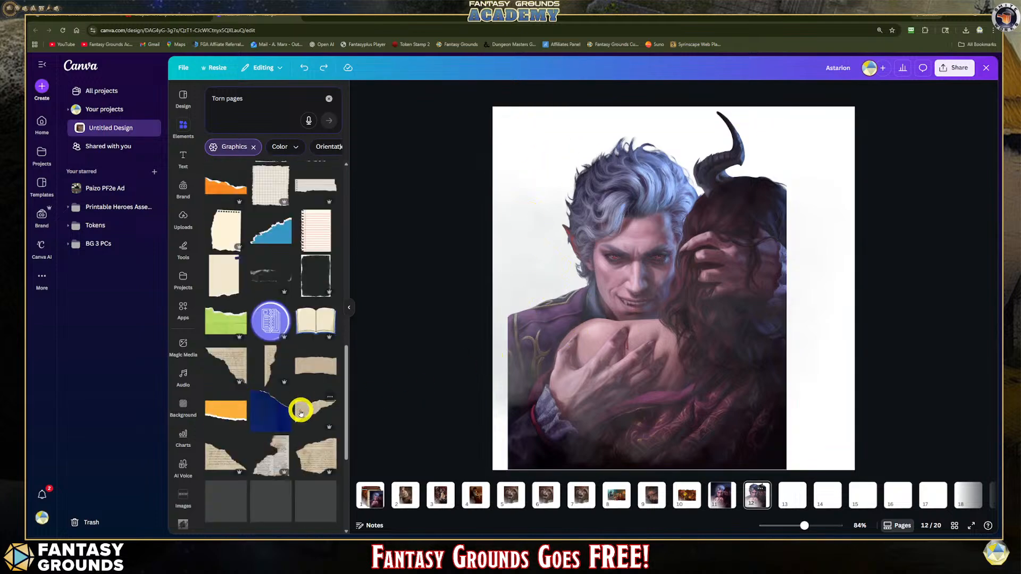
scroll(301, 412, "down", 2)
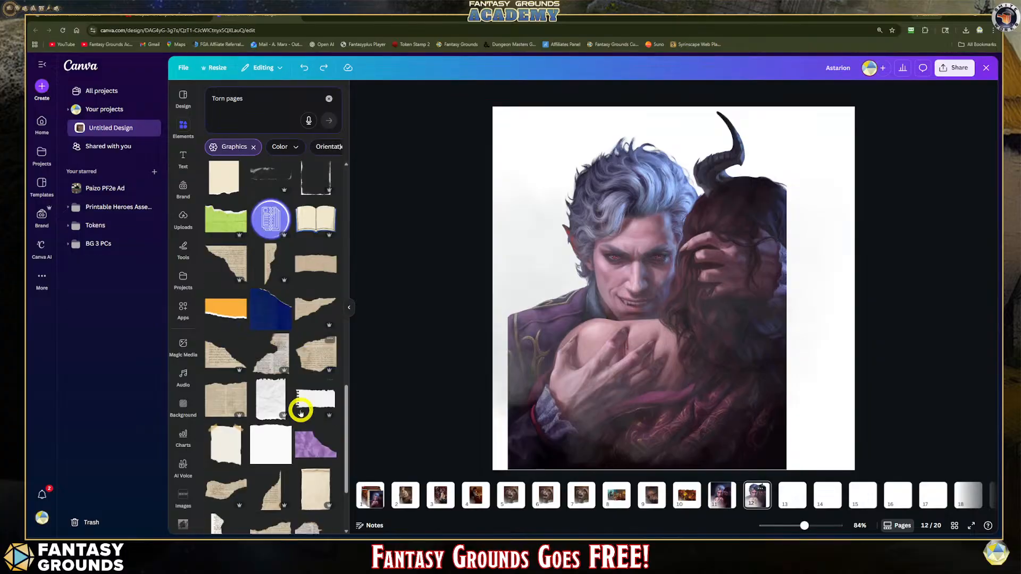
scroll(301, 412, "down", 4)
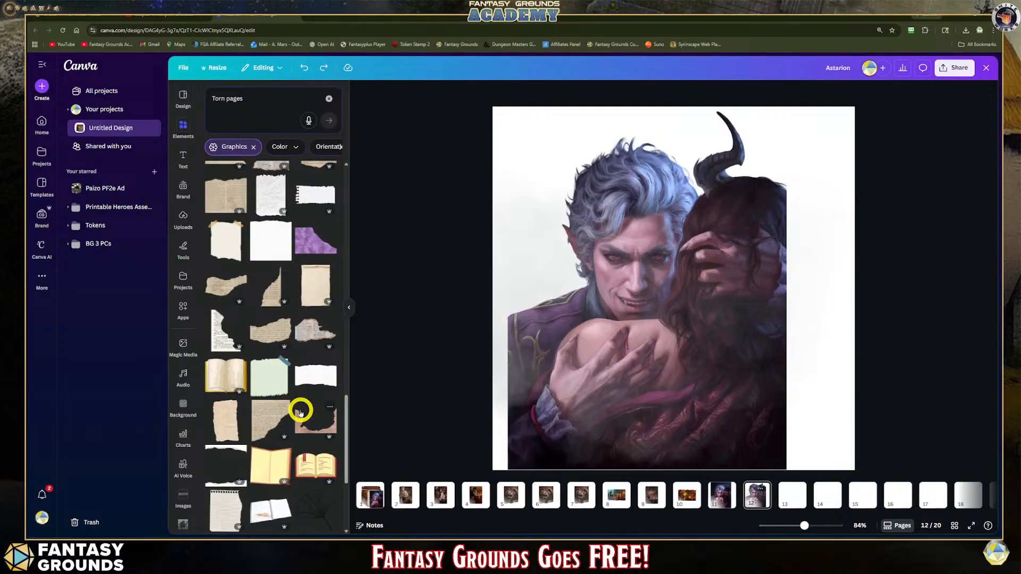
left_click(329, 377)
left_click_drag(649, 303, 618, 480)
left_click_drag(781, 388, 865, 345)
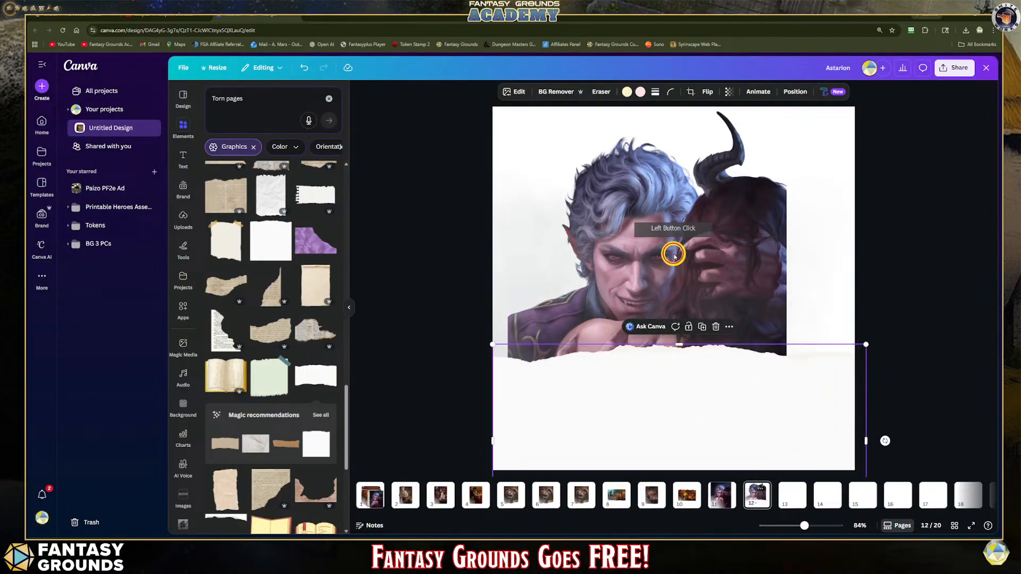
Step: Enlarge the Astarion cutout to the full page width and align it with the upper edge of page 12
left_click(701, 251)
left_click_drag(647, 201, 612, 164)
left_click_drag(656, 383, 645, 363)
left_click_drag(759, 452, 899, 516)
left_click_drag(747, 331, 740, 305)
left_click_drag(853, 111, 854, 110)
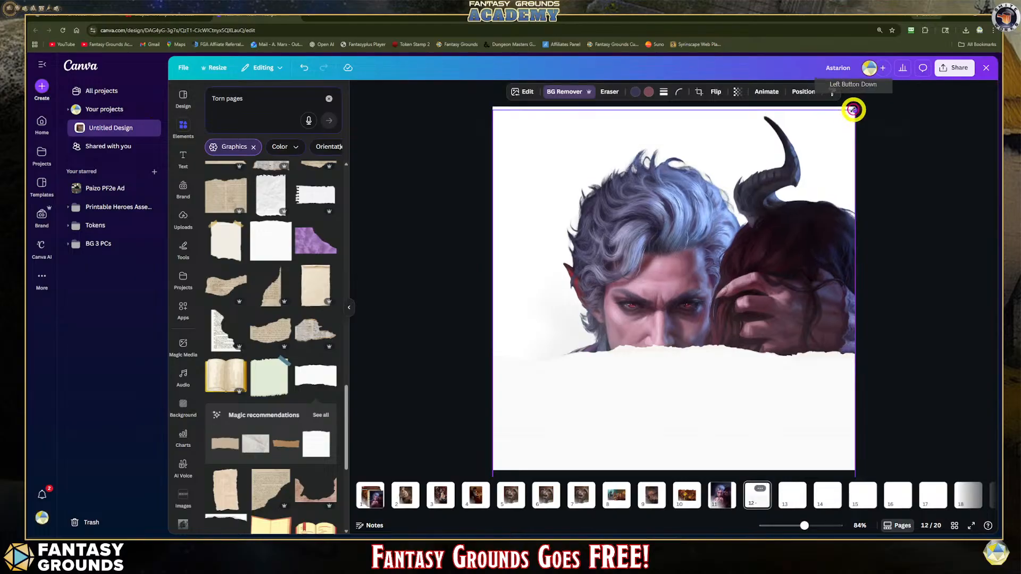
left_click_drag(802, 161, 713, 424)
left_click_drag(656, 219, 664, 210)
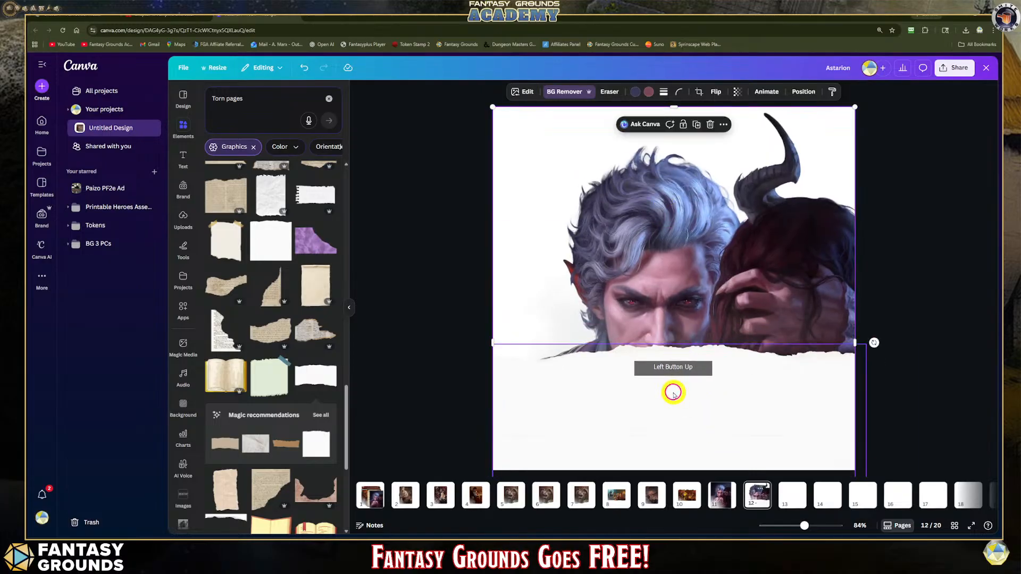
Step: Lower the torn paper strip to the page's bottom edge and shift the Astarion cutout up, flush with both page sides
double_click(678, 452)
left_click_drag(814, 406, 933, 274)
left_click(396, 223)
left_click(604, 389)
left_click(656, 257)
left_click_drag(565, 154, 581, 122)
left_click_drag(659, 422, 647, 455)
left_click_drag(585, 404, 616, 464)
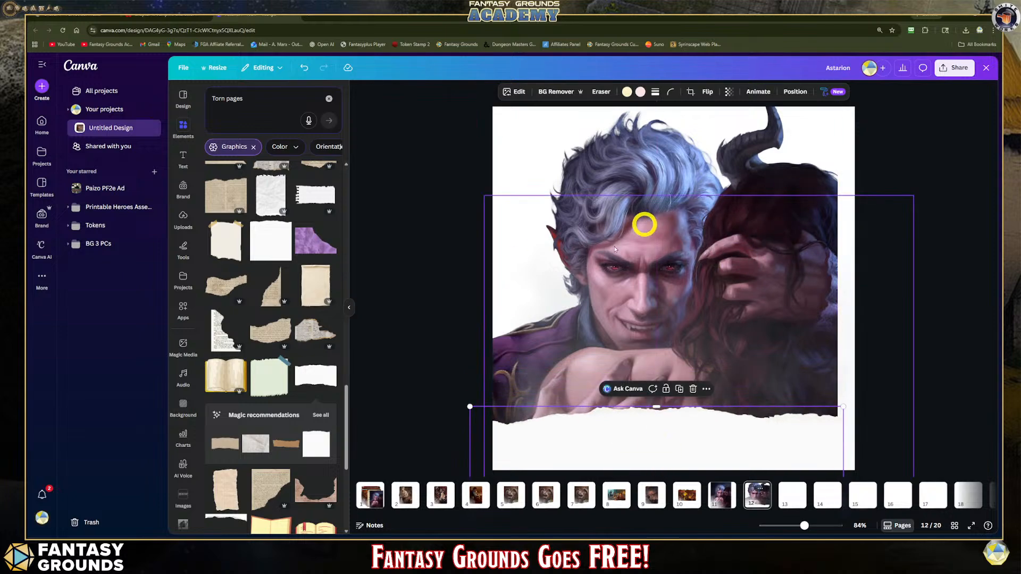
mouse_move(578, 445)
left_mouse_down()
mouse_move(574, 458)
mouse_move(594, 447)
left_mouse_up()
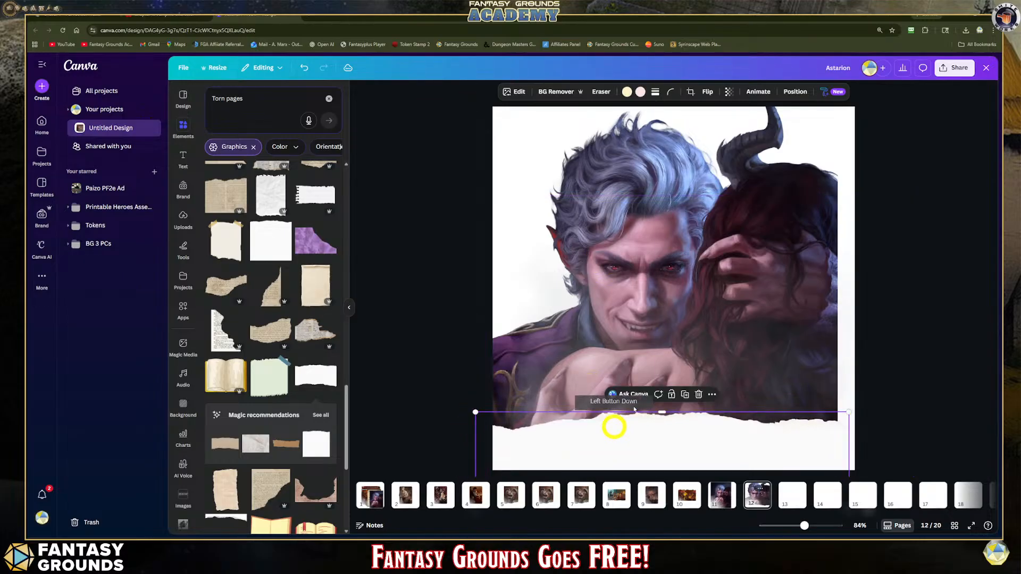
left_click_drag(547, 112, 559, 113)
left_click_drag(635, 423, 635, 431)
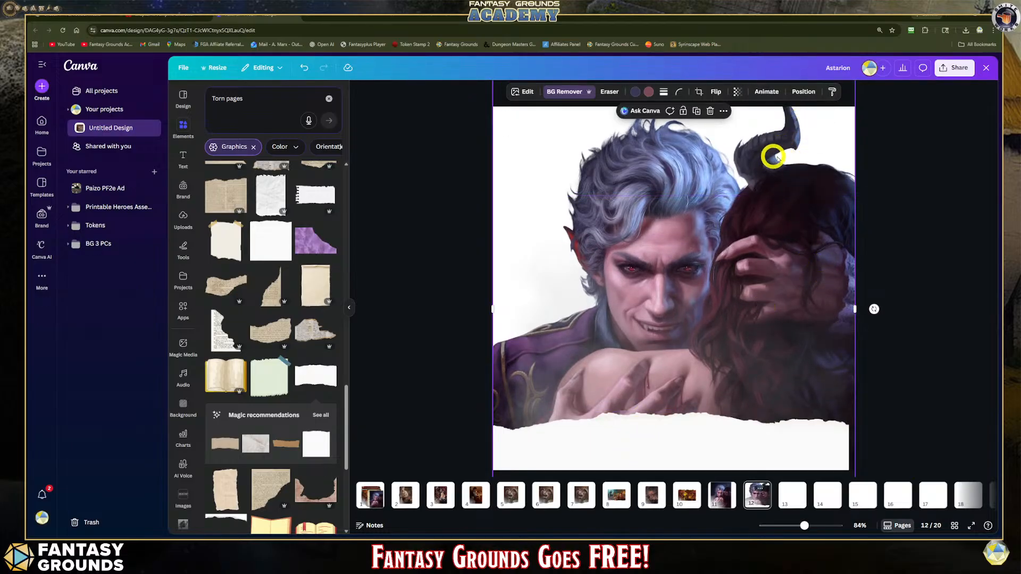
Step: Duplicate the torn paper strip, flip the copy vertically and place it along the upper edge of page 12
left_click(671, 447)
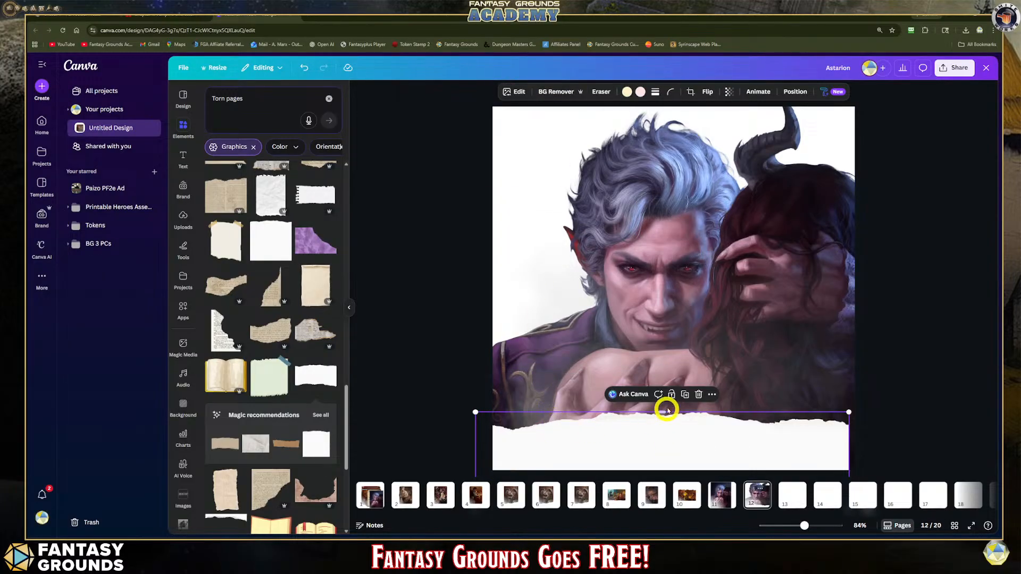
left_click(684, 395)
mouse_move(661, 438)
left_mouse_down()
mouse_move(599, 365)
mouse_move(670, 269)
mouse_move(668, 237)
left_mouse_up()
left_click(711, 92)
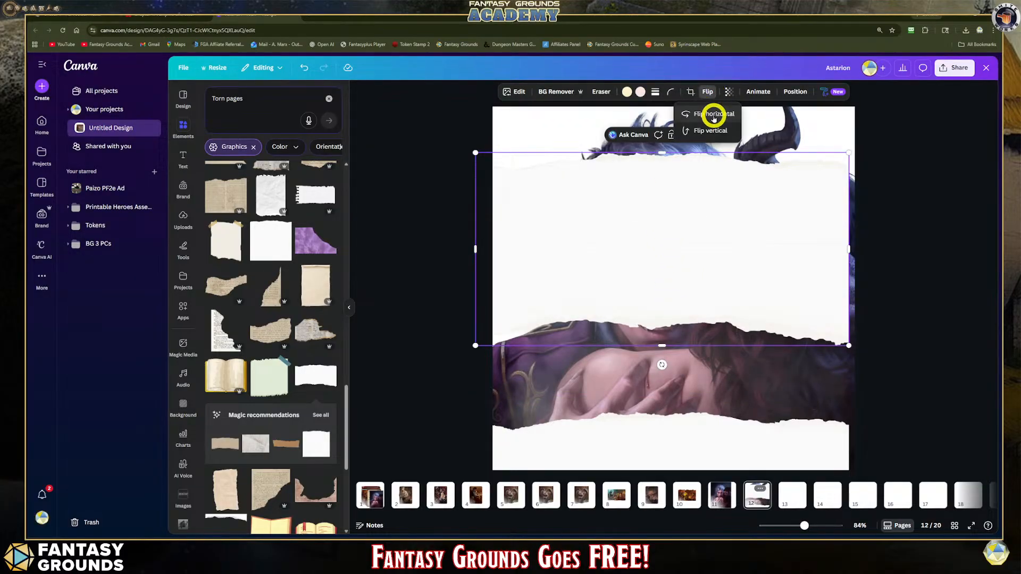
left_click(712, 131)
left_click(905, 250)
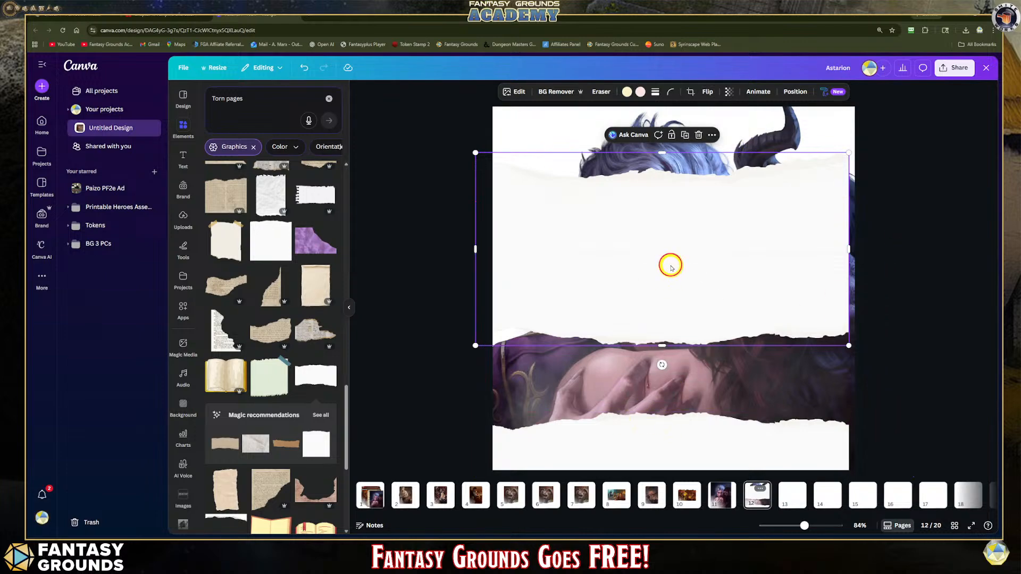
left_click_drag(675, 221, 728, 36)
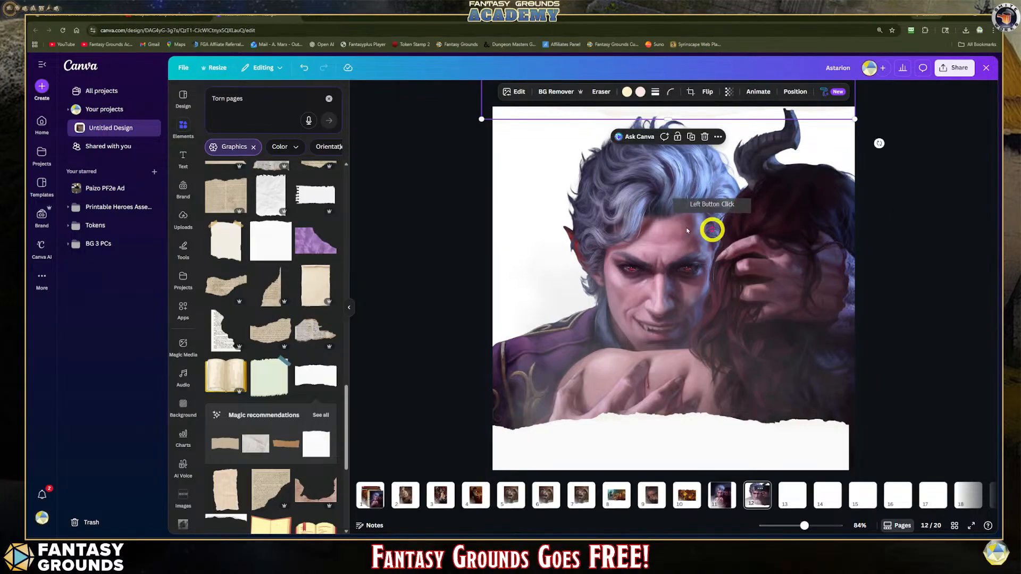
left_click(444, 207)
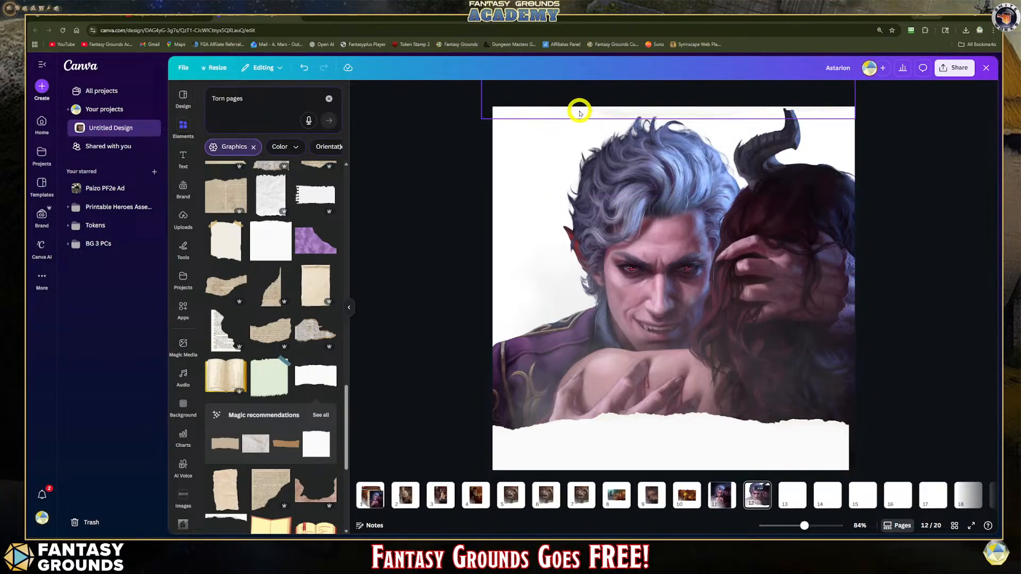
left_click(572, 118)
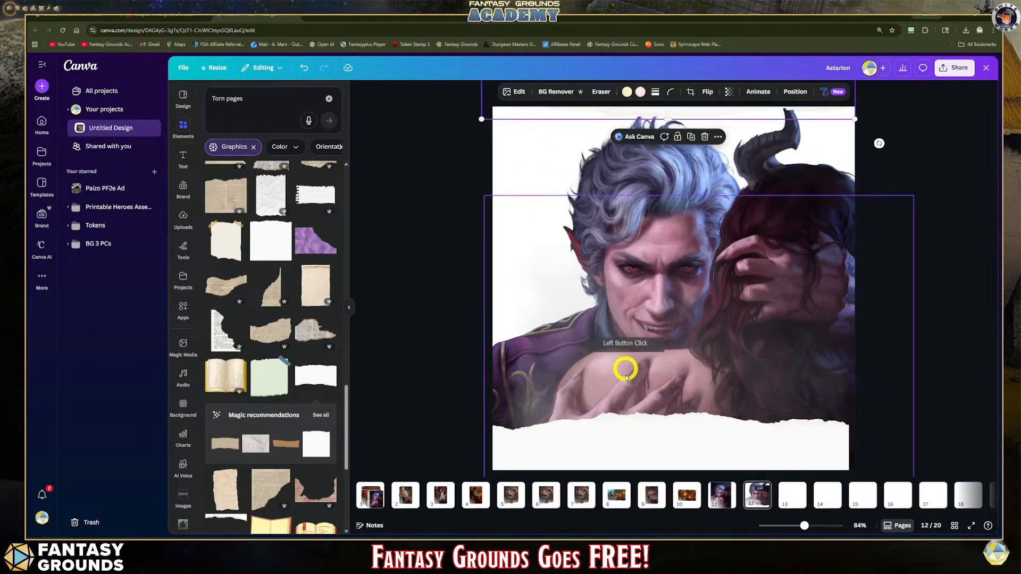
Step: Move the smoke overlay on page 12 flush with the page's upper edge, keeping it layered in front of the Astarion cutout
left_click(582, 445)
left_click(581, 442)
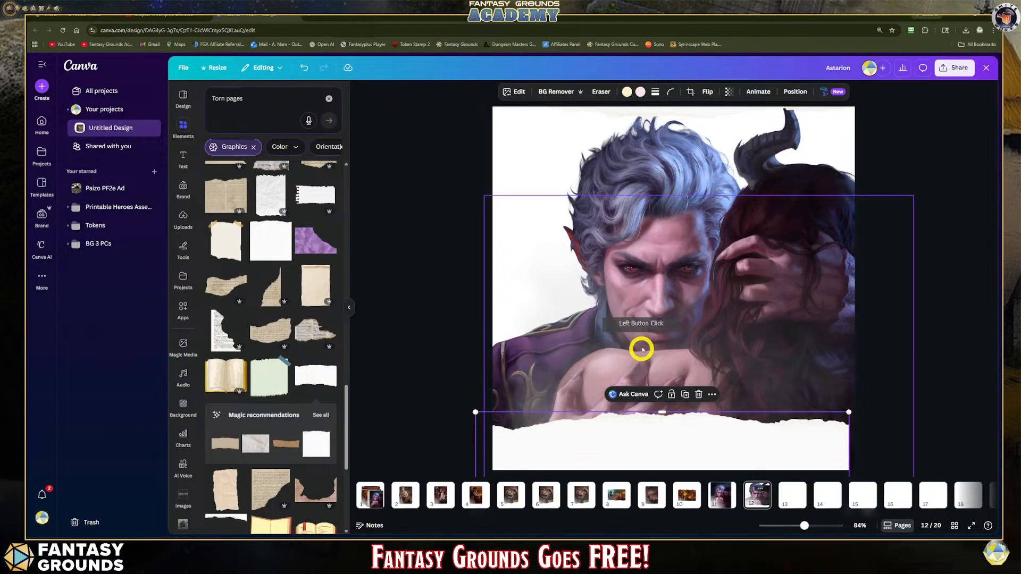
left_click_drag(671, 322, 633, 243)
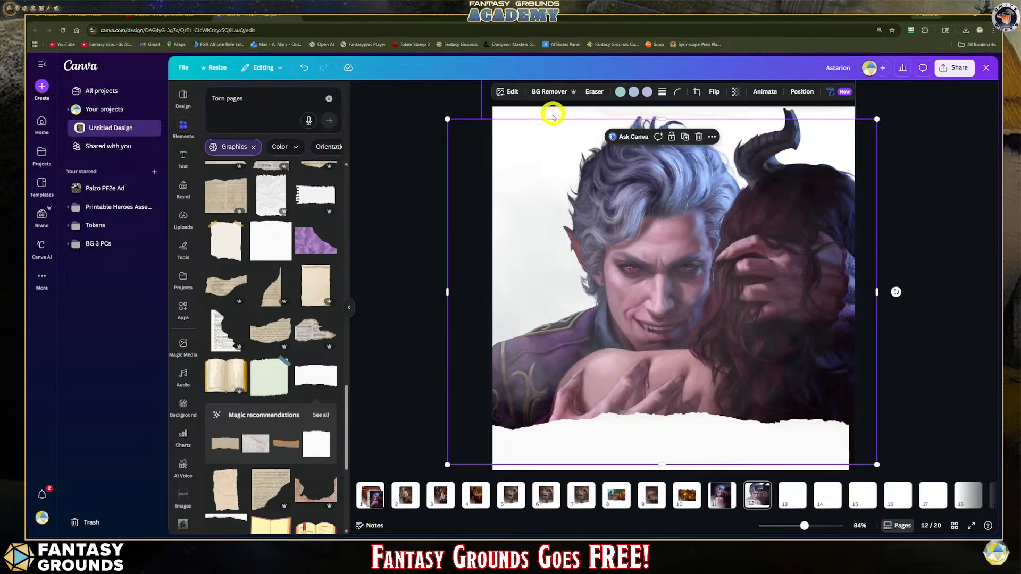
left_click(800, 92)
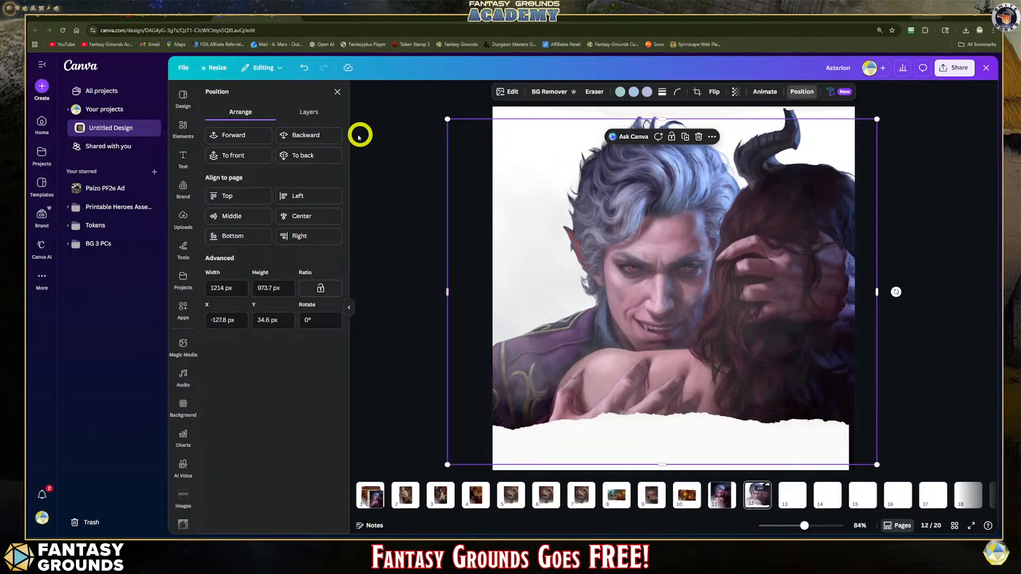
left_click(321, 137)
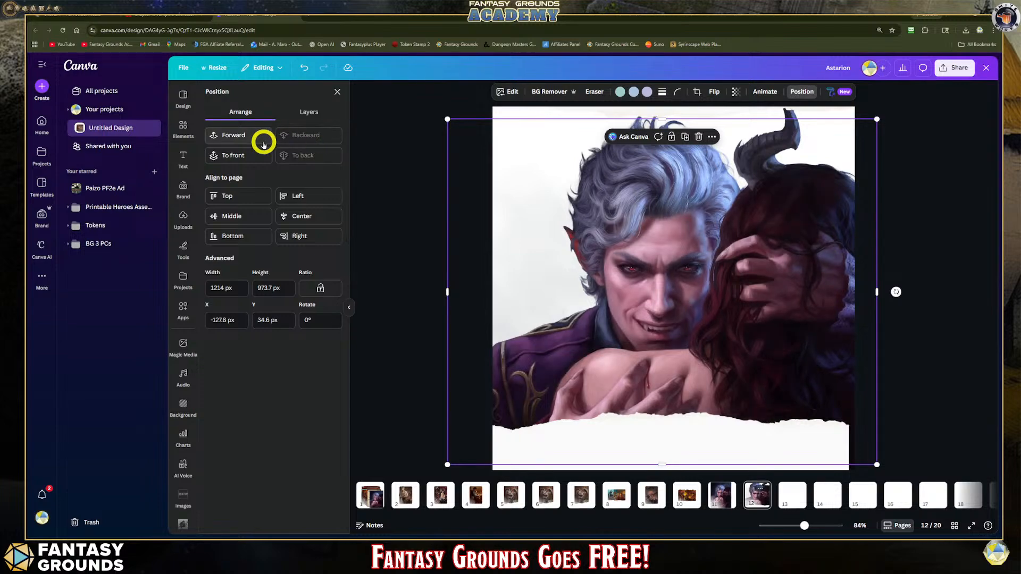
left_click(246, 140)
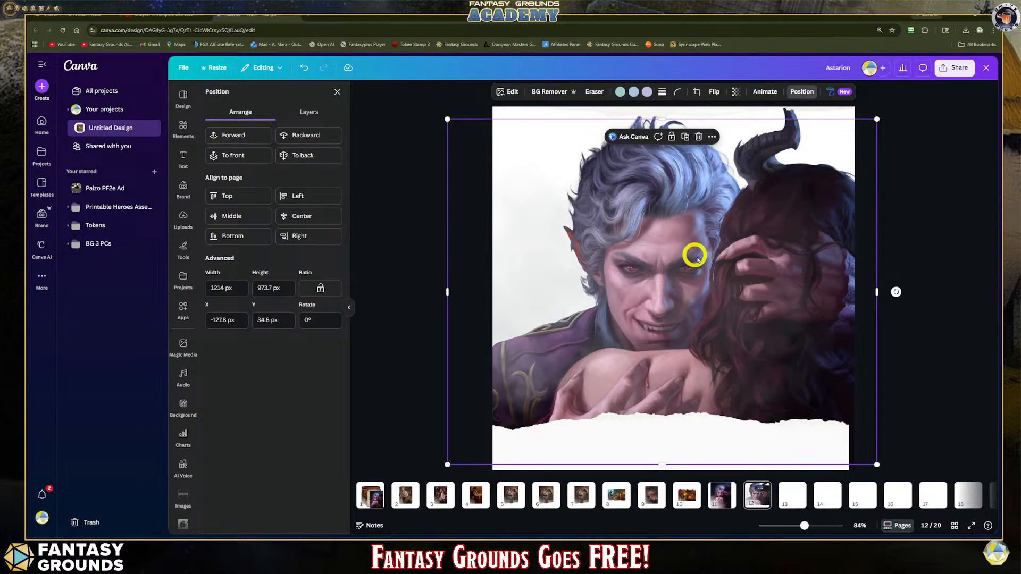
left_click_drag(699, 246, 687, 247)
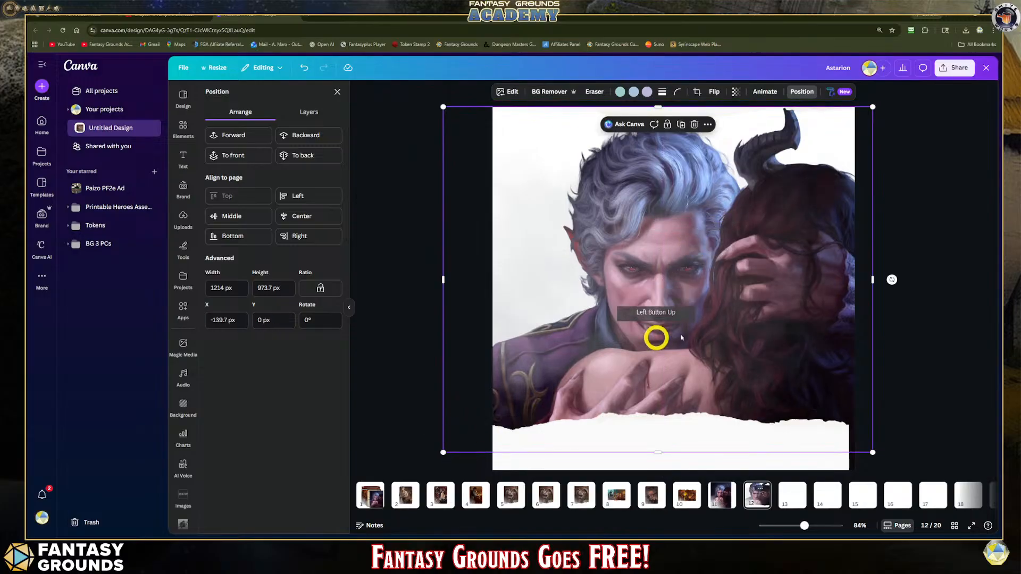
Step: Lower the flipped torn paper strip slightly so it overlaps the top of Astarion's hair
left_click(780, 223)
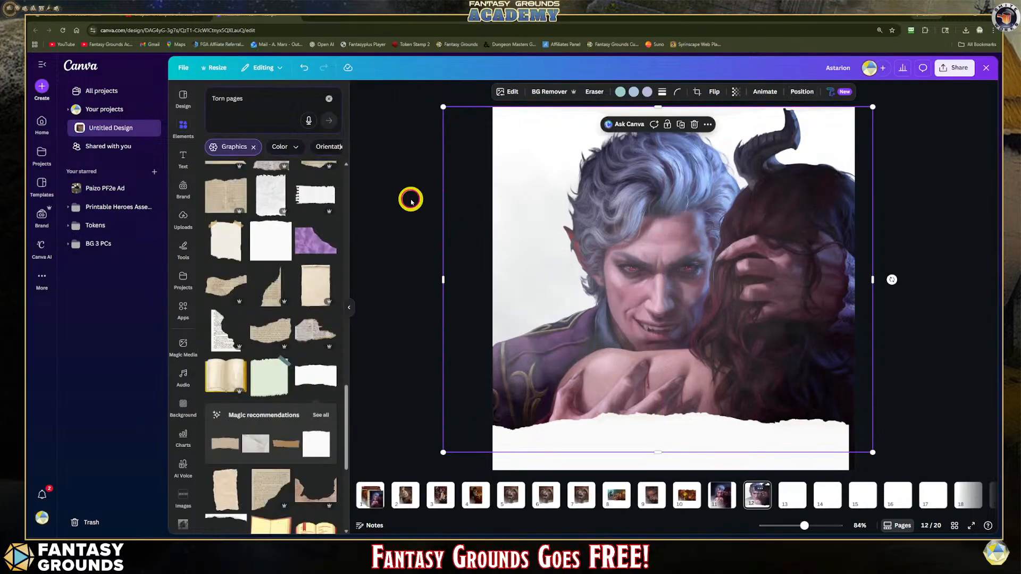
left_click(915, 166)
left_click(740, 215)
left_click(573, 437)
left_click_drag(570, 437, 638, 127)
left_click(772, 156)
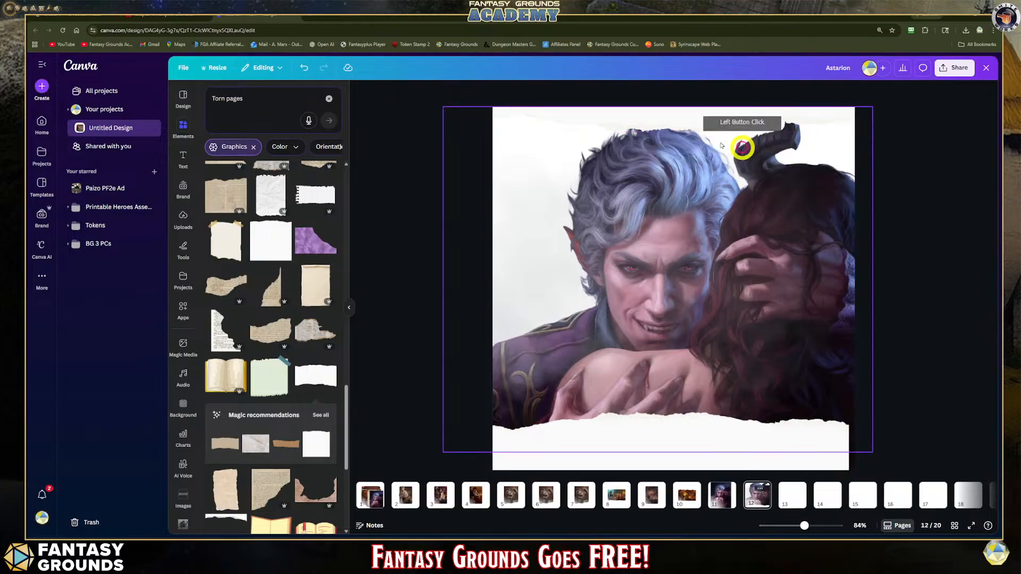
Step: Duplicate the torn paper strip from the page's lower part and shrink the copy to about 939 px wide
right_click(587, 450)
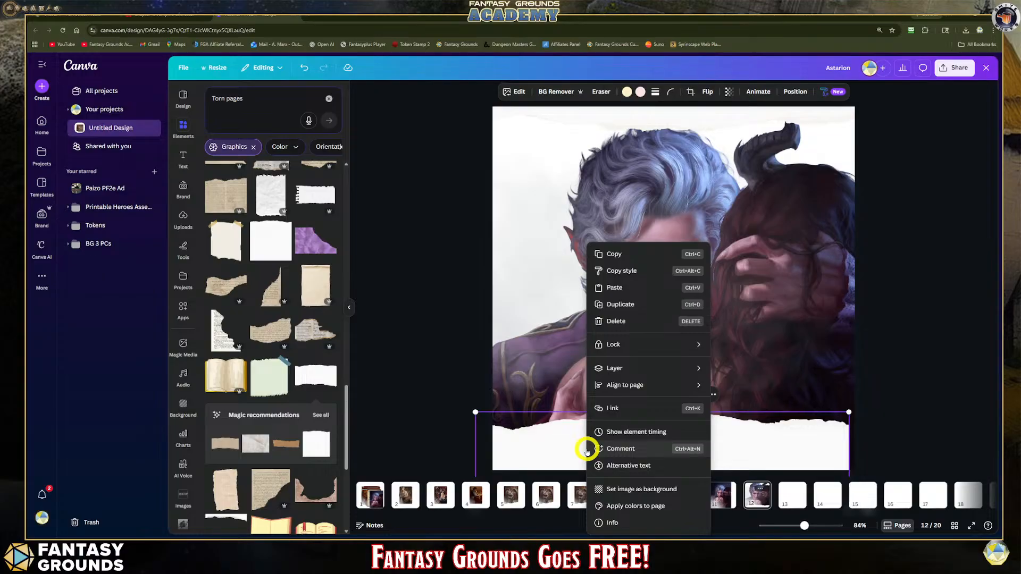
left_click(637, 305)
left_click(565, 445)
left_click_drag(565, 428, 526, 210)
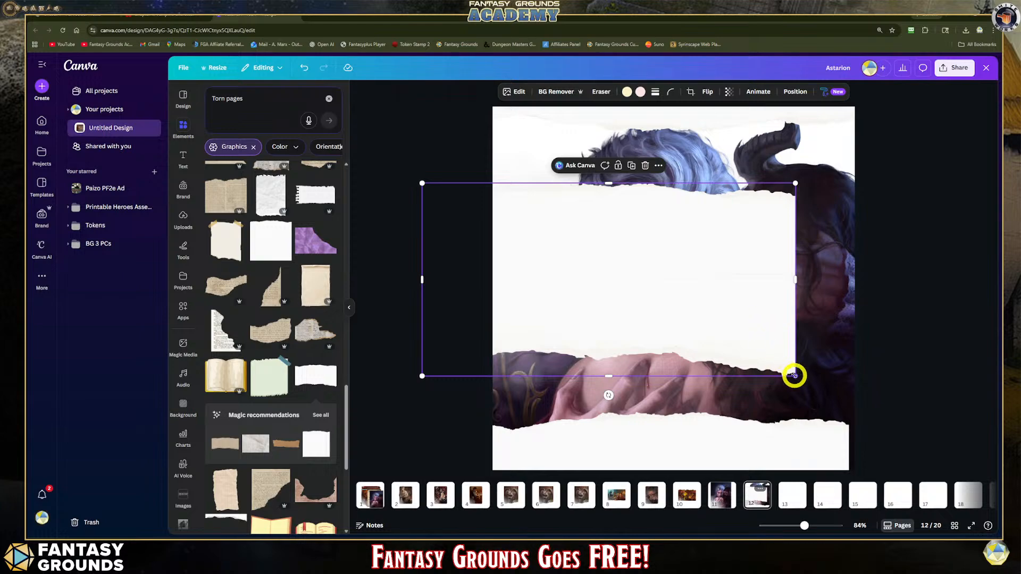
mouse_move(738, 407)
left_mouse_down()
mouse_move(672, 433)
mouse_move(720, 415)
left_mouse_up()
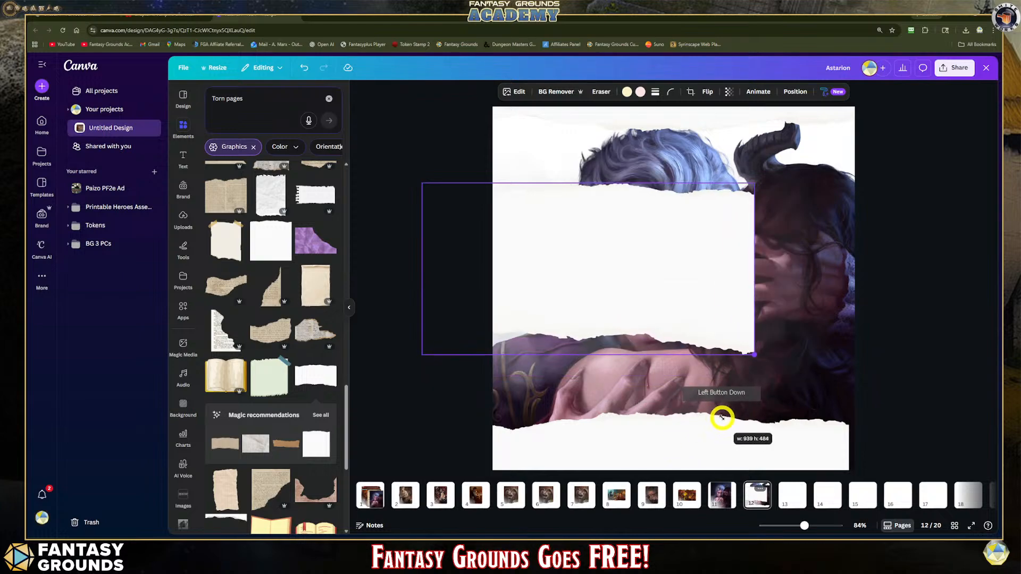
Step: Rotate the smaller torn strip to a steep slant and place it over the page's upper left edge
left_click(453, 332)
left_click_drag(588, 376, 774, 388)
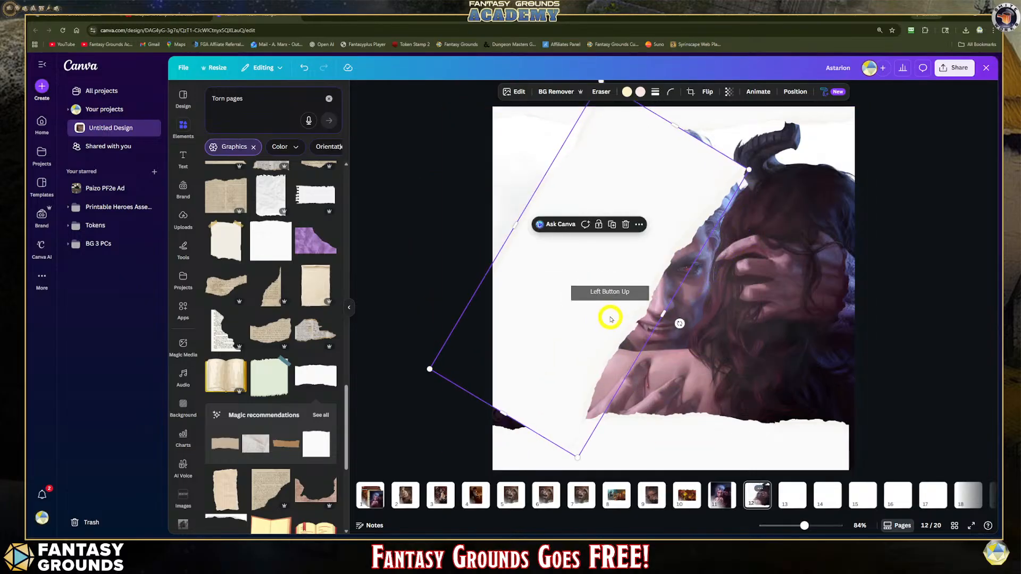
left_click_drag(503, 253, 470, 246)
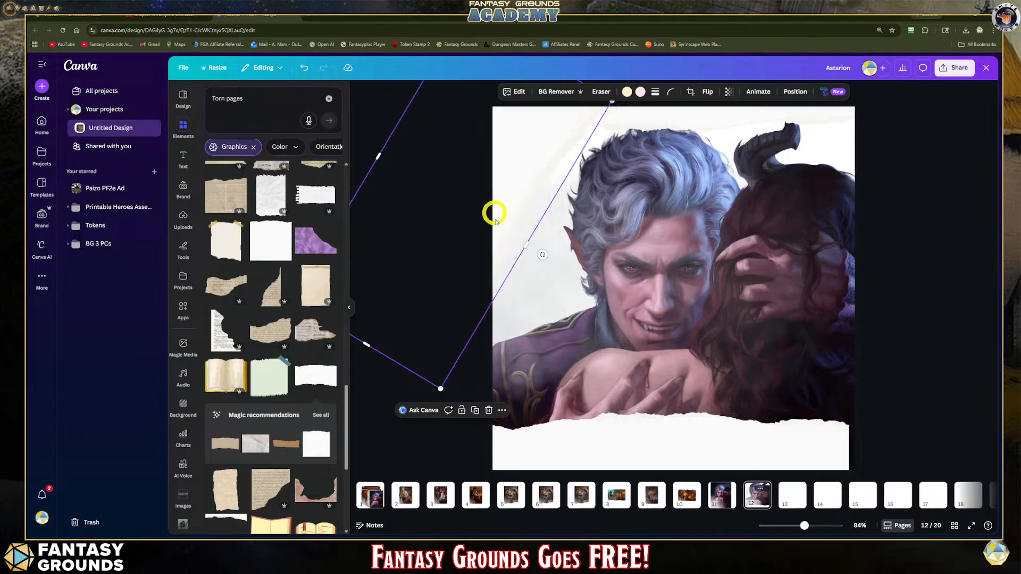
Step: Duplicate the slanted torn strip and rotate the copy to slope down to the right across the artwork
left_click(477, 413)
left_click_drag(457, 282, 621, 330)
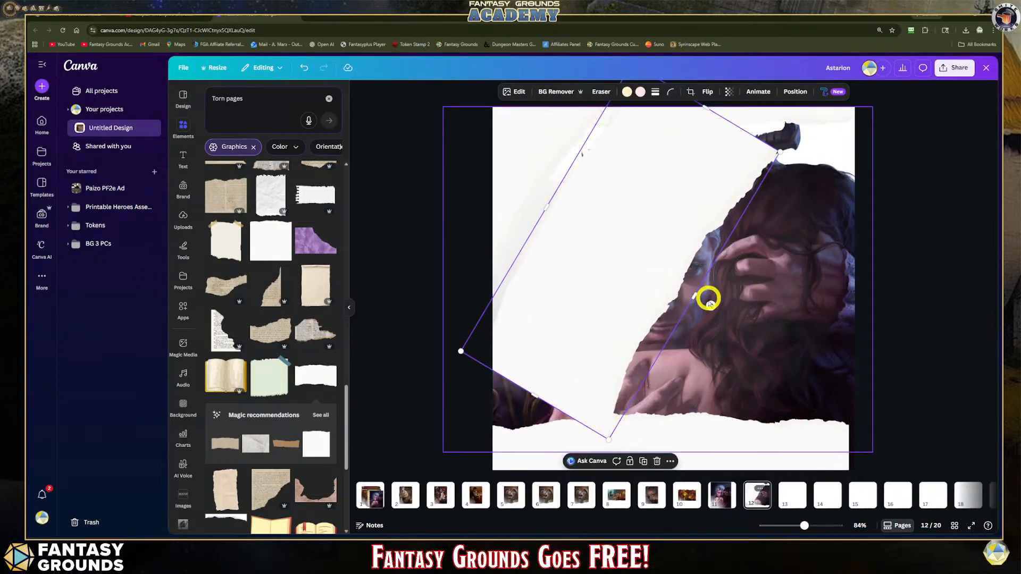
left_click_drag(782, 299, 665, 201)
left_click_drag(636, 257, 597, 403)
left_click_drag(500, 421, 554, 367)
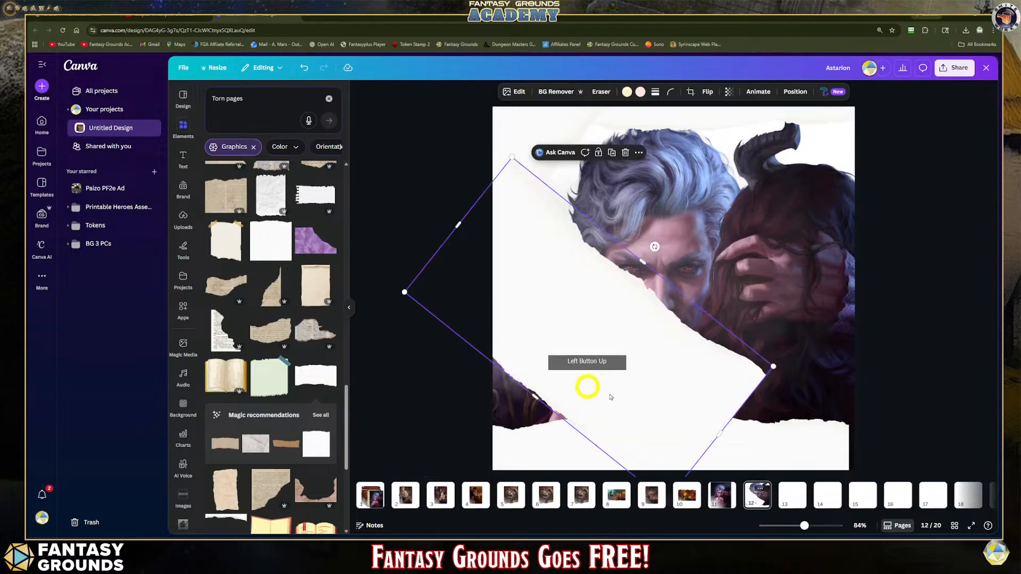
Step: Shrink the second slanted strip, turn it steeper and place it over the artwork's lower left corner
left_click_drag(665, 430, 604, 346)
left_click_drag(607, 417, 588, 323)
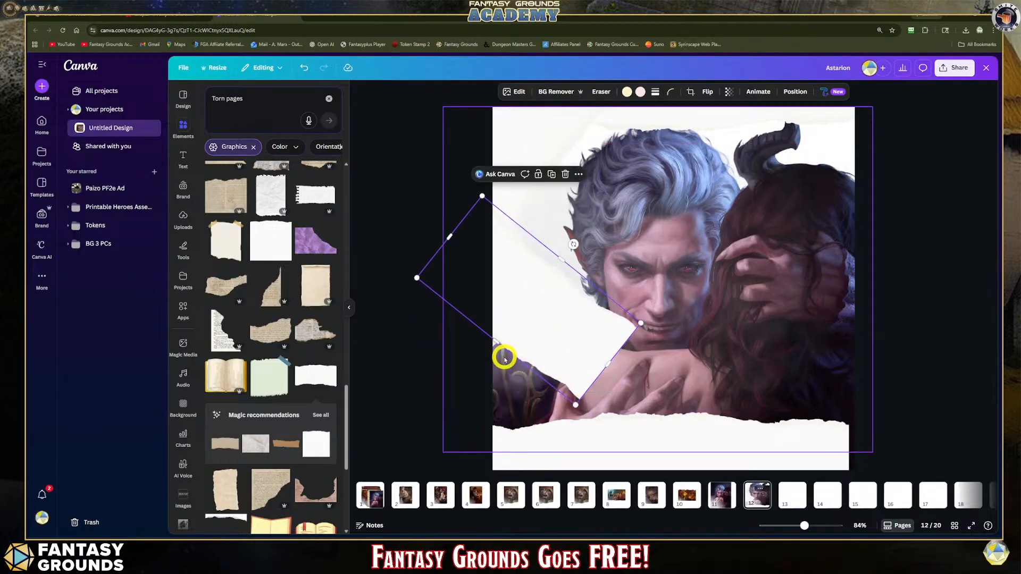
left_click_drag(579, 256, 606, 257)
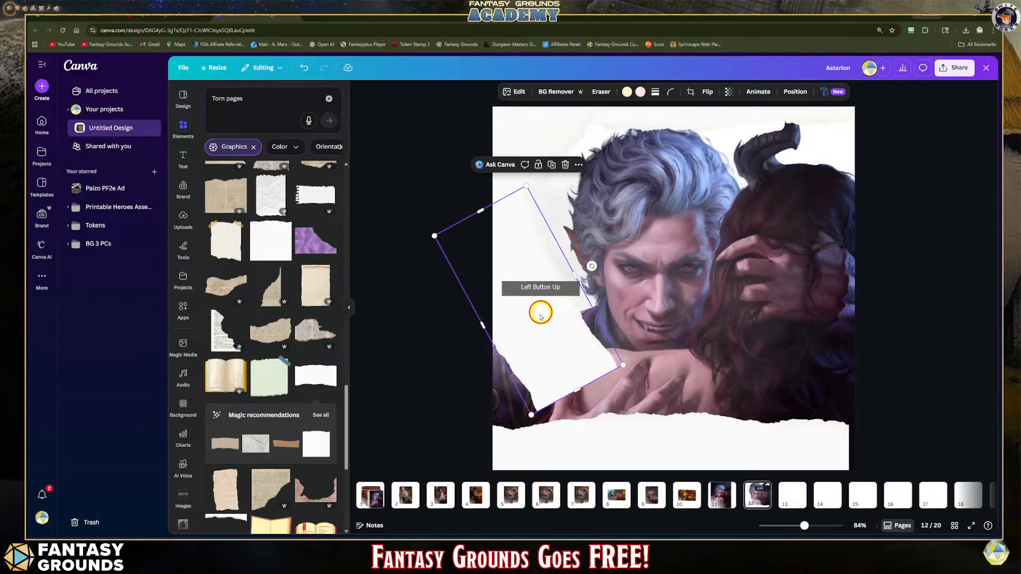
left_click_drag(515, 376, 503, 399)
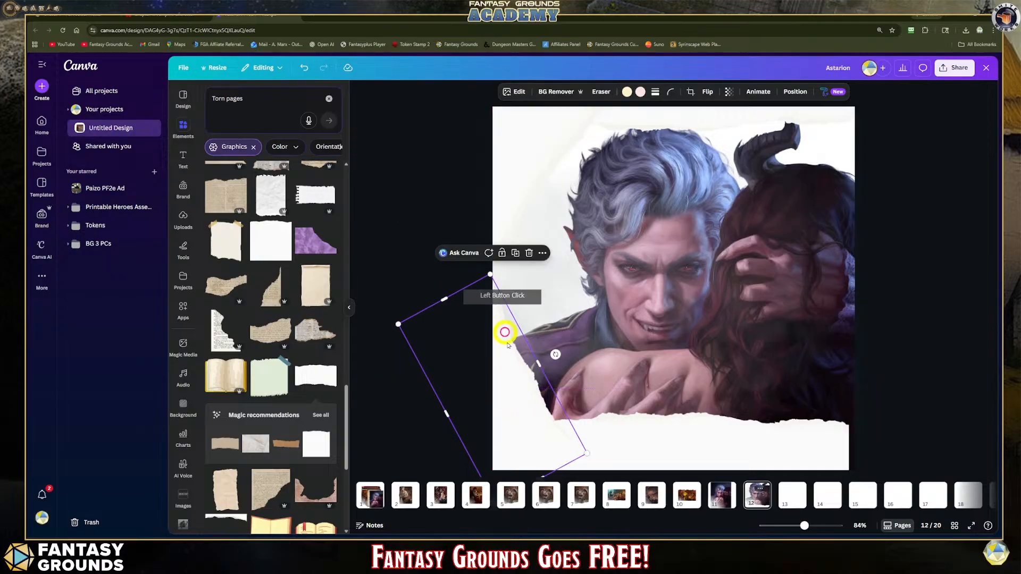
Step: Examine how the torn paper strips cover the upper, left and lower edges of the Astarion artwork
left_click(517, 162)
left_click_drag(527, 166, 527, 165)
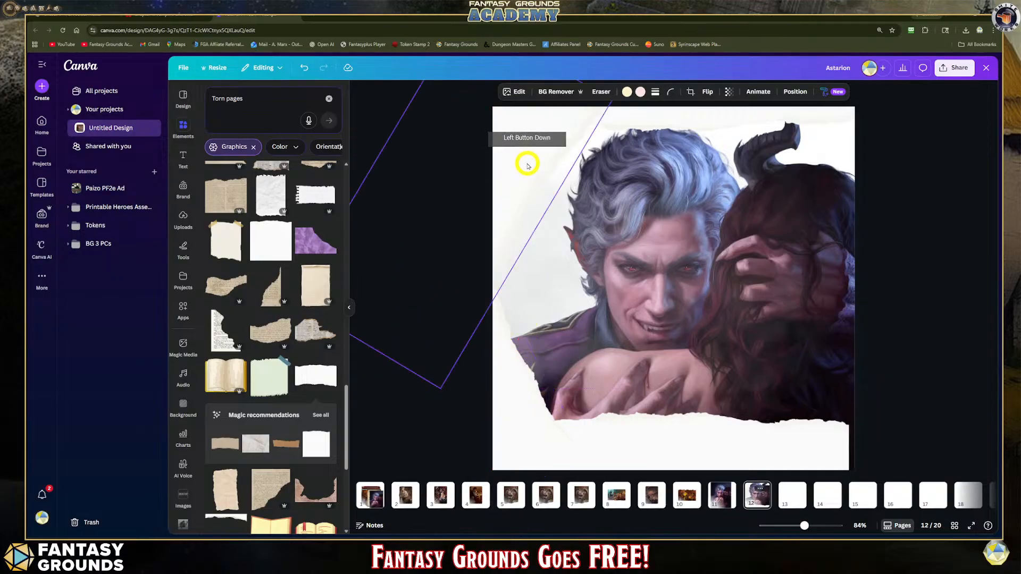
left_click(541, 164)
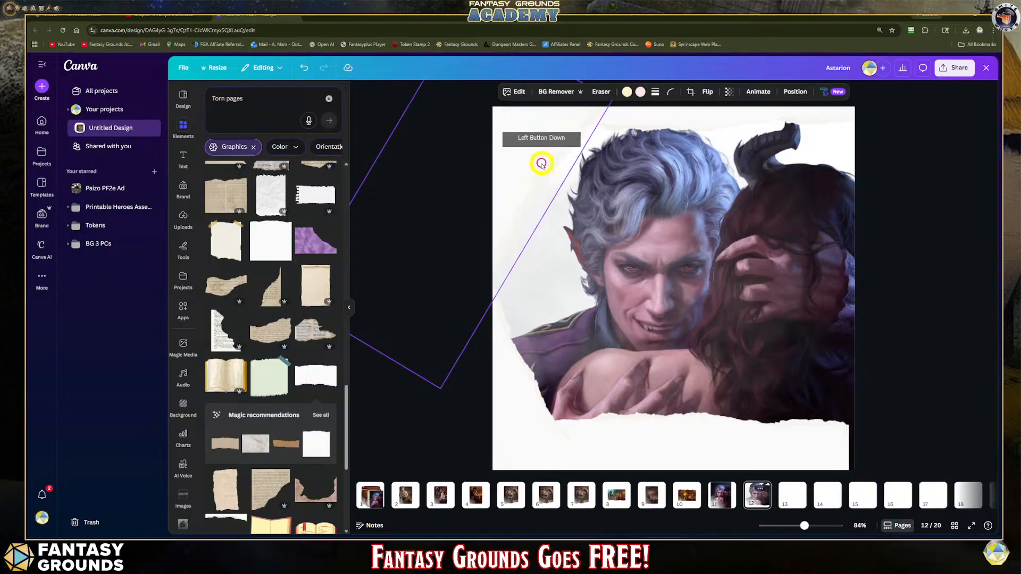
left_click(534, 160)
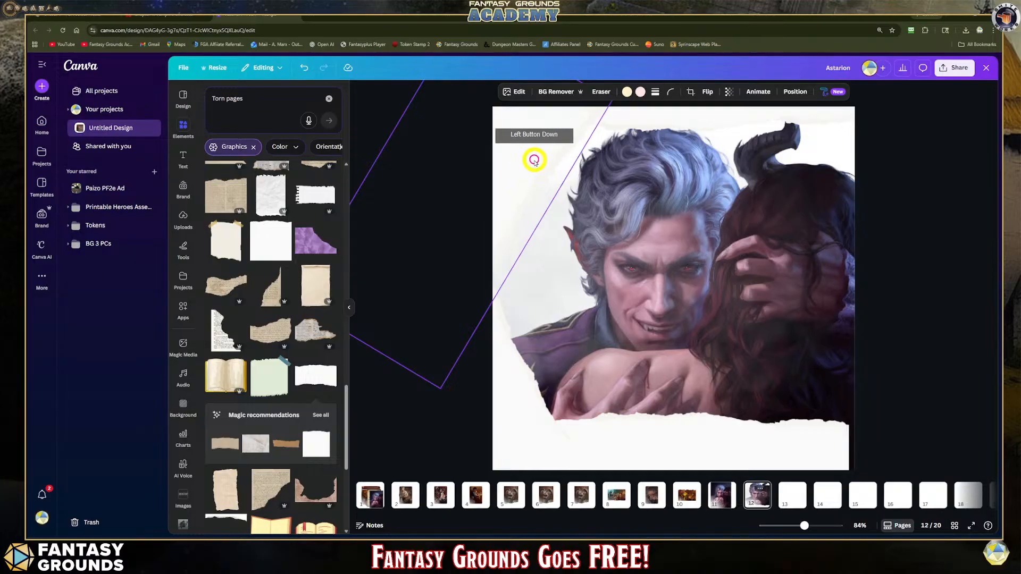
left_click(939, 265)
left_click(608, 439)
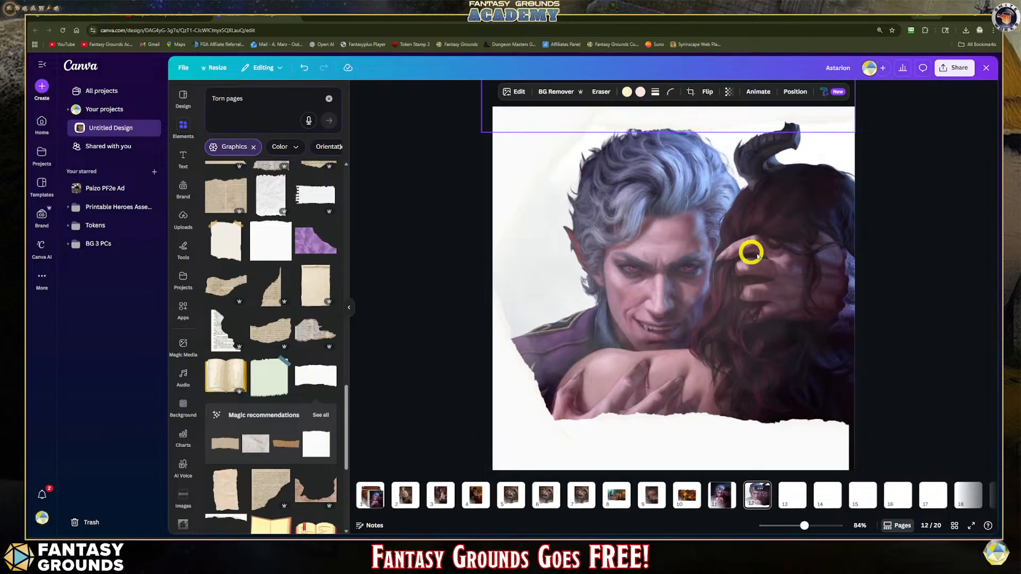
scroll(769, 257, "up", 1)
scroll(769, 261, "down", 1)
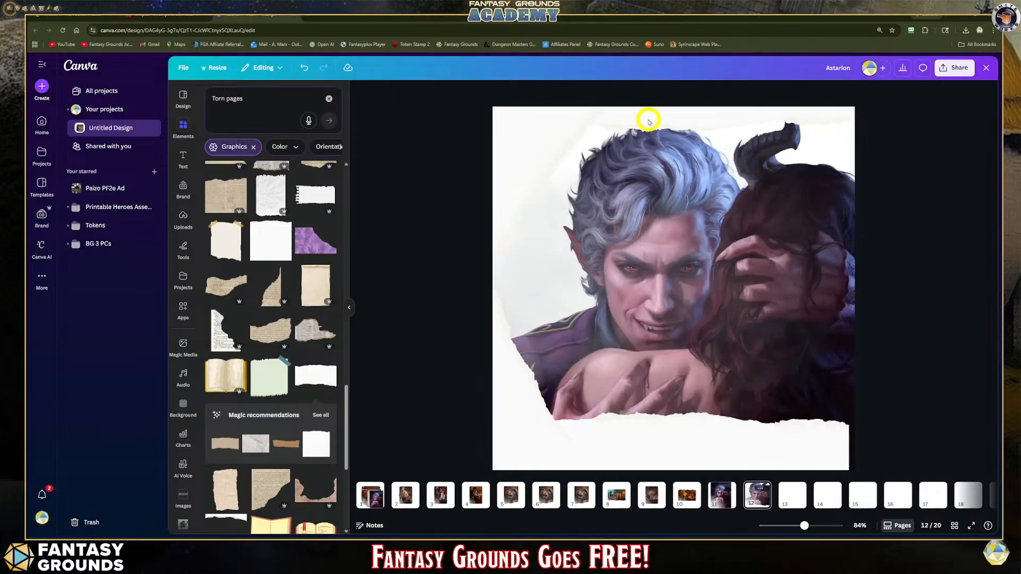
left_click(648, 120)
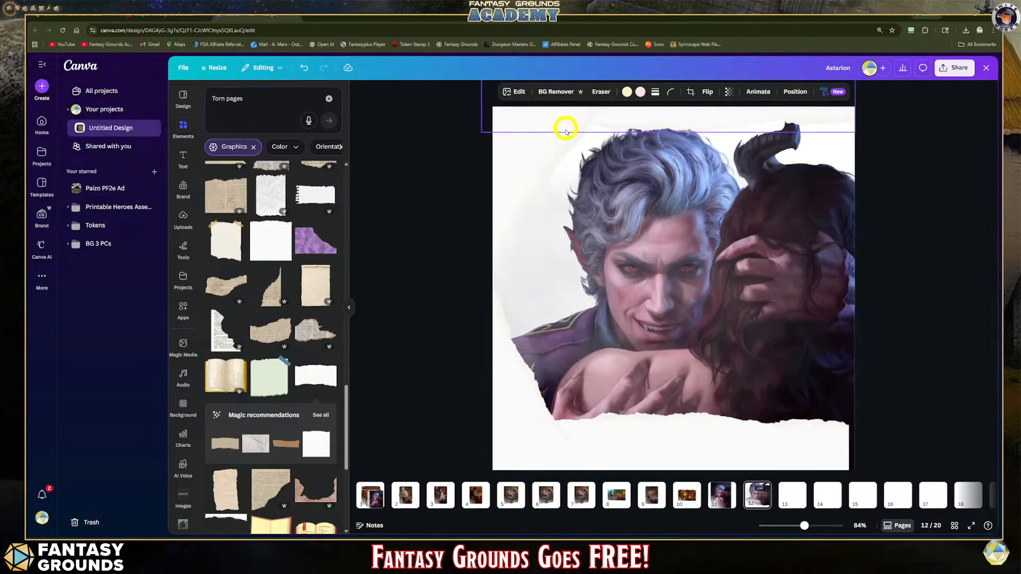
left_click(920, 199)
left_click(507, 351)
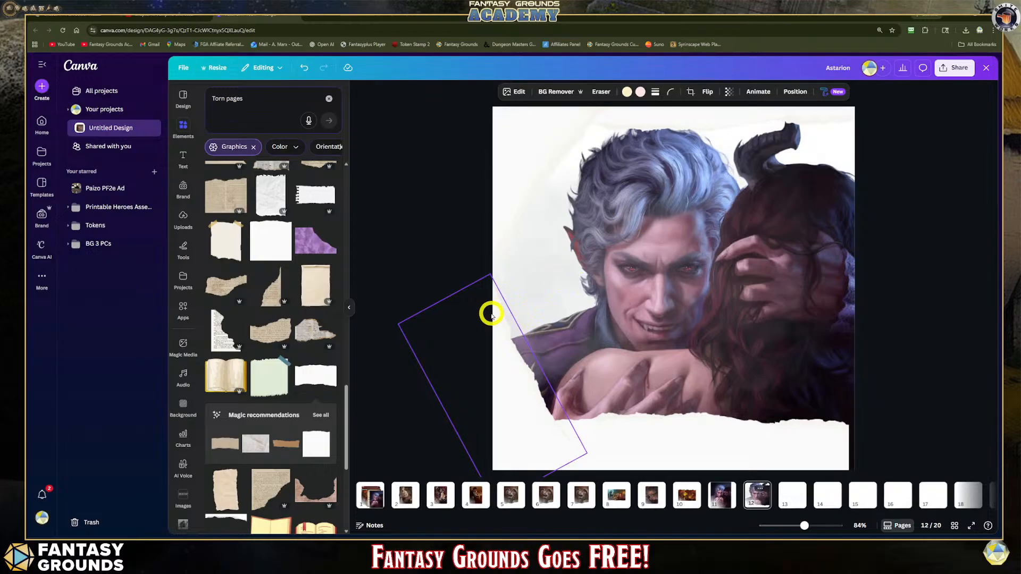
Step: Set the smoke overlay's transparency on page 12 to 60
left_click(658, 273)
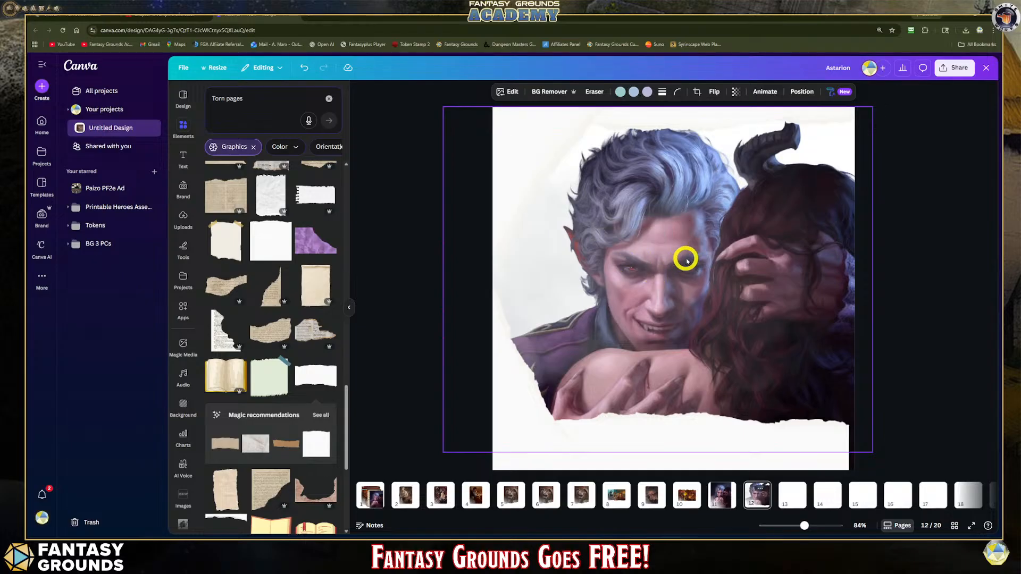
left_click(738, 91)
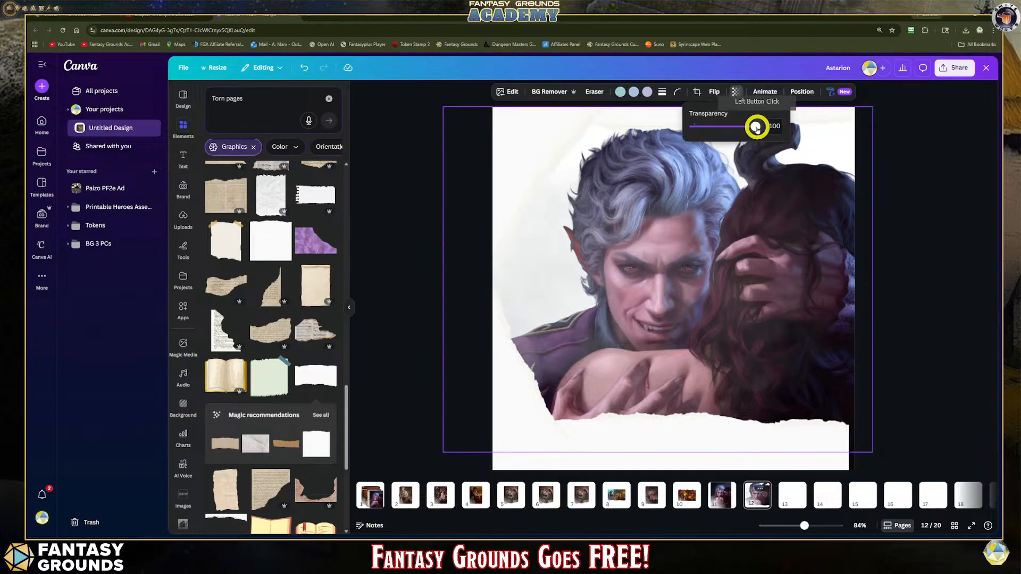
left_click_drag(748, 129, 729, 131)
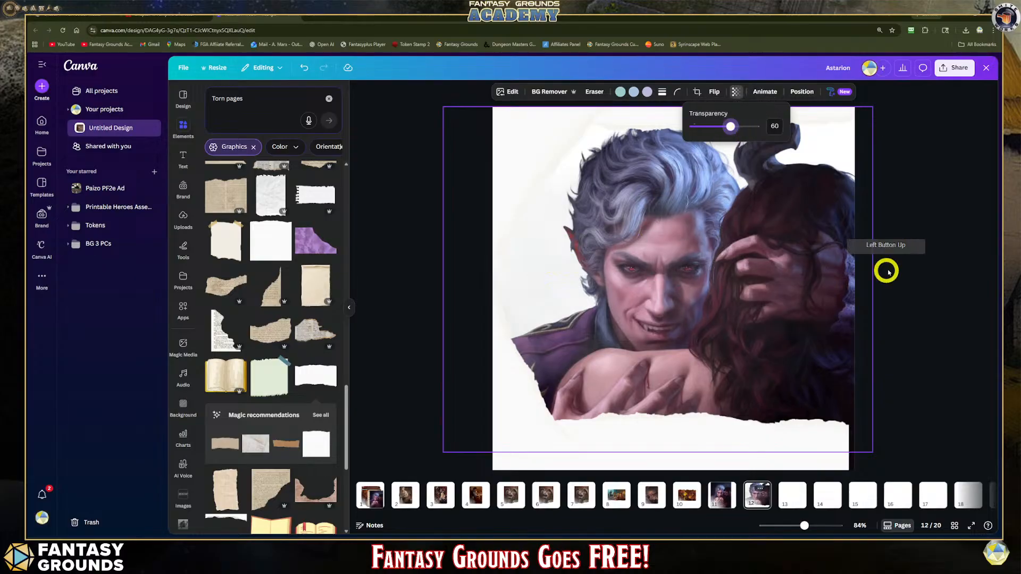
left_click(588, 197)
left_click(486, 171)
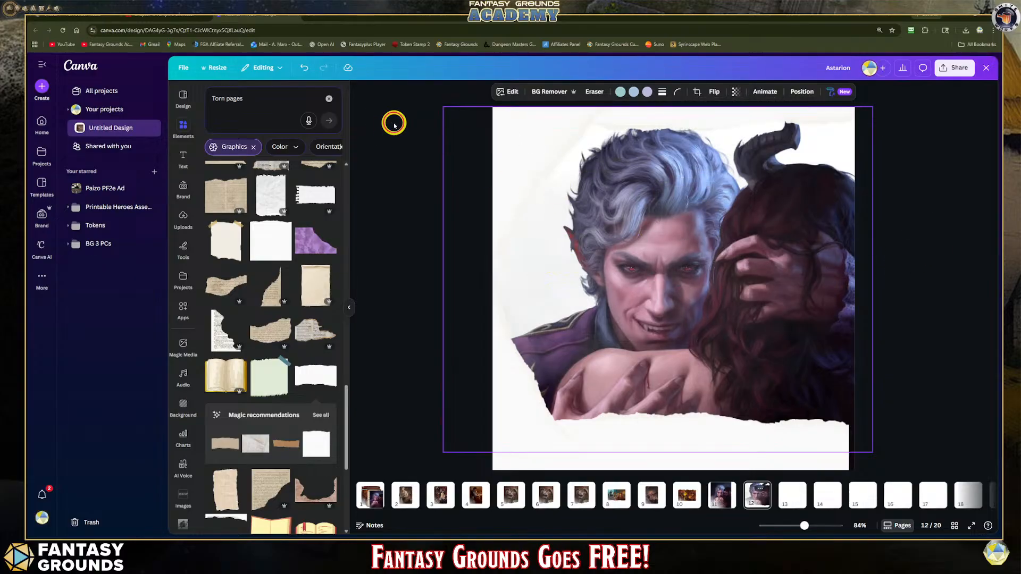
left_click(887, 264)
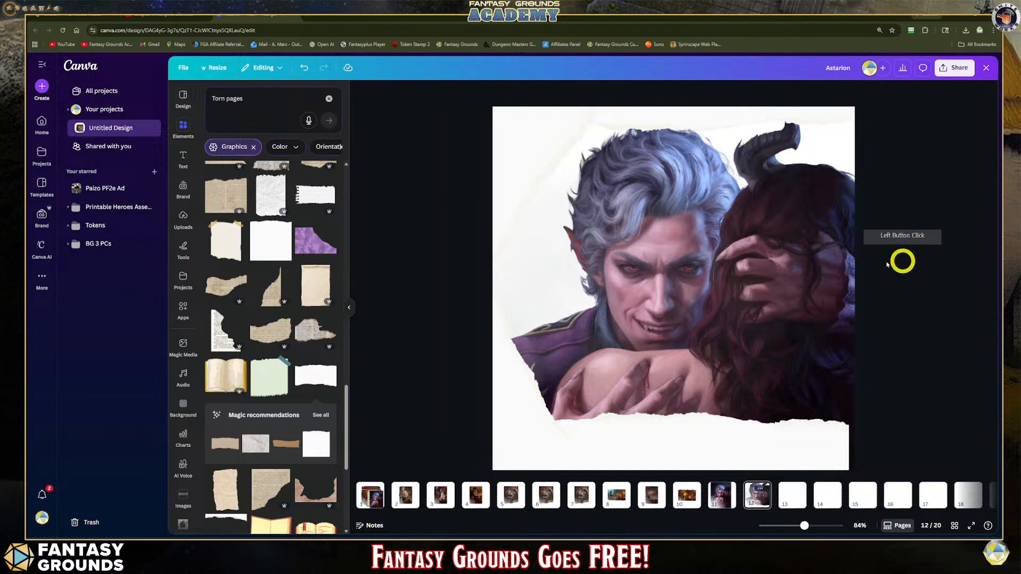
left_click(644, 199)
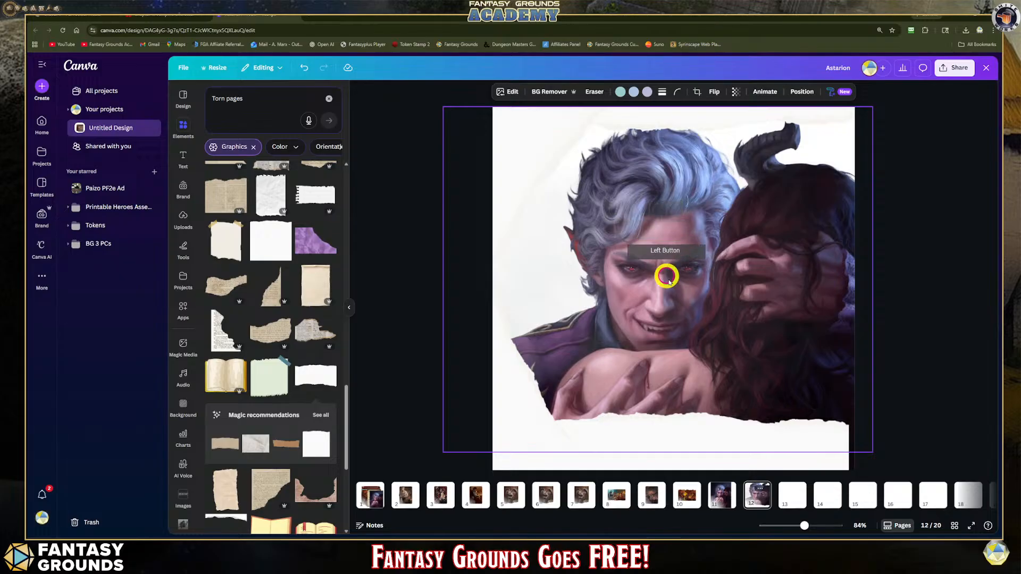
double_click(486, 232)
left_click(530, 265)
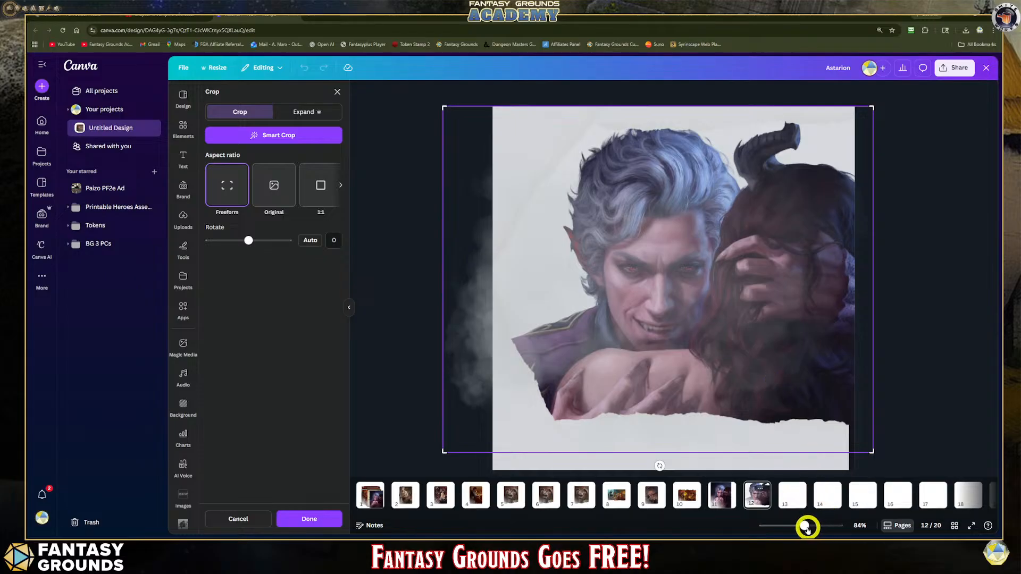
left_click_drag(805, 526, 806, 527)
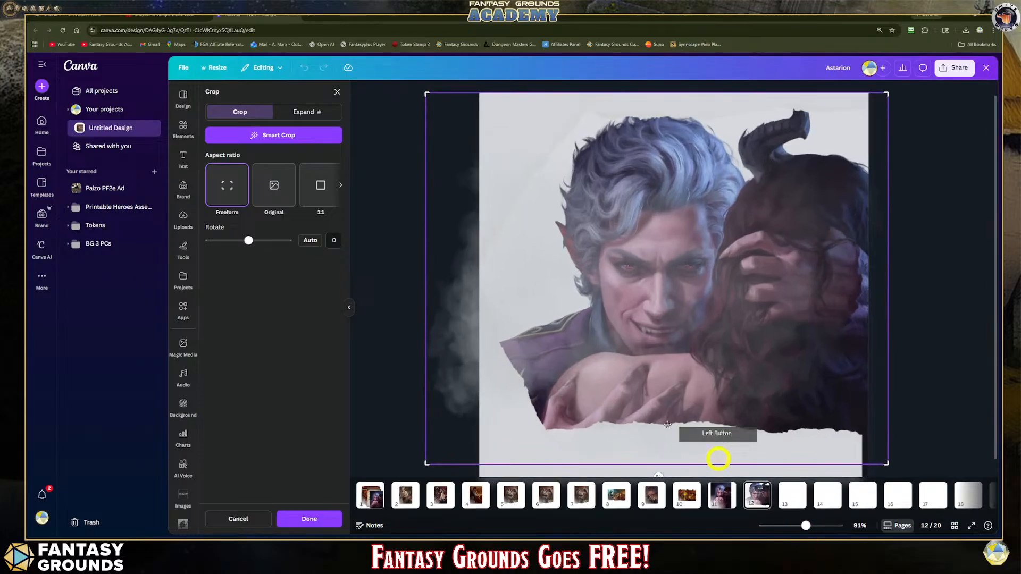
left_click(928, 278)
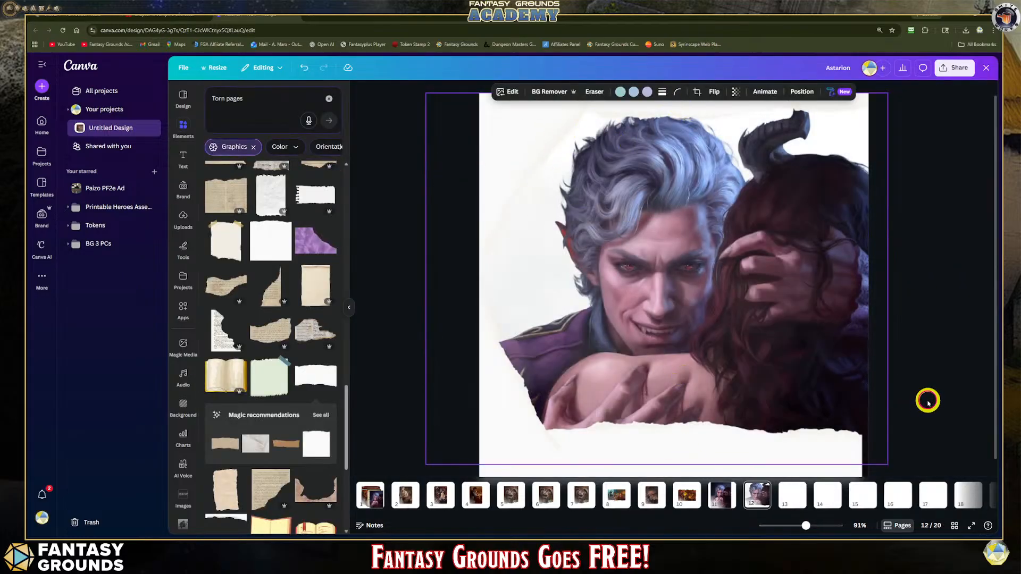
Step: Duplicate the torn paper strip along the artwork's lower edge so the copy reaches the right edge of page 12
left_click(790, 452)
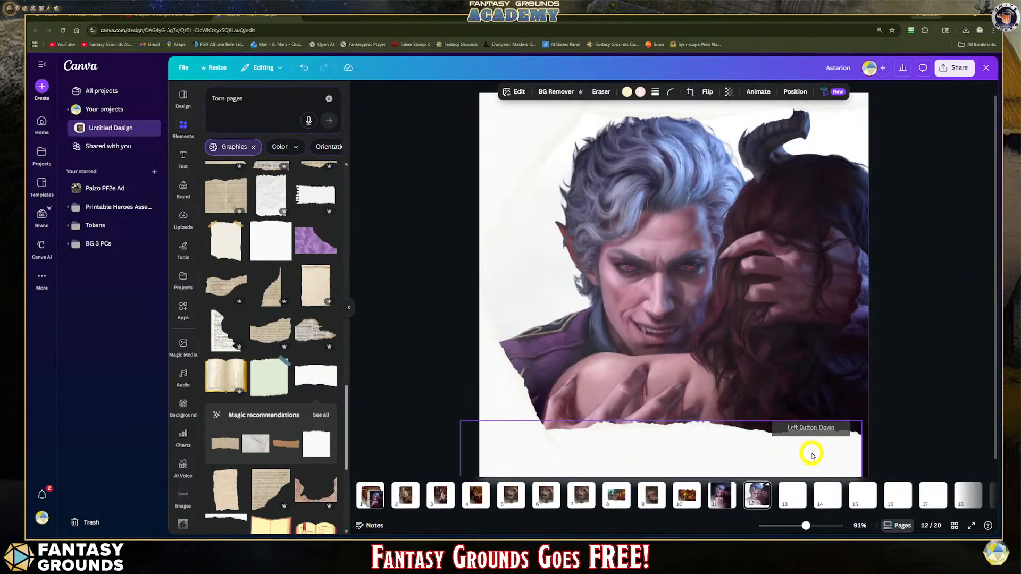
left_click_drag(828, 457, 798, 460)
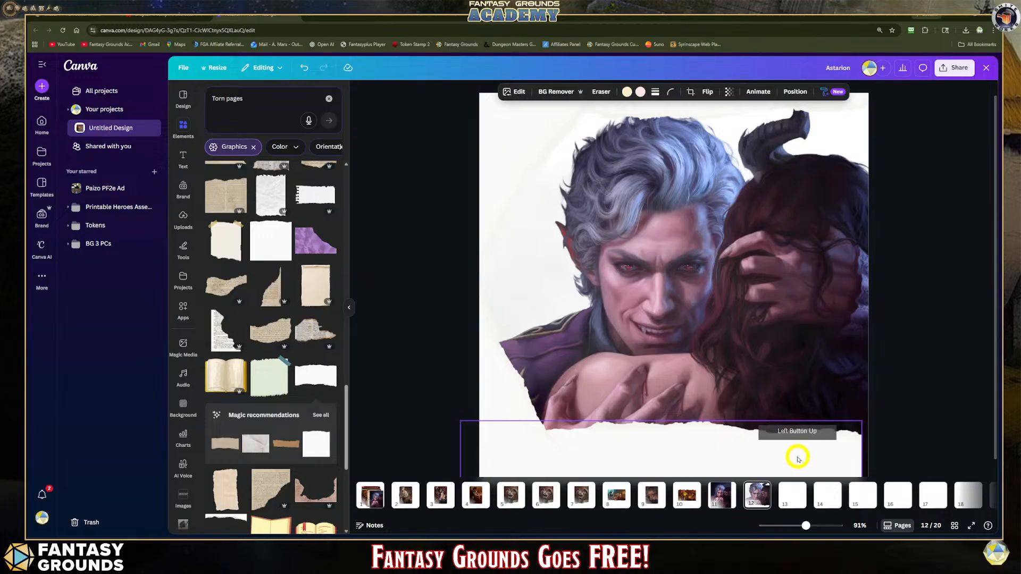
left_click(846, 458)
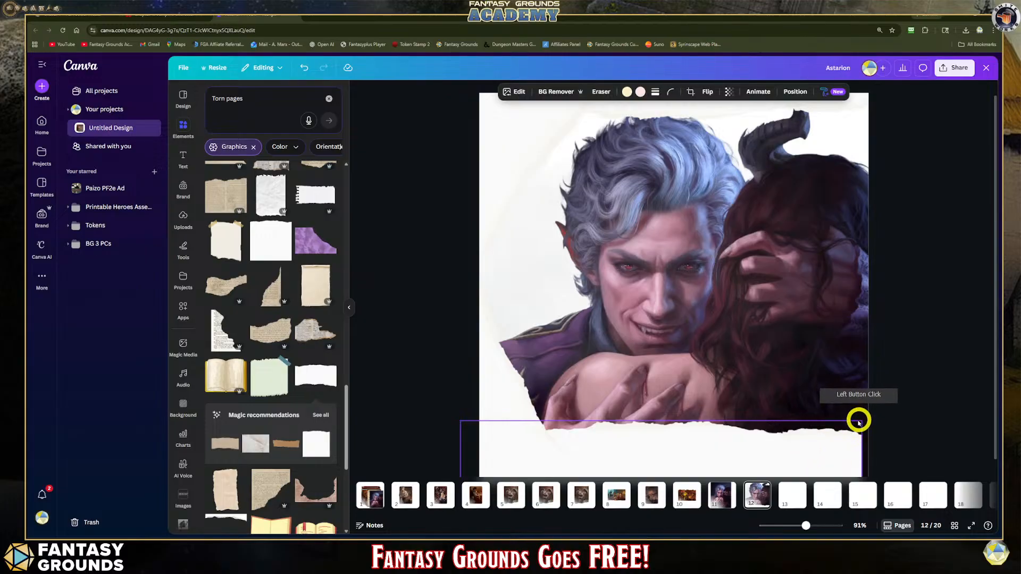
left_click(810, 425)
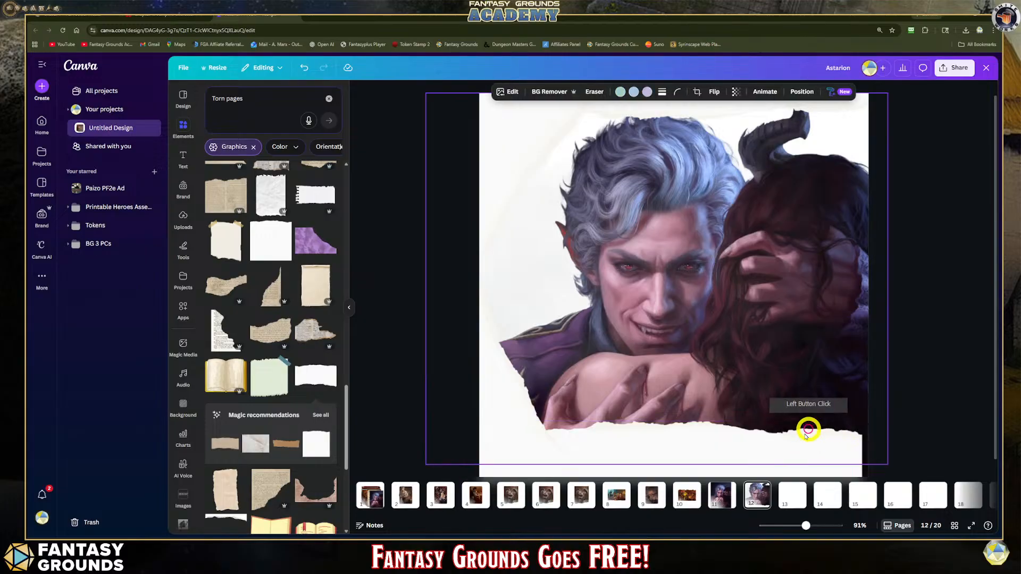
left_click(793, 472)
mouse_move(826, 463)
left_mouse_down()
mouse_move(689, 425)
mouse_move(536, 455)
mouse_move(516, 430)
mouse_move(531, 453)
left_mouse_up()
right_click(531, 452)
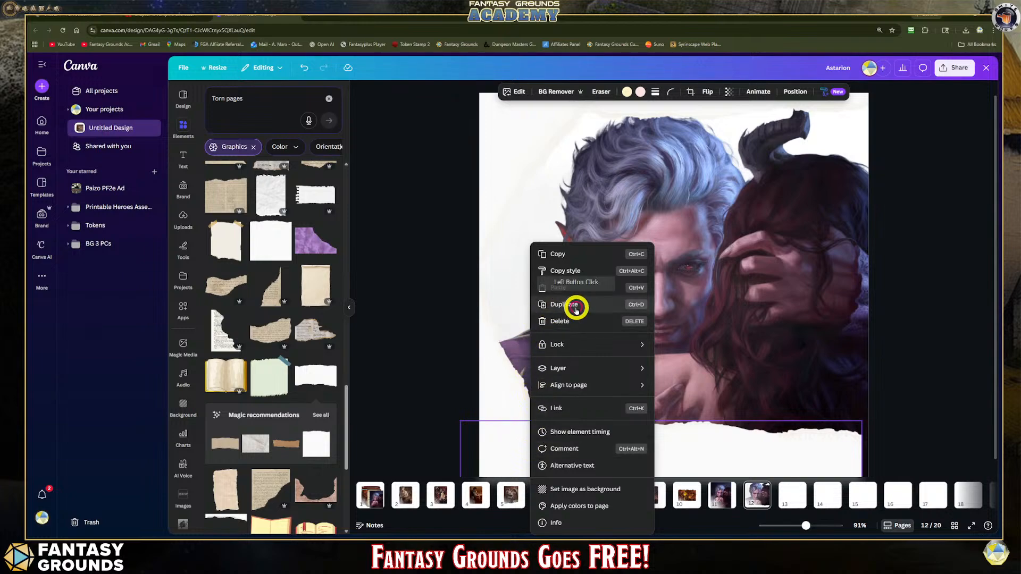
left_click(576, 308)
mouse_move(603, 453)
left_mouse_down()
mouse_move(606, 419)
mouse_move(536, 450)
left_mouse_up()
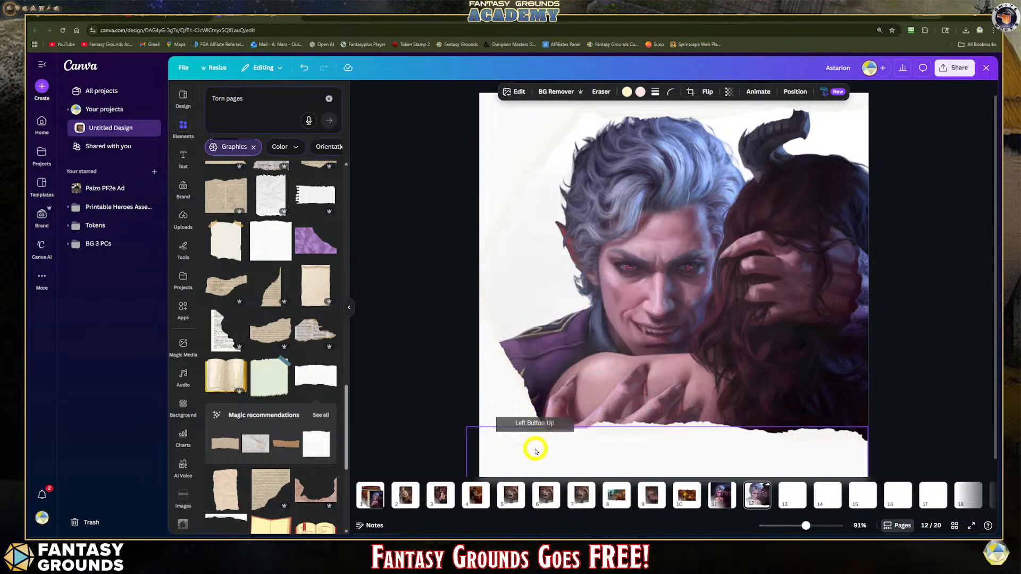
Step: Try to reposition the duplicated torn strip along the artwork's lower edge with the elements panel collapsed
left_click(348, 306)
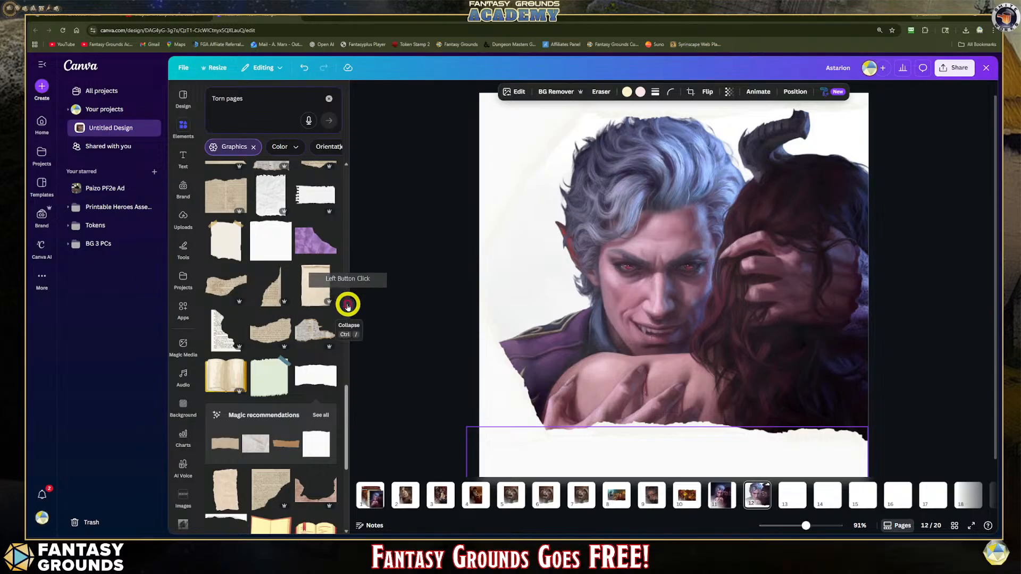
mouse_move(486, 431)
left_mouse_down()
mouse_move(478, 396)
mouse_move(427, 441)
left_mouse_up()
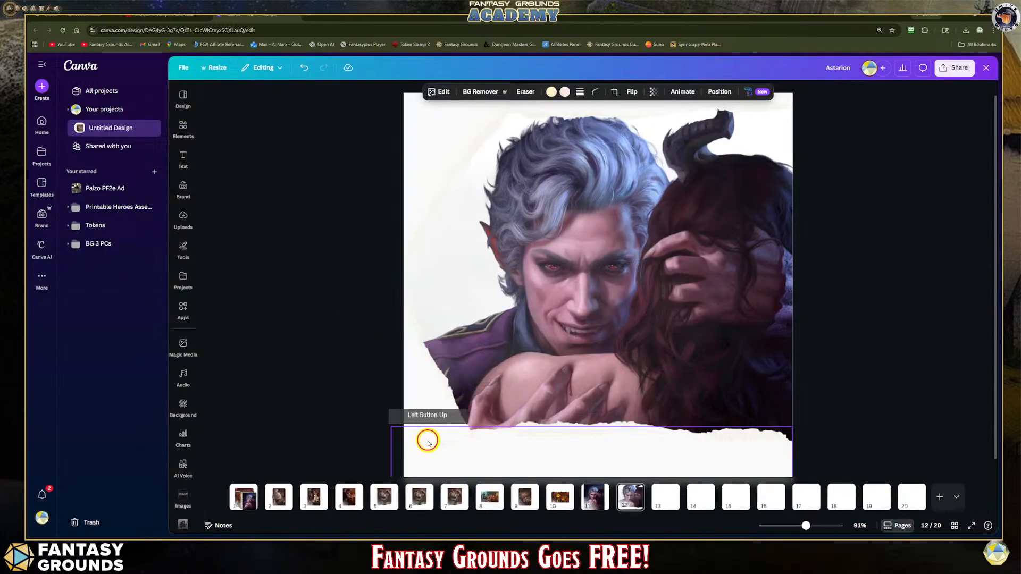
scroll(595, 357, "down", 2)
left_click(595, 352)
scroll(593, 352, "down", 2)
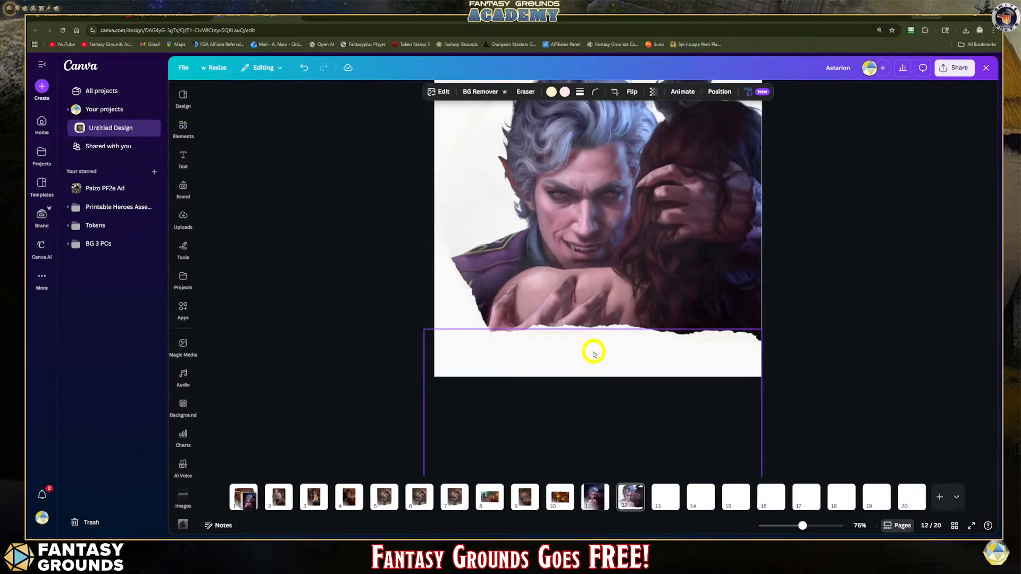
left_click(738, 324)
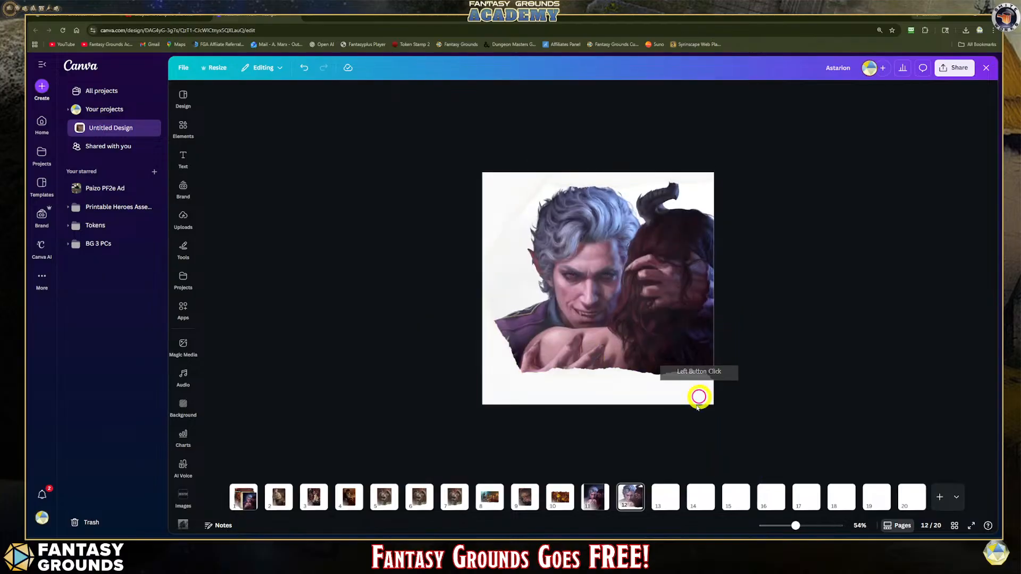
left_click(598, 385)
left_click(802, 262)
Step: Try to move the slanted torn strip over the artwork's upper left corner
left_click(493, 188)
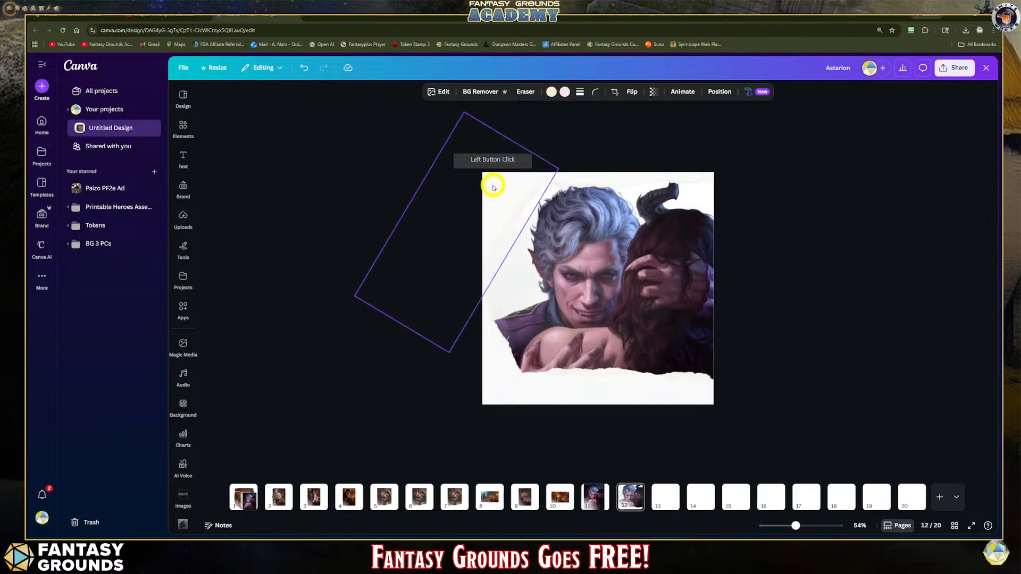
left_click_drag(537, 217, 579, 235)
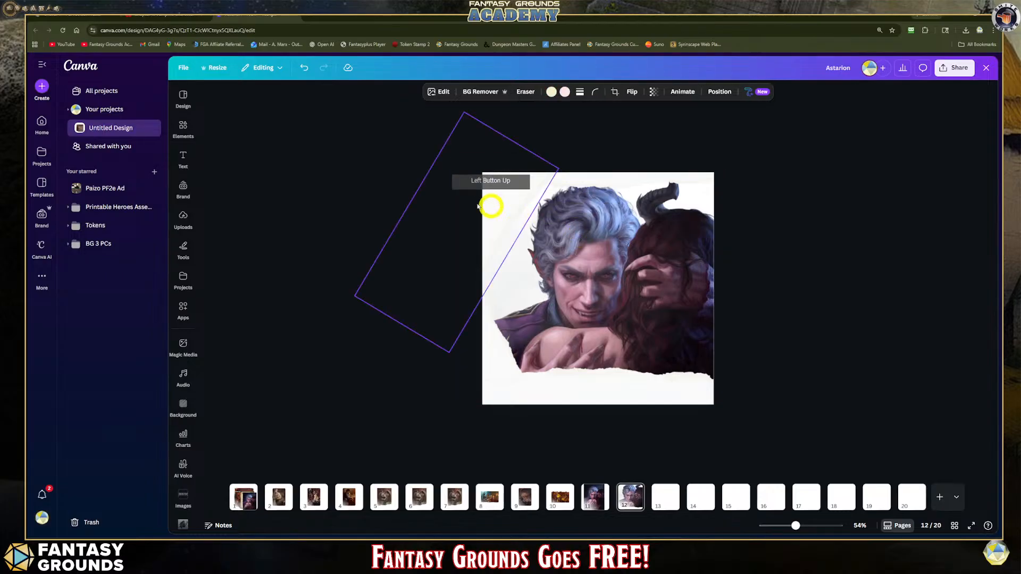
left_click(374, 162)
left_click(156, 19)
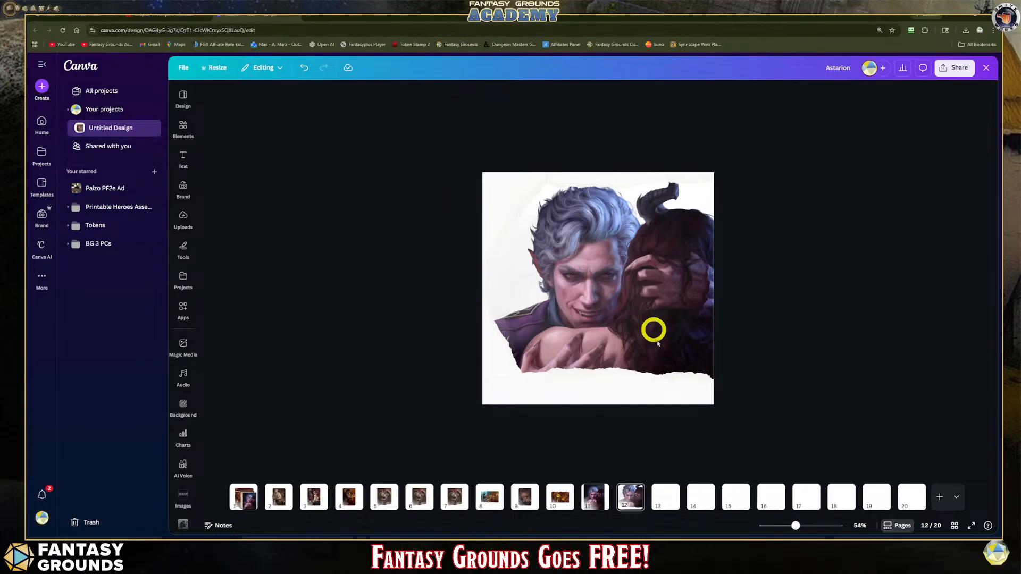
left_click(577, 390)
left_click(183, 127)
left_click(542, 221)
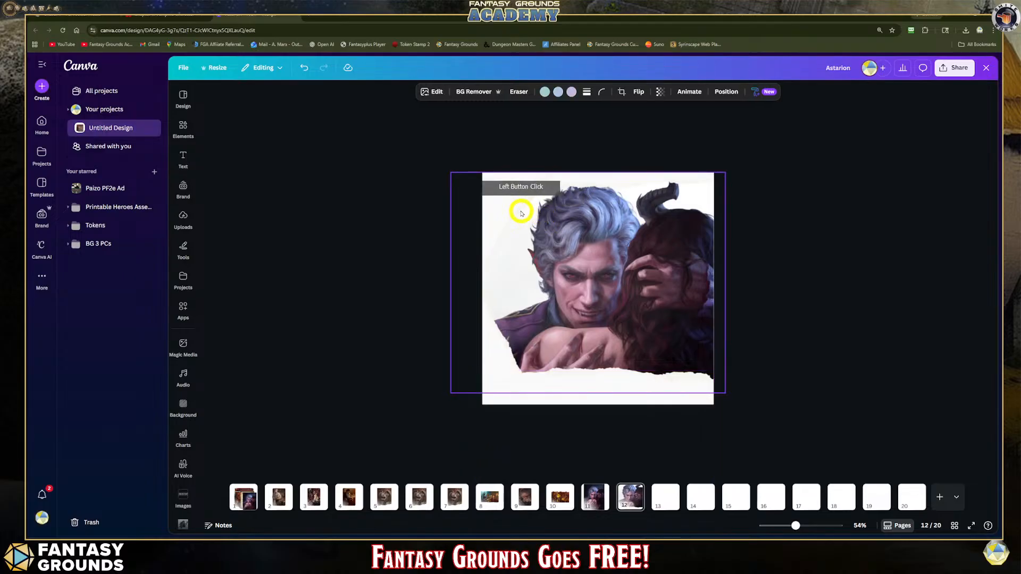
left_click(502, 187)
left_click(602, 235)
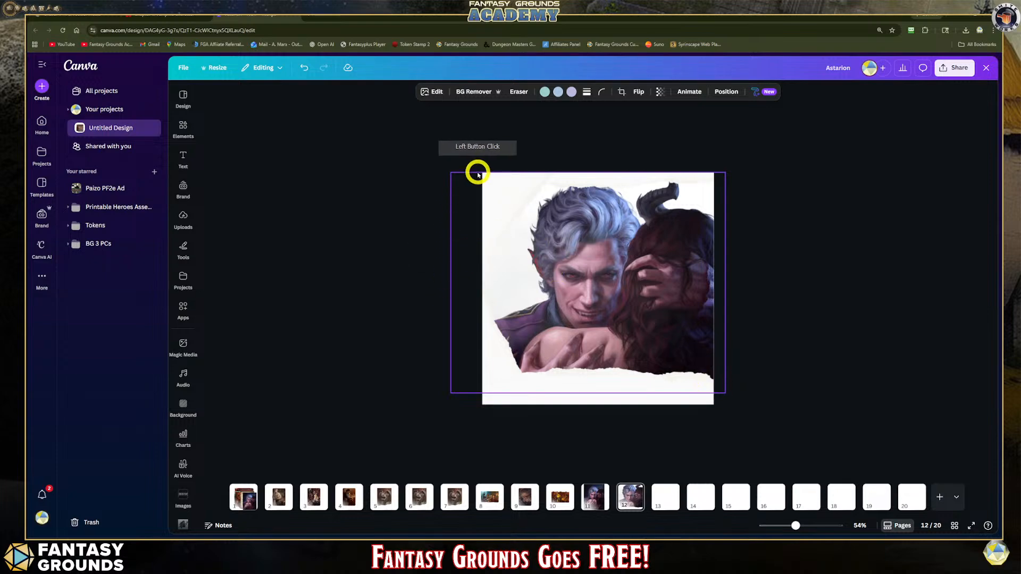
Step: Reopen the Astarion design from your projects and return to page 12
left_click(215, 141)
left_click(110, 111)
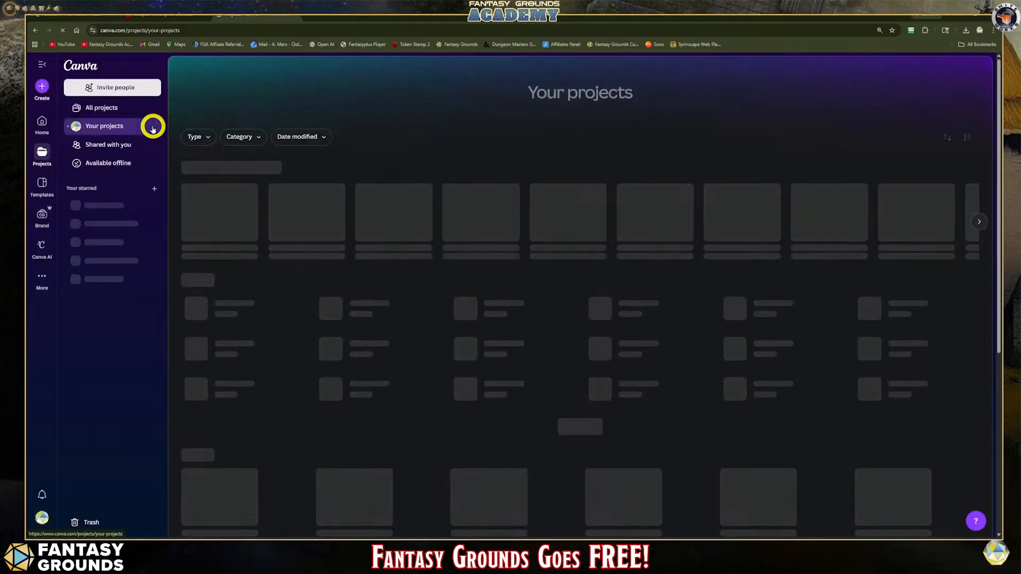
left_click(220, 207)
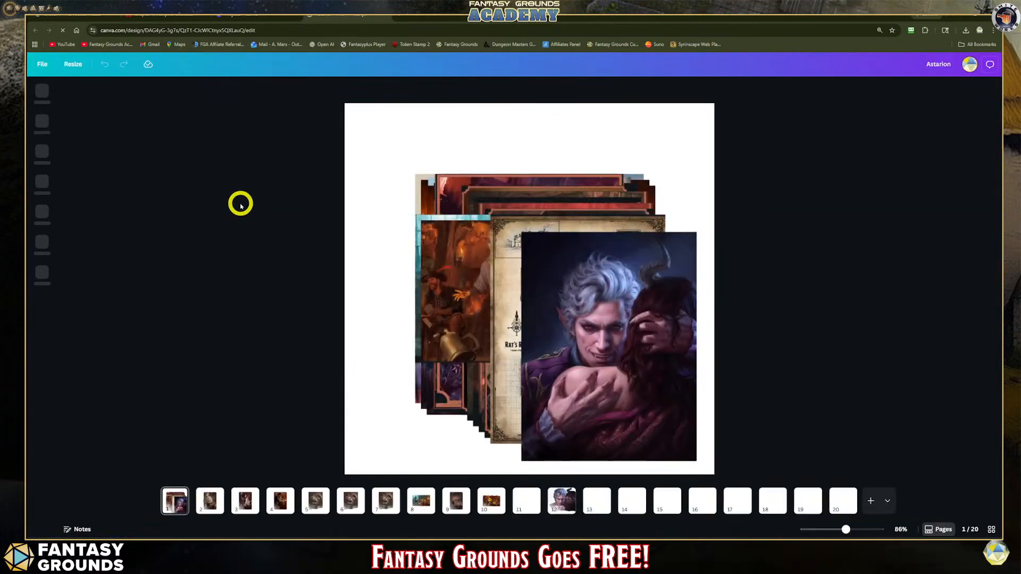
left_click(569, 501)
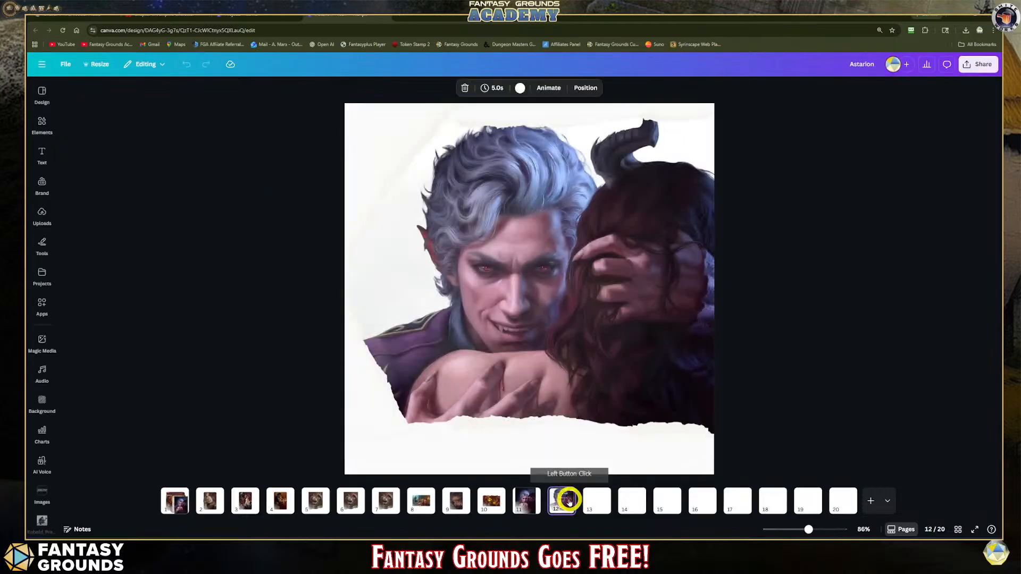
Step: Duplicate the slanted strip over the artwork's lower left corner, place the copy over the upper right corner and flip it horizontally
left_click(371, 392)
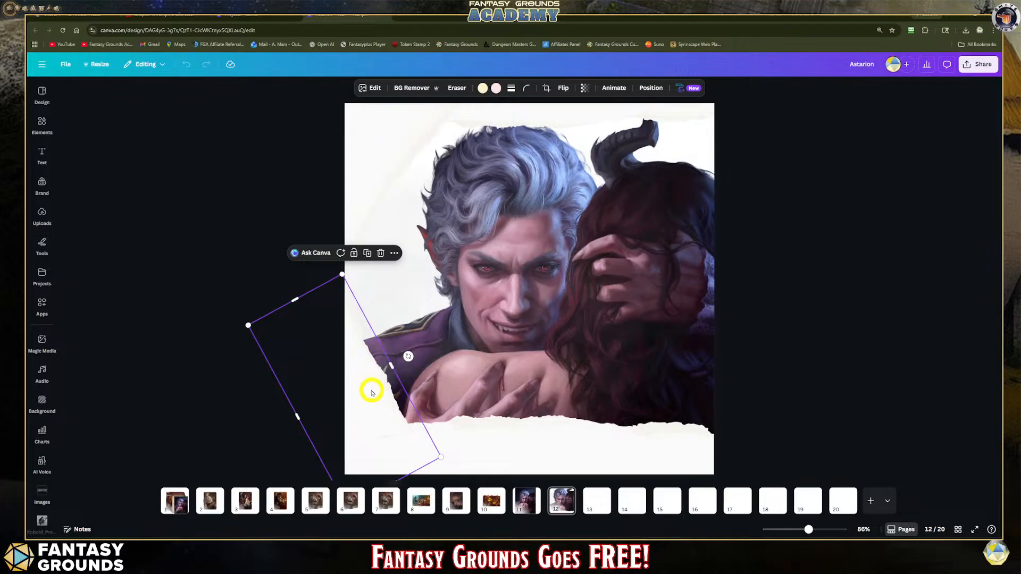
left_click(370, 254)
left_click(376, 371)
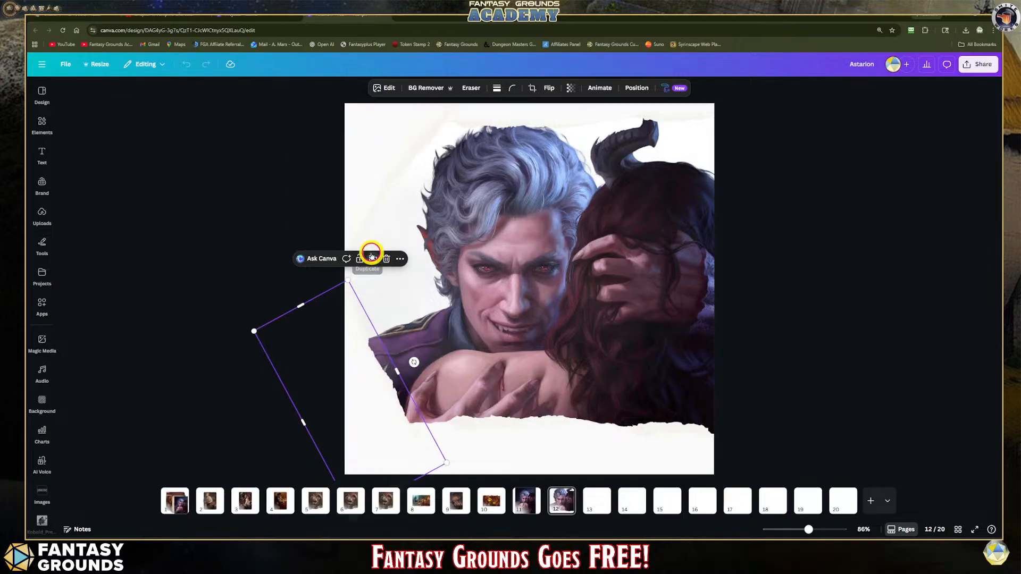
left_click_drag(375, 371, 687, 177)
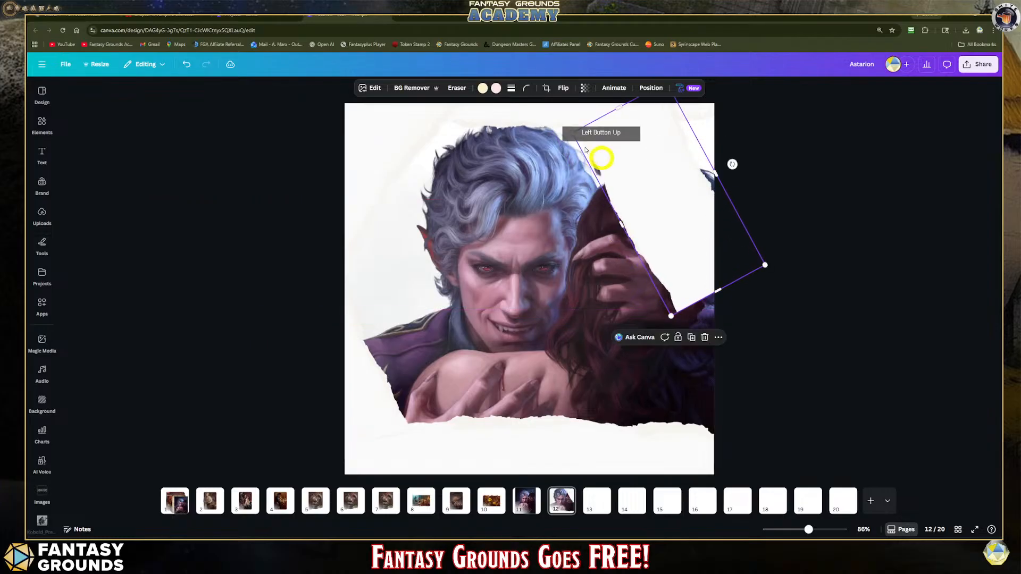
left_click(564, 88)
left_click(569, 110)
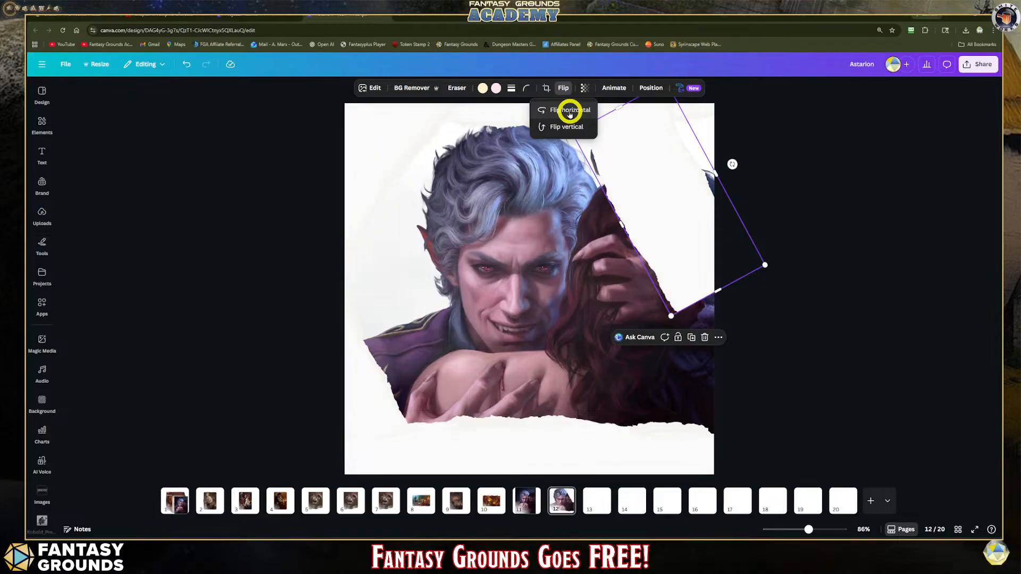
Step: Rotate the flipped strip to a shallower slant and shift it upward over the artwork's upper right corner
left_click_drag(677, 168, 663, 150)
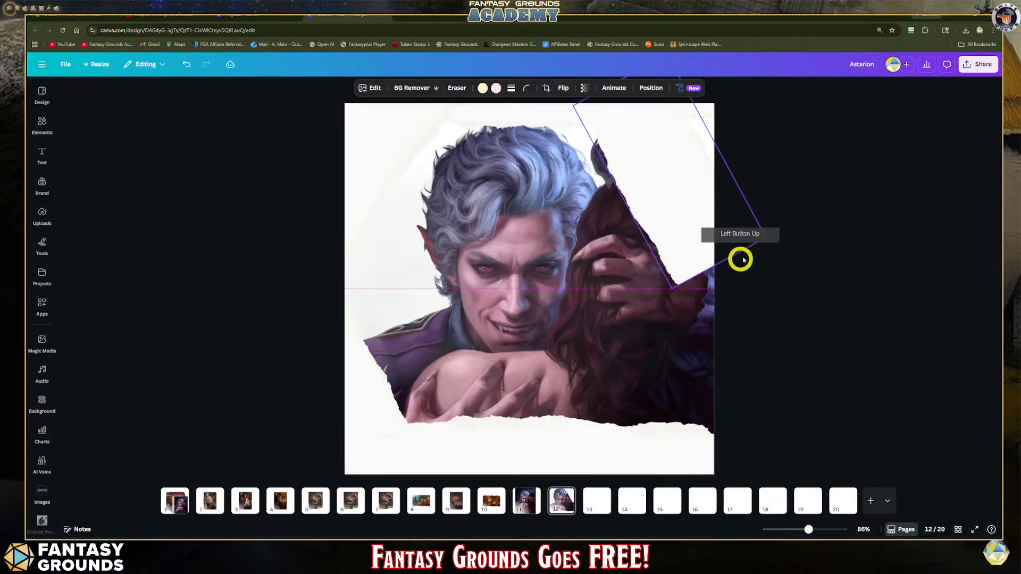
left_click(685, 232)
left_click_drag(685, 232, 721, 145)
left_click_drag(679, 186, 675, 147)
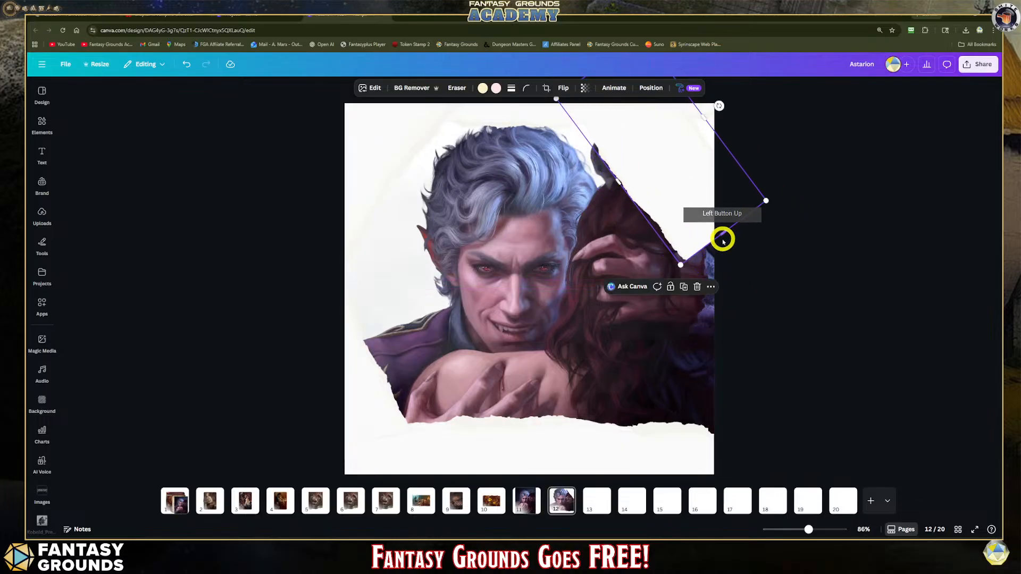
left_click_drag(724, 231, 757, 260)
left_click(847, 232)
left_click(686, 206)
left_click_drag(684, 204, 675, 244)
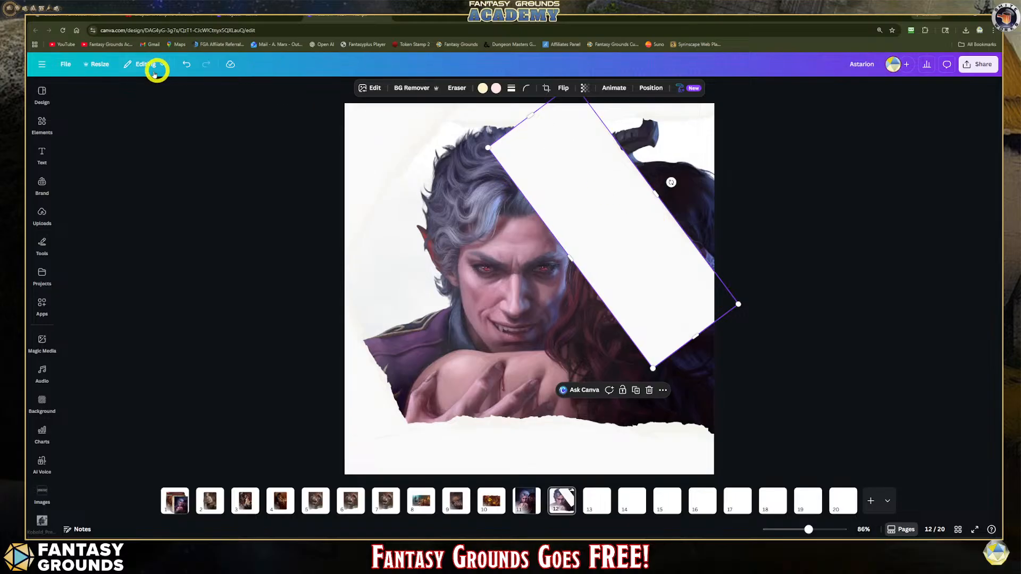
left_click(186, 64)
left_click(185, 64)
left_click(186, 65)
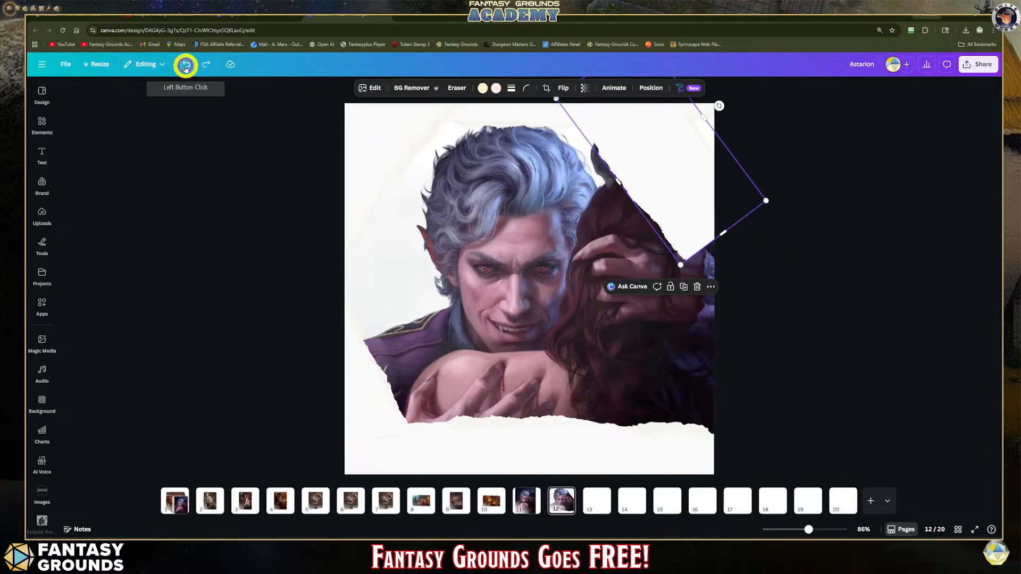
Step: Move the flipped strip outward so it covers only the artwork's upper right corner and leaves the horn uncovered
left_click(558, 138)
left_click_drag(739, 187, 815, 181)
left_click(811, 264)
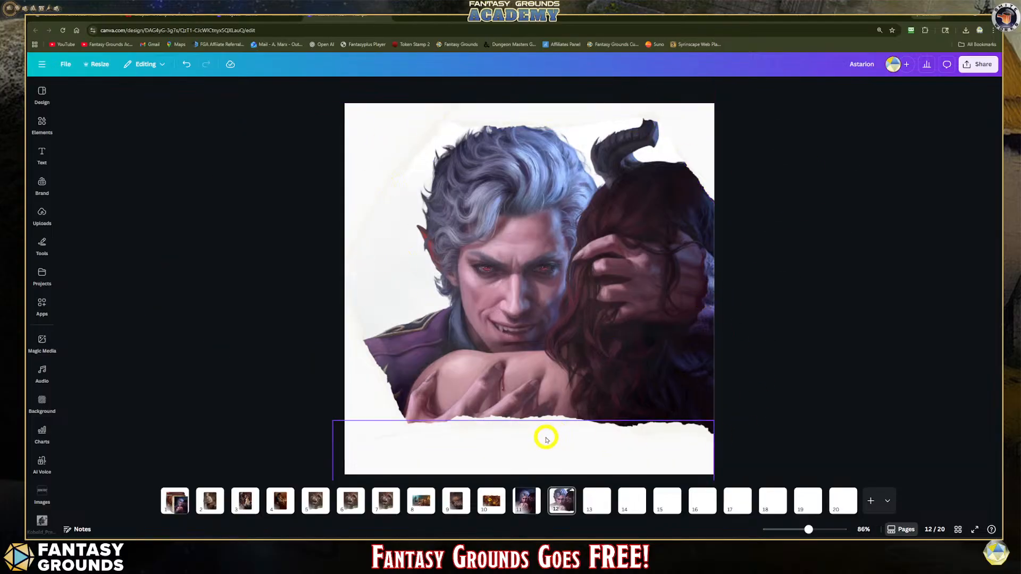
Step: Duplicate the upper right torn strip, rotate the copy to slope up to the right and place it over the artwork's lower right corner
left_click(369, 151)
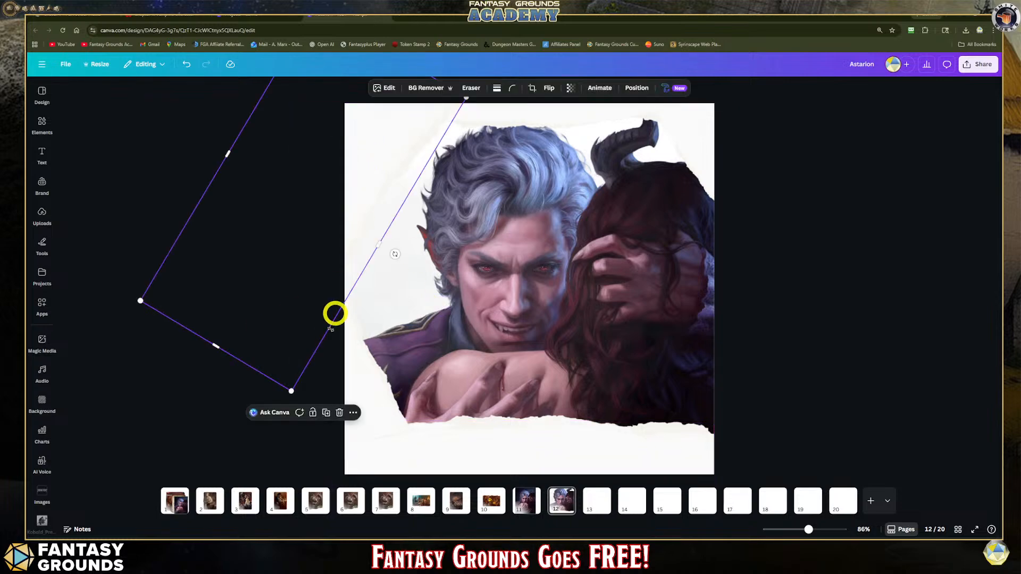
left_click(548, 448)
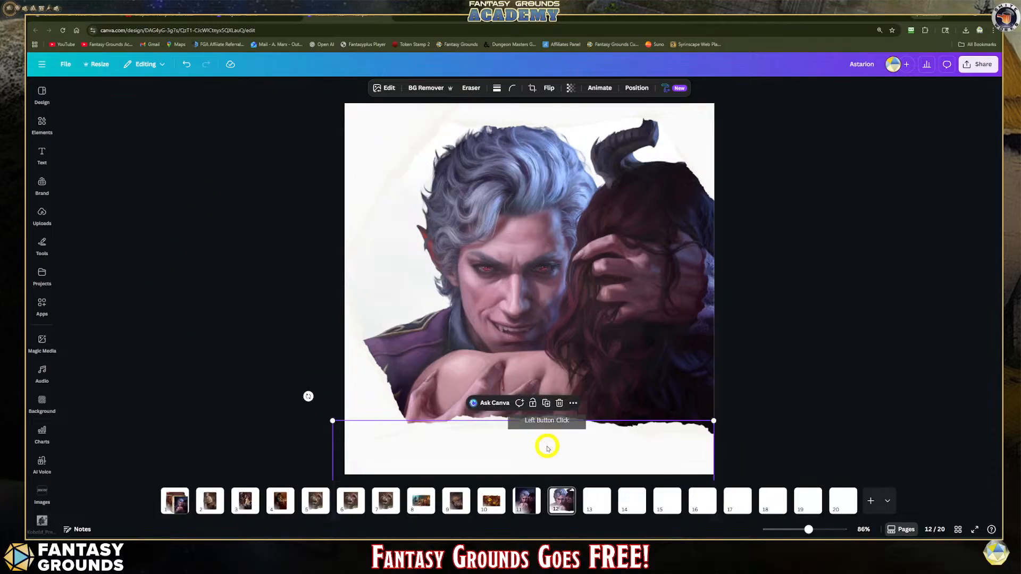
left_click(712, 139)
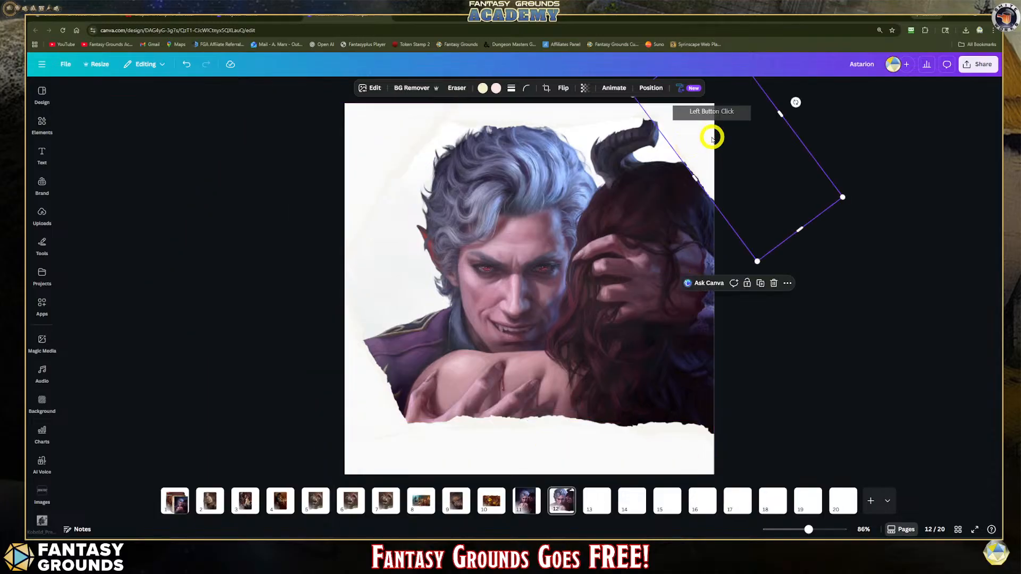
left_click_drag(779, 181, 636, 367)
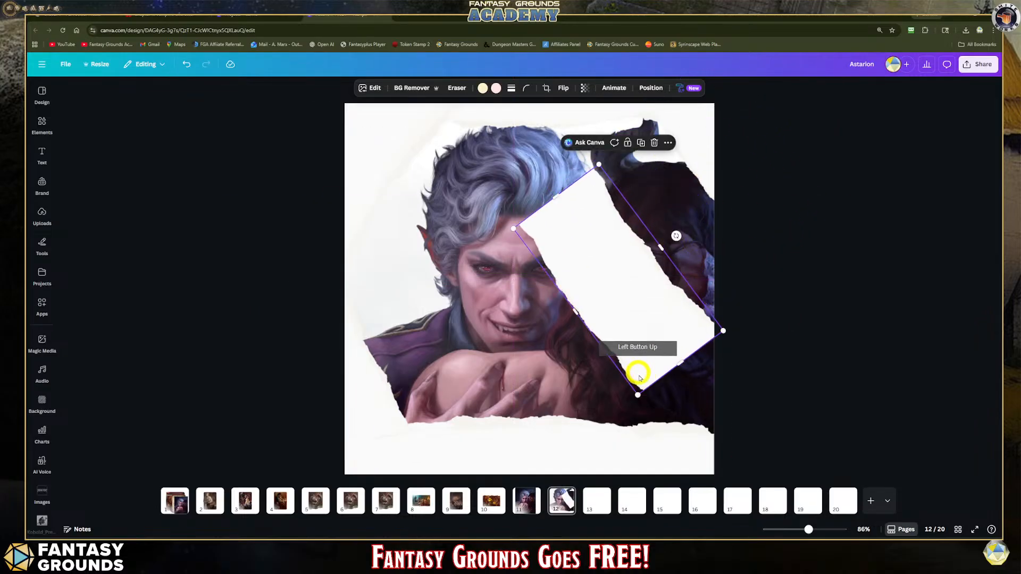
left_click_drag(674, 234, 604, 253)
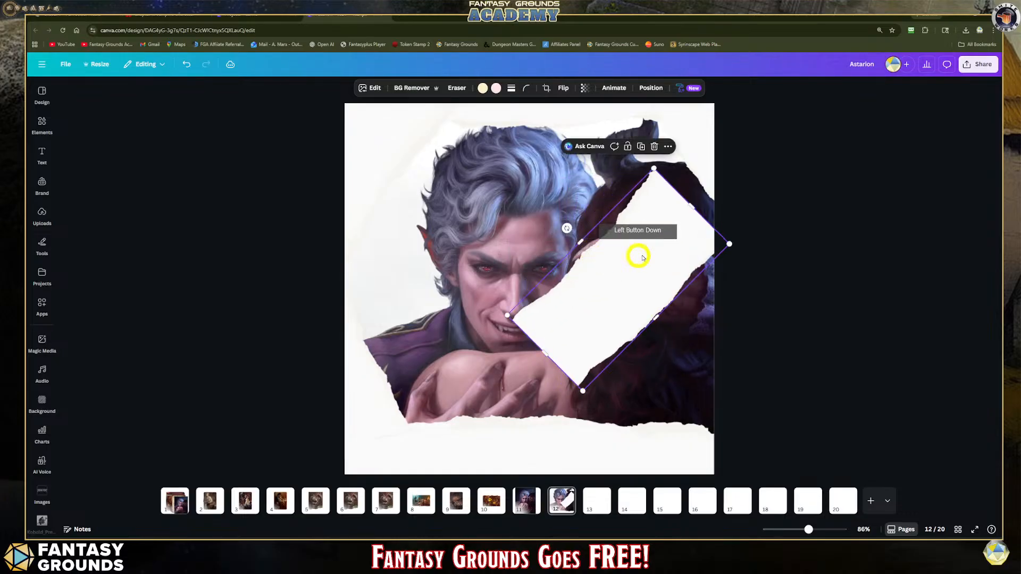
left_click_drag(663, 312, 729, 392)
Step: Nudge the upper left torn strip slightly down and the lower left strip slightly outward from the artwork
left_click_drag(378, 142, 377, 152)
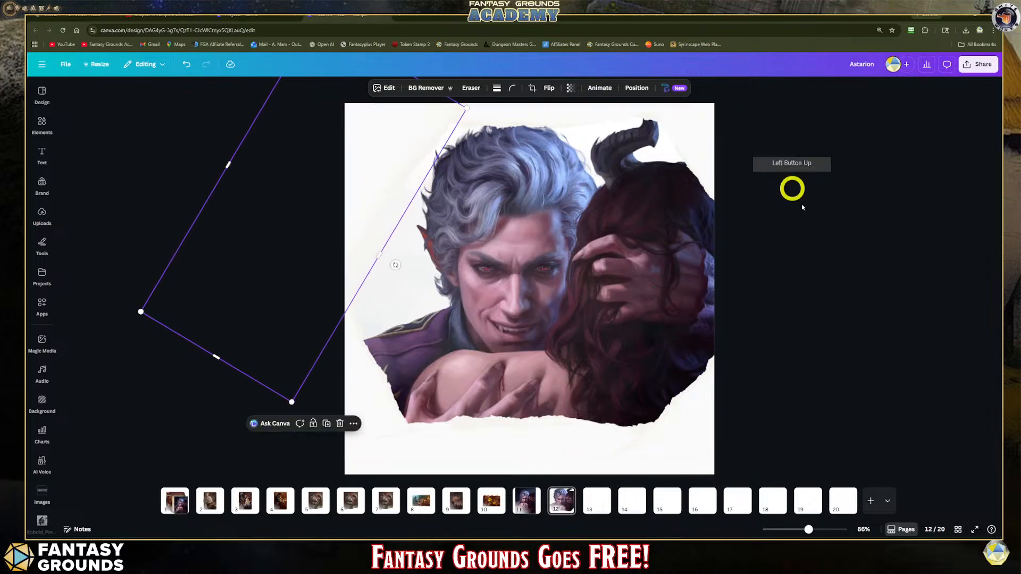
left_click(594, 117)
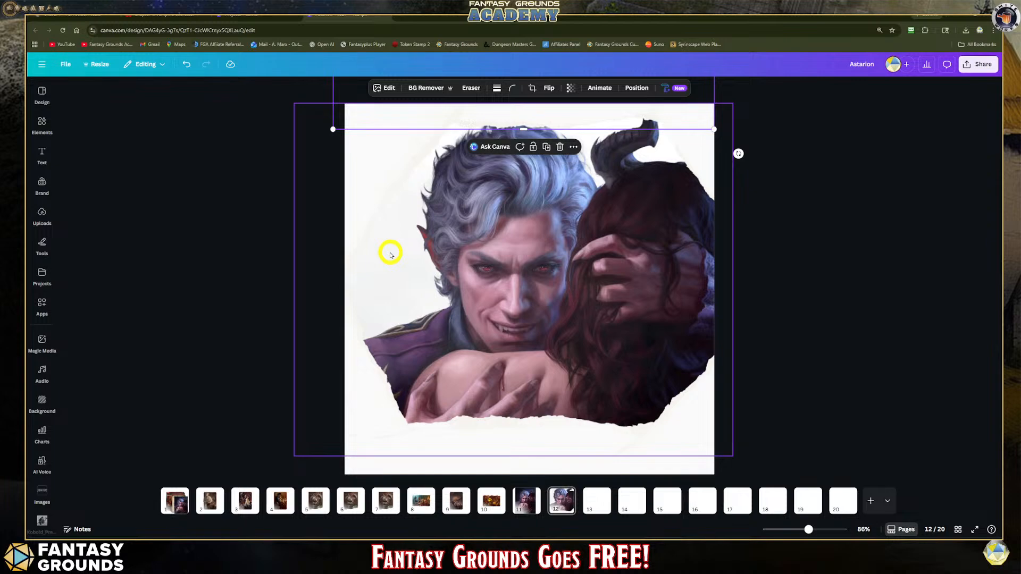
left_click_drag(363, 389, 358, 393)
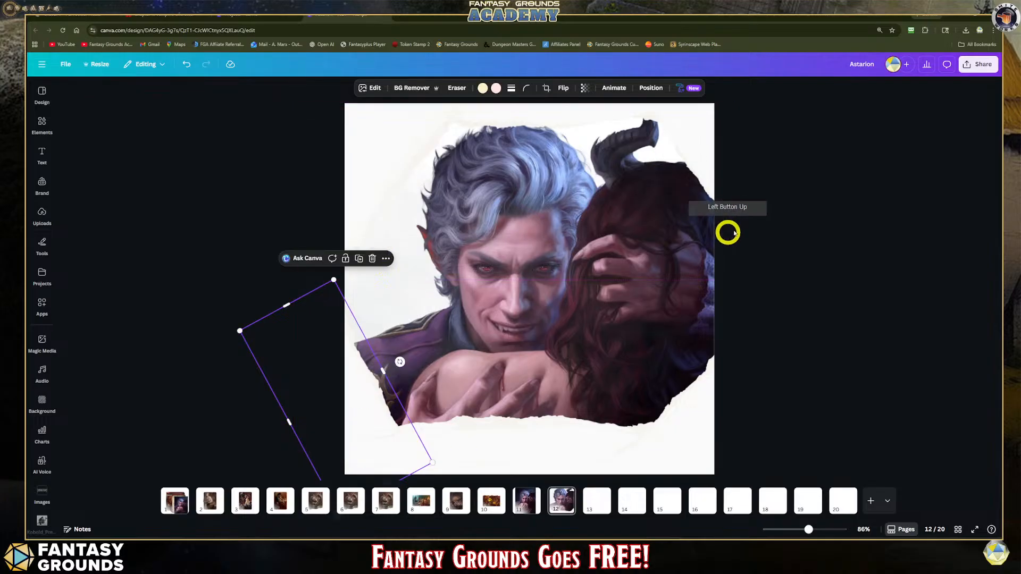
Step: Duplicate the lower right torn strip, rotate the copy upright and place it over the artwork's right edge
left_click(769, 222)
left_click(433, 133)
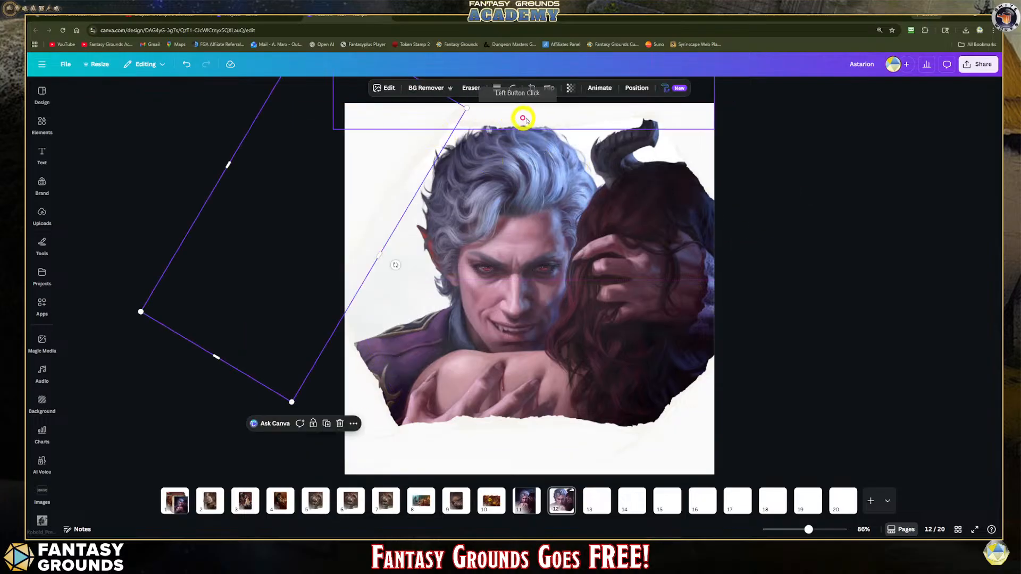
left_click(552, 116)
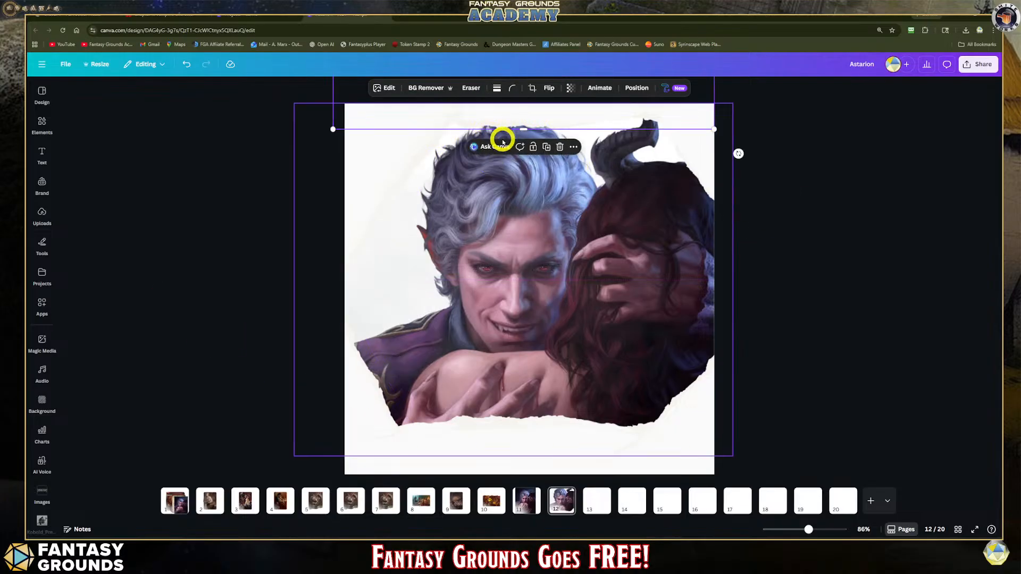
left_click(638, 444)
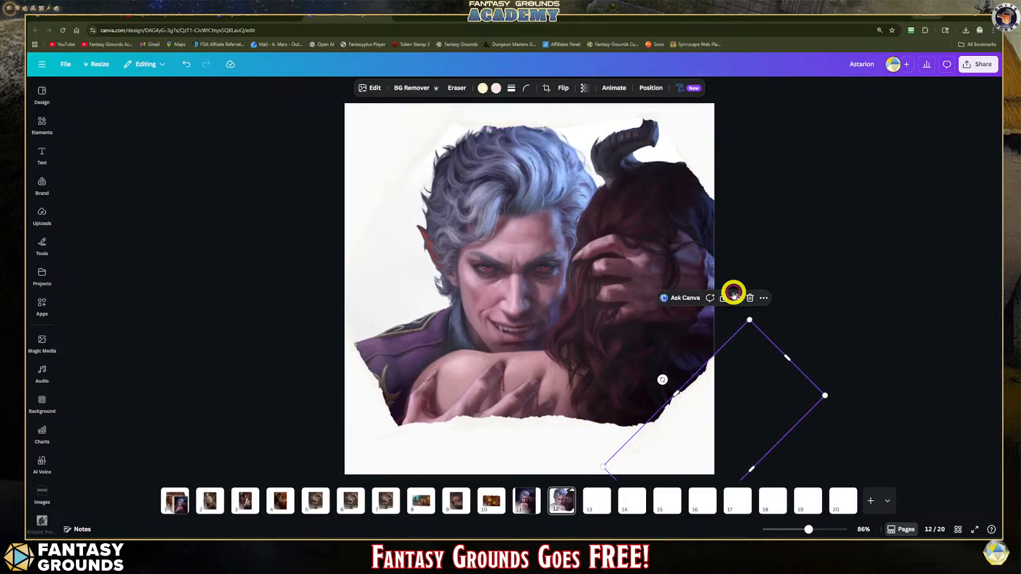
left_click_drag(755, 394, 725, 230)
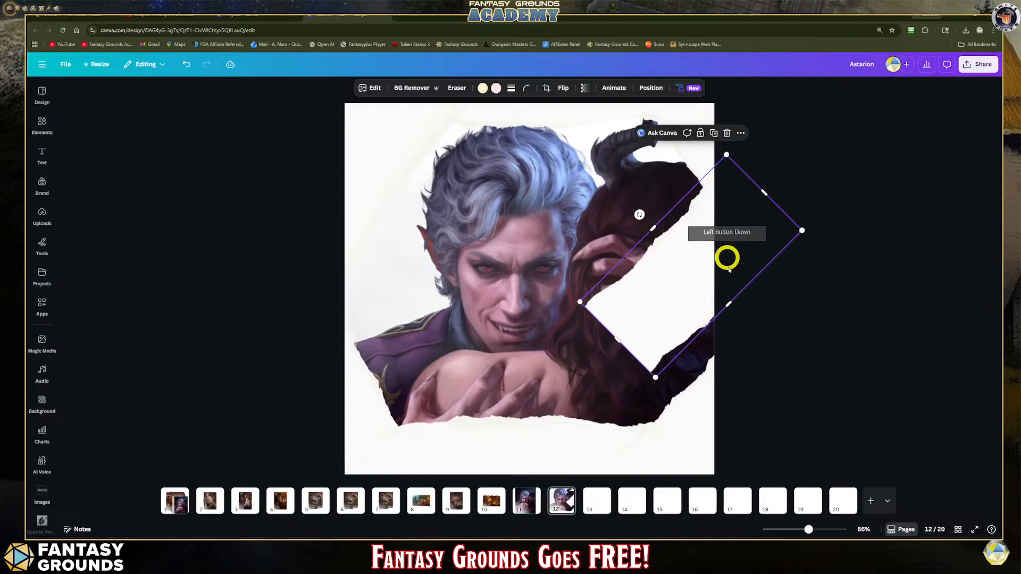
left_click_drag(639, 216, 713, 280)
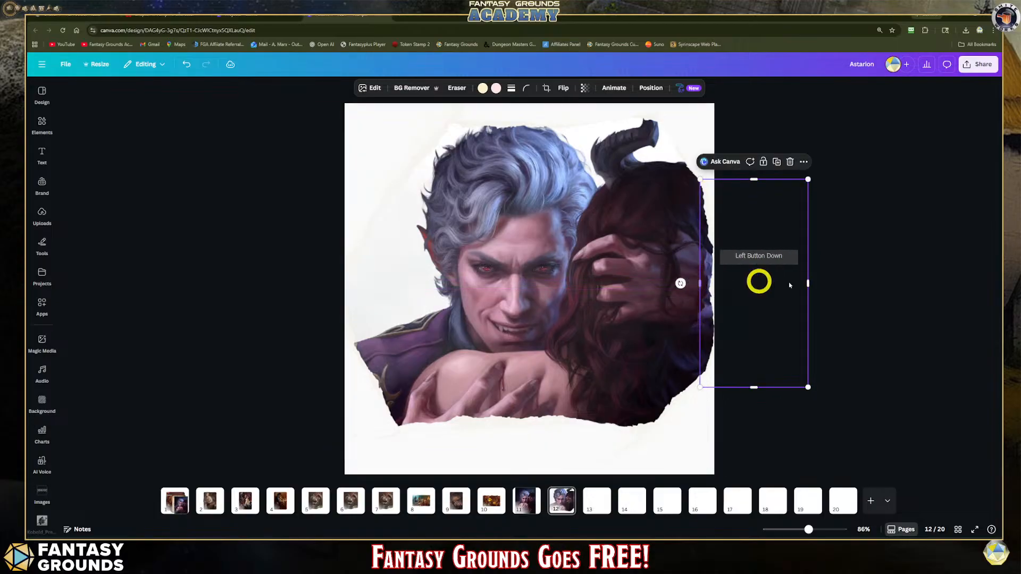
left_click(888, 272)
left_click(847, 371)
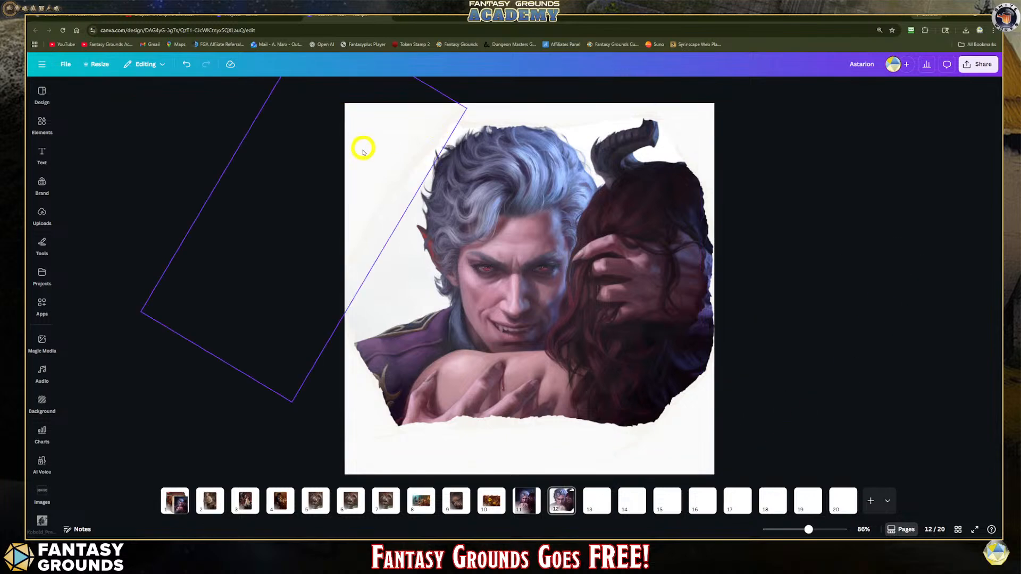
left_click(711, 226)
left_click(776, 162)
left_click_drag(777, 234, 325, 271)
left_click(132, 284)
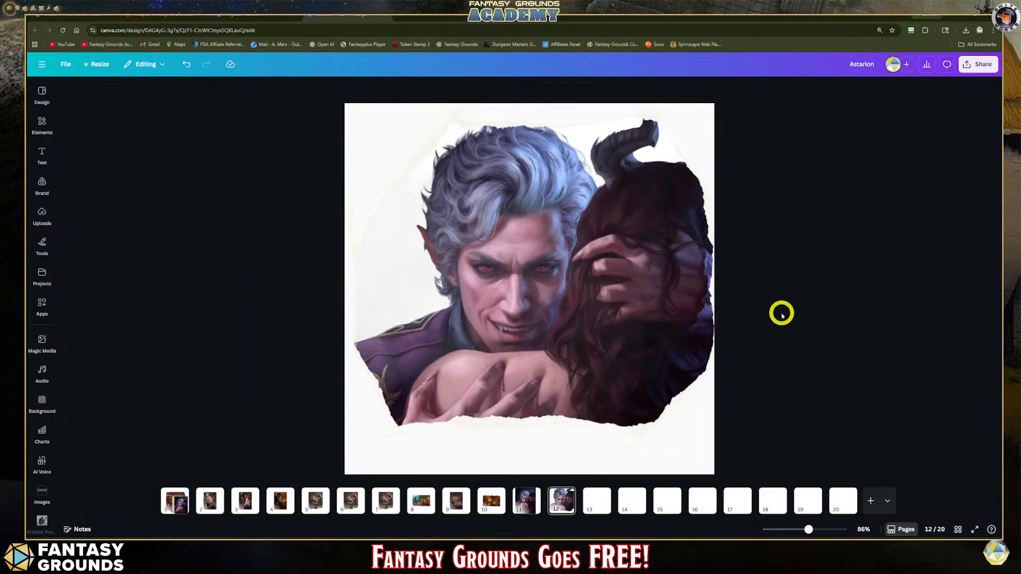
right_click(749, 237)
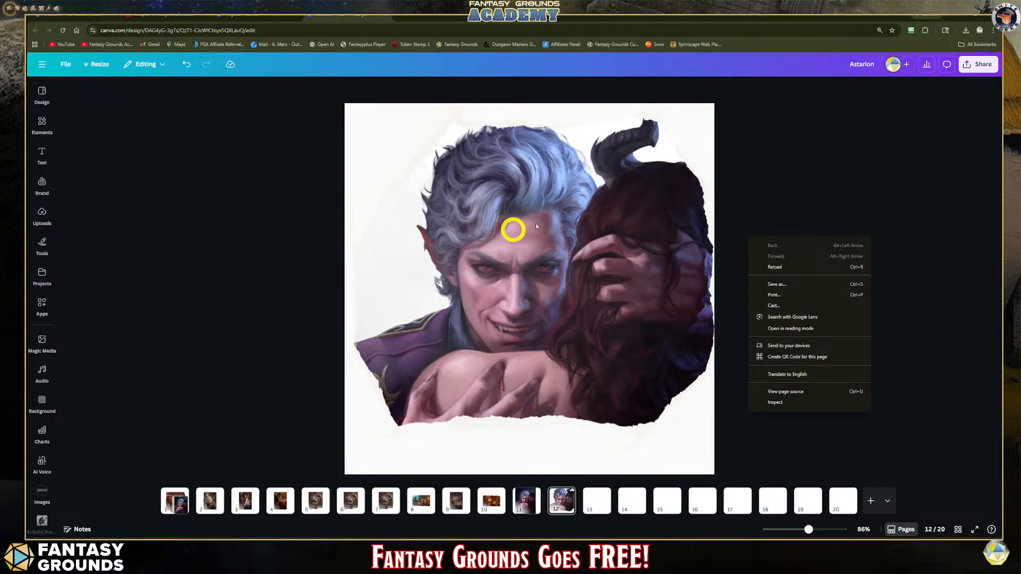
left_click(938, 179)
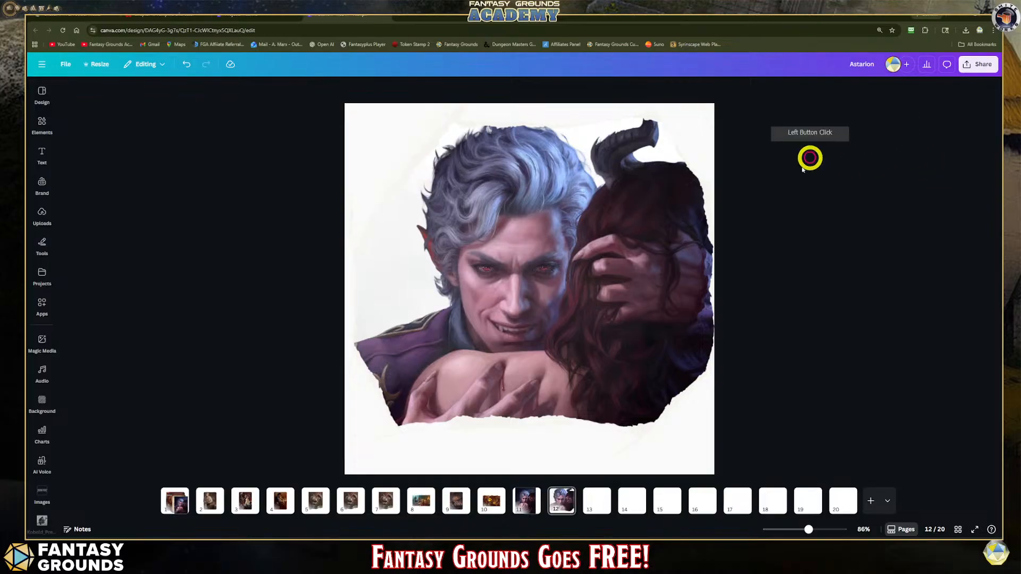
Step: Review the download options and compare the original artwork on page 11 with the torn-edge version on page 12
left_click(974, 64)
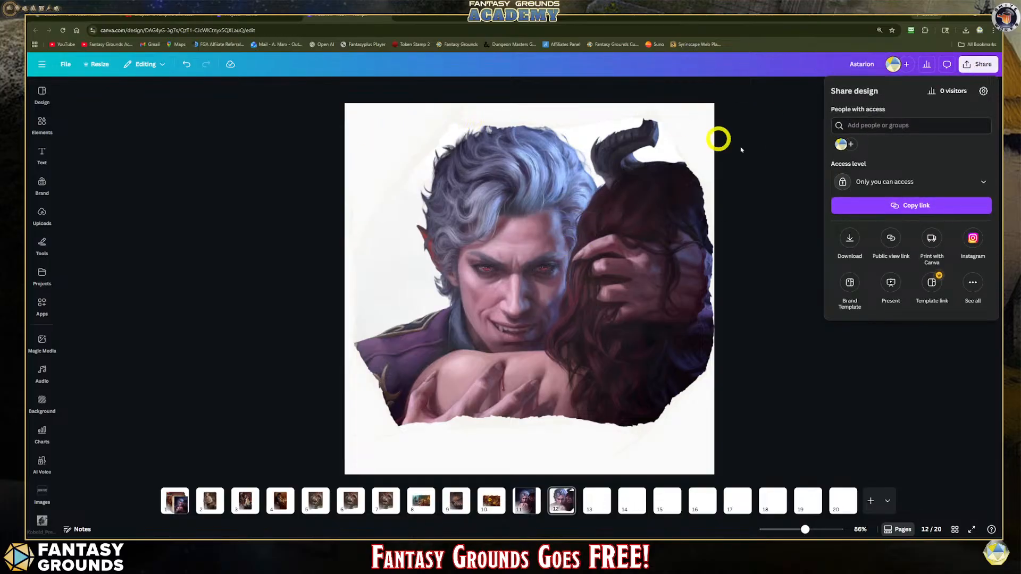
left_click(851, 245)
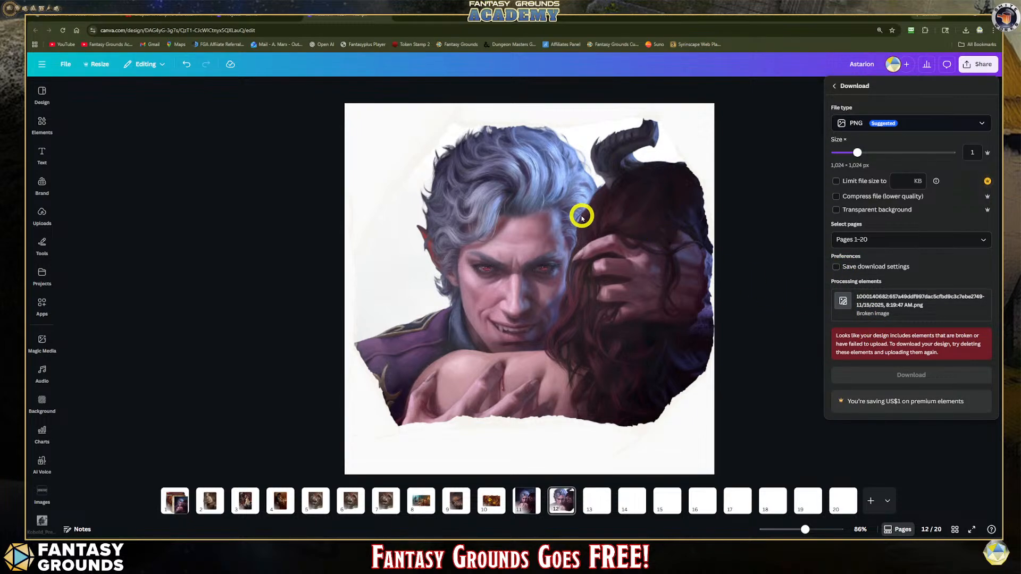
left_click(234, 204)
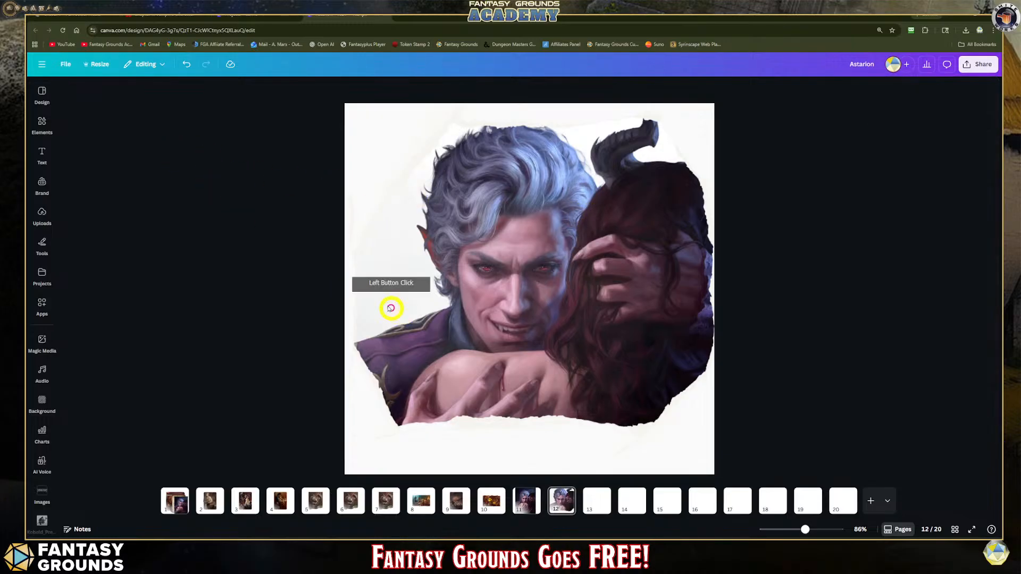
left_click(522, 499)
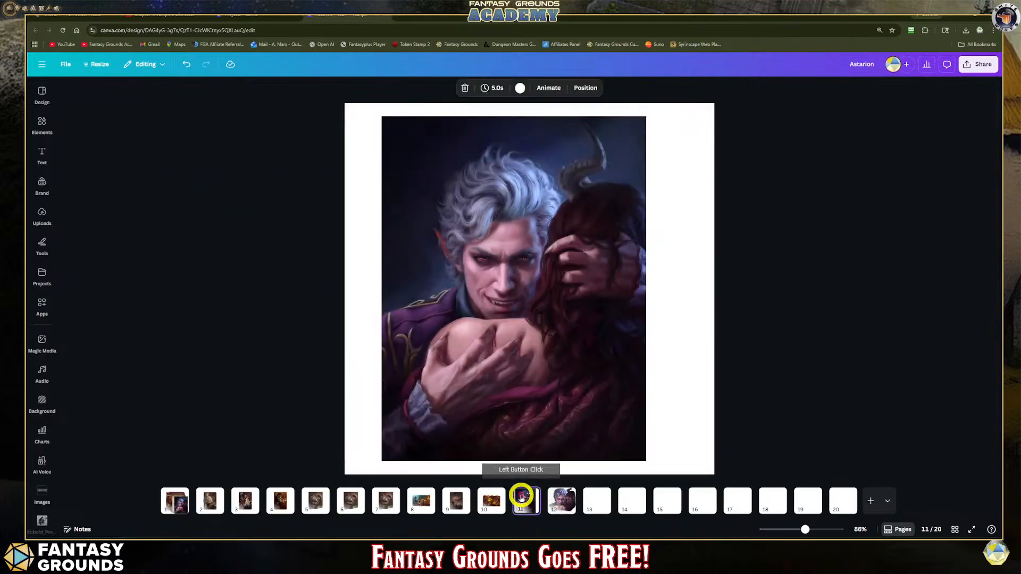
left_click(559, 498)
left_click(497, 246)
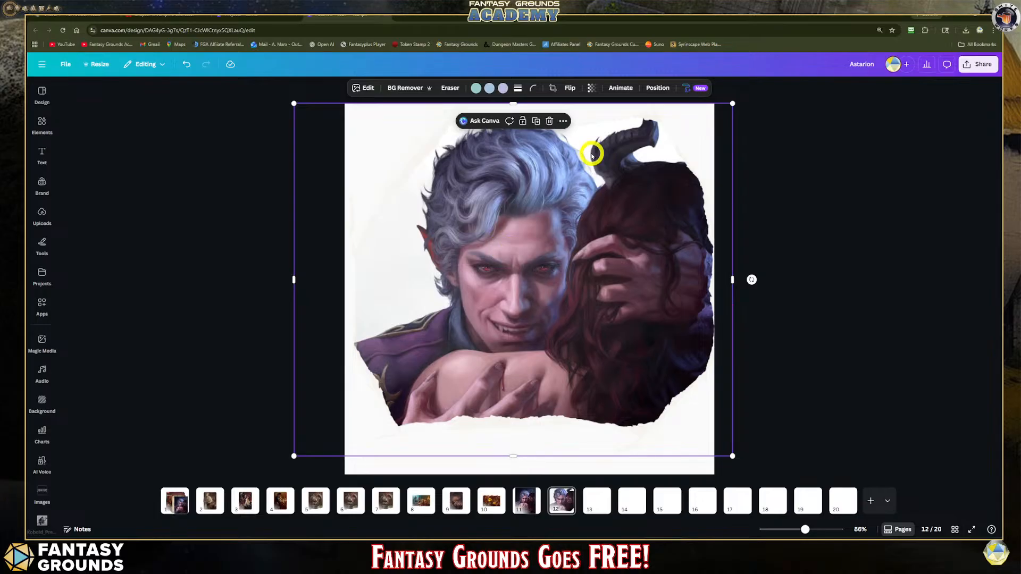
Step: Locate the broken image listed in the download options and move it to the upper left of page 1's image stack
left_click(979, 66)
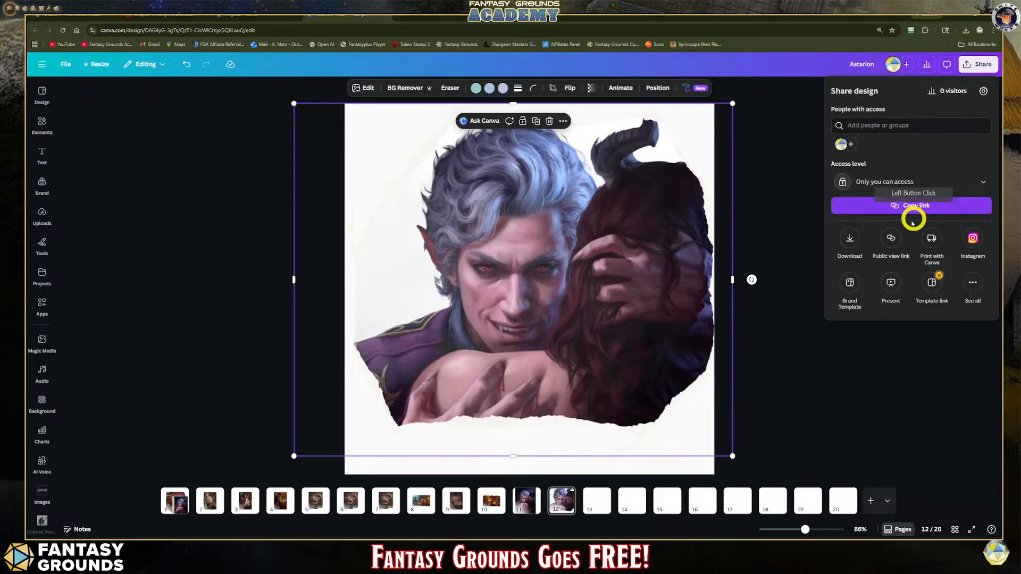
left_click(852, 249)
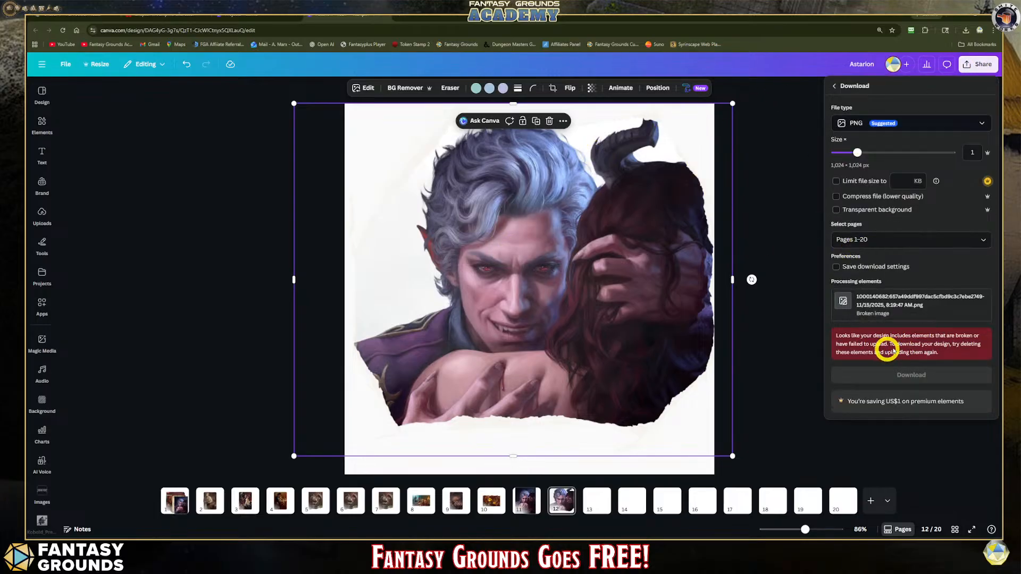
left_click(882, 306)
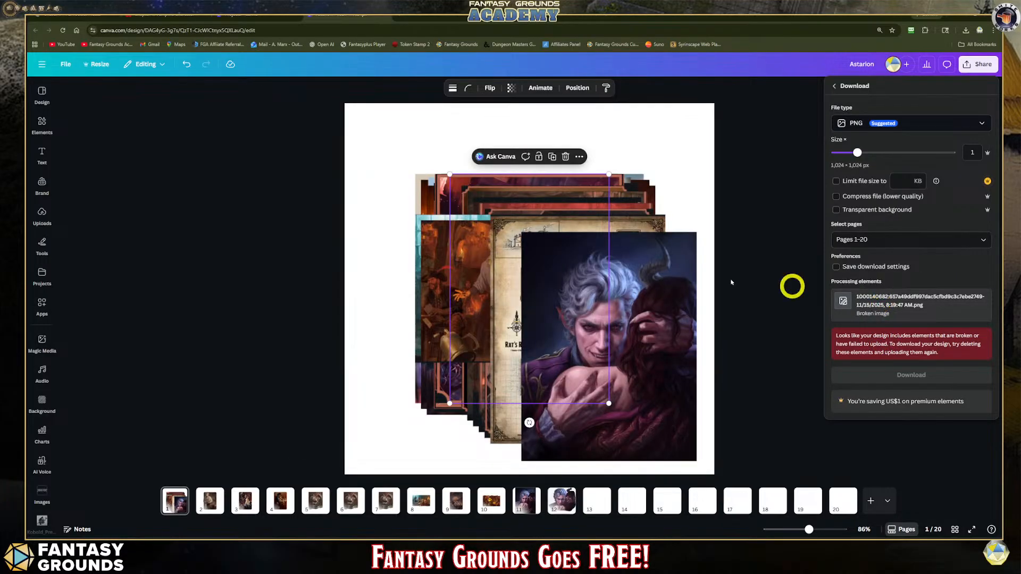
left_click_drag(541, 266, 504, 199)
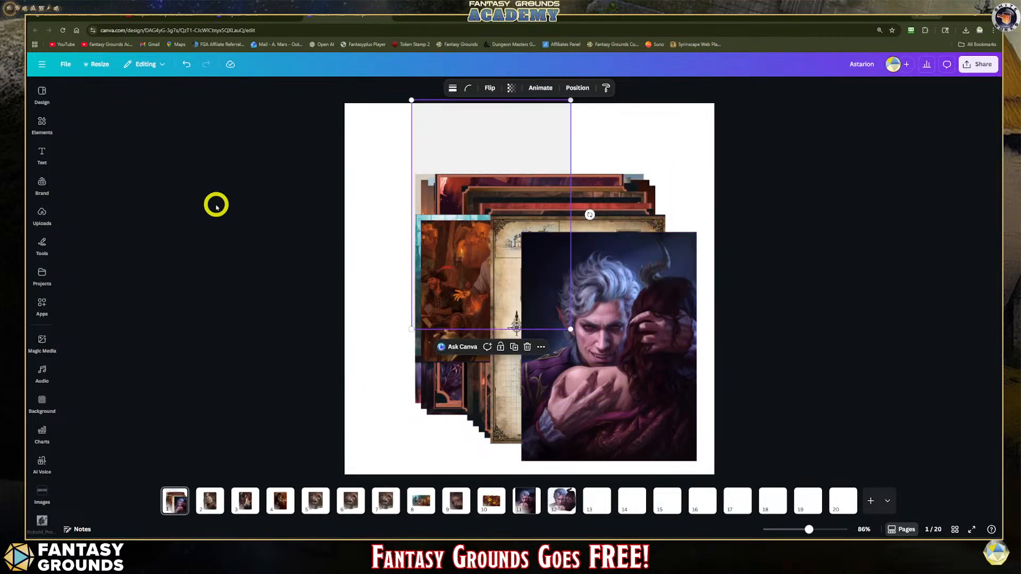
right_click(494, 164)
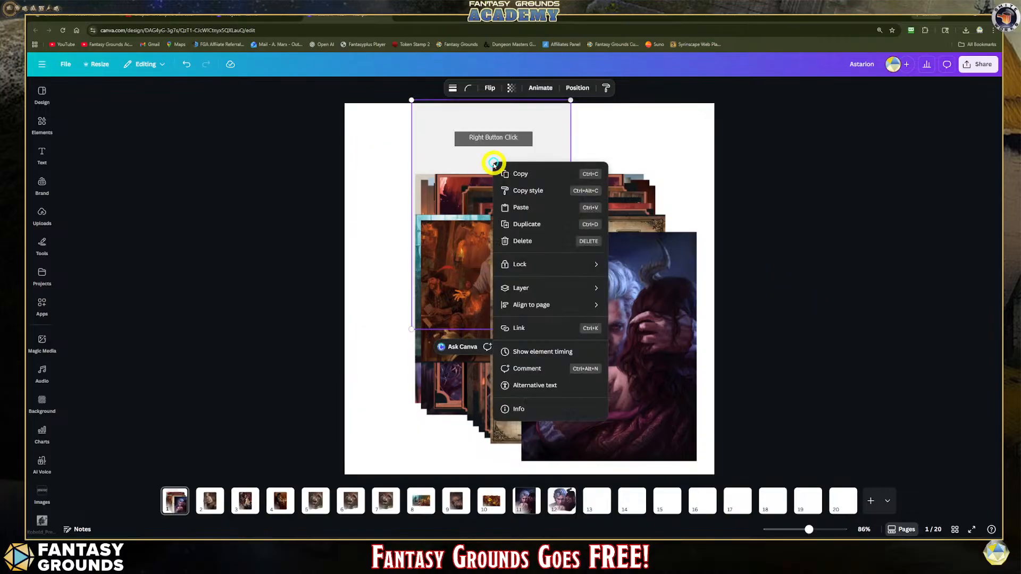
left_click_drag(439, 206, 463, 231)
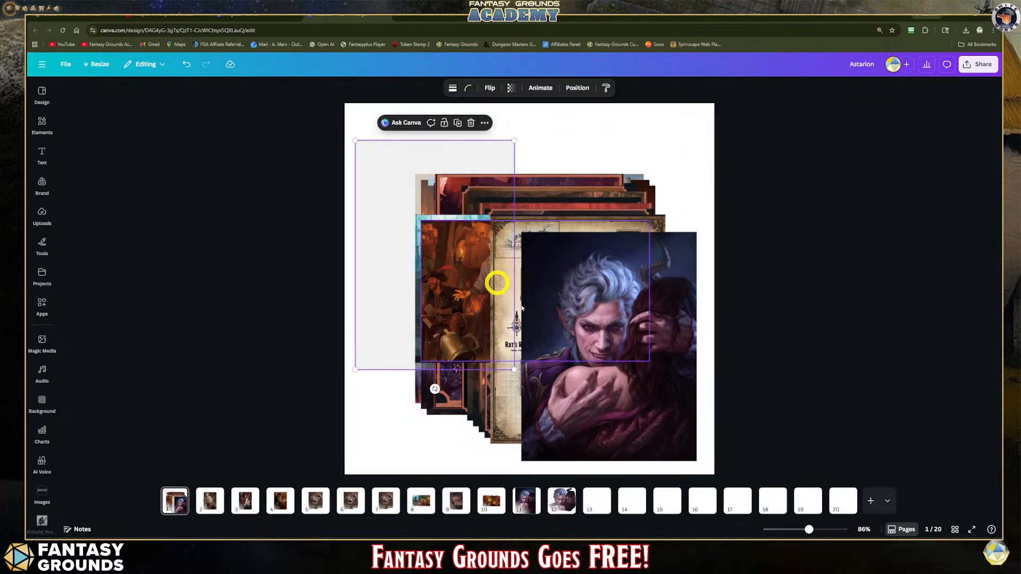
Step: Download only page 12 as a PNG and request the download again
left_click(571, 498)
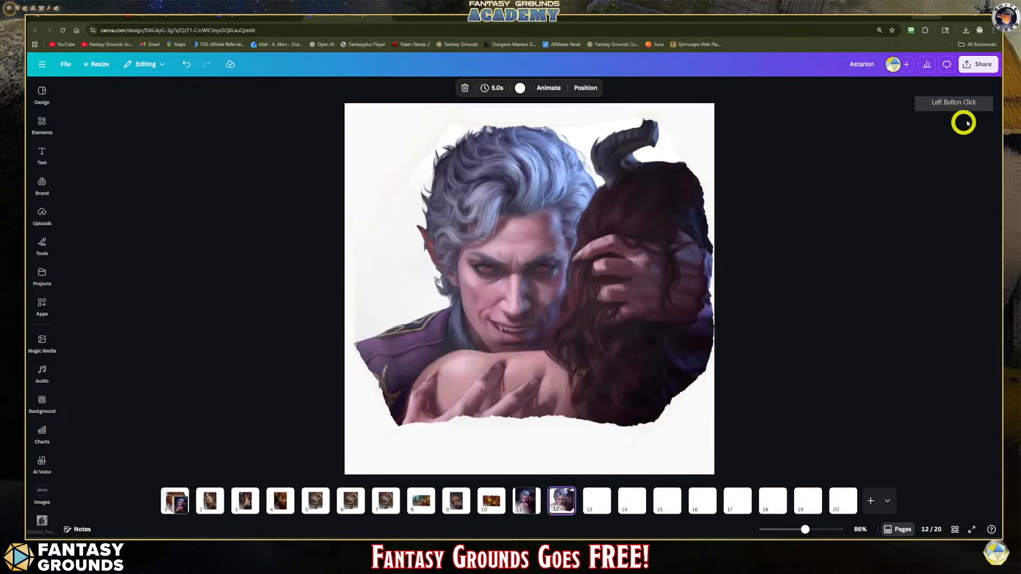
left_click(981, 66)
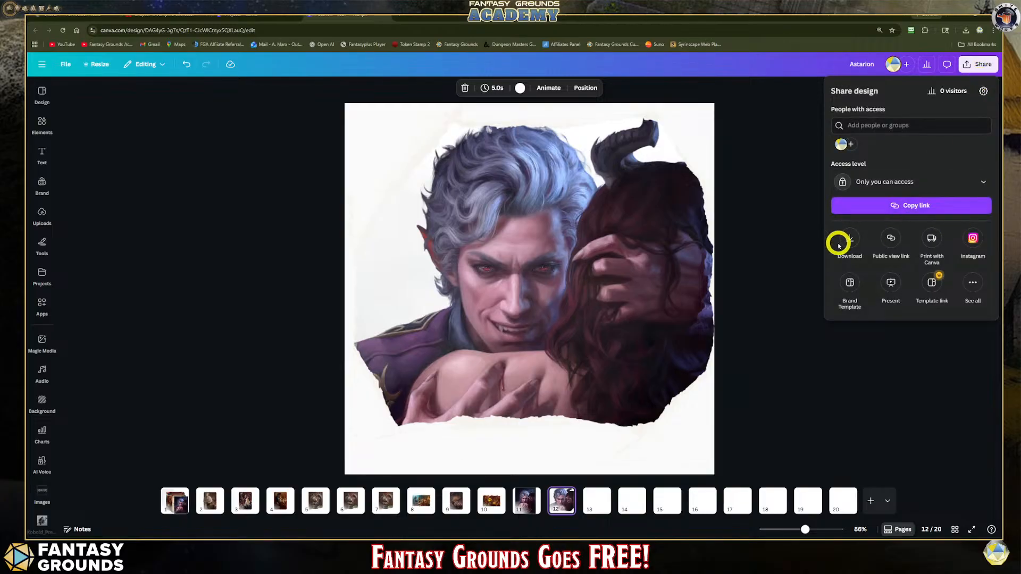
left_click(846, 238)
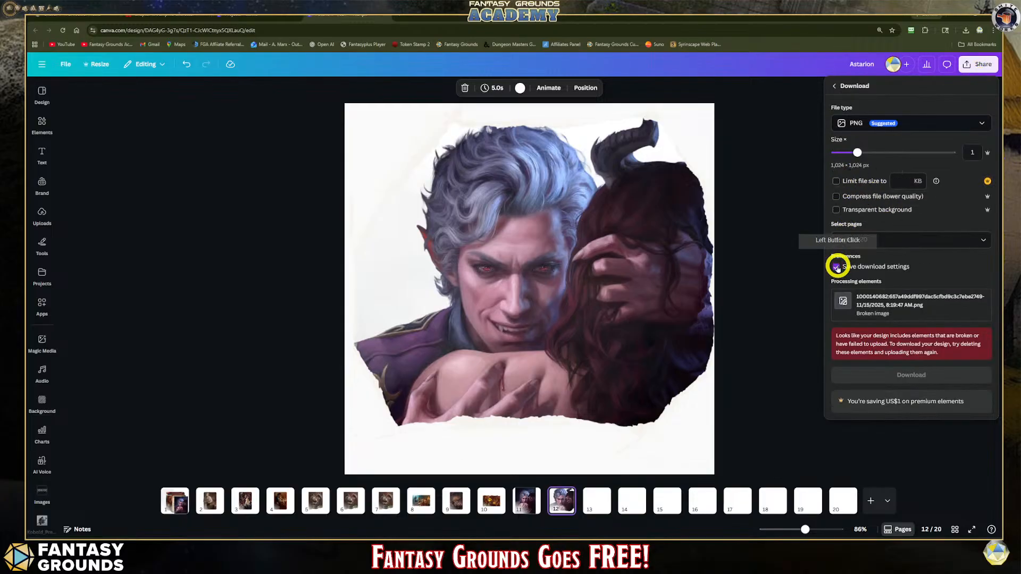
left_click(900, 238)
left_click(846, 266)
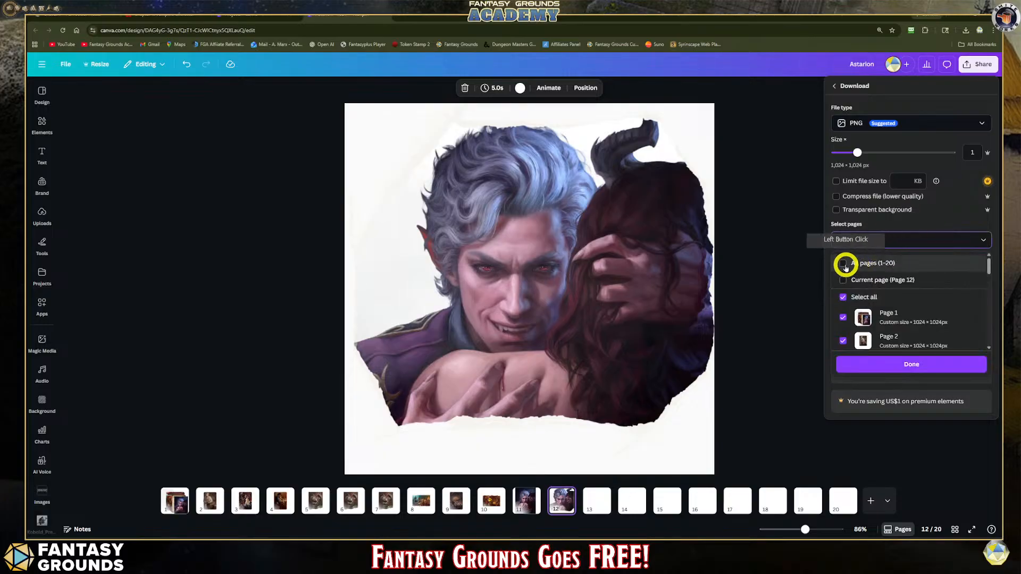
left_click(844, 280)
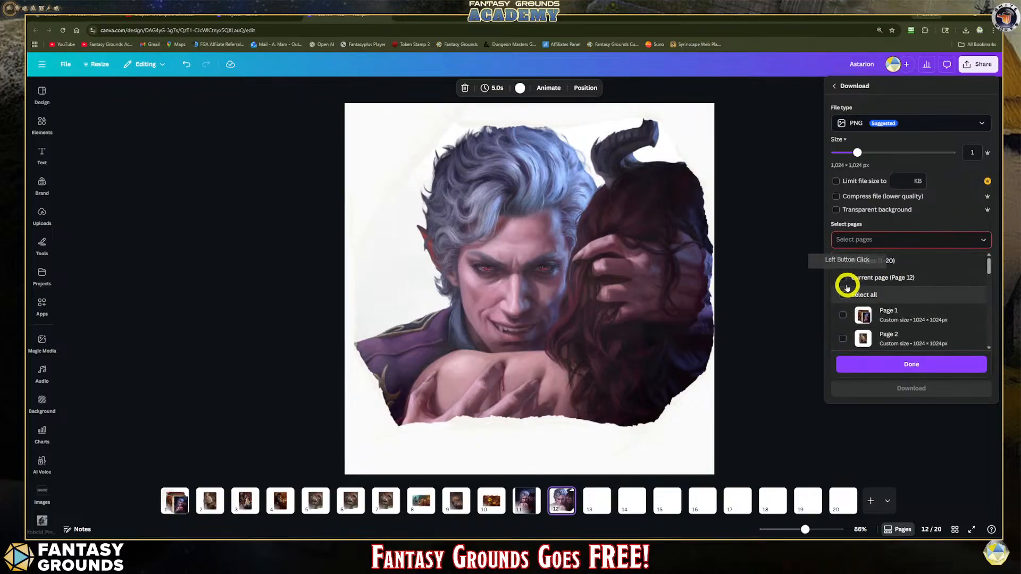
left_click(930, 366)
left_click(907, 294)
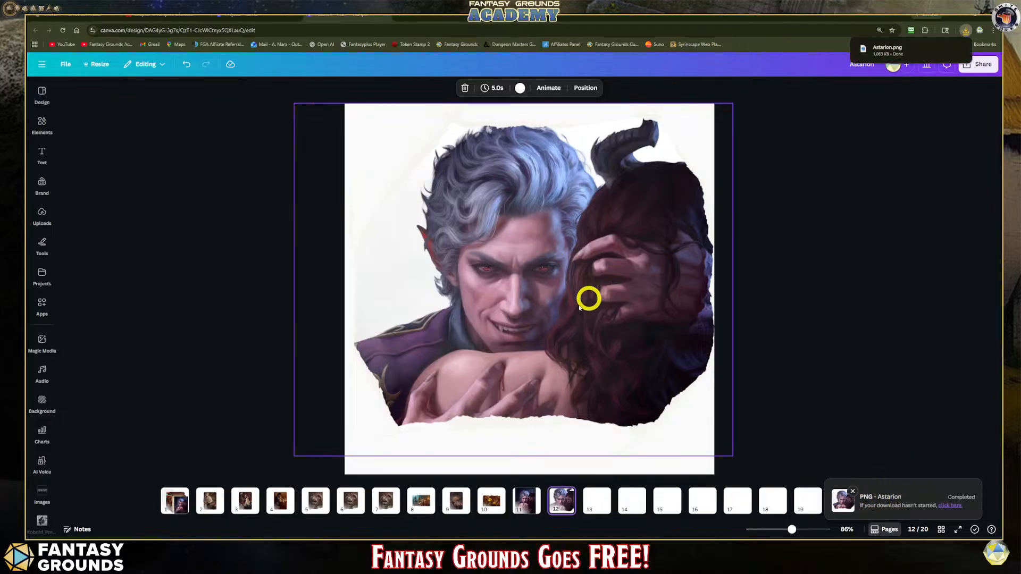
left_click(950, 509)
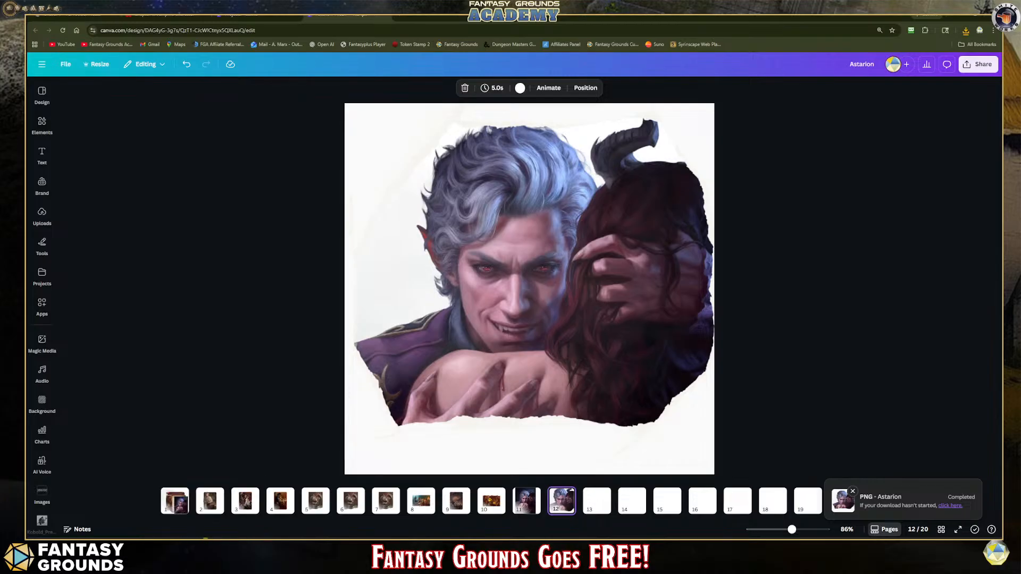
Step: Switch to File Explorer, open the Downloads folder on drive D and copy the Astarion image file
left_click(180, 547)
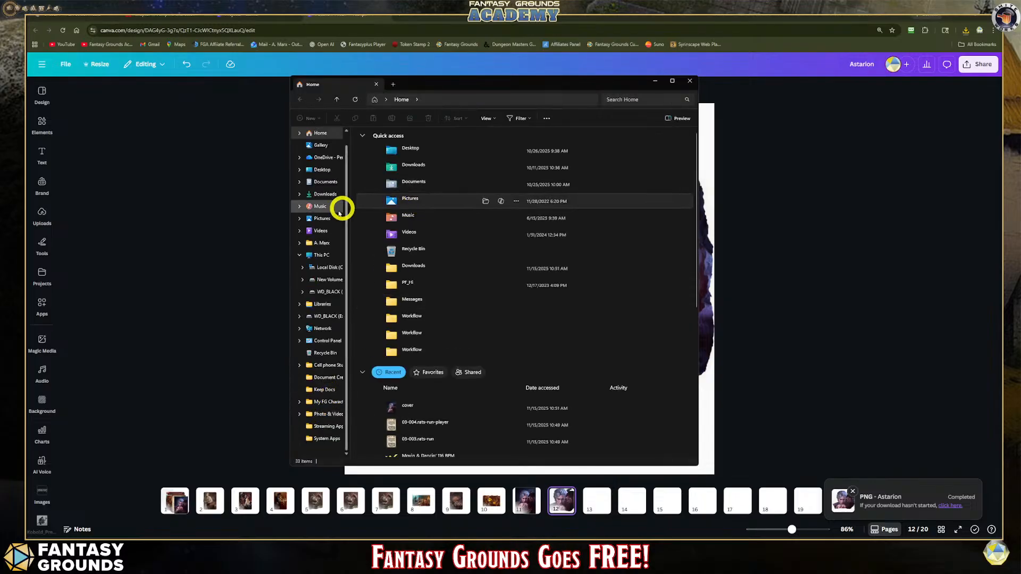
double_click(418, 265)
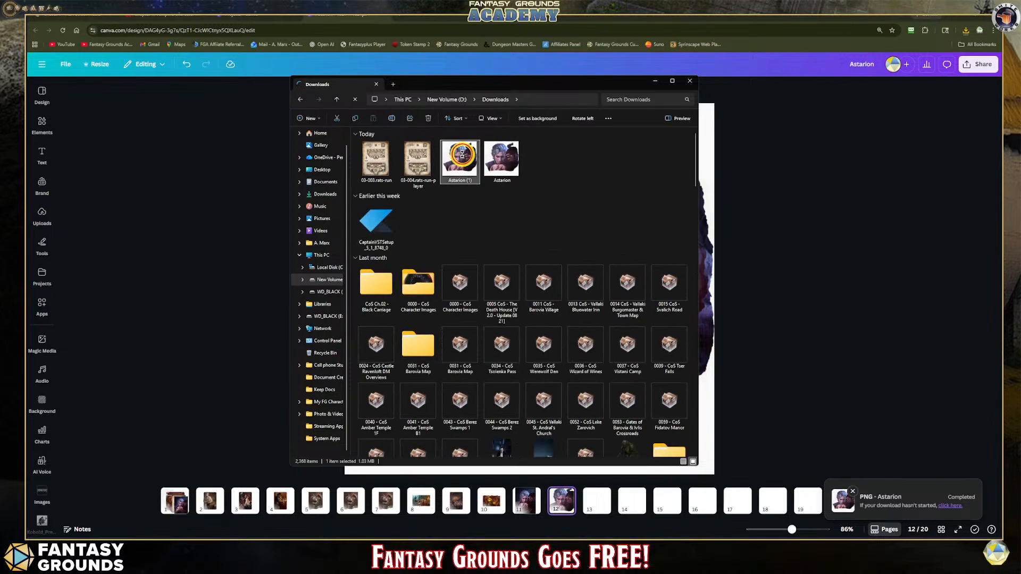
left_click(503, 157)
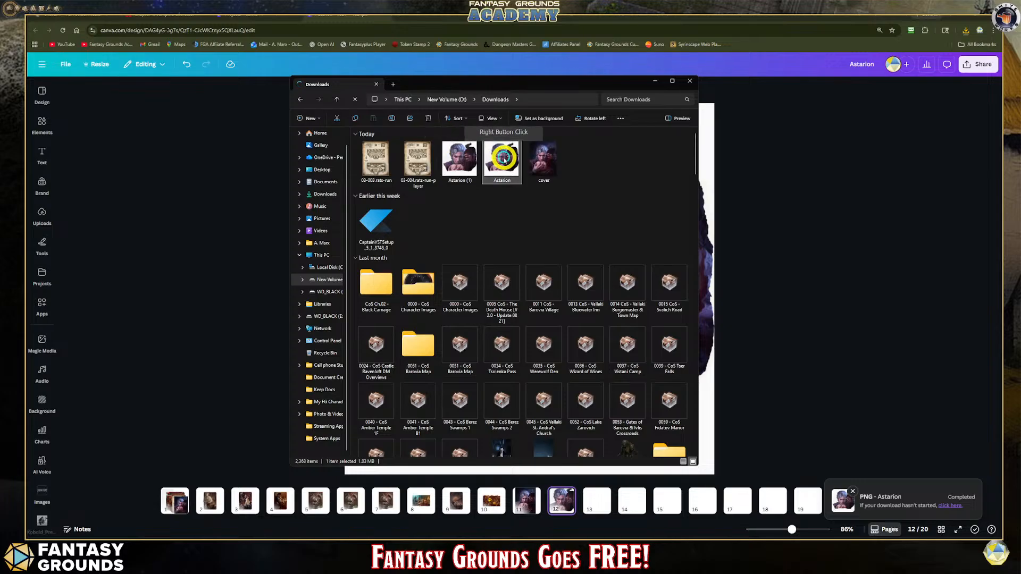
right_click(503, 157)
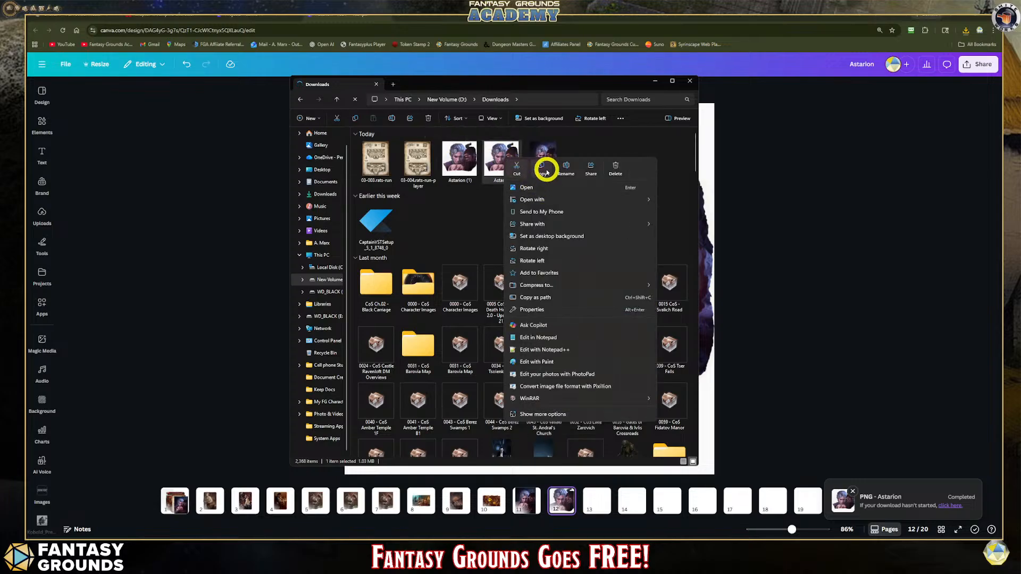
left_click(464, 131)
left_click(655, 80)
Step: Paste the copied Astarion image from the Downloads folder onto the blank page 13 in Canva
left_click(598, 178)
left_click(393, 106)
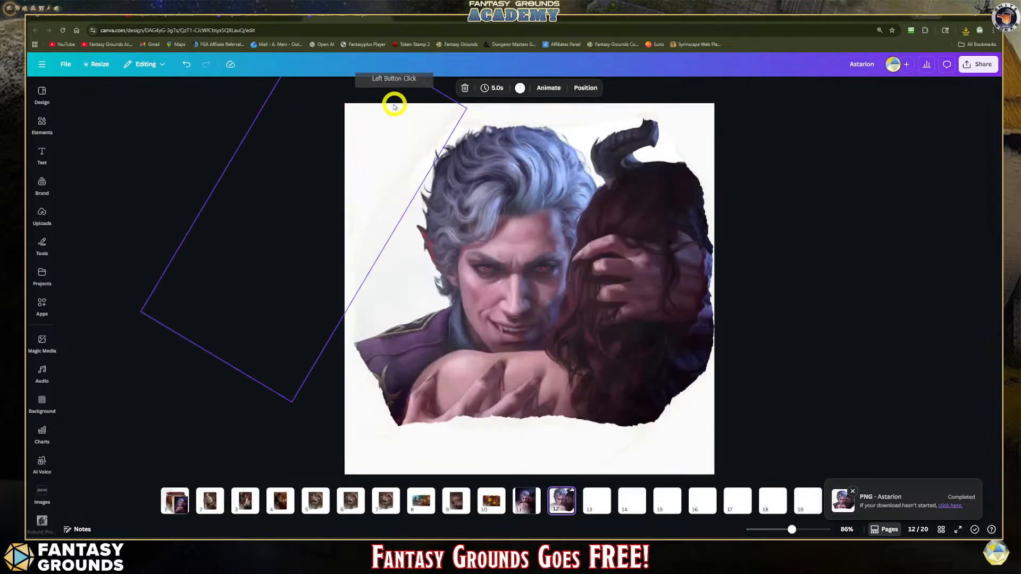
left_click(589, 500)
left_click(460, 283)
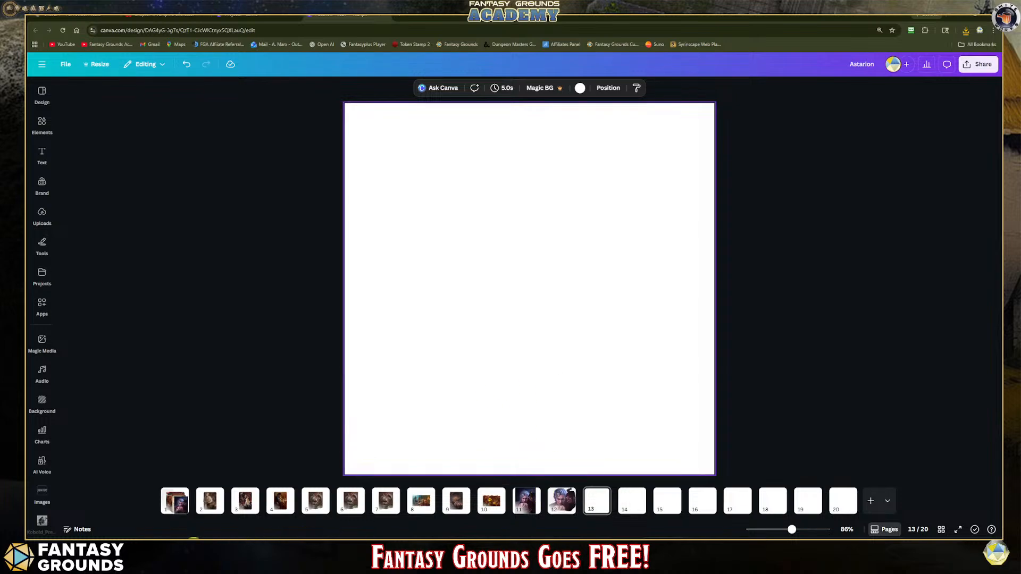
left_click(171, 550)
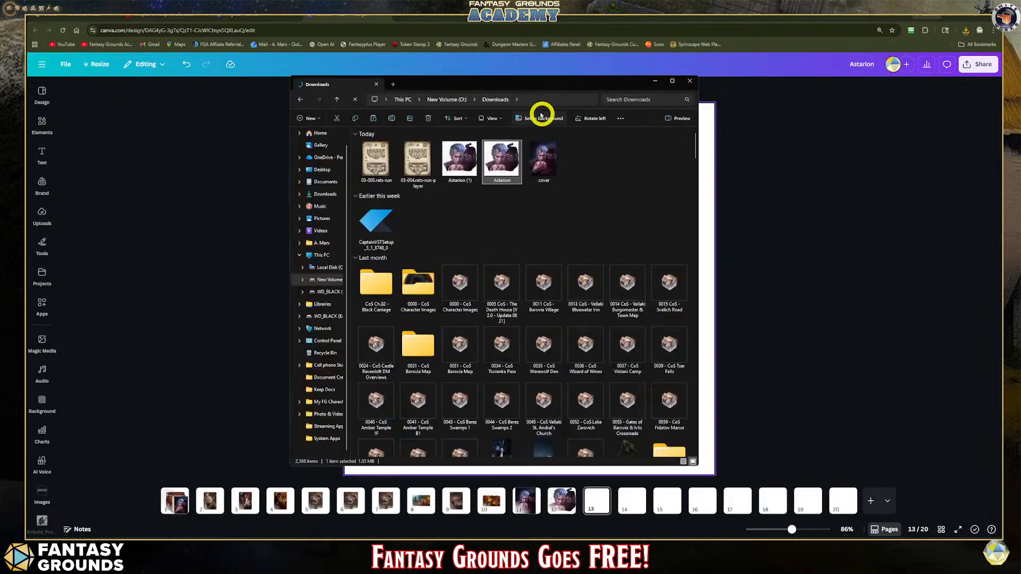
left_click(705, 197)
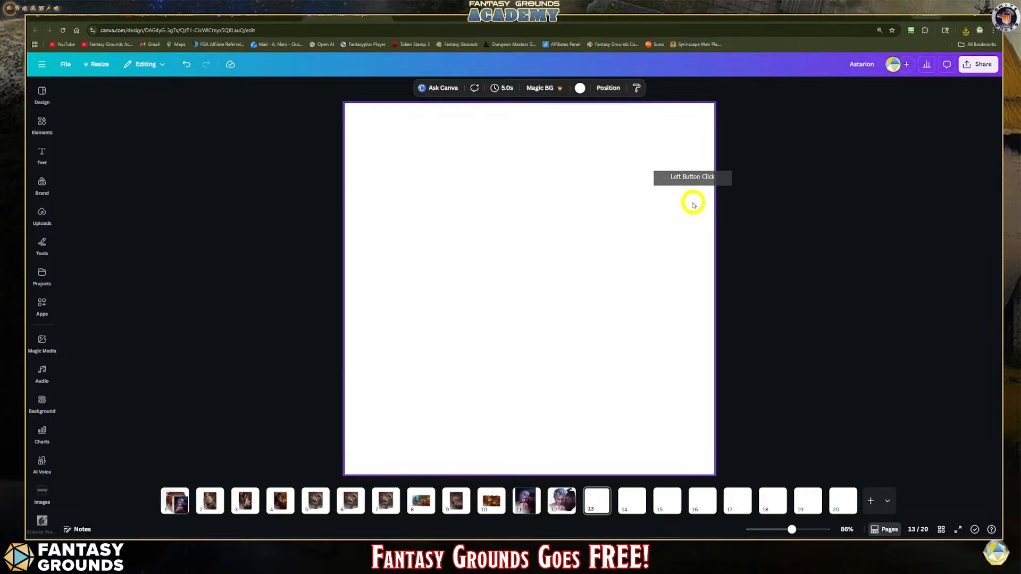
key("ctrl+v")
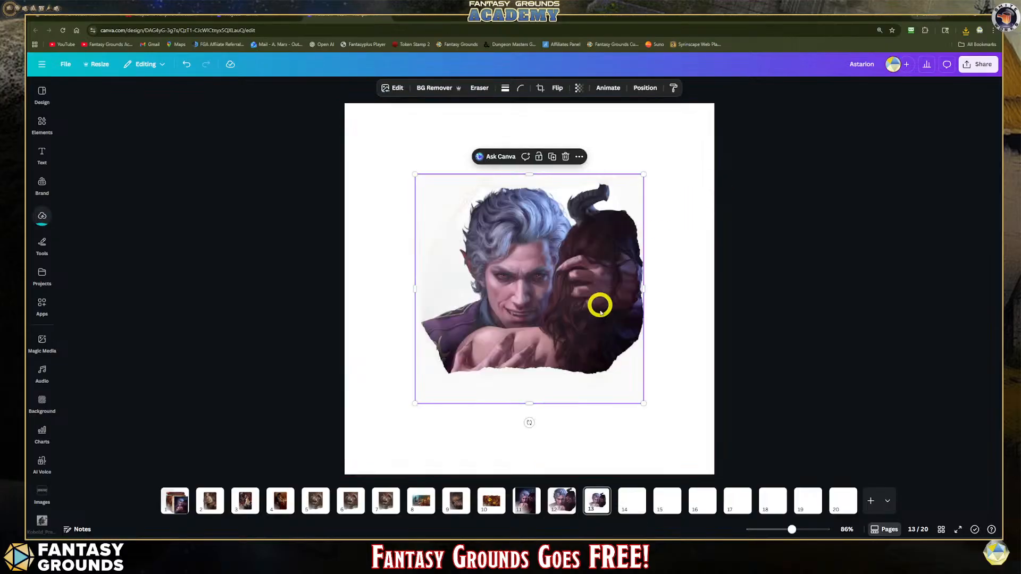
Step: Align the pasted image with page 13's upper-left corner and enlarge it to fill the whole page
left_click(648, 344)
left_click(537, 317)
left_click_drag(537, 317, 490, 243)
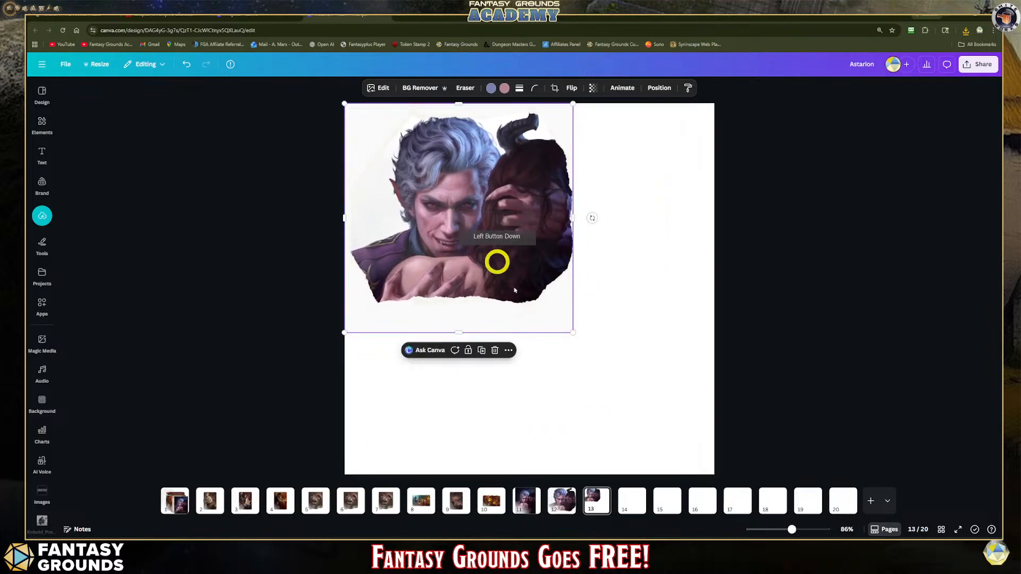
left_click_drag(576, 335, 705, 488)
left_click(563, 321)
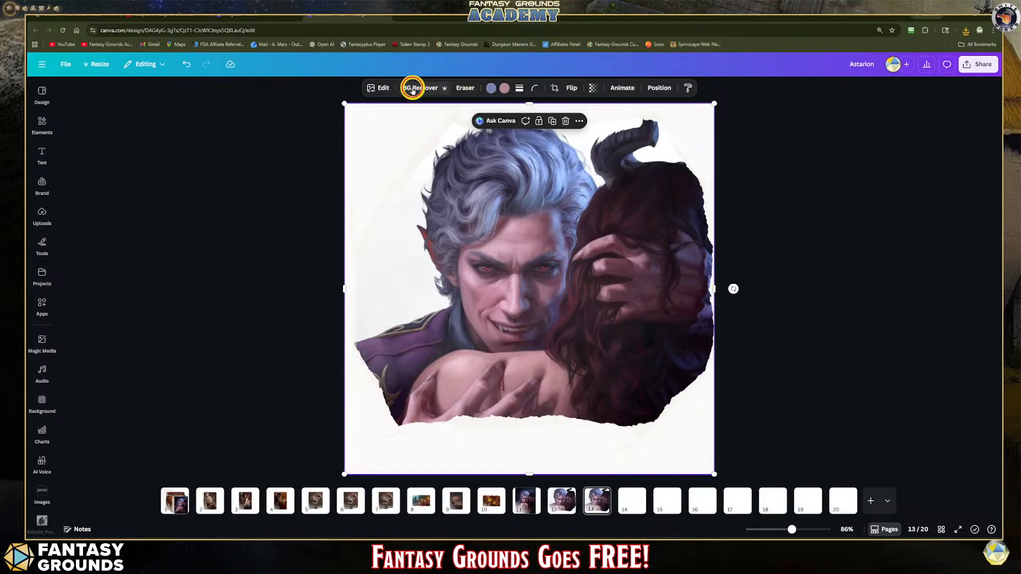
Step: Remove the background from the page 13 image and shrink it slightly, centred on the page
left_click(413, 89)
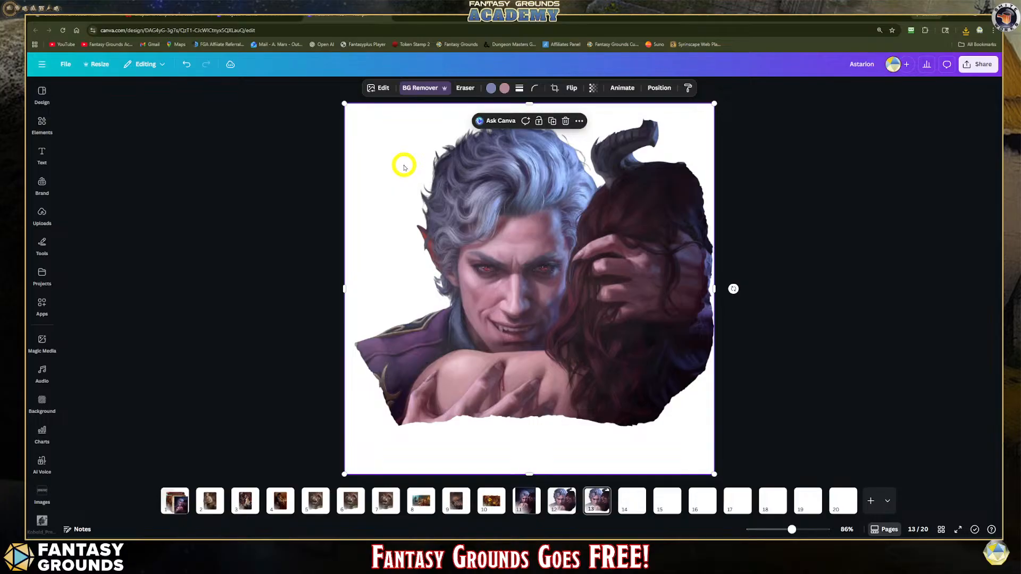
left_click(259, 181)
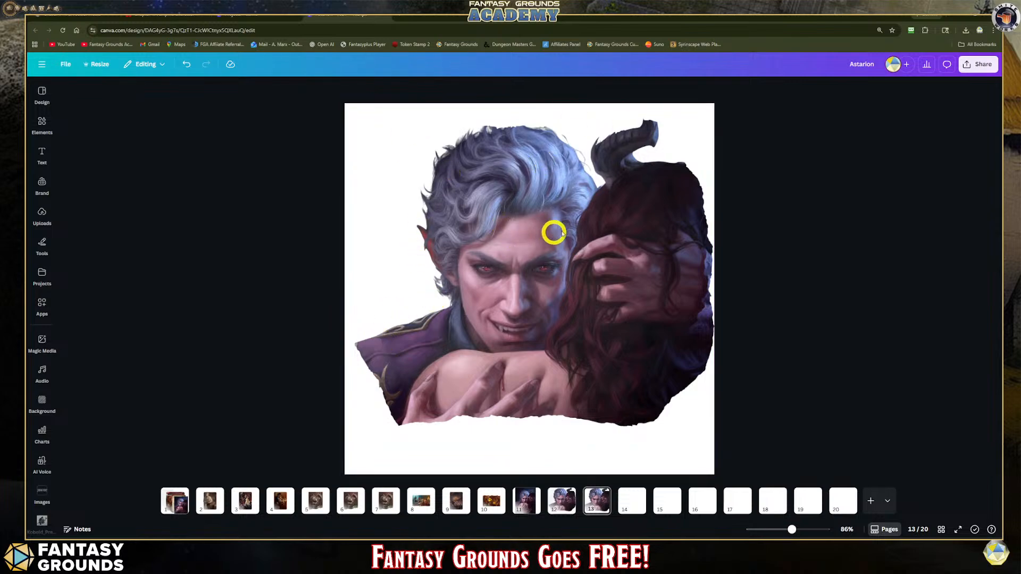
left_click(571, 212)
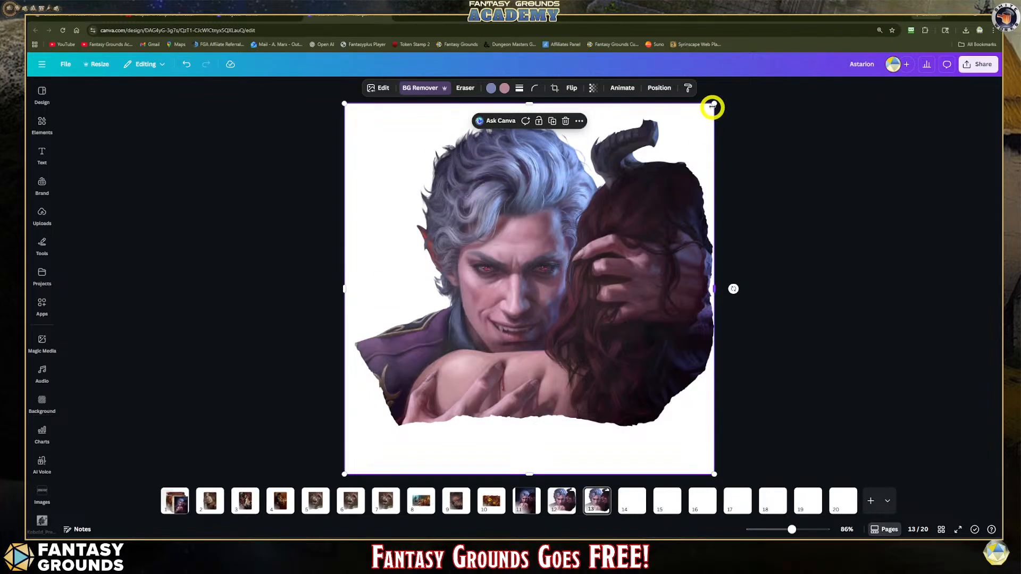
left_click_drag(714, 104, 708, 108)
left_click_drag(572, 209, 572, 213)
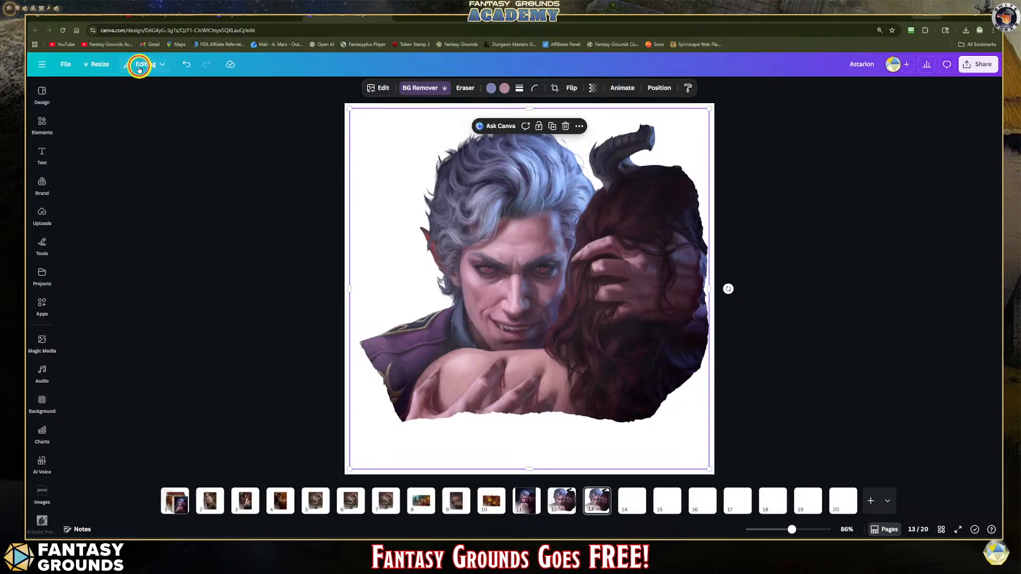
left_click(139, 70)
left_click(103, 72)
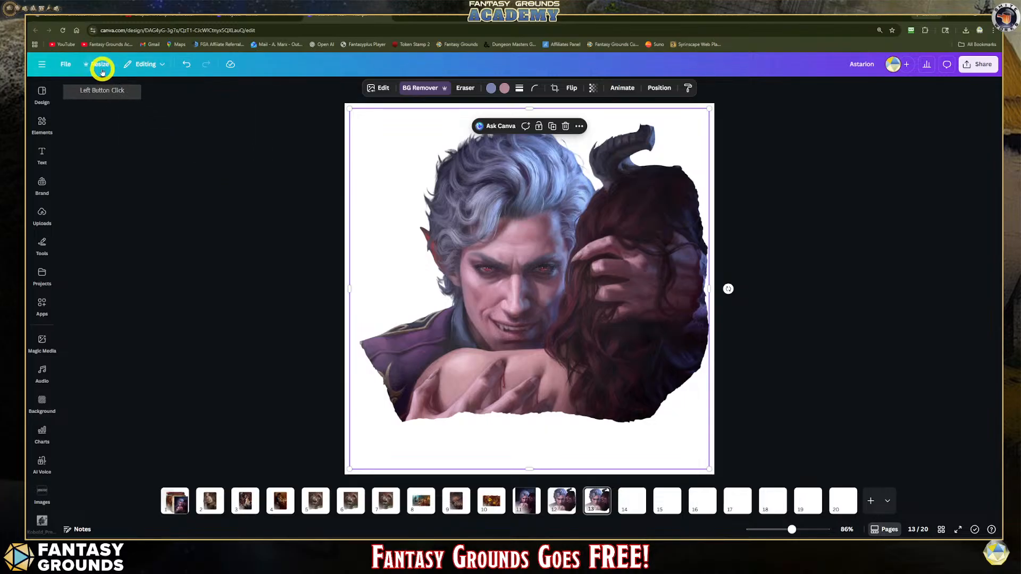
left_click(161, 64)
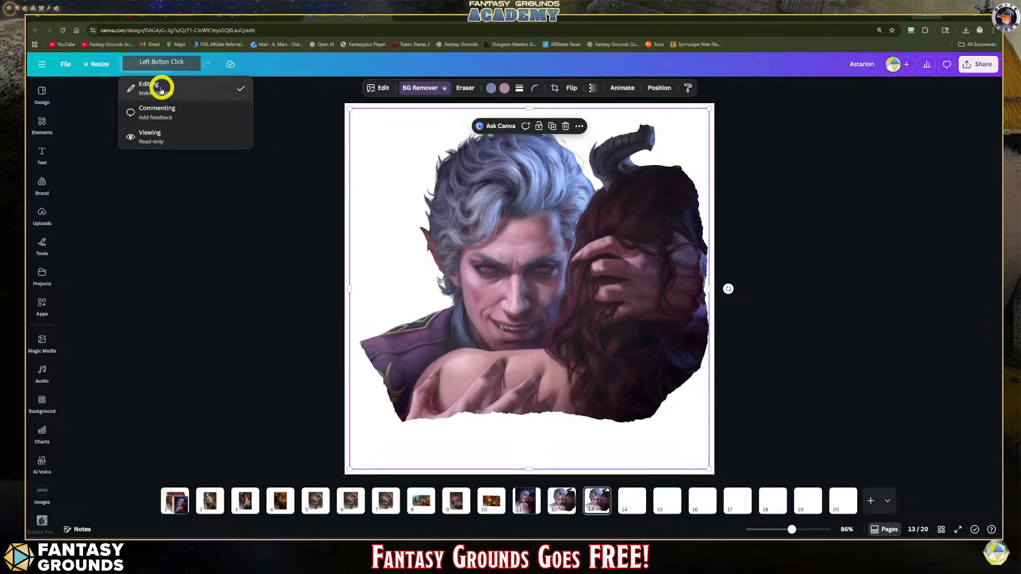
left_click(161, 89)
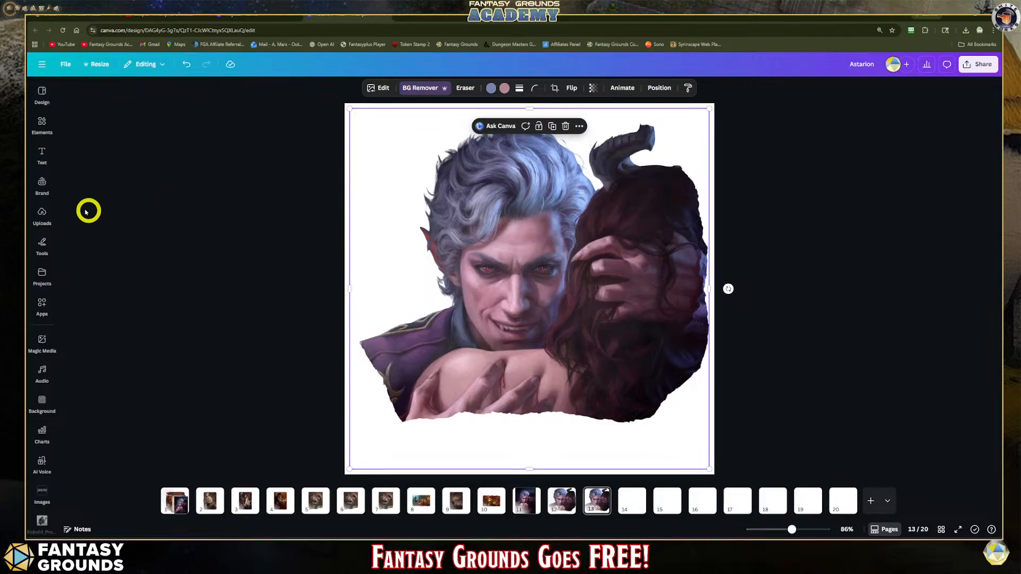
mouse_move(47, 254)
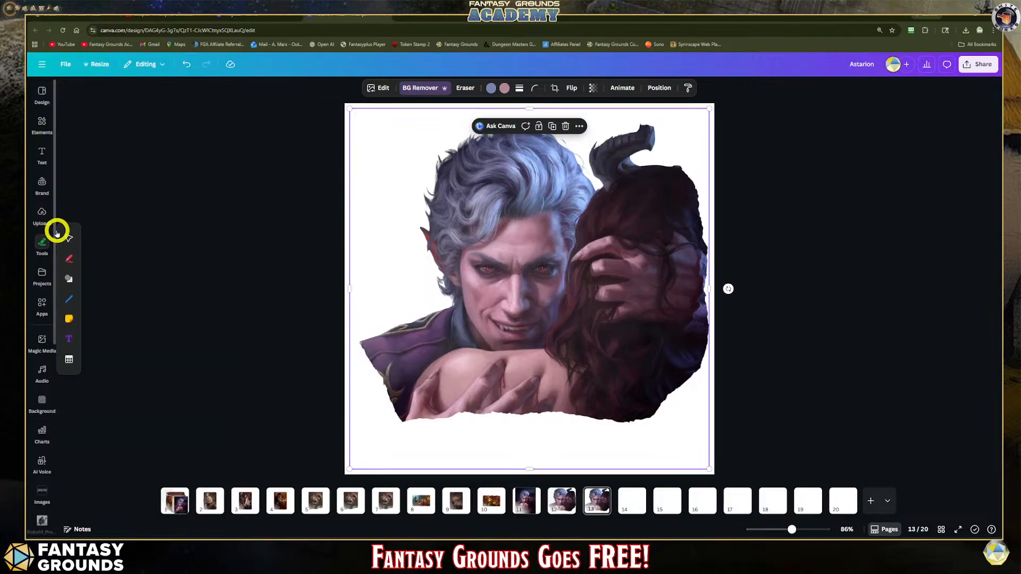
left_click(47, 214)
left_click(42, 123)
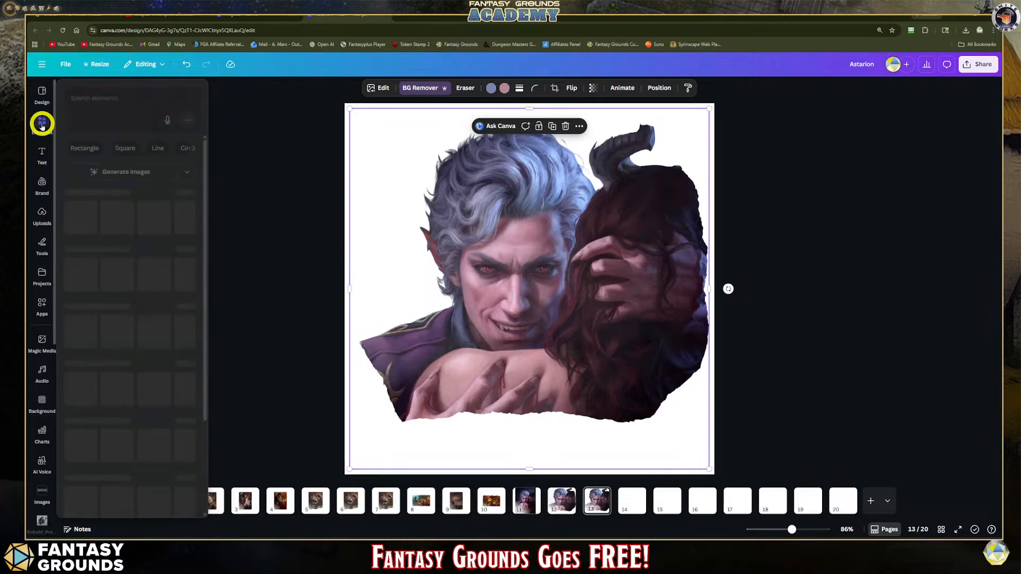
left_click(42, 123)
left_click(42, 277)
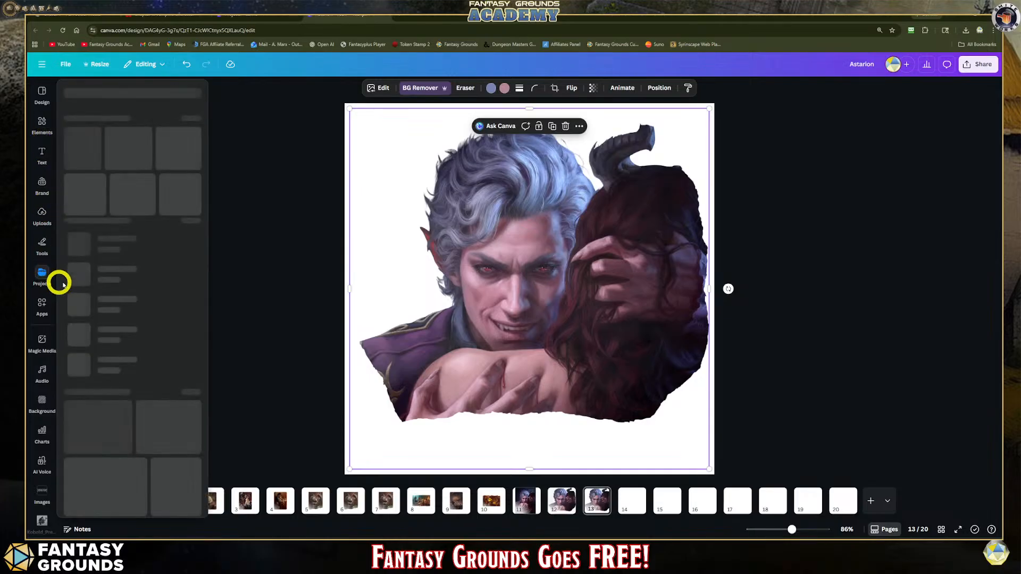
left_click(43, 343)
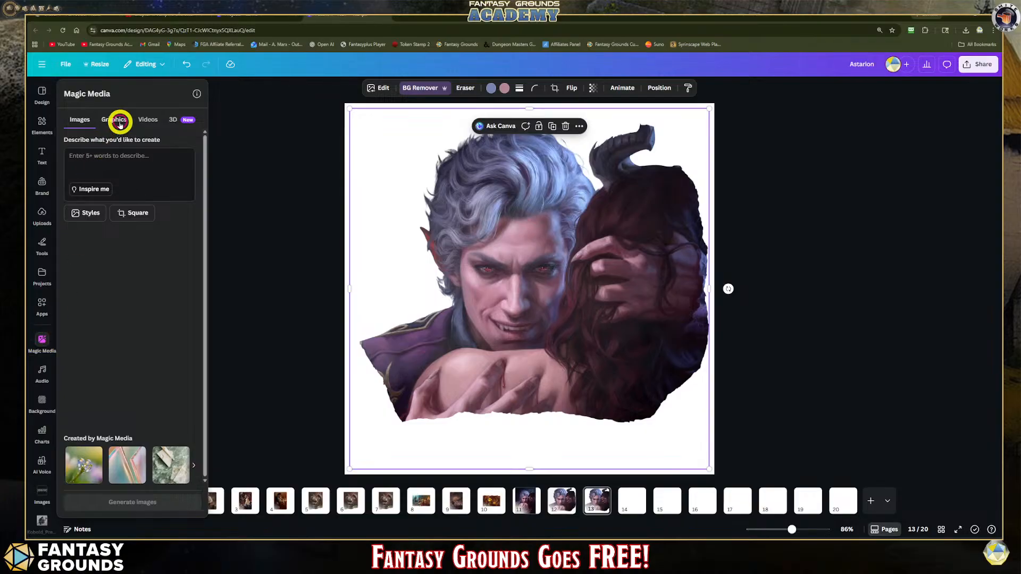
left_click(120, 122)
left_click(255, 209)
left_click(423, 185)
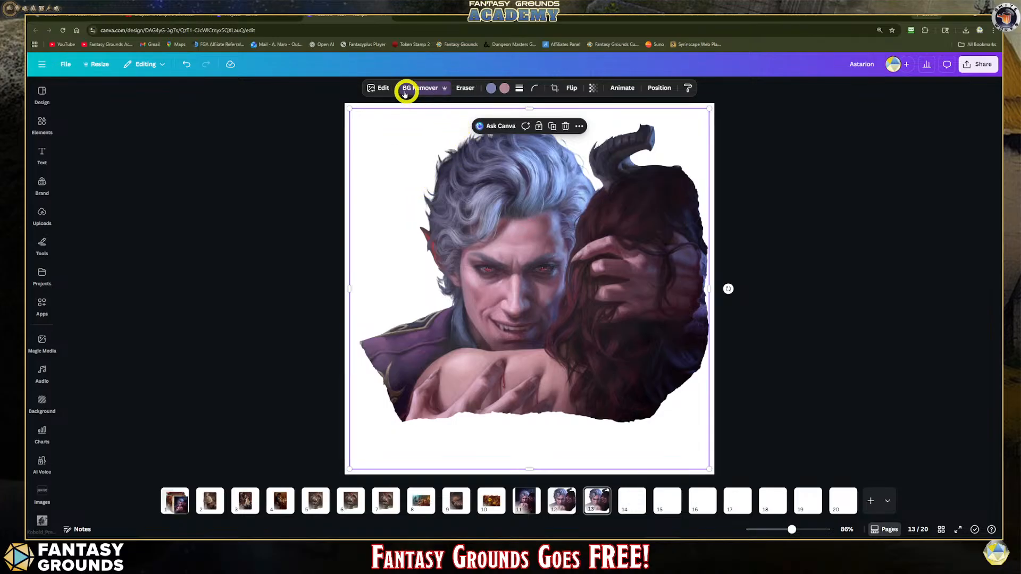
Step: Apply the Page lift shadow effect to the cut-out Astarion image on page 13
left_click(373, 88)
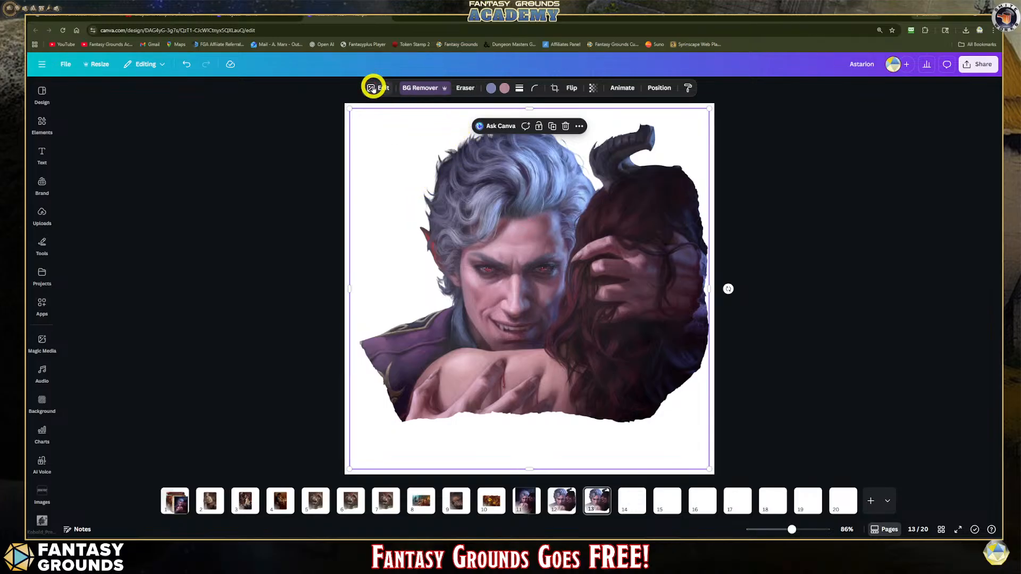
left_click(373, 89)
left_click(376, 89)
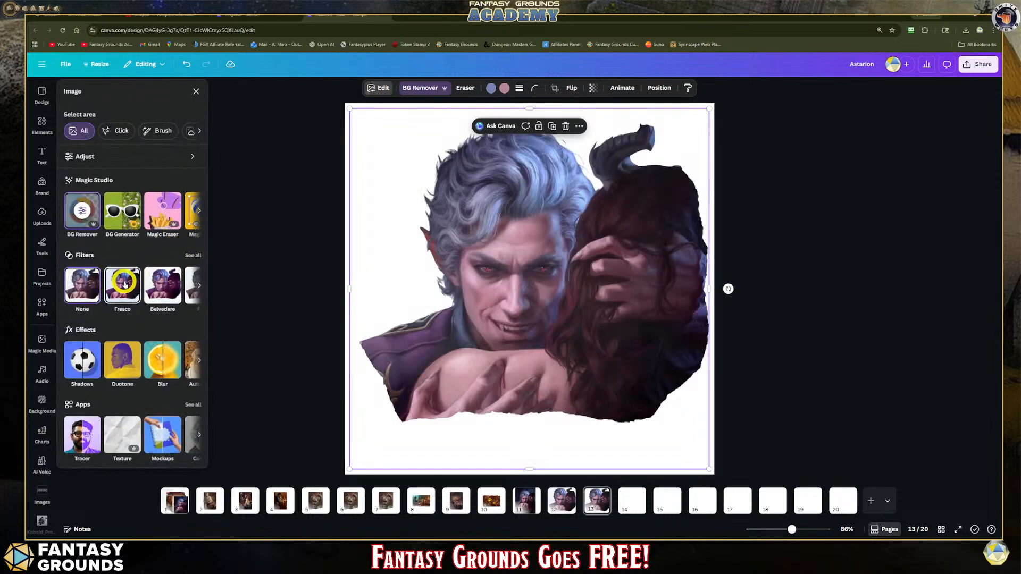
left_click(88, 360)
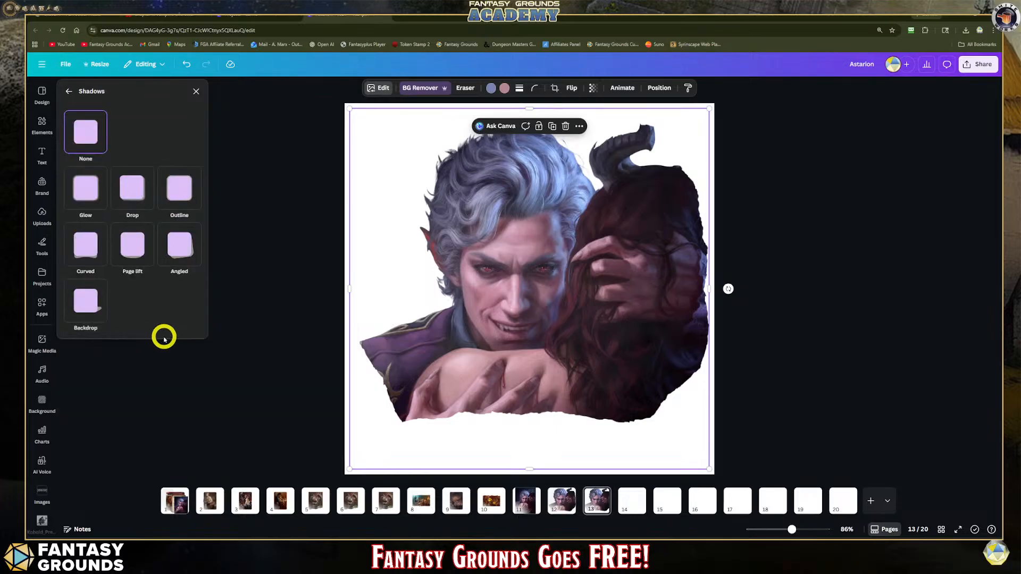
left_click(141, 250)
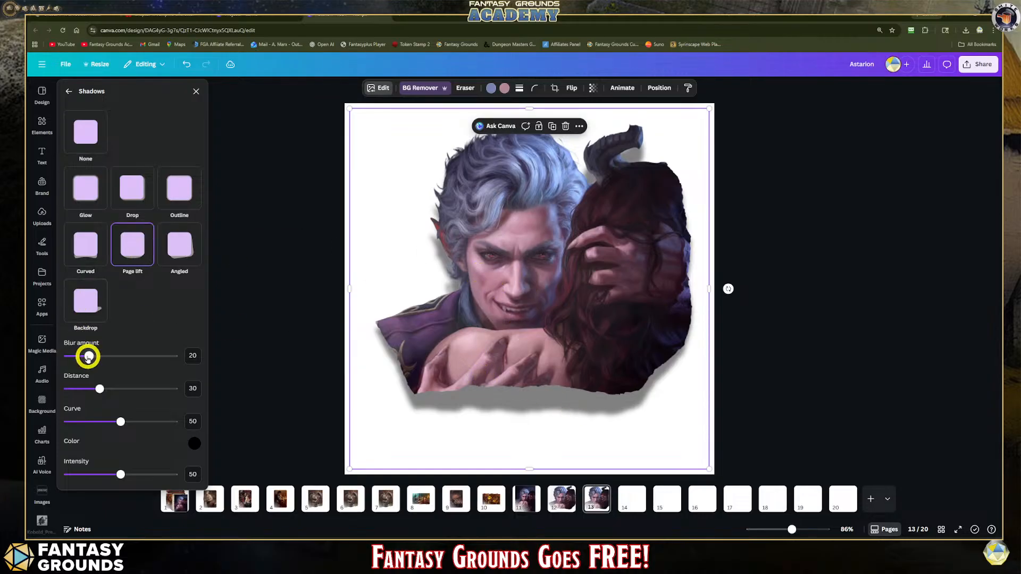
Step: Set the Page lift shadow's blur amount to 44, intensity to 29 and distance to 4
left_click_drag(90, 356, 114, 355)
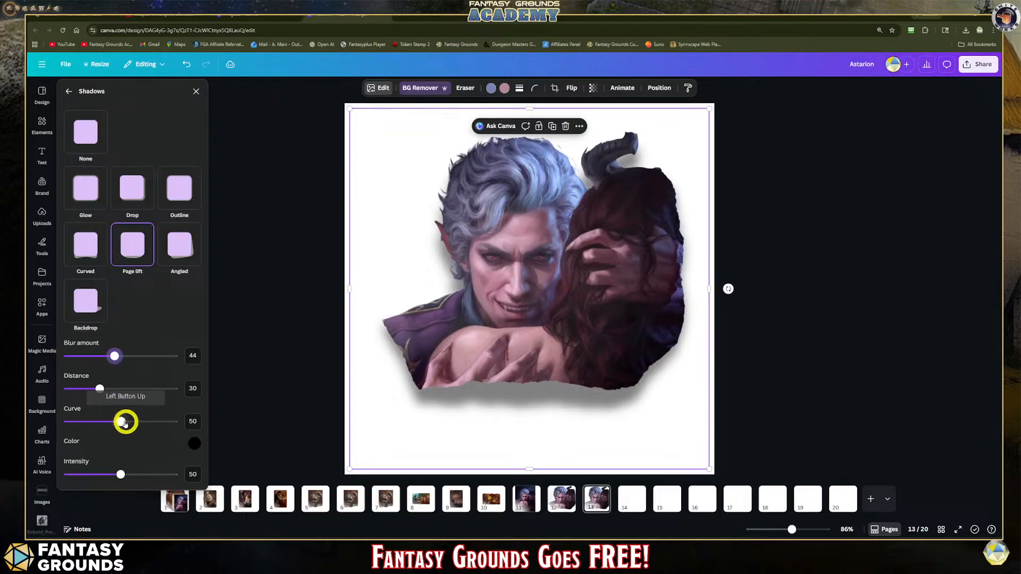
left_click_drag(126, 478, 99, 477)
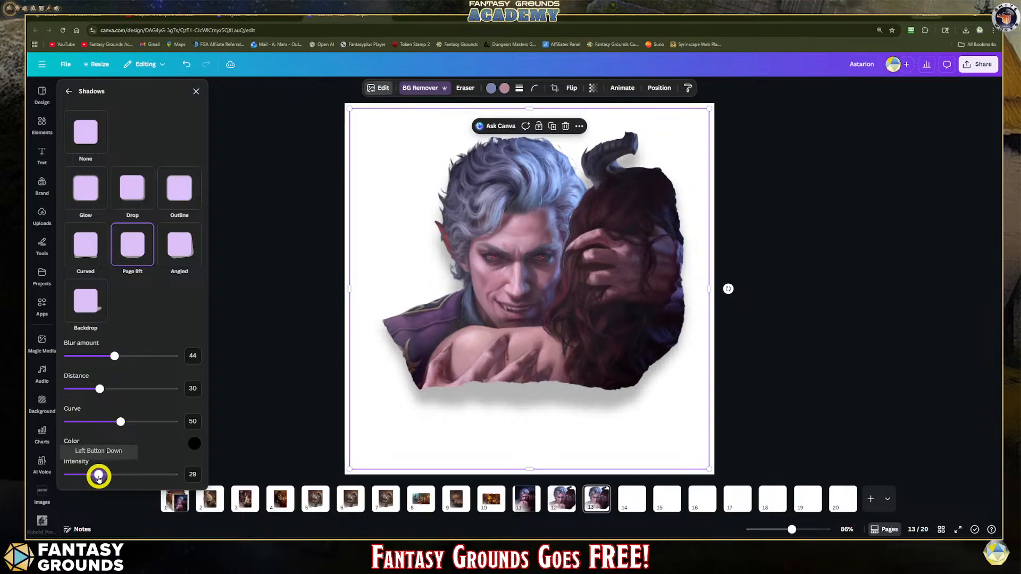
left_click_drag(100, 388, 72, 393)
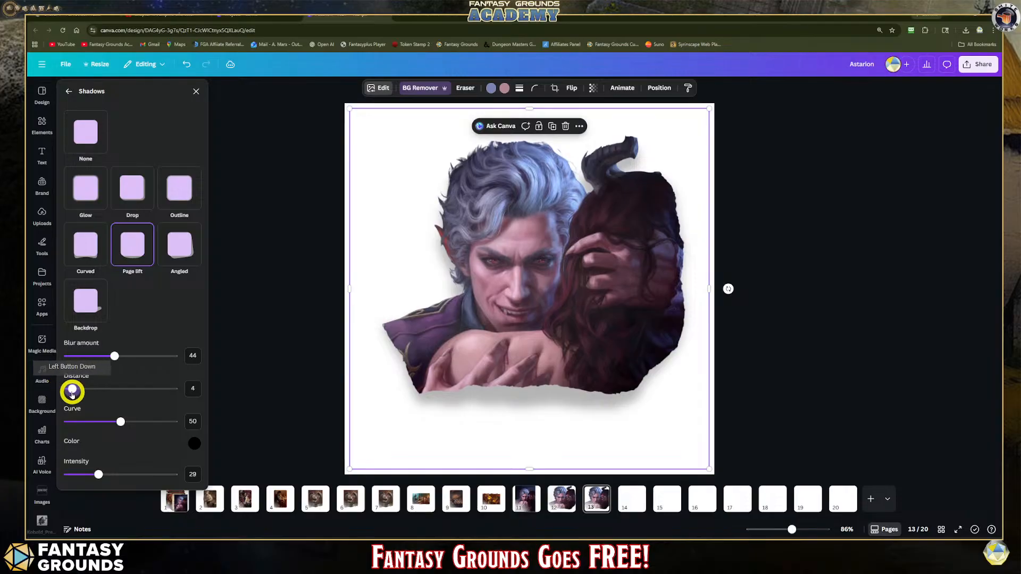
Step: Enlarge the shadowed artwork to nearly fill page 13 and reposition it so the torn edges and shadow fit within the page
left_click_drag(569, 280, 538, 243)
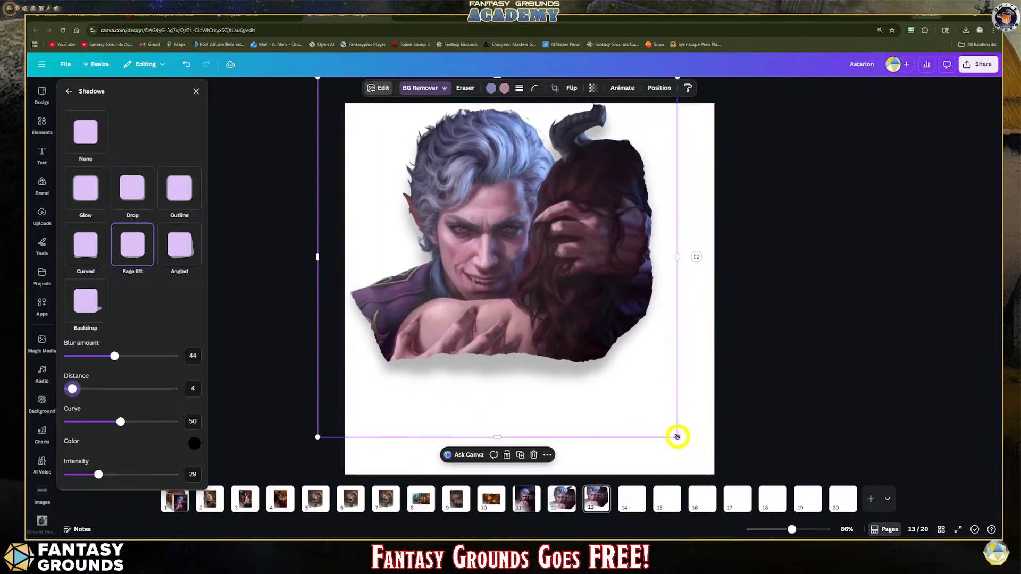
left_click_drag(679, 438, 744, 495)
mouse_move(624, 378)
left_mouse_down()
mouse_move(607, 385)
mouse_move(613, 414)
mouse_move(606, 392)
mouse_move(631, 378)
mouse_move(629, 397)
mouse_move(627, 369)
mouse_move(625, 379)
left_mouse_up()
left_click(798, 363)
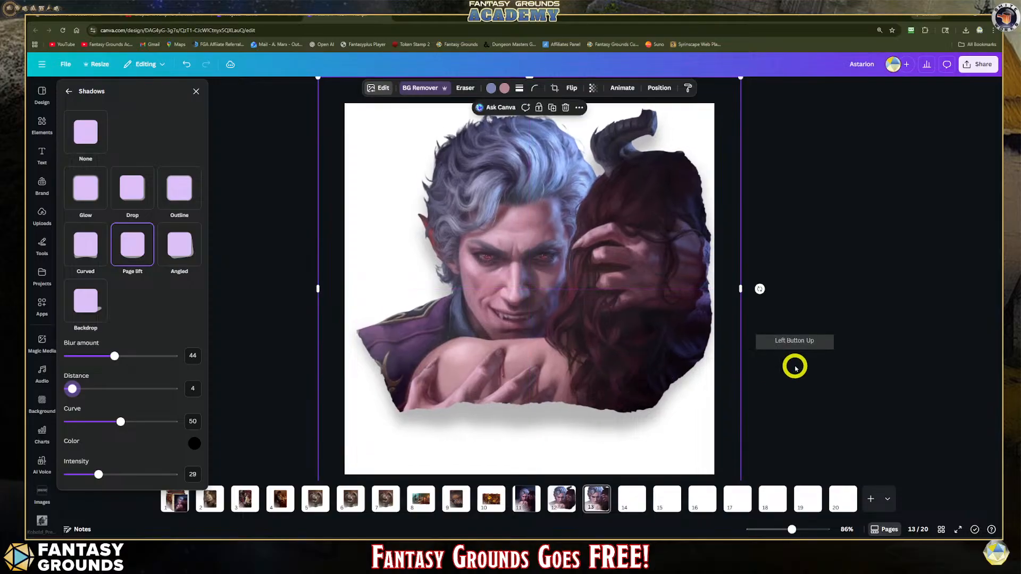
left_click(574, 293)
left_click(468, 324)
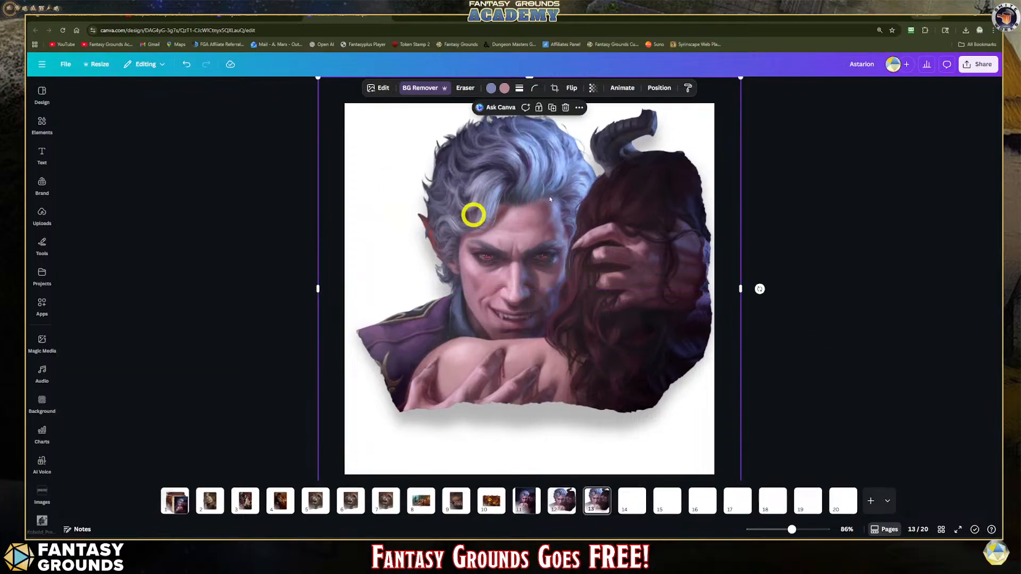
left_click_drag(543, 314, 538, 322)
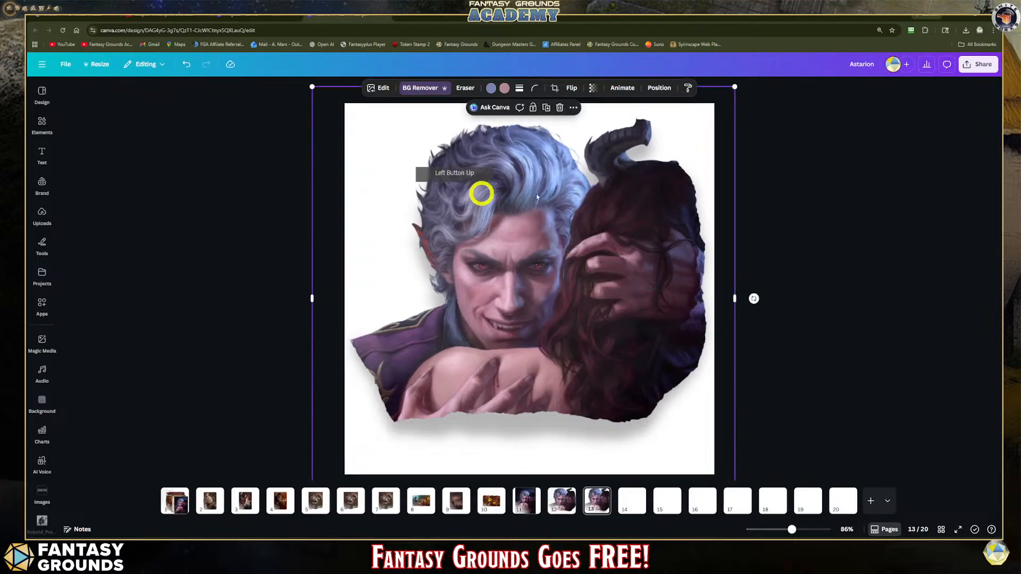
left_click(787, 195)
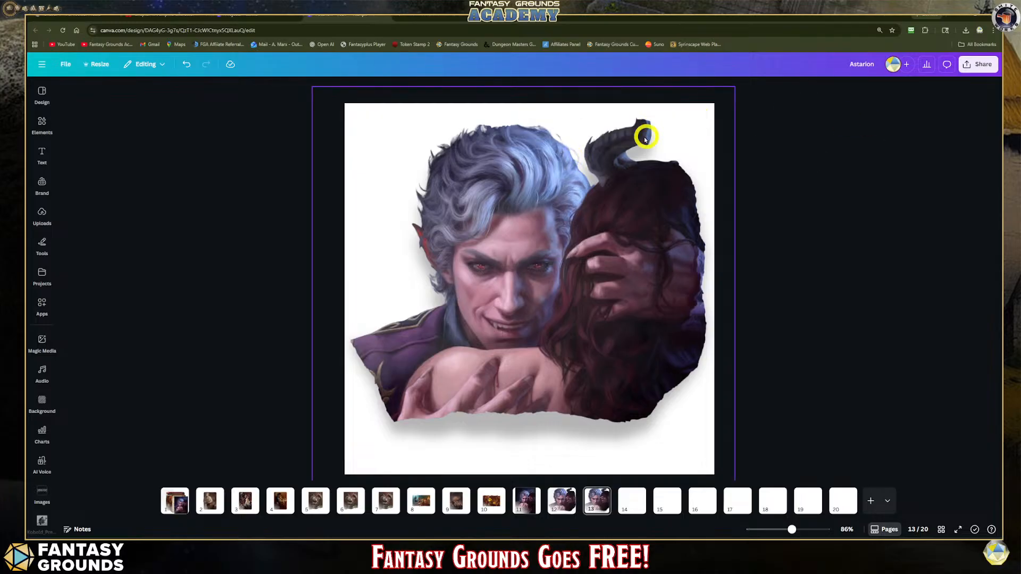
left_click(638, 172)
left_click(783, 130)
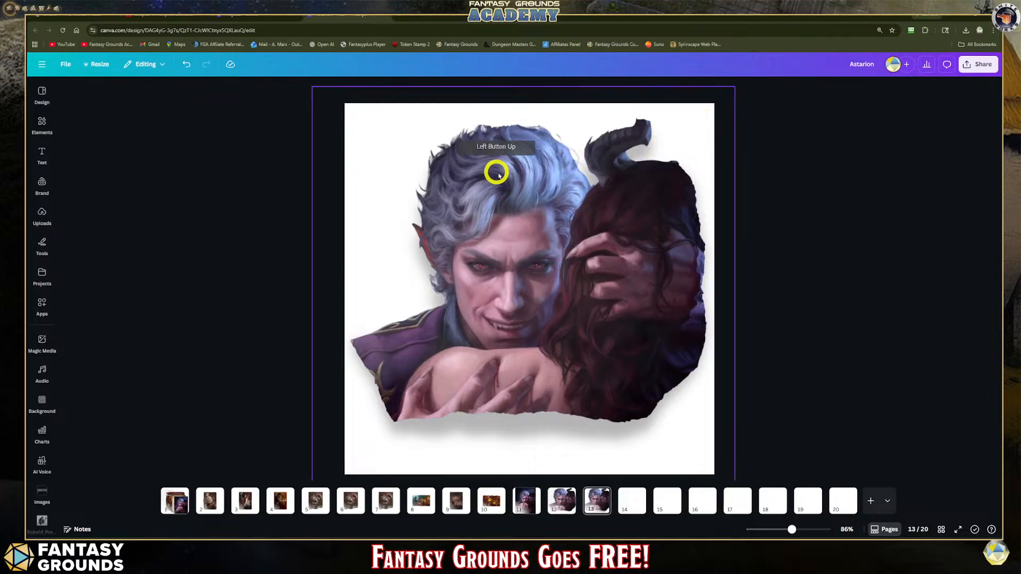
Step: Download only page 13 of the Astarion design as a PNG with a transparent background
left_click(977, 64)
left_click(909, 202)
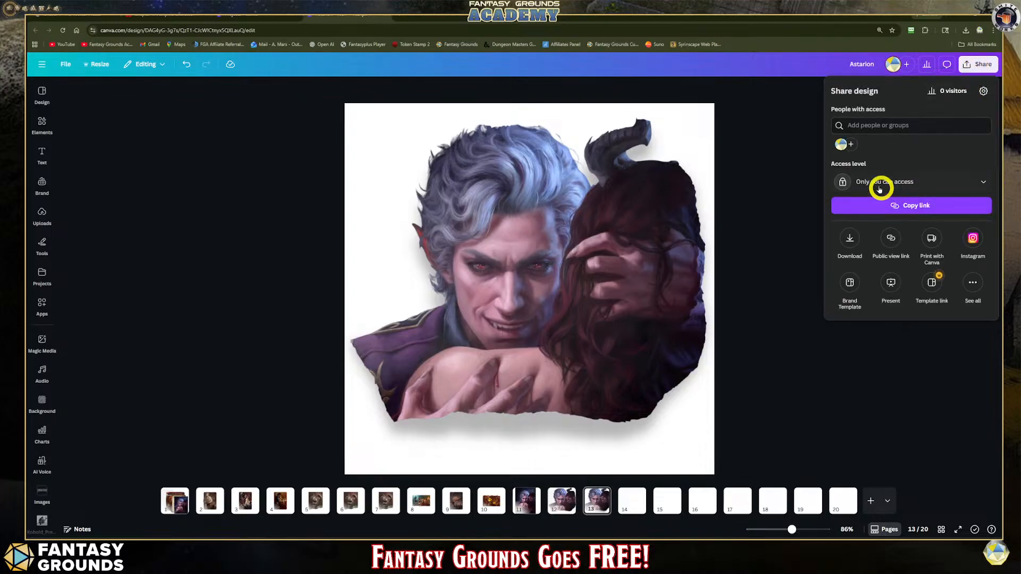
left_click(849, 238)
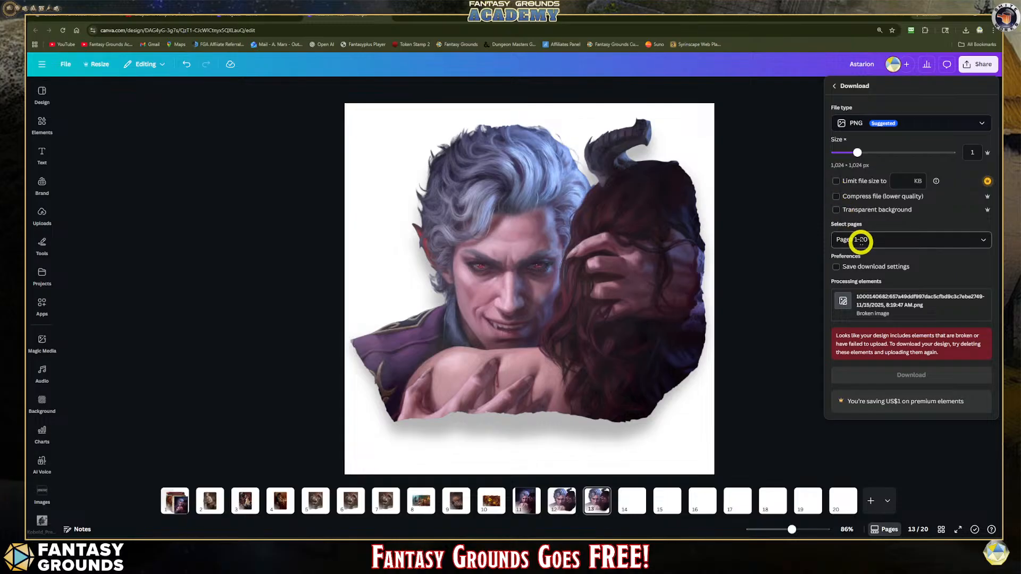
left_click(862, 241)
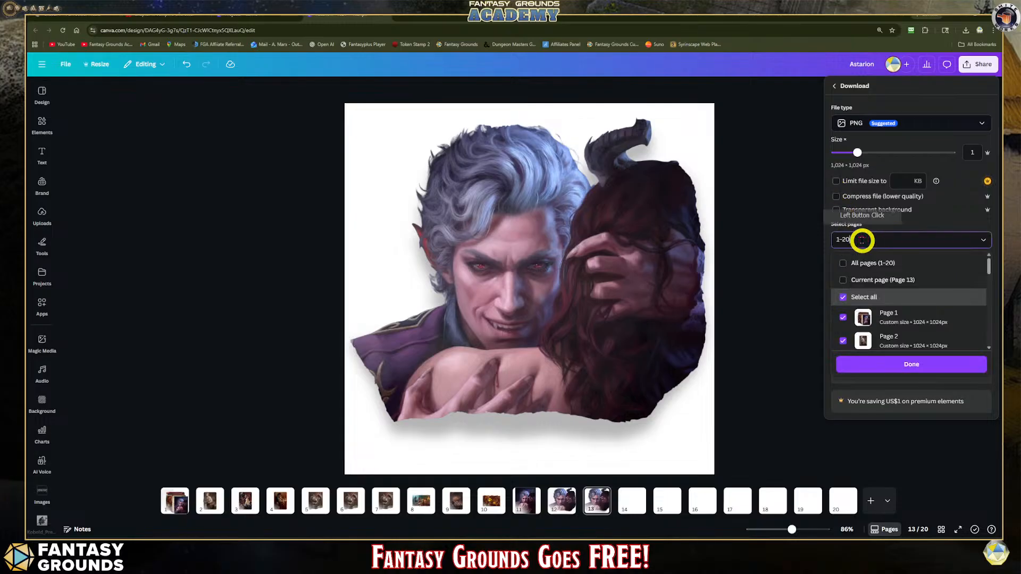
left_click(841, 280)
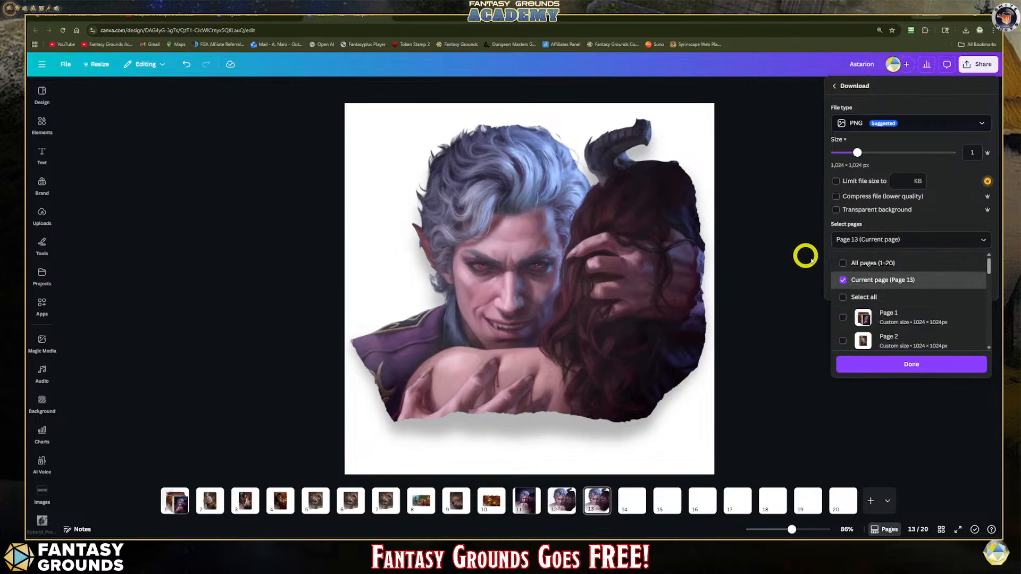
left_click(836, 210)
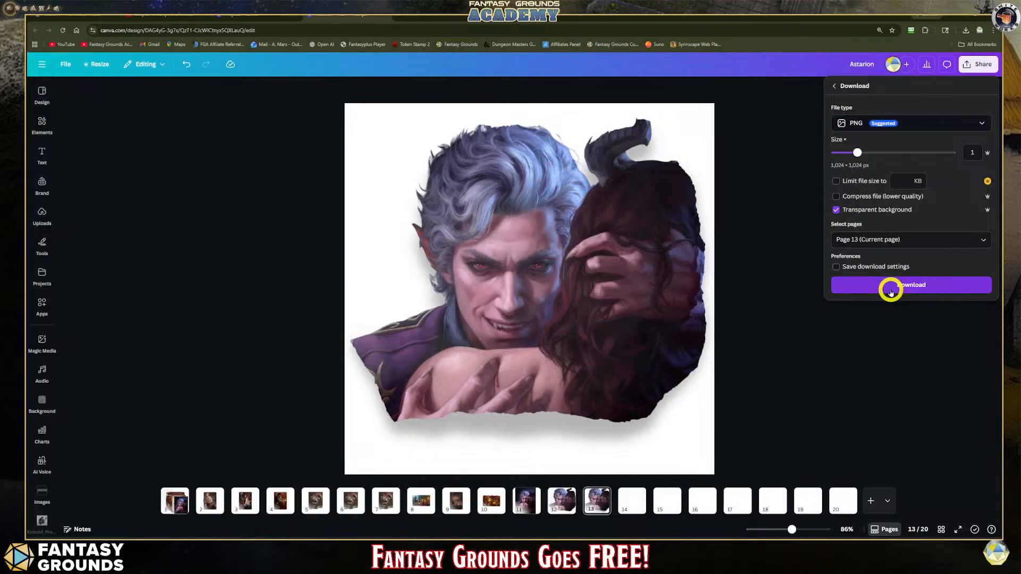
left_click(890, 292)
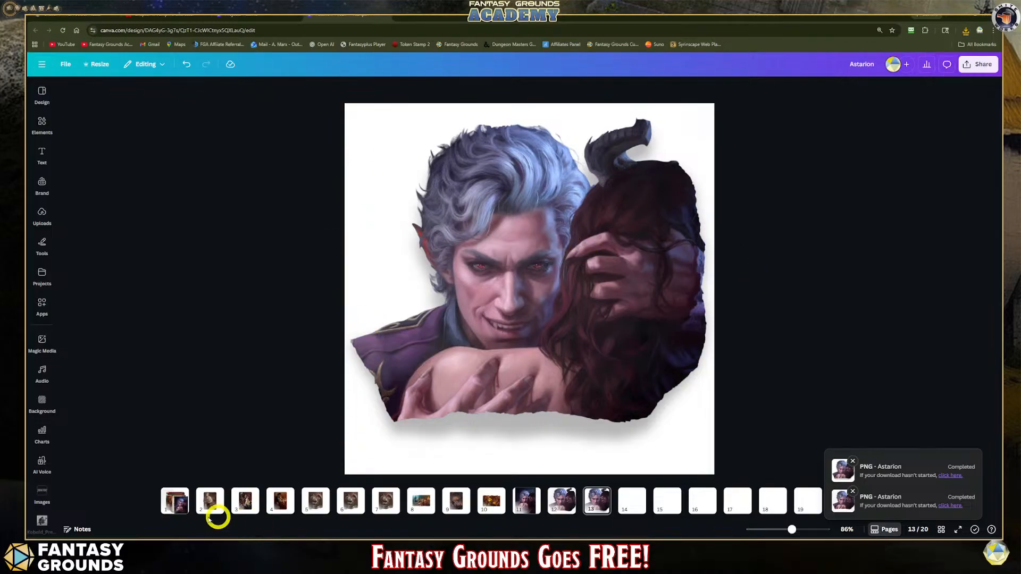
Step: View the exported image Astarion (2) from the Downloads folder to check its transparent background, and put the viewer away
left_click(176, 549)
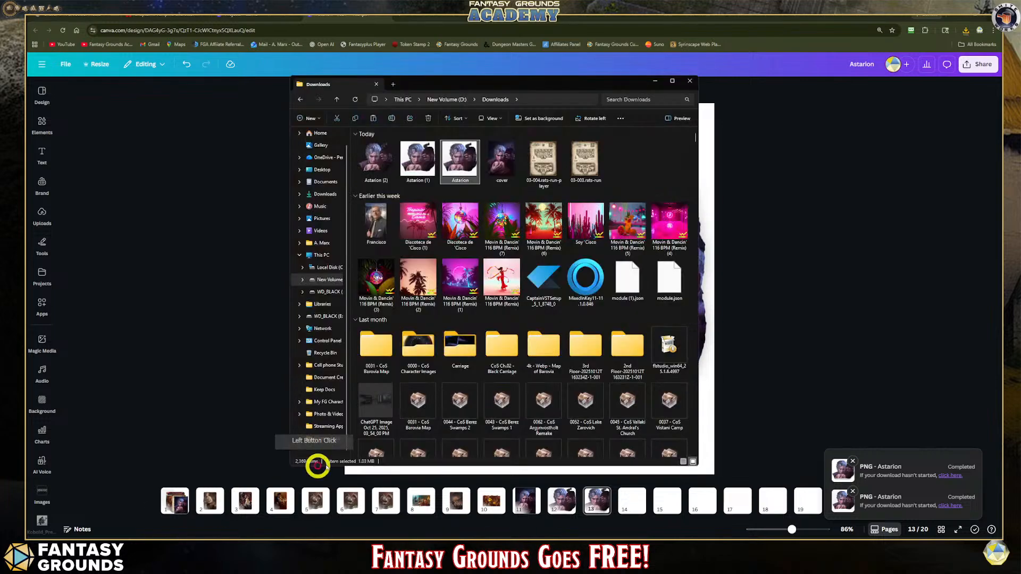
double_click(376, 166)
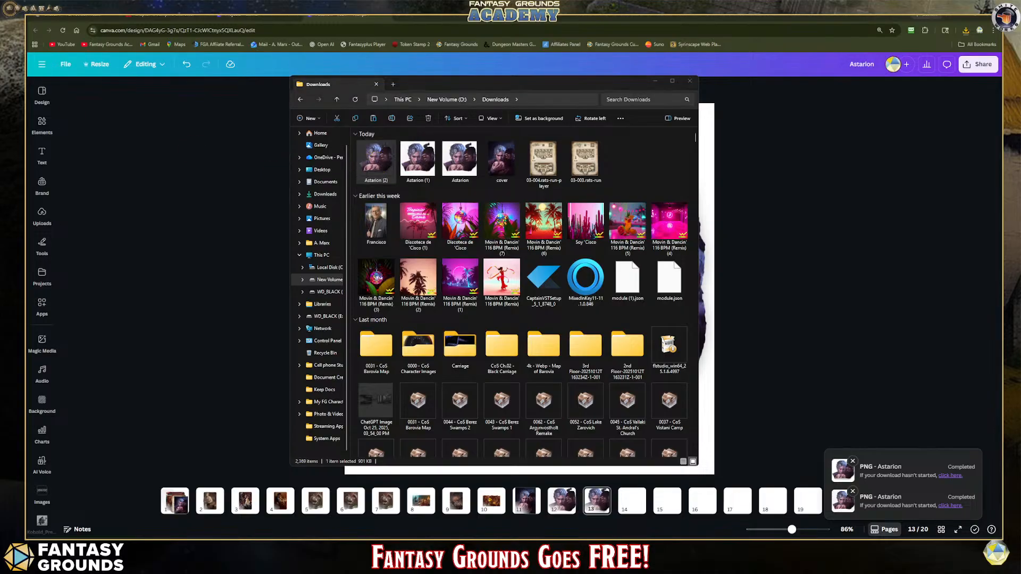
left_click_drag(27, 105, 442, 126)
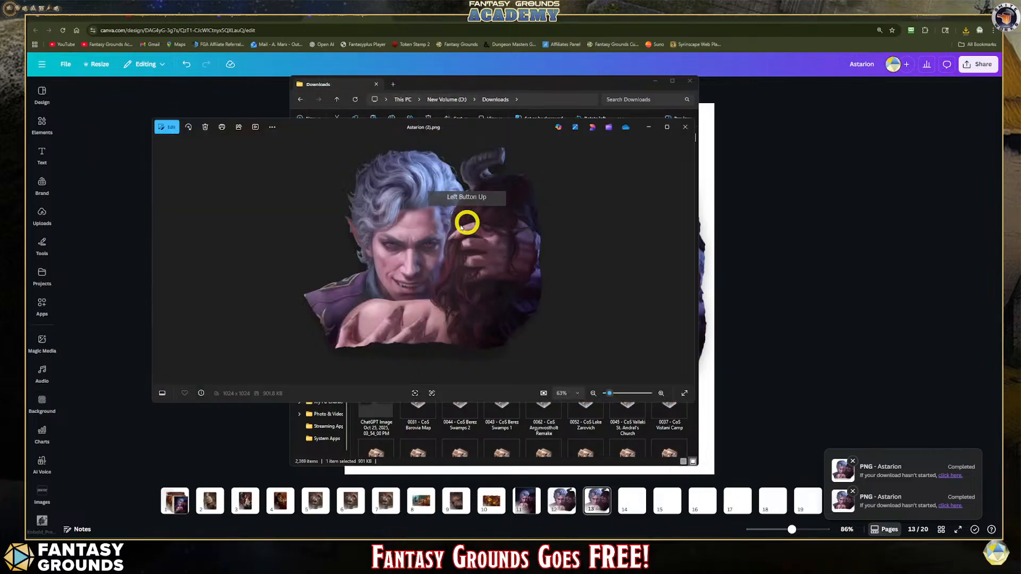
left_click(650, 127)
Step: Rename the Astarion (2) file in Downloads to Decal_ABoH and copy it
right_click(368, 169)
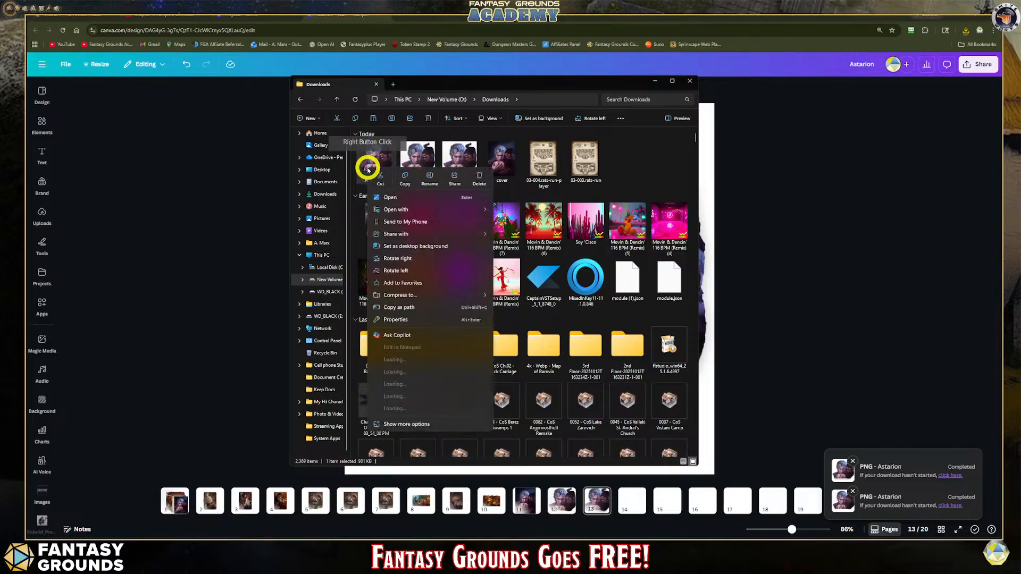
left_click(358, 187)
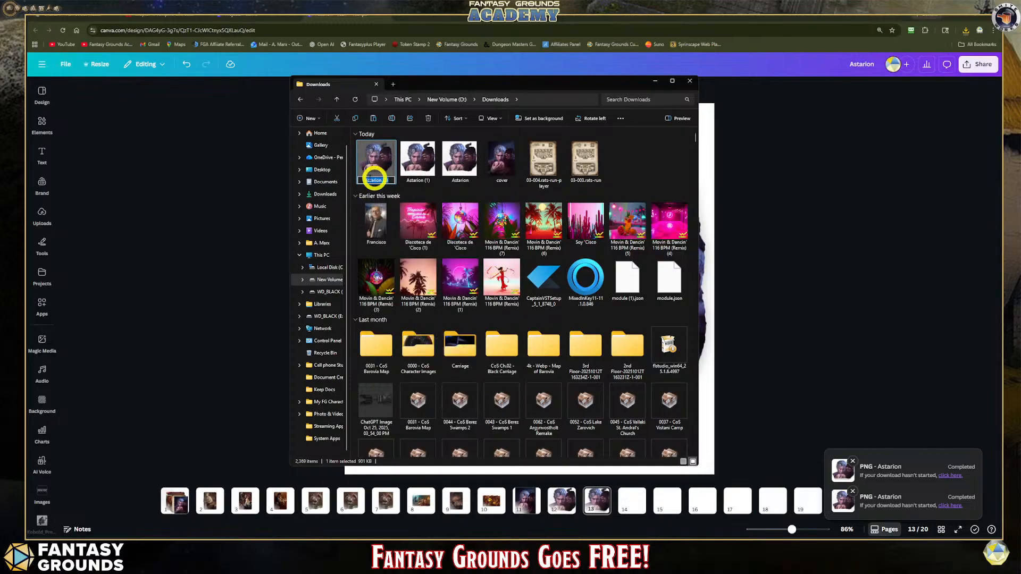
left_click(388, 182)
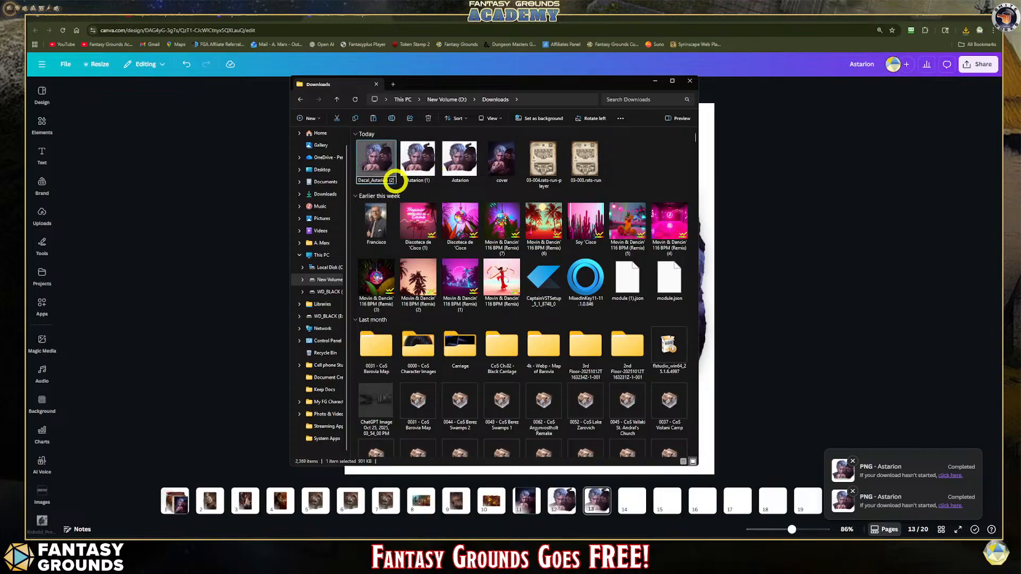
left_click(428, 195)
key("BackSpace")
key("BackSpace")
key("BackSpace")
key("BackSpace")
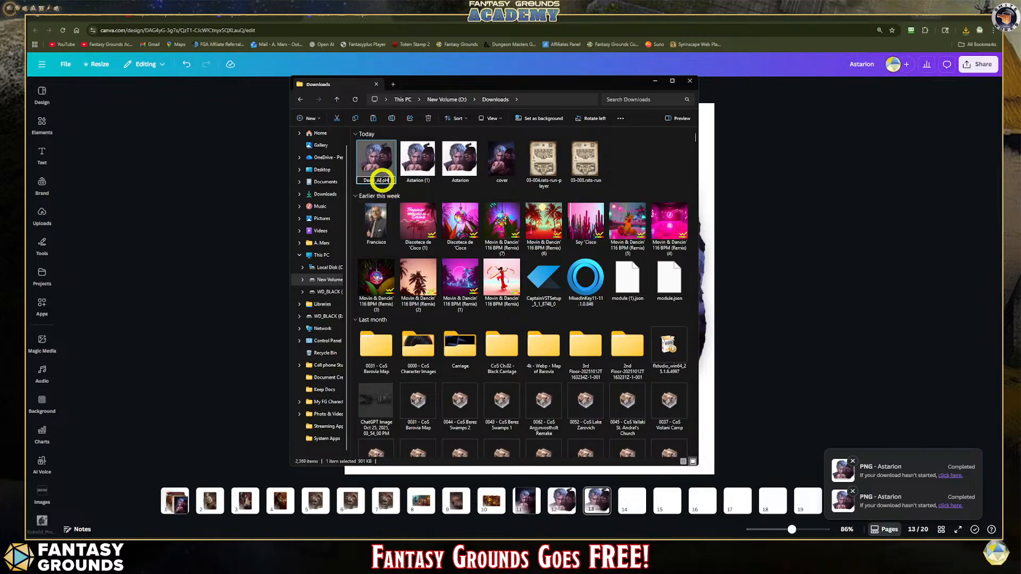
right_click(375, 164)
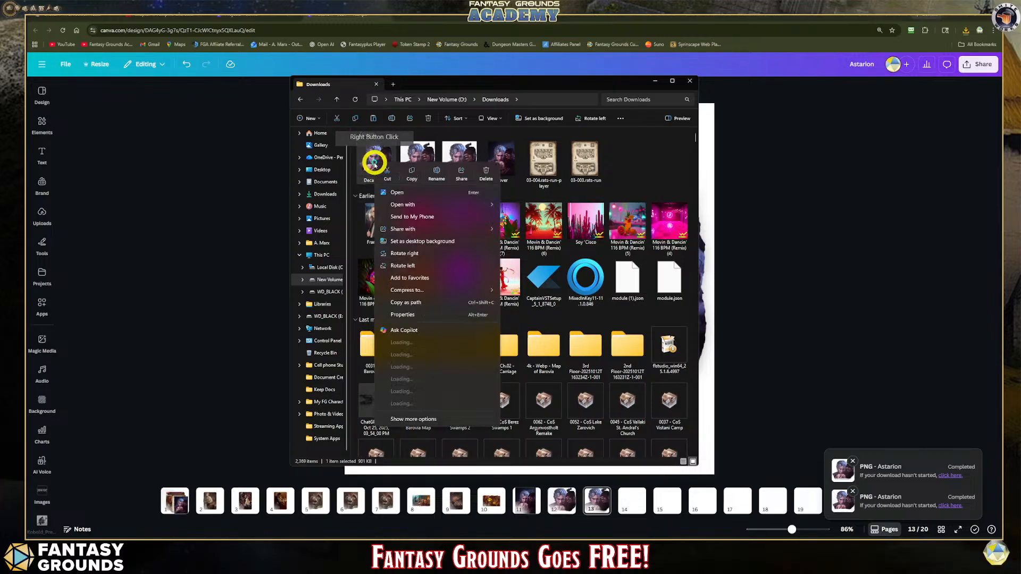
left_click(414, 179)
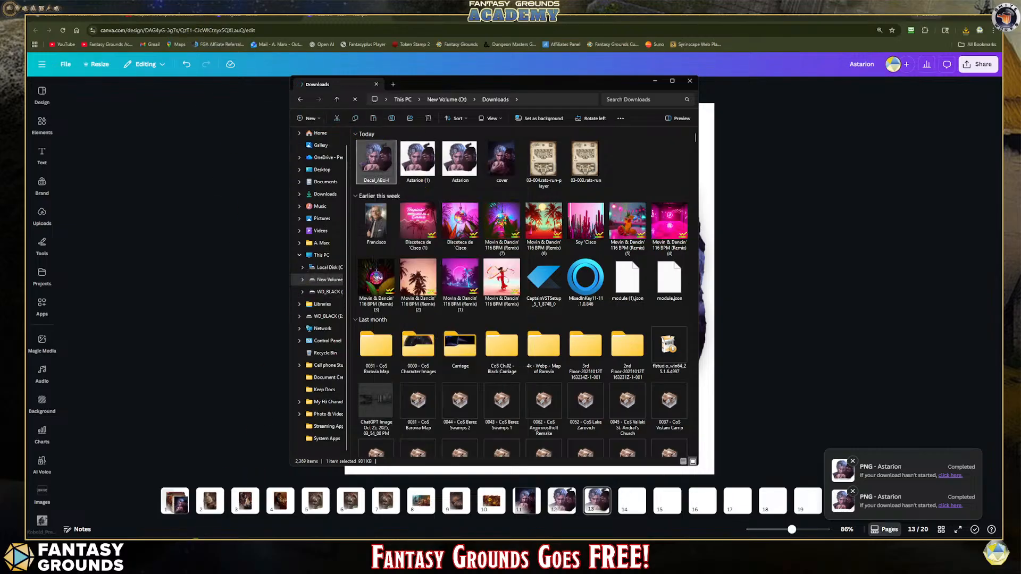
Step: Switch to Fantasy Grounds and move the Canva browser window out of its way
left_click(153, 538)
left_click(326, 435)
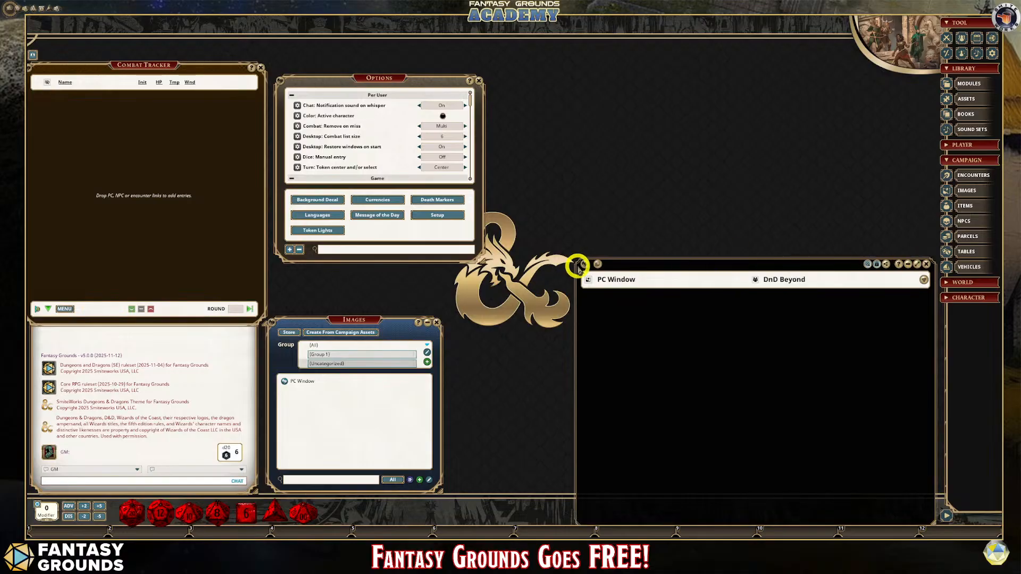
left_click(540, 504)
left_click_drag(541, 505, 562, 529)
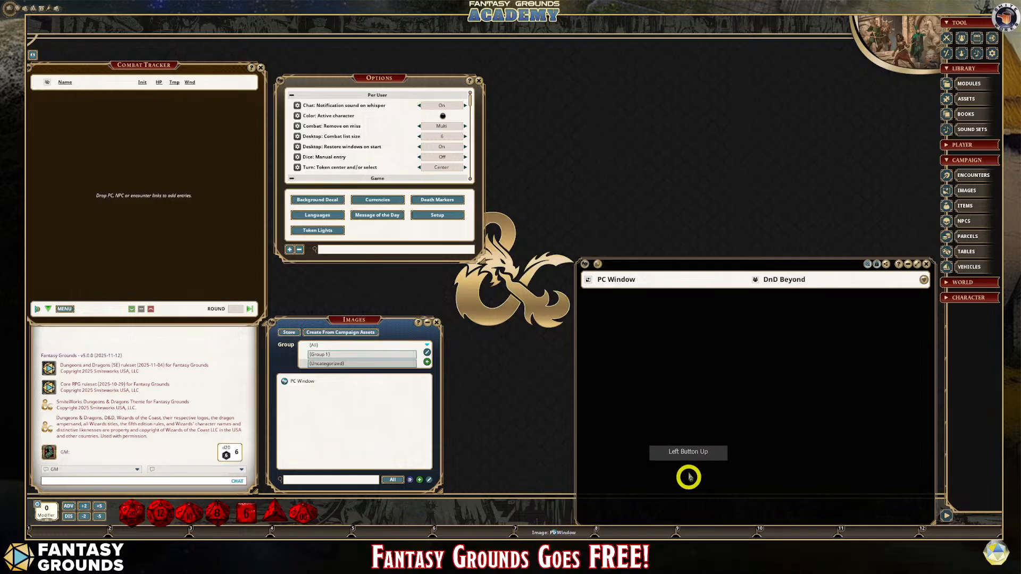
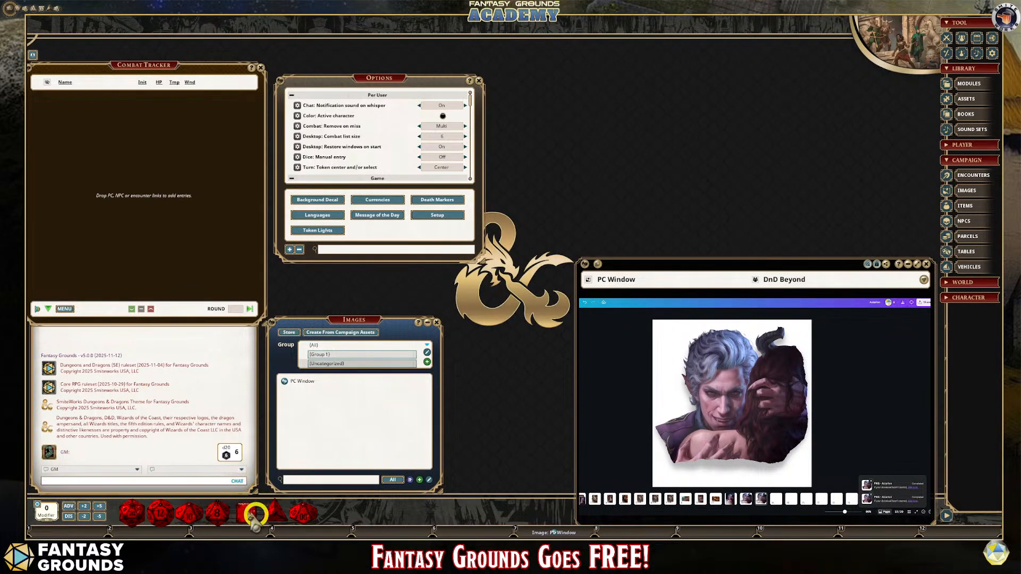
mouse_move(225, 546)
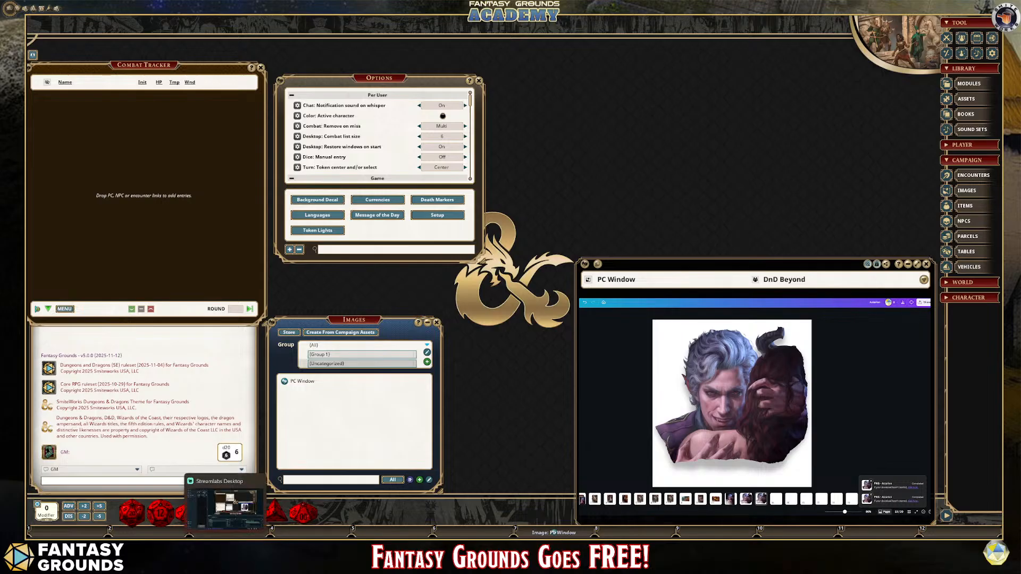
left_click(207, 544)
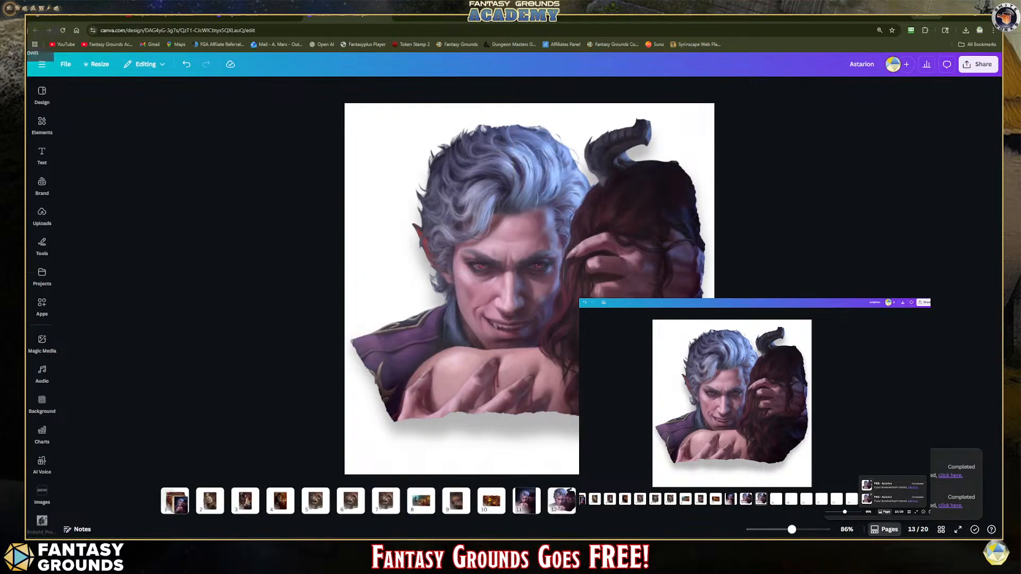
left_click_drag(638, 16, 638, 1)
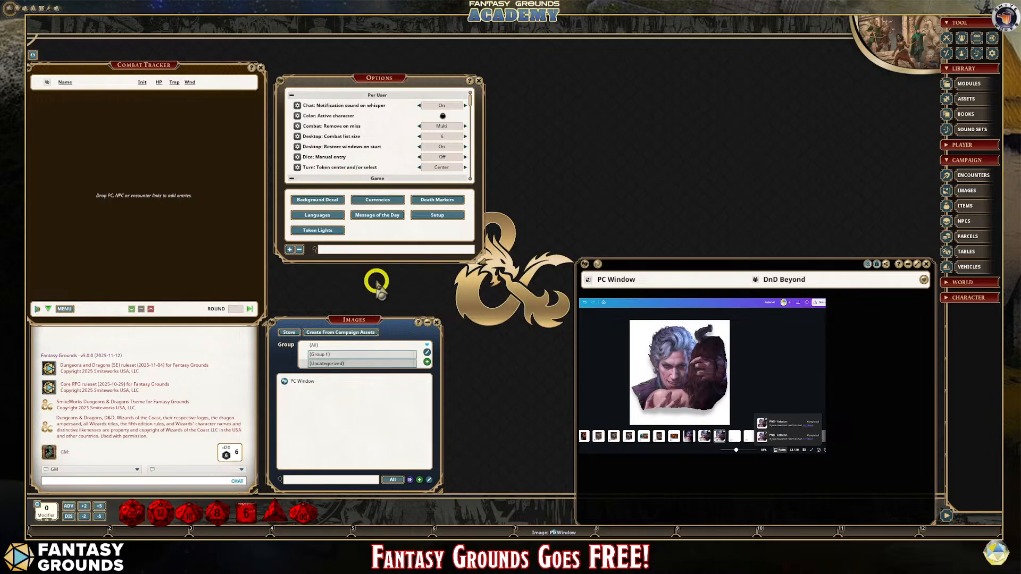
Step: Show only images in the Fantasy Grounds Assets window, move it beside Options, and open the campaign's images folder
left_click(966, 99)
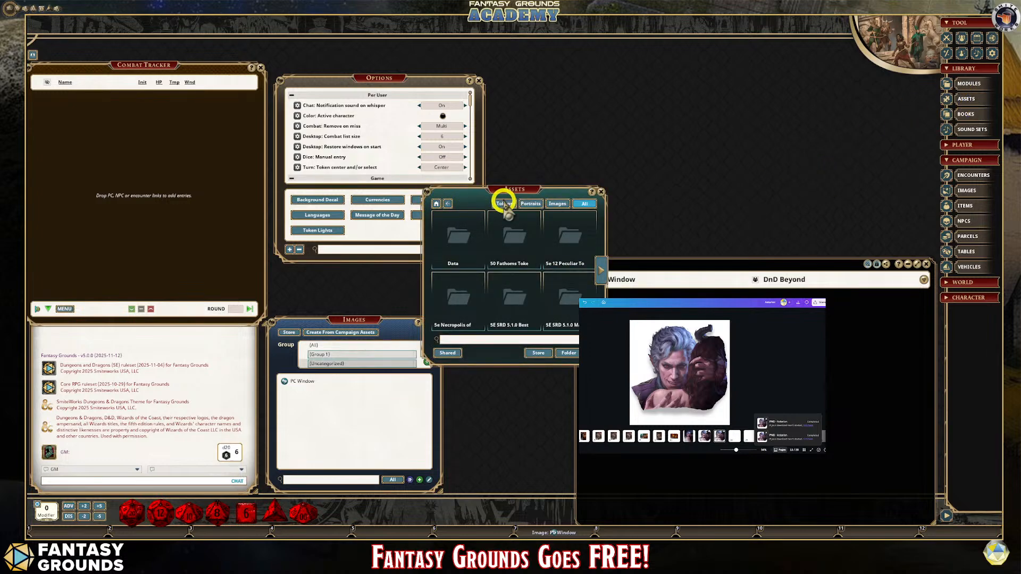
left_click(557, 204)
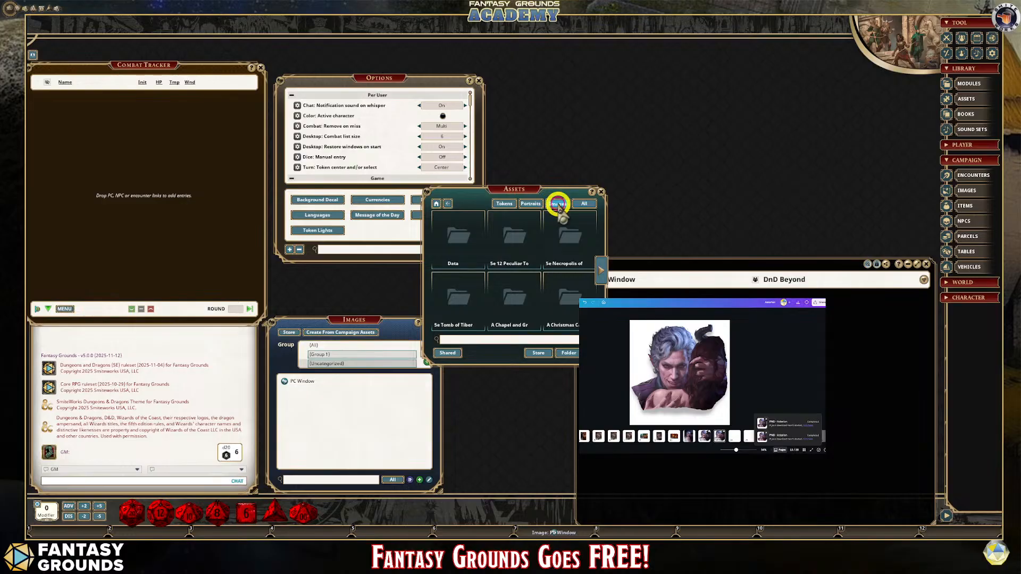
left_click_drag(530, 190, 612, 78)
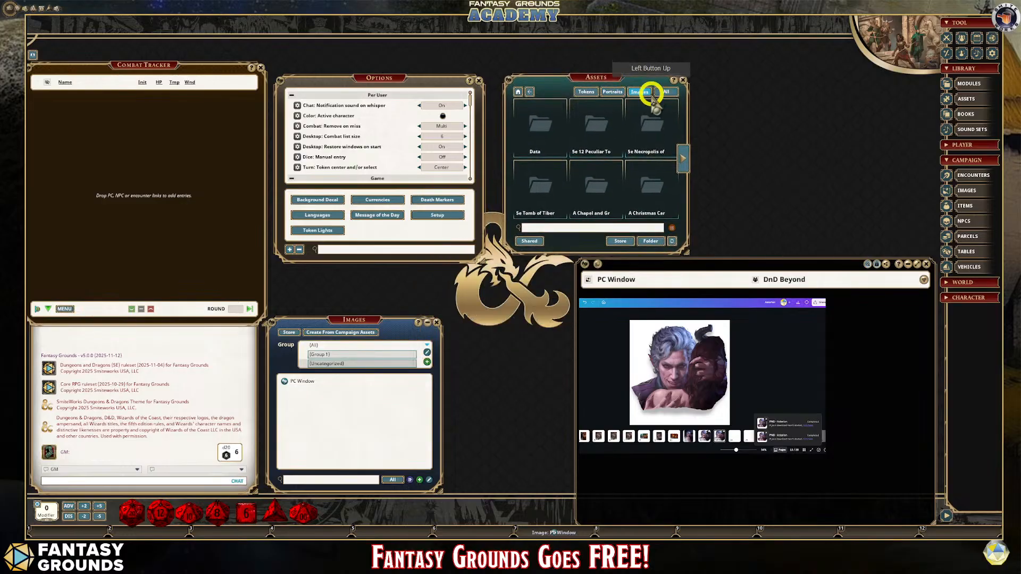
left_click(653, 241)
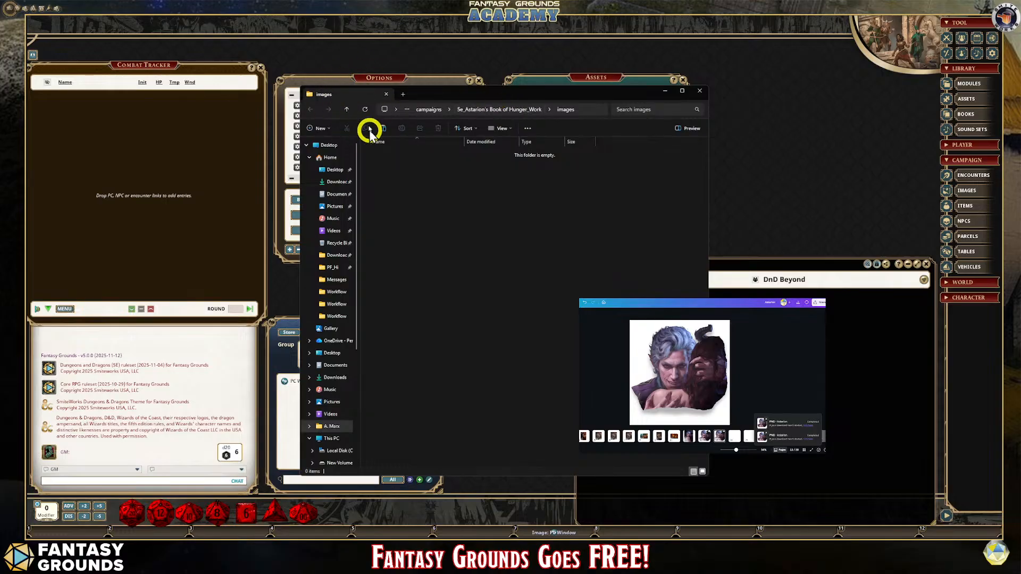
Step: Create a new folder named Art inside the campaign's images folder
left_click(442, 176)
right_click(443, 176)
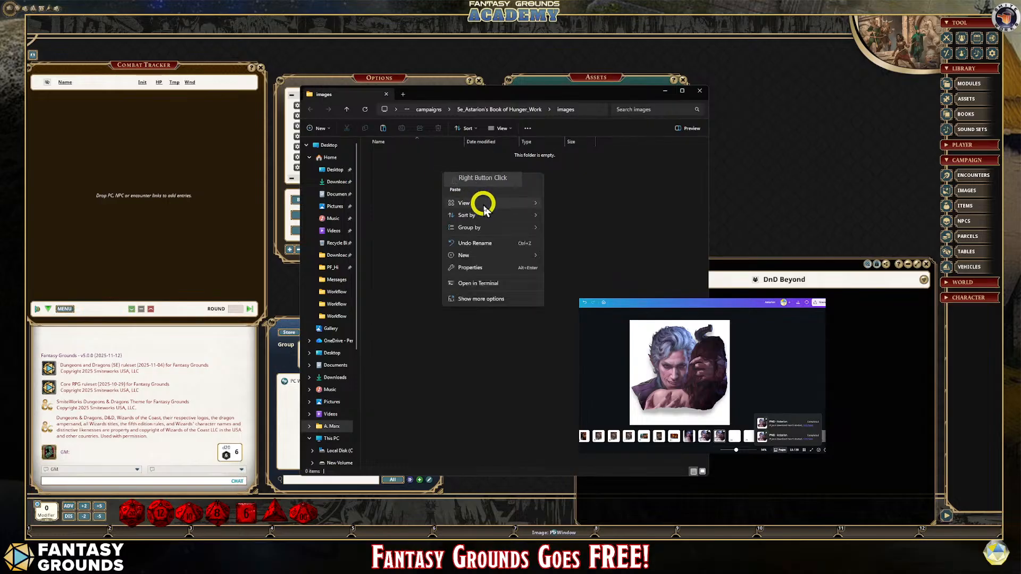
mouse_move(488, 259)
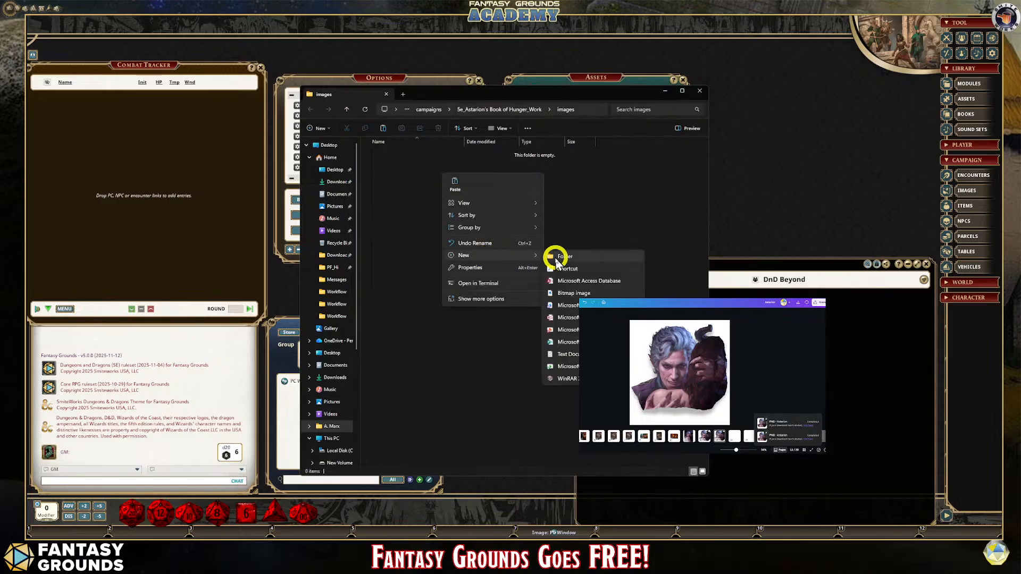
left_click(558, 256)
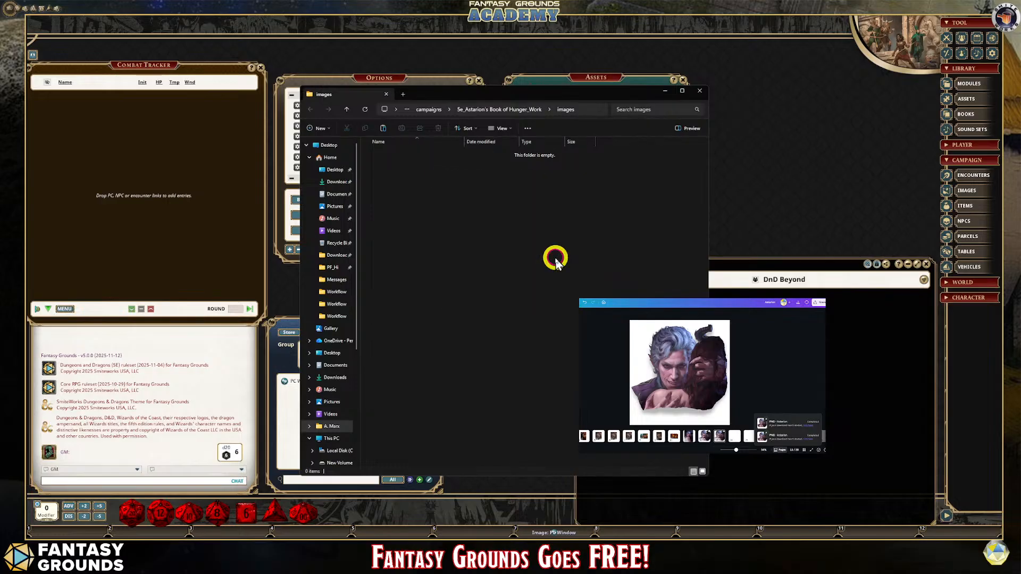
left_click(468, 194)
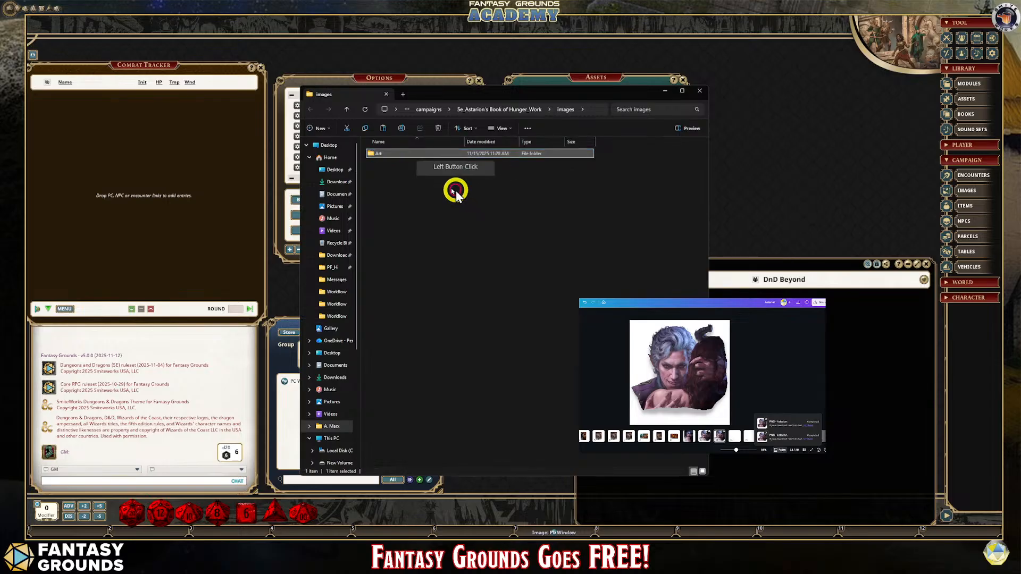
Step: Paste the Decal_ABoH file into the Art folder and close the file window
double_click(379, 154)
right_click(416, 170)
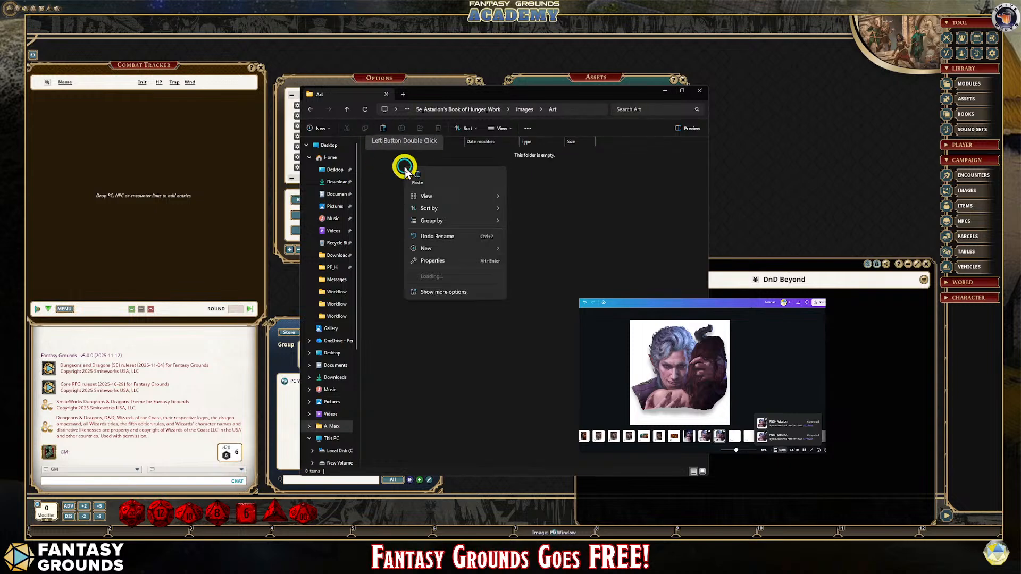
left_click(433, 182)
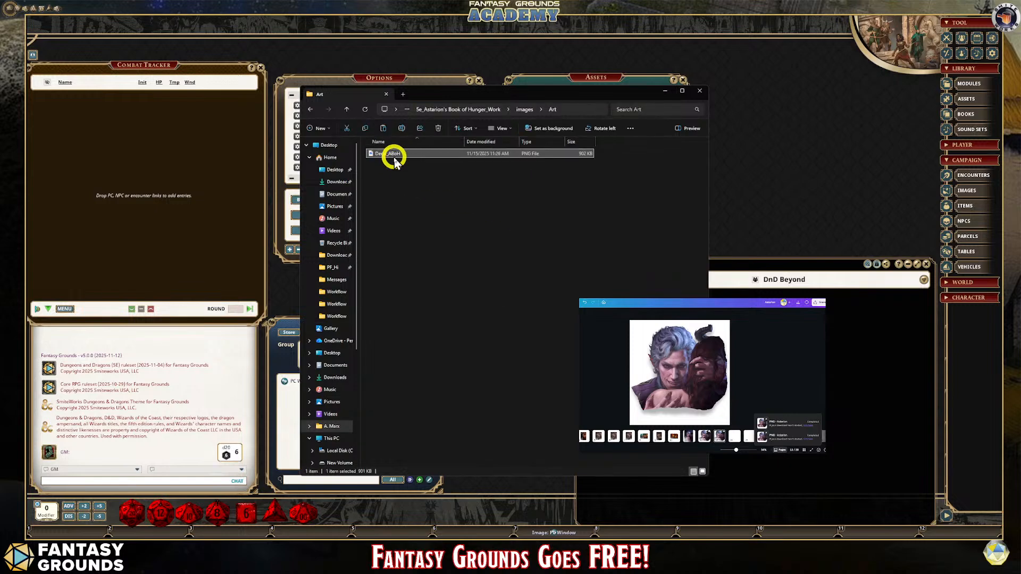
left_click(700, 91)
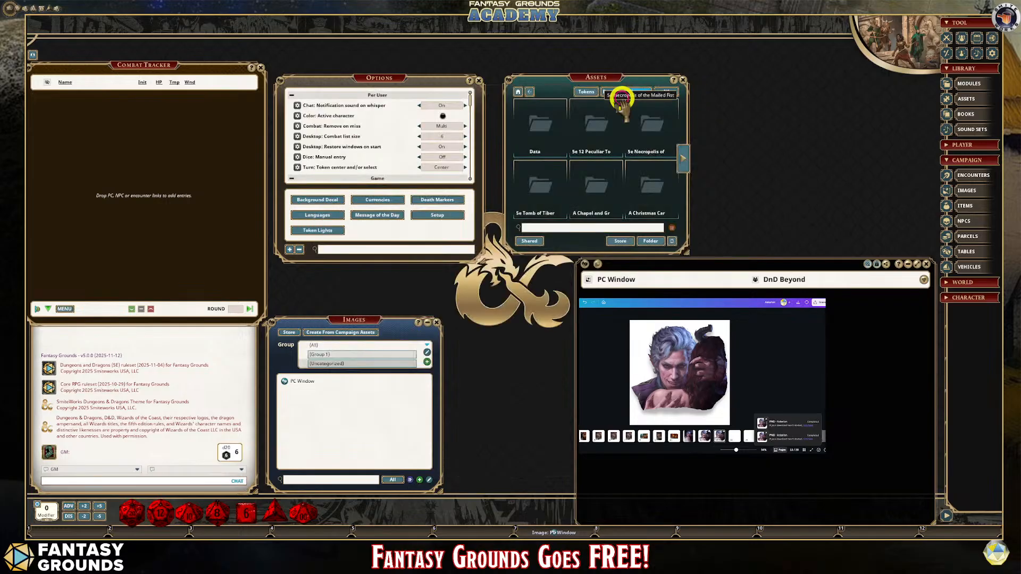
Step: Refresh the Fantasy Grounds image assets and open the Campaign folder
left_click(589, 121)
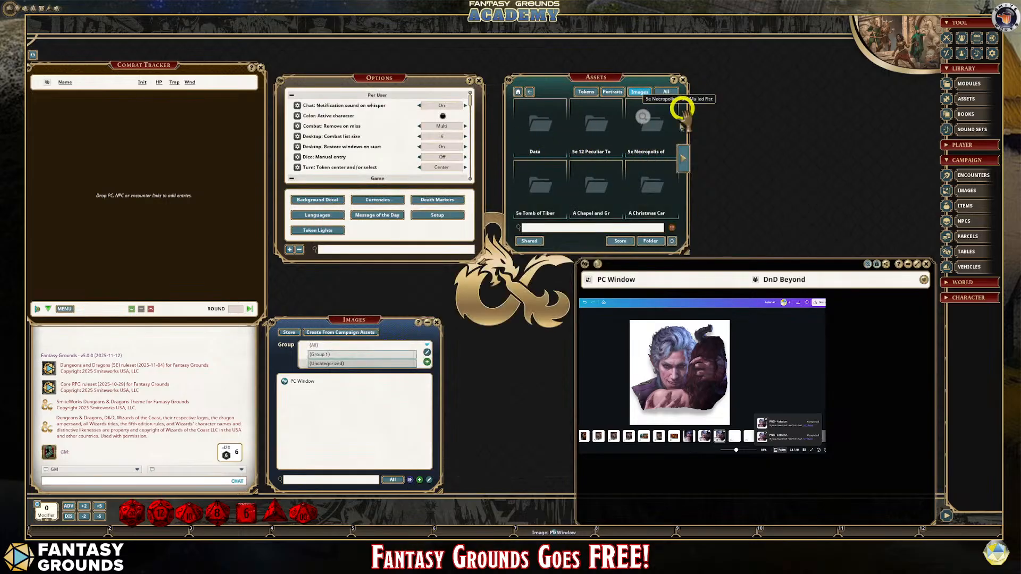
left_click(673, 242)
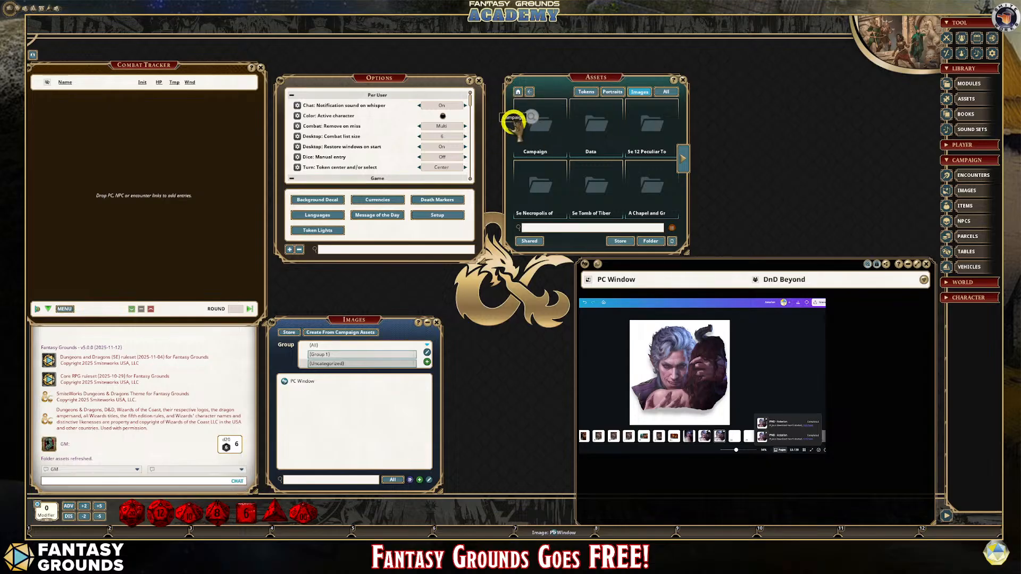
left_click(541, 123)
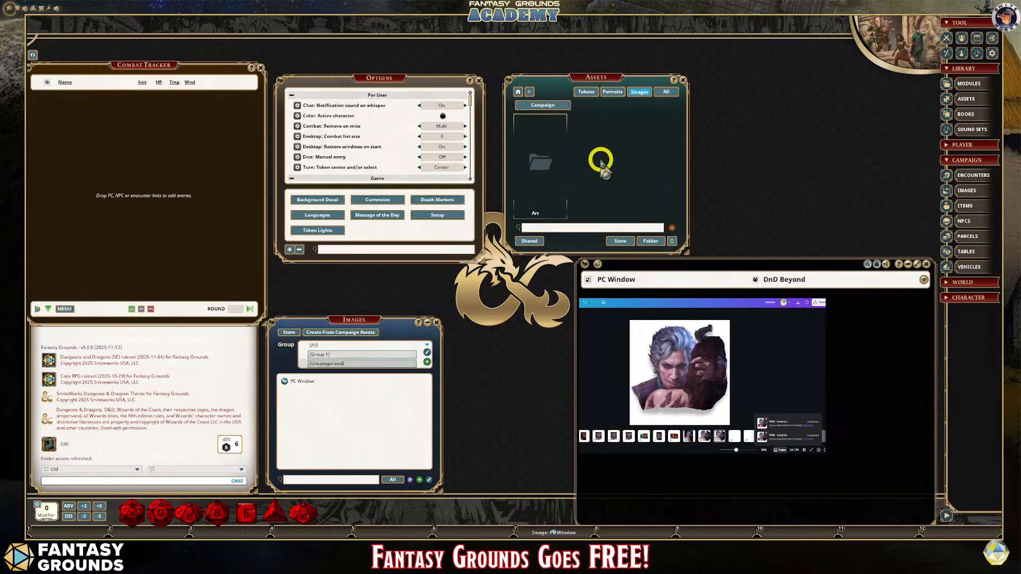
Step: Open the Art folder in Assets, preview Decal_ABoH.png, and move the preview over the Assets window
left_click(538, 164)
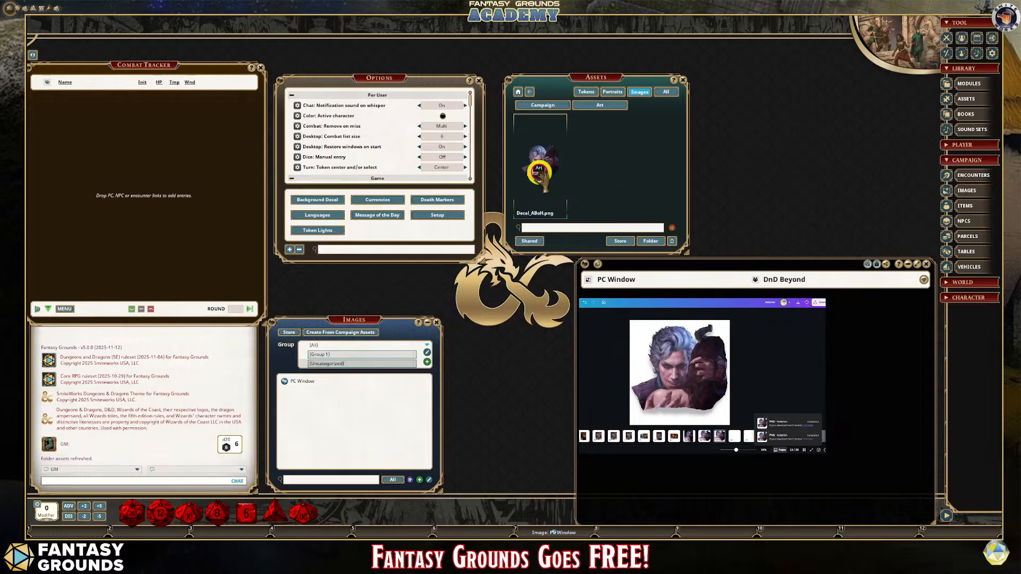
left_click(539, 160)
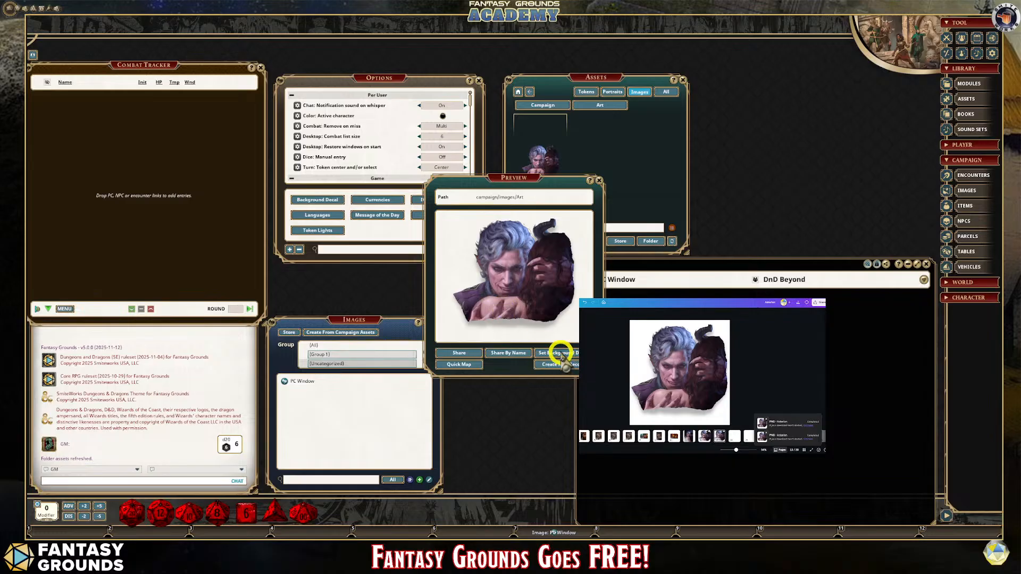
left_click_drag(480, 179, 576, 91)
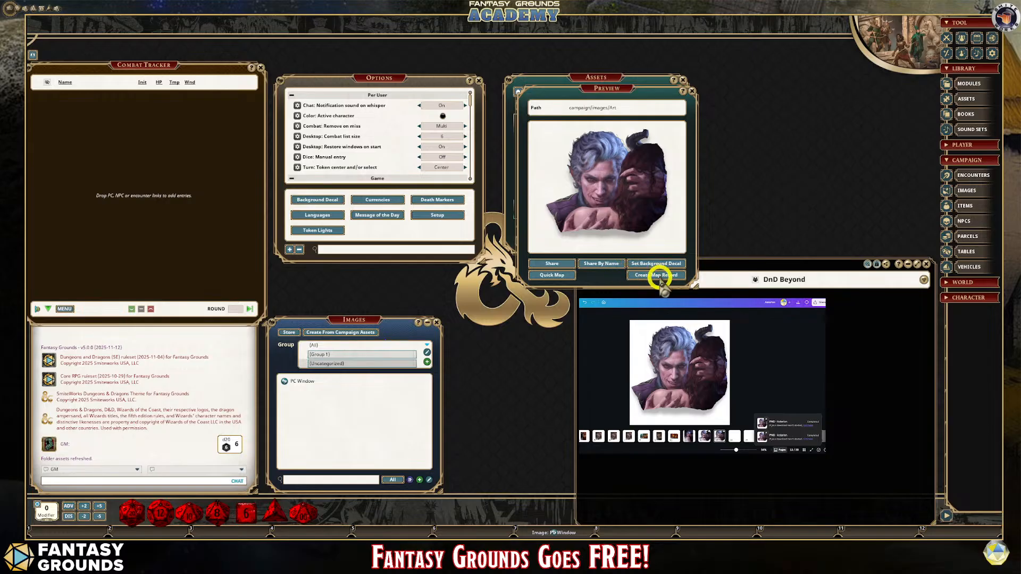
Step: Add another group to the group list of the Images window
left_click(350, 363)
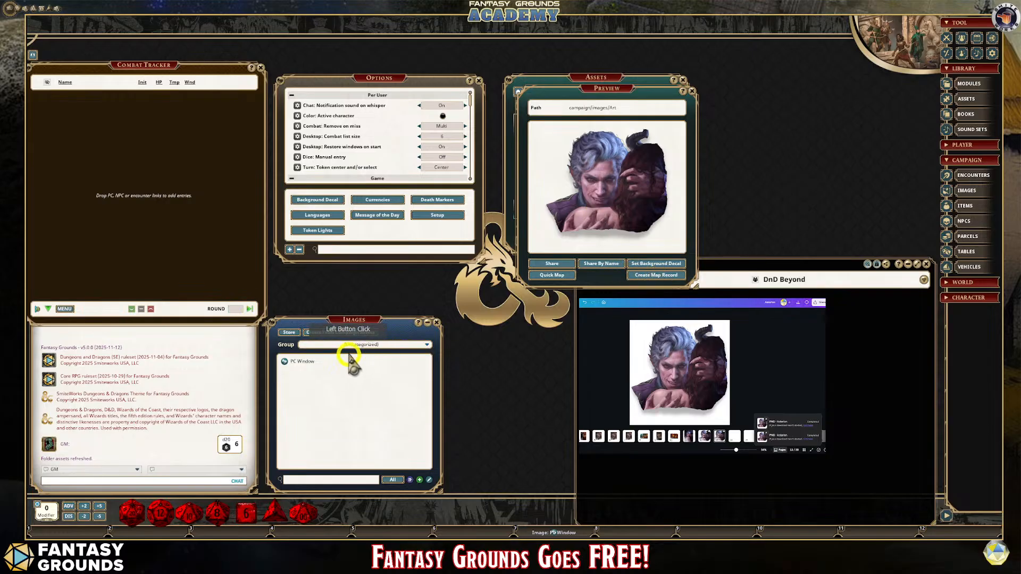
left_click(420, 345)
left_click(428, 353)
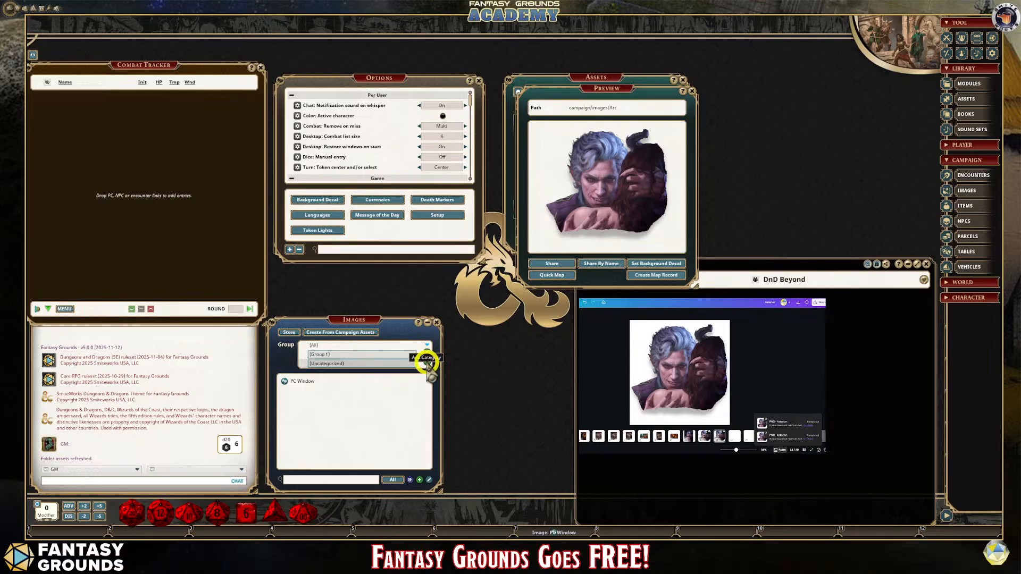
left_click(426, 361)
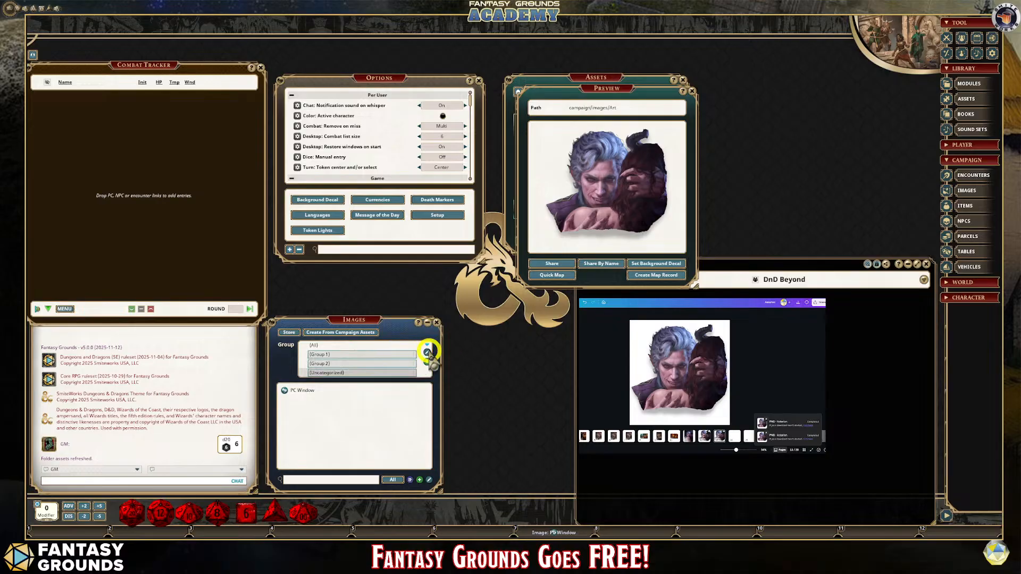
Step: Rename Group 1 in the Images window as ABoH Art and finish editing the group list
left_click(429, 352)
left_click_drag(337, 355, 301, 350)
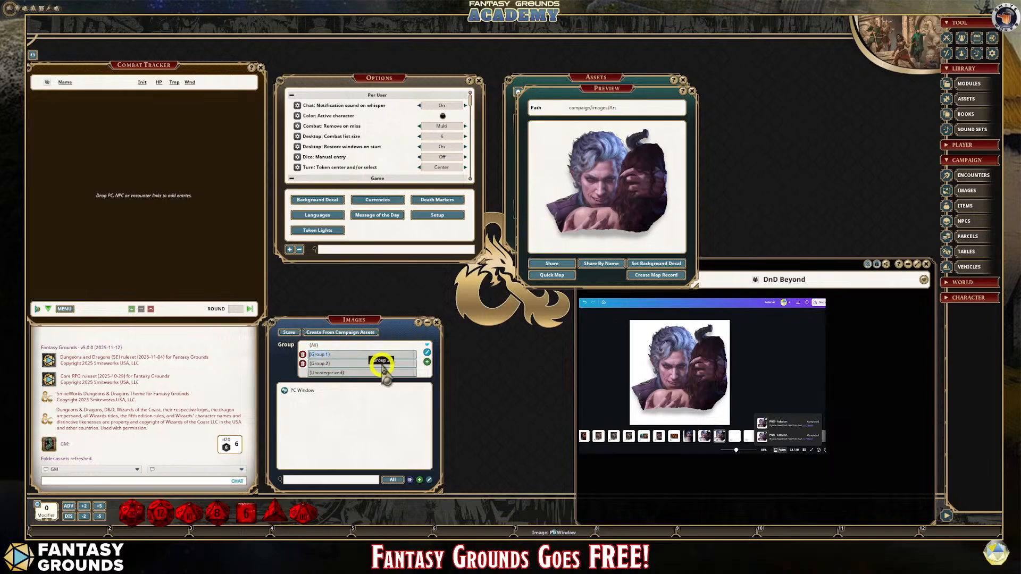
key("shift")
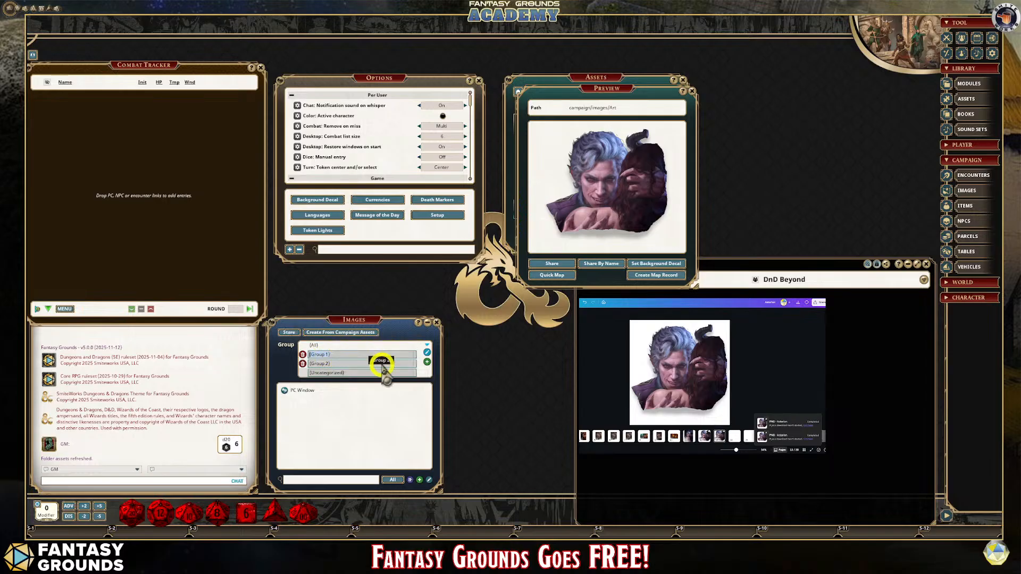
type("A")
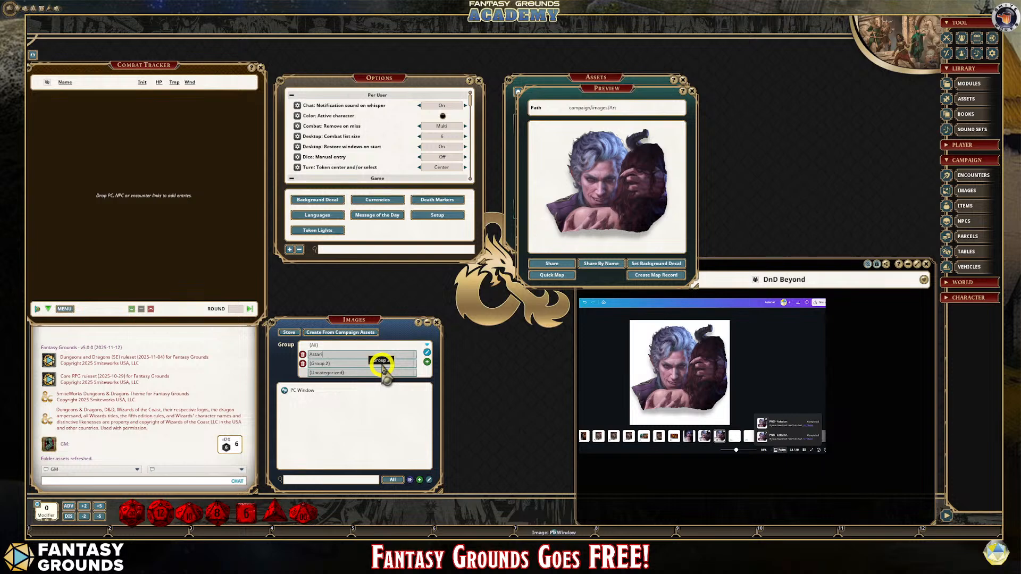
key("shift")
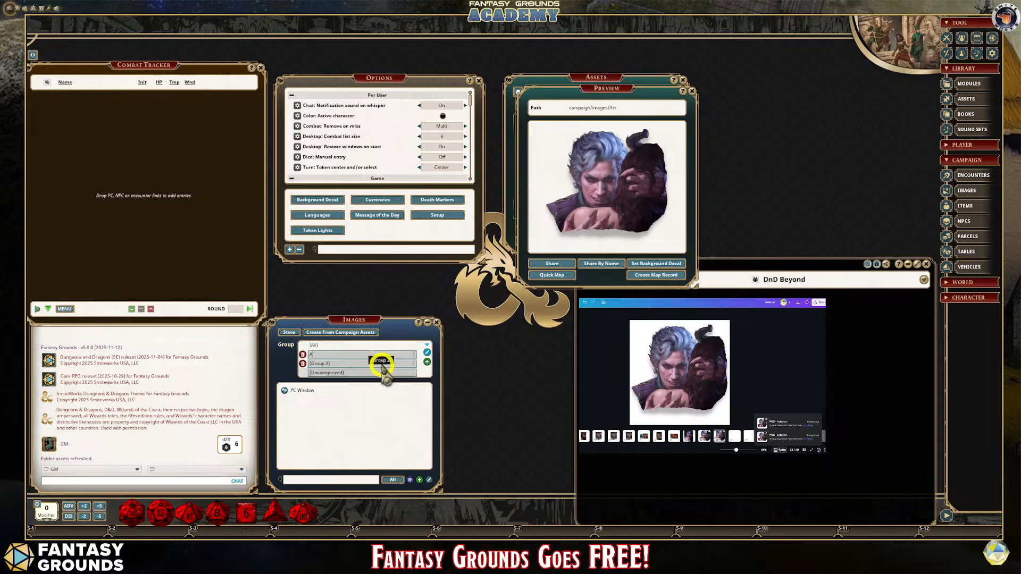
type("o")
type("H")
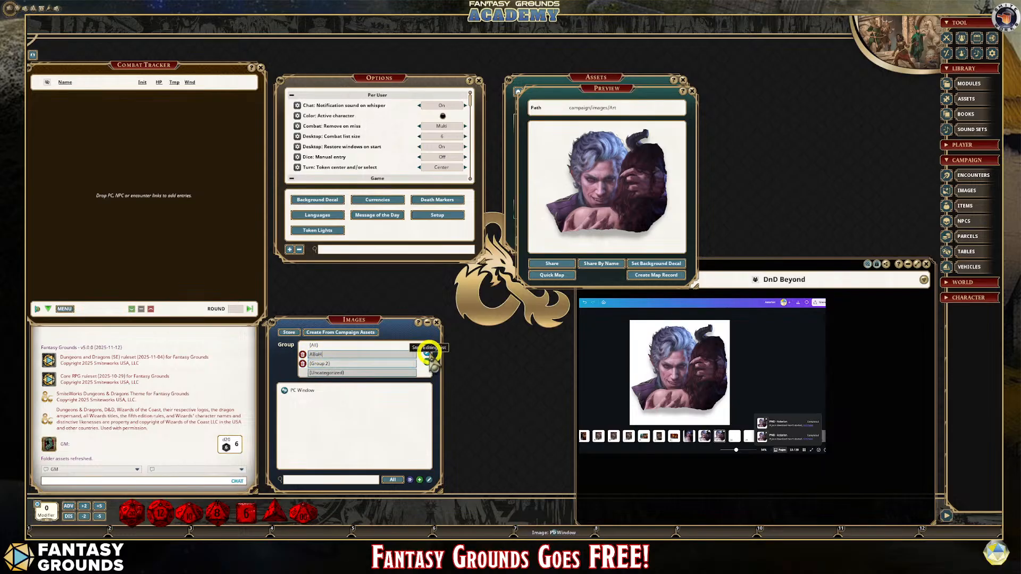
left_click_drag(374, 363, 379, 372)
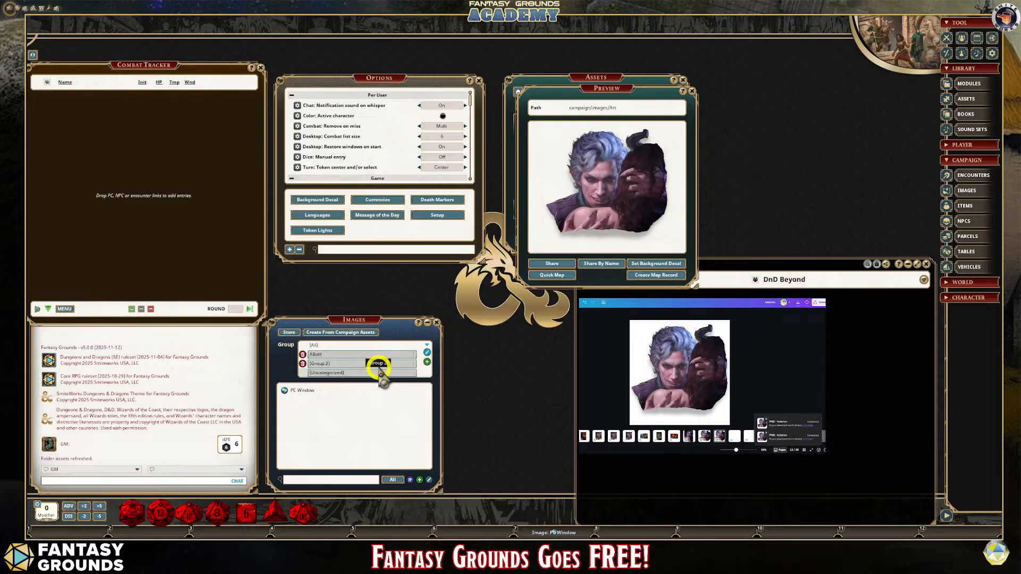
type("Art")
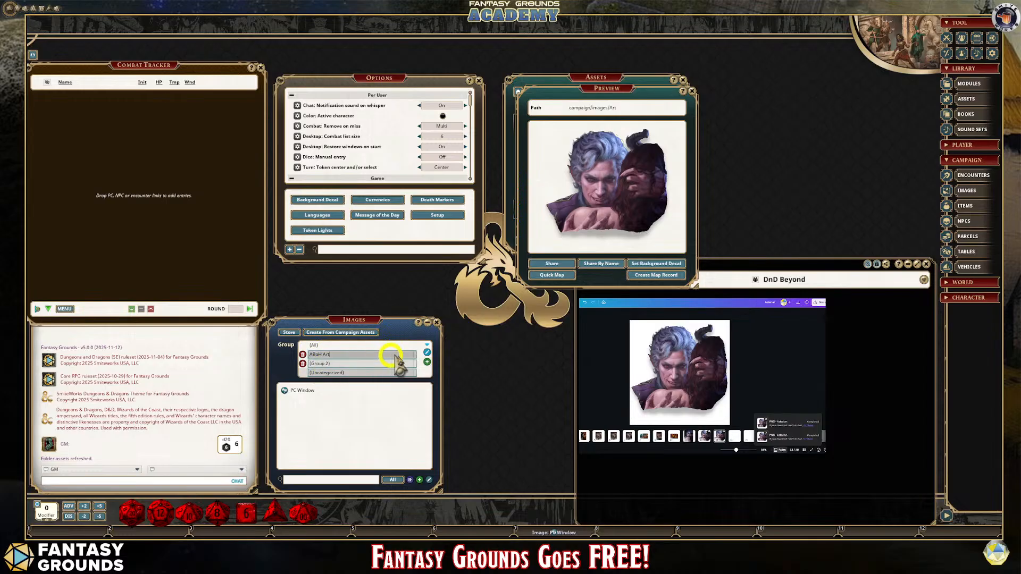
left_click(429, 352)
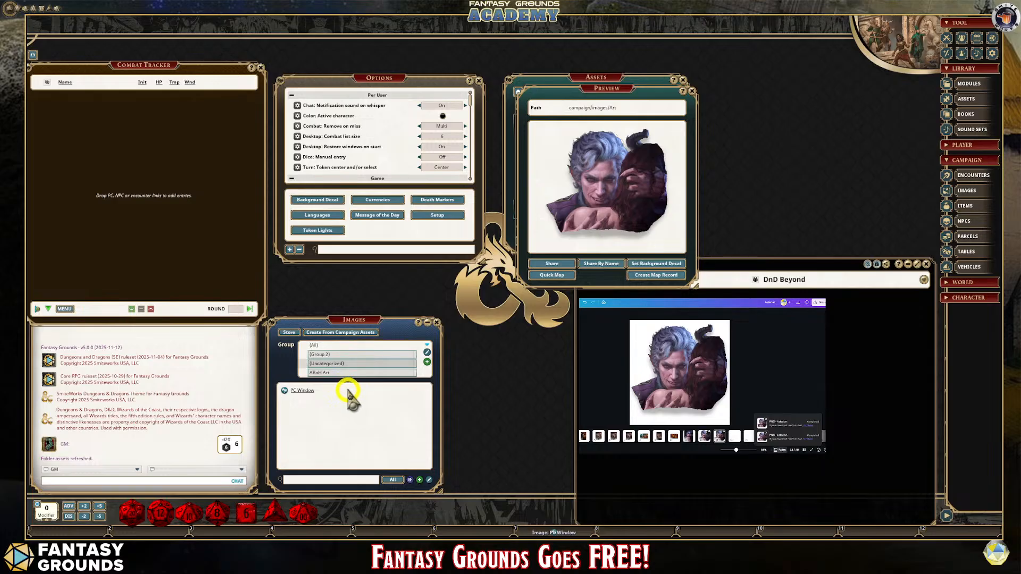
Step: Show the ABoH Art group and create a map record in it from the previewed decal image
left_click(325, 373)
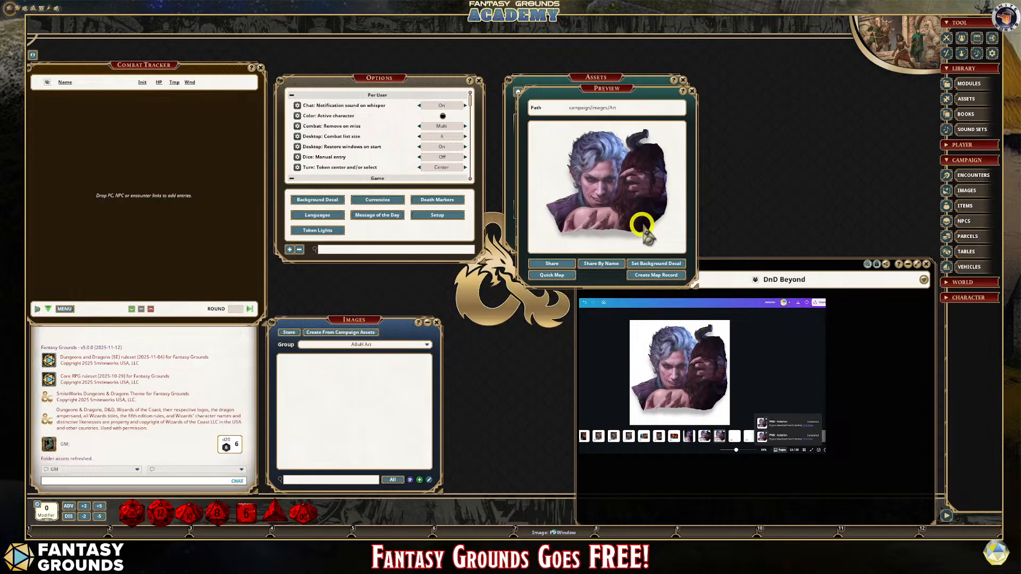
left_click(654, 275)
left_click_drag(484, 170, 561, 165)
left_click(298, 366)
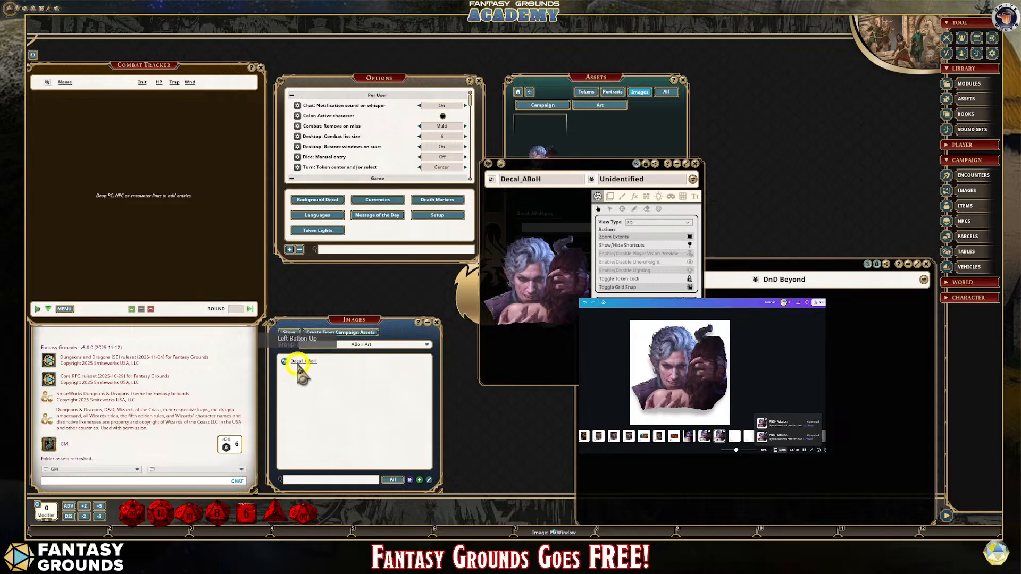
Step: Enlarge the Decal_ABoH image window, inspect the artwork up close, and close the window
left_click_drag(629, 165, 553, 59)
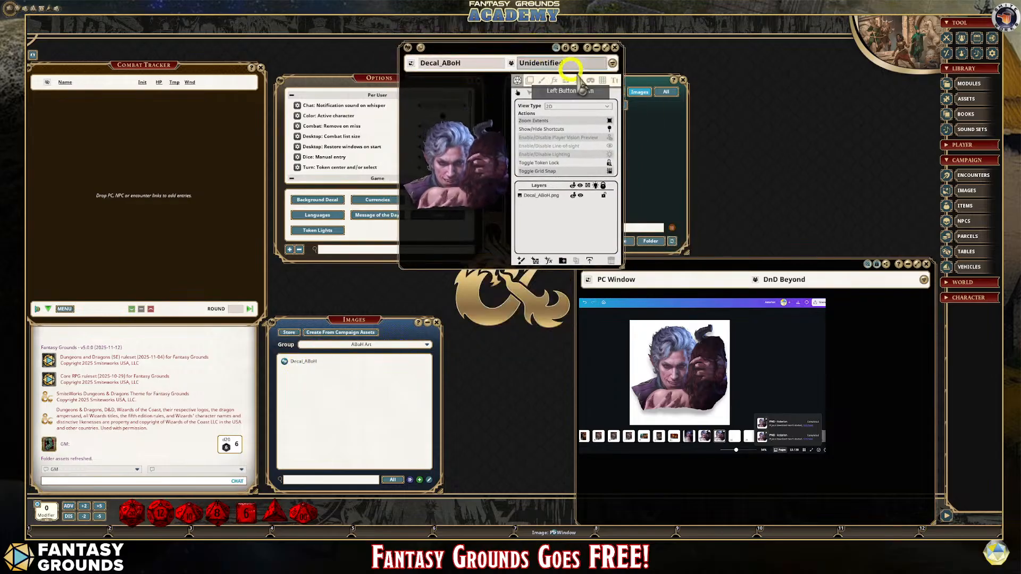
left_click_drag(620, 263, 865, 465)
scroll(605, 291, "up", 5)
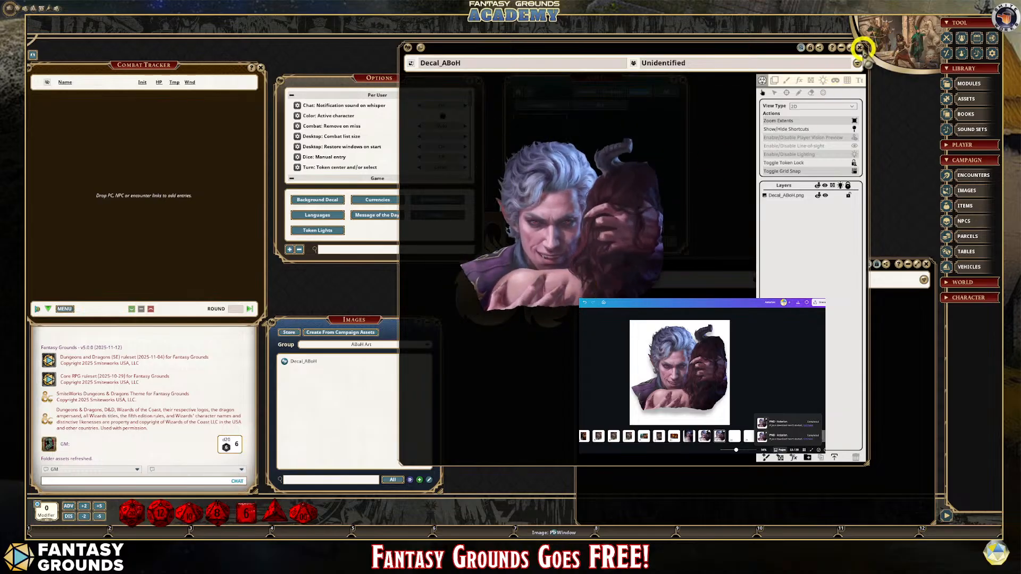
left_click(860, 48)
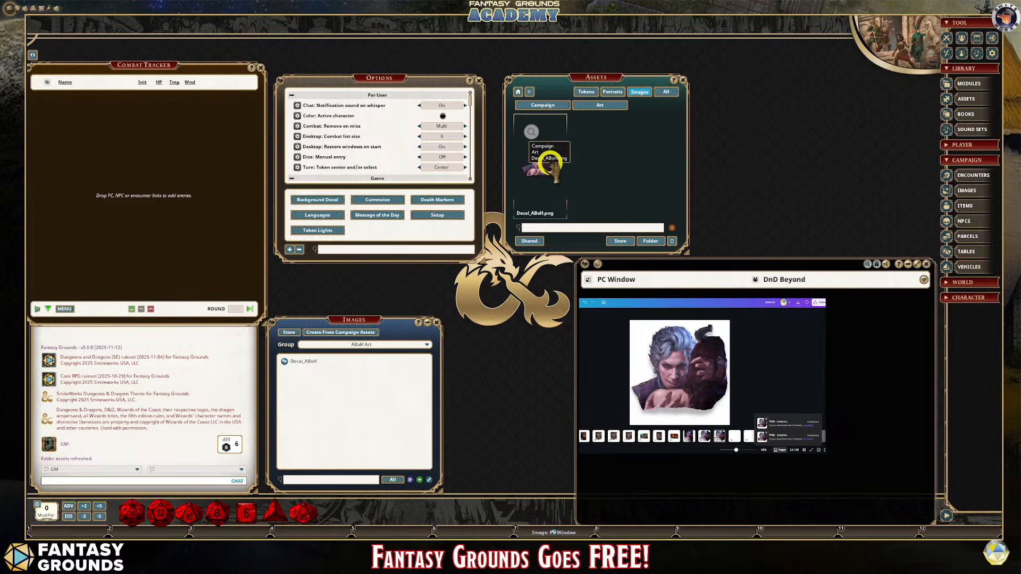
Step: Close the Assets window, reopen Options, and move it over the Combat Tracker's edge
left_click(683, 80)
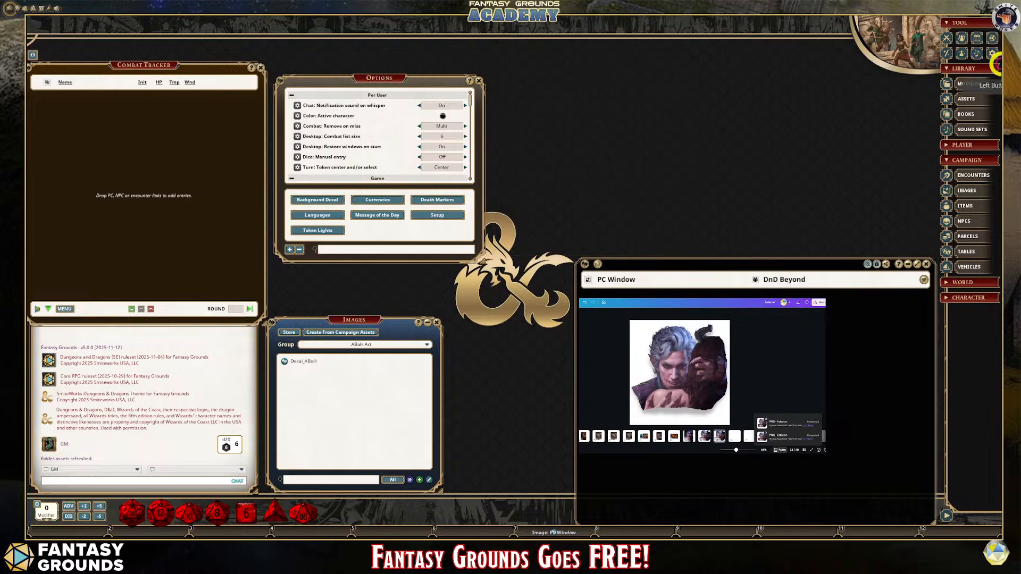
left_click(992, 52)
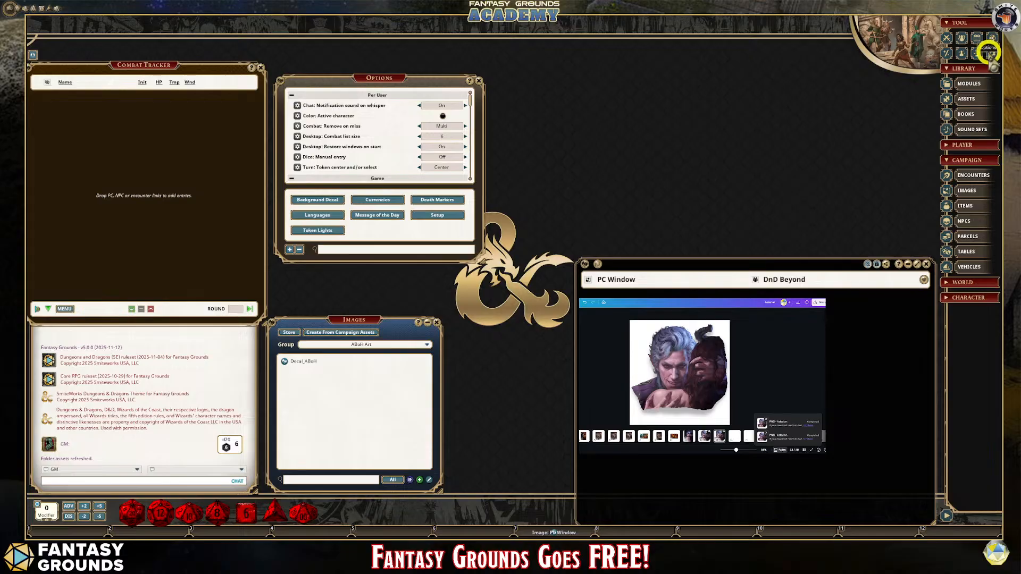
left_click(990, 52)
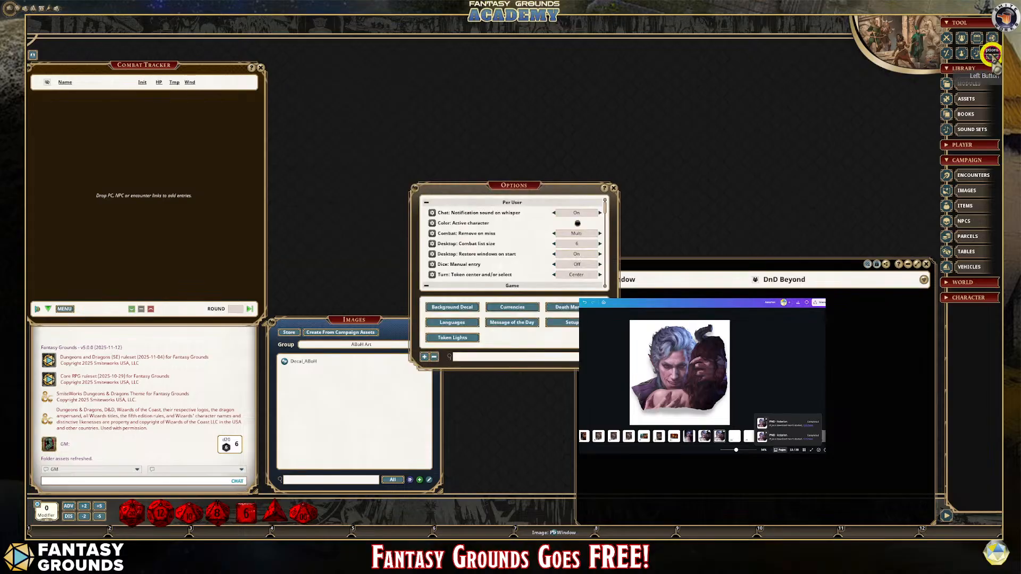
left_click(990, 53)
left_click_drag(513, 187, 298, 136)
scroll(353, 218, "down", 1)
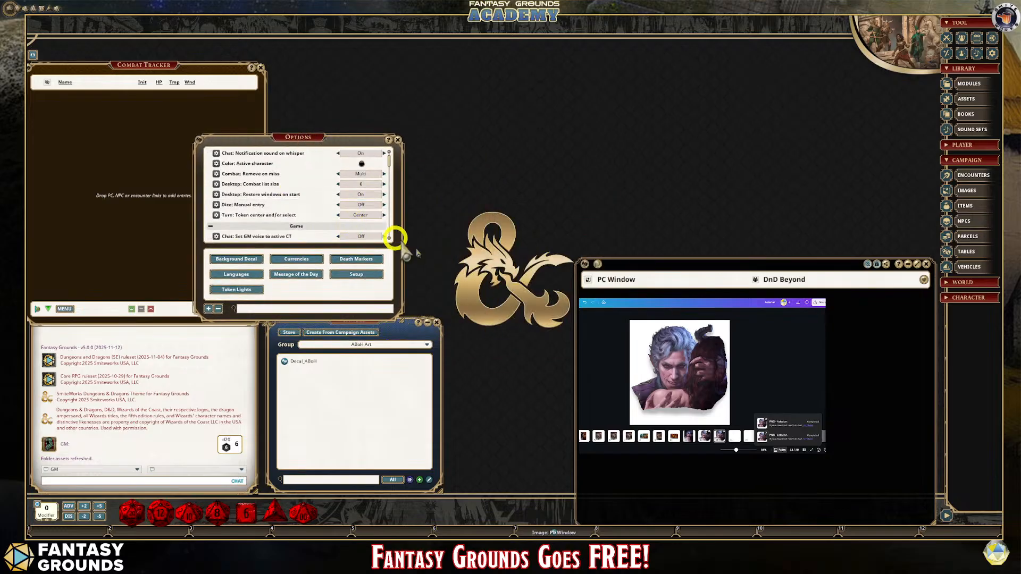
Step: Set the background to the empty decal, and close the decal selection and Options windows
left_click(244, 258)
left_click_drag(497, 182, 299, 101)
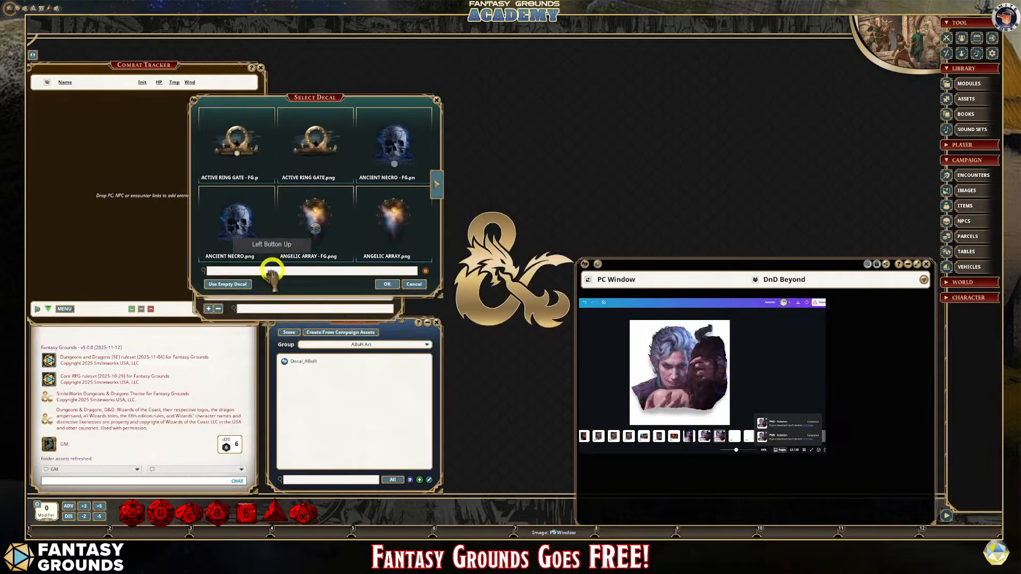
left_click(240, 286)
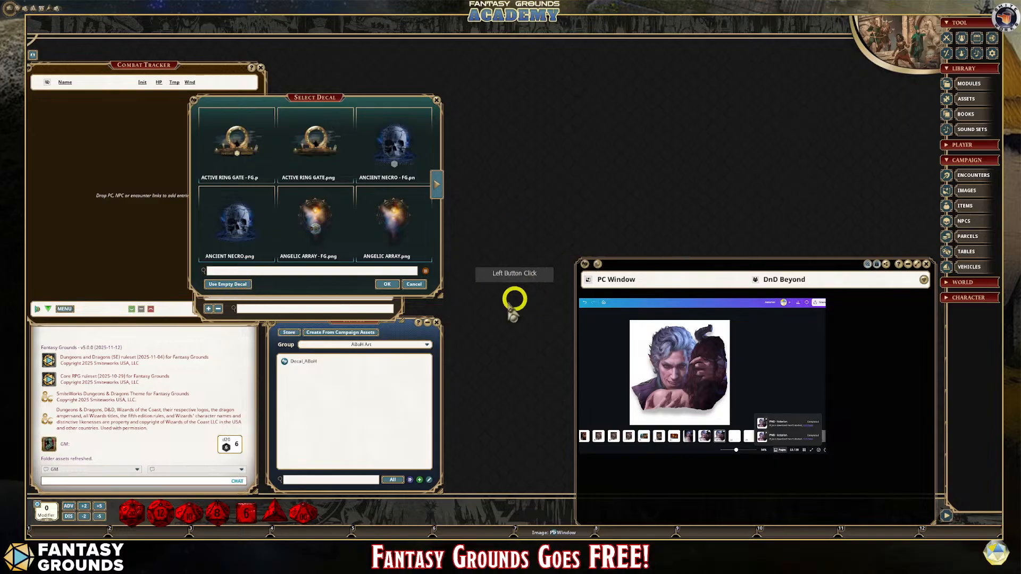
left_click(437, 99)
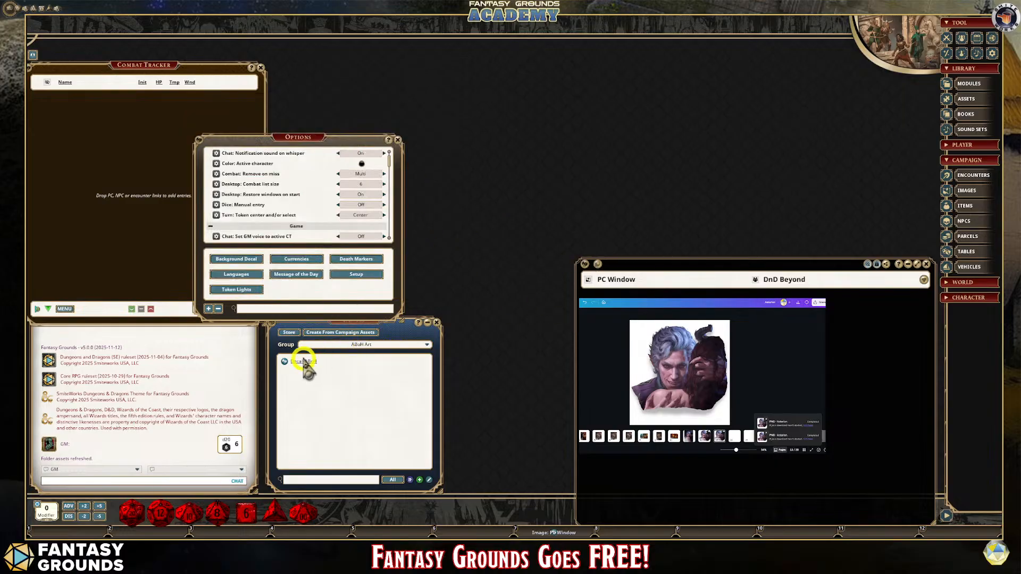
left_click(397, 140)
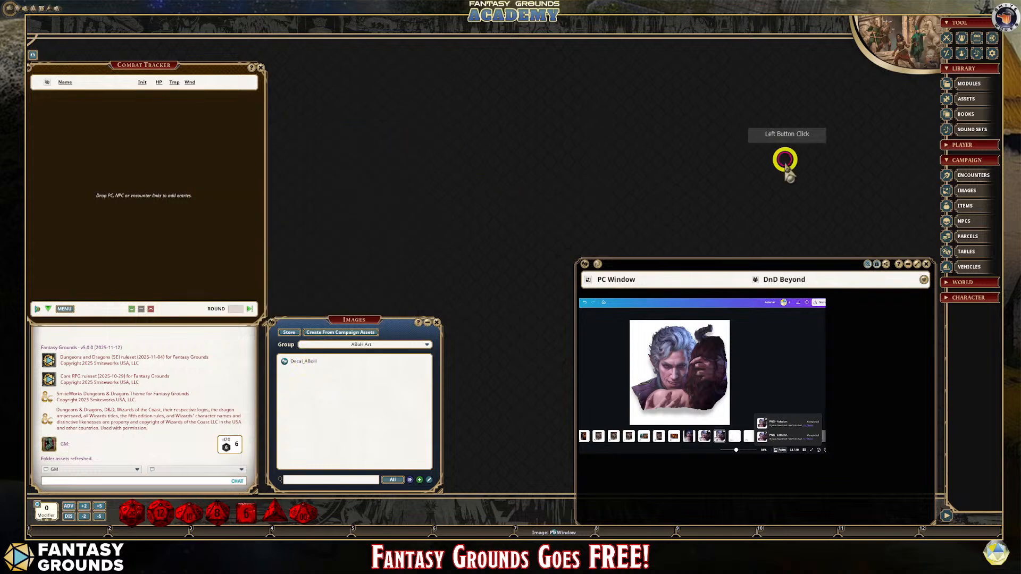
Step: Set Decal_ABoH.png from the campaign's Art folder as the background decal, and close the Images and Assets windows
left_click(971, 99)
left_click(554, 136)
left_click(545, 170)
left_click(539, 158)
left_click(502, 214)
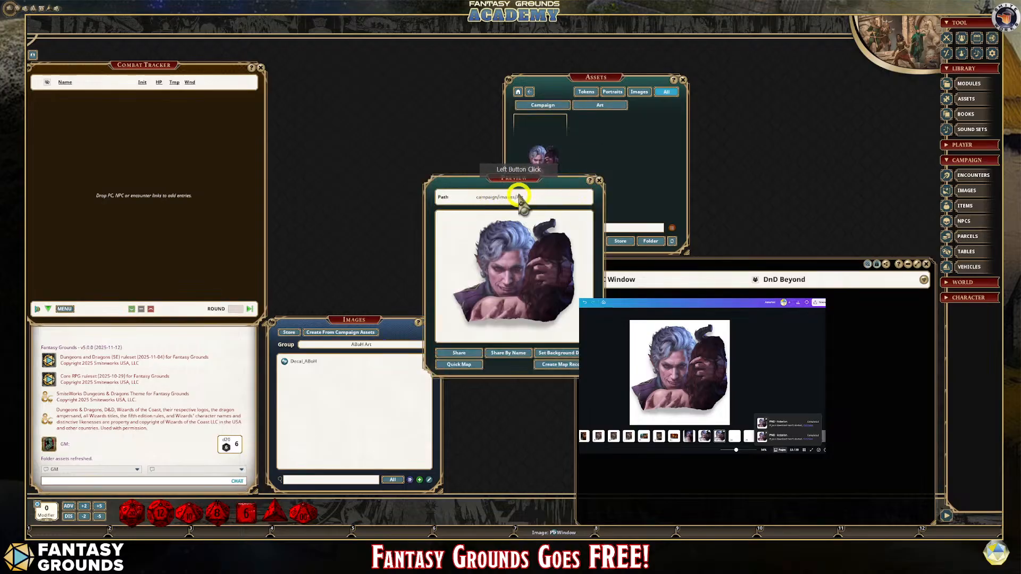
left_click(553, 353)
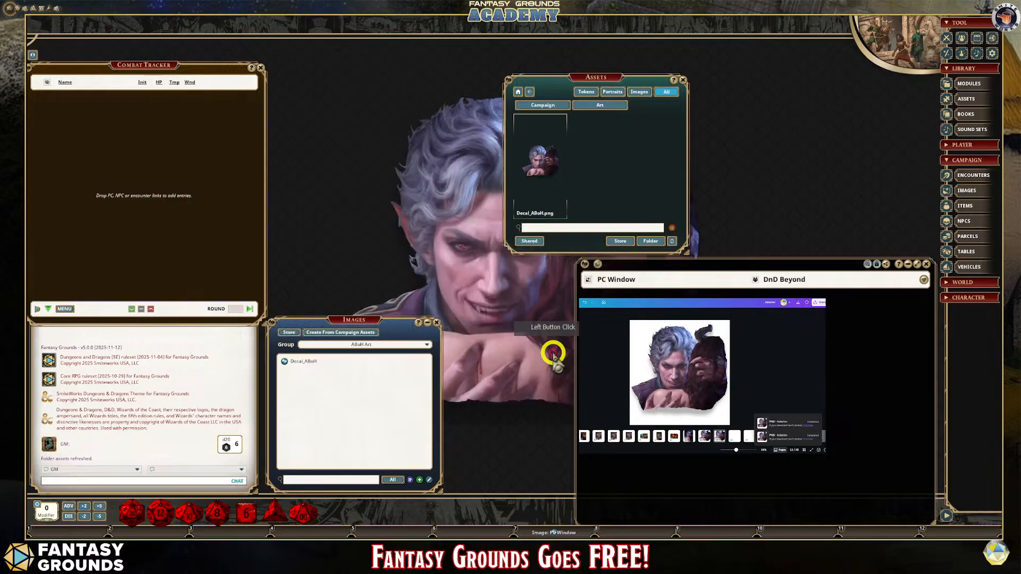
left_click(436, 325)
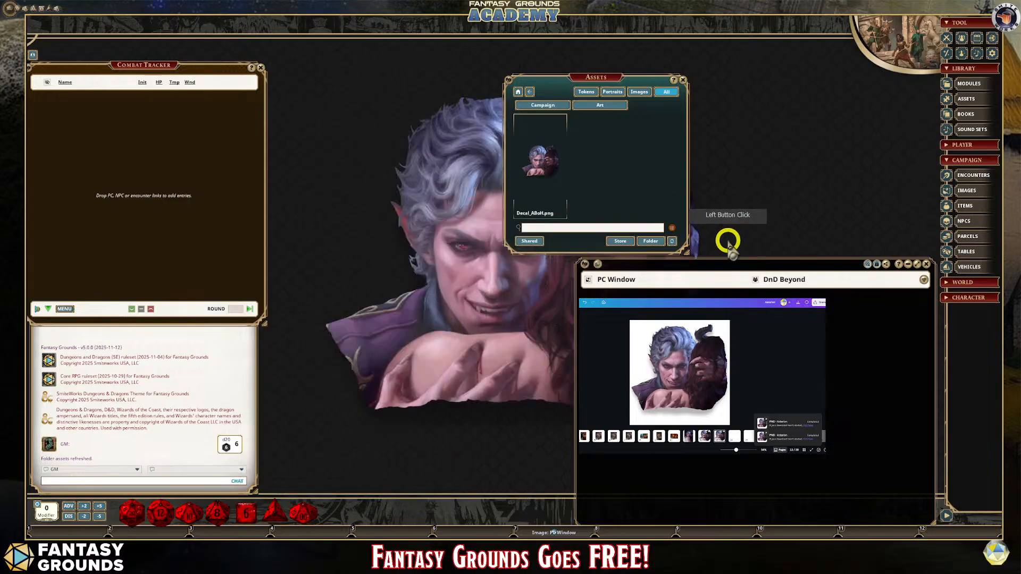
left_click(685, 85)
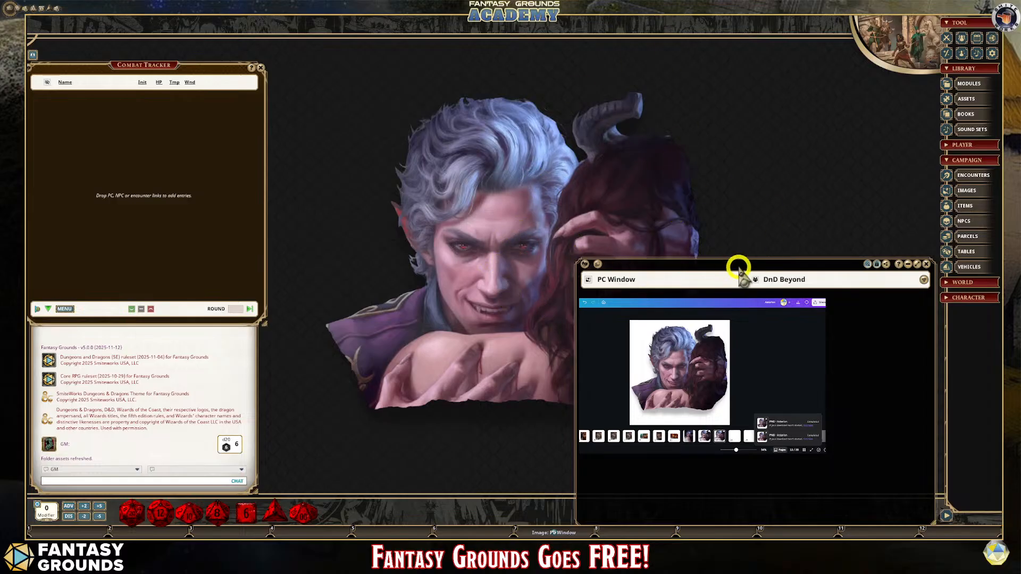
Step: Move the PC Window aside to examine the background decal, and bring it back near its original place
left_click_drag(740, 266, 860, 394)
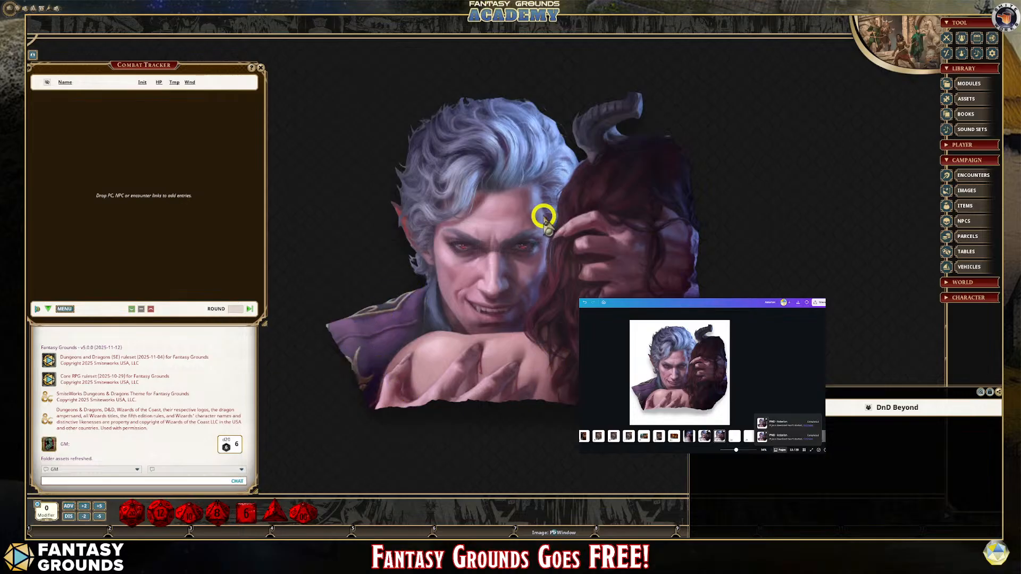
left_click_drag(782, 391, 500, 246)
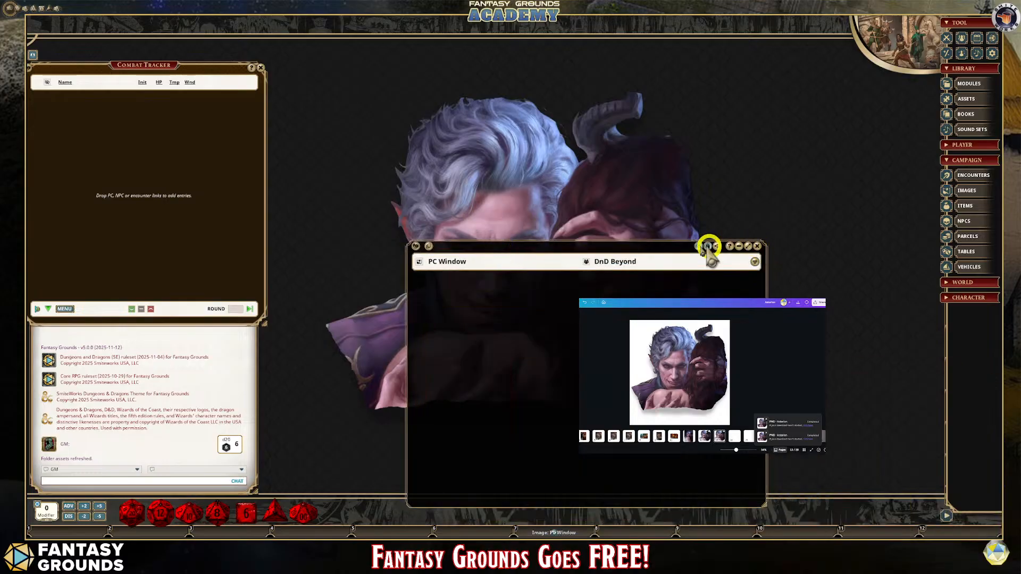
left_click_drag(678, 245, 845, 264)
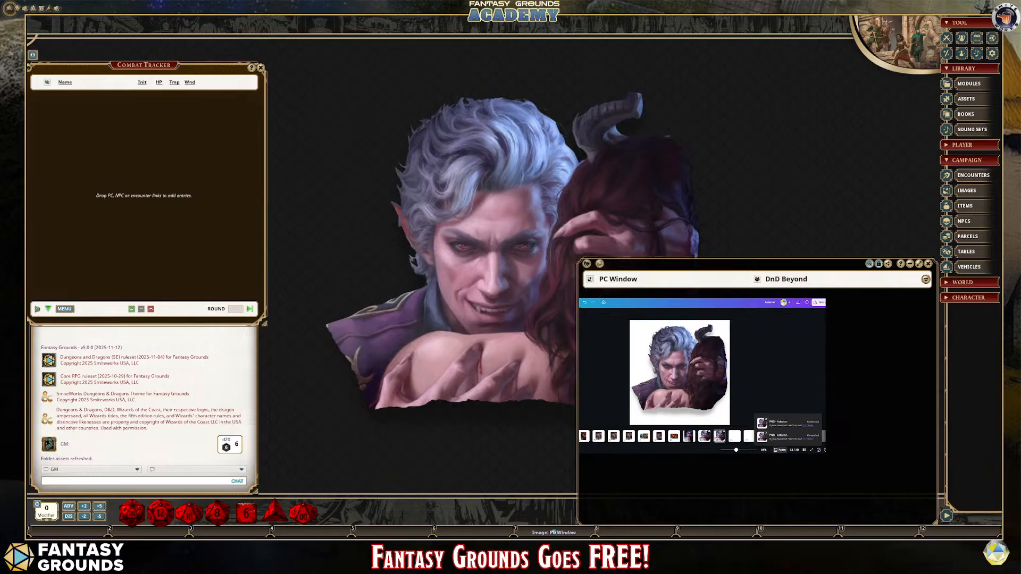
left_click_drag(717, 265, 777, 520)
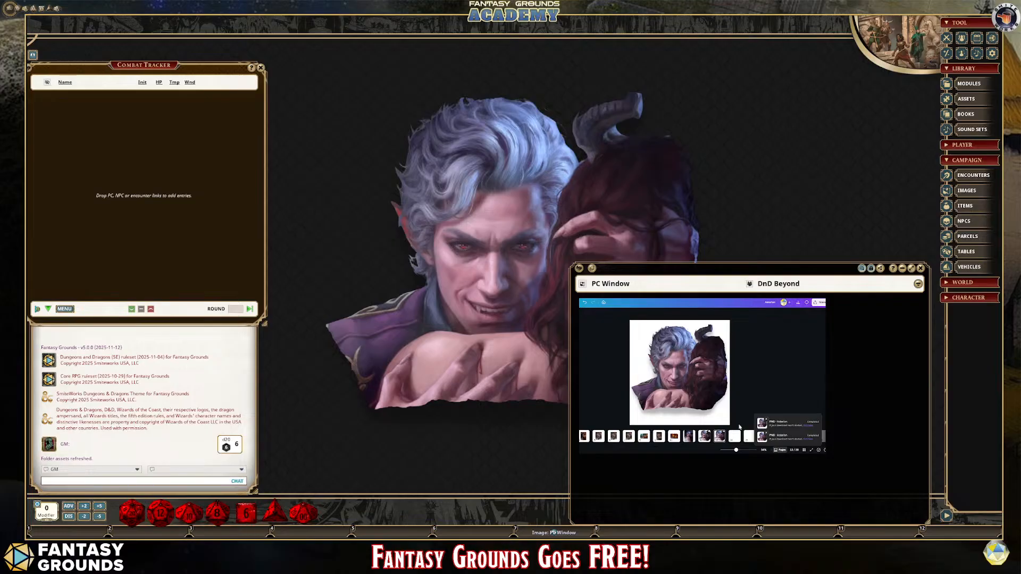
Step: Look through the earlier artwork pages of the Canva design, and open and dismiss the page options for the dragon artwork
left_click(674, 437)
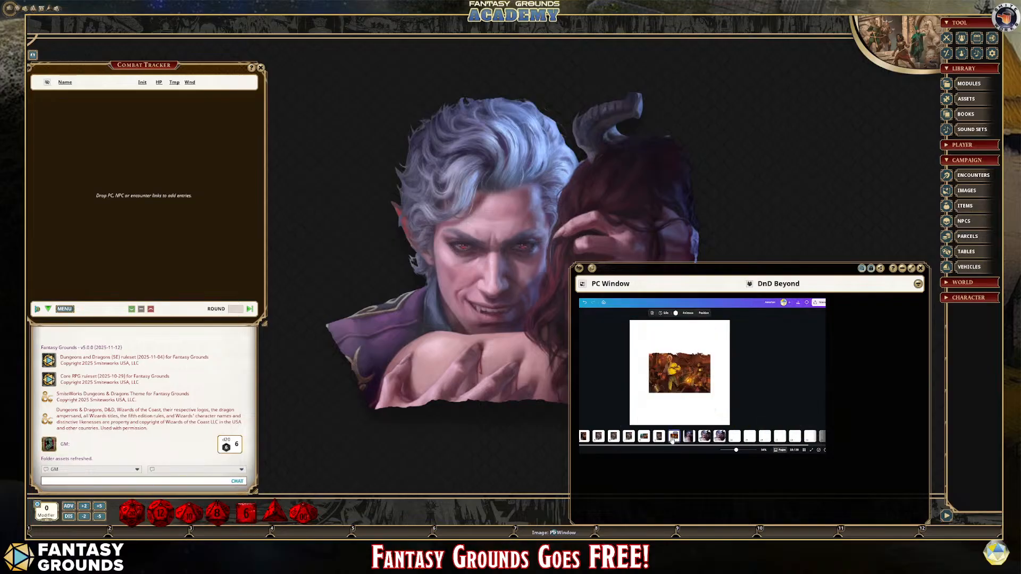
left_click(657, 438)
left_click(643, 437)
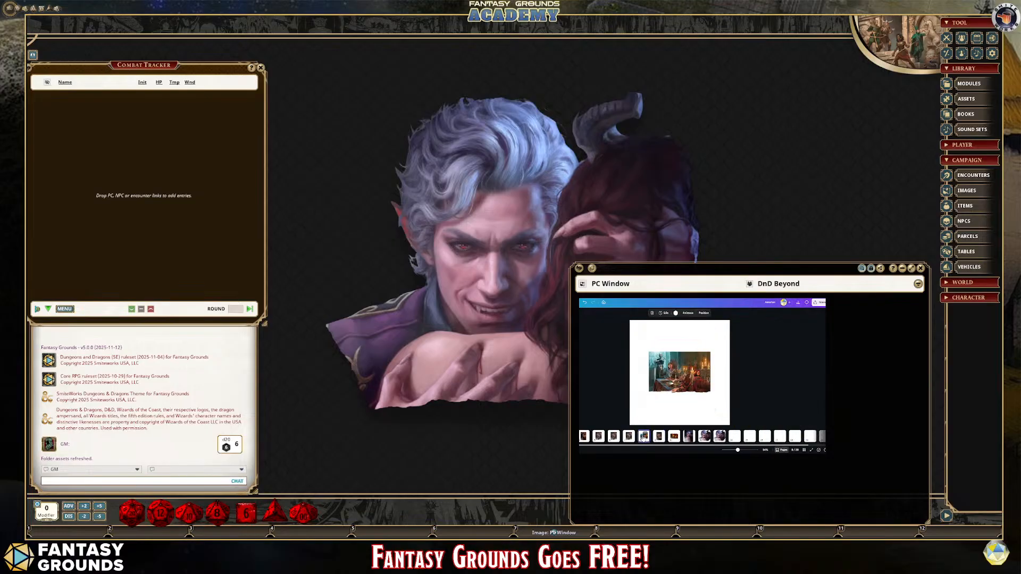
left_click(628, 437)
right_click(614, 436)
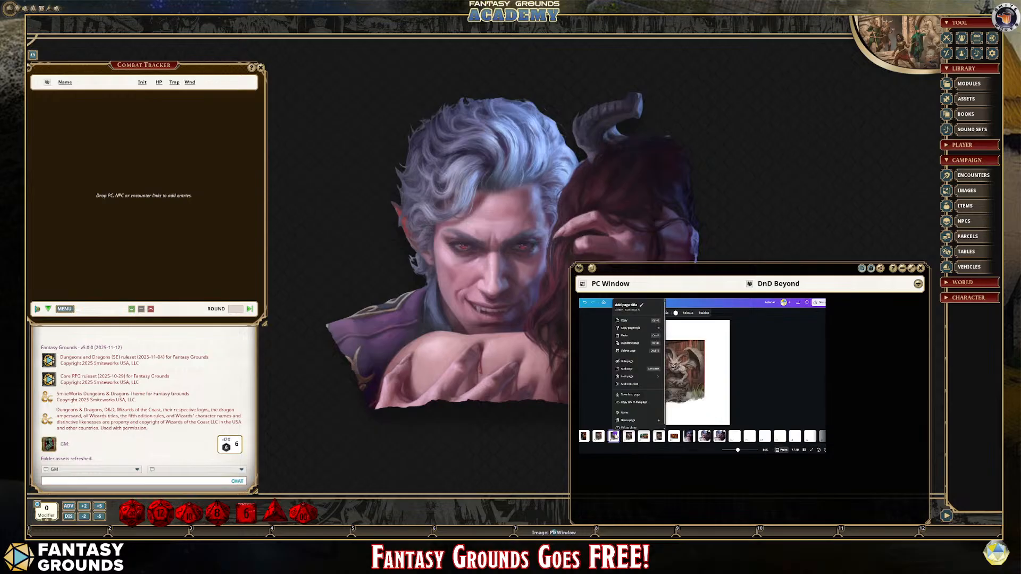
left_click(783, 370)
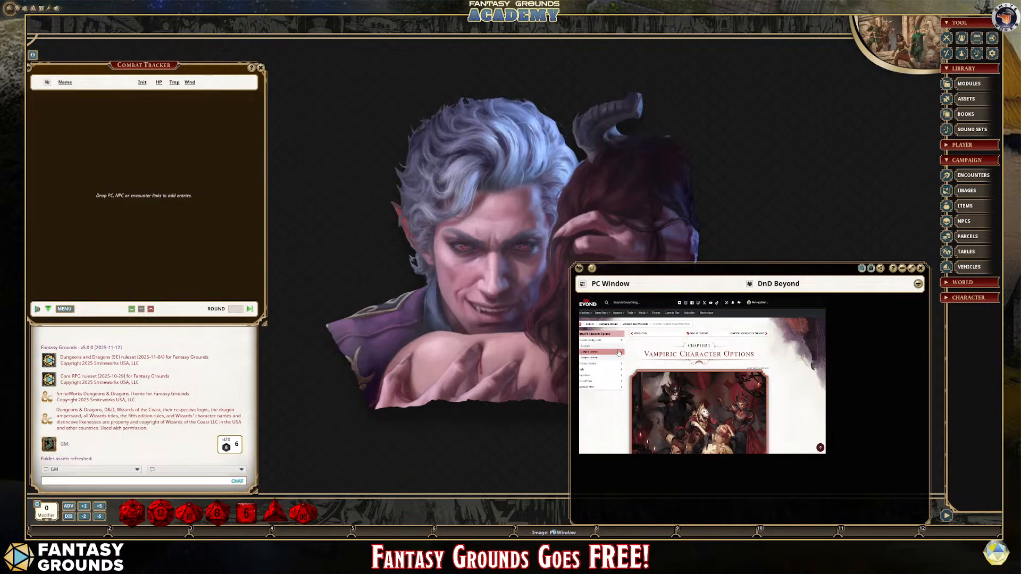
Step: Examine the species, Origin Feats, General Feats and Epic Boon Feats in D&D Beyond's Vampiric Character Options chapter, and return to the introduction
left_click(609, 368)
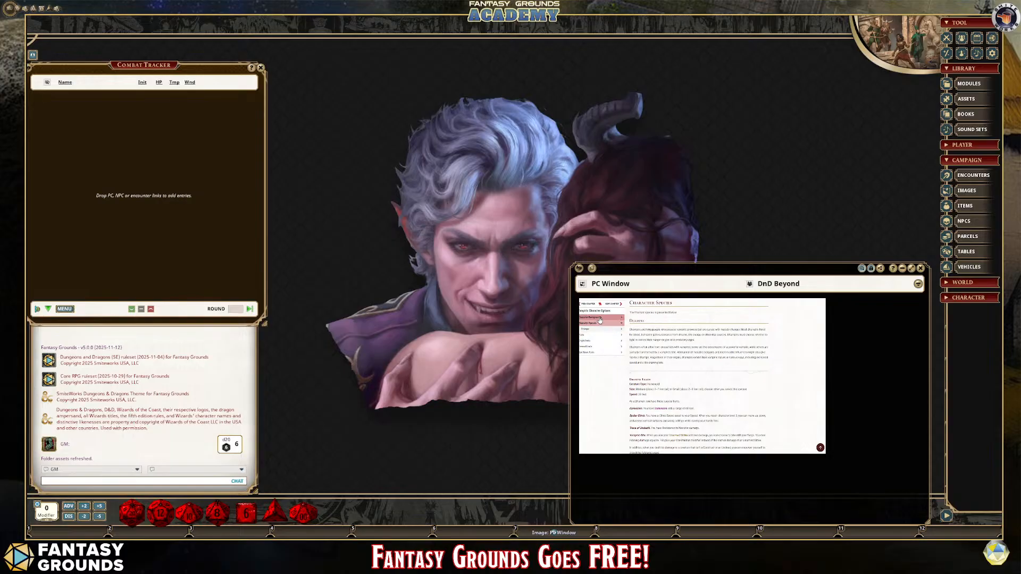
left_click(598, 340)
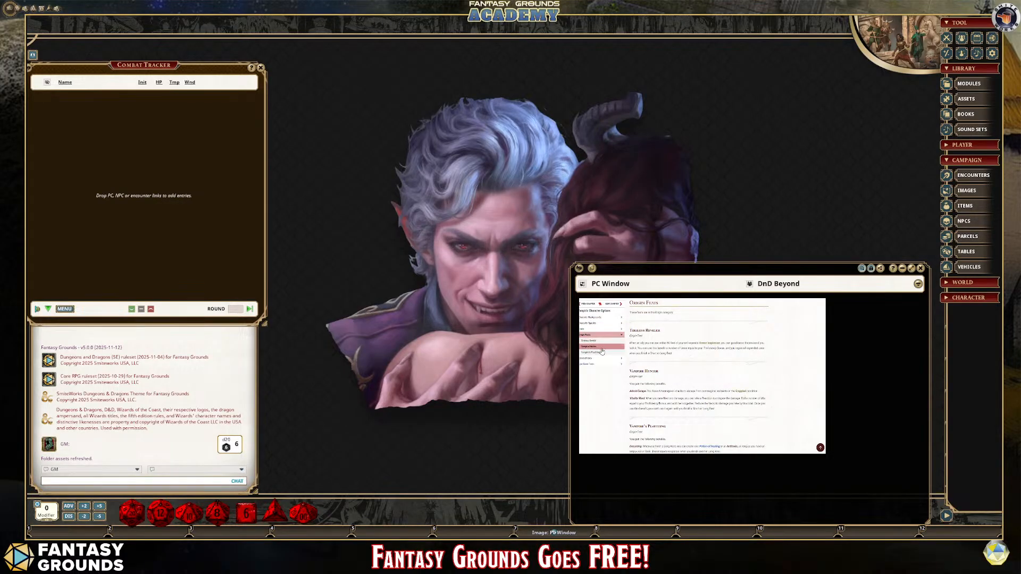
left_click(596, 357)
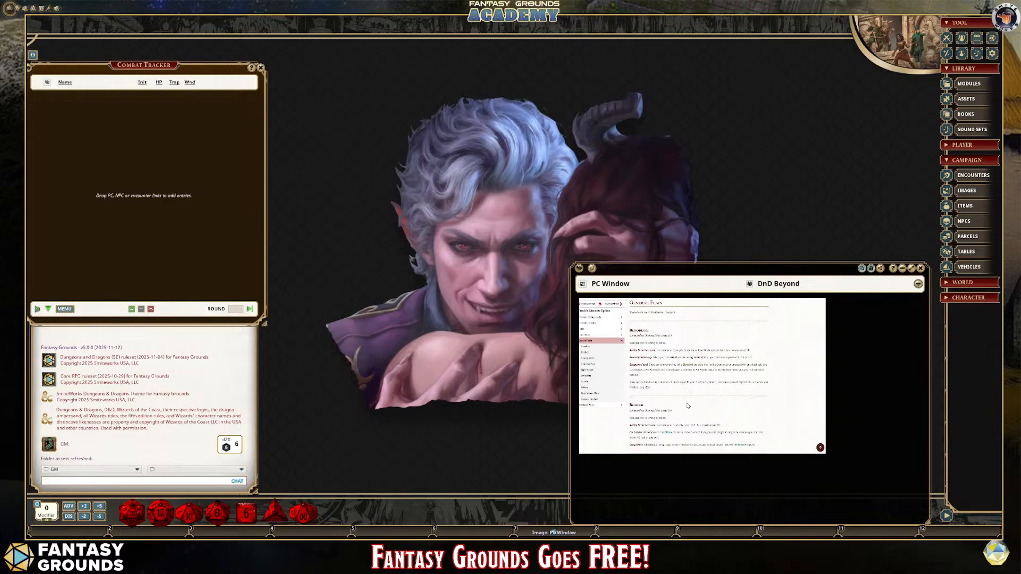
scroll(687, 406, "down", 5)
scroll(687, 406, "down", 5)
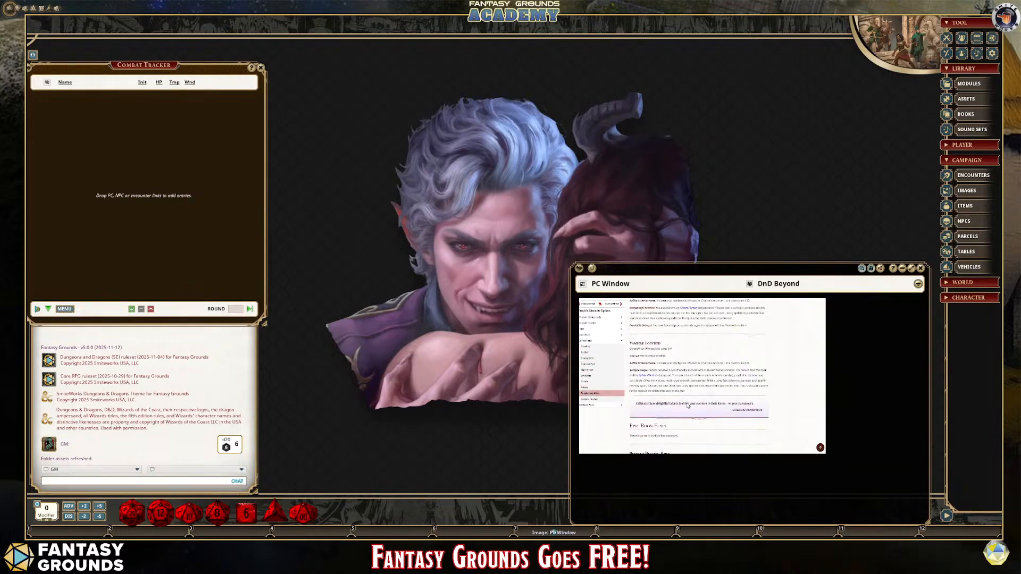
scroll(686, 403, "down", 2)
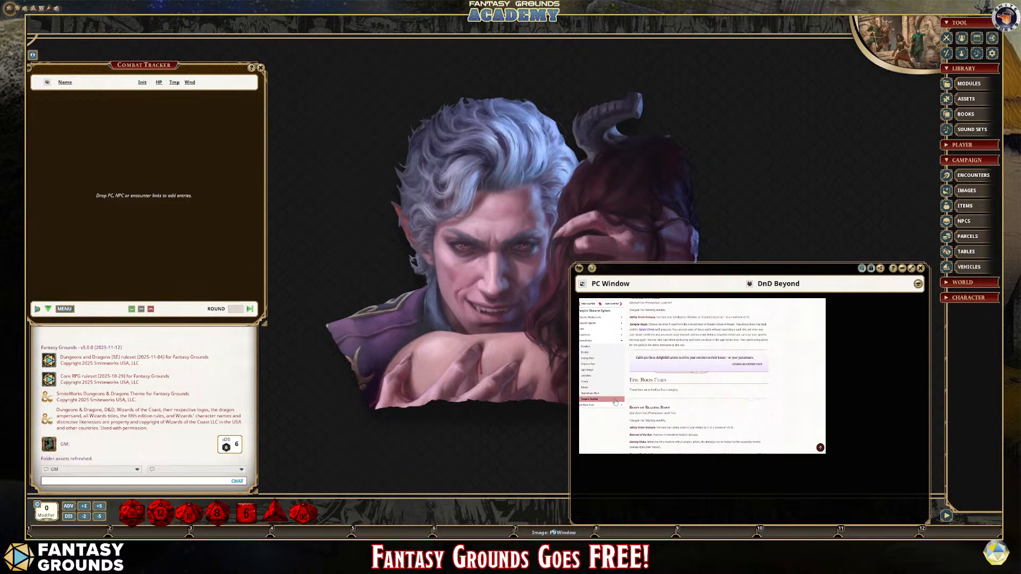
scroll(690, 403, "down", 2)
scroll(694, 348, "up", 4)
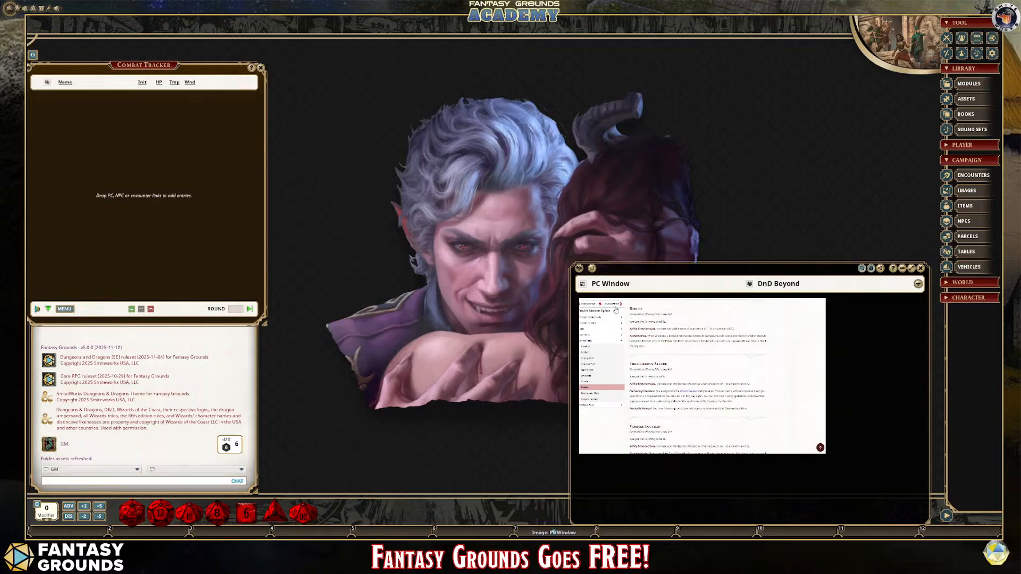
scroll(682, 342, "up", 1)
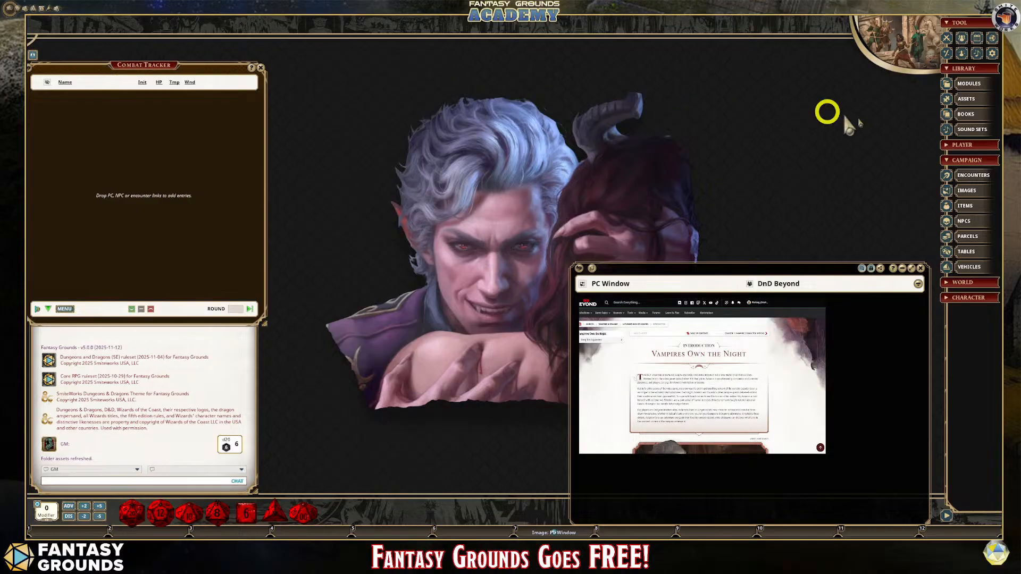
Step: Open the campaign's Modules window and view the contents of the SRD 5.2.1 Player Data, Magic Items and Bestiary modules
left_click(967, 83)
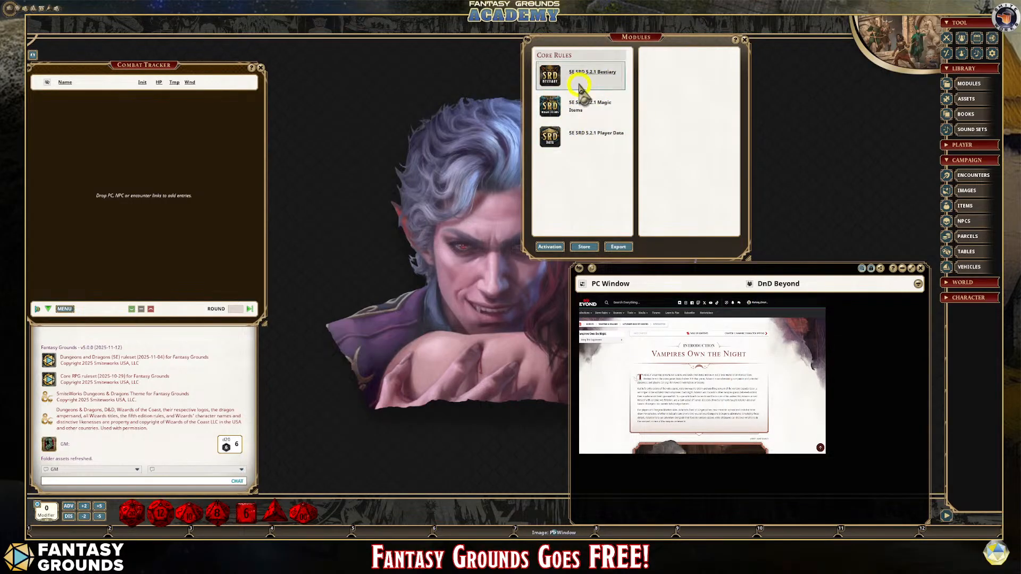
left_click(592, 135)
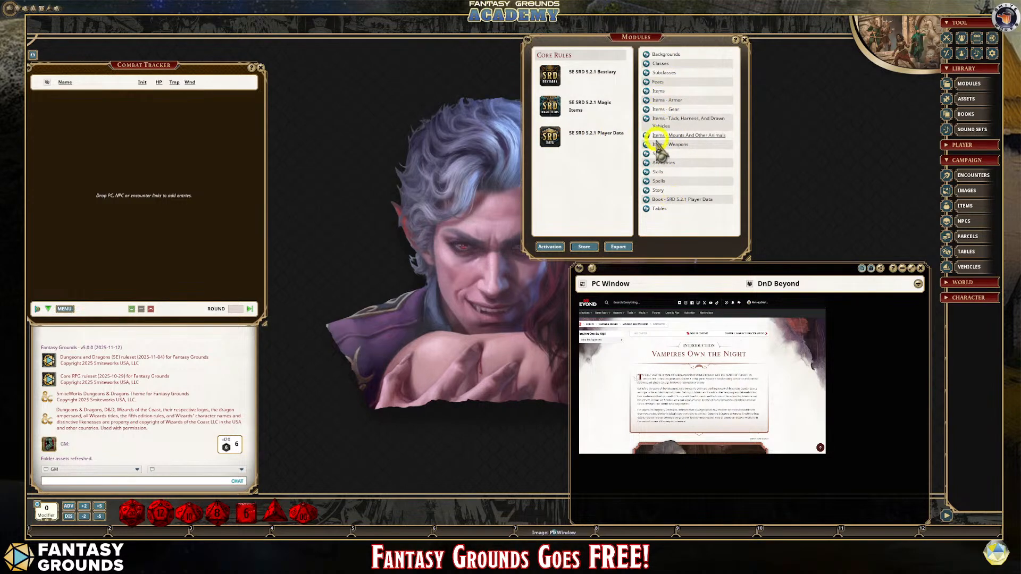
left_click(589, 104)
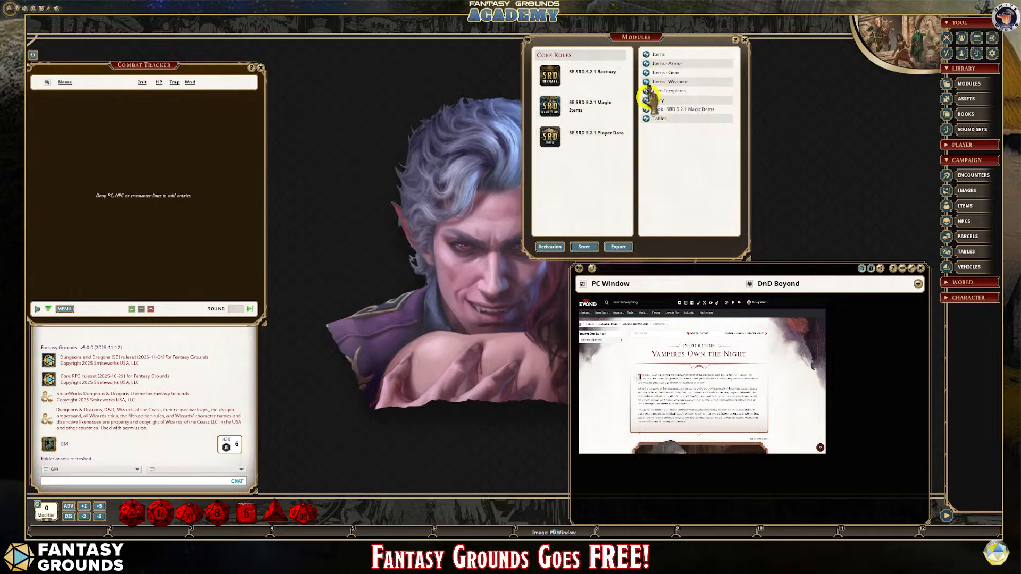
left_click(577, 74)
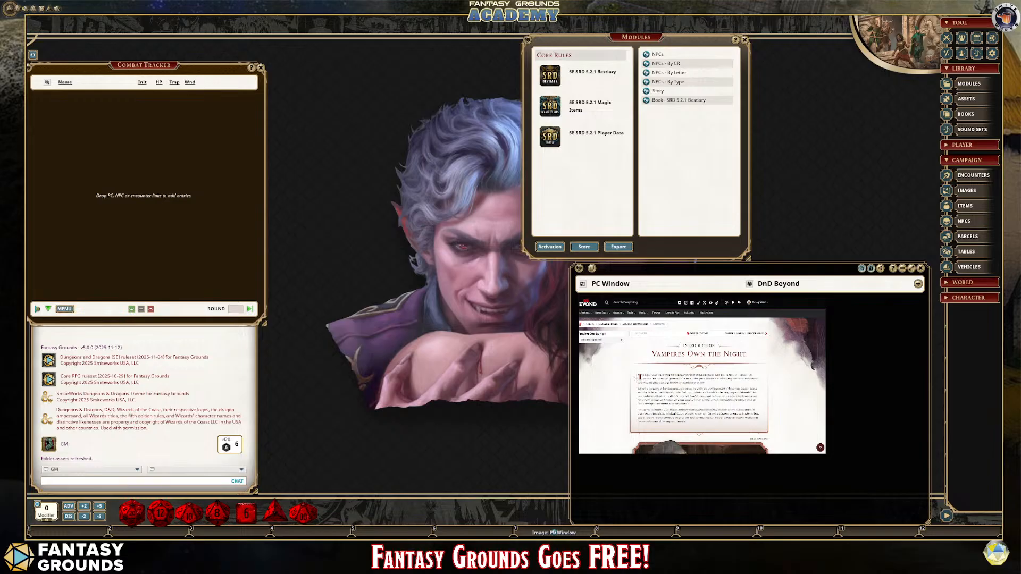
Step: Open fantasygrounds.com in a new browser tab, bring it on screen as a maximized window, dismiss the tab-groups notice, and open My Library
left_click(633, 325)
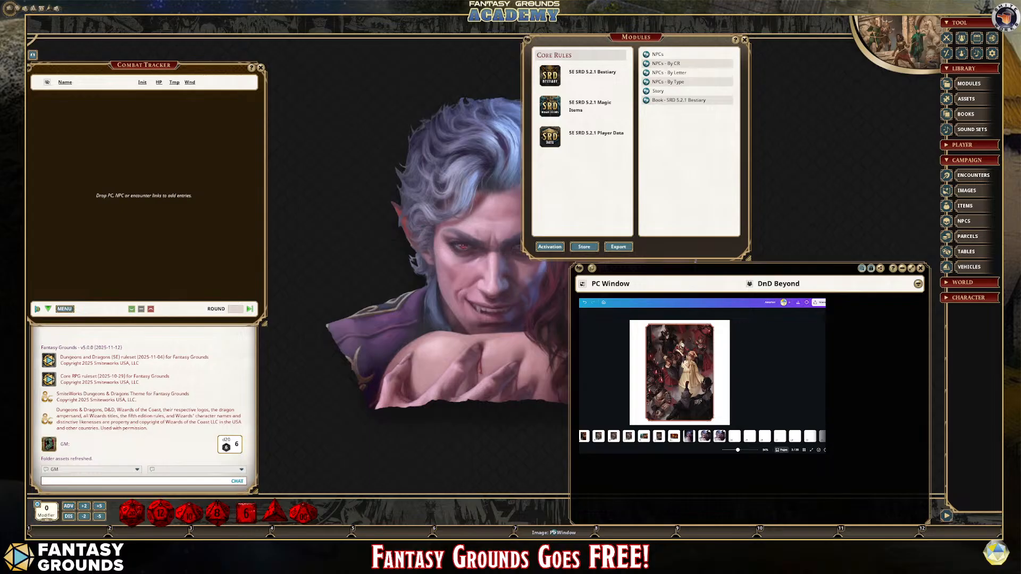
key("ctrl+t")
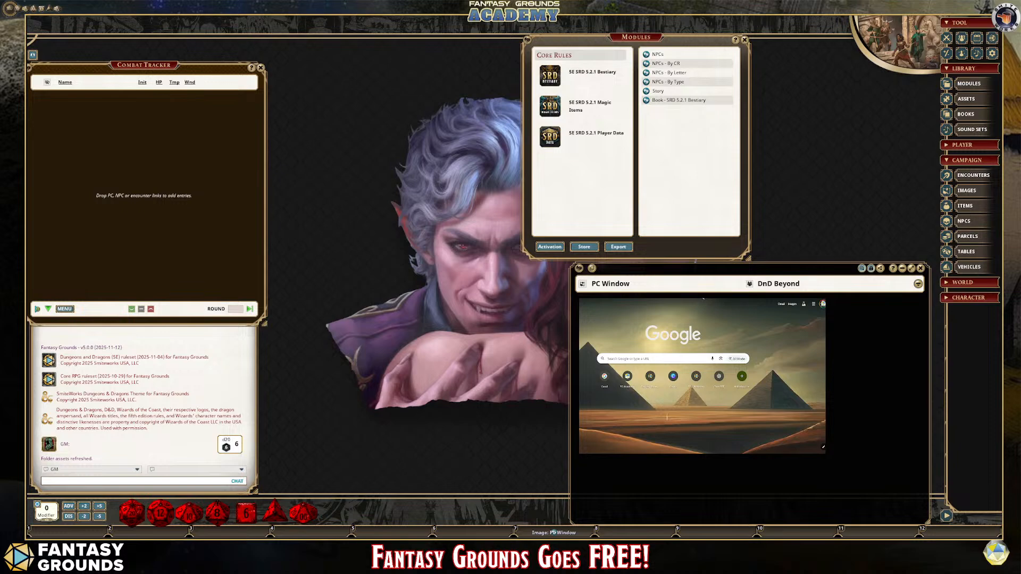
left_click(703, 298)
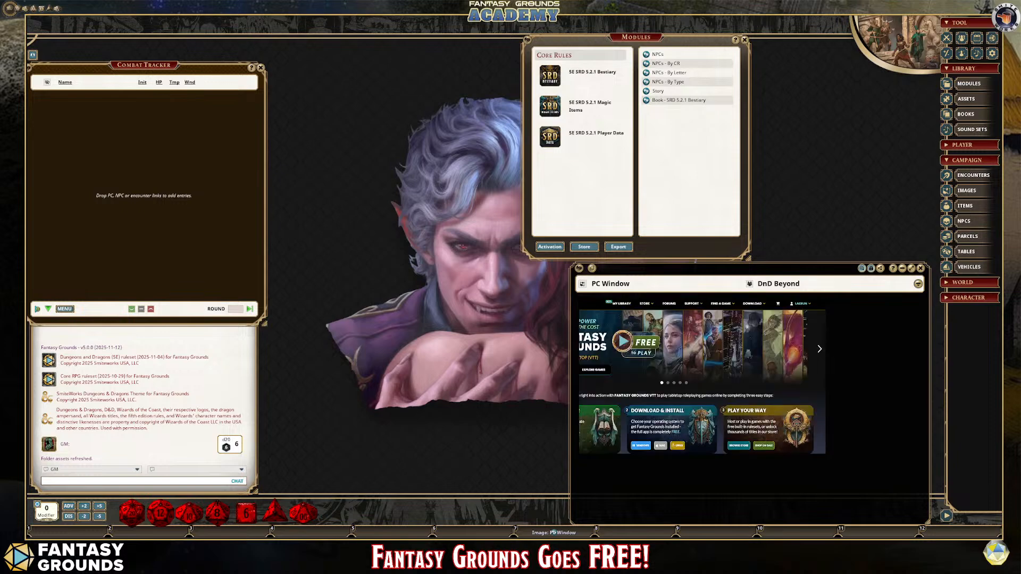
left_click_drag(27, 114, 336, 114)
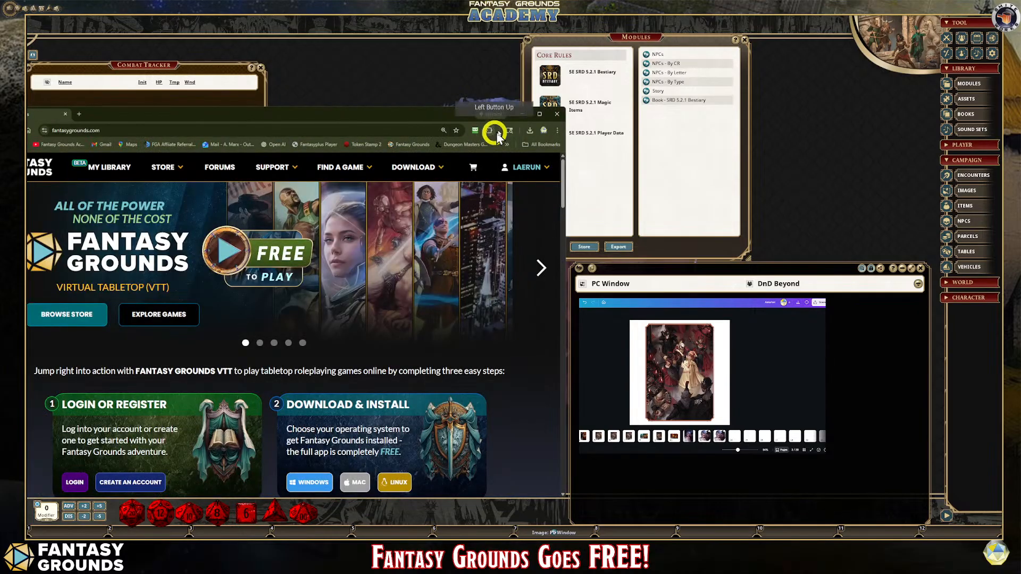
left_click(541, 114)
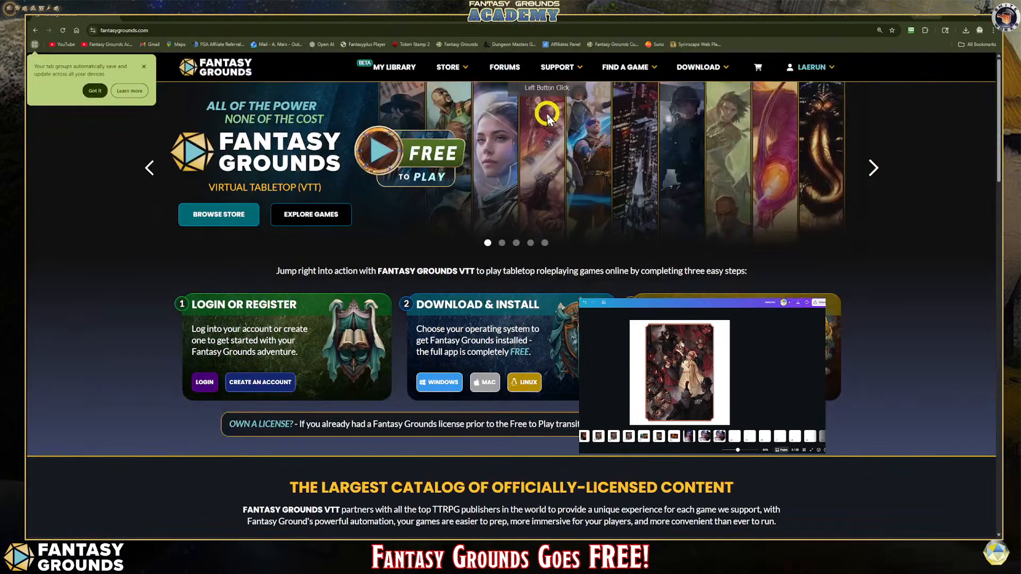
left_click(143, 67)
left_click(370, 80)
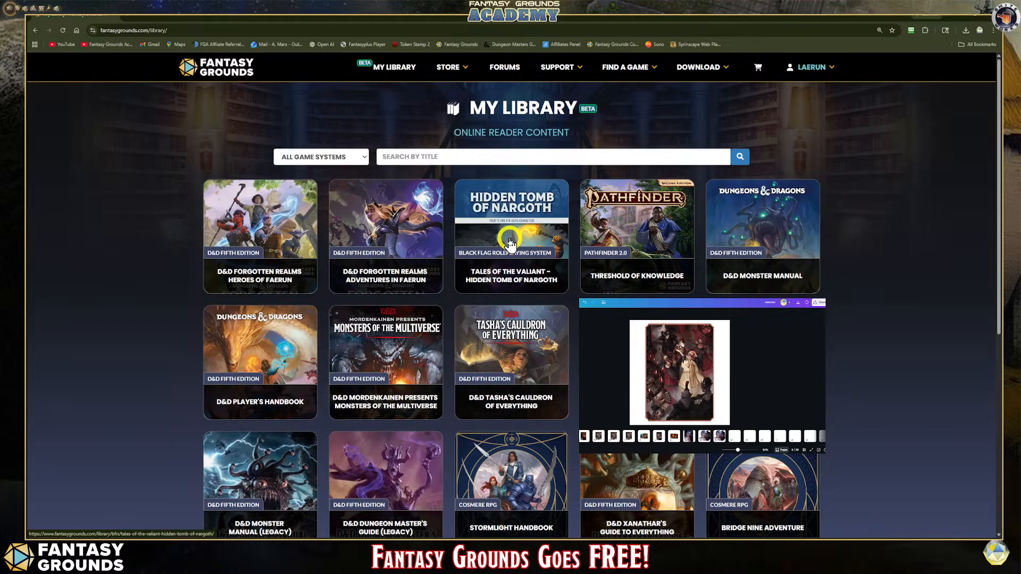
Step: Open the D&D Monster Manual from the online library and examine its description and table of contents
left_click(770, 228)
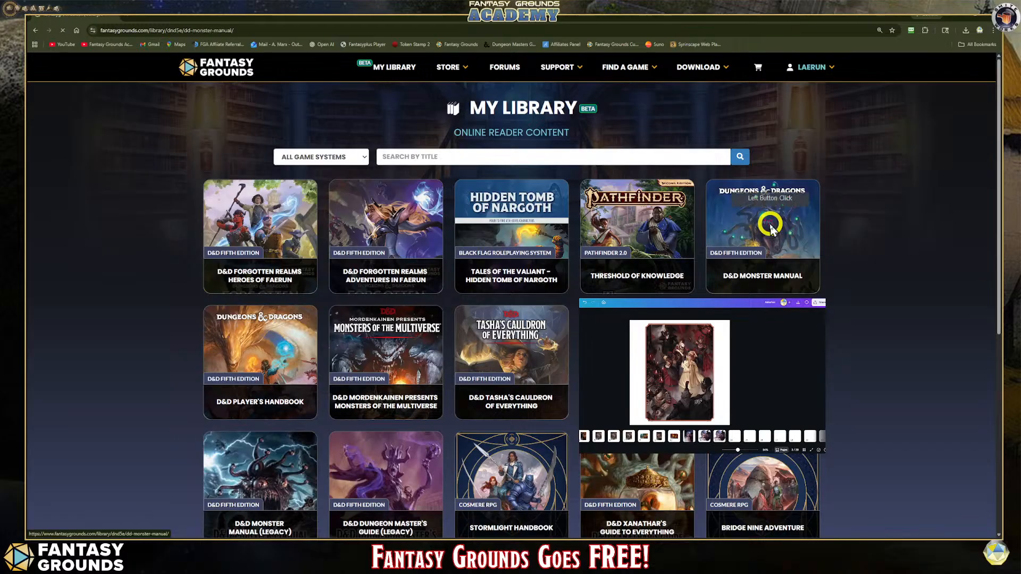
scroll(592, 295, "down", 5)
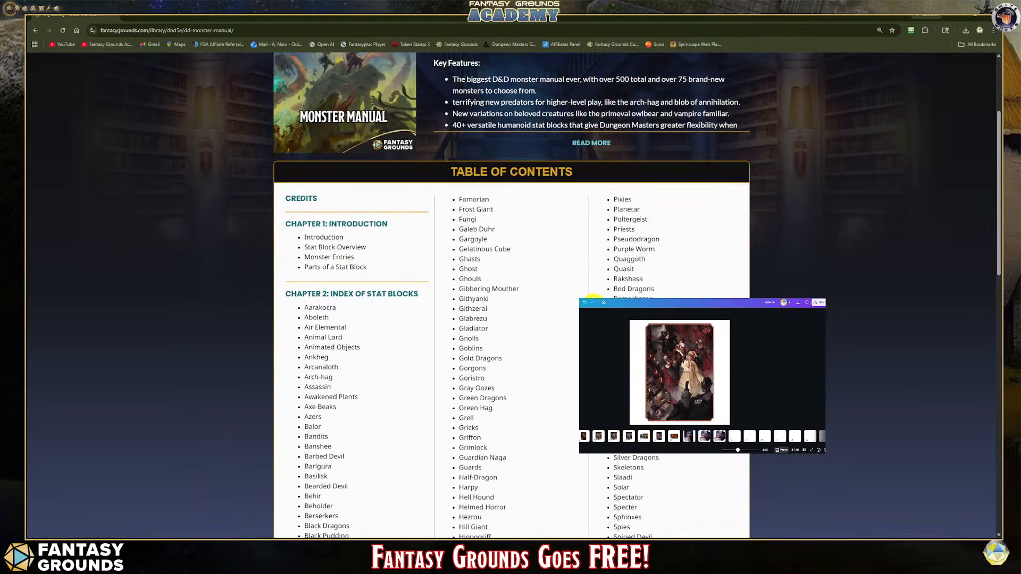
scroll(591, 296, "down", 2)
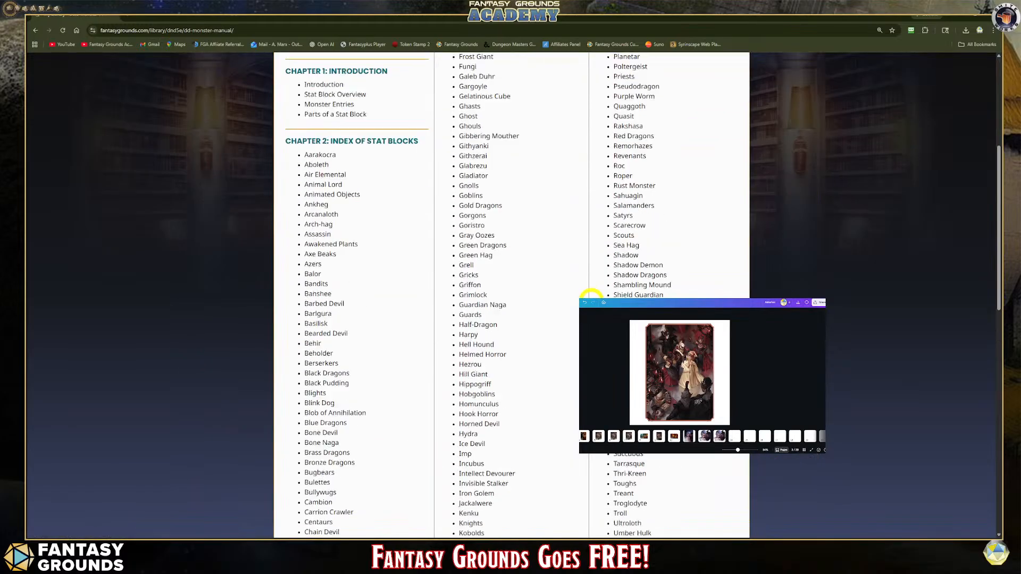
scroll(532, 239, "up", 8)
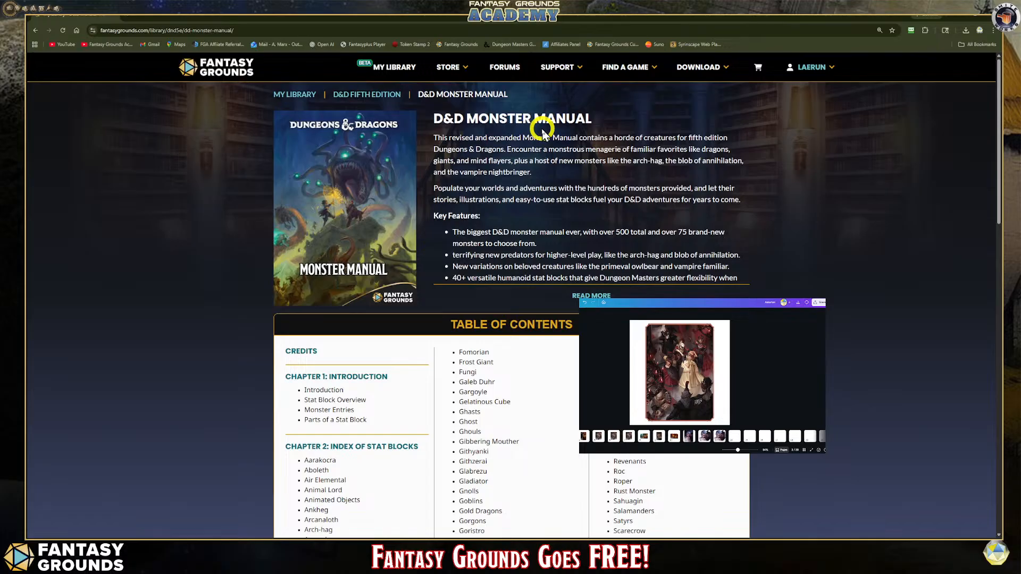
scroll(426, 318, "down", 3)
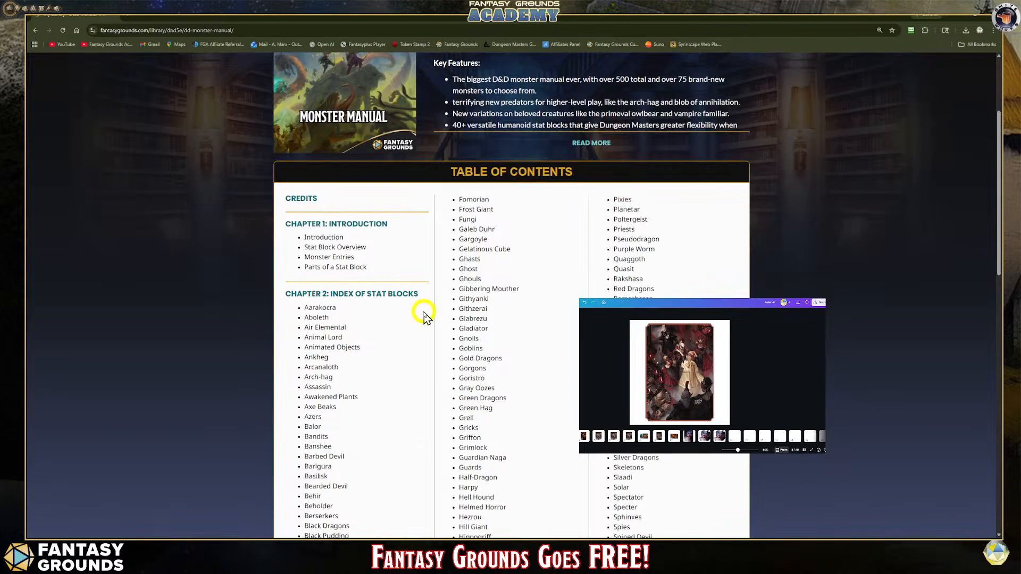
Step: Open the Aarakocra entry from the table of contents and examine its artwork and Aarakocra Aeromancer stat block
left_click(330, 308)
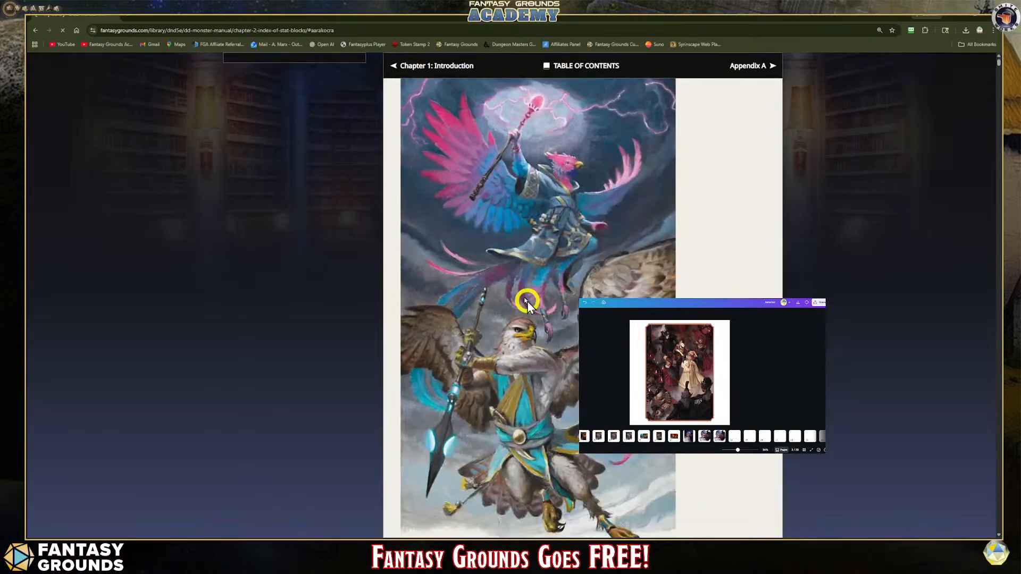
scroll(537, 295, "down", 10)
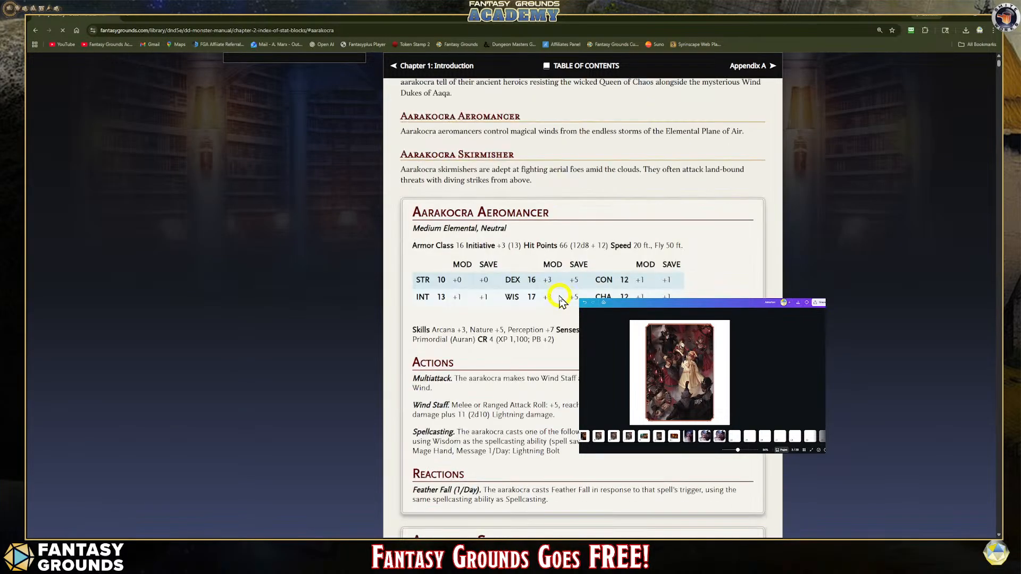
scroll(564, 297, "up", 7)
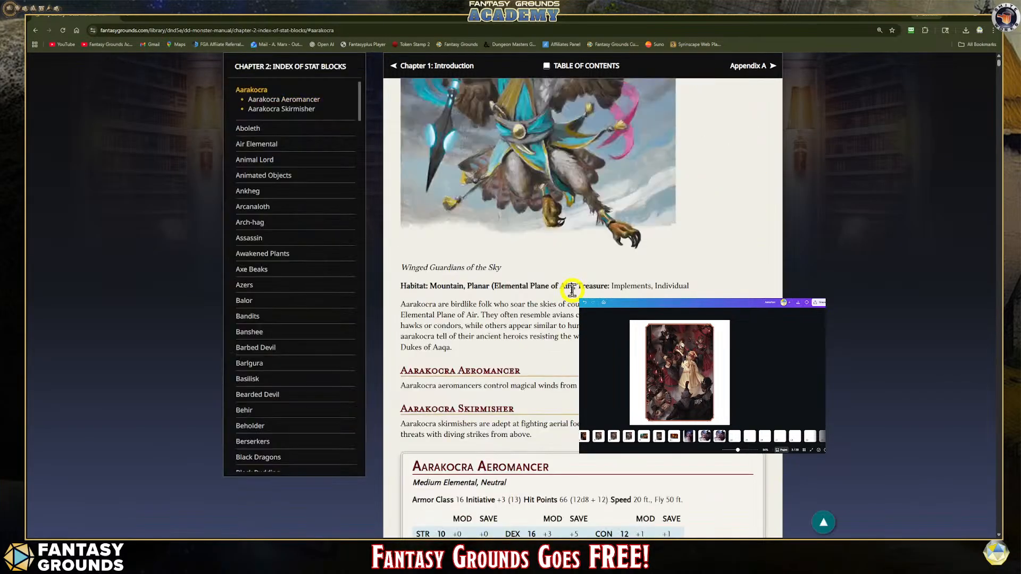
scroll(269, 210, "up", 10)
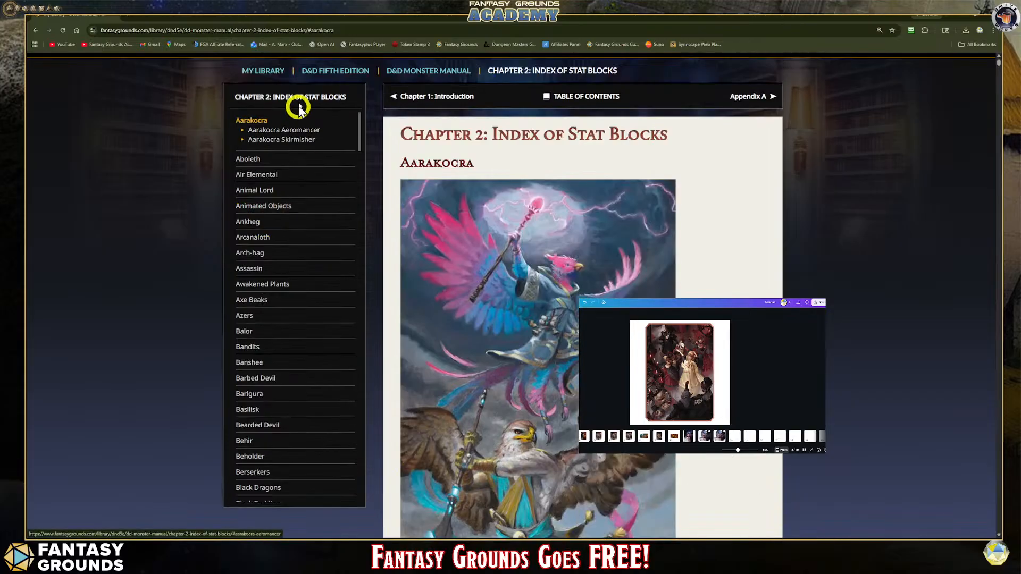
Step: View the Animal Lord and Awakened Plants entries, and look back through the Assassin and Arch-hag entries
left_click(268, 191)
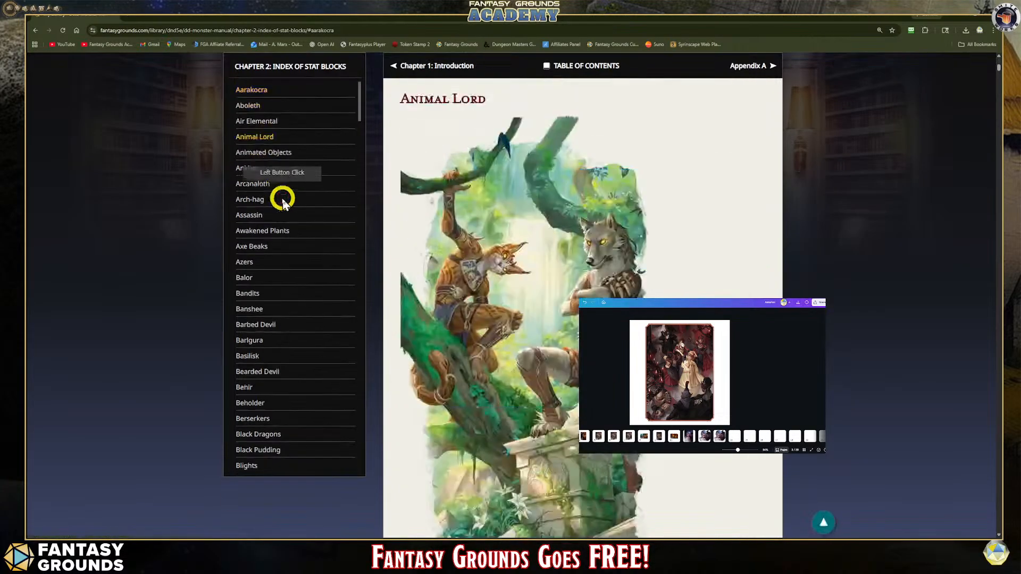
scroll(408, 254, "up", 1)
scroll(407, 252, "down", 3)
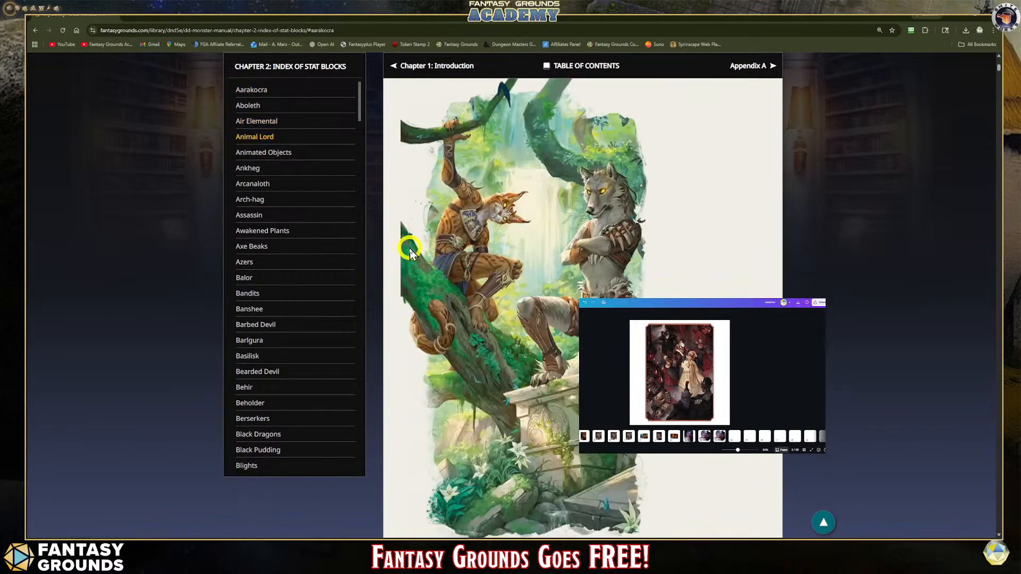
left_click(287, 231)
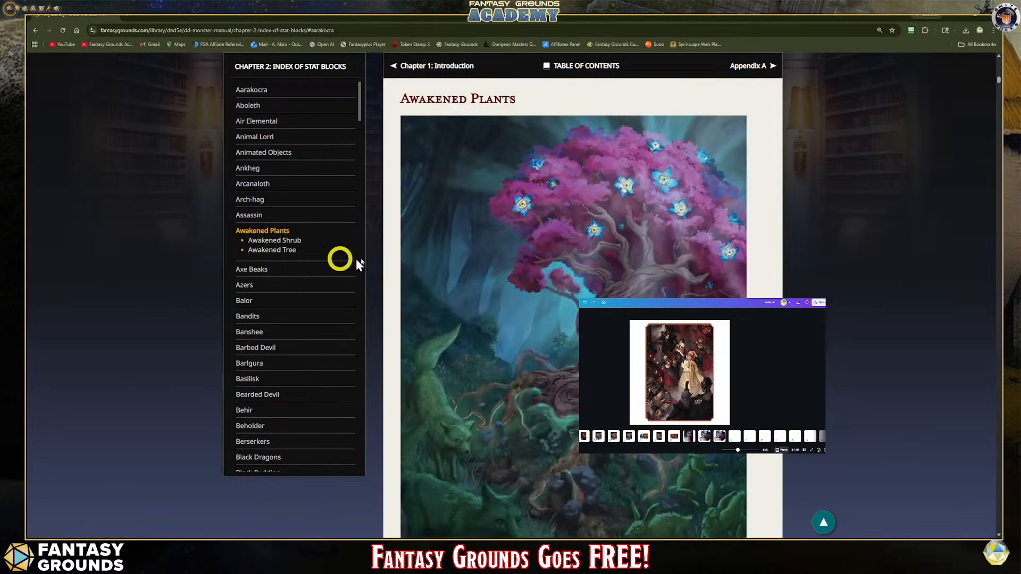
scroll(568, 301, "up", 15)
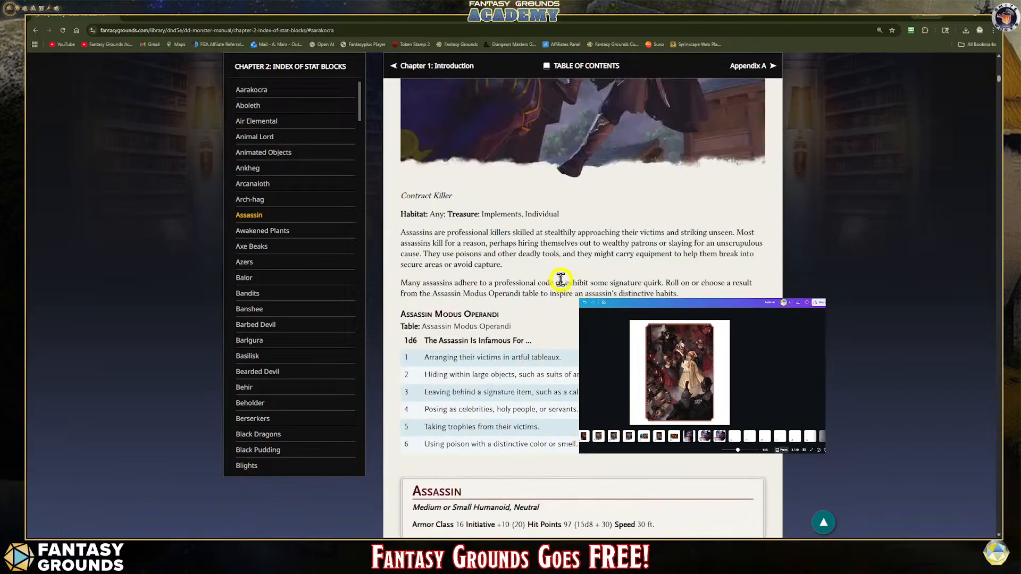
scroll(549, 276, "up", 10)
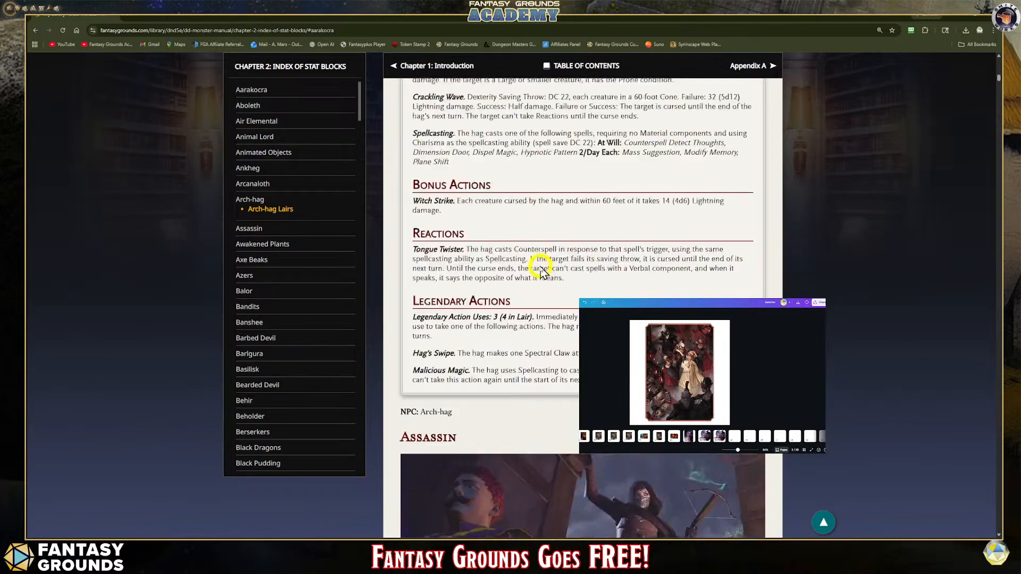
Step: Look back through the Arch-hag entry, and examine the Arcanaloth entry's stat block and artwork
scroll(540, 269, "up", 6)
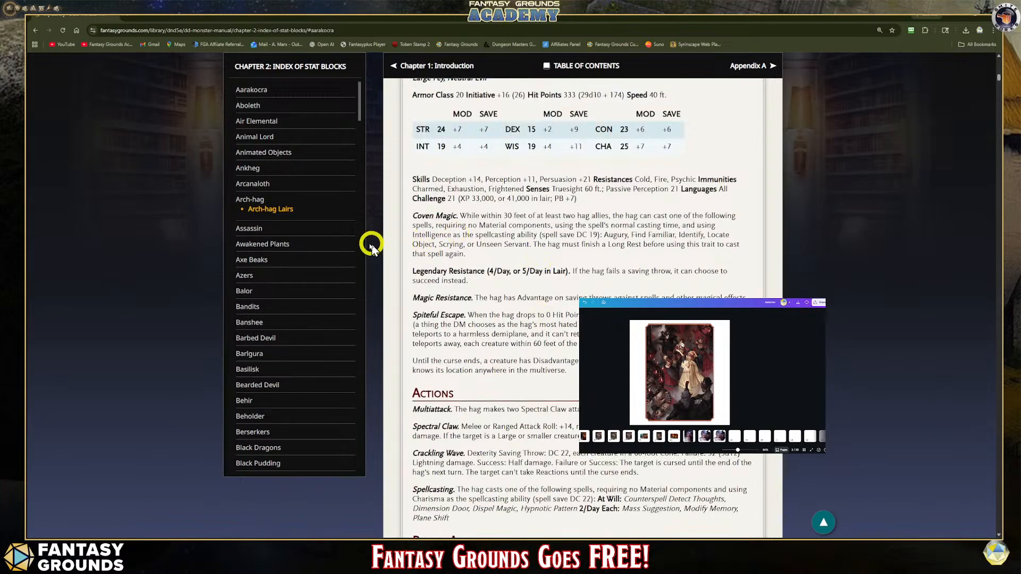
scroll(359, 242, "up", 10)
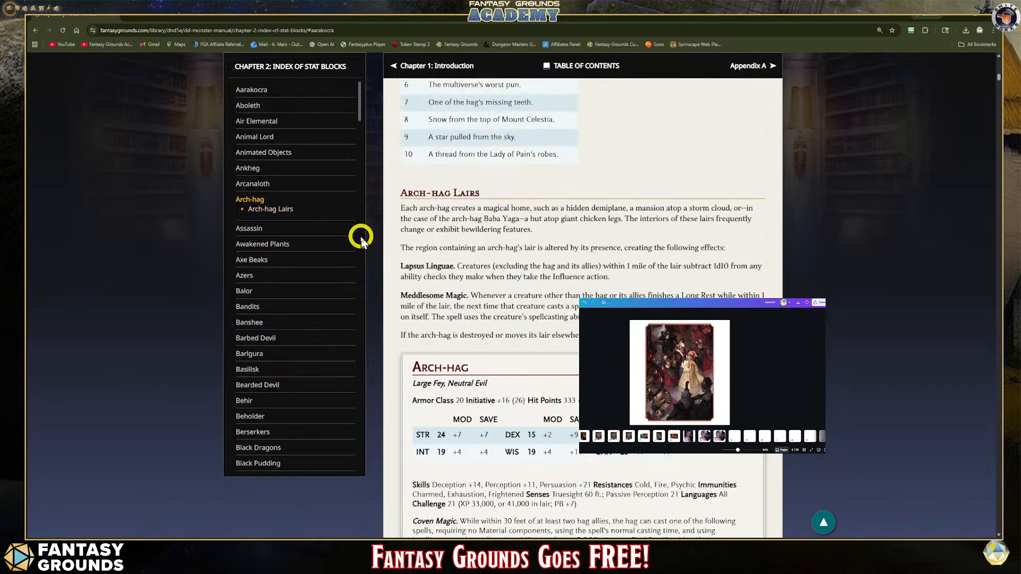
left_click(297, 183)
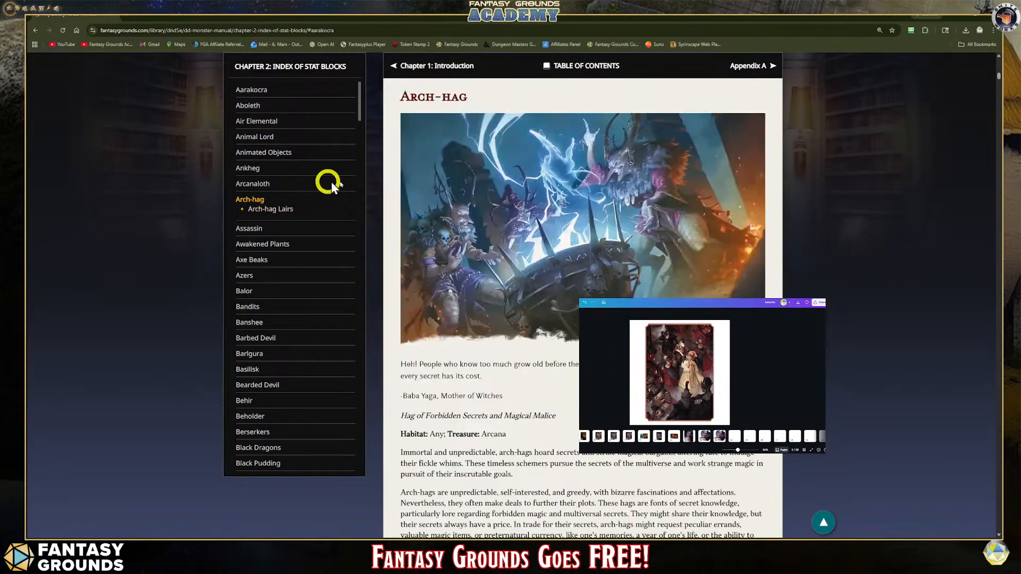
scroll(468, 192, "up", 3)
scroll(468, 192, "down", 3)
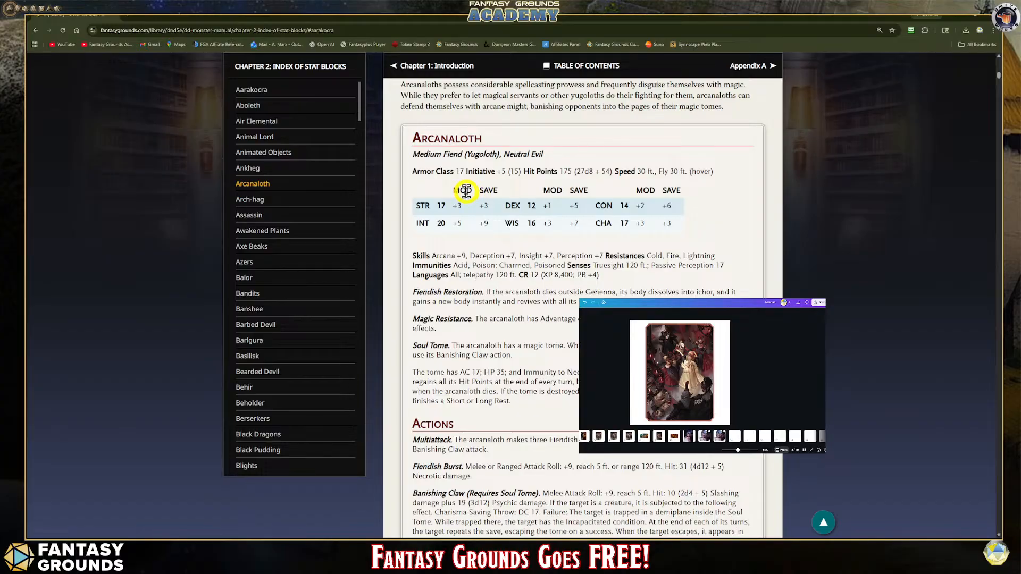
scroll(461, 206, "down", 4)
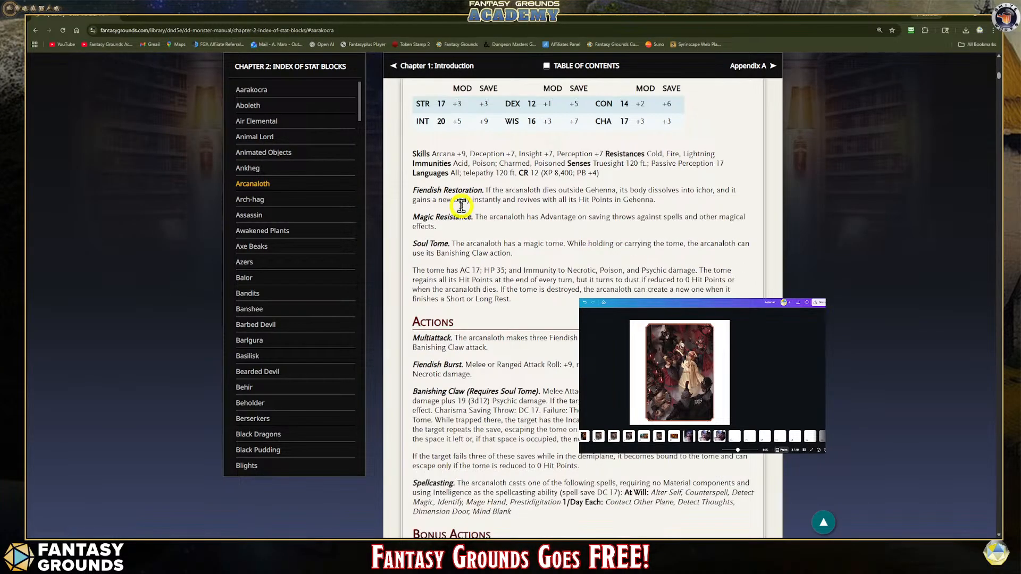
scroll(457, 205, "up", 10)
scroll(461, 205, "up", 15)
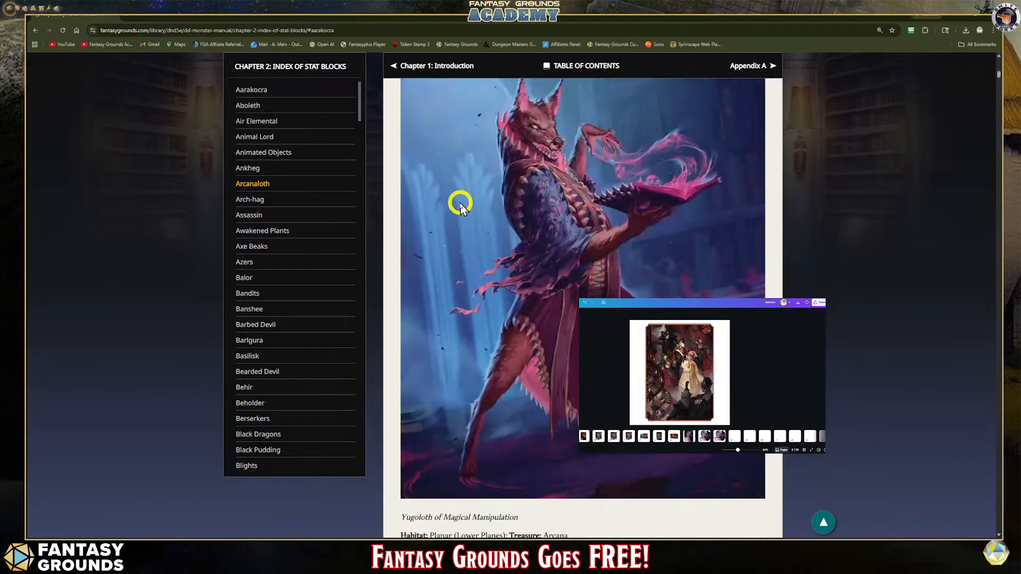
Step: Browse back through the Ankheg, Animated Objects and Animal Lord entries, examining their stat blocks and artwork
scroll(461, 202, "up", 15)
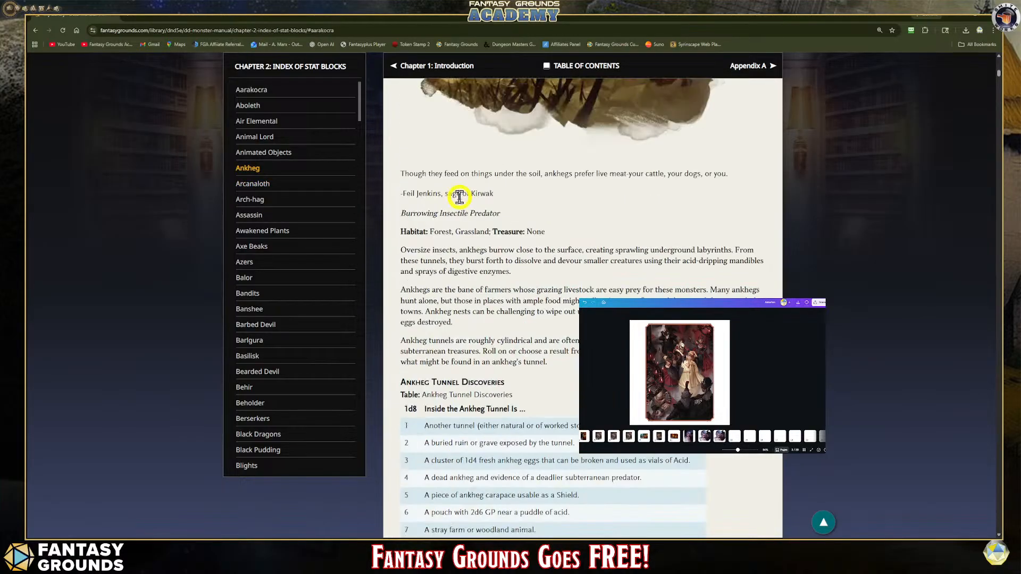
scroll(460, 204, "up", 15)
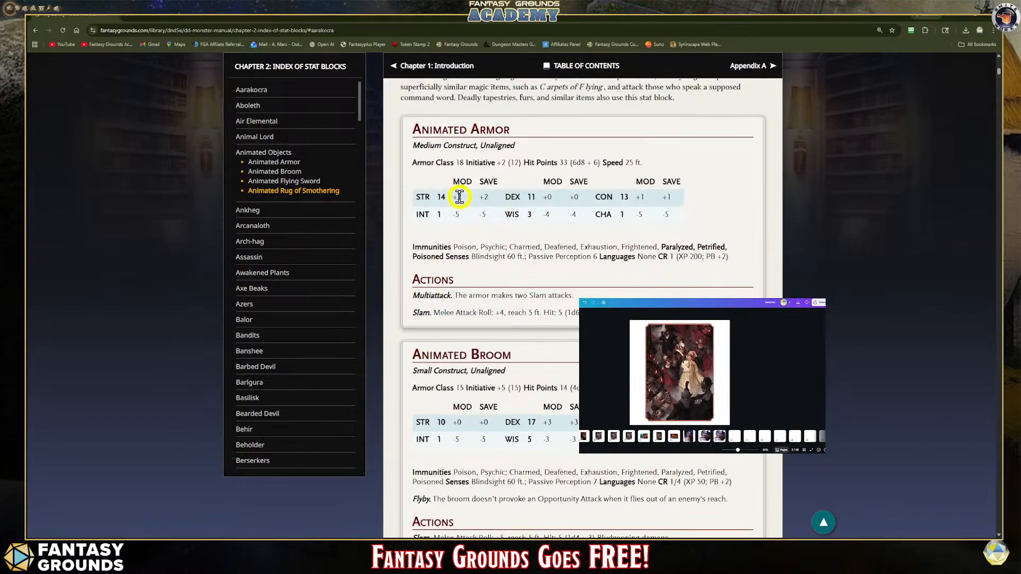
scroll(460, 197, "up", 15)
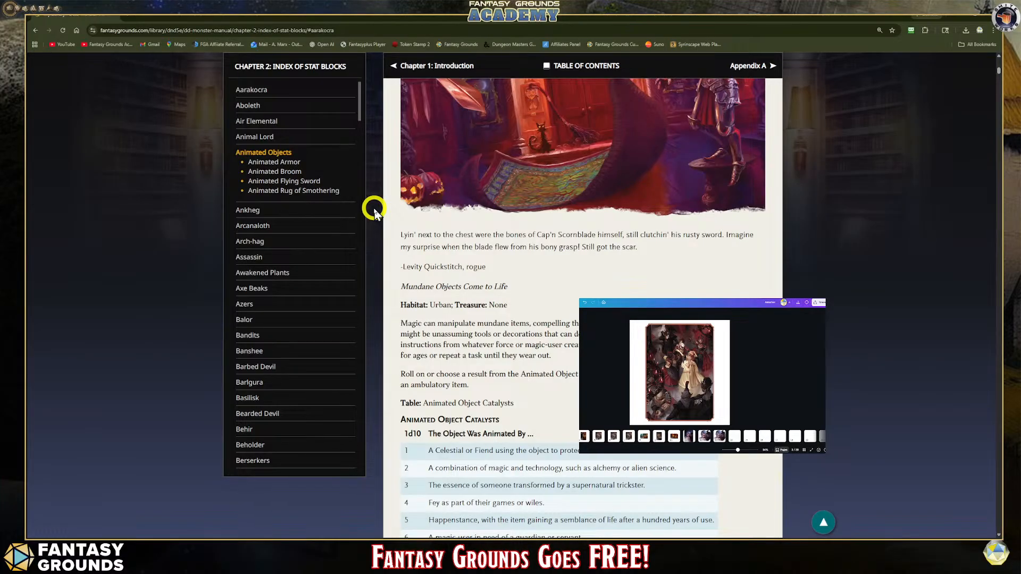
scroll(293, 212, "up", 4)
scroll(289, 212, "up", 3)
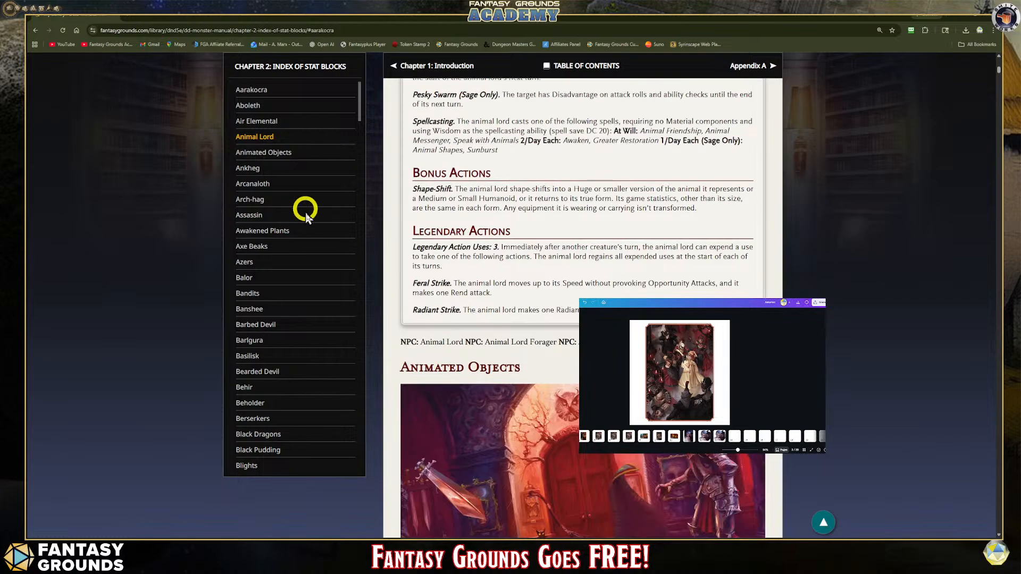
scroll(343, 260, "up", 6)
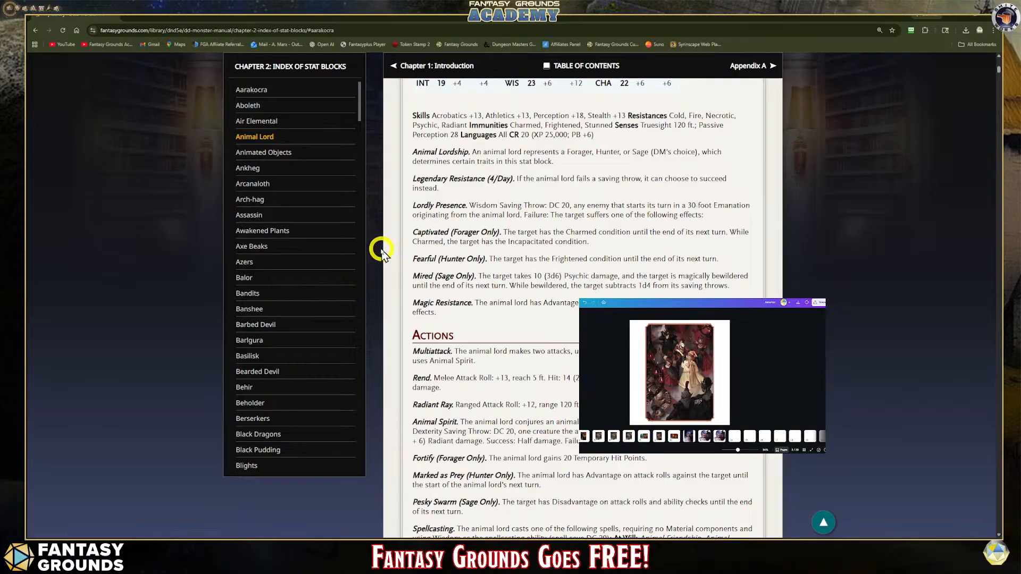
scroll(378, 245, "up", 8)
scroll(376, 240, "up", 10)
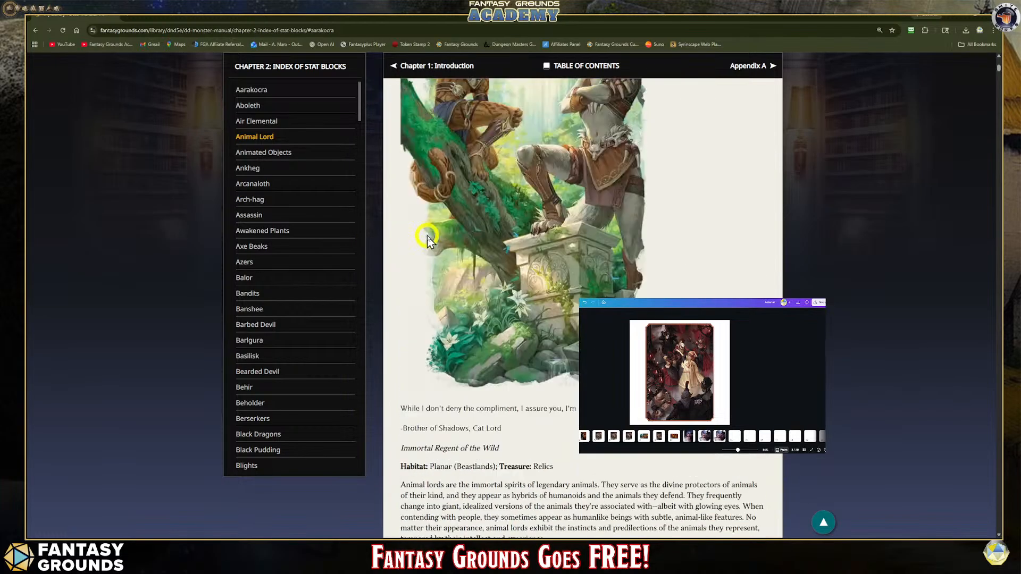
scroll(330, 131, "up", 3)
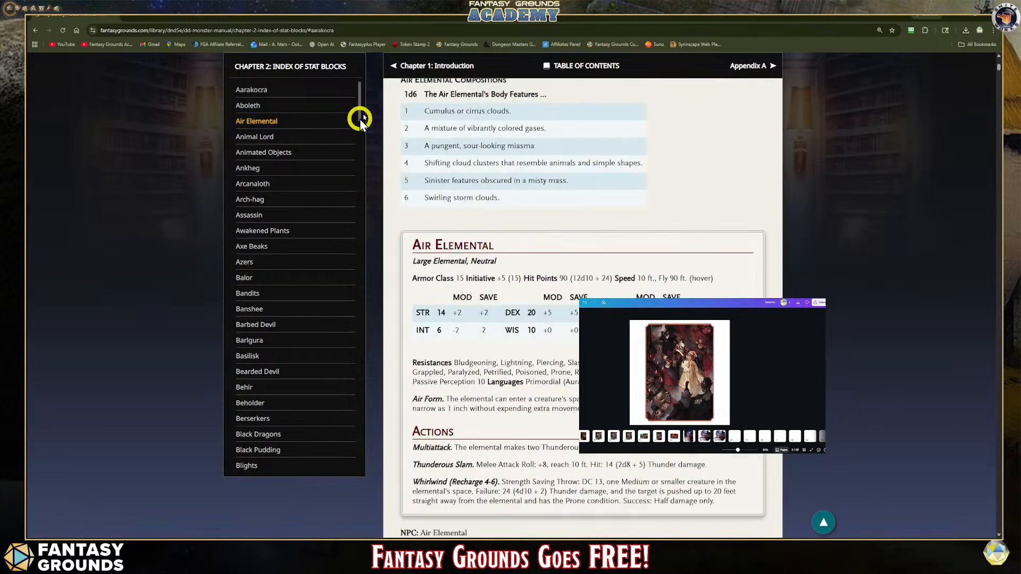
Step: View the Air Elemental and Aboleth entries, and return to the beginning of Chapter 2: Index of Stat Blocks
left_click_drag(372, 91, 397, 106)
scroll(918, 164, "up", 10)
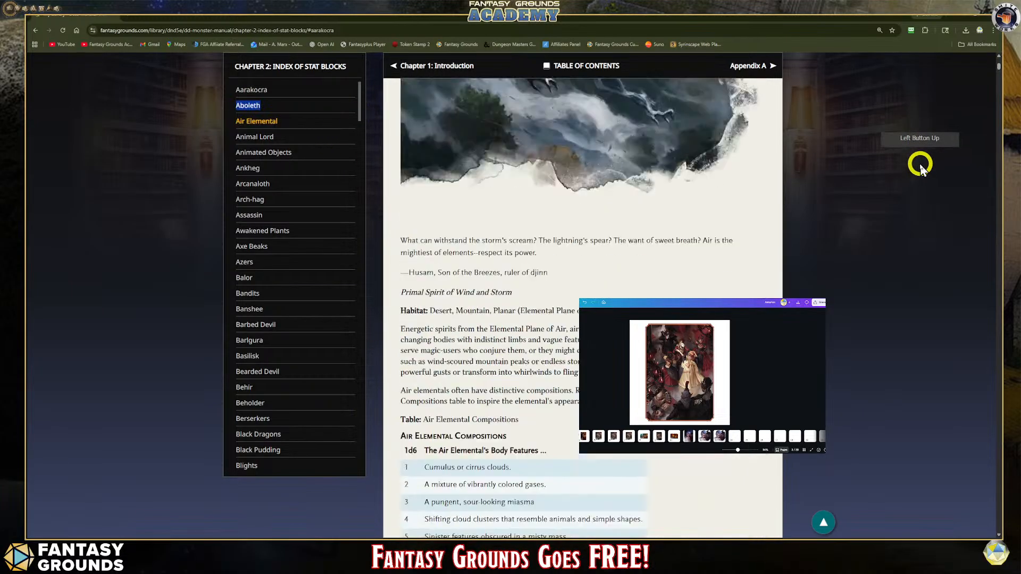
scroll(919, 164, "up", 15)
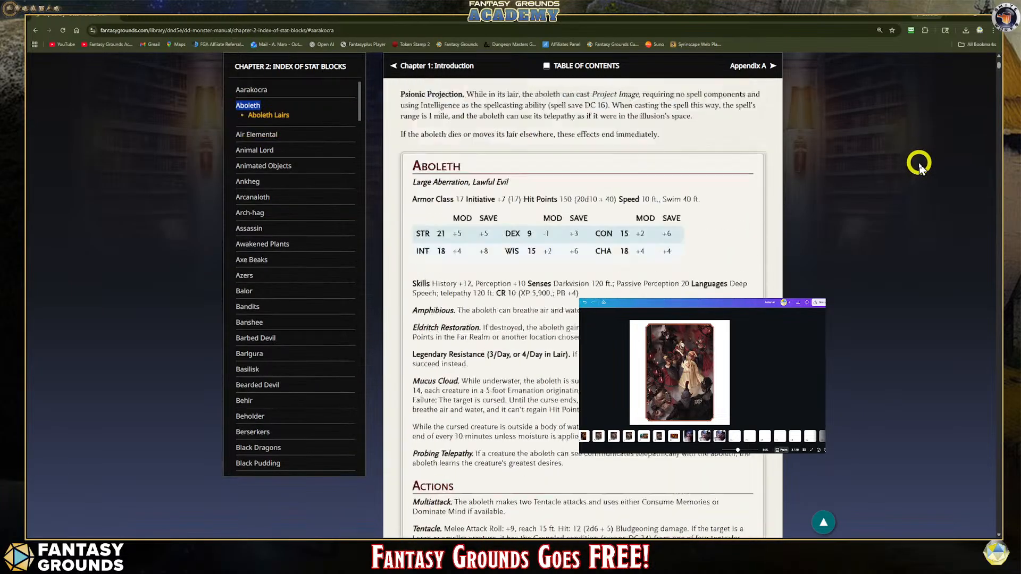
scroll(580, 104, "up", 7)
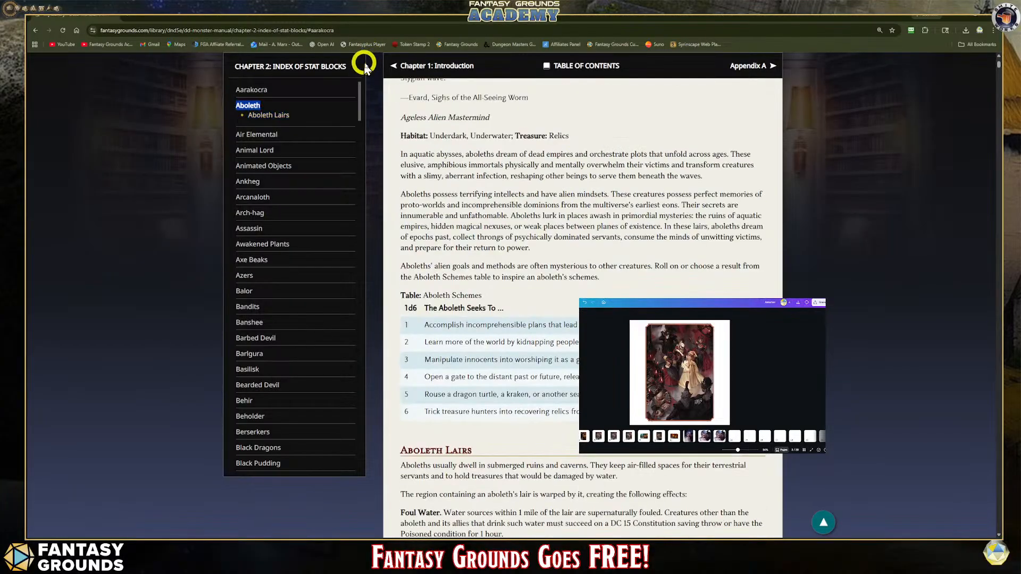
left_click_drag(998, 63, 997, 51)
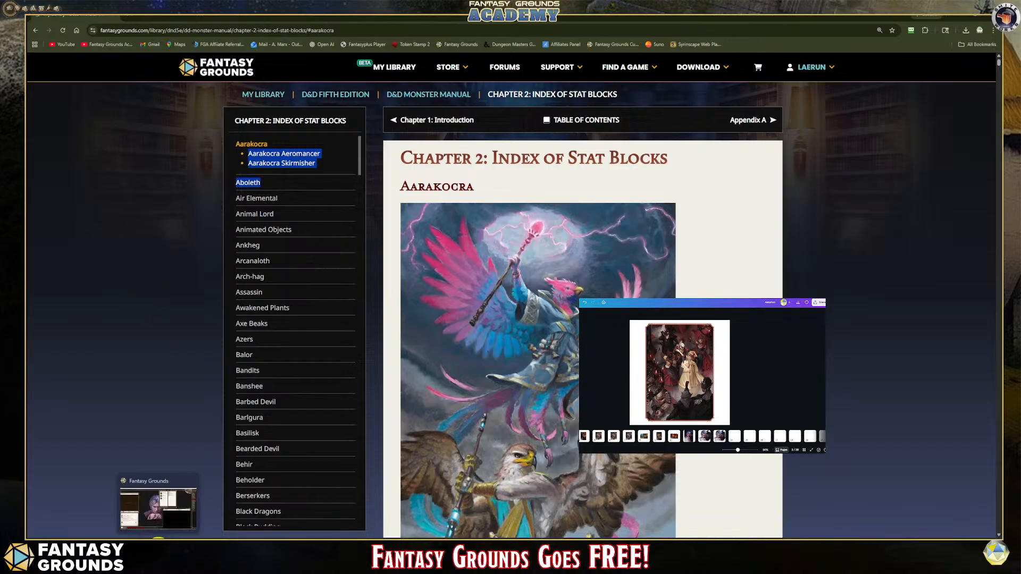
Step: Switch to the Fantasy Grounds campaign and show the 5E SRD 5.2.1 Bestiary contents among the loaded modules
left_click(161, 513)
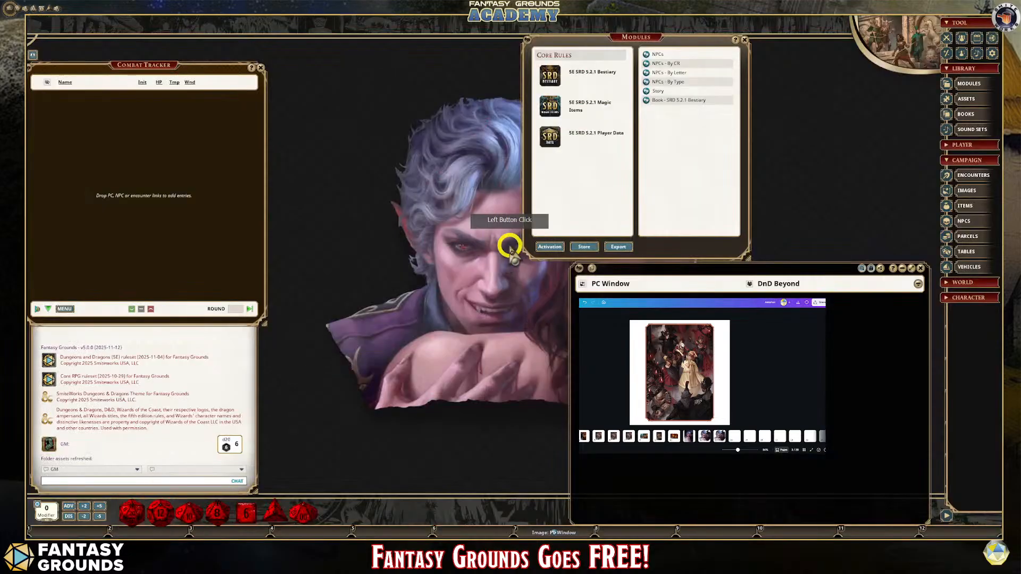
left_click(565, 76)
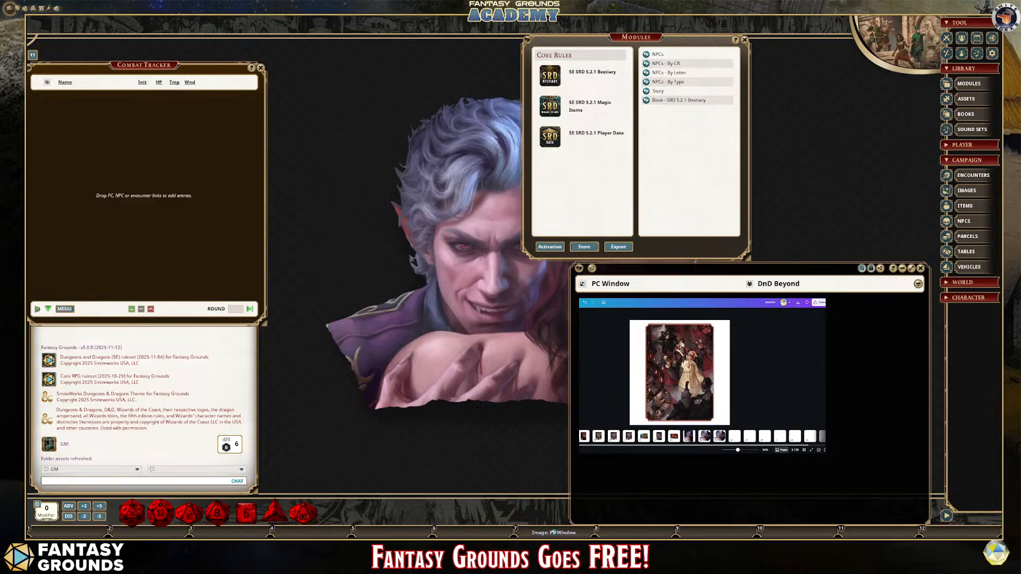
Step: View the Canva page with the cut-out character artwork and the page with the full rectangular portrait
left_click(705, 437)
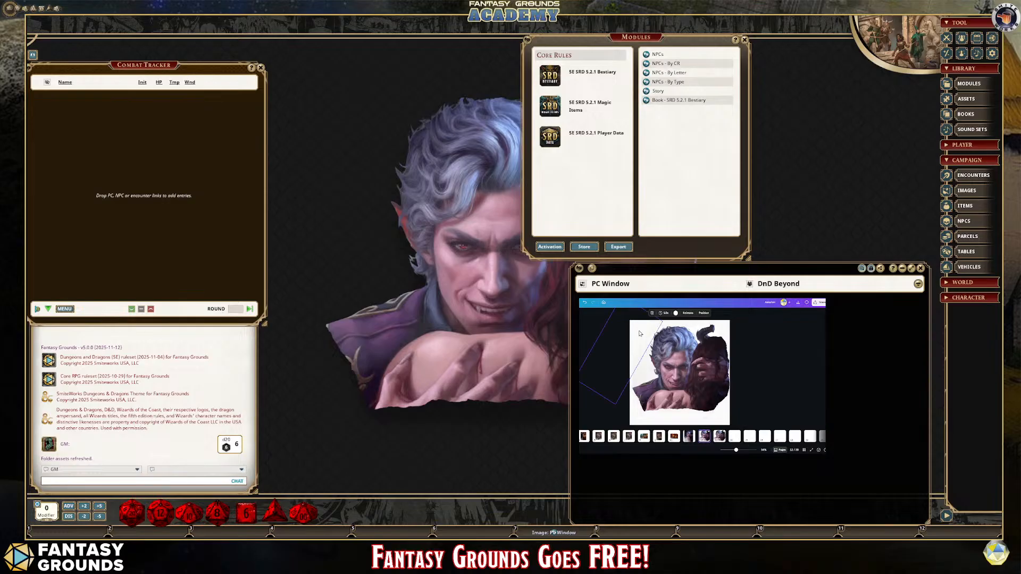
left_click(688, 436)
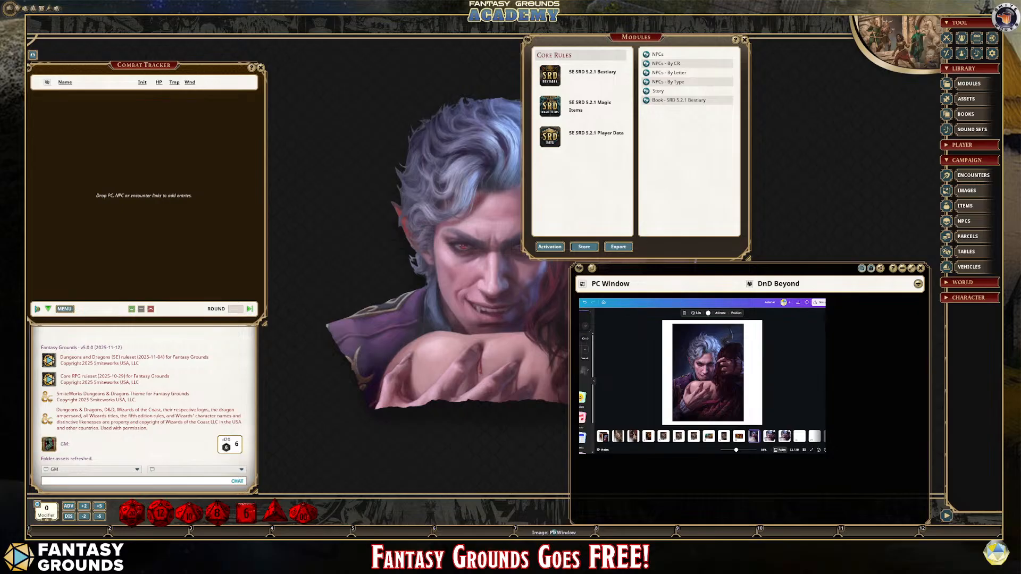
Step: Switch to the Token Stamp web page and load the cover image from the Downloads folder into its workspace
left_click(581, 317)
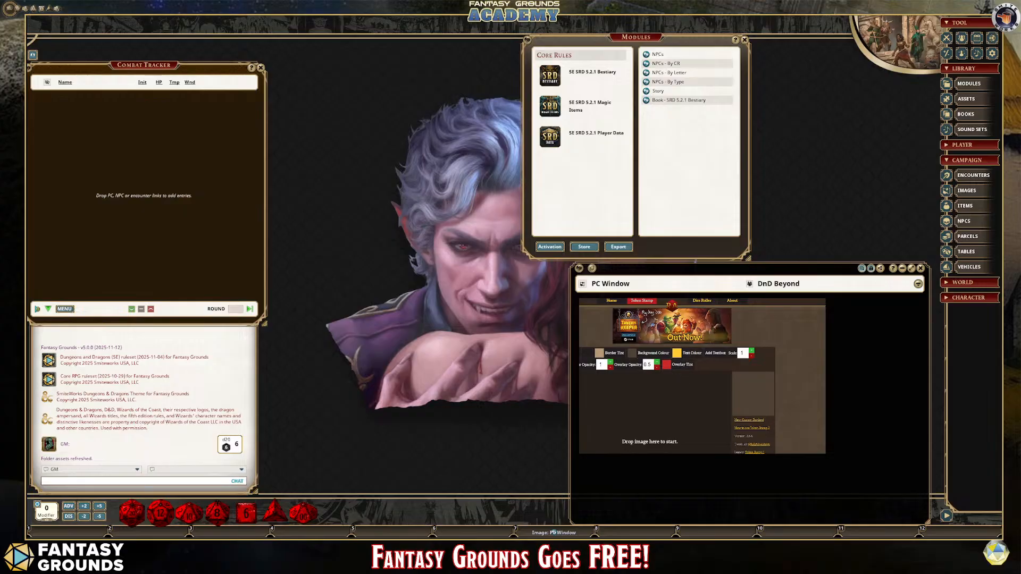
key("alt+Tab")
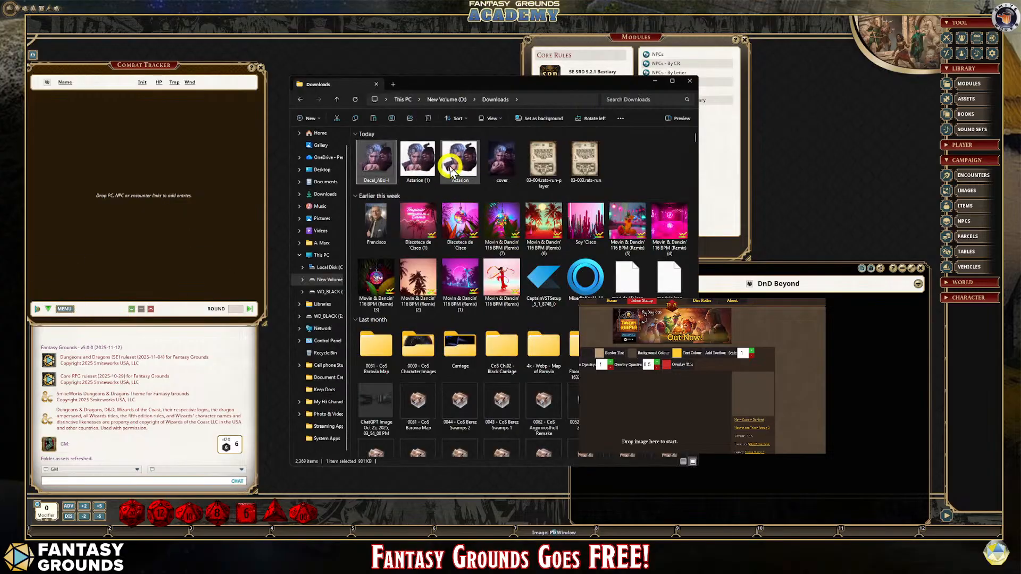
left_click_drag(497, 163, 691, 413)
scroll(716, 414, "down", 2)
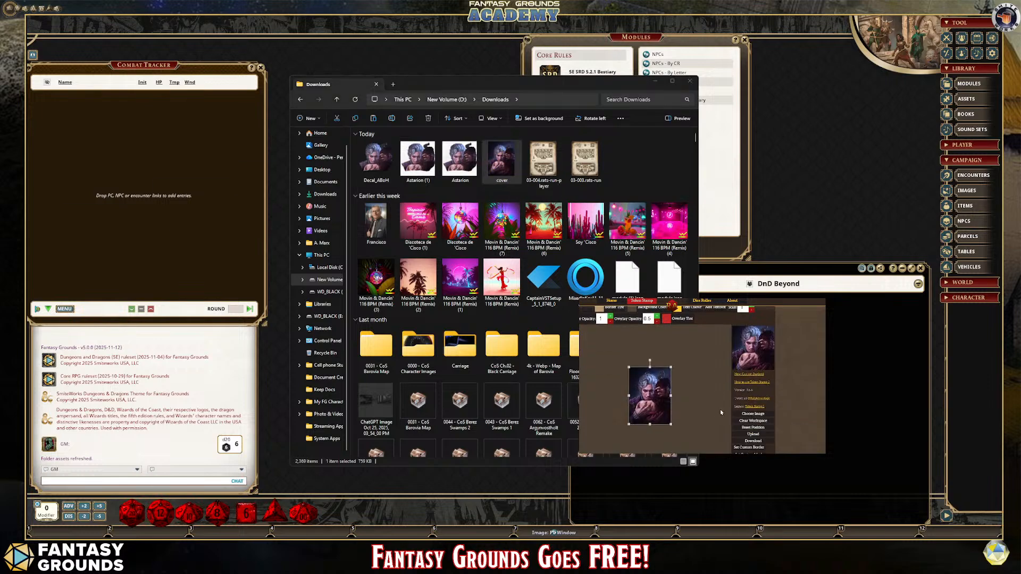
Step: Enlarge the character portrait in the token workspace, frame it with the ornate round border and centre the face inside the ring
scroll(696, 407, "up", 1)
mouse_move(671, 391)
left_mouse_down()
mouse_move(694, 360)
mouse_move(680, 409)
mouse_move(691, 384)
mouse_move(670, 407)
left_mouse_up()
left_click(581, 330)
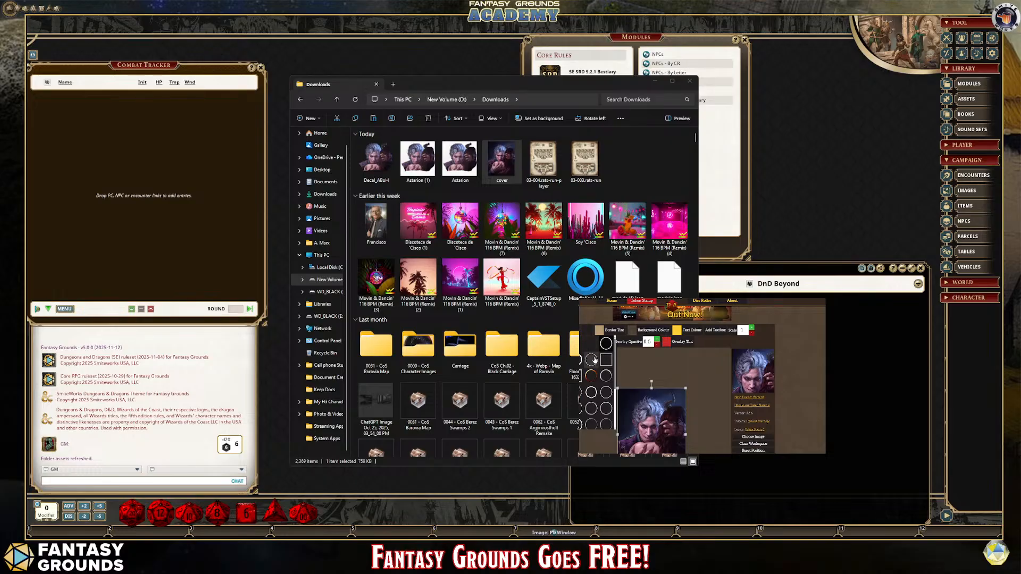
left_click(604, 375)
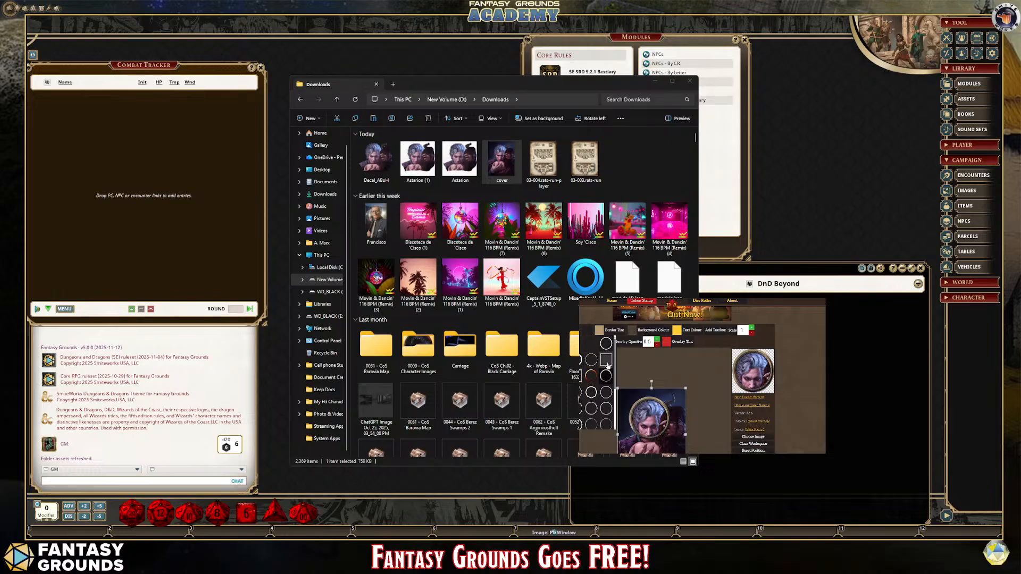
scroll(665, 365, "down", 1)
mouse_move(659, 385)
left_mouse_down()
mouse_move(657, 394)
mouse_move(685, 364)
mouse_move(651, 388)
left_mouse_up()
Step: Try a different round border, set the border tint to light grey and reapply the ornate round border
left_click(591, 338)
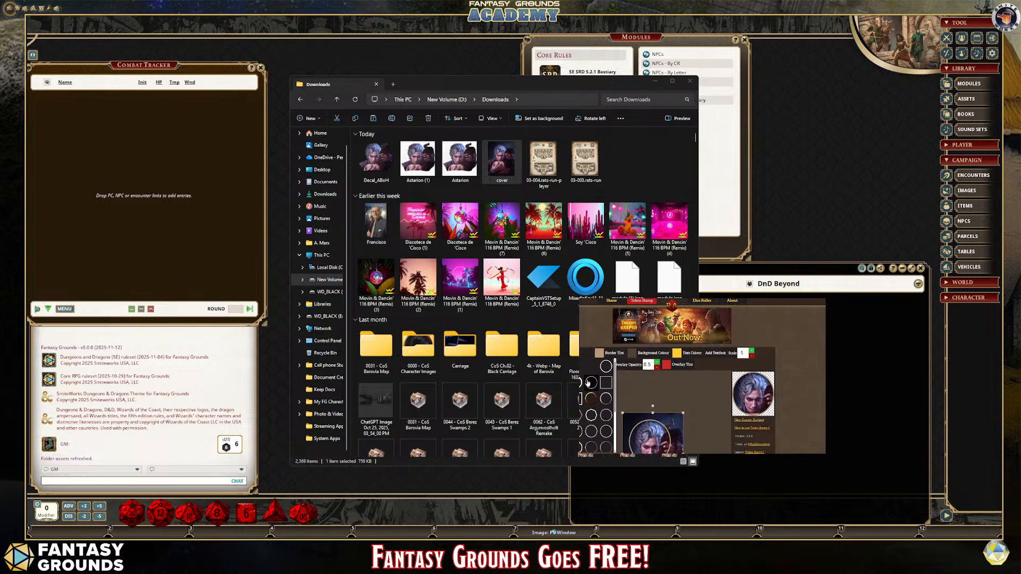
left_click(598, 353)
left_click_drag(596, 366, 597, 364)
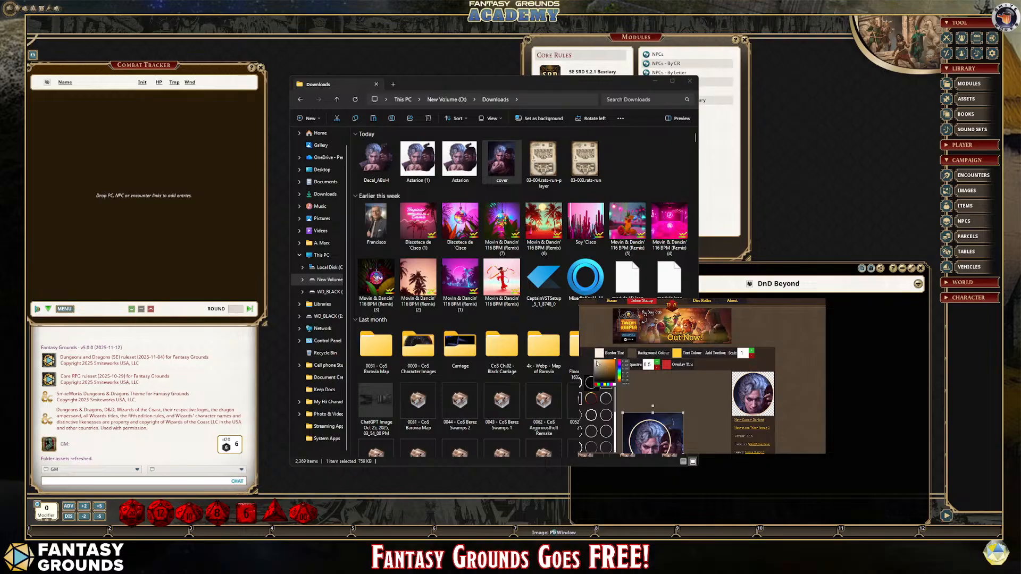
left_click(597, 367)
left_click(610, 401)
left_click(609, 400)
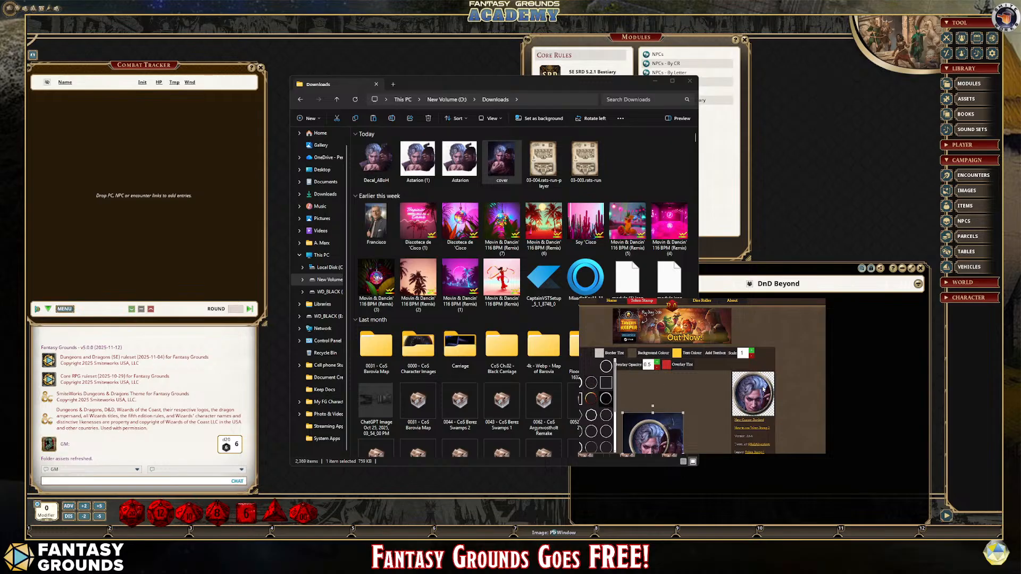
Step: Switch to the Canva projects page and open the first recent project
scroll(662, 391, "down", 2)
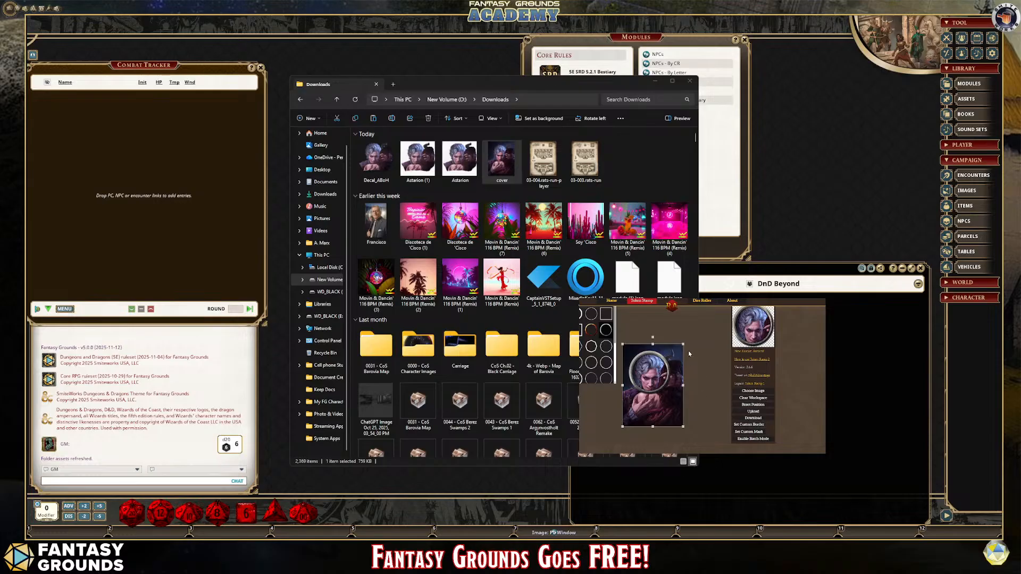
scroll(679, 376, "up", 2)
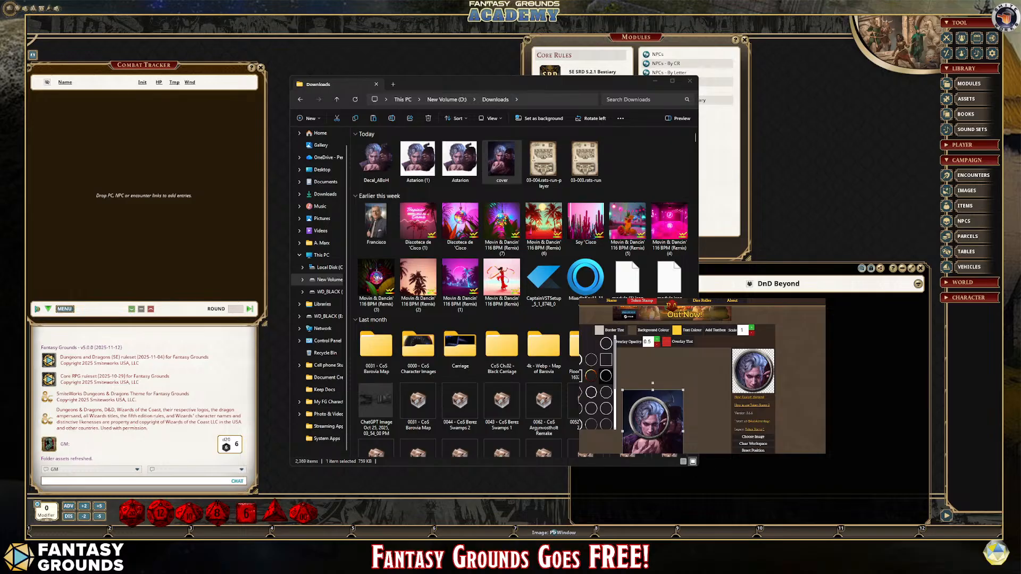
key("ctrl+Tab")
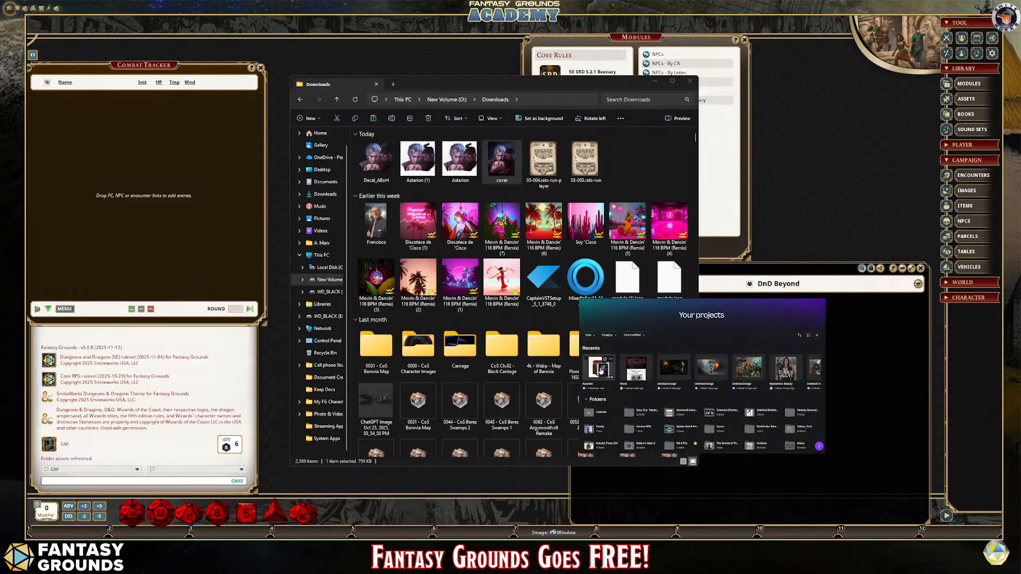
left_click(601, 371)
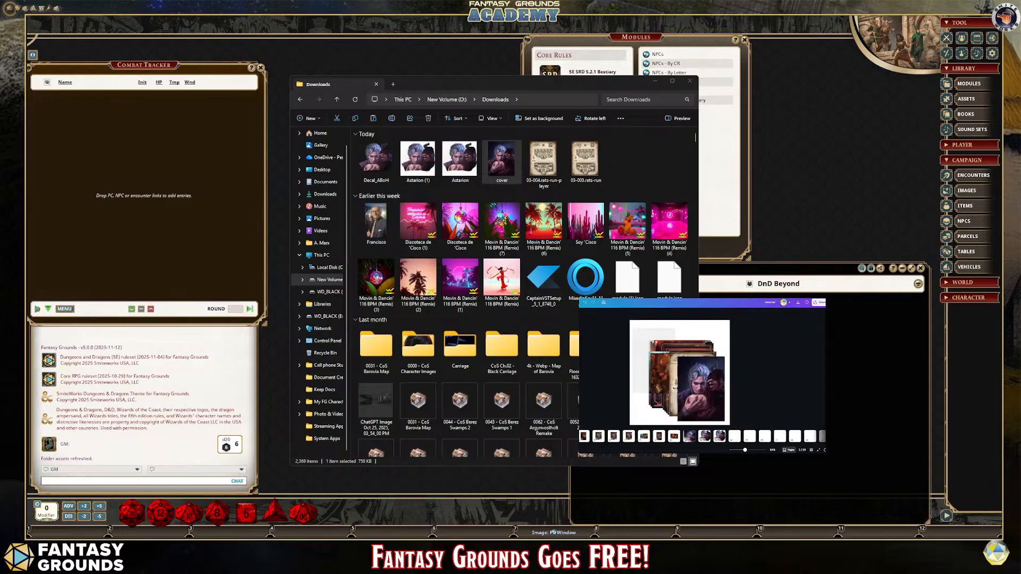
Step: Delete the stacked card images and the grey placeholder, leaving the Astarion cover art, full-body figure and two-character portrait on the page
left_click(714, 382)
key("Delete")
left_click(706, 380)
key("Delete")
left_click(706, 380)
key("Delete")
left_click(706, 380)
key("Delete")
left_click(705, 380)
key("Delete")
left_click(705, 380)
key("Delete")
left_click(705, 380)
key("Delete")
left_click(706, 380)
key("Delete")
left_click(705, 380)
key("Delete")
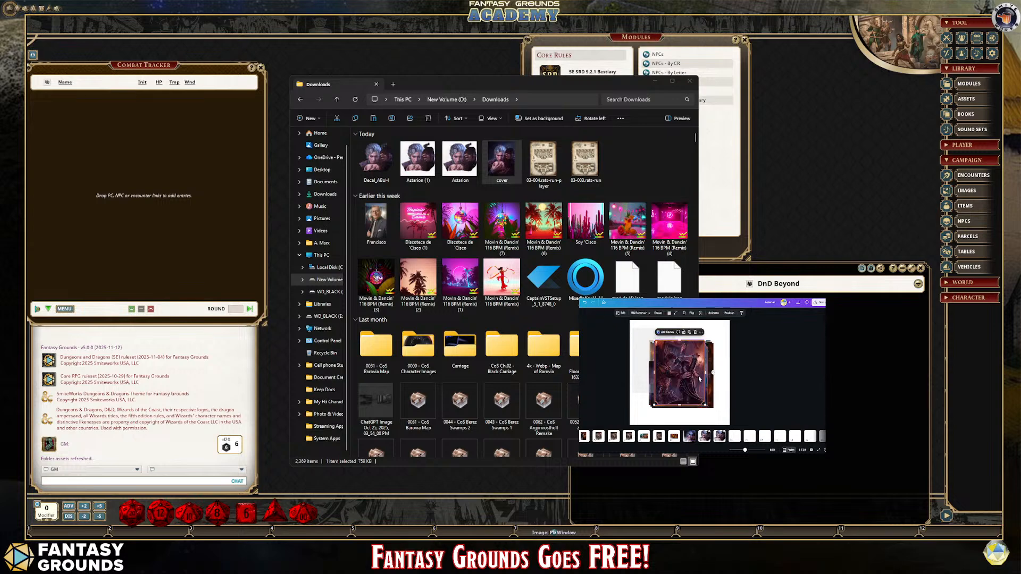
left_click(699, 379)
key("Delete")
left_click(699, 379)
key("Delete")
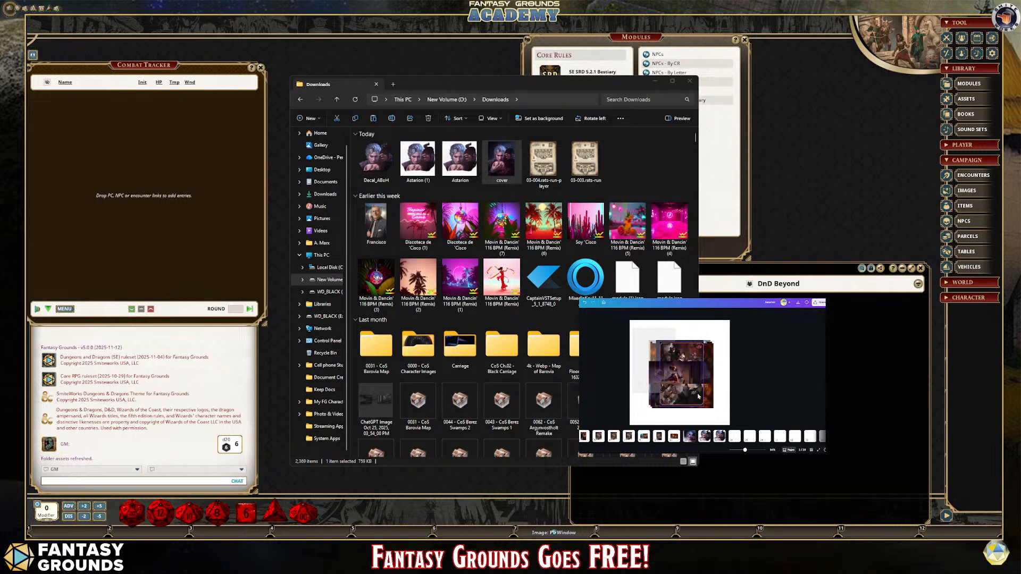
left_click(698, 396)
key("Delete")
left_click(698, 396)
key("Delete")
left_click(660, 370)
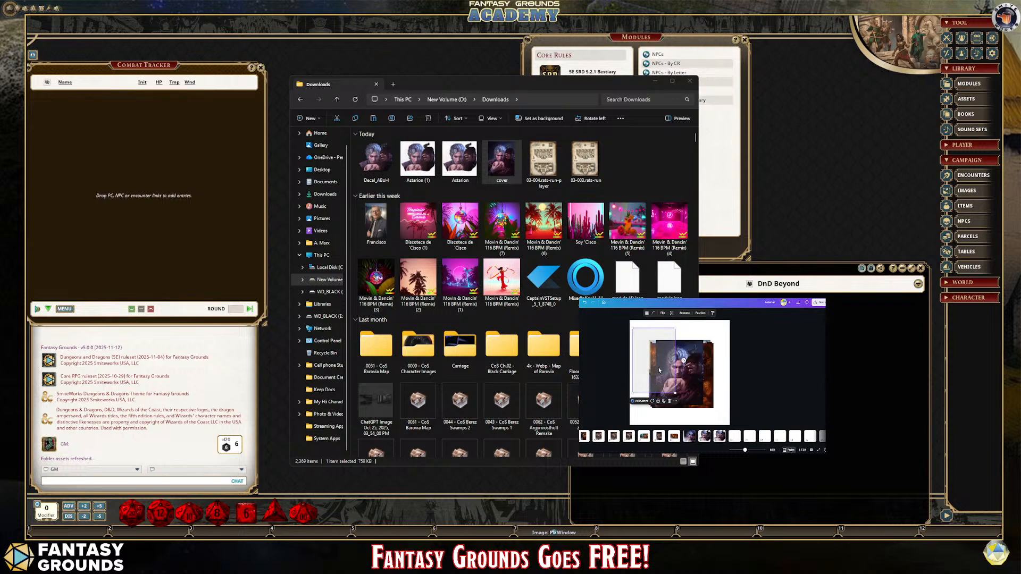
key("Delete")
left_click(711, 380)
key("Delete")
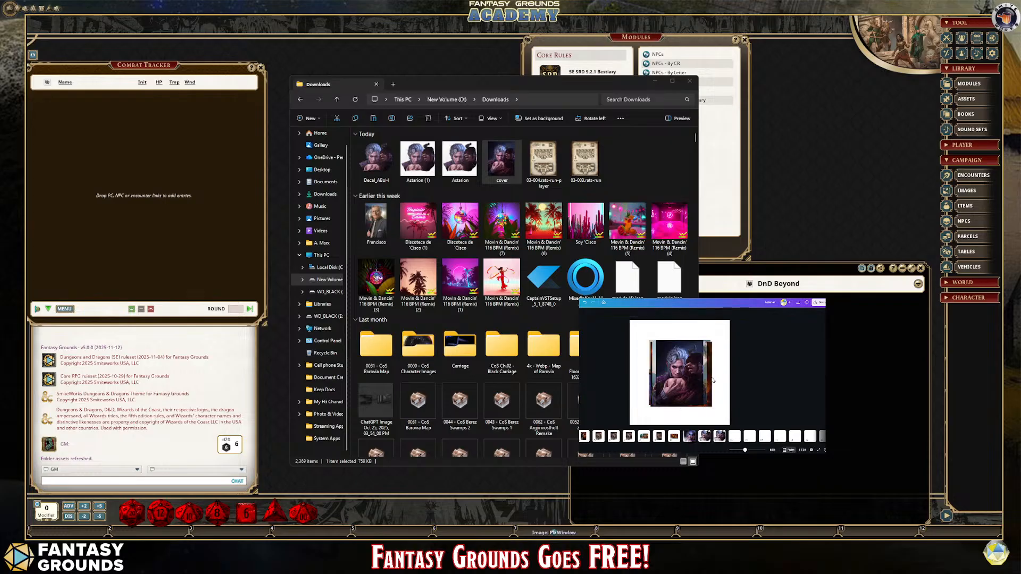
left_click_drag(684, 370, 639, 365)
left_click(671, 366)
key("Delete")
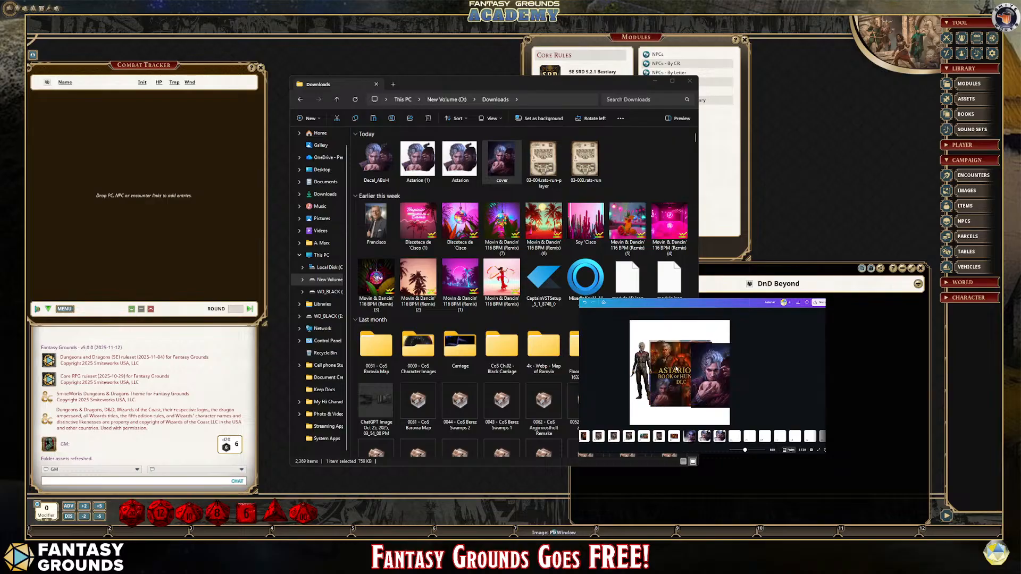
Step: Enlarge the full-body figure to about the page height and move the two-character portrait to the page's right edge
left_click_drag(710, 375, 700, 388)
left_click_drag(642, 351, 642, 329)
left_click_drag(652, 378, 729, 374)
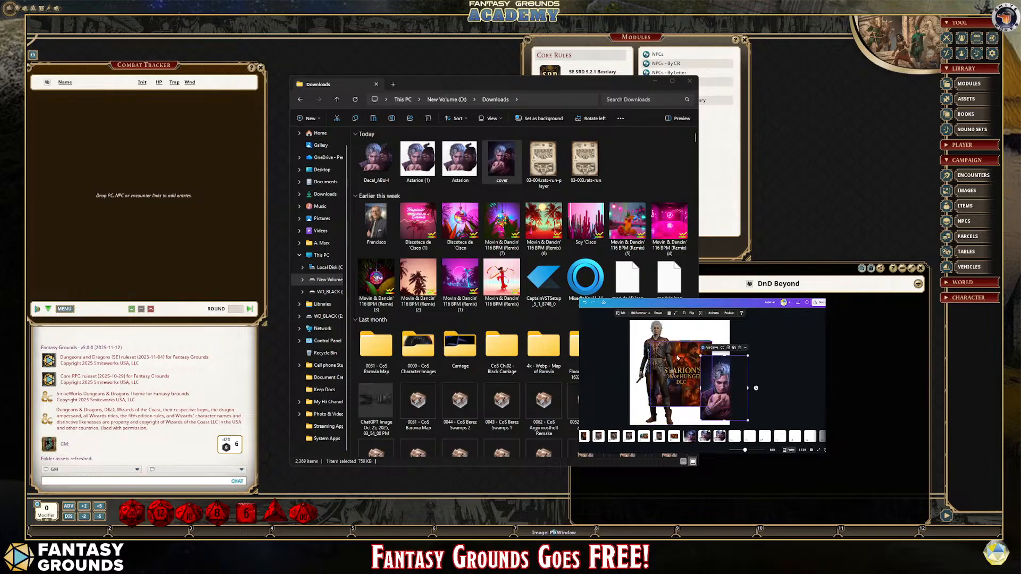
Step: Move the Astarion's Book of Hunger DLC cover to the page's upper edge and delete the two-character portrait
left_click_drag(662, 353, 687, 344)
left_click(691, 361)
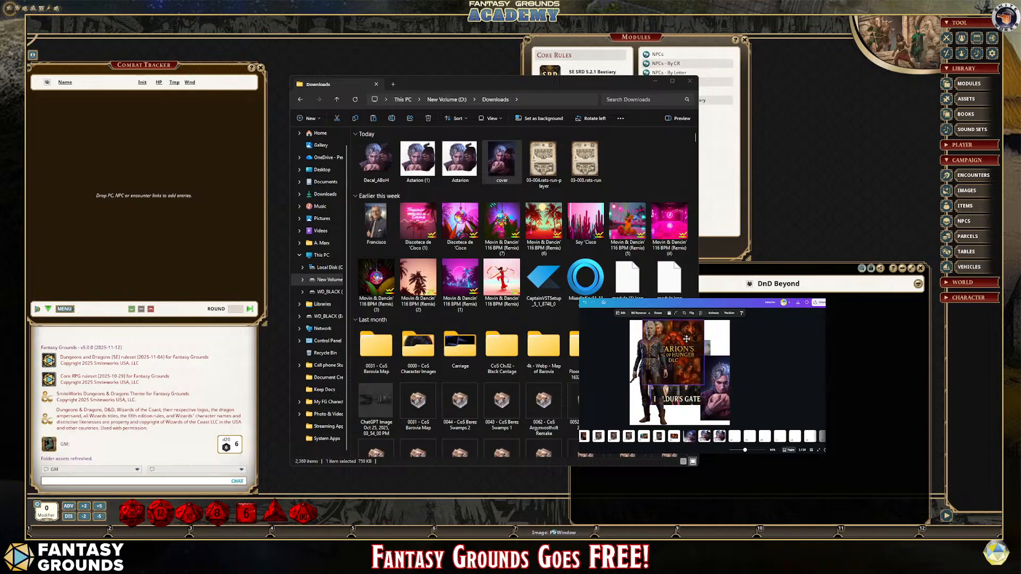
left_click_drag(725, 385, 707, 384)
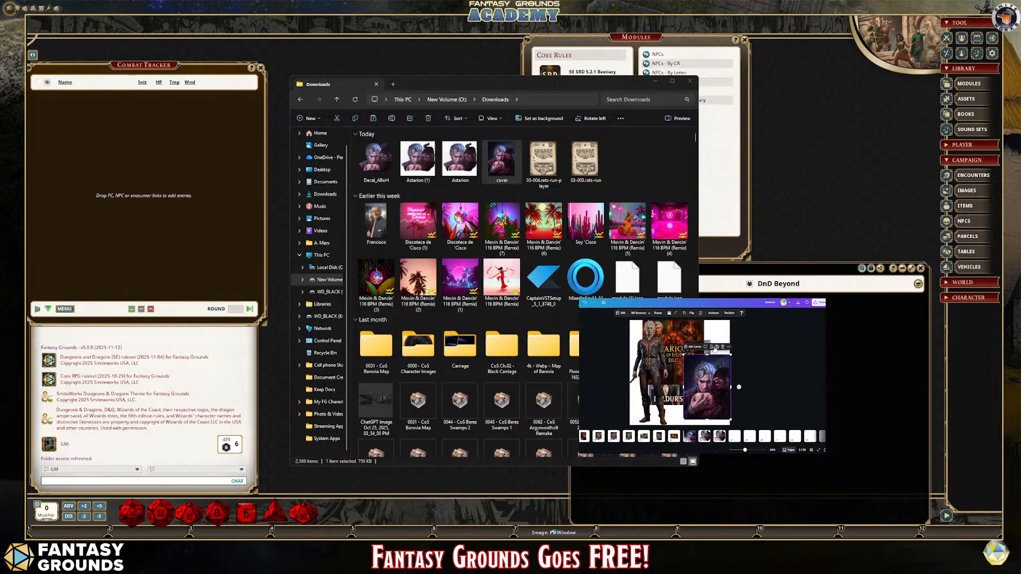
key("Delete")
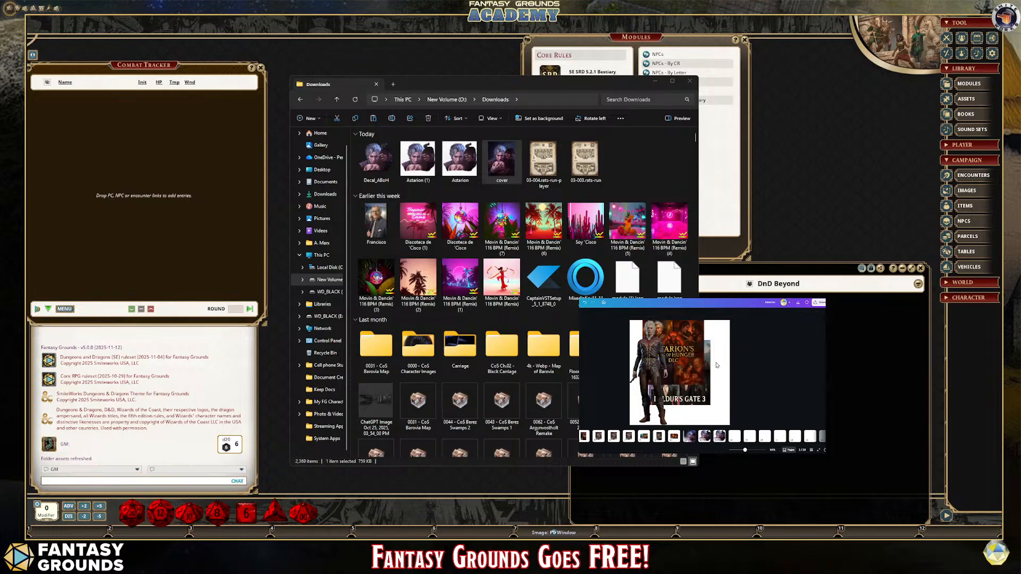
Step: Enlarge the Book of Hunger cover to fill the page and place a small full-body figure at its lower centre
mouse_move(683, 351)
left_mouse_down()
mouse_move(703, 368)
mouse_move(661, 335)
mouse_move(684, 341)
left_mouse_up()
left_click(658, 342)
left_click(702, 352)
left_click_drag(691, 384, 729, 425)
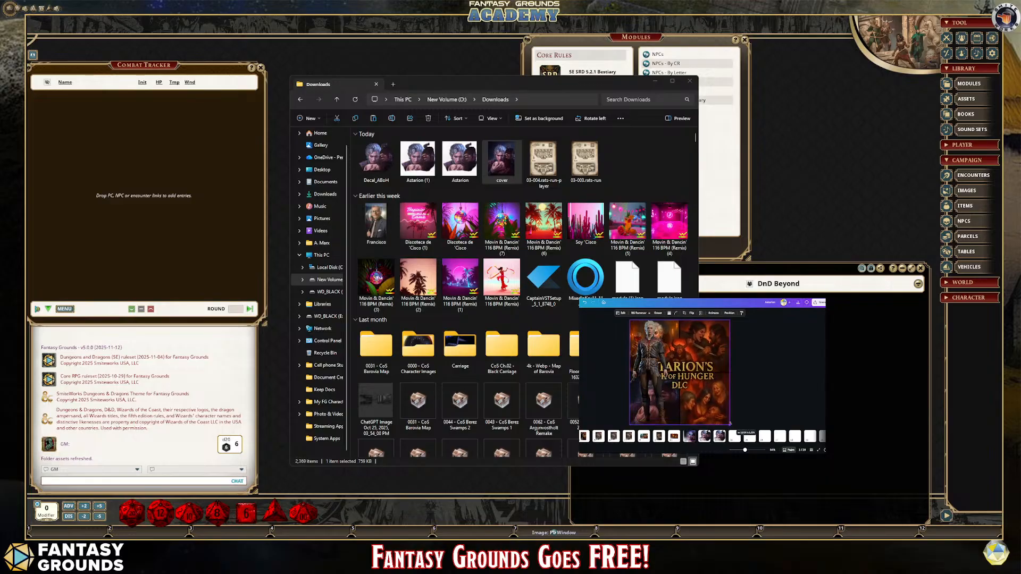
left_click_drag(659, 363, 681, 405)
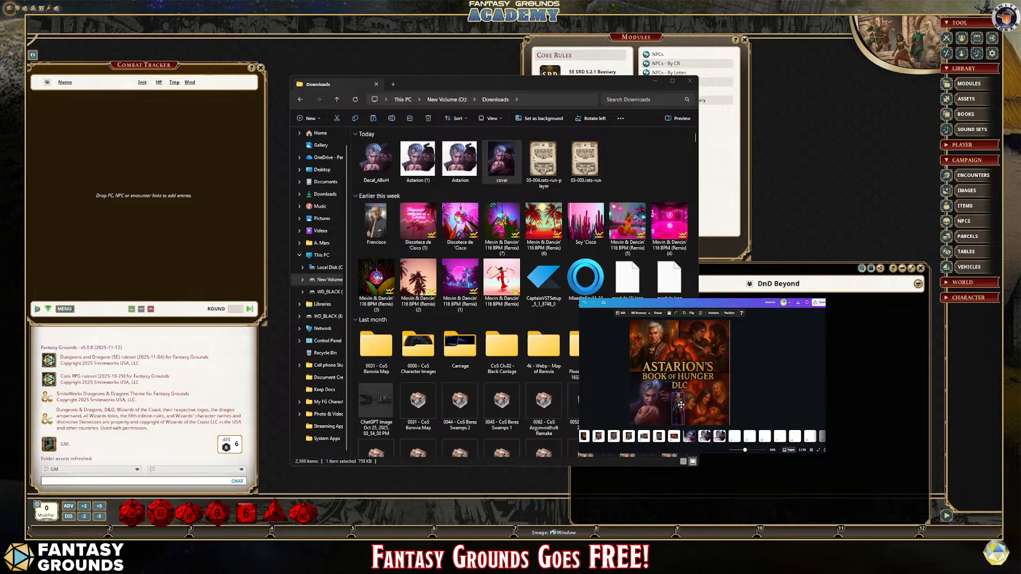
left_click(758, 386)
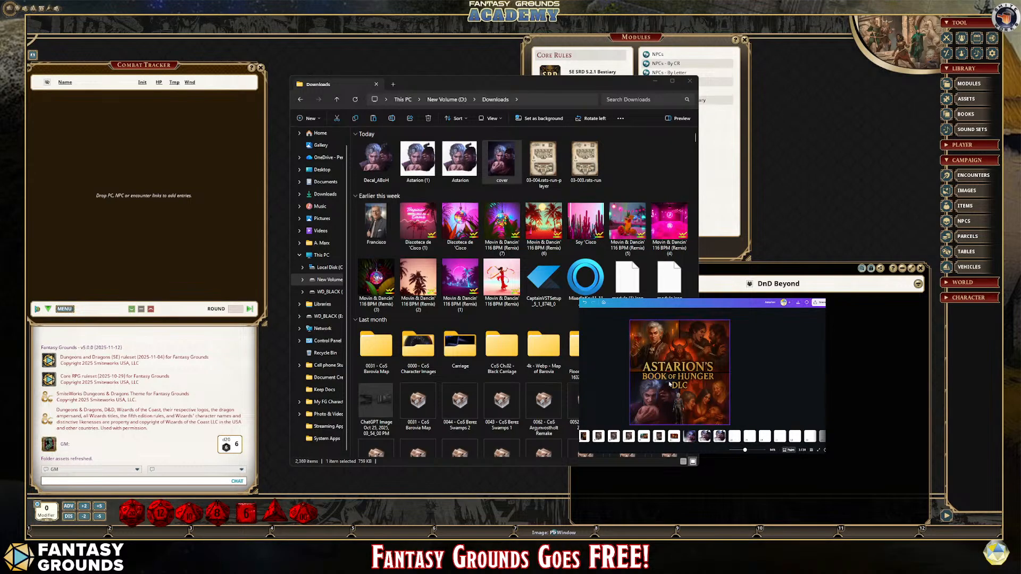
Step: On the second page, shift the card image of the man in the loose shirt left and remove its background
left_click(598, 436)
left_click_drag(681, 372, 672, 371)
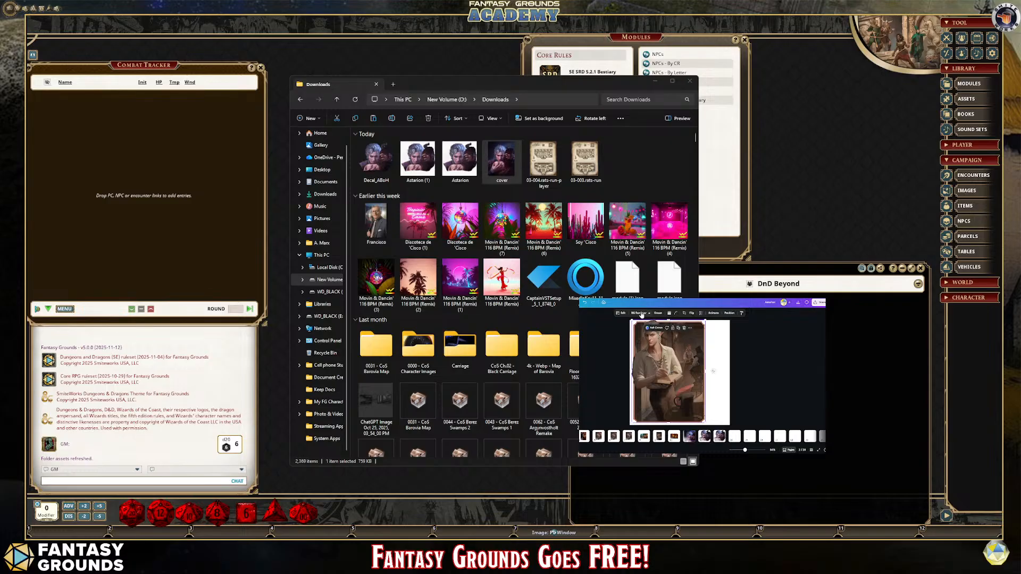
left_click(641, 314)
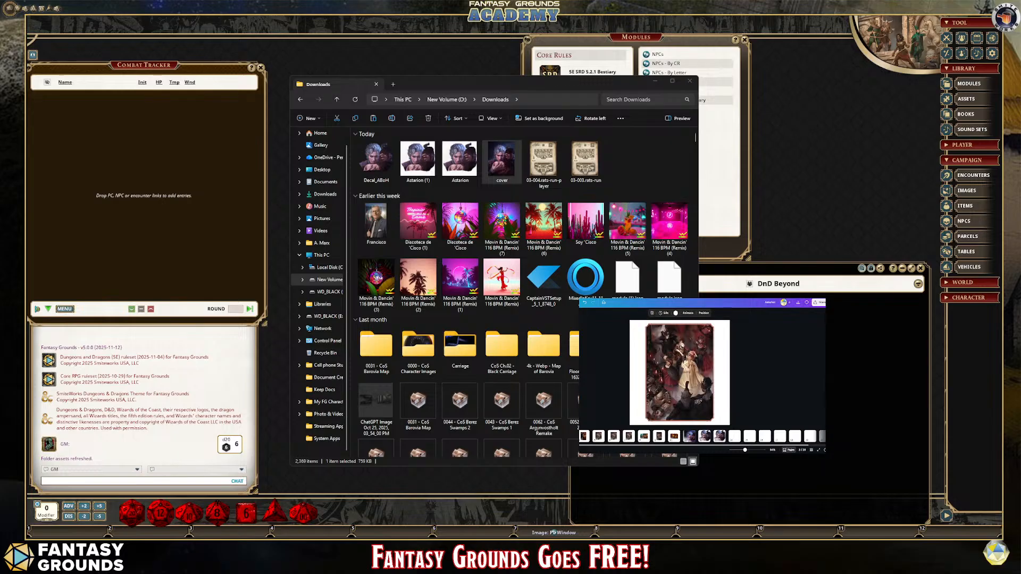
Step: Open the page with the man holding a child and remove that card image's background
left_click(583, 437)
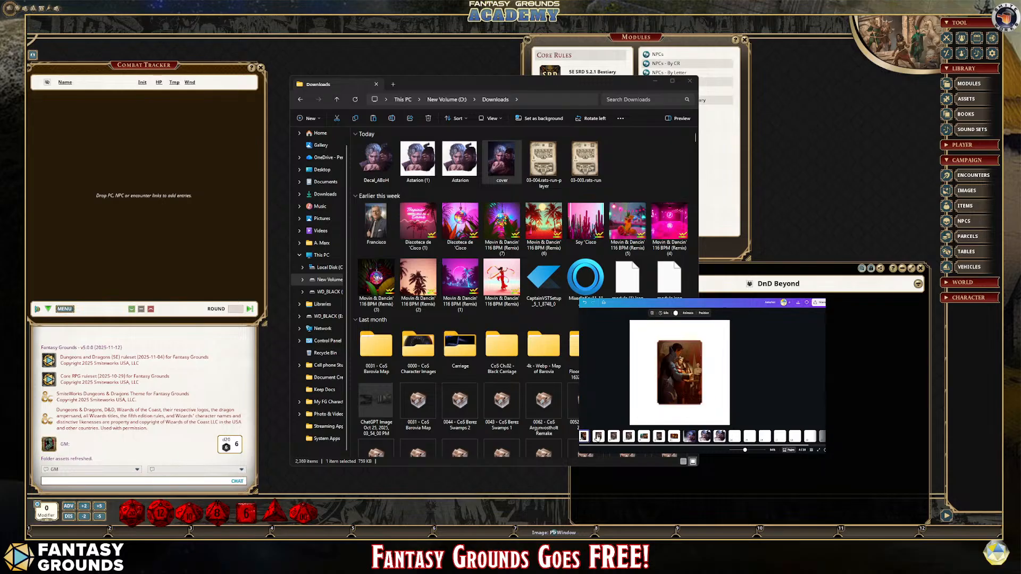
left_click(698, 373)
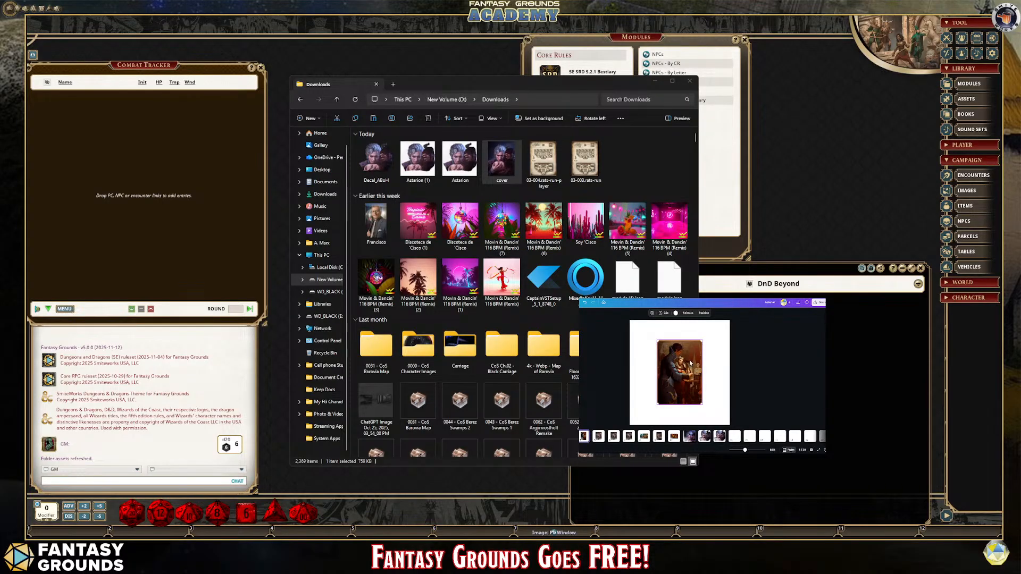
left_click(744, 375)
left_click(689, 373)
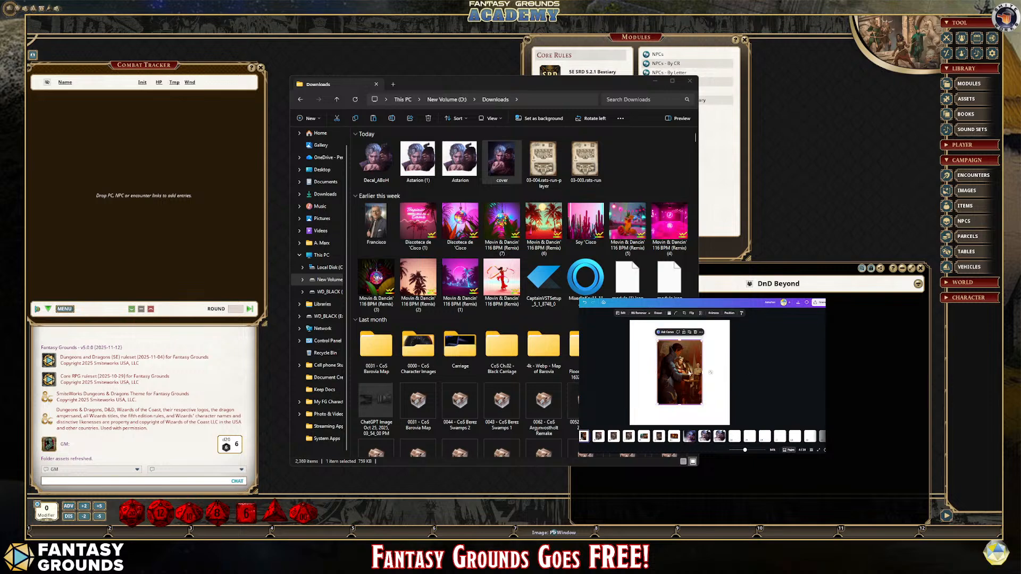
left_click(632, 315)
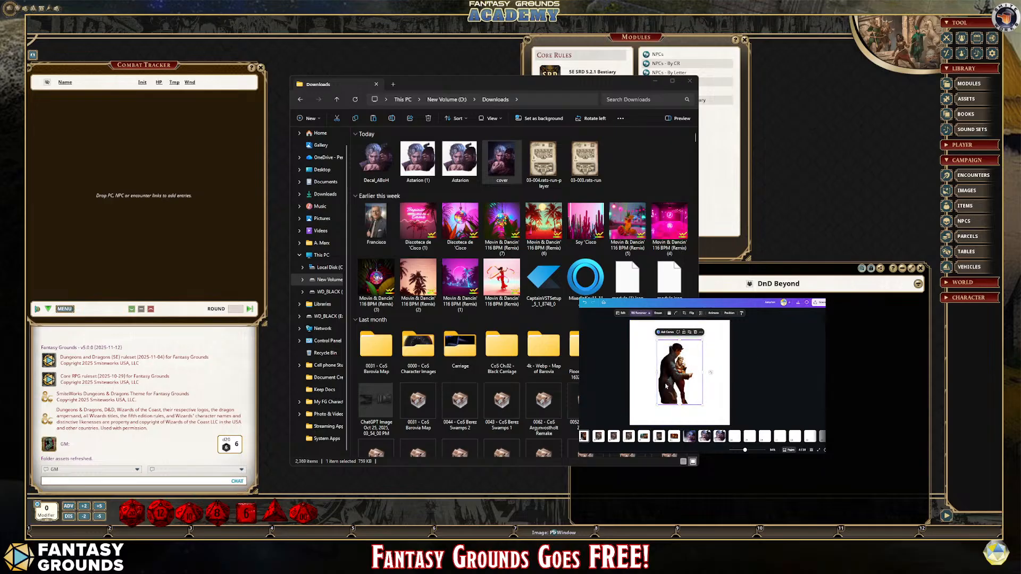
Step: Copy the cutout of the man and child and paste it onto the first blank page
right_click(674, 369)
left_click(685, 336)
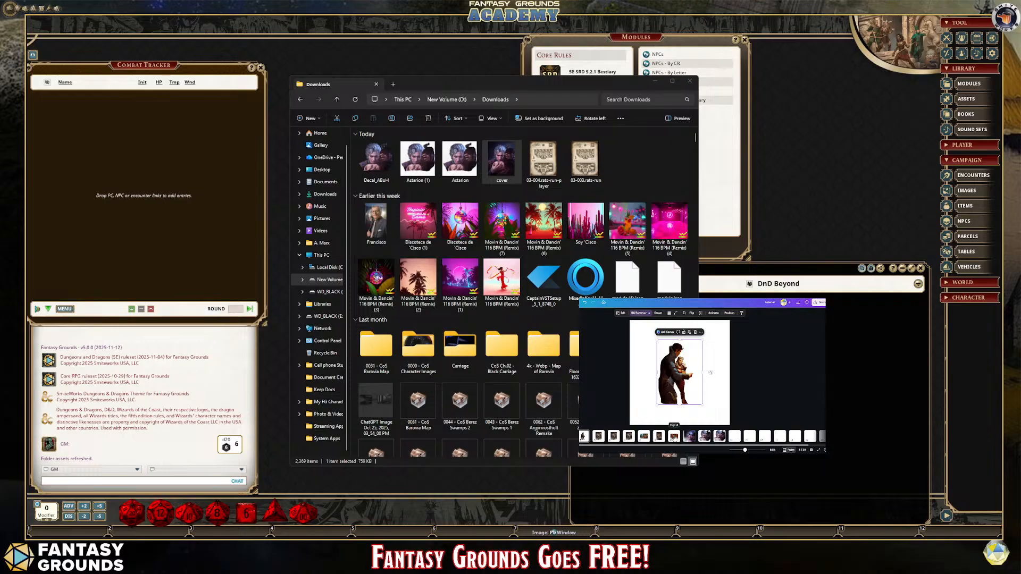
left_click(568, 436)
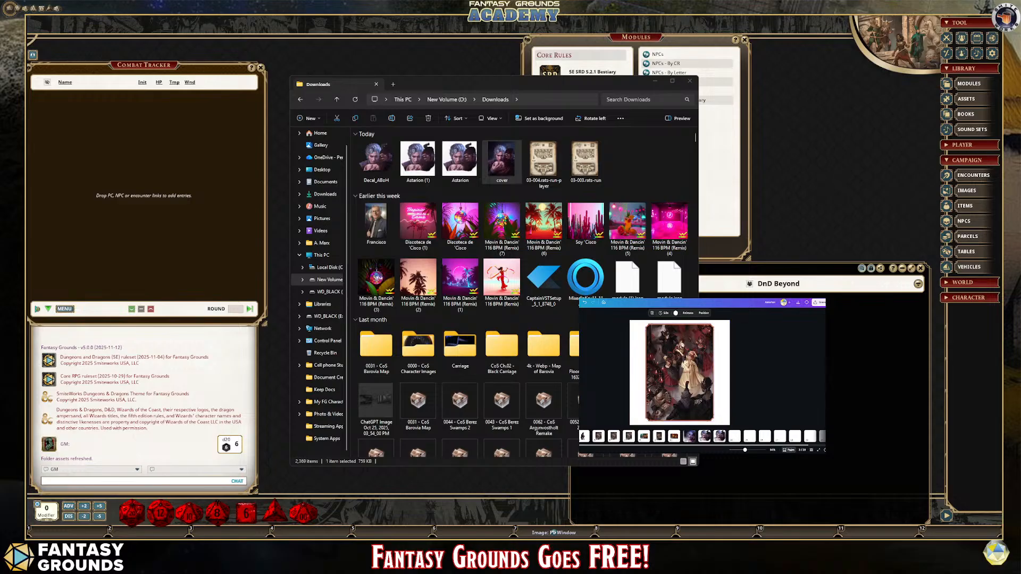
right_click(735, 436)
left_click(686, 386)
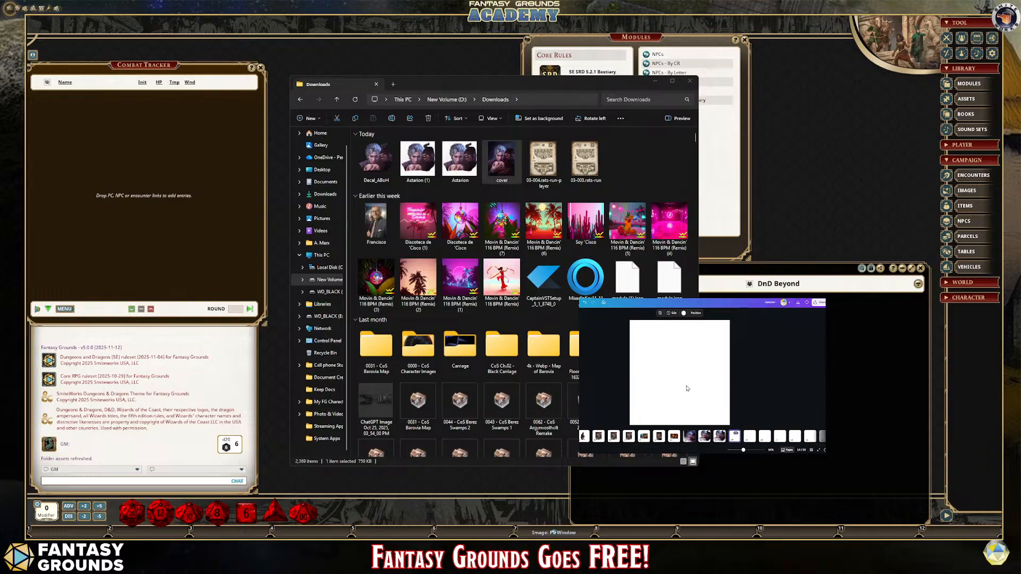
key("ctrl+v")
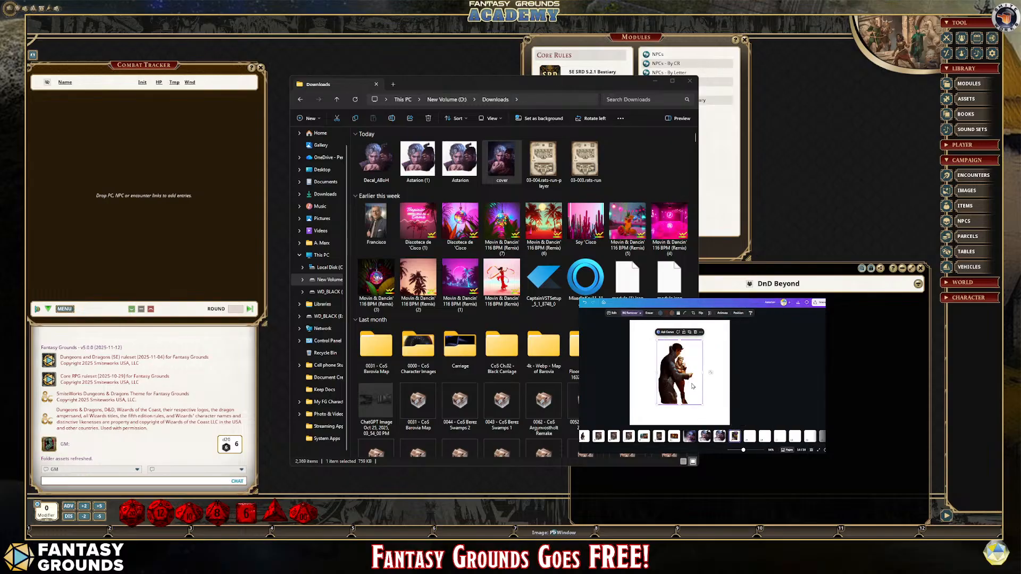
left_click_drag(701, 389, 684, 381)
Step: Copy the cutout of the man in the loose shirt onto the page with the man and child, then minimize the Downloads window
left_click(554, 436)
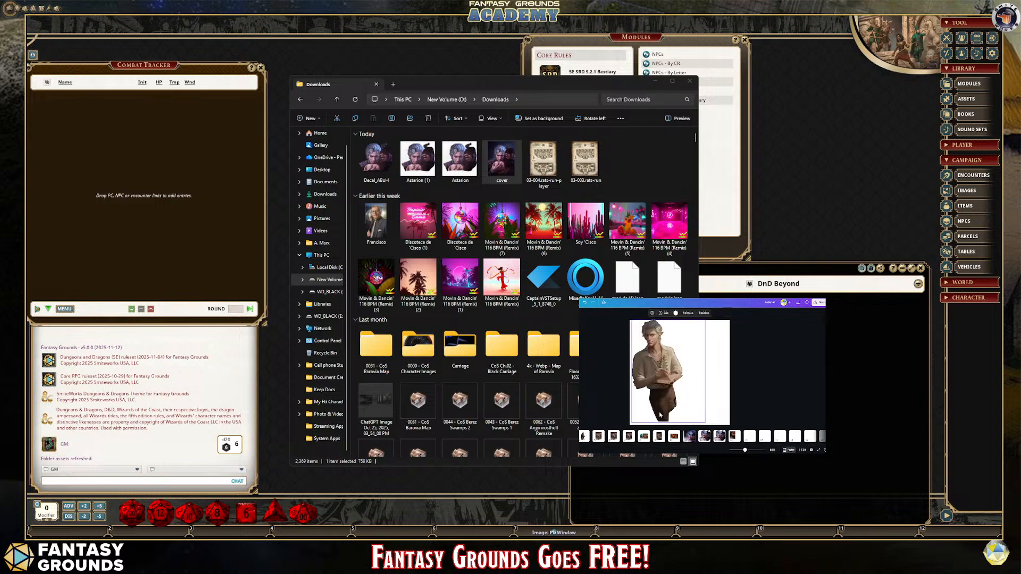
right_click(672, 396)
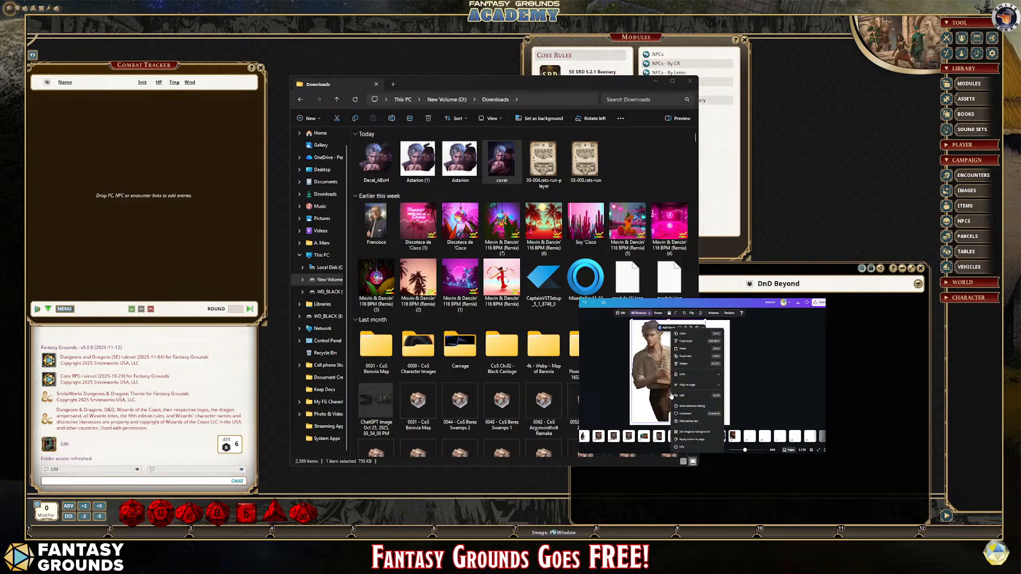
left_click(688, 339)
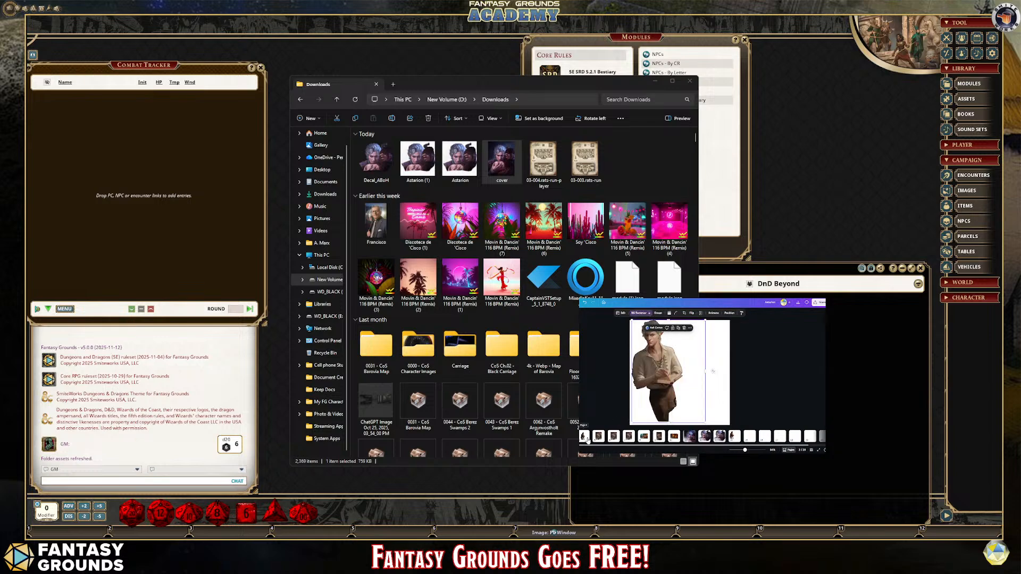
left_click(583, 436)
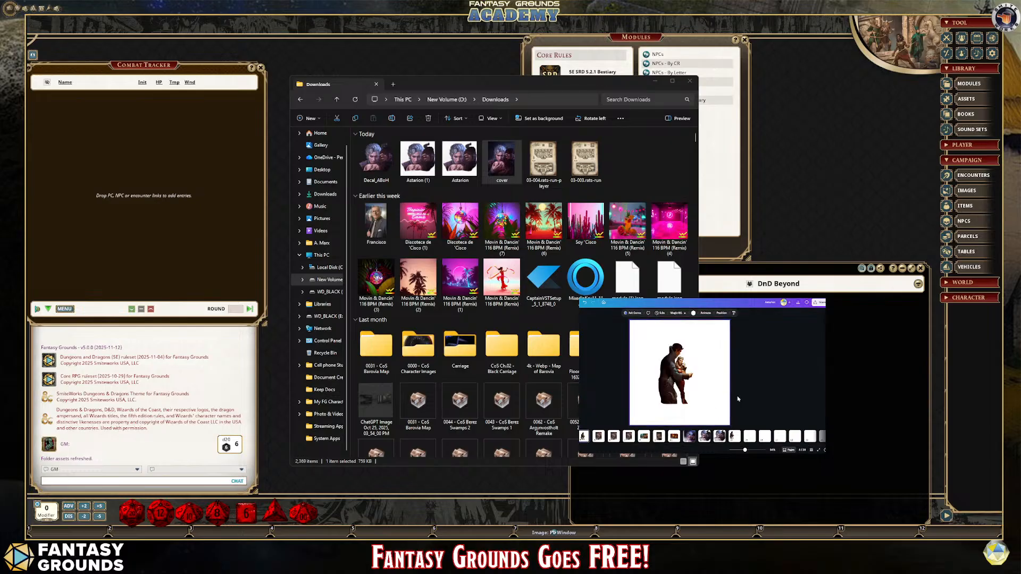
key("ctrl+v")
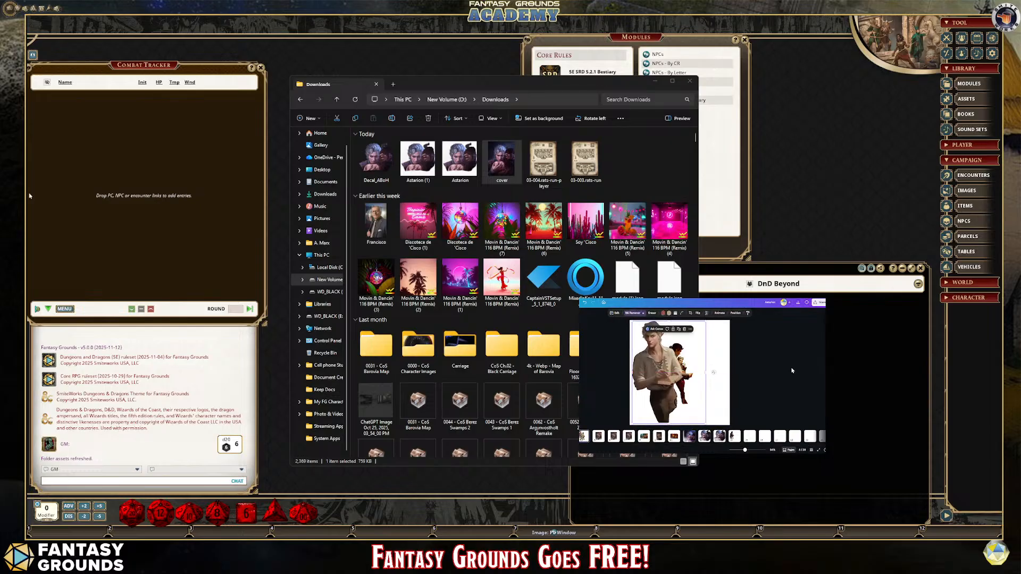
left_click(656, 93)
left_click(654, 80)
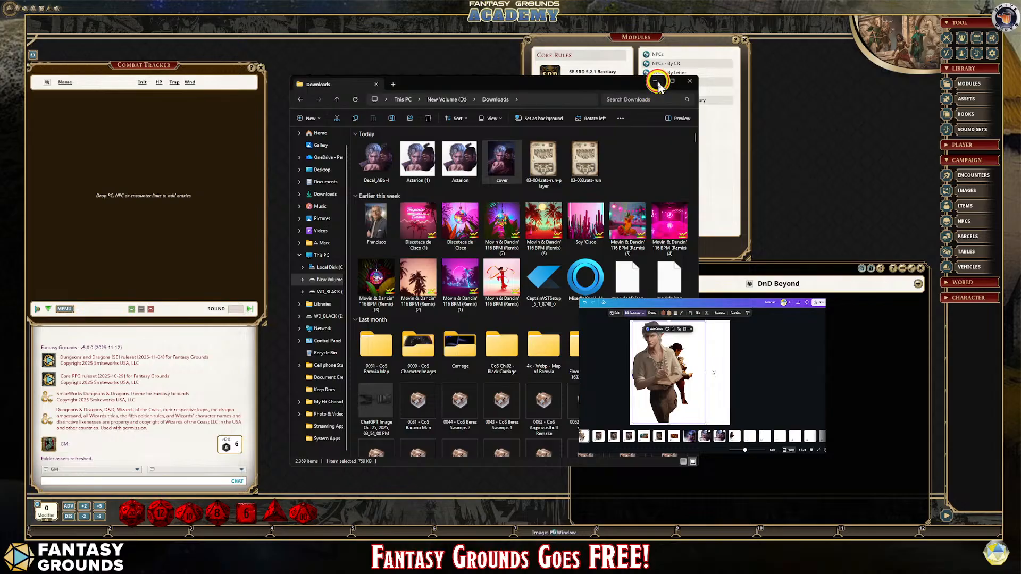
left_click(546, 226)
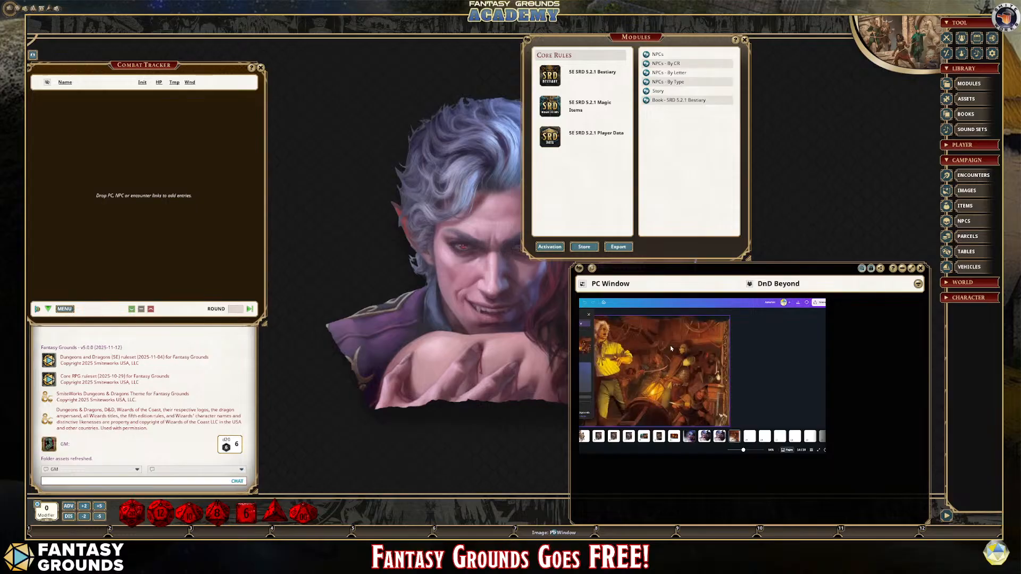
left_click(703, 378)
mouse_move(703, 379)
left_mouse_down()
mouse_move(691, 380)
mouse_move(683, 363)
mouse_move(689, 384)
left_mouse_up()
scroll(718, 375, "down", 3)
scroll(720, 384, "up", 3)
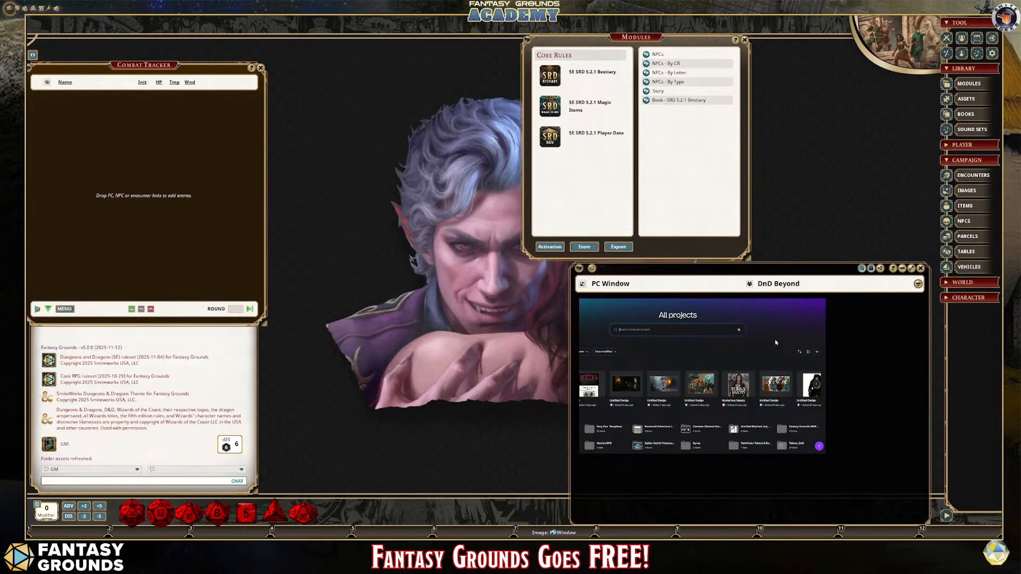
Step: Upload the map image 03-004.rats-run-player.jpg from the Downloads folder to the Canva projects
left_click(816, 352)
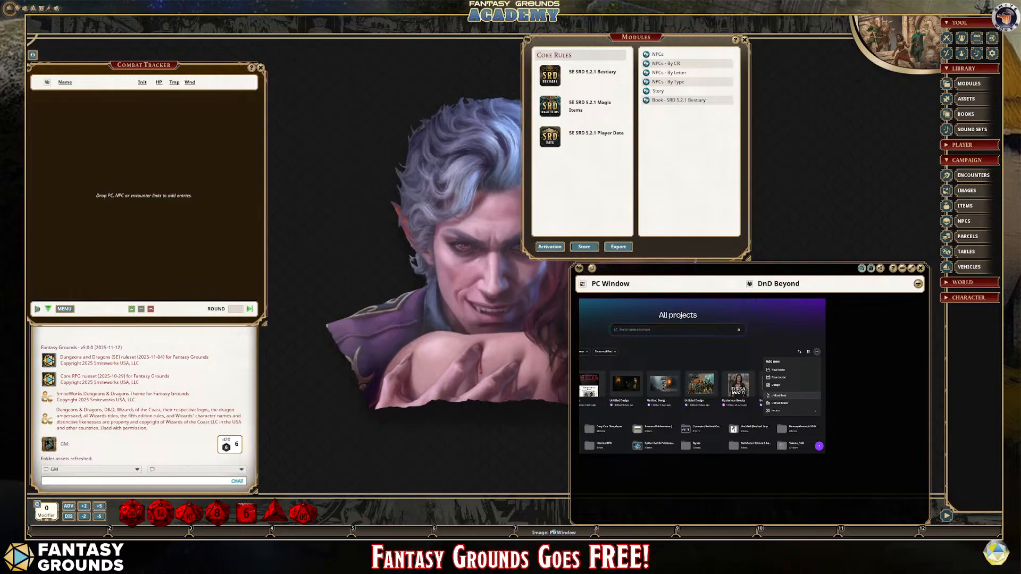
left_click(686, 394)
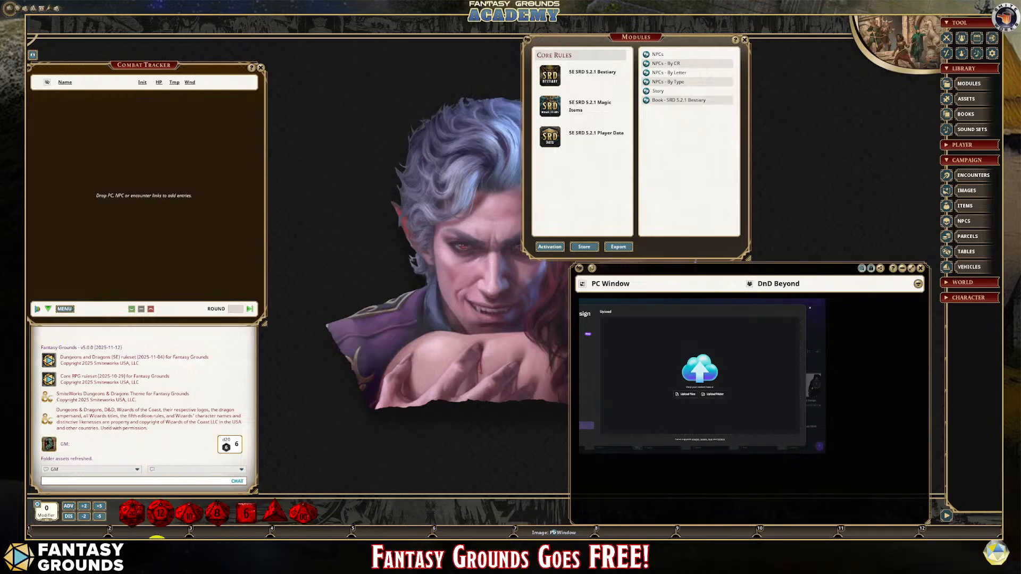
left_click(179, 547)
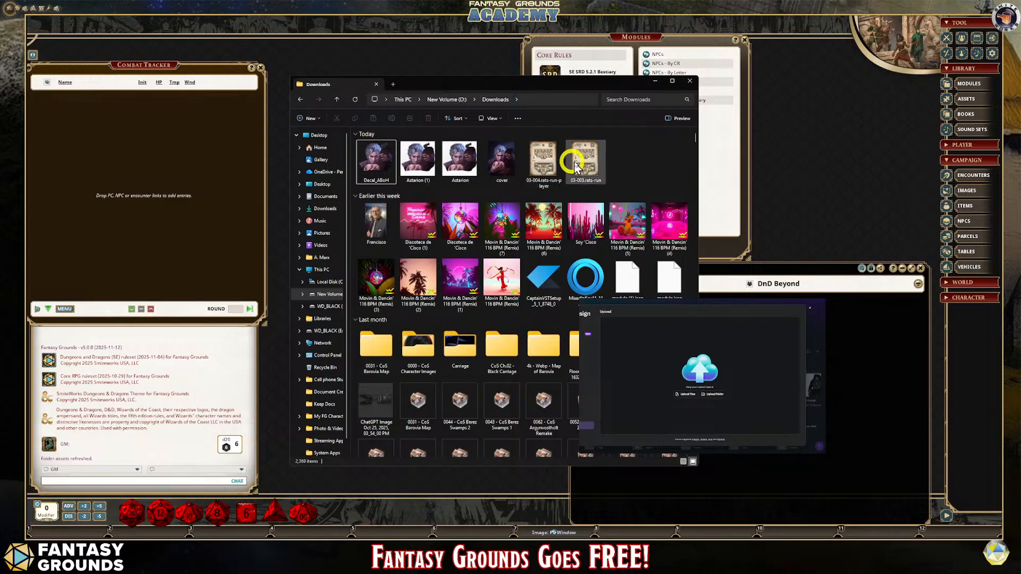
left_click_drag(545, 164, 746, 390)
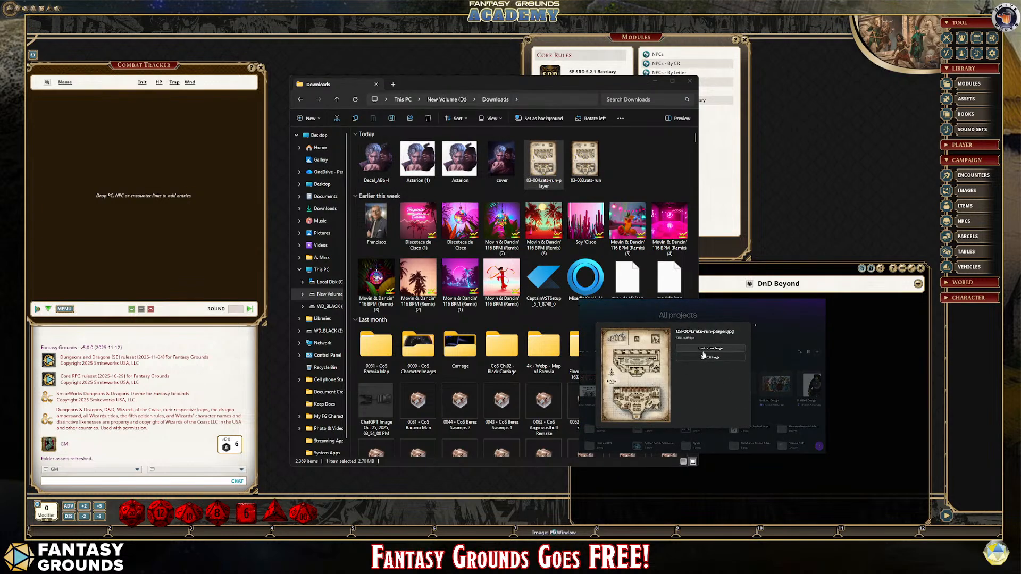
Step: Create a new custom-size design of 3165 × 4096 px from the uploaded Rat's Run map
left_click(729, 351)
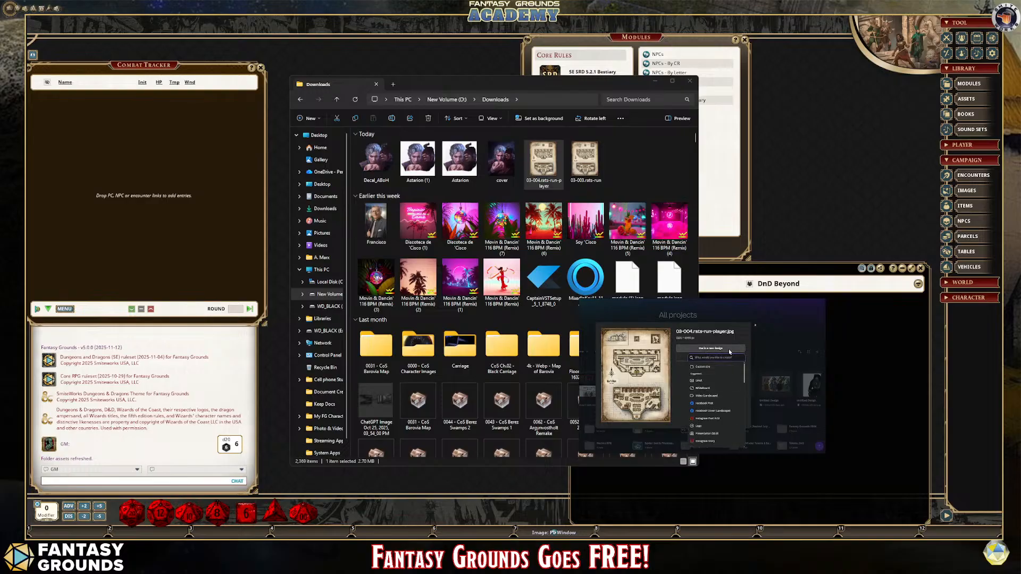
scroll(737, 420, "down", 5)
scroll(737, 420, "up", 6)
left_click(708, 368)
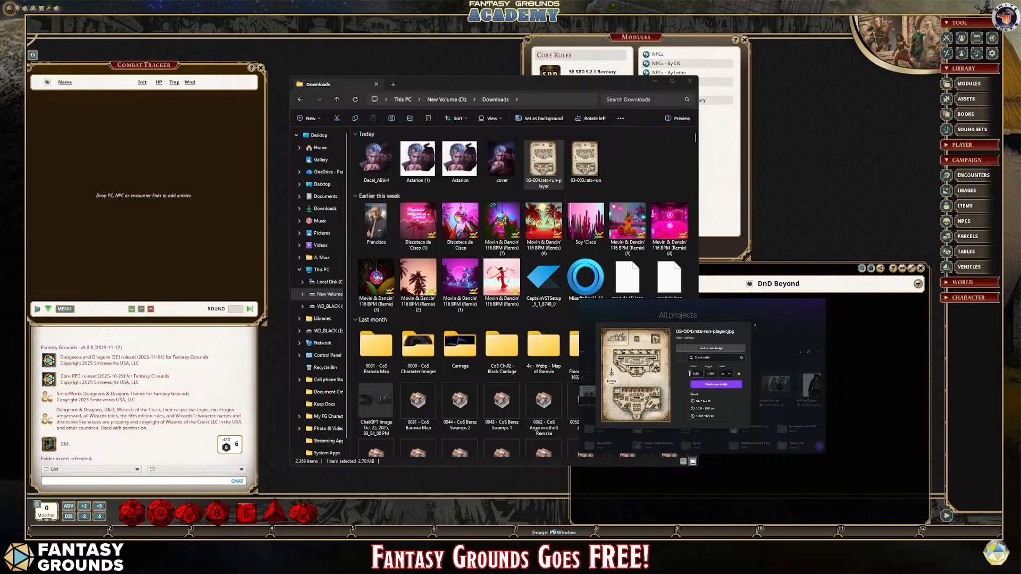
left_click(716, 384)
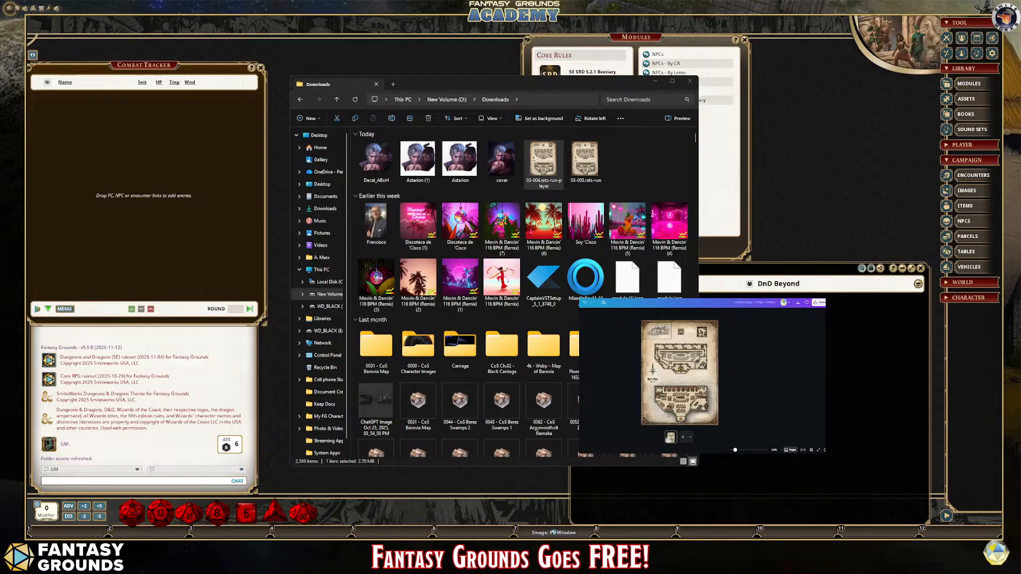
Step: Switch to ChatGPT, minimize the Downloads window and maximize the browser window
left_click(640, 295)
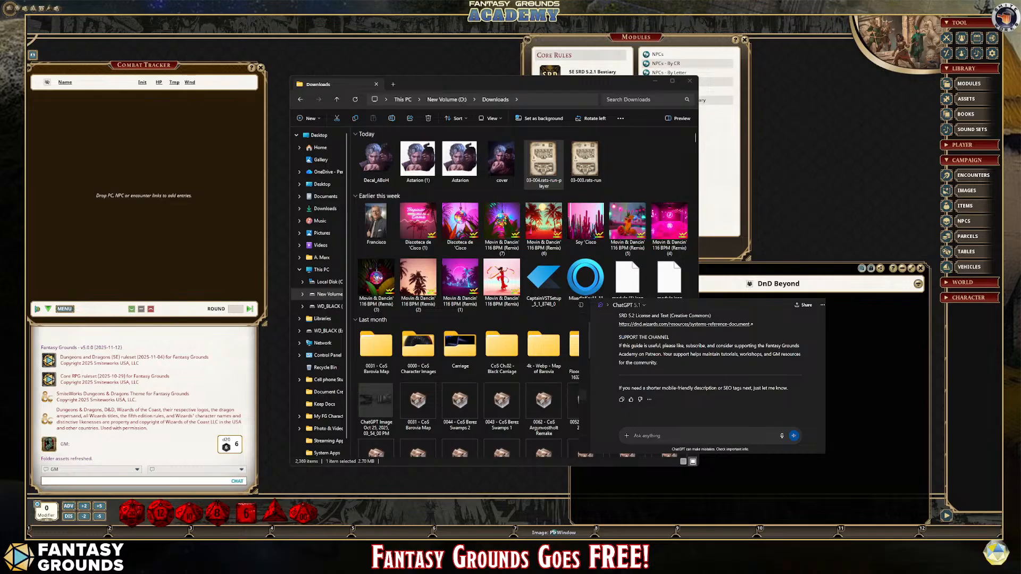
left_click_drag(28, 35, 583, 111)
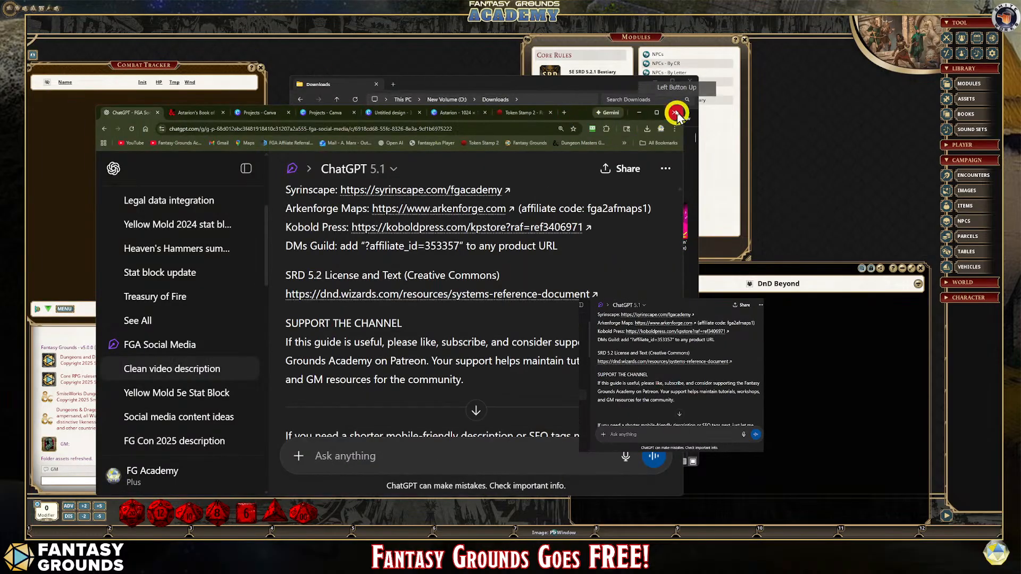
left_click(672, 82)
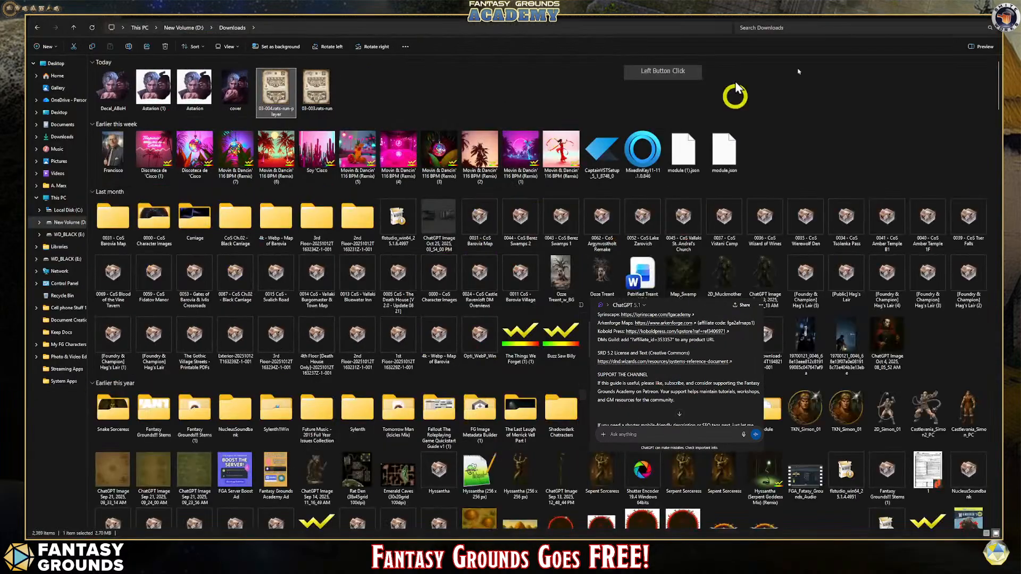
left_click(978, 24)
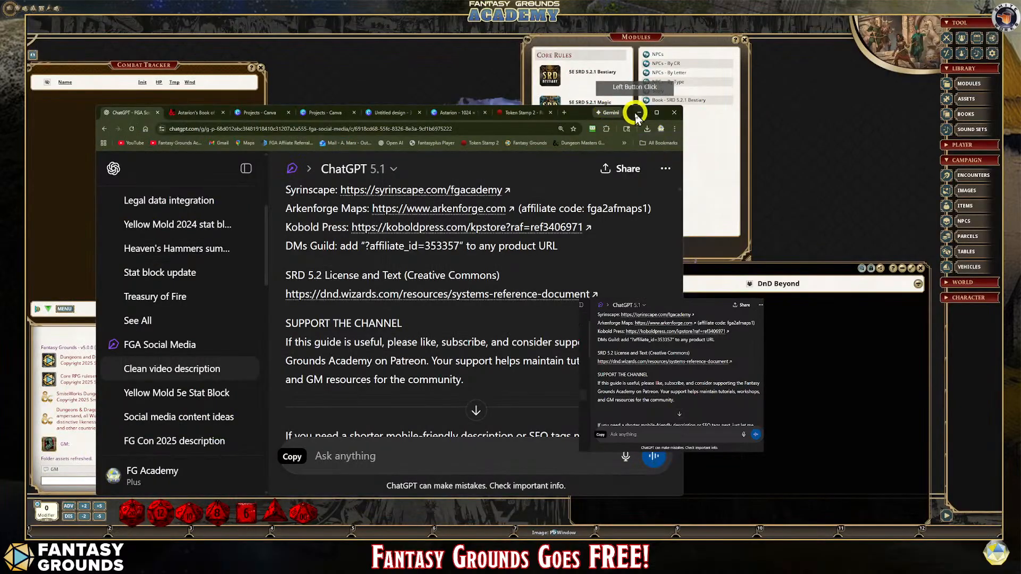
left_click(658, 113)
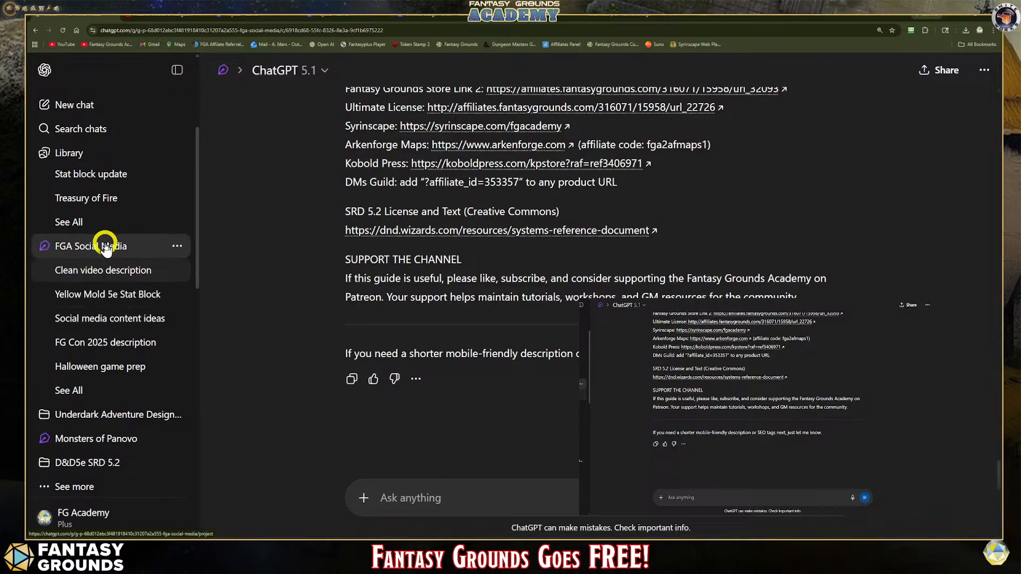
Step: Open the Legal data integration chat in the Fantasy Grounds Content project and go to its latest reply
scroll(107, 247, "up", 4)
left_click(118, 281)
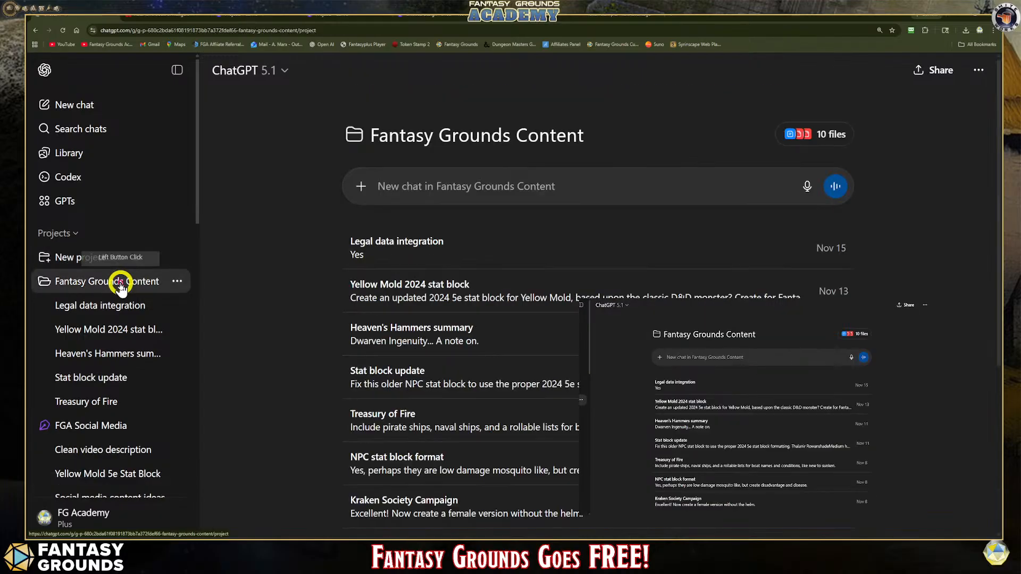
left_click(396, 257)
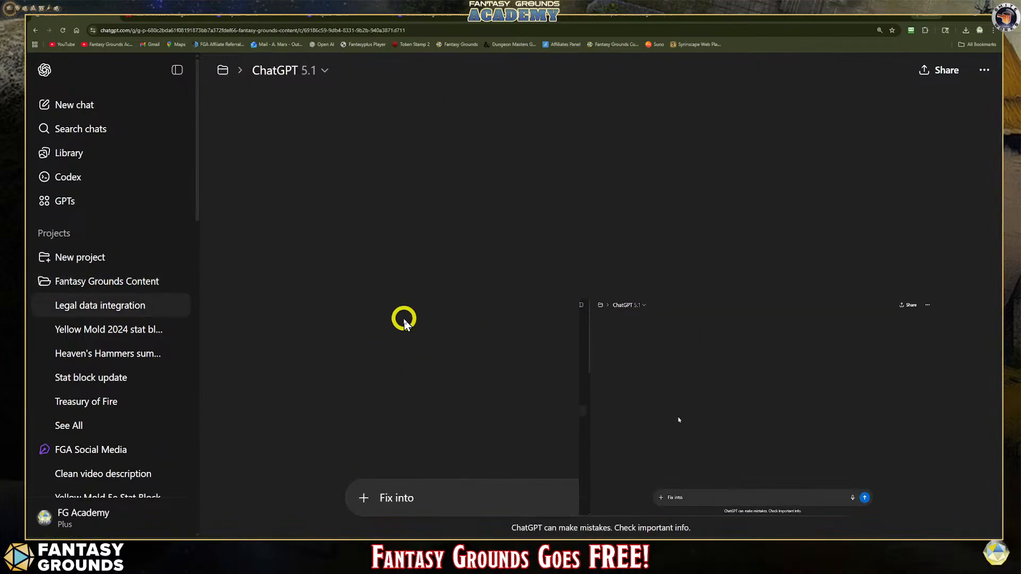
scroll(452, 327, "down", 1)
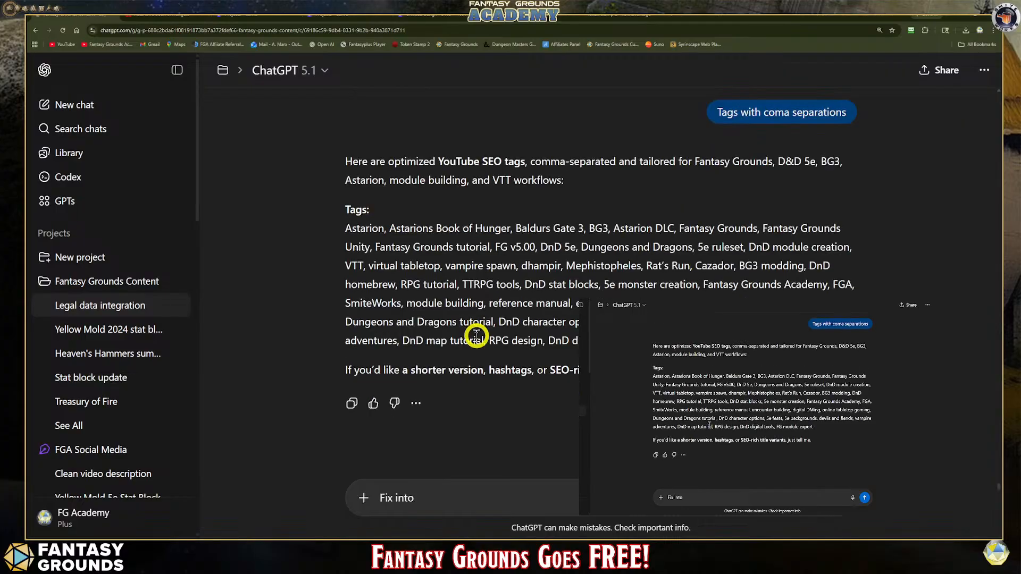
scroll(472, 349, "down", 1)
Step: Replace the draft "Fix into" with the unfinished question "In pixels how man pixels pe inch for a file that jhas"
left_click_drag(433, 493, 365, 499)
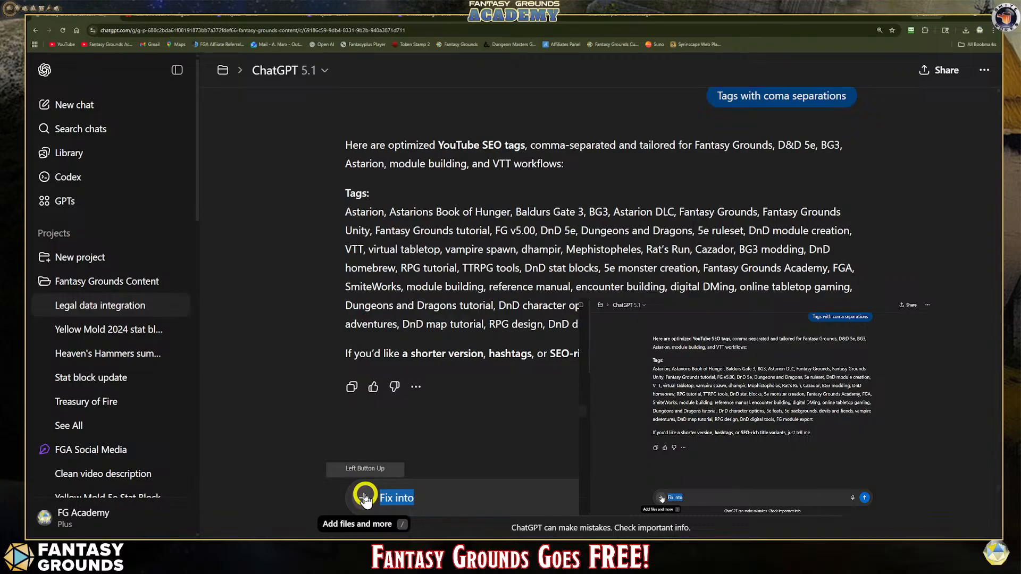
type("In po")
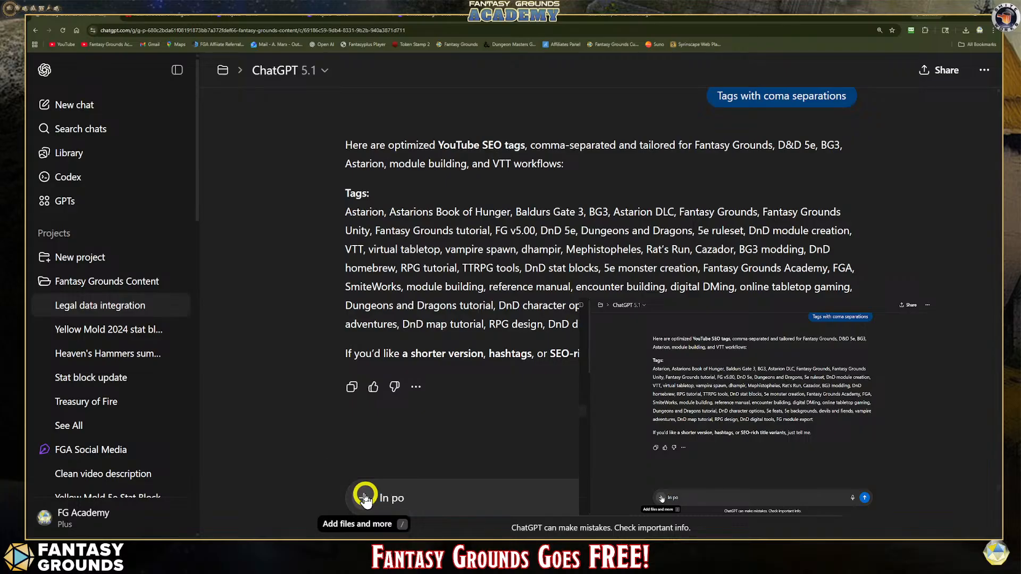
key("BackSpace")
type("ixels how man s")
key("BackSpace")
type("pixels pe ")
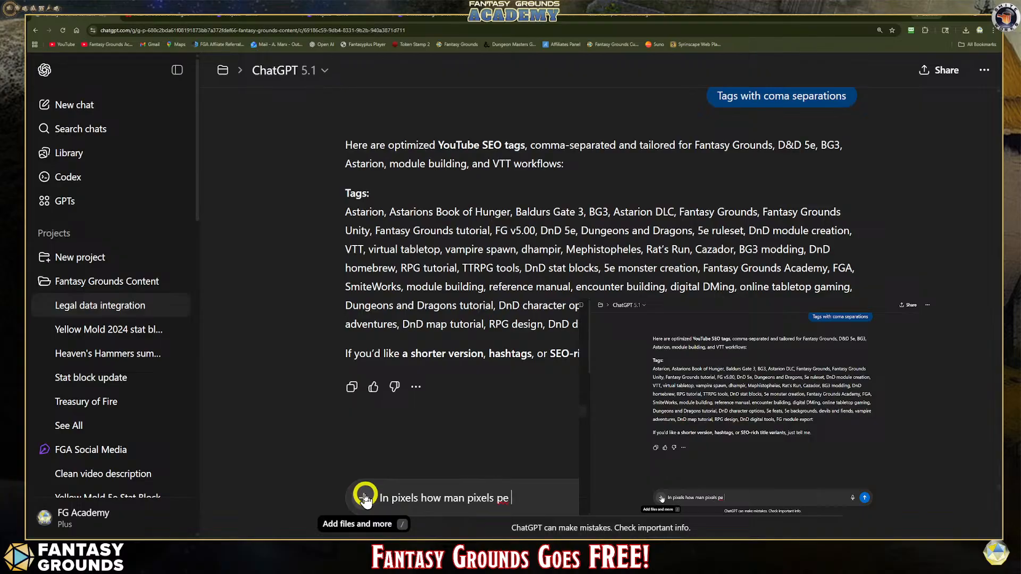
type("inch for a file that jhas")
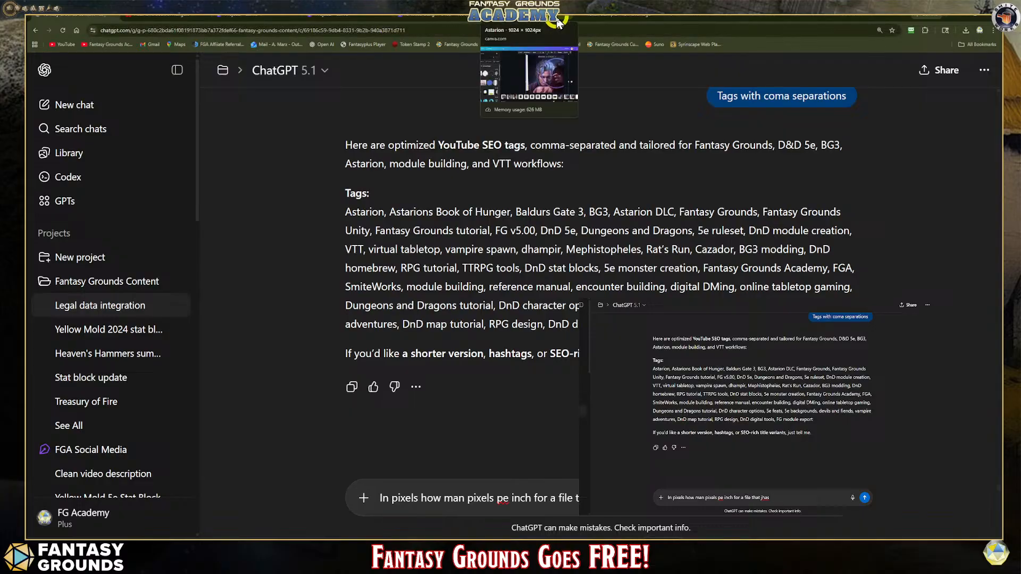
Step: Check the pixel dimensions of the Rat's Run design in Canva and return to the ChatGPT chat
left_click(367, 23)
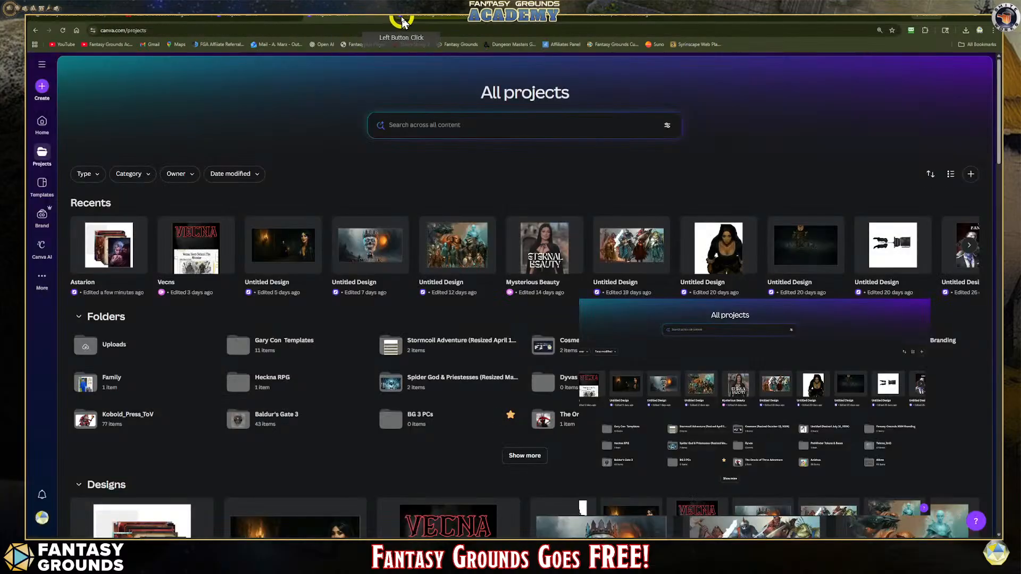
left_click(424, 18)
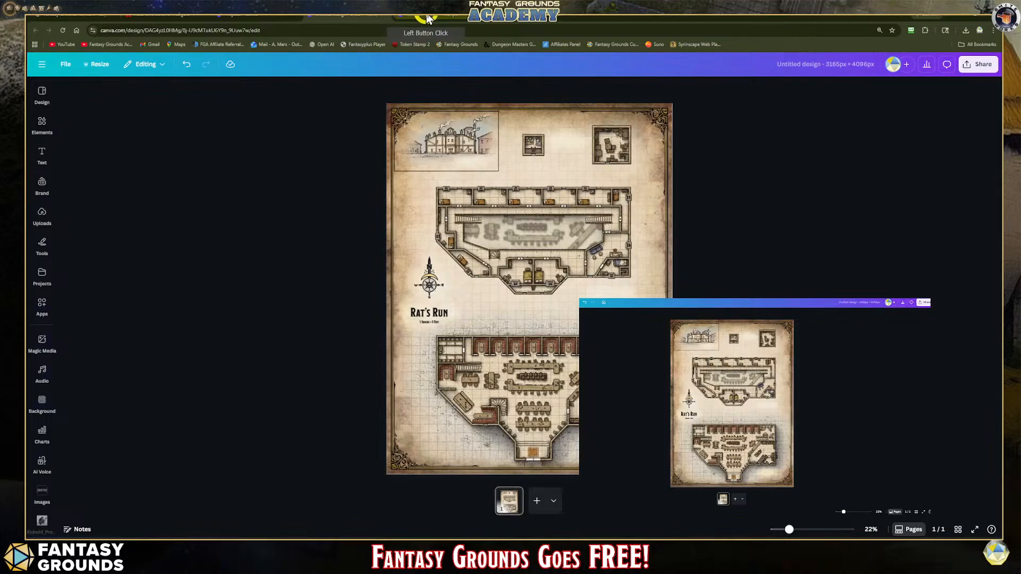
left_click(425, 19)
left_click(376, 19)
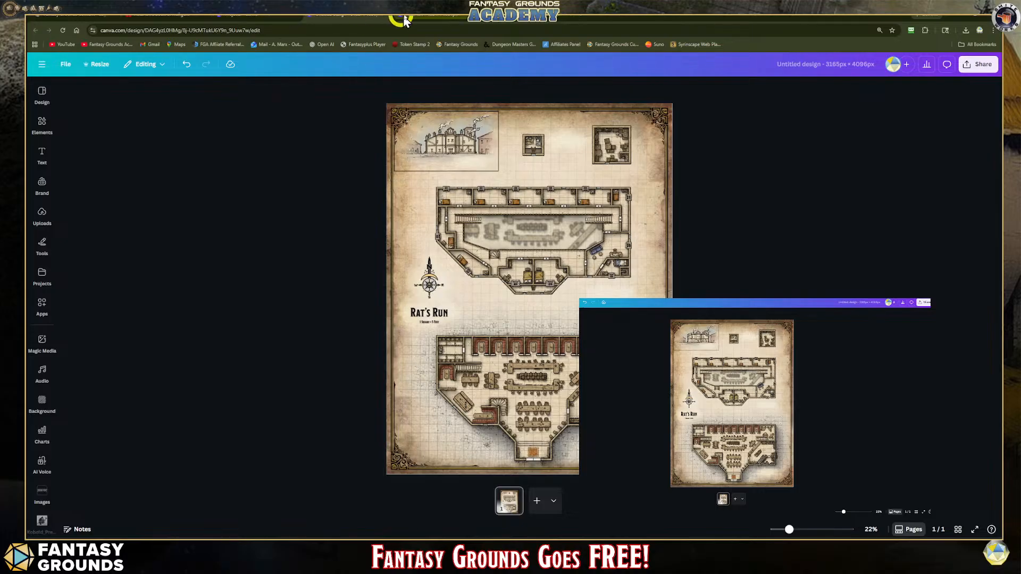
left_click(99, 16)
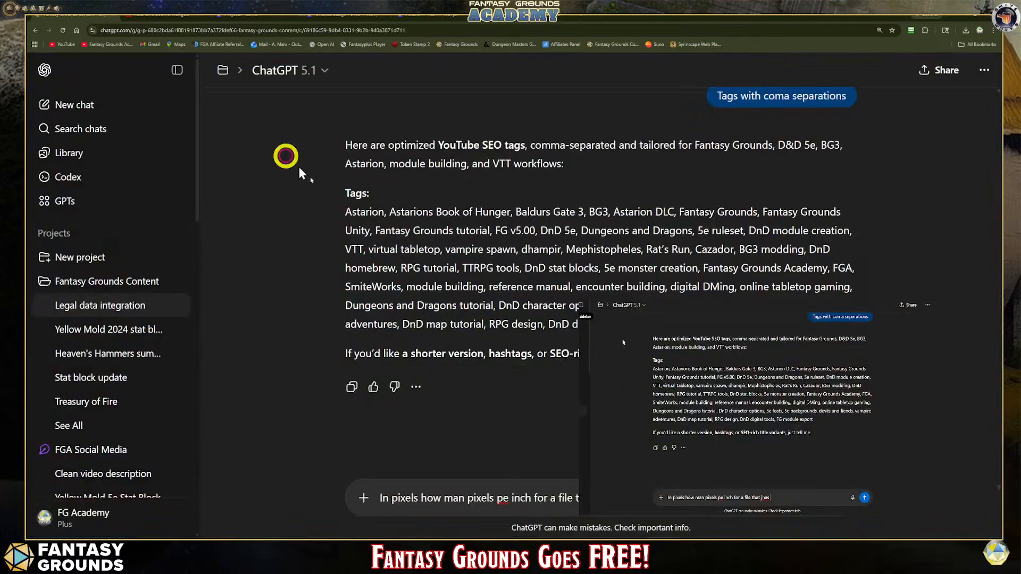
Step: Correct the draft question's ending to "has 3165x4096" and change "pe" to "per"
left_click(763, 499)
key("BackSpace")
key("BackSpace")
type("x")
left_click(508, 498)
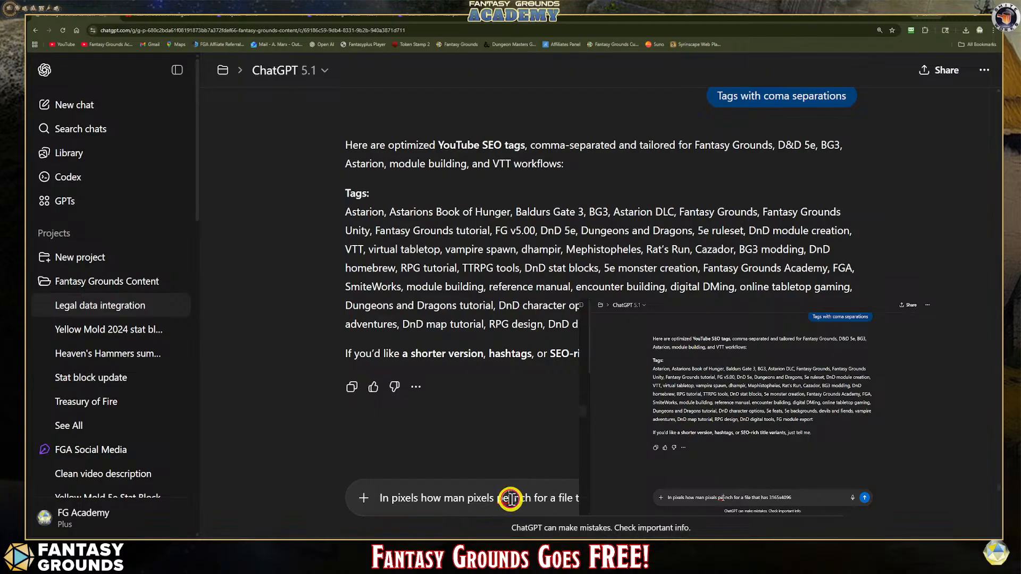
type("r")
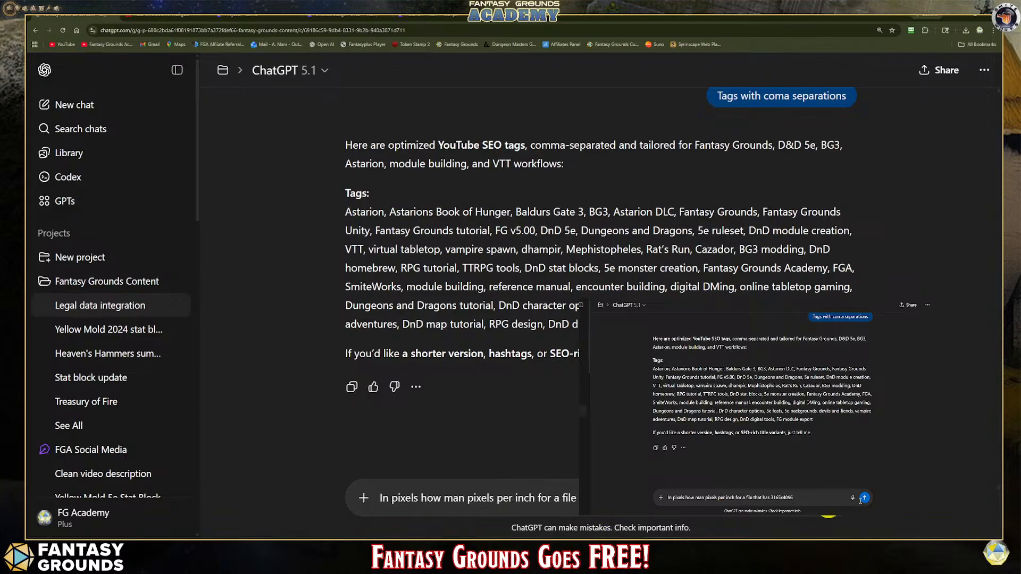
Step: Correct "man" to "many" in the draft question and insert "square" before "pixels per inch"
left_click(465, 500)
key("BackSpace")
type("y")
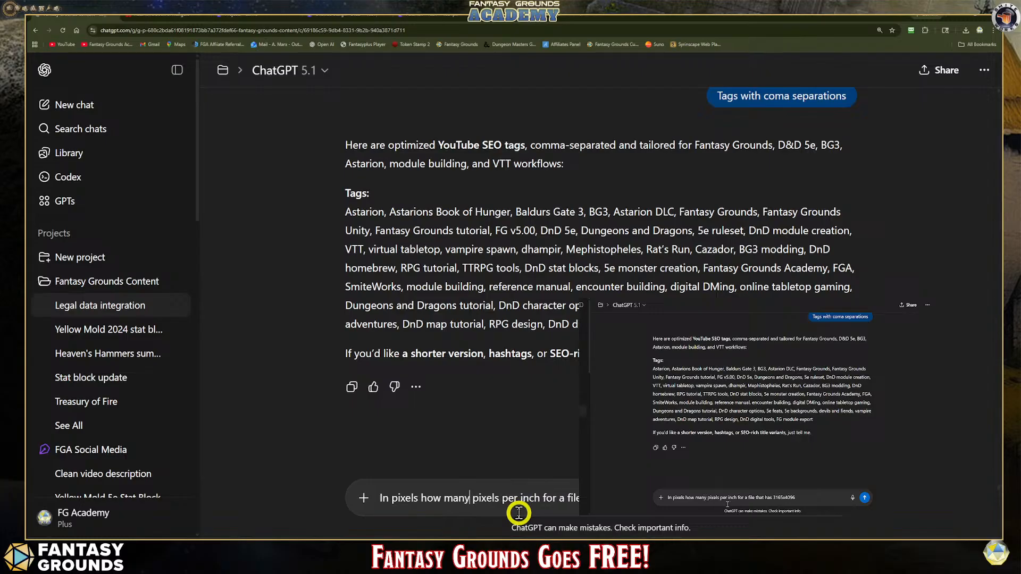
type(" square")
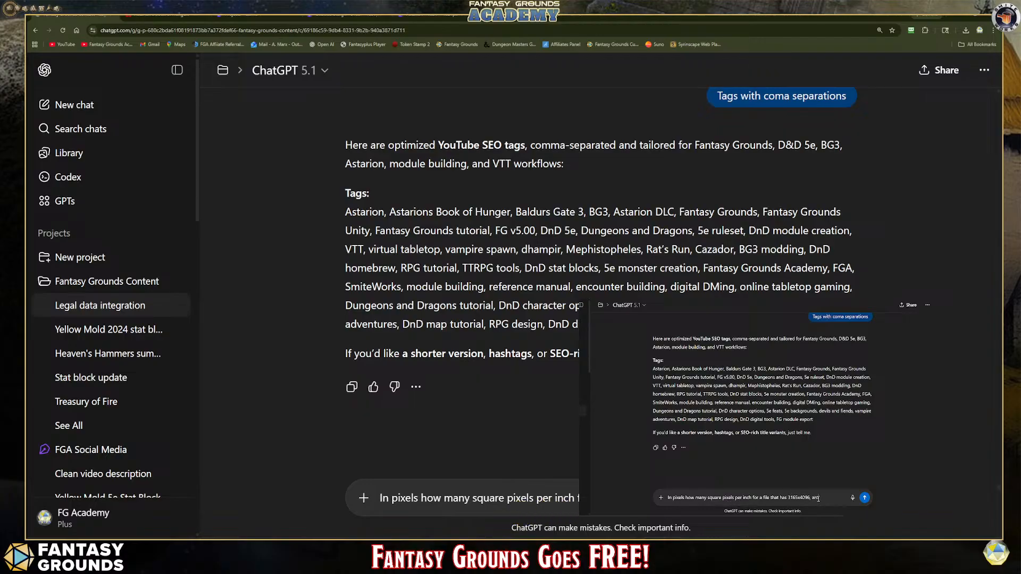
Step: Complete the draft question with ", around 50-100 px" after 3165x4096 and send it to ChatGPT
type("d 50-100 px")
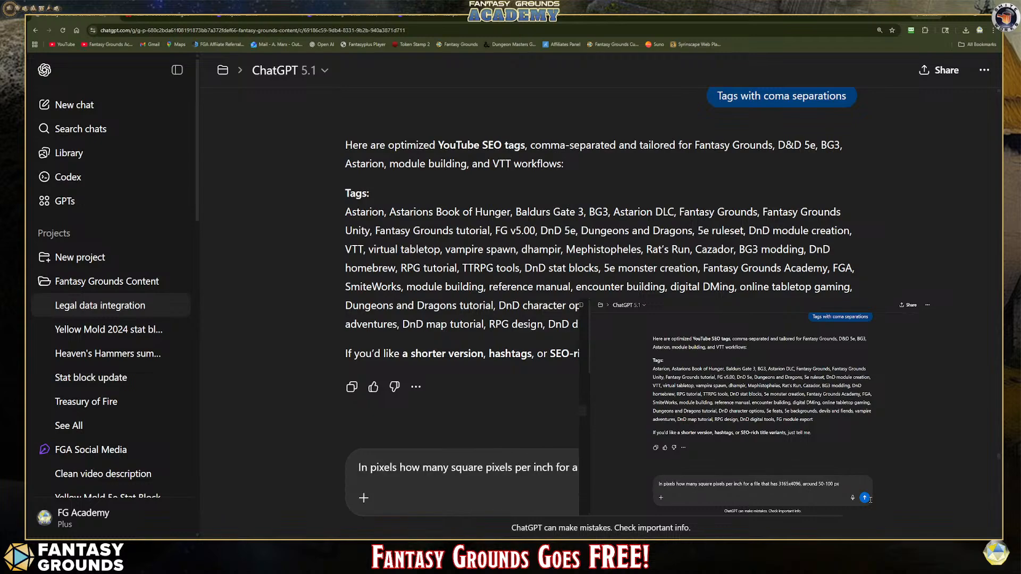
left_click(865, 498)
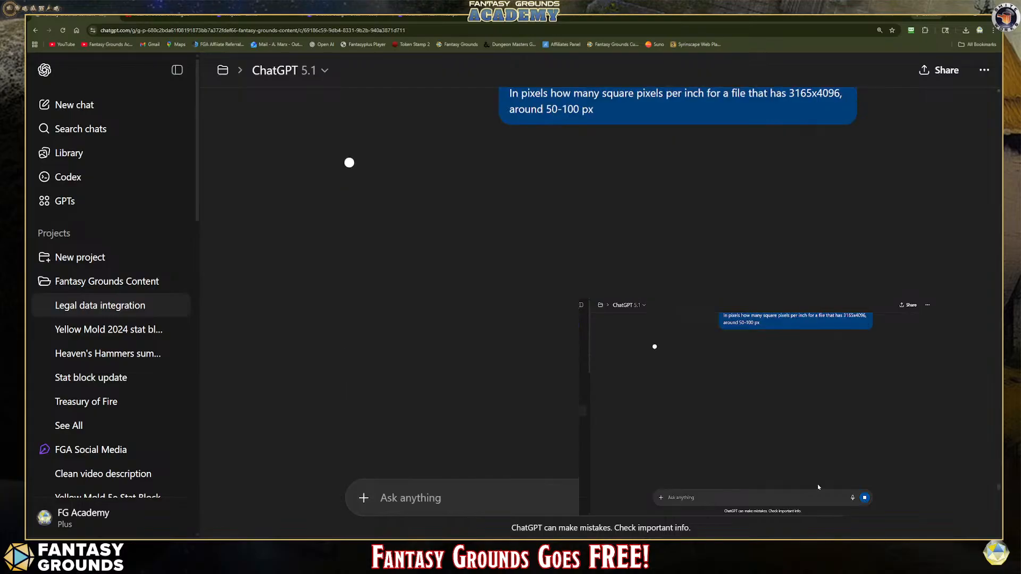
scroll(763, 452, "up", 3)
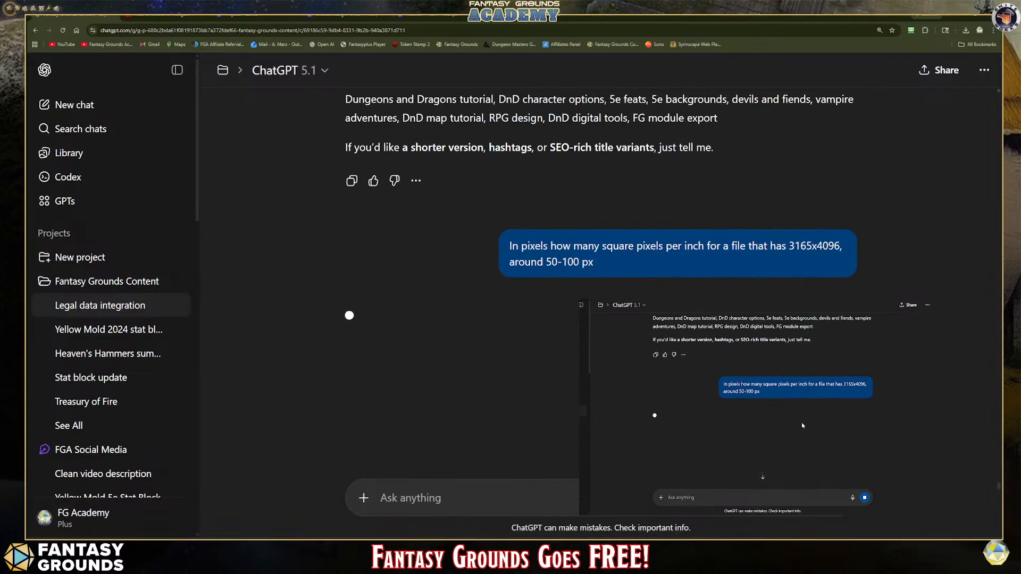
Step: Read ChatGPT's pixels-per-inch answer, including the 50 and 100 PPI examples, summary table and key point
left_click_drag(789, 247, 849, 250)
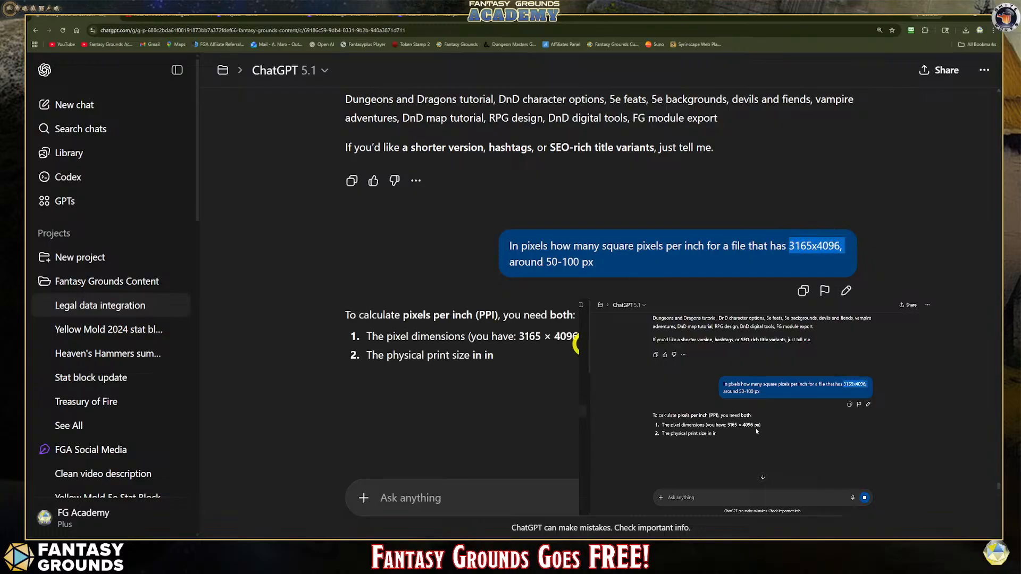
scroll(582, 402, "down", 2)
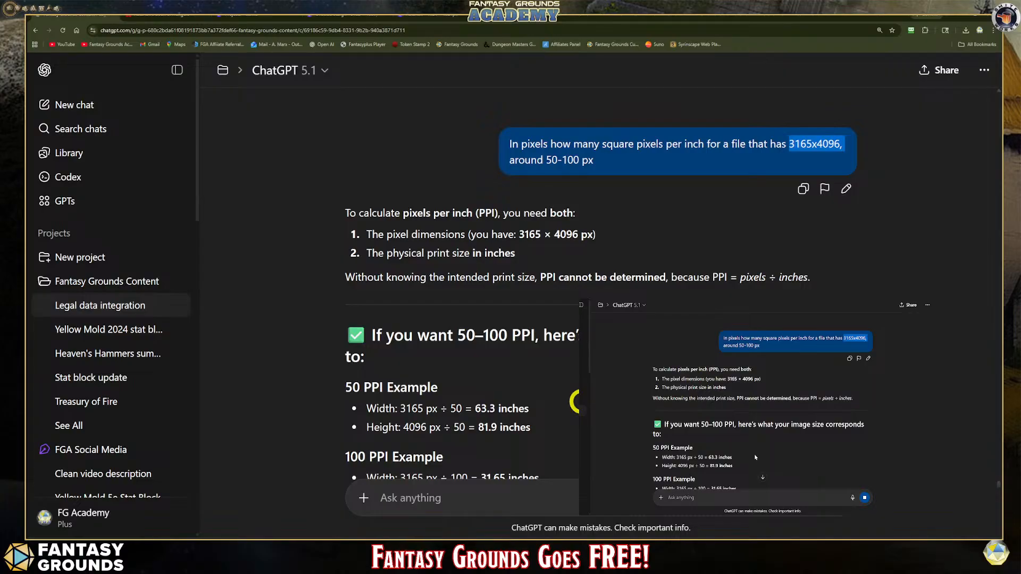
scroll(576, 402, "down", 1)
scroll(576, 402, "down", 4)
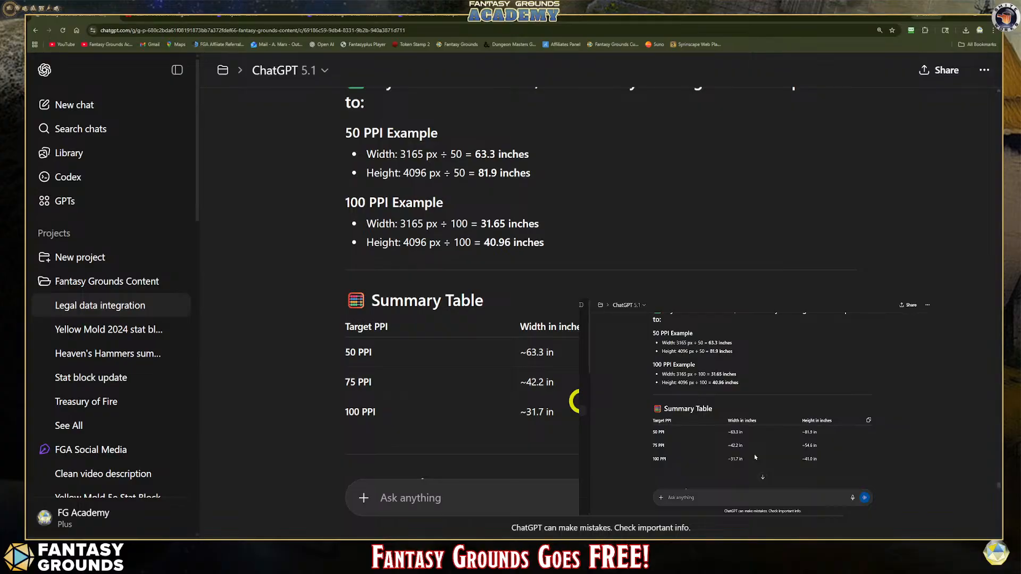
scroll(576, 402, "down", 1)
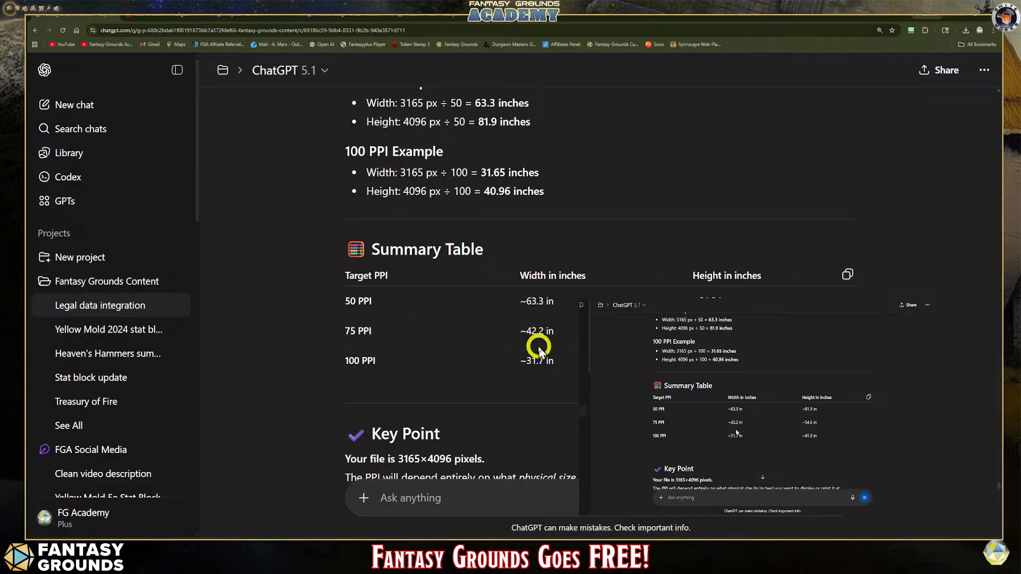
scroll(539, 349, "down", 3)
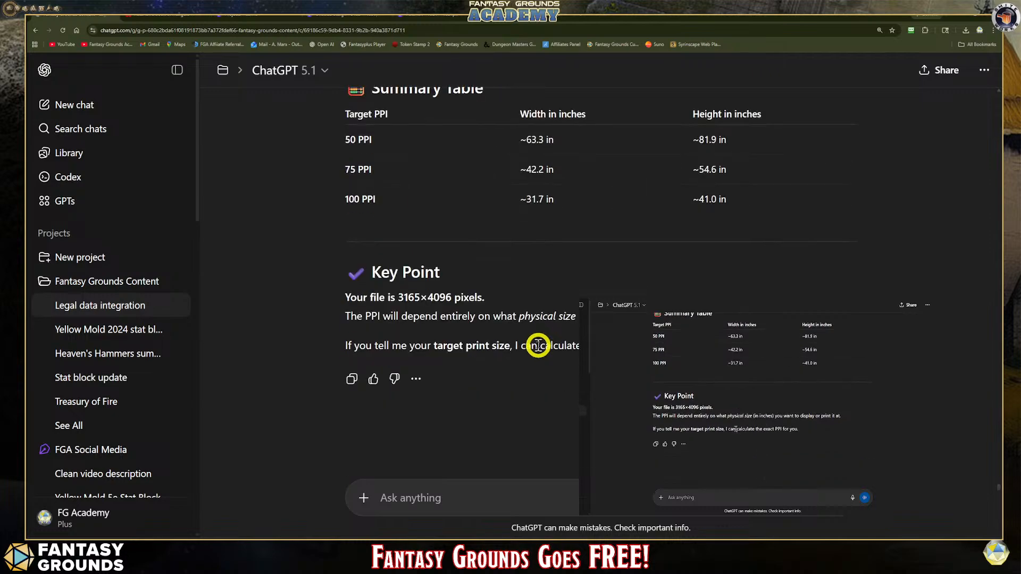
scroll(539, 345, "up", 1)
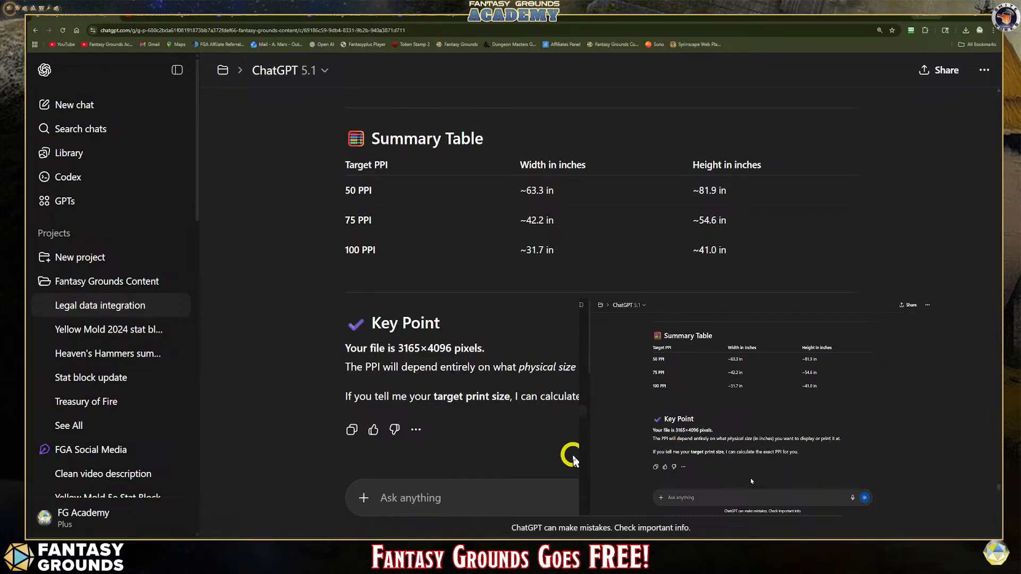
scroll(519, 446, "up", 10)
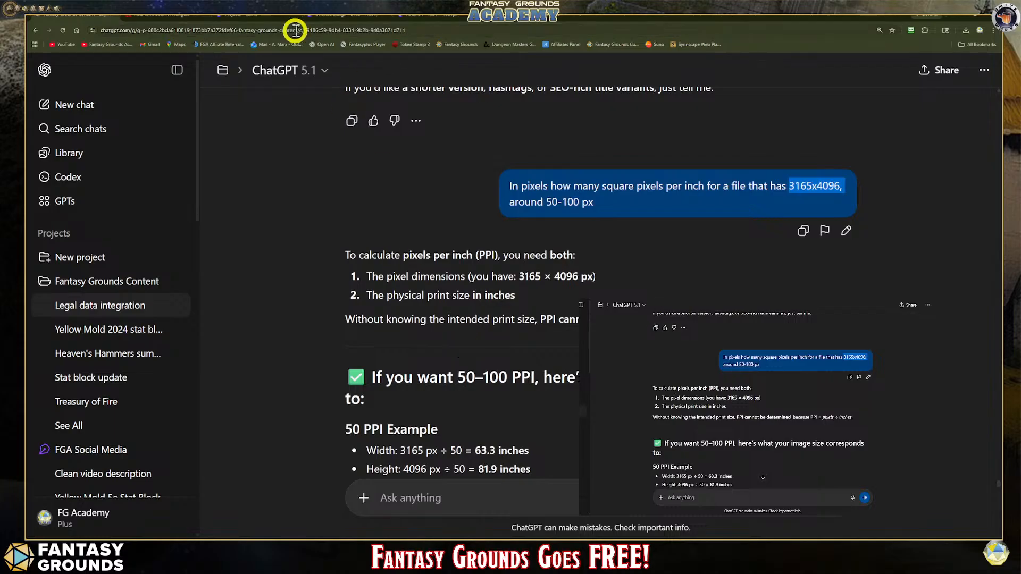
scroll(584, 275, "down", 1)
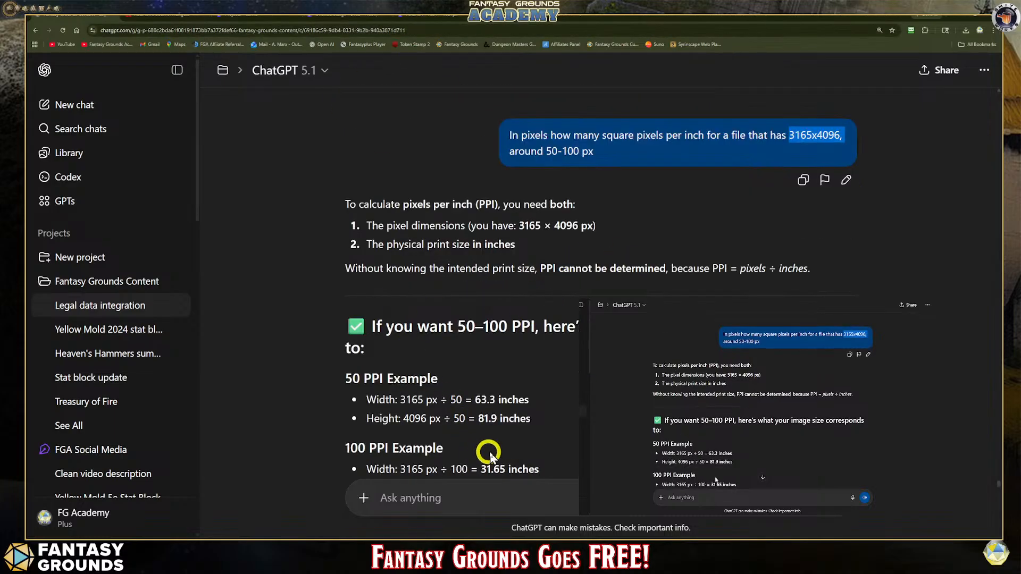
left_click(466, 489)
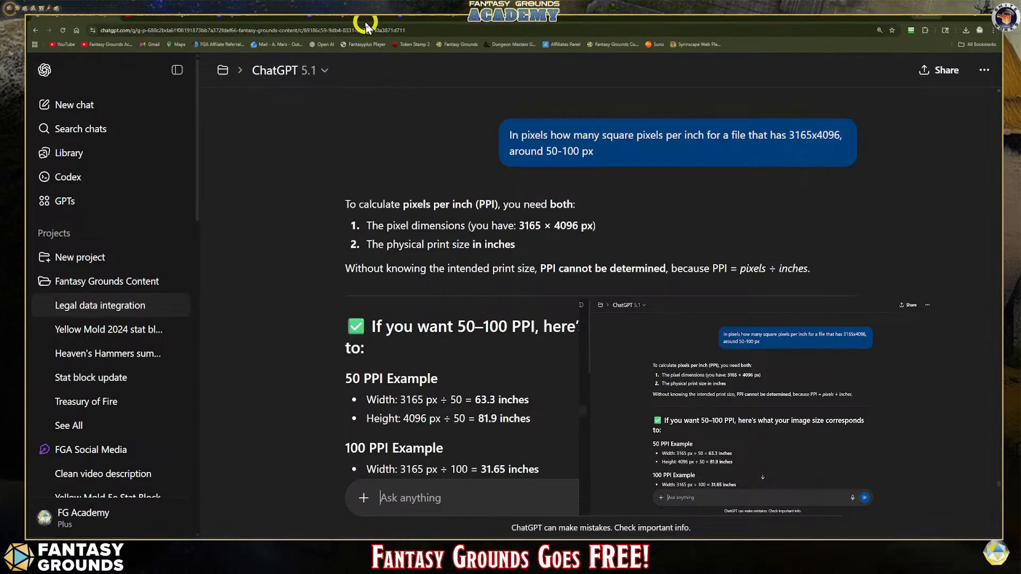
Step: Try to bring the Rat's Run map image into the ChatGPT chat by copying it from the Canva design
left_click(386, 16)
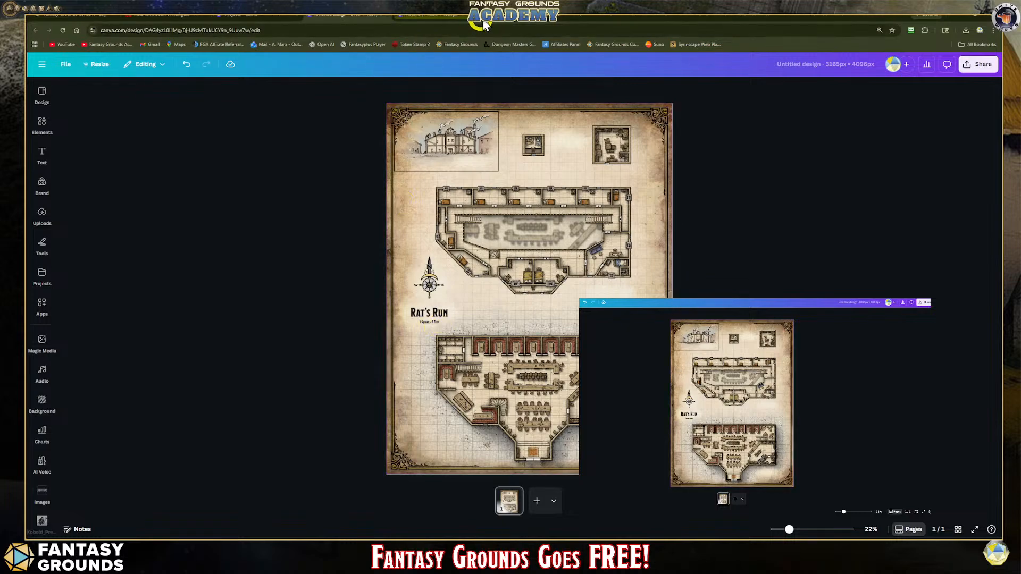
left_click(441, 20)
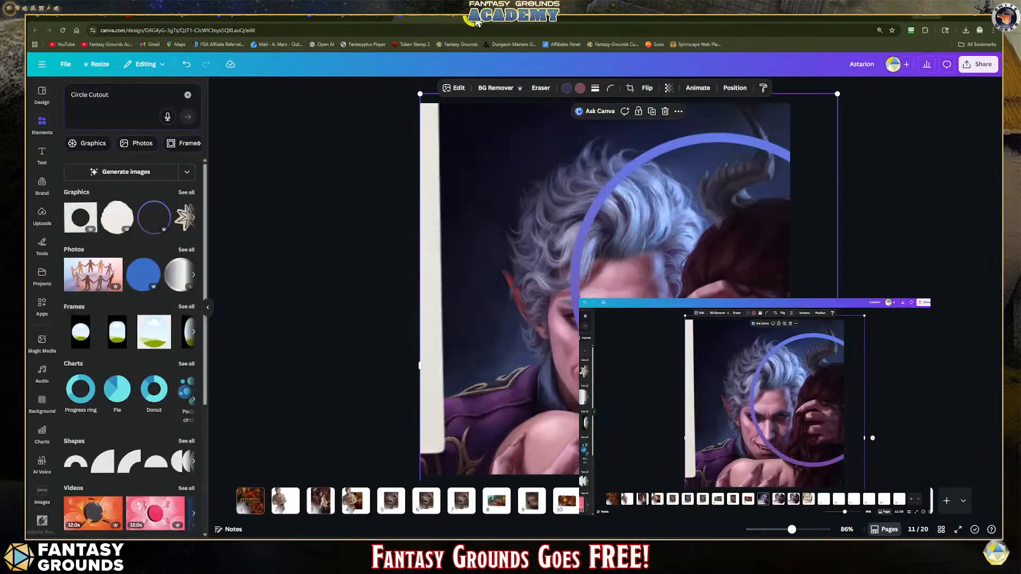
left_click(458, 20)
left_click(347, 20)
left_click(379, 80)
right_click(493, 221)
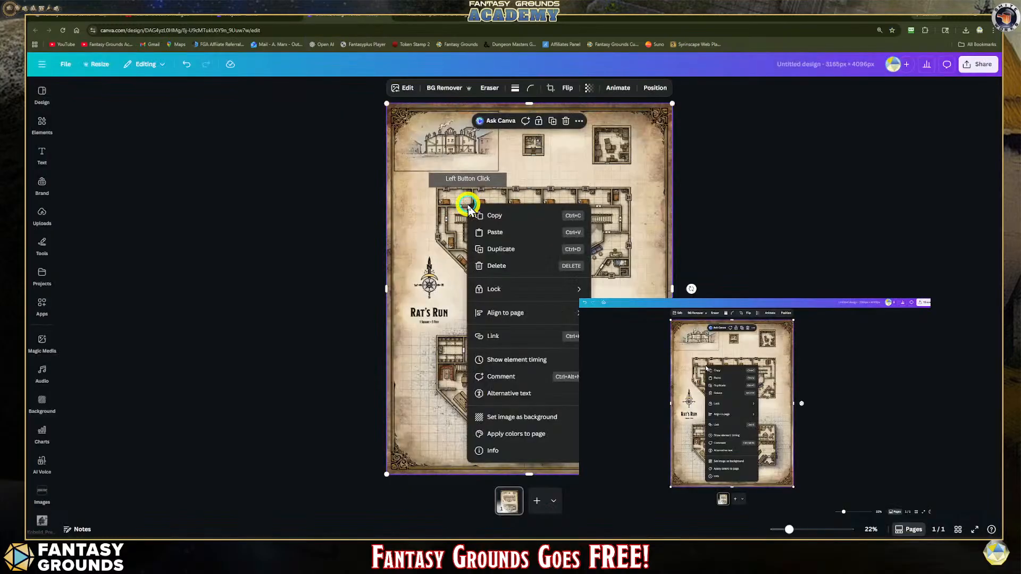
left_click(492, 218)
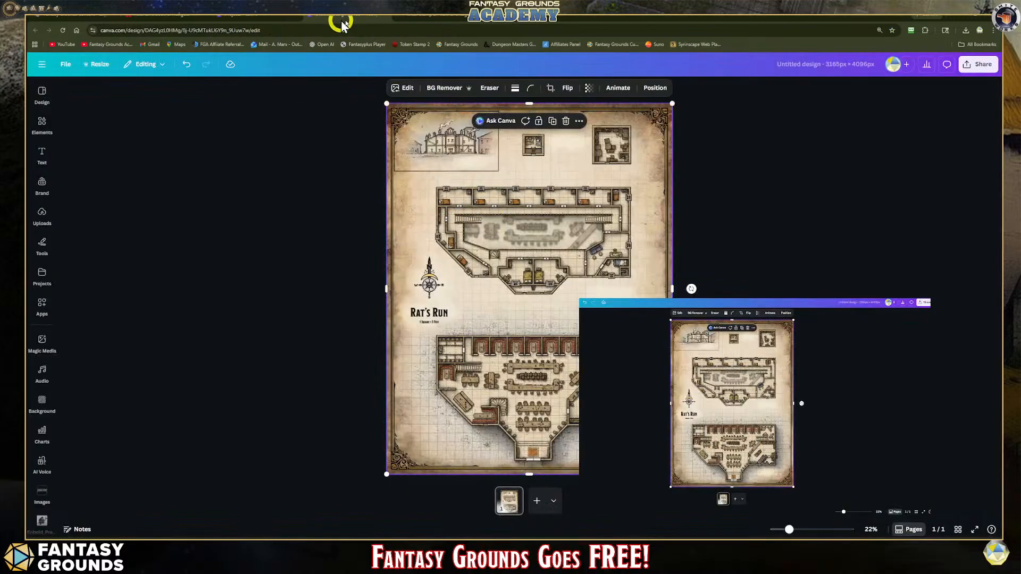
left_click(228, 21)
left_click(433, 499)
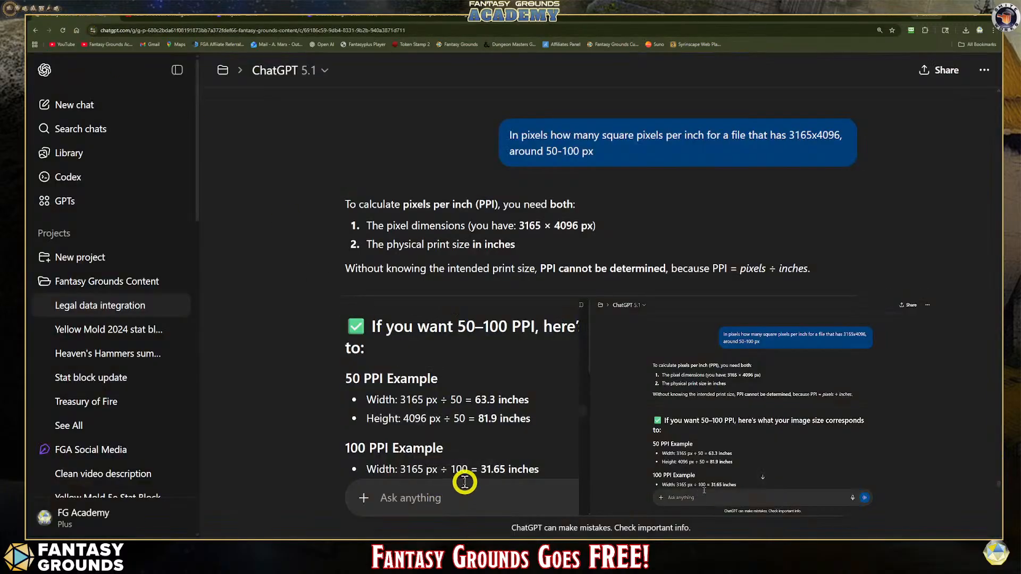
left_click(363, 498)
left_click(326, 505)
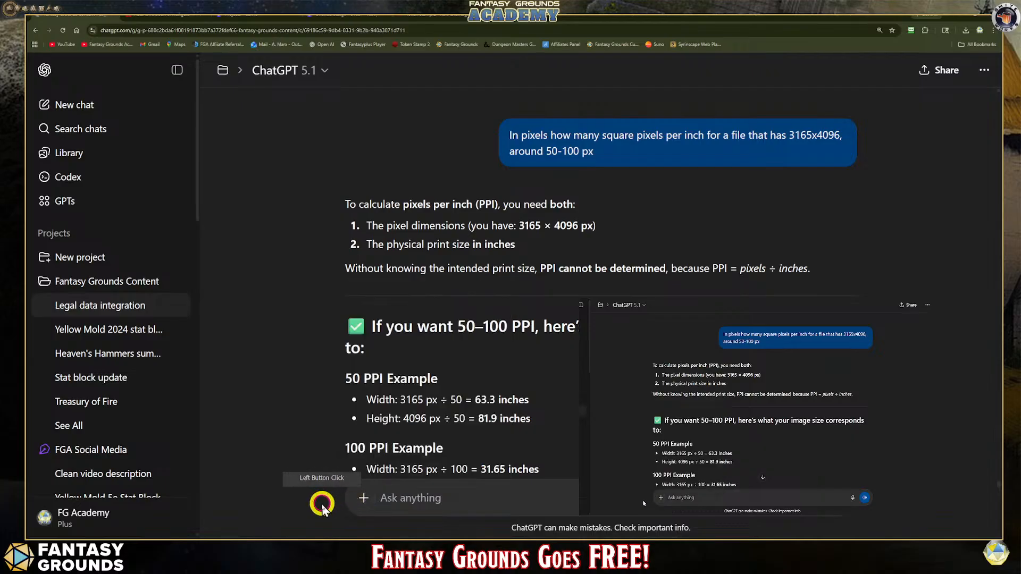
Step: Attach the 03-004.rats-run-player image from File Explorer's recent files to a new ChatGPT message
left_click(173, 546)
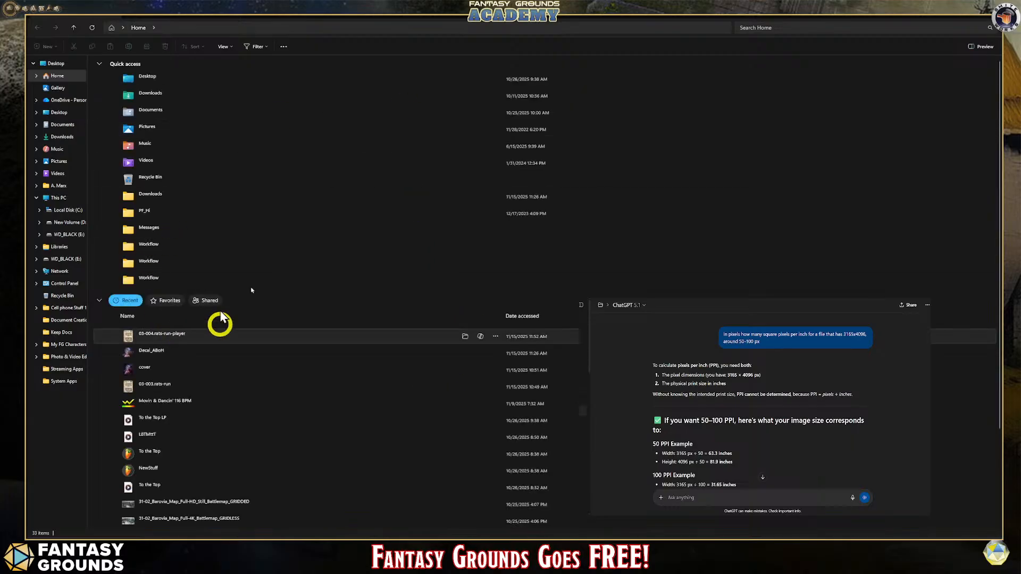
left_click_drag(534, 24, 882, 91)
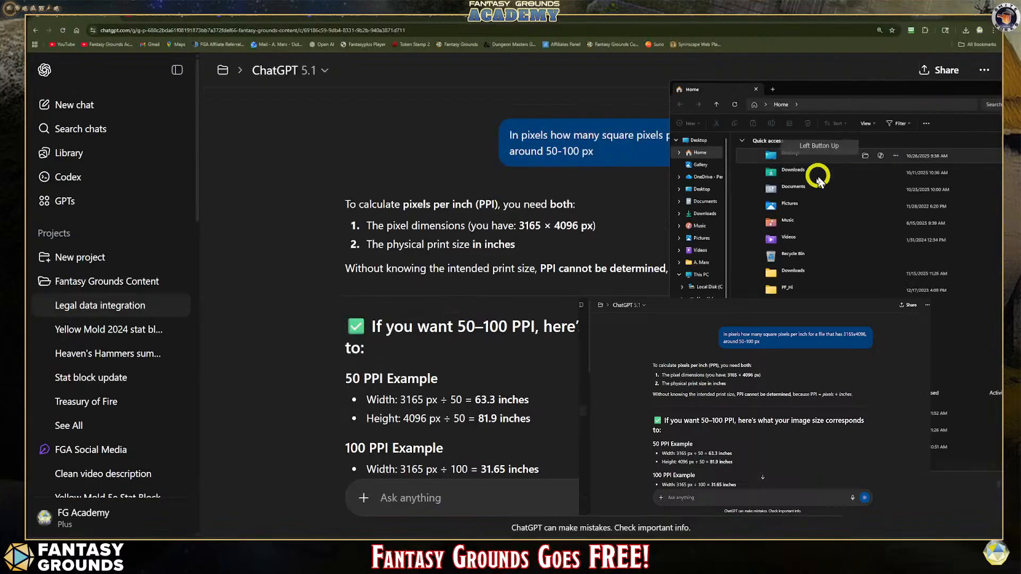
left_click_drag(789, 413, 510, 380)
scroll(511, 381, "down", 5)
scroll(511, 380, "down", 4)
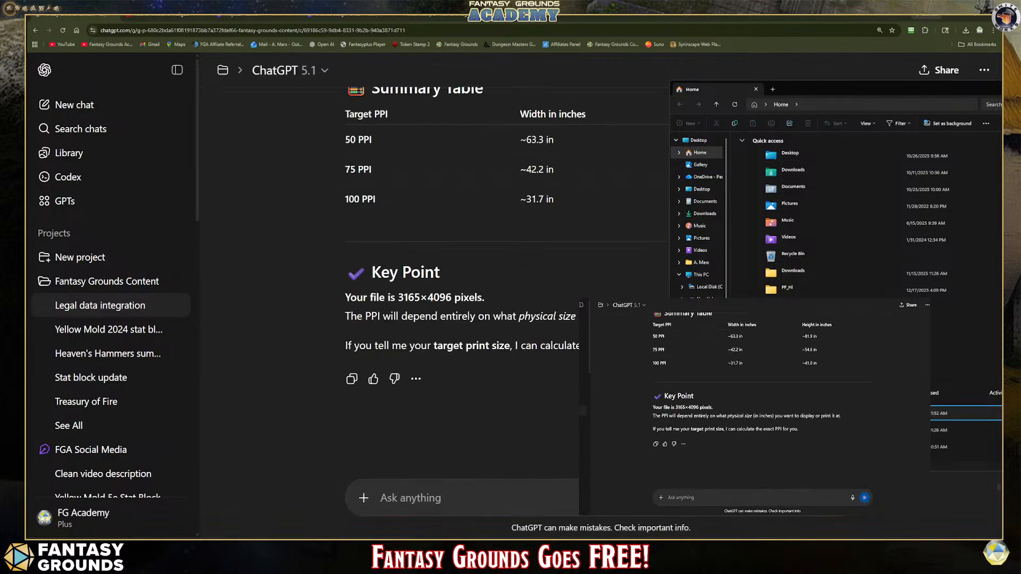
right_click(782, 413)
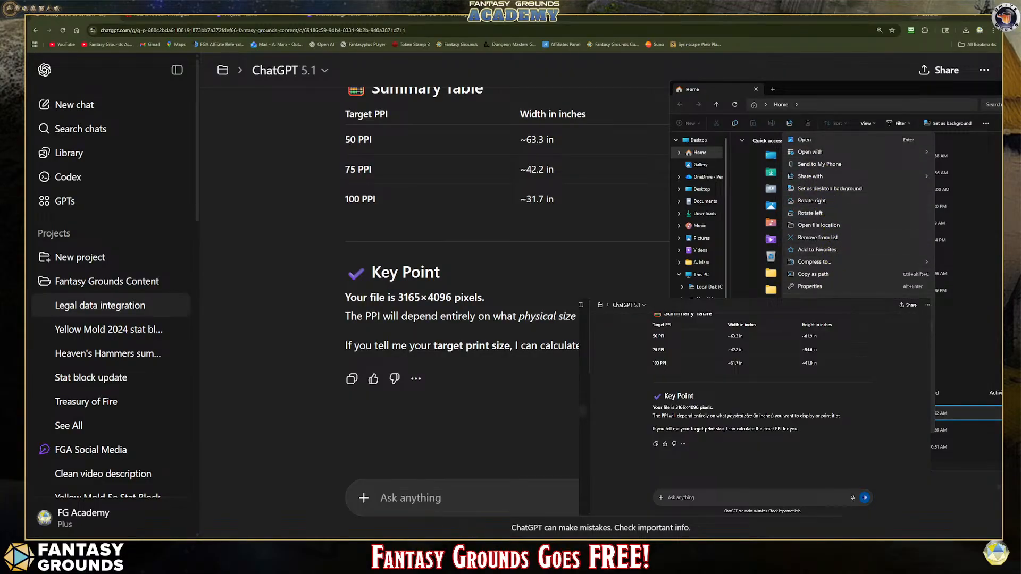
key("Escape")
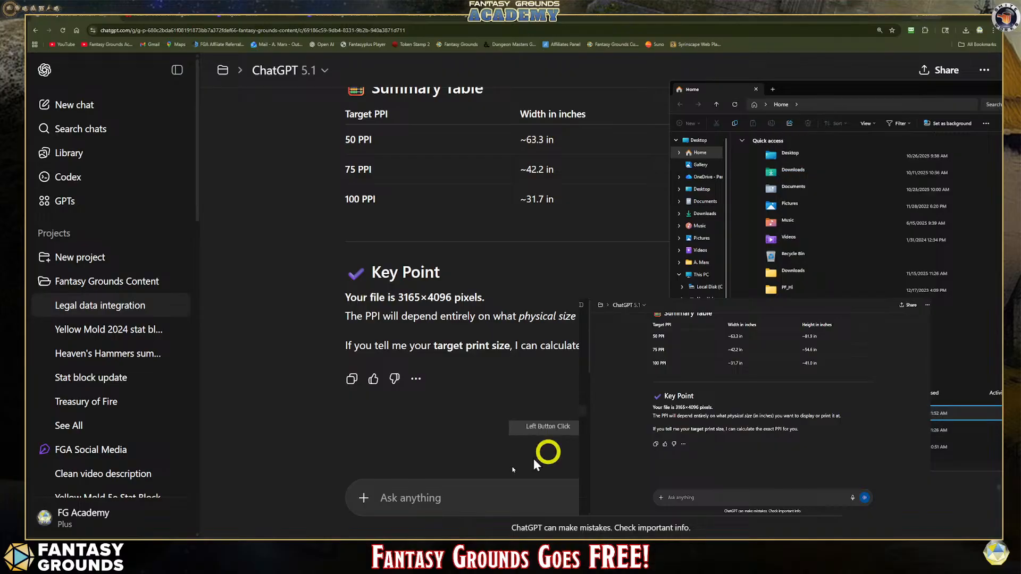
left_click(458, 487)
key("ctrl+v")
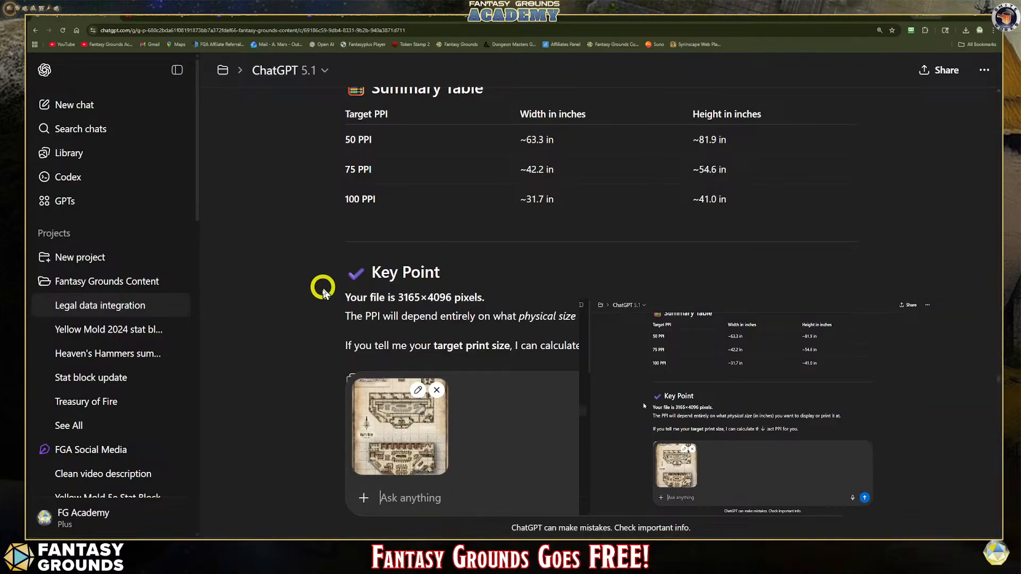
Step: Ask "5' per inch how many square for this map?" about the attached map and send the message
left_click(441, 498)
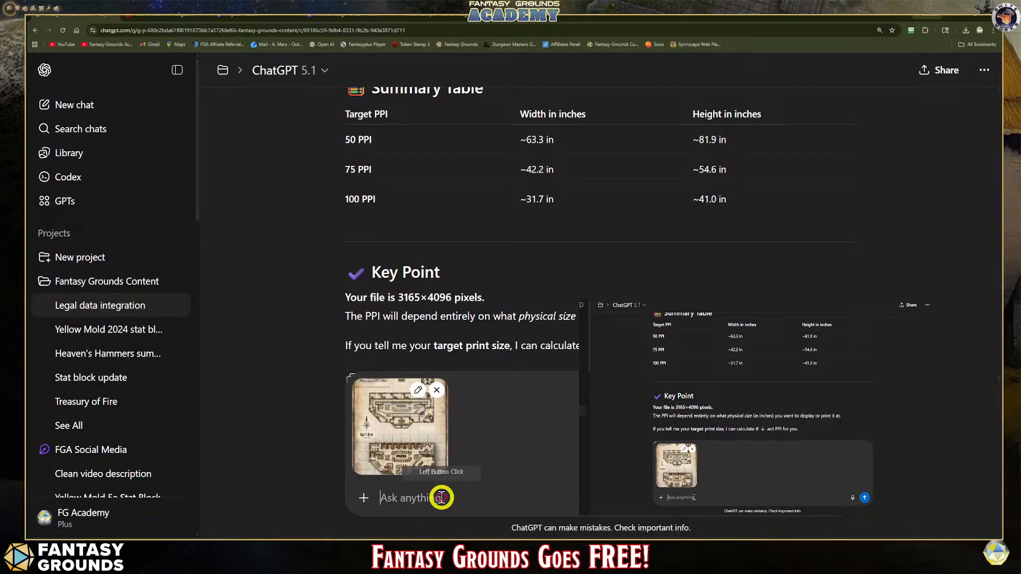
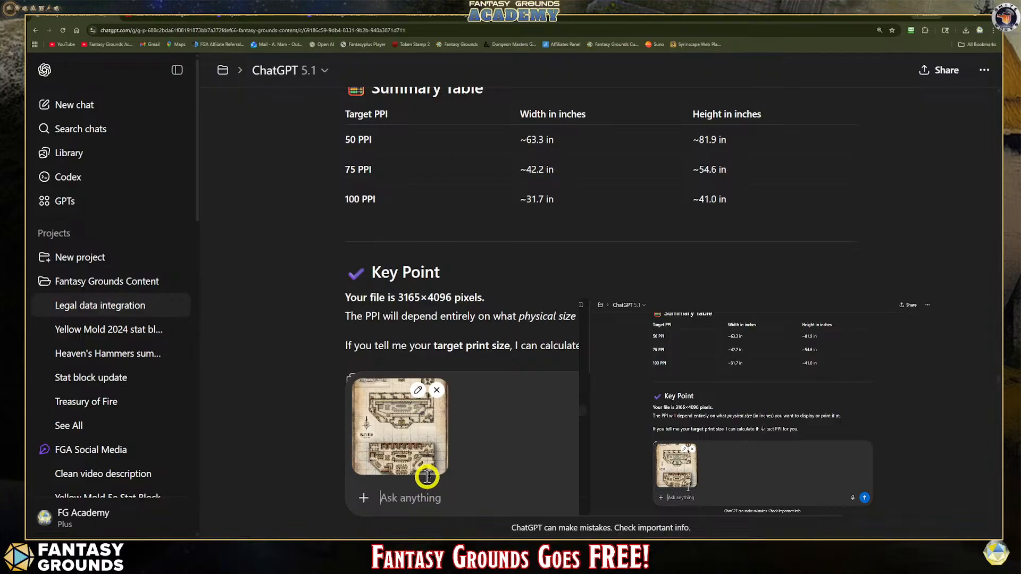
left_click(419, 499)
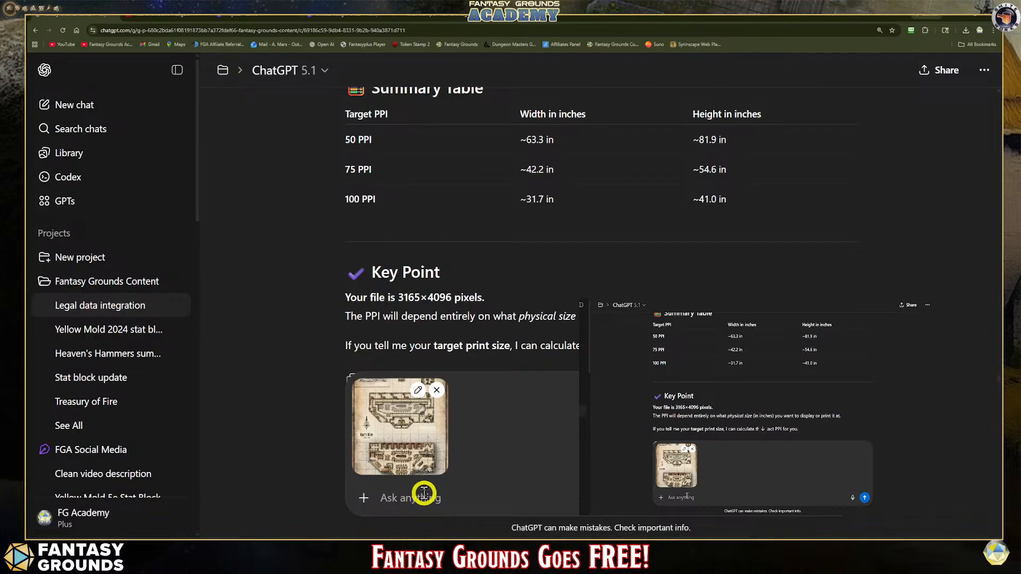
left_click(423, 493)
type("5' per inc")
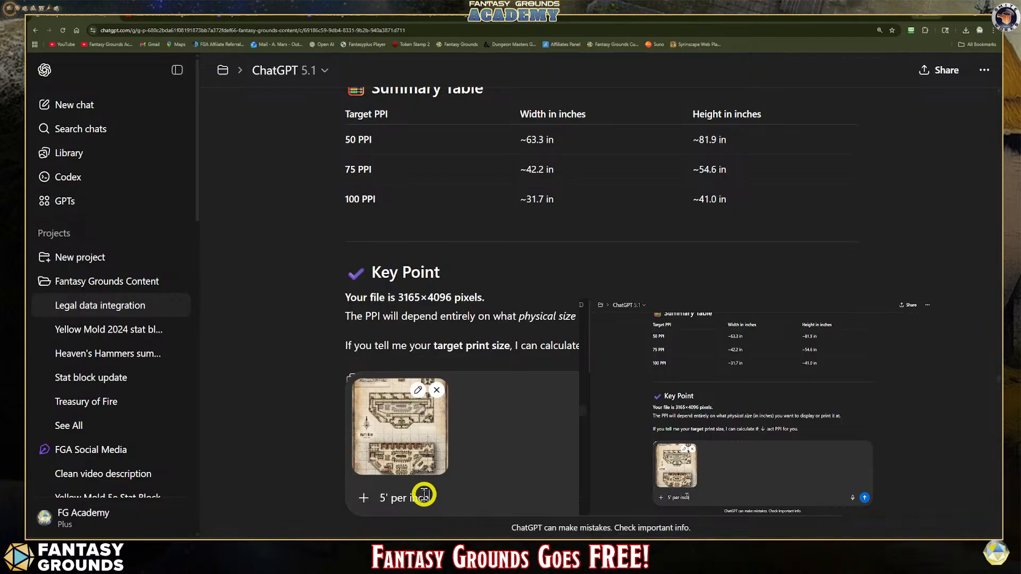
type("h how m")
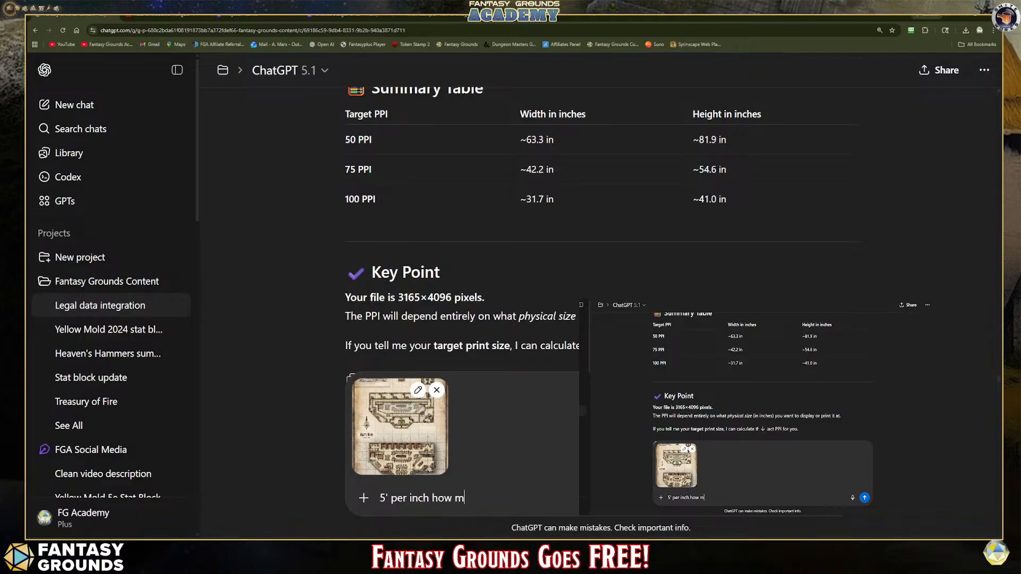
type("any square for this map")
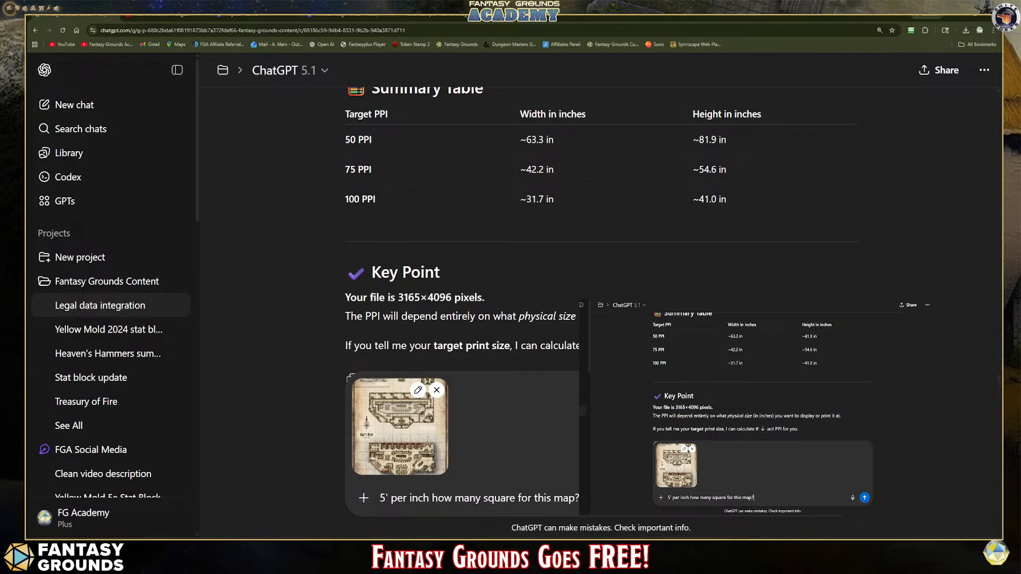
type("?")
key("Return")
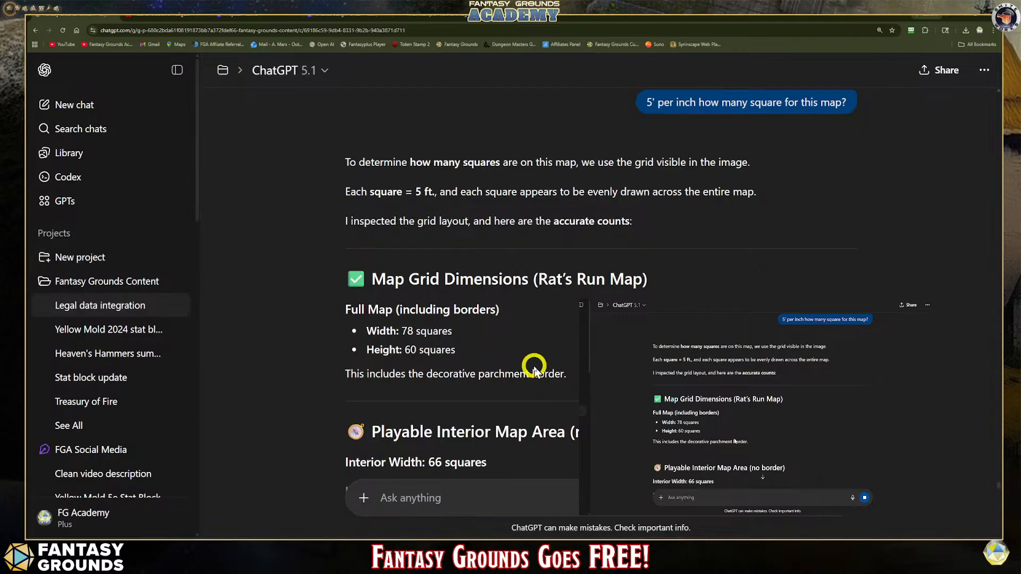
Step: Read ChatGPT's answer on the Rat's Run map's square counts, total area, Fantasy Grounds pixel sizes and summary table
scroll(573, 376, "down", 3)
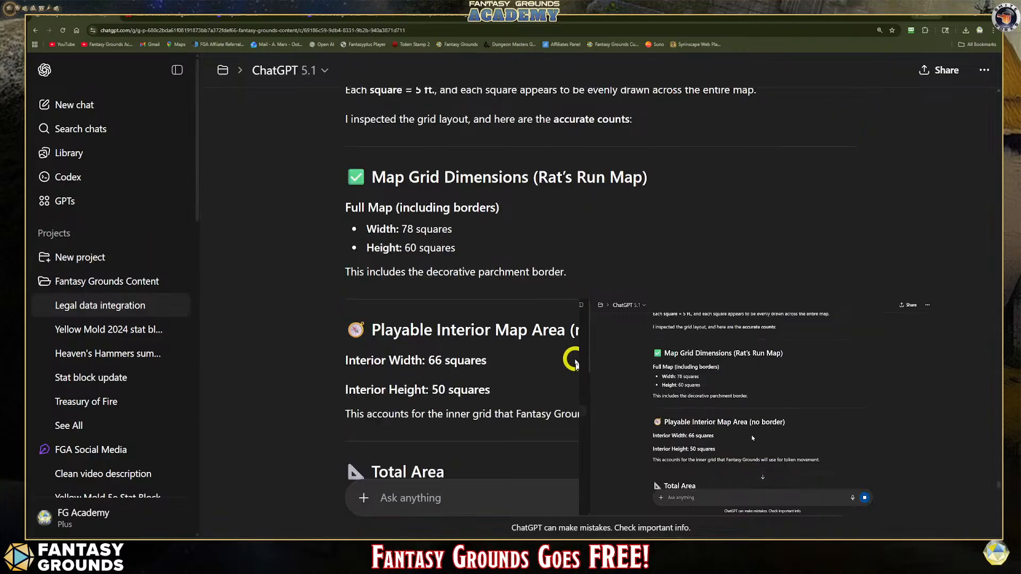
scroll(573, 376, "down", 1)
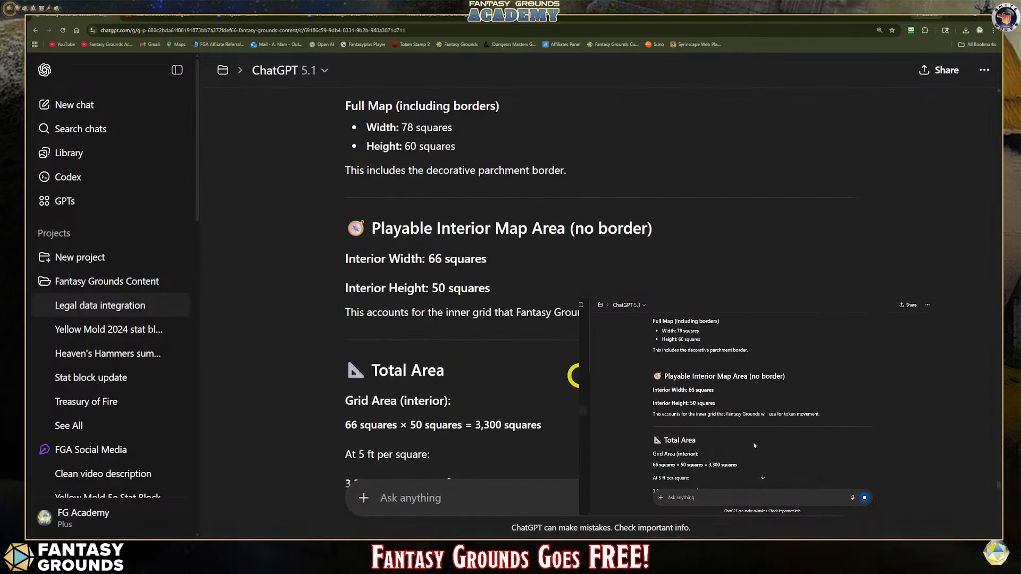
scroll(573, 376, "down", 1)
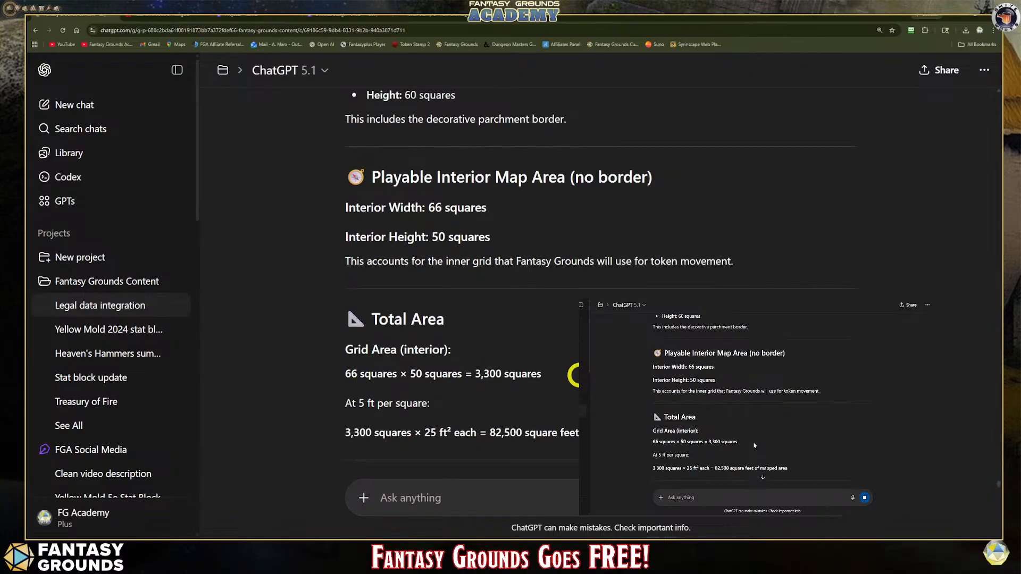
scroll(573, 376, "down", 2)
scroll(573, 375, "down", 4)
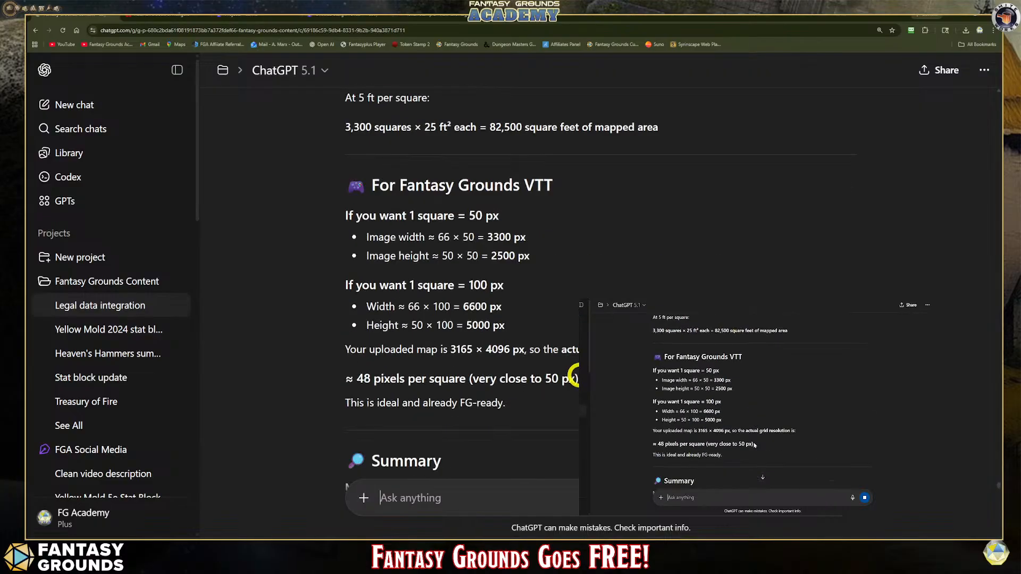
scroll(573, 376, "down", 2)
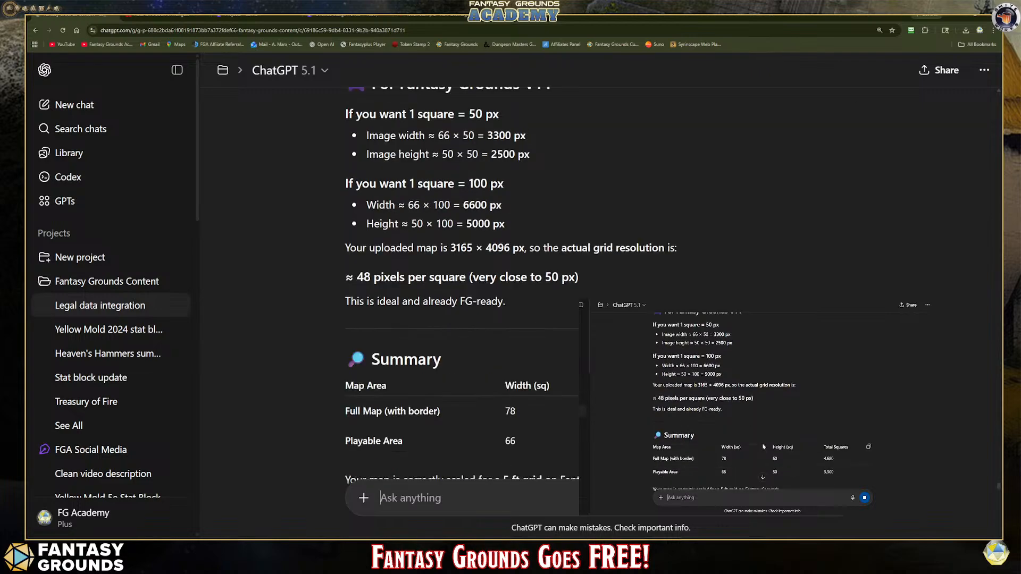
scroll(764, 447, "down", 1)
scroll(763, 447, "down", 1)
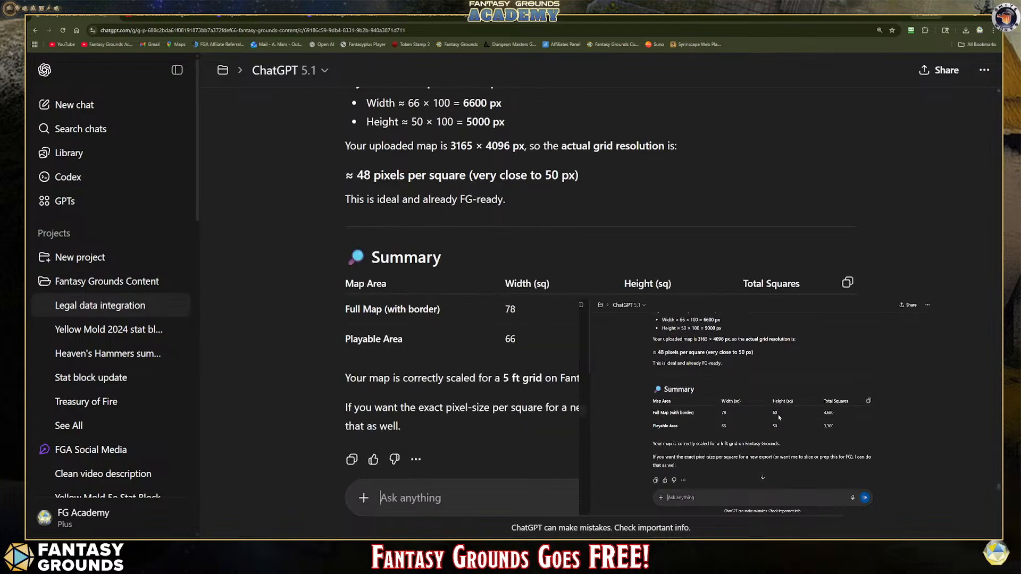
scroll(549, 390, "down", 2)
scroll(549, 390, "up", 2)
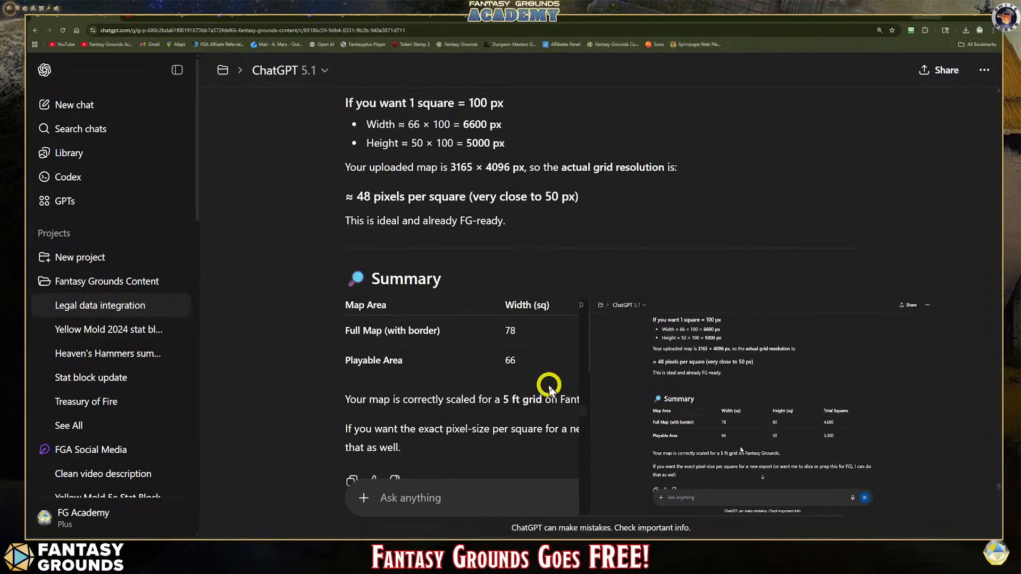
scroll(549, 389, "up", 3)
scroll(549, 390, "down", 2)
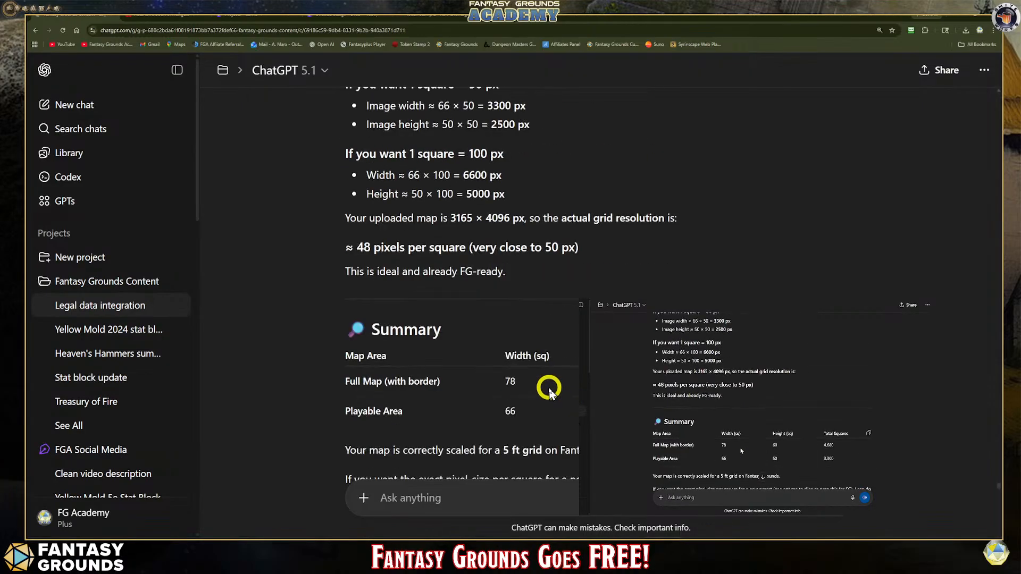
Step: Ask ChatGPT "So what is the grid size required for the map in px?" and send the message
left_click(436, 495)
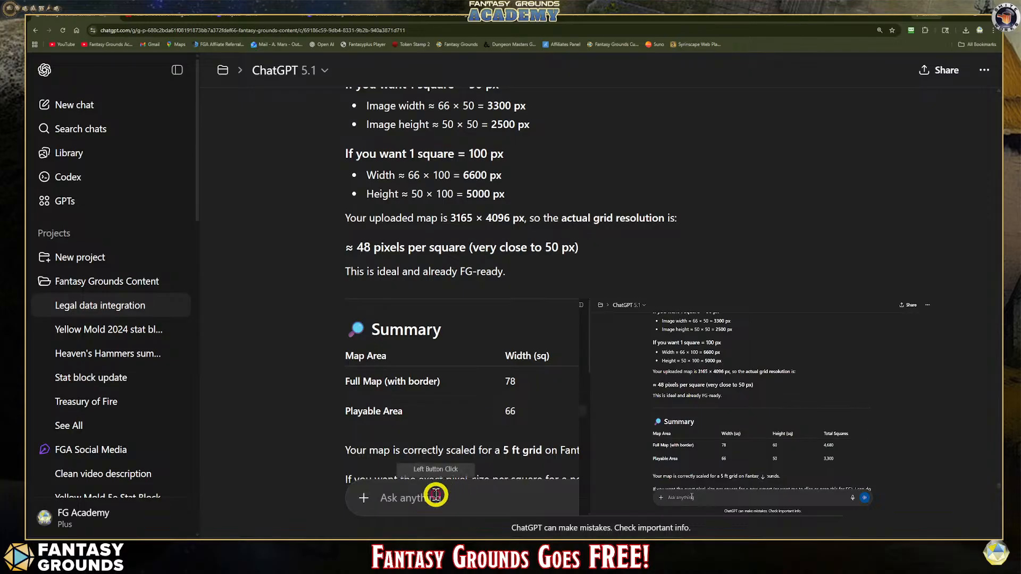
type("So what")
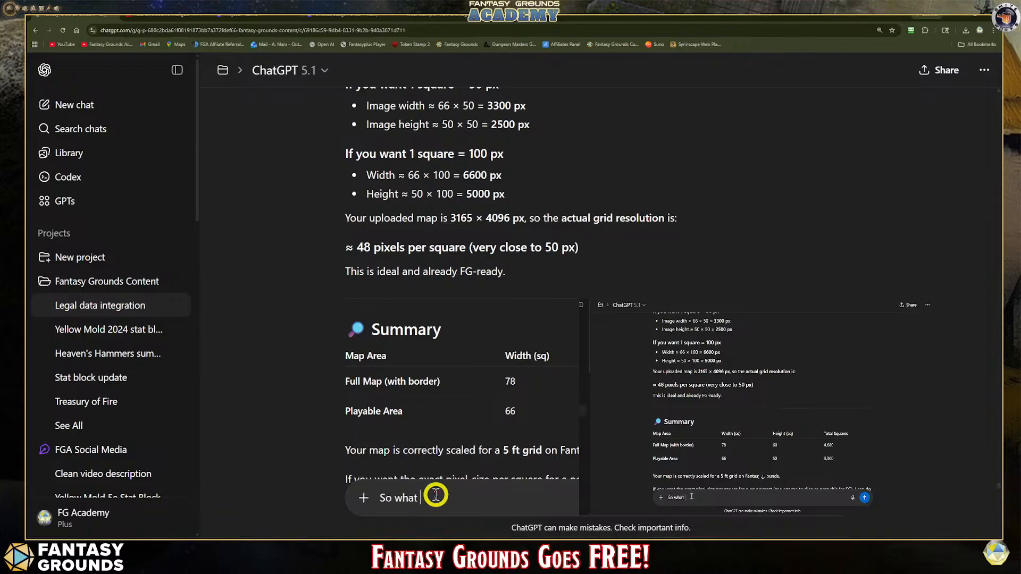
type(" is the grig size require")
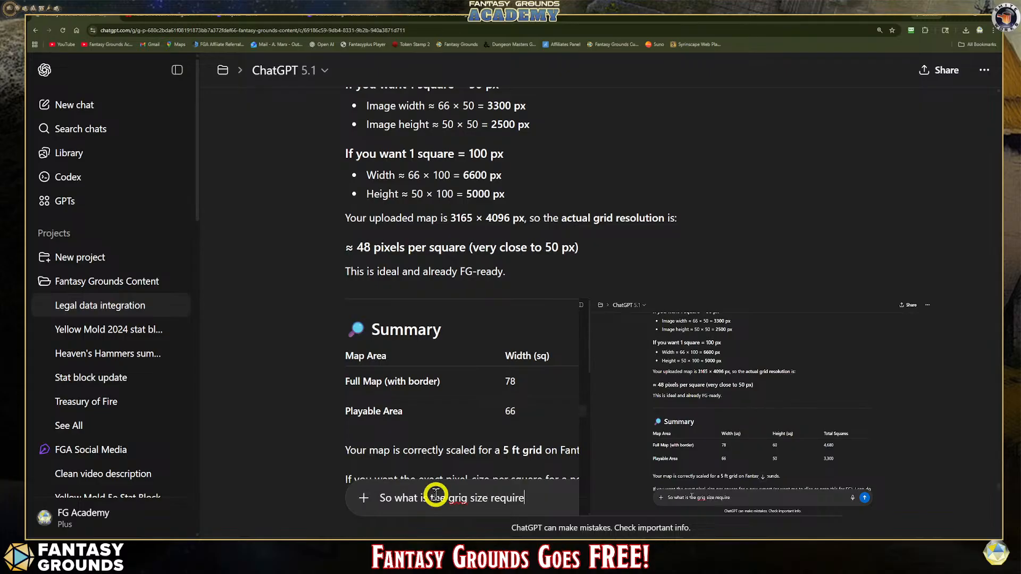
type("d for the map?")
left_click(466, 498)
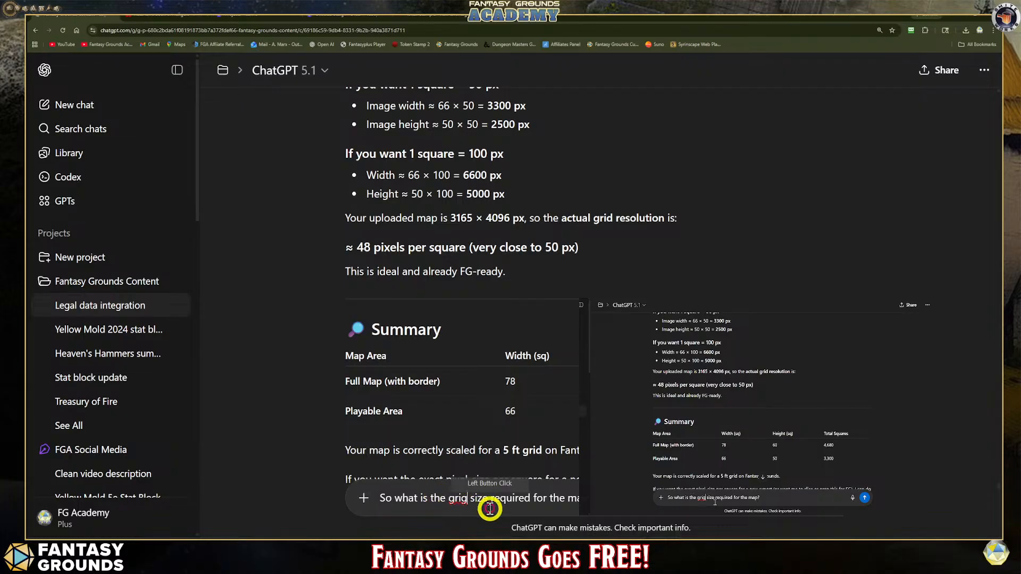
key("BackSpace")
type("d")
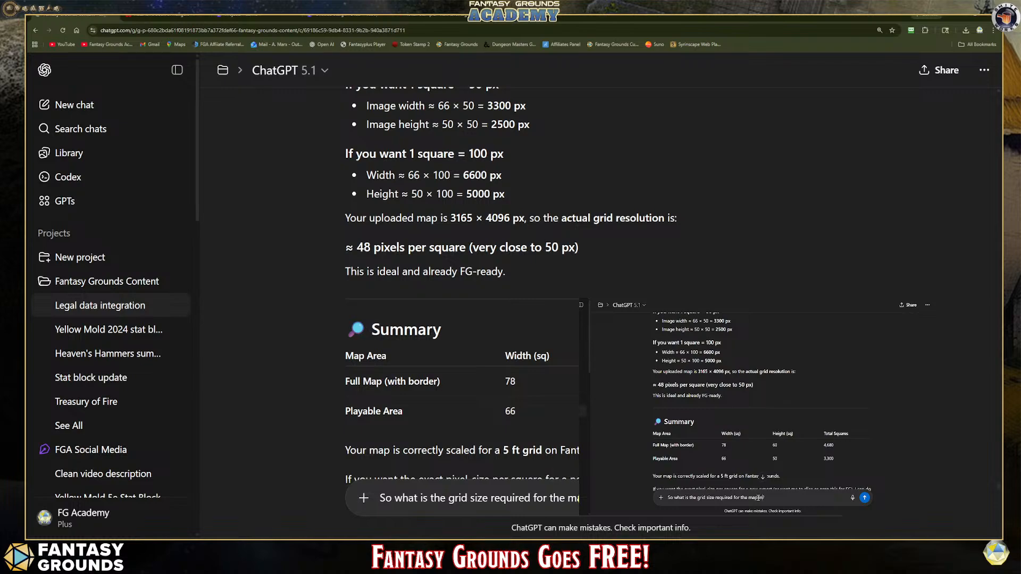
key("Return")
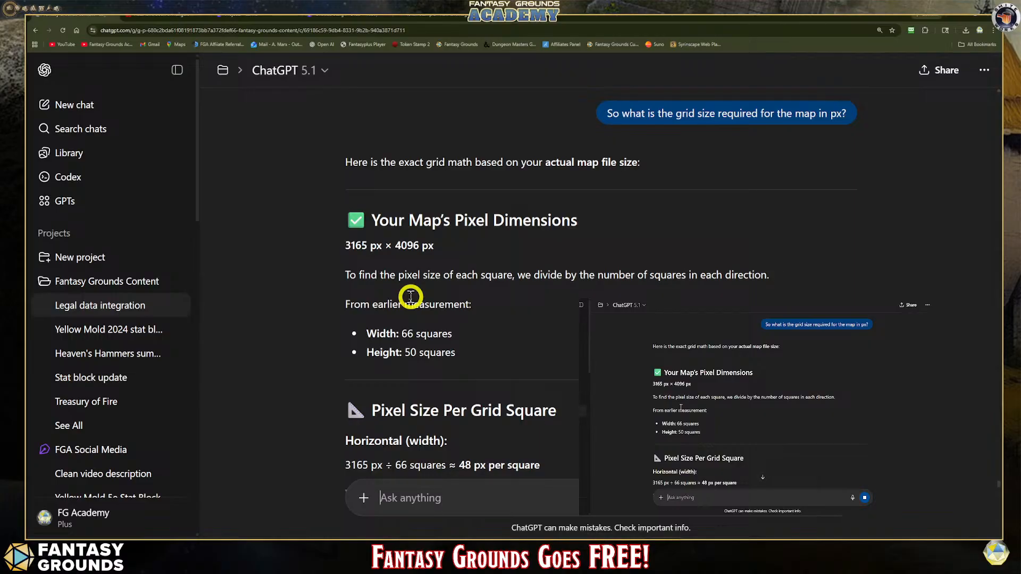
Step: Read ChatGPT's grid-size answer, including the pixel size per square, the final required grid size and the reasons for it
scroll(426, 361, "down", 2)
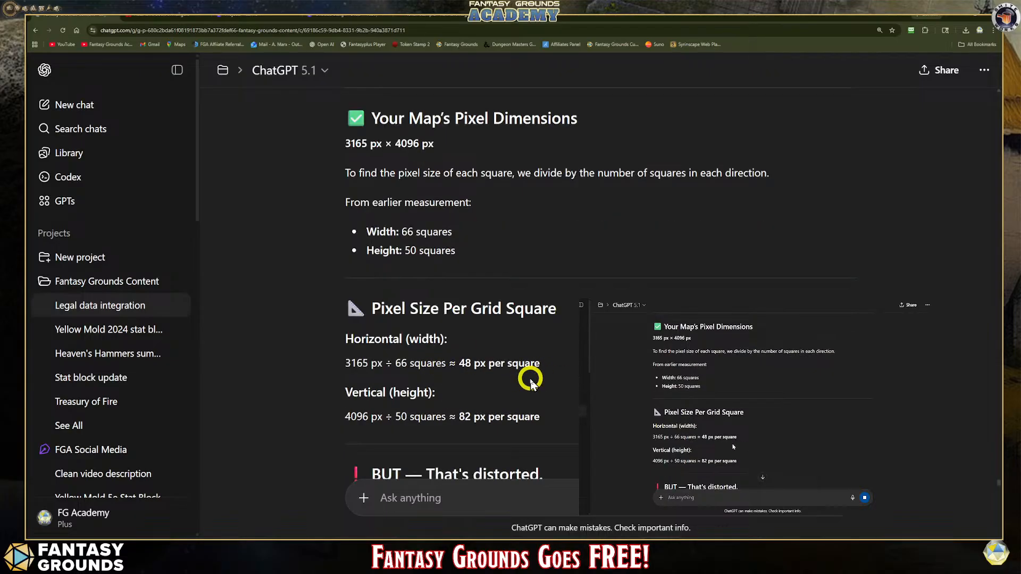
scroll(530, 382, "down", 1)
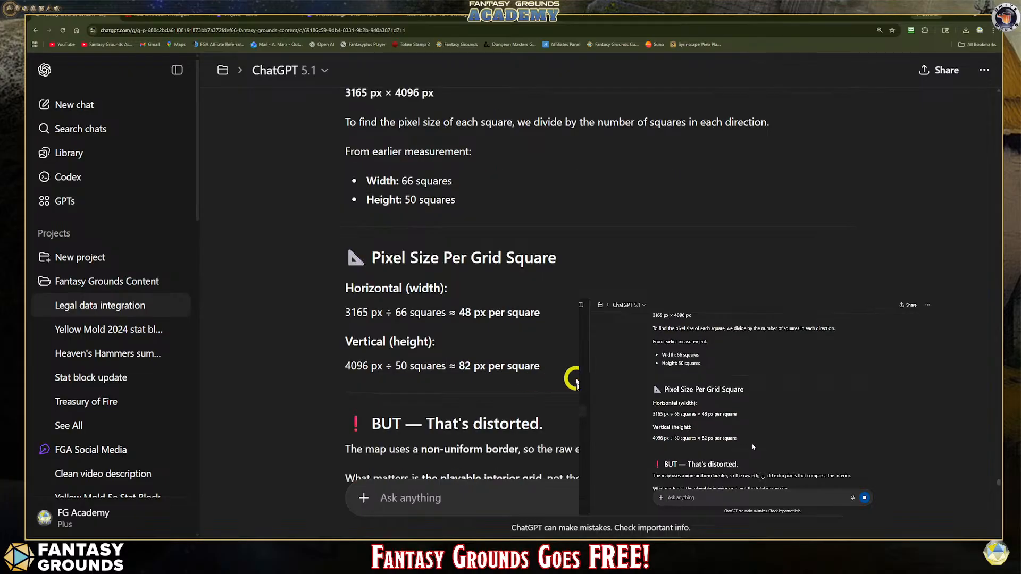
scroll(576, 380, "down", 3)
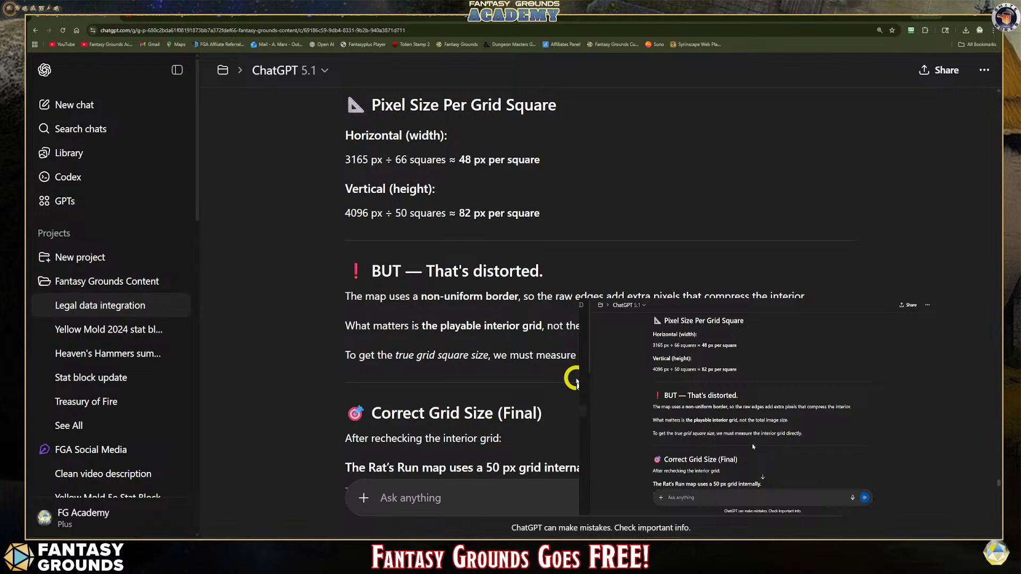
scroll(576, 382, "down", 3)
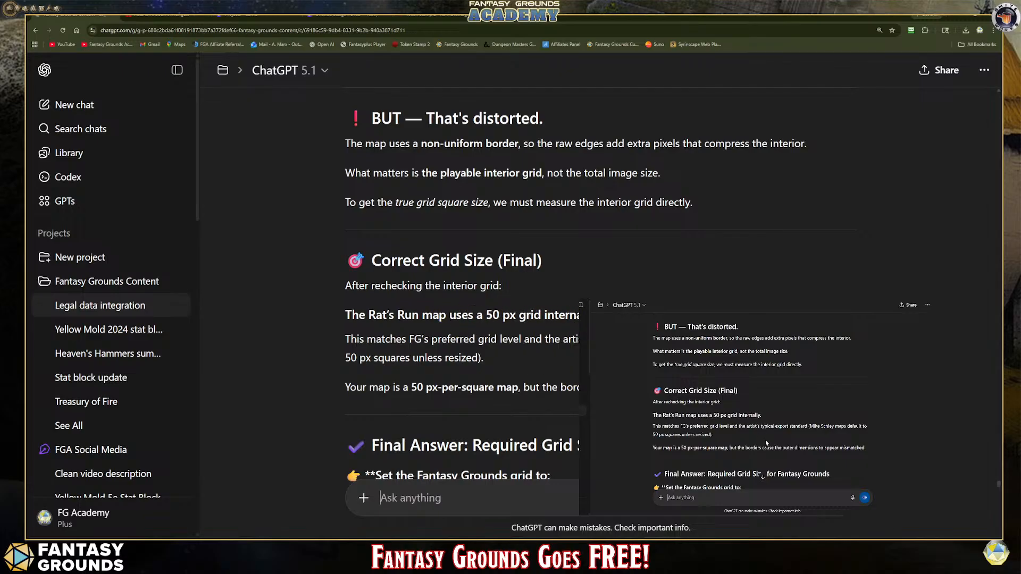
scroll(766, 442, "down", 3)
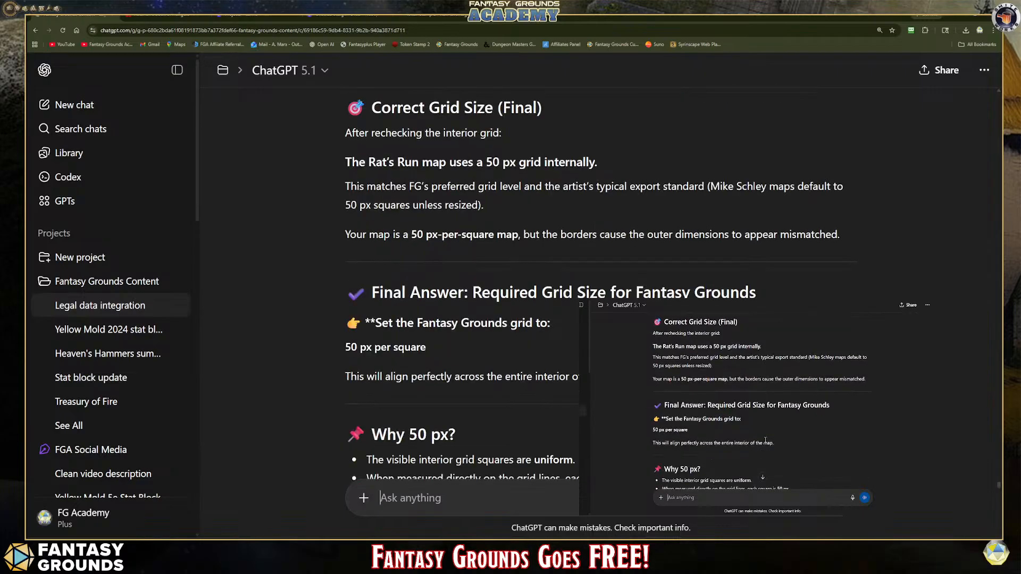
scroll(765, 440, "down", 6)
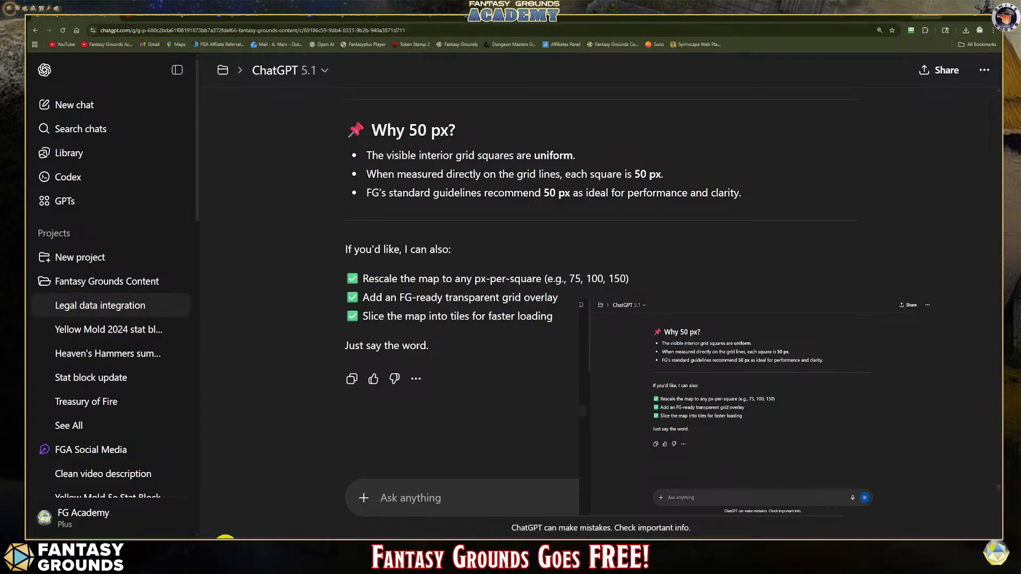
Step: Switch to Fantasy Grounds, open the campaign's Images list and the Assets window, and place Assets beside the Modules window
left_click(164, 547)
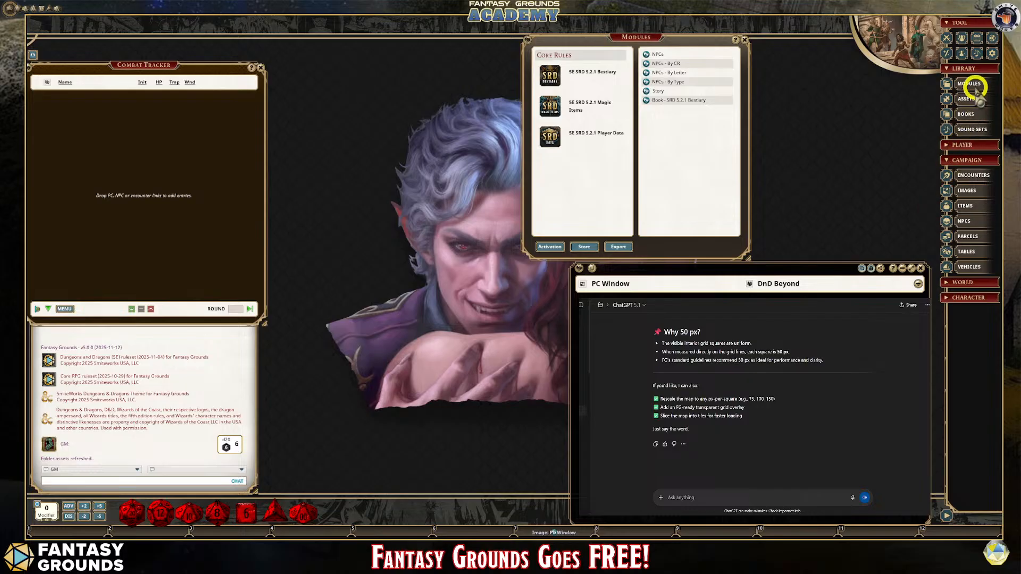
left_click(979, 190)
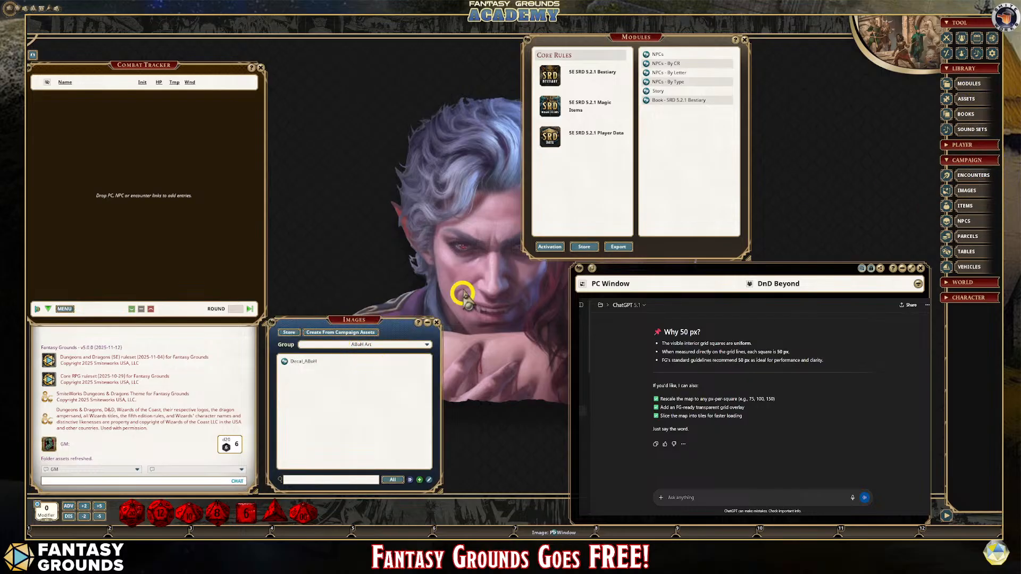
left_click(966, 99)
left_click_drag(576, 92, 406, 91)
Step: Limit the assets to campaign images and open the campaign's images folder in File Explorer
left_click(495, 234)
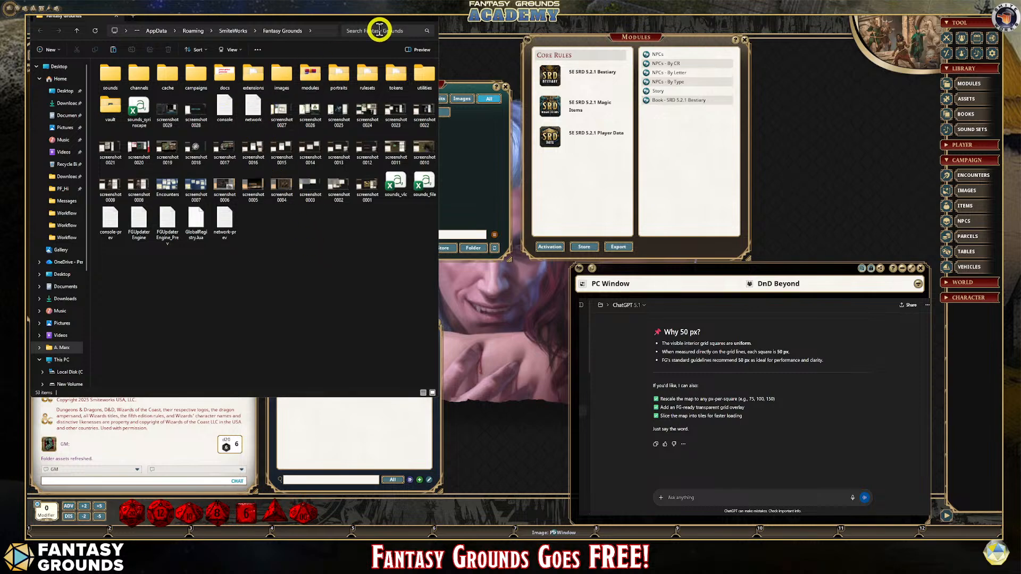
left_click(428, 21)
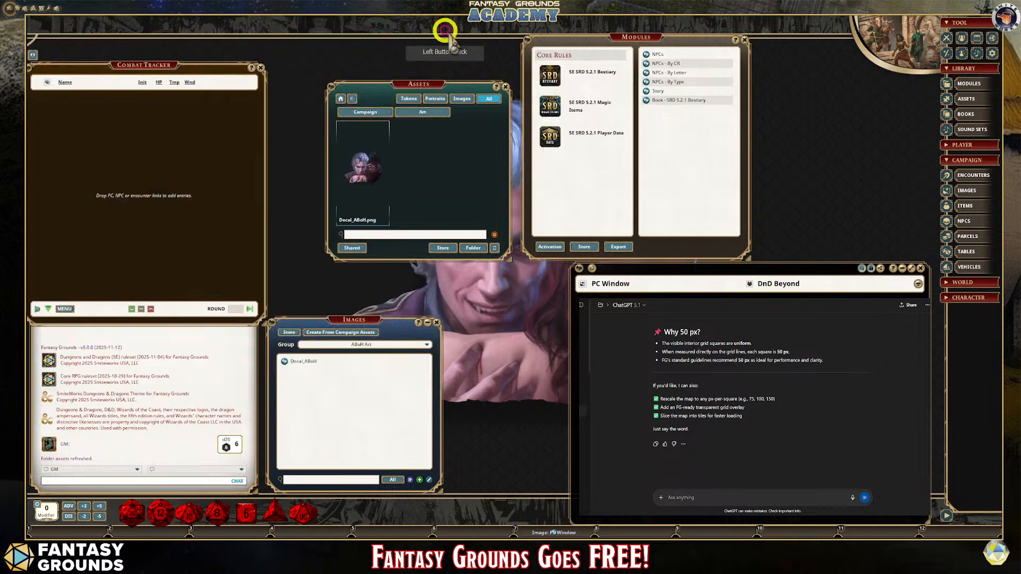
left_click(464, 98)
left_click(363, 135)
left_click(458, 247)
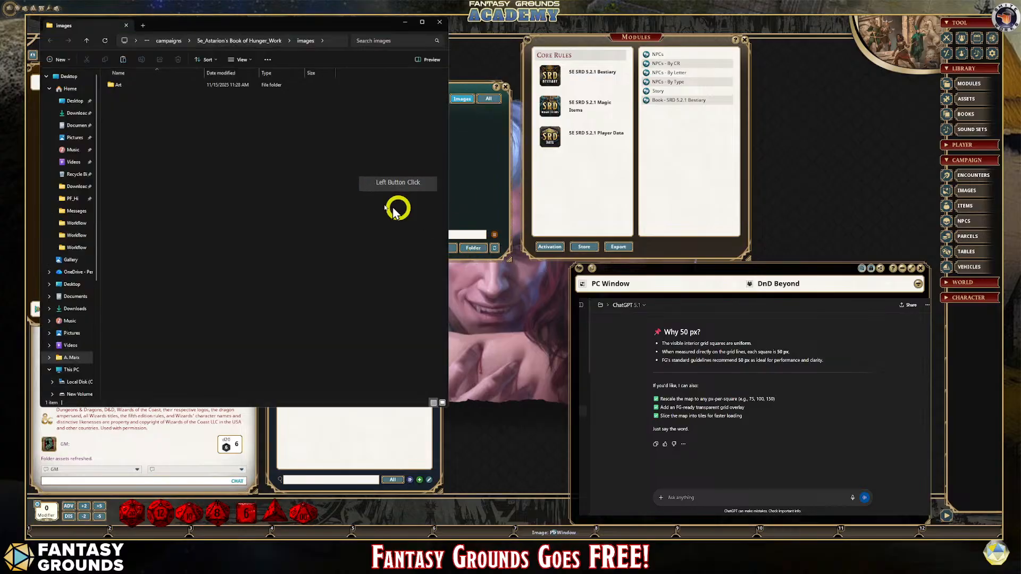
Step: Create a folder named Maps in the campaign's images folder and open it
right_click(176, 151)
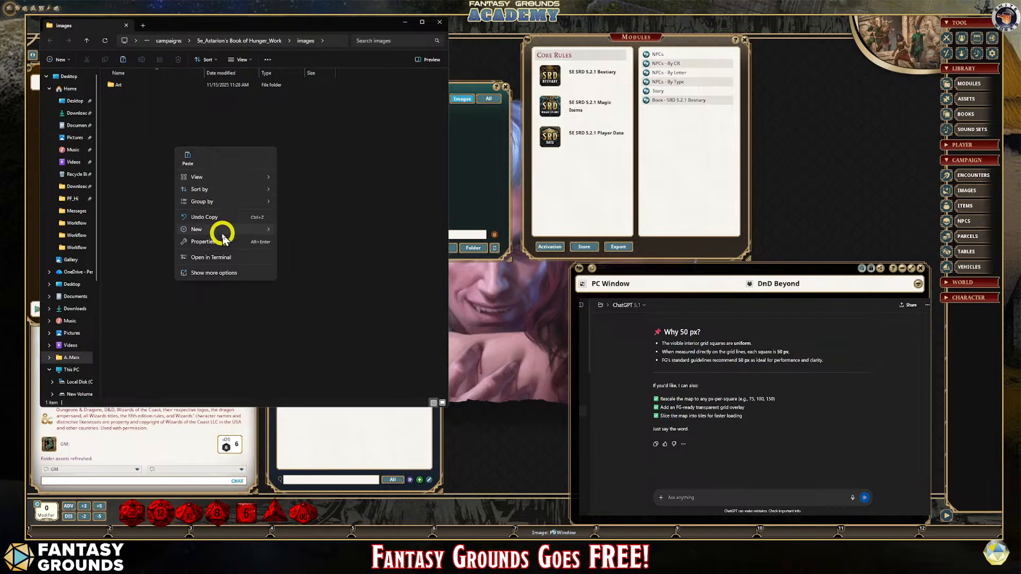
mouse_move(237, 236)
left_click(285, 232)
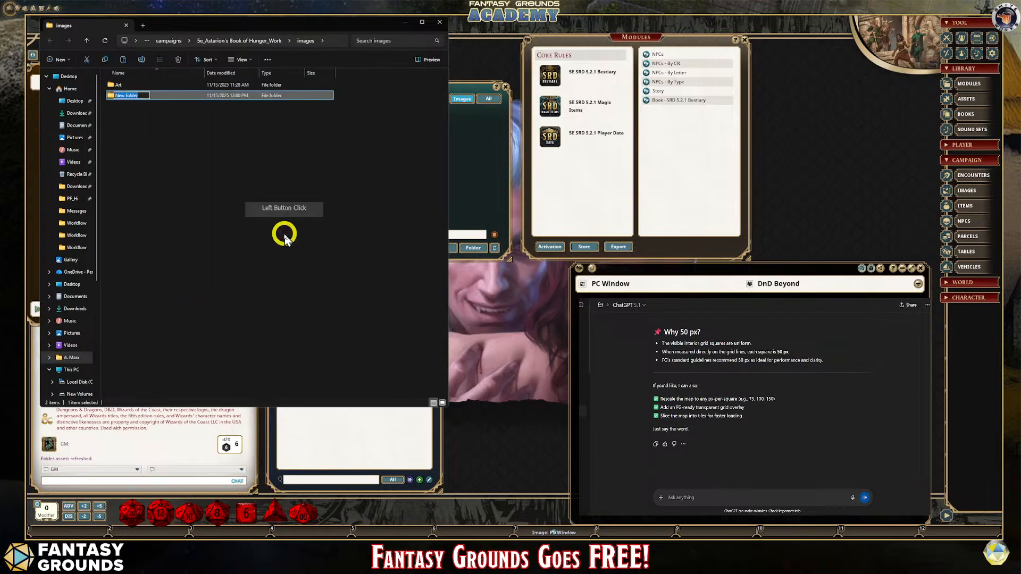
type("Maps")
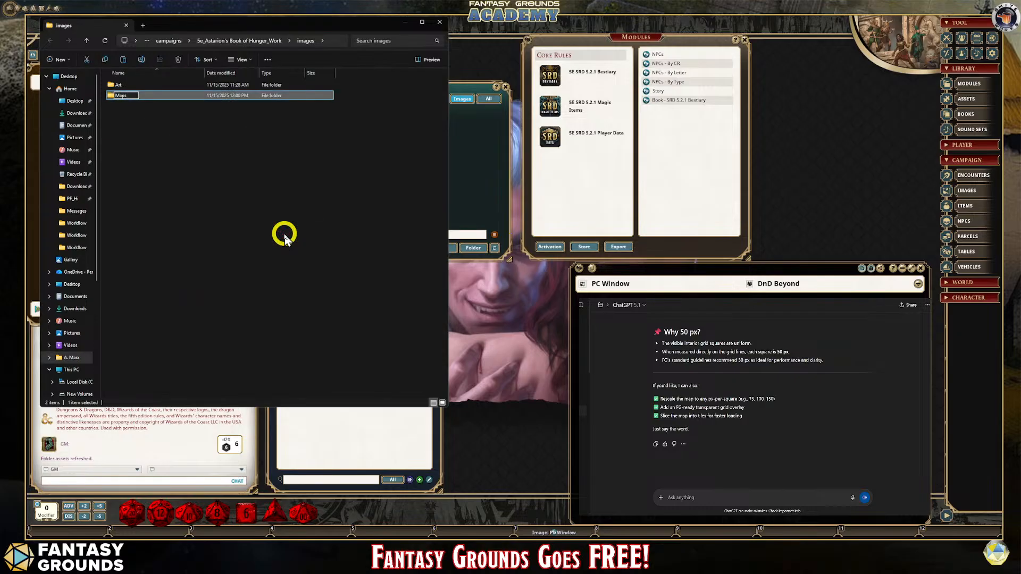
key("Return")
double_click(123, 96)
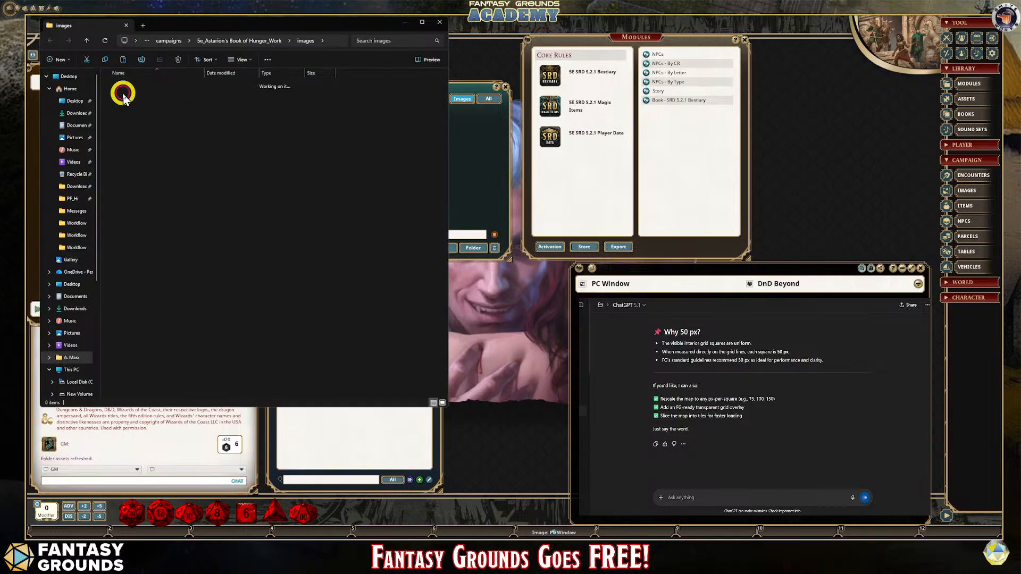
Step: Copy the two Rat's Run map images, 03-003.rats-run and 03-004.rats-run-player, from the Downloads folder on drive D into the campaign's Maps folder
mouse_move(175, 536)
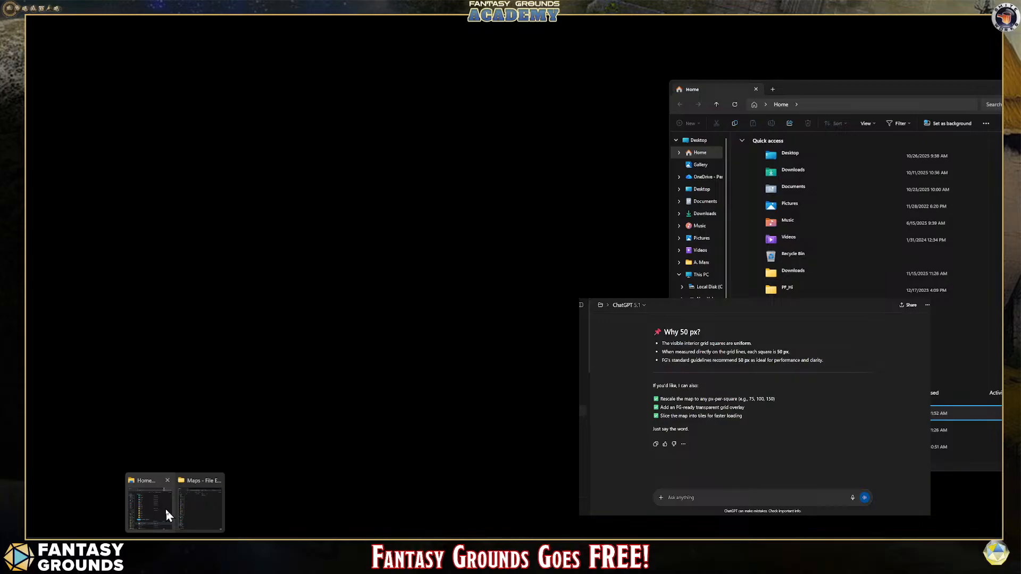
left_click(164, 507)
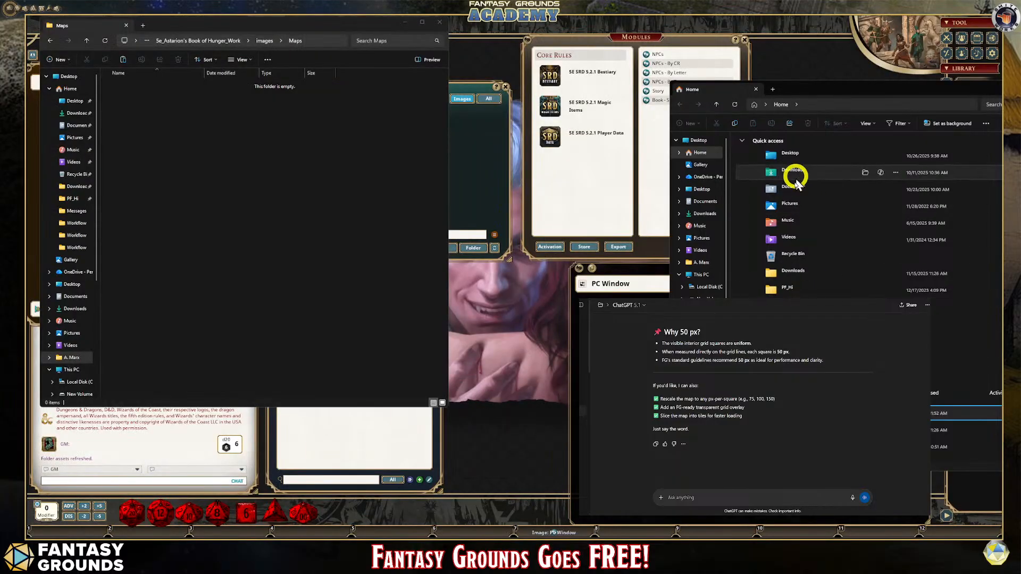
double_click(799, 275)
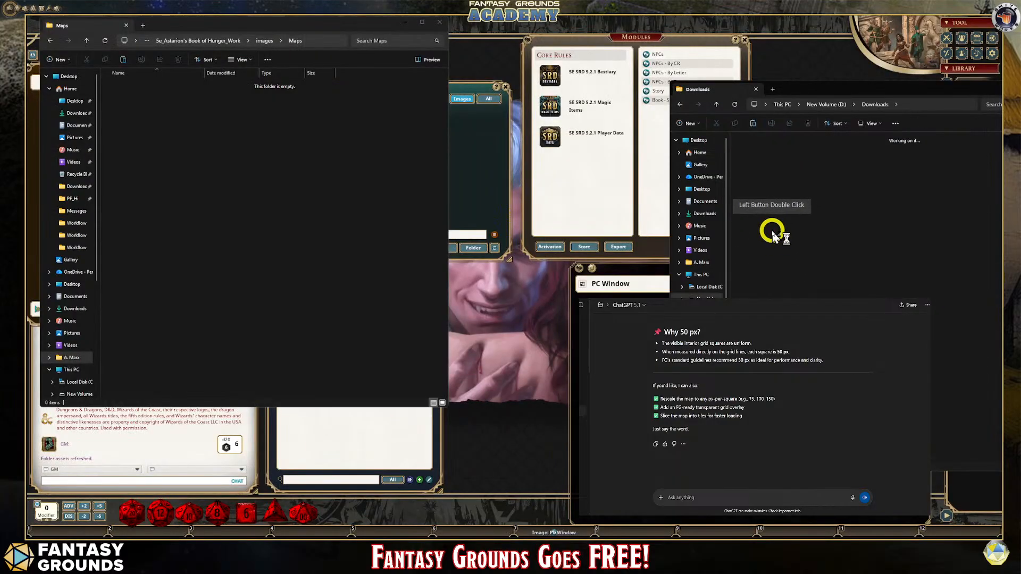
left_click(787, 173)
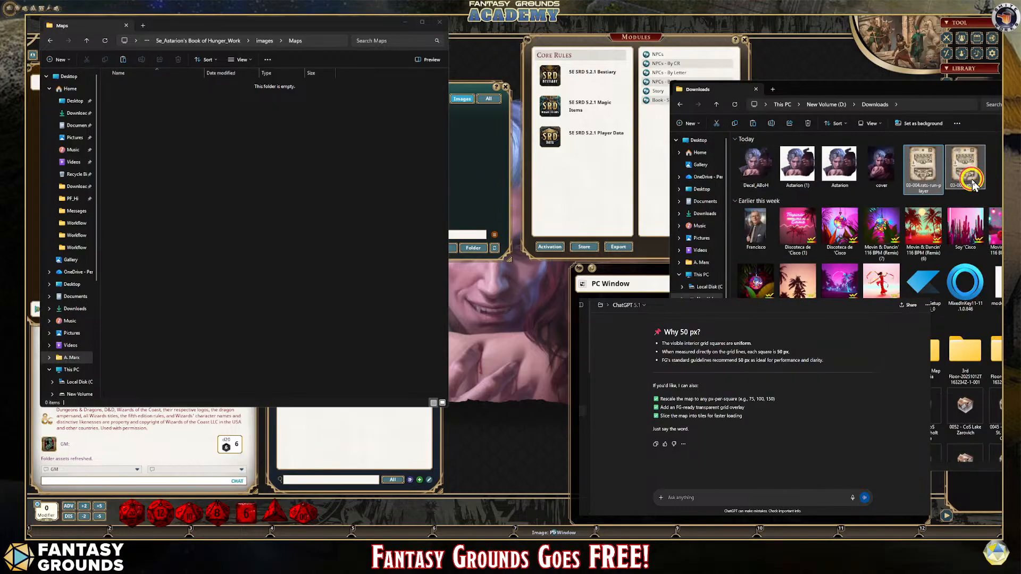
left_click(963, 177)
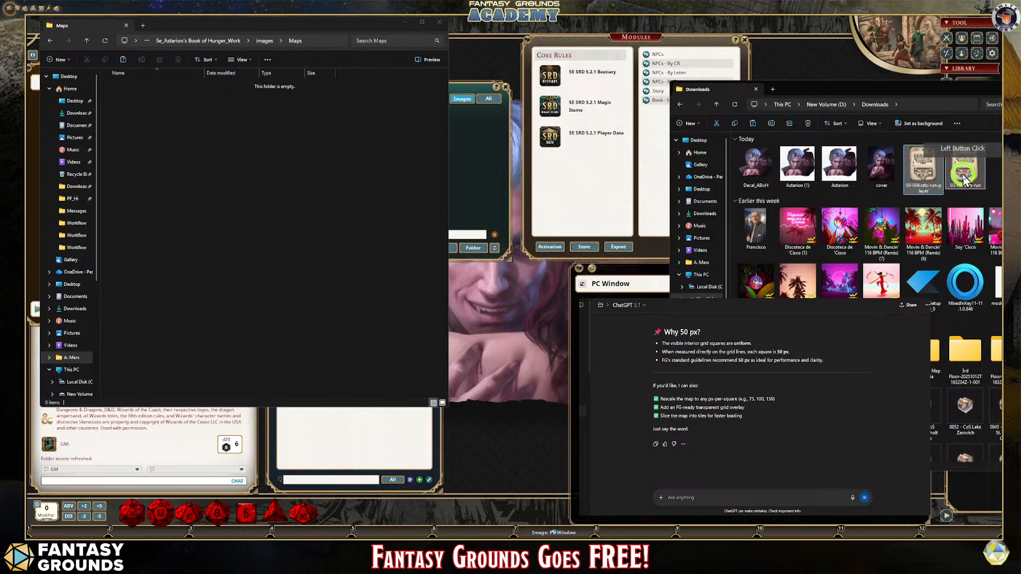
right_click(963, 178)
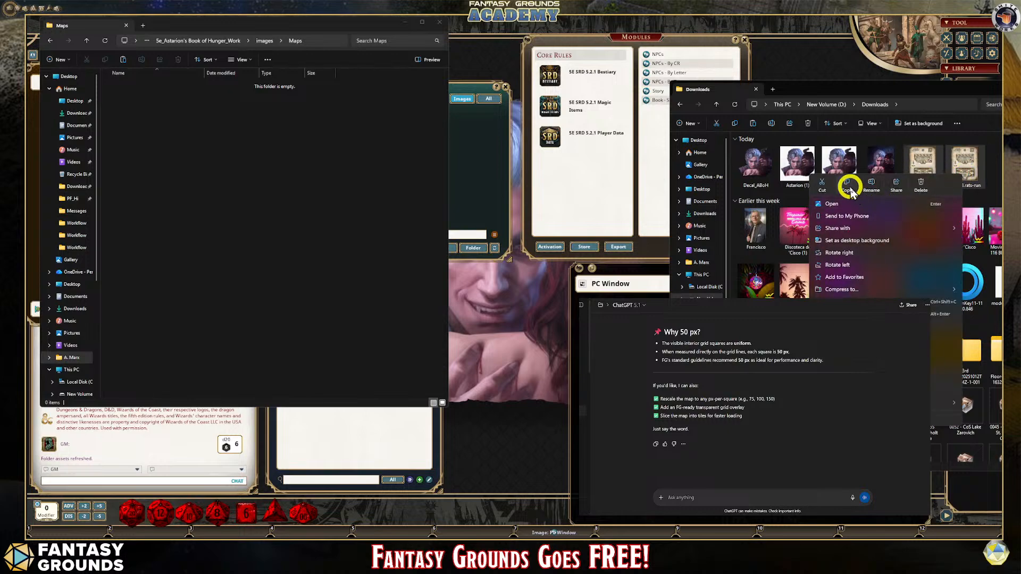
left_click(847, 187)
left_click(265, 105)
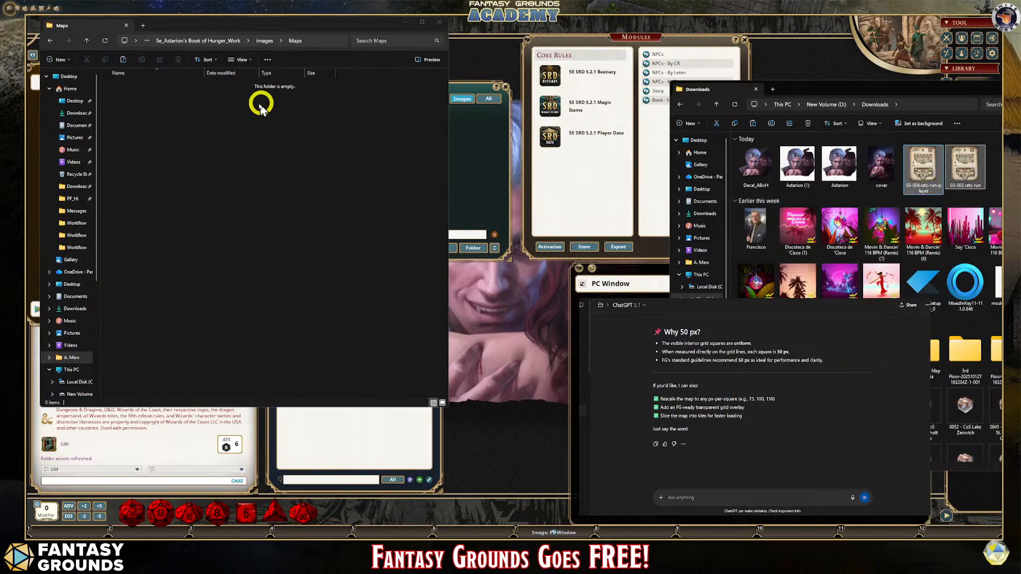
right_click(219, 115)
left_click(327, 165)
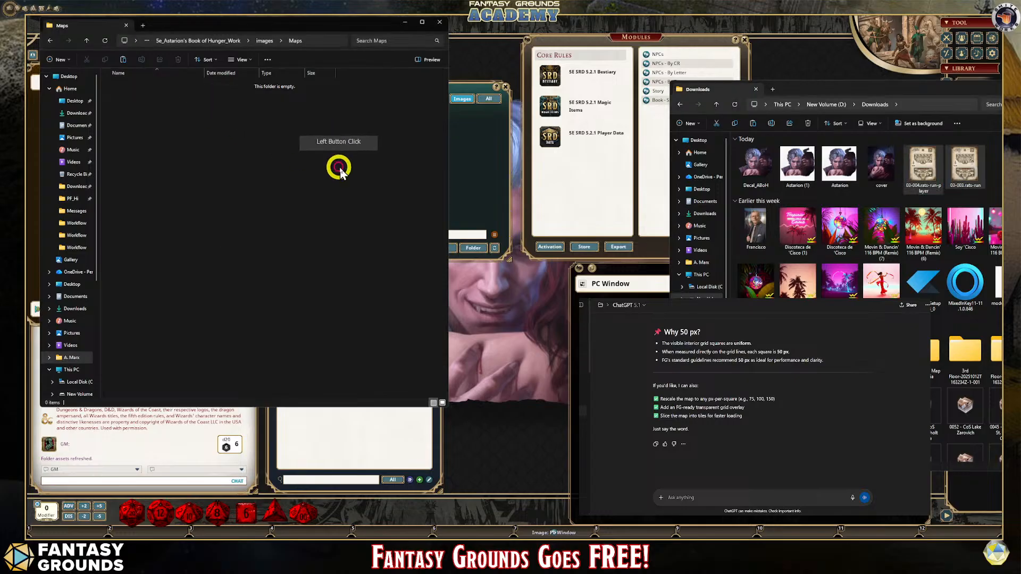
Step: Rename the copied 03-003.rats-run image as 03-003.rats-run_DM
left_click(154, 87)
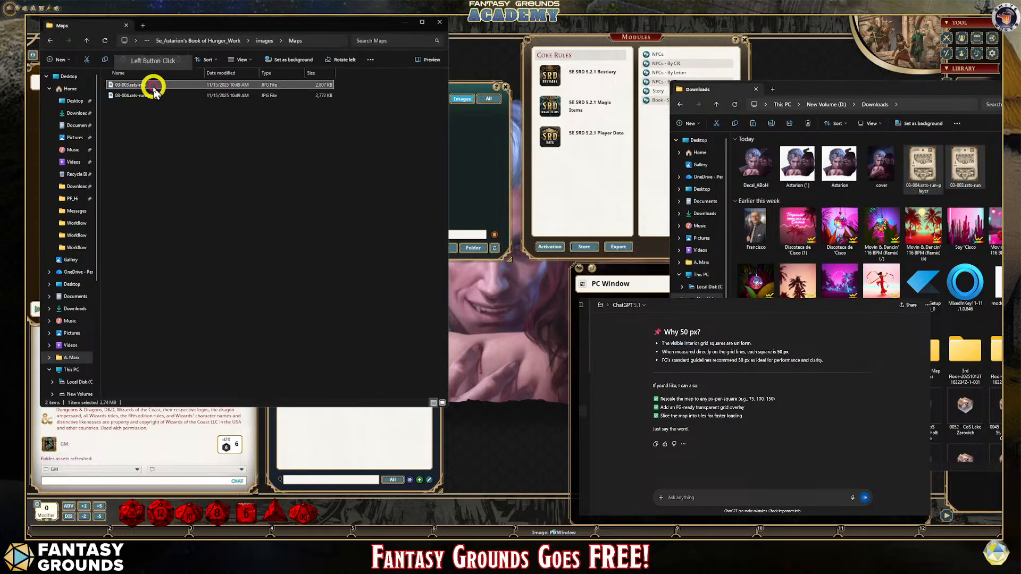
key("F2")
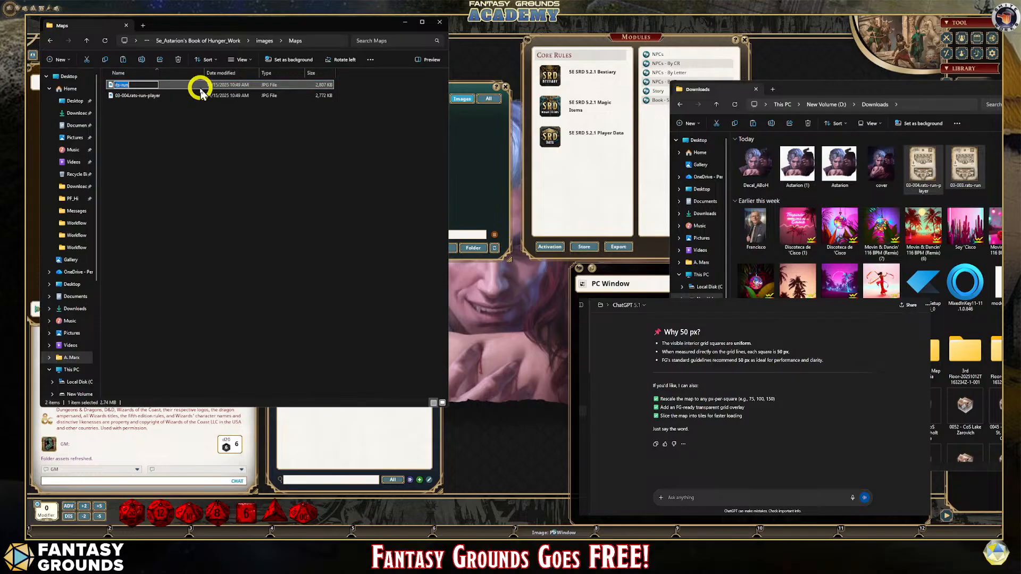
left_click(149, 91)
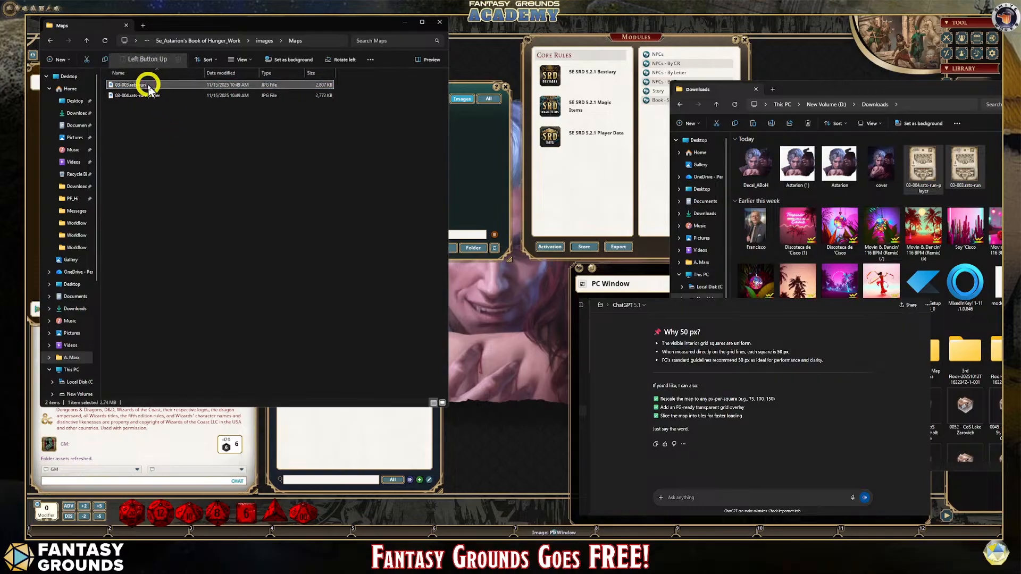
left_click(148, 85)
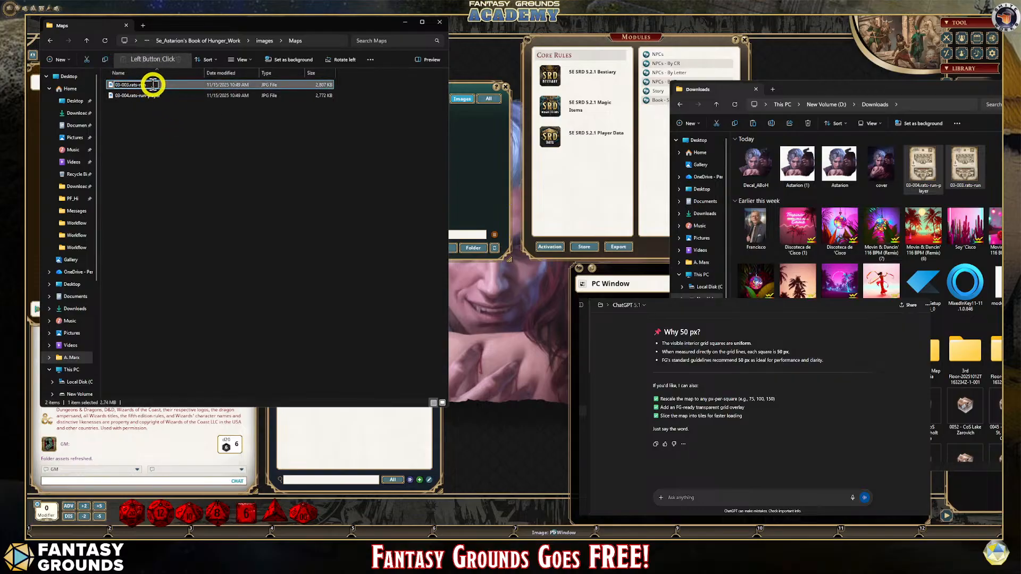
left_click(151, 85)
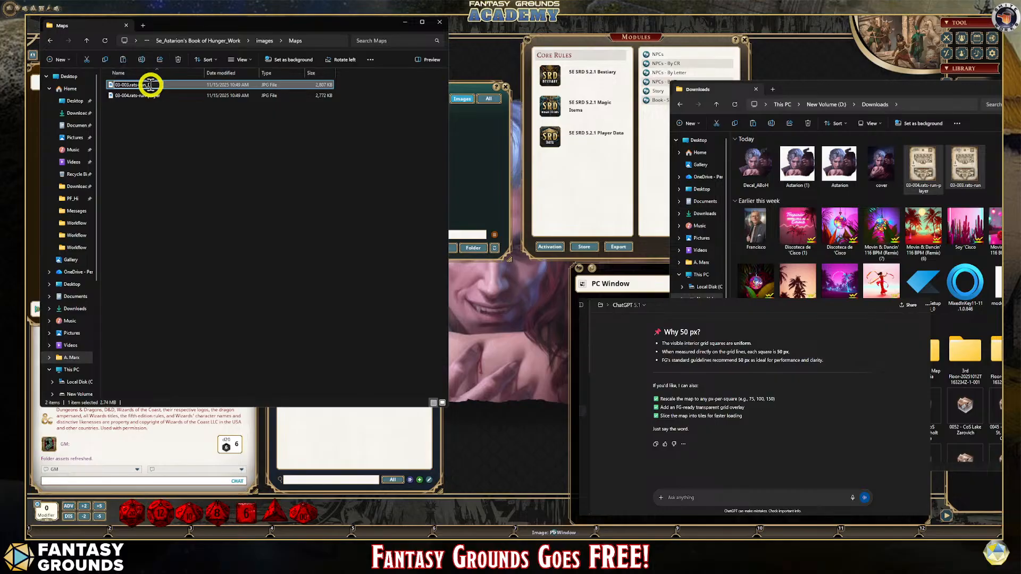
left_click(142, 102)
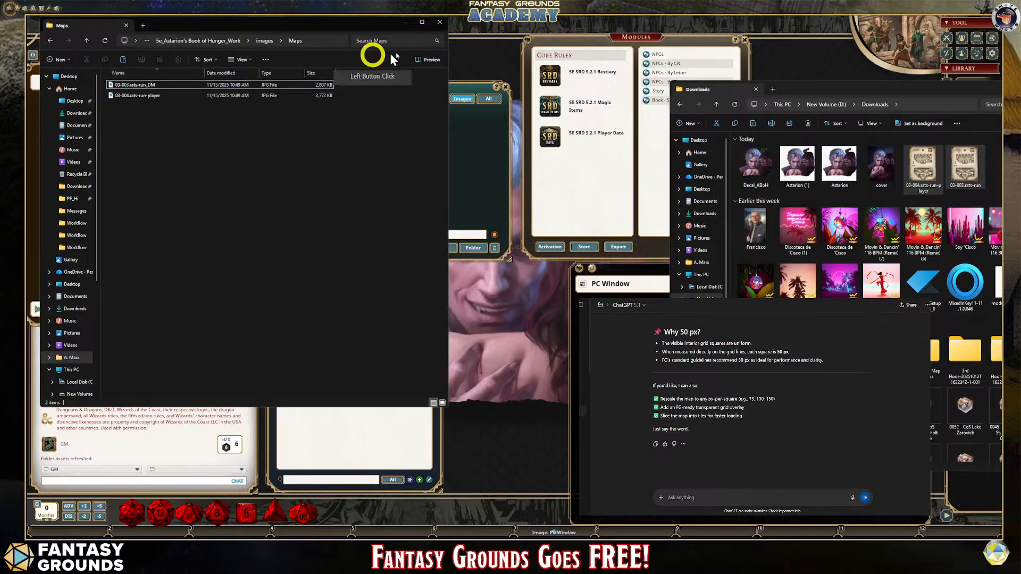
Step: Return to Fantasy Grounds, refresh the campaign assets and preview the 03-004.rats-run-player image from the Maps folder
left_click(405, 22)
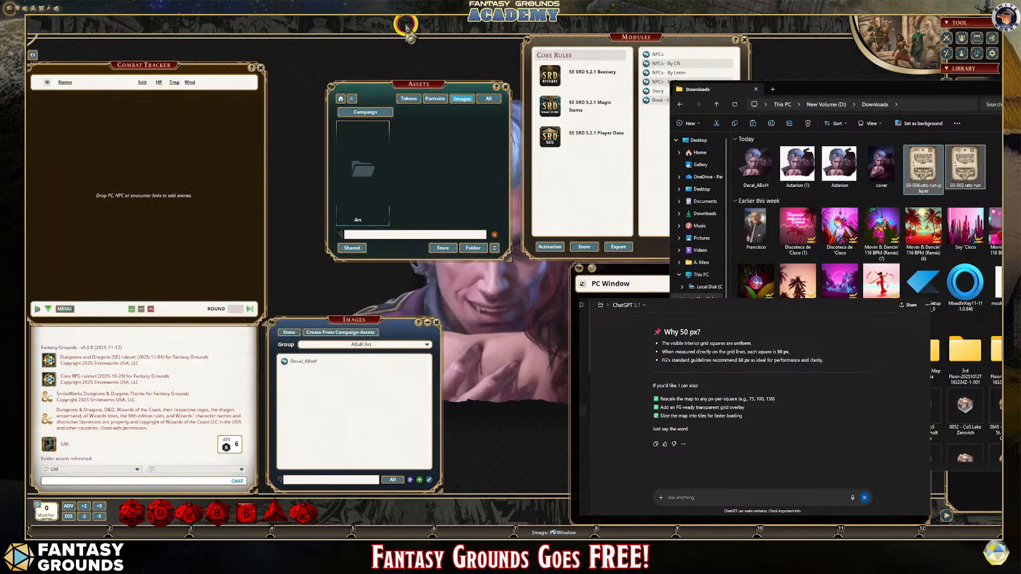
left_click(495, 248)
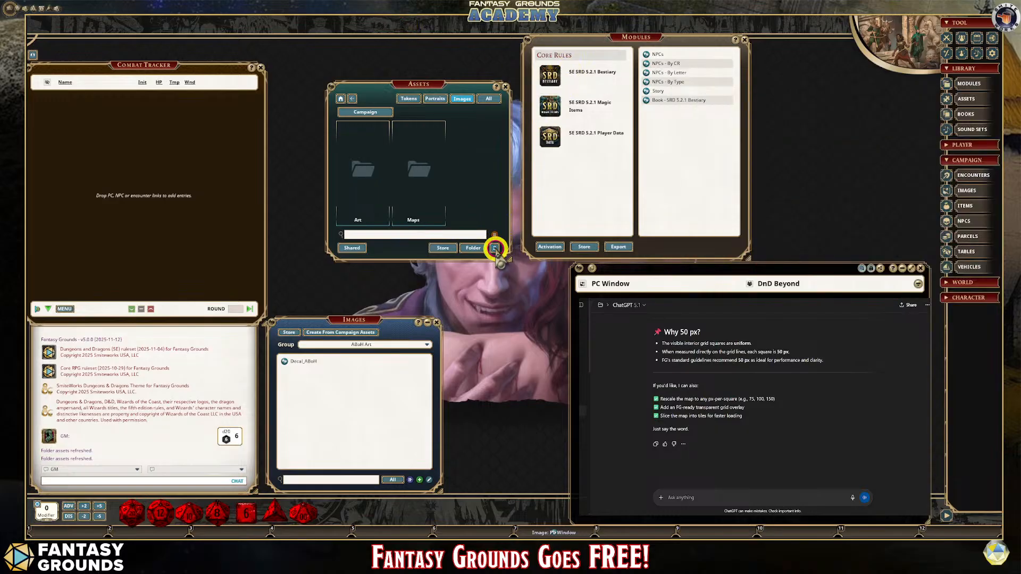
left_click(415, 173)
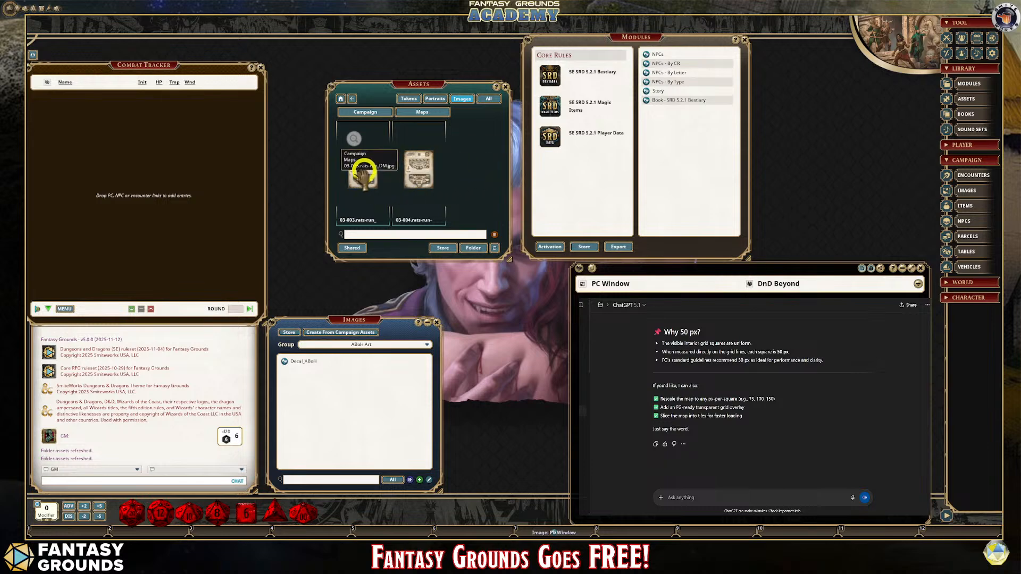
left_click(421, 168)
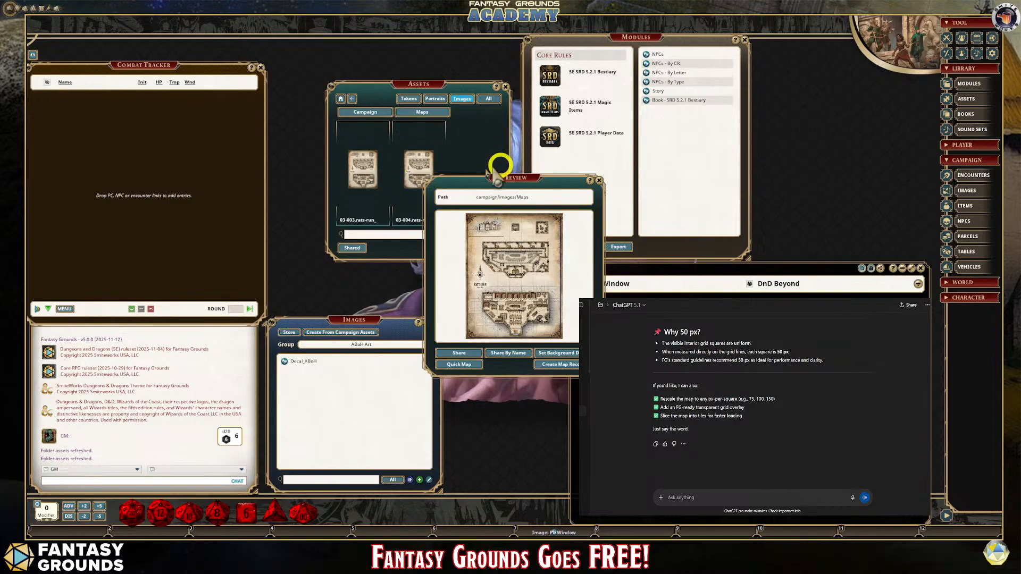
Step: Add an image group named ABoH Maps and make it the group shown in the Images list
left_click_drag(337, 319, 322, 239)
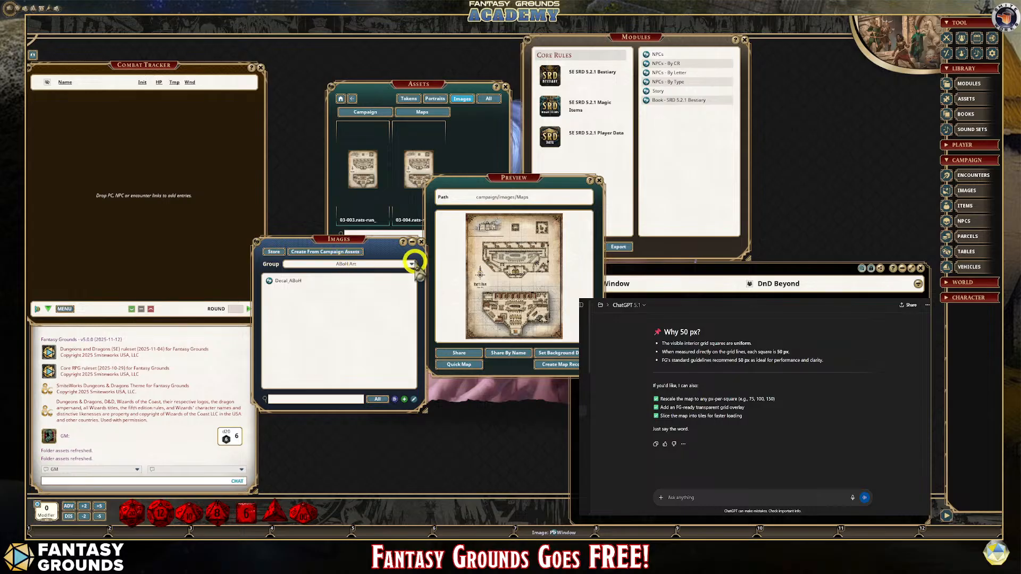
left_click(412, 264)
left_click(396, 273)
left_click(362, 279)
left_click(337, 276)
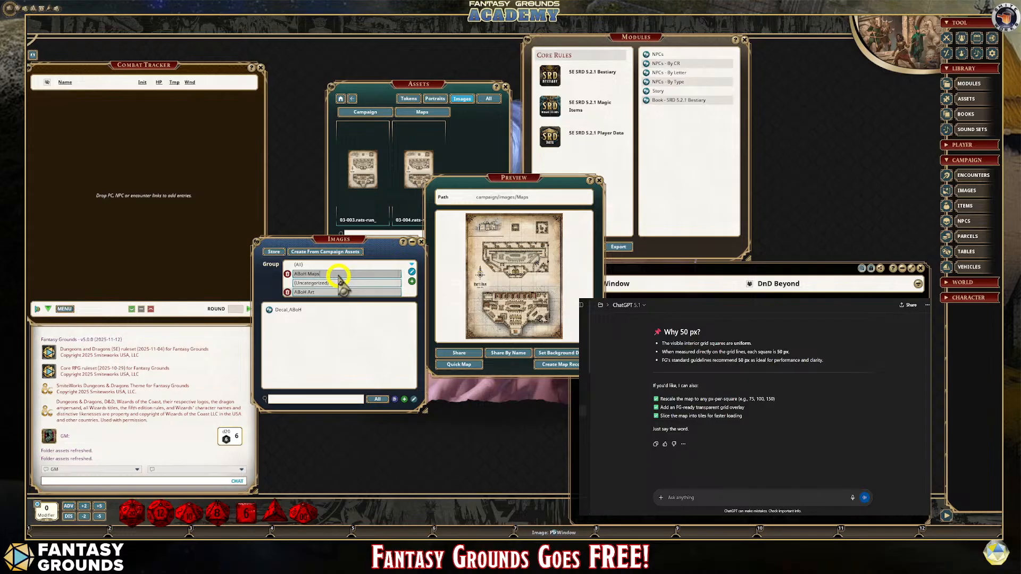
left_click(358, 316)
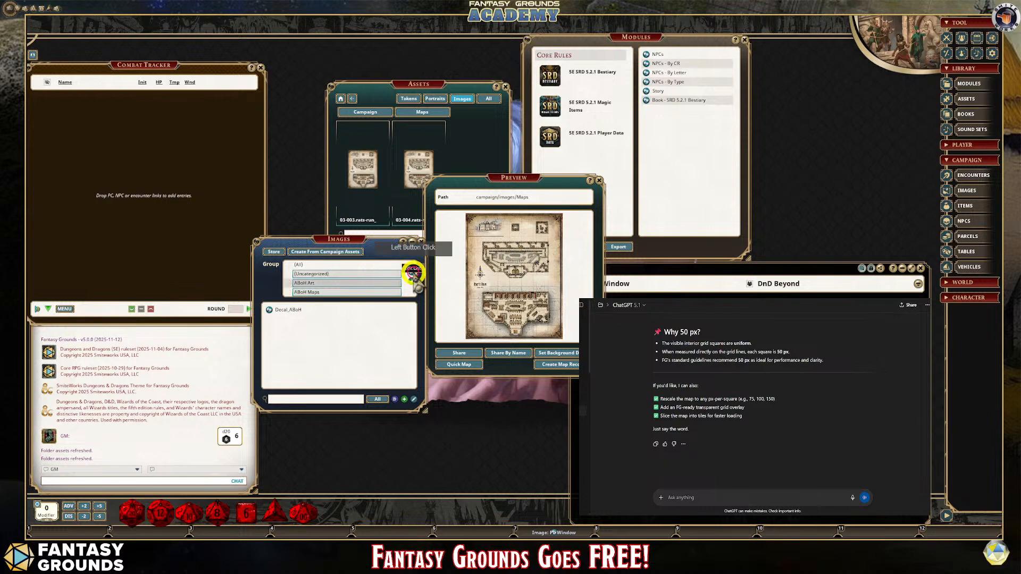
left_click(313, 292)
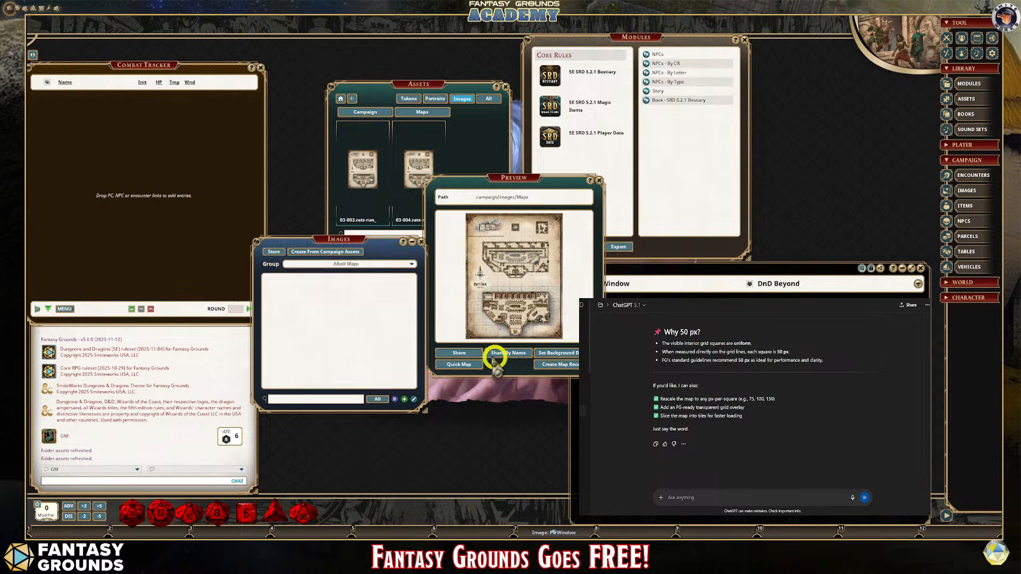
Step: Create map records from the 03-004.rats-run-player and 03-003.rats-run_DM images, closing each map window
left_click(571, 367)
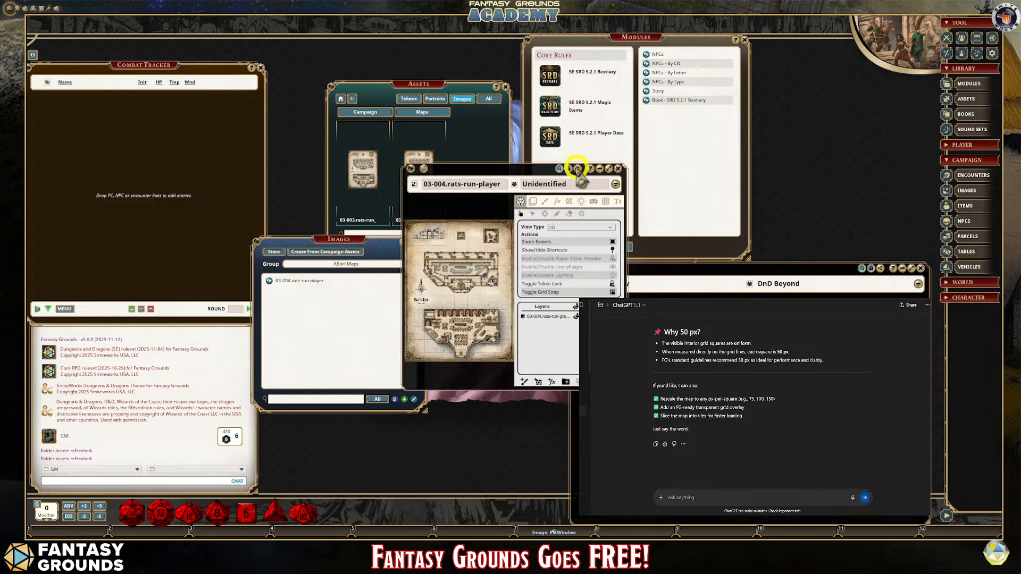
left_click(599, 169)
left_click(366, 170)
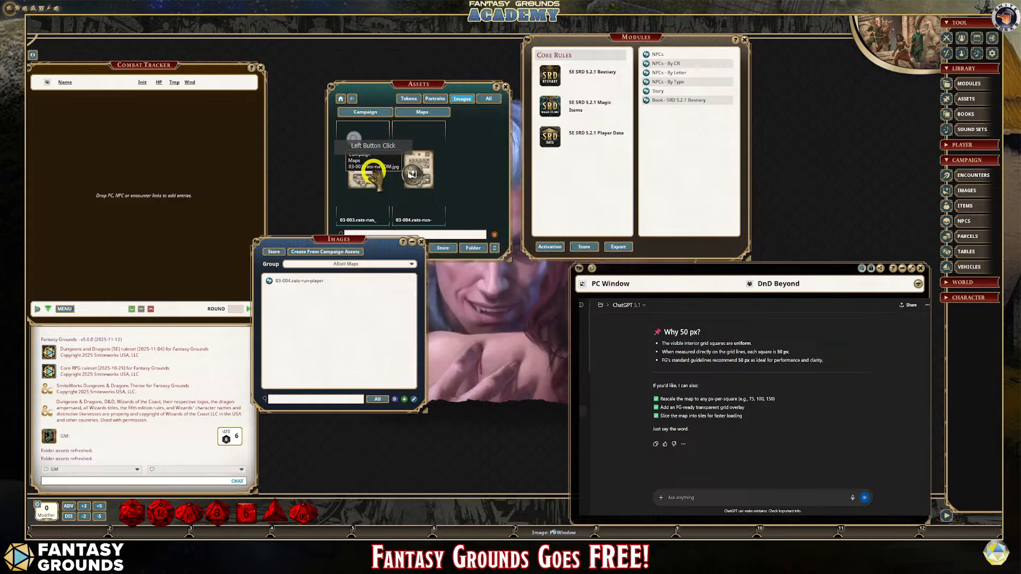
left_click(366, 170)
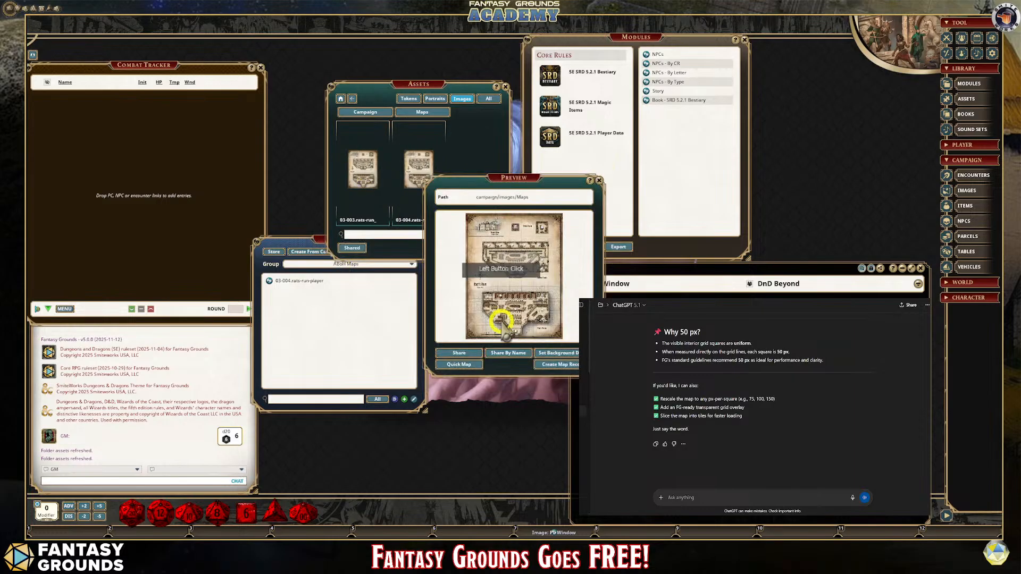
left_click(571, 365)
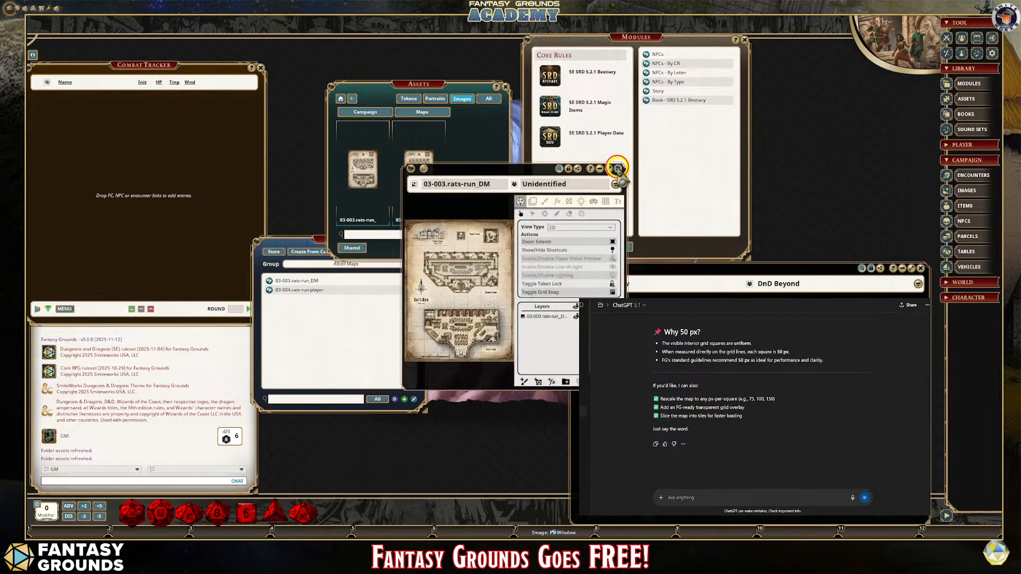
left_click(615, 169)
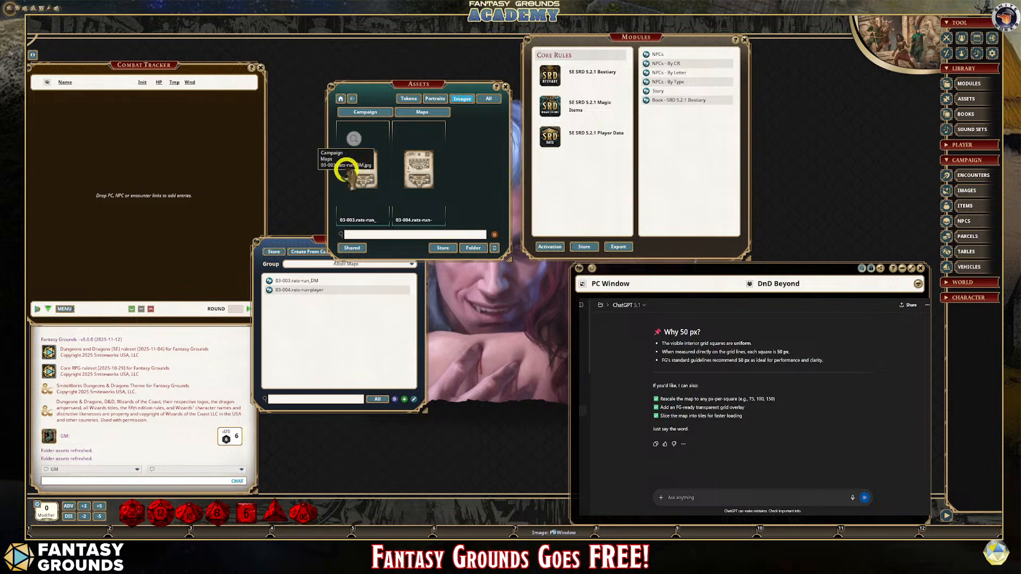
Step: Open the 03-004.rats-run-player map in an enlarged window, with the Assets, Images and Modules windows closed
left_click(505, 86)
left_click_drag(331, 244, 362, 85)
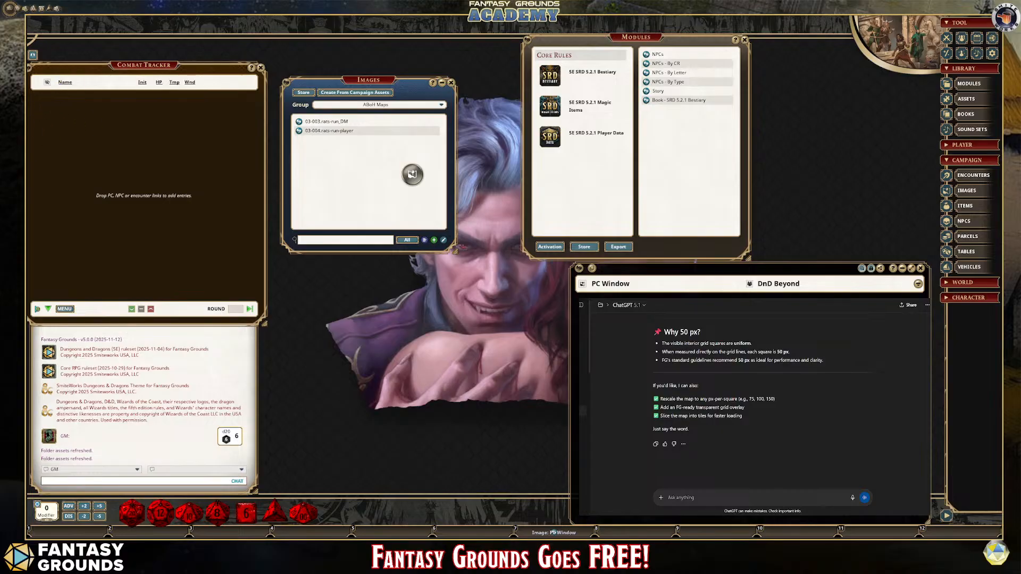
left_click(341, 131)
left_click_drag(522, 165, 394, 51)
left_click(451, 83)
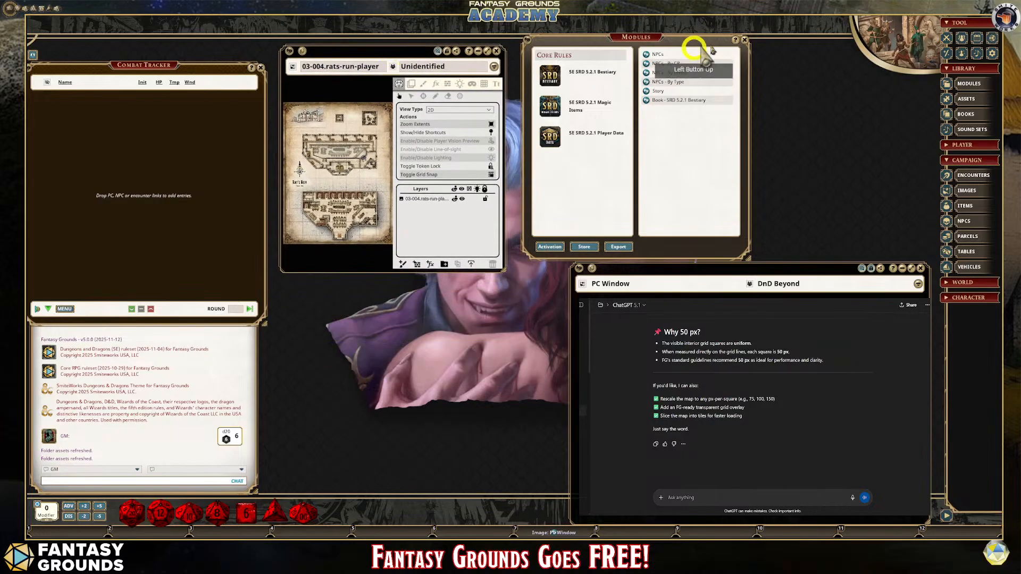
left_click(744, 39)
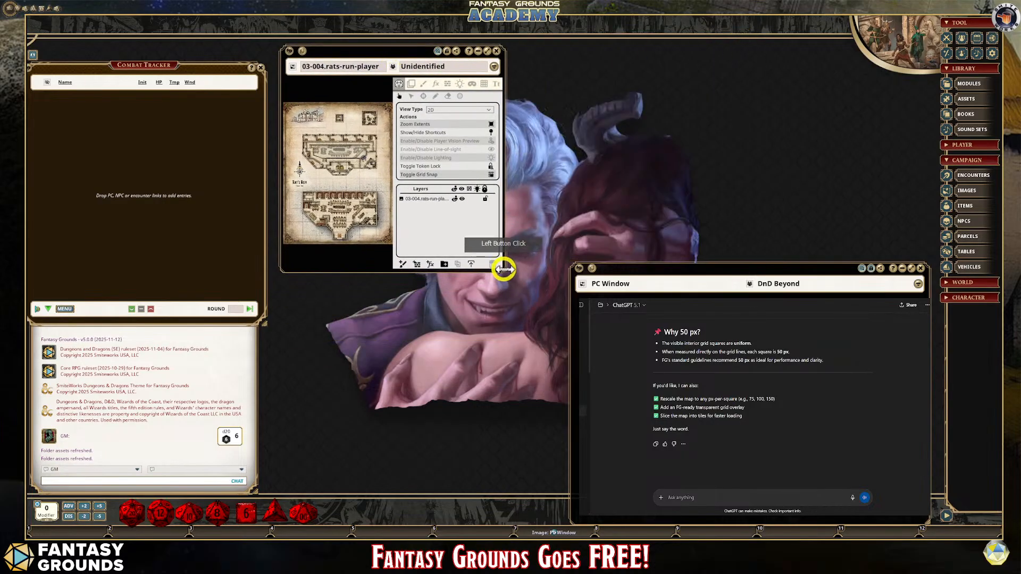
left_click_drag(503, 270, 651, 476)
Step: Show the grid on the player map and compare it closely with the squares drawn on the map
scroll(403, 113, "up", 5)
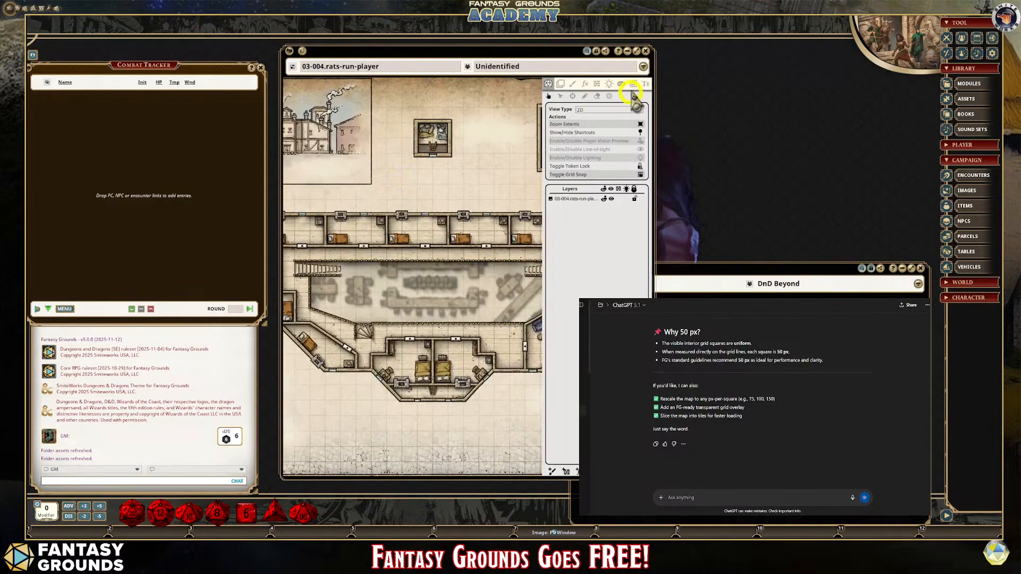
left_click(634, 86)
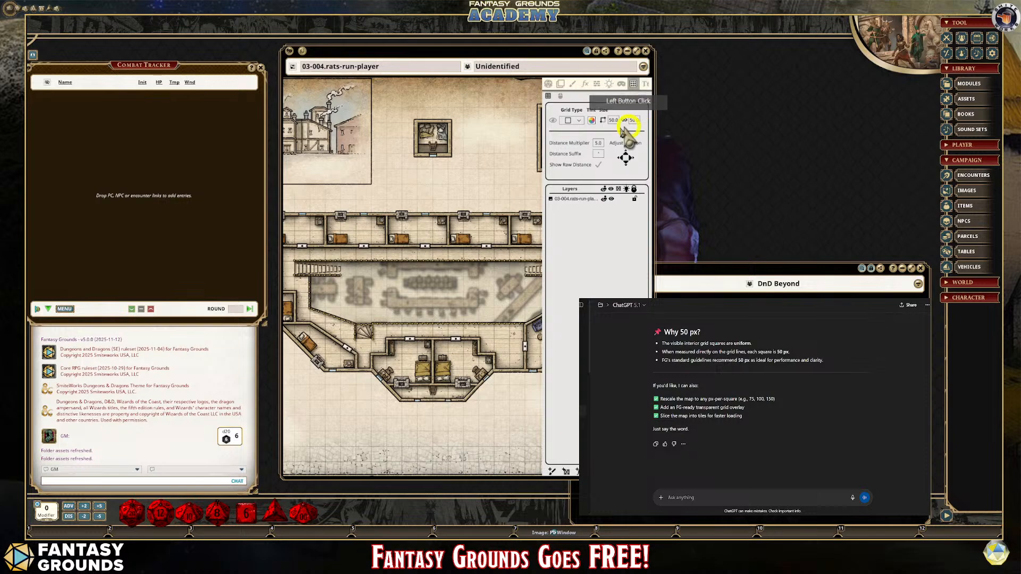
left_click(553, 123)
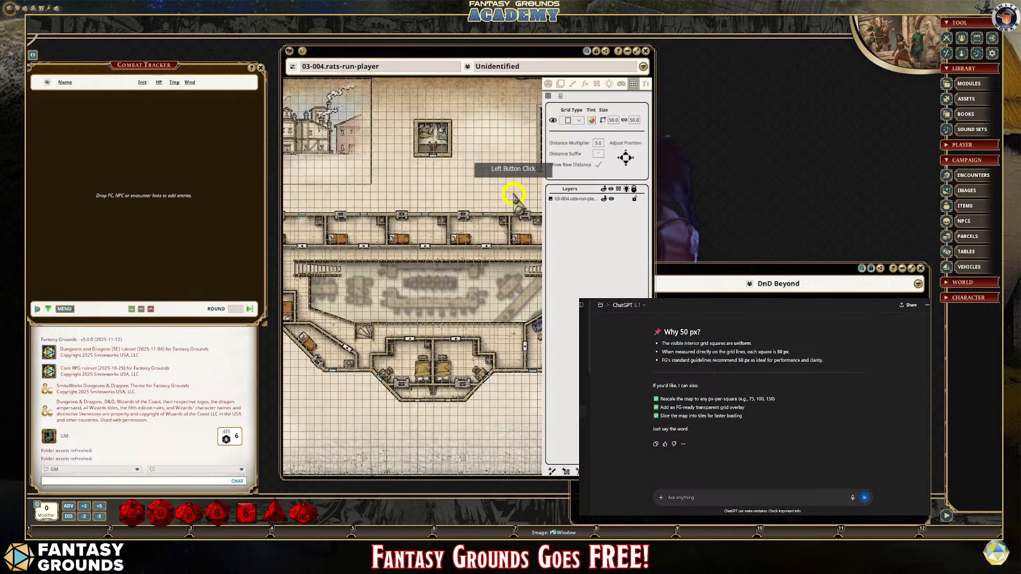
scroll(507, 207, "down", 1)
scroll(449, 157, "up", 4)
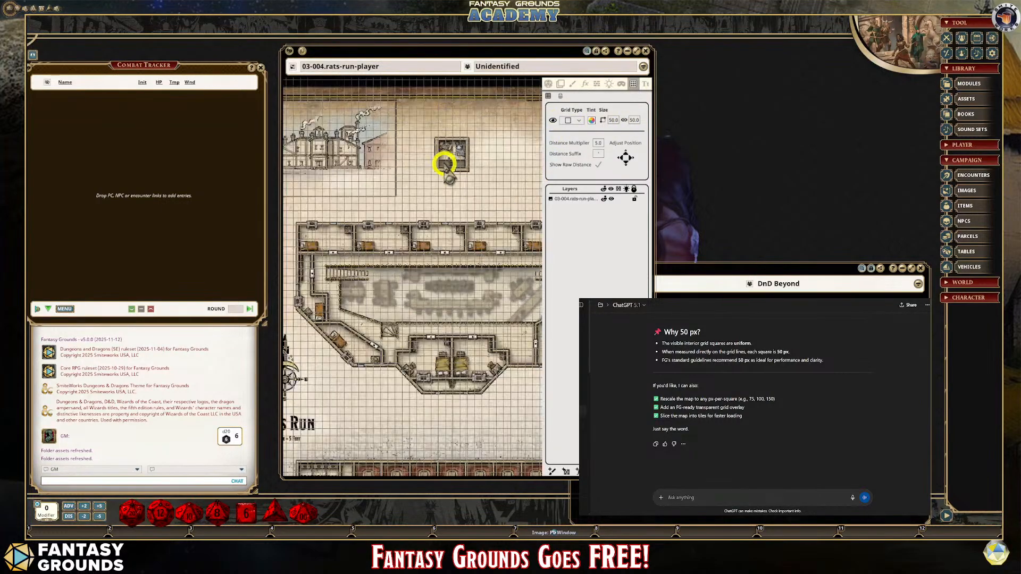
scroll(481, 212, "up", 2)
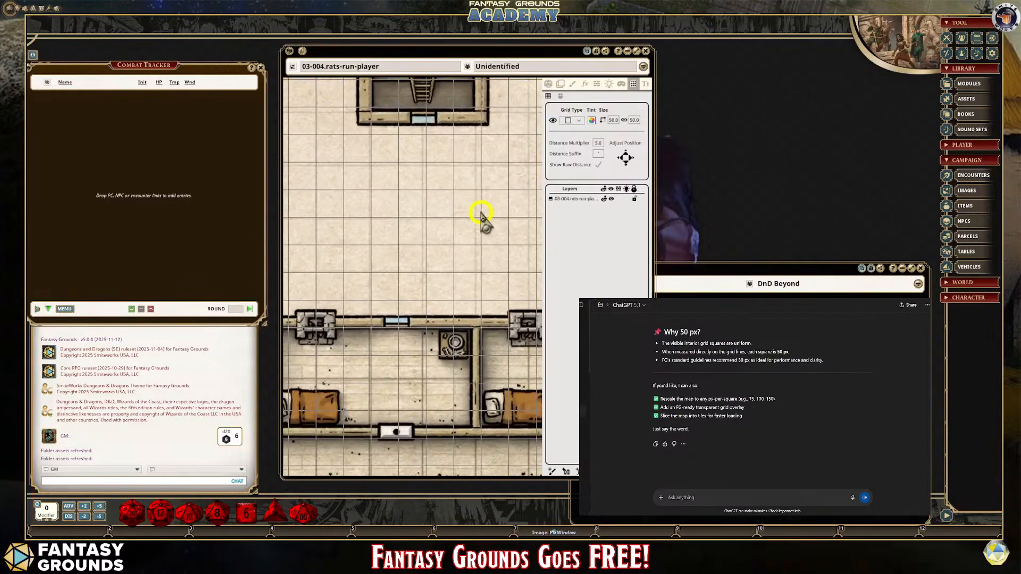
Step: Nudge the grid slightly left and down so its lines fall on the squares printed on the player map
scroll(481, 216, "up", 1)
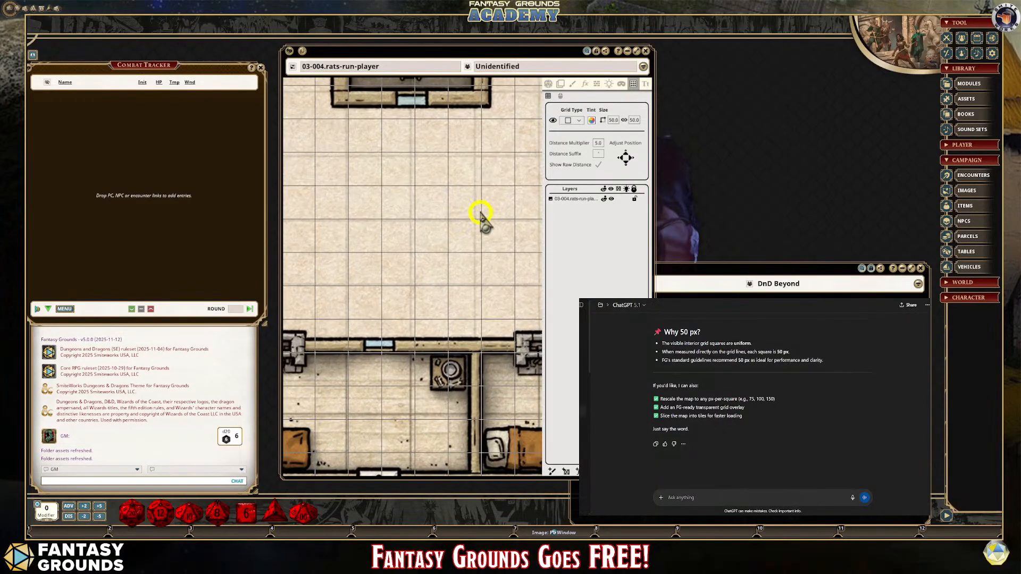
scroll(408, 181, "up", 2)
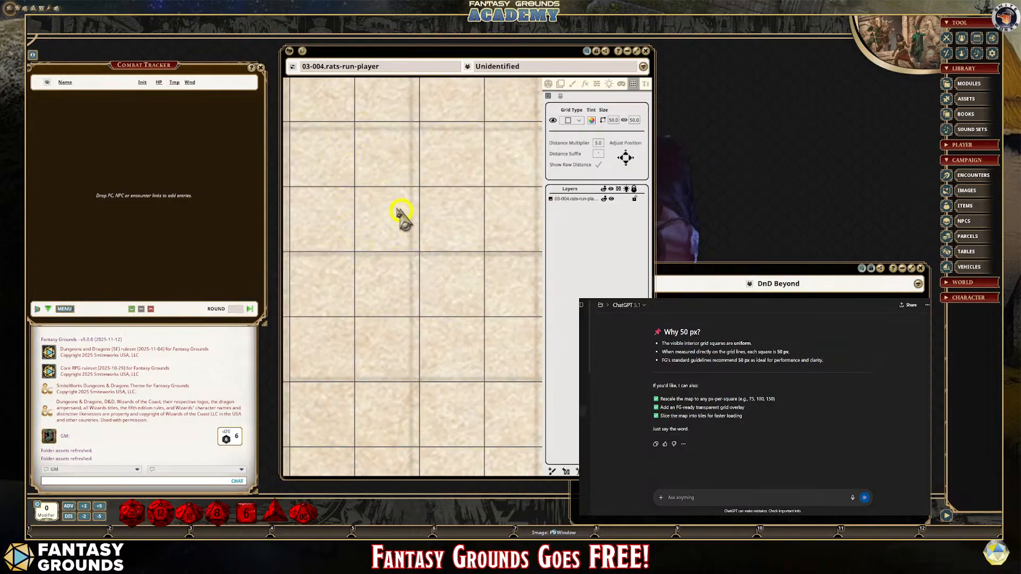
left_click_drag(624, 158, 626, 163)
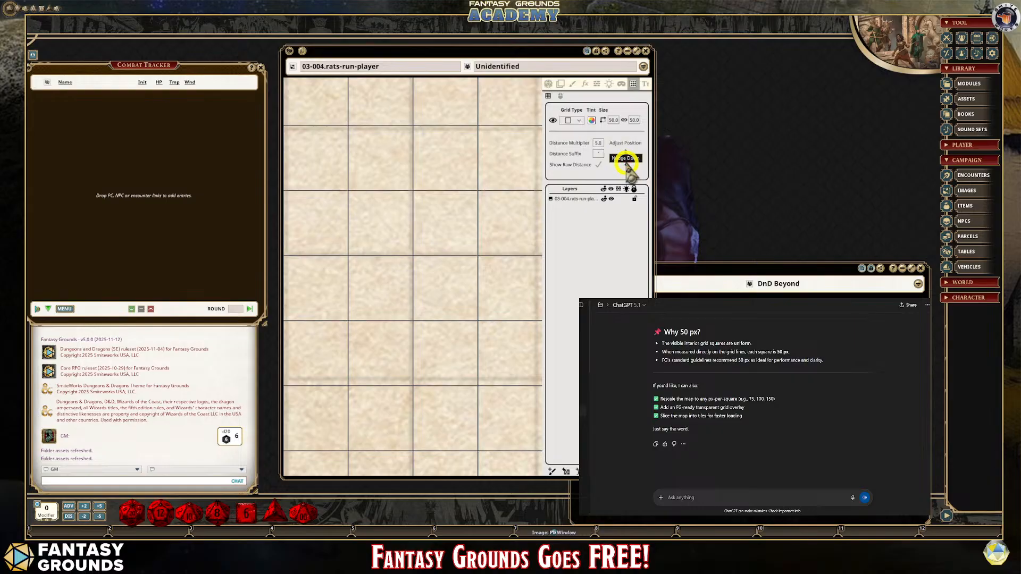
scroll(489, 253, "down", 6)
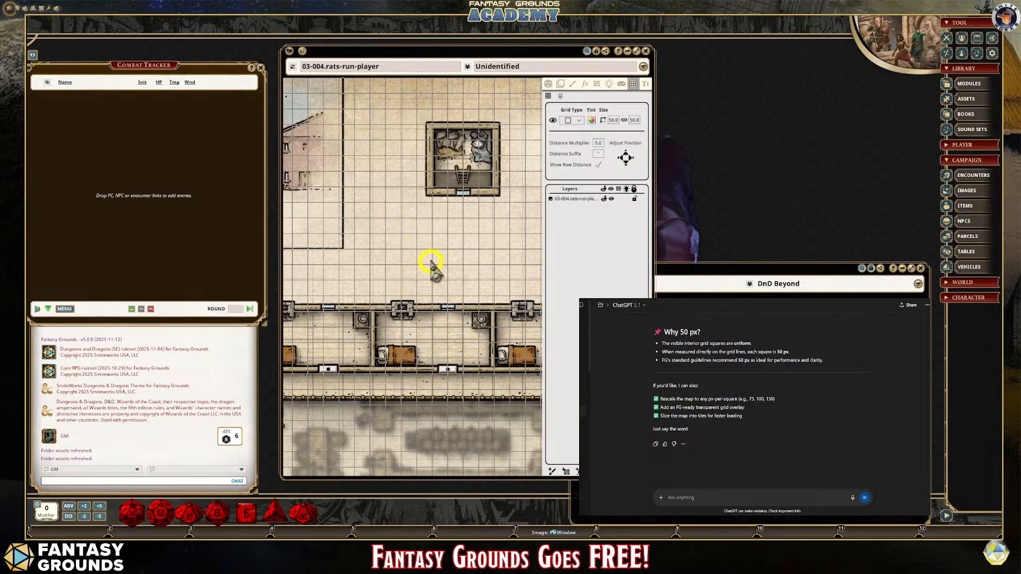
scroll(431, 264, "down", 5)
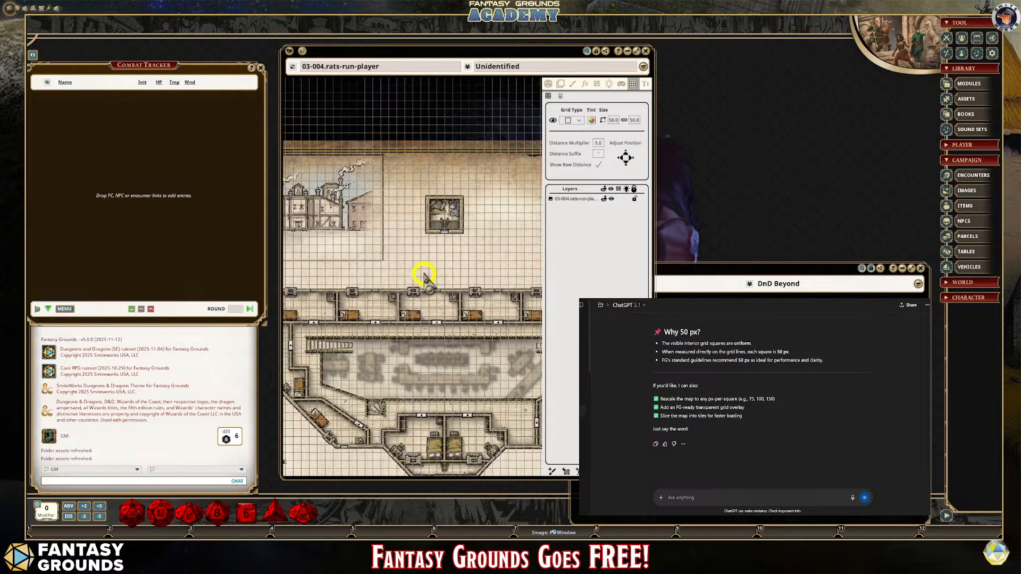
Step: Examine how the grid lines meet the upper-left corner and ornamental border of the player map
scroll(354, 249, "up", 8)
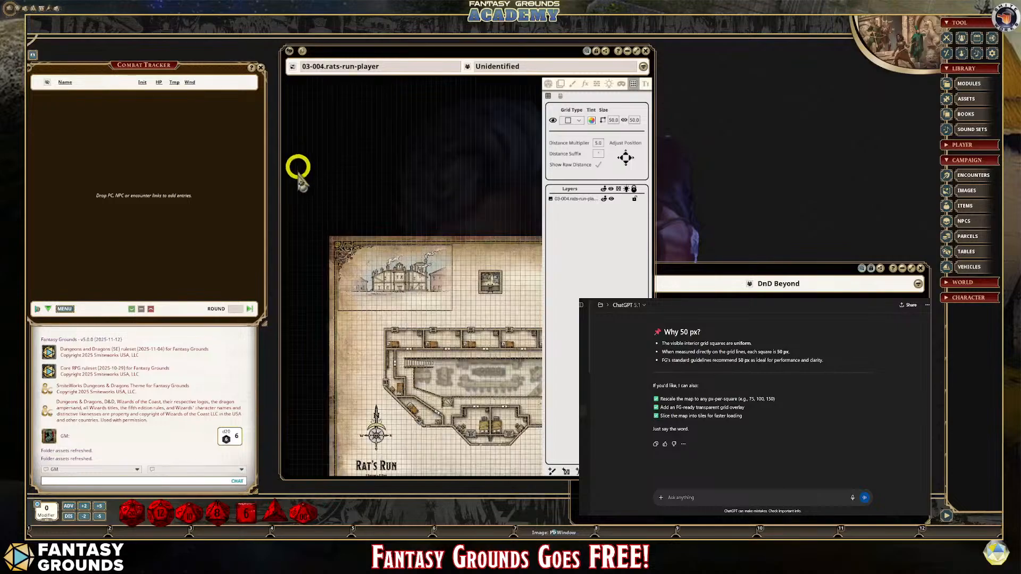
scroll(353, 248, "up", 6)
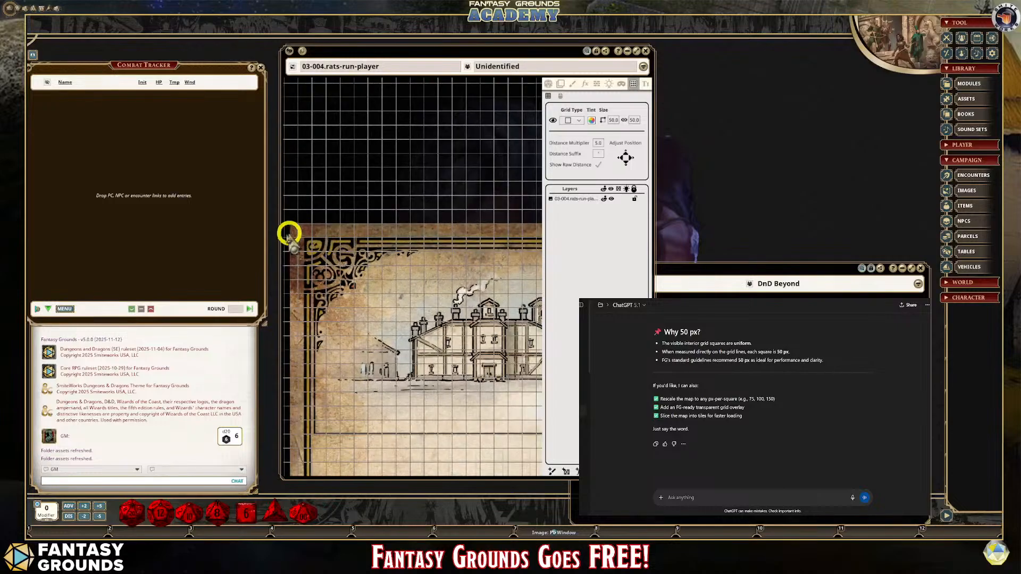
scroll(301, 229, "down", 6)
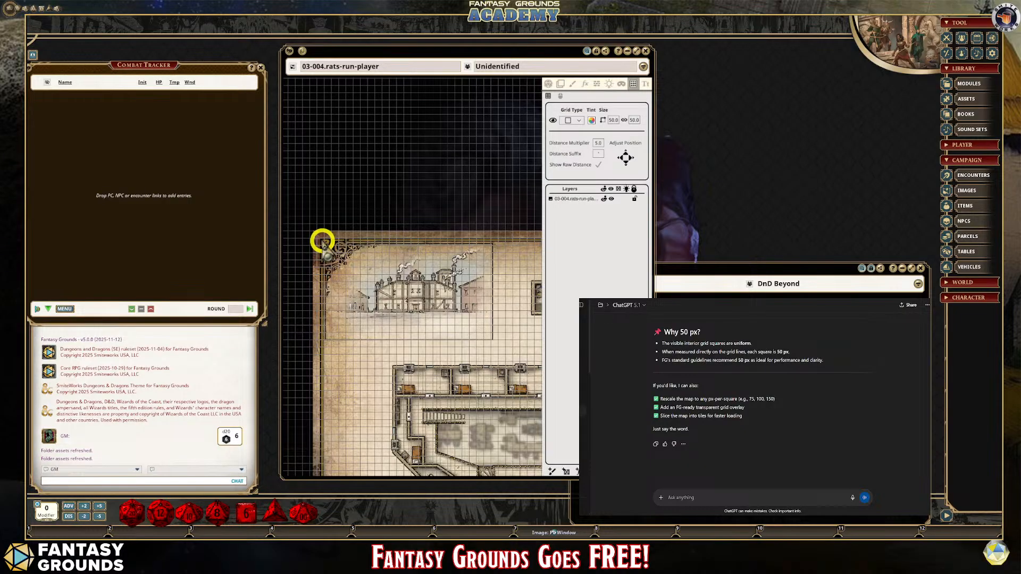
scroll(323, 243, "up", 2)
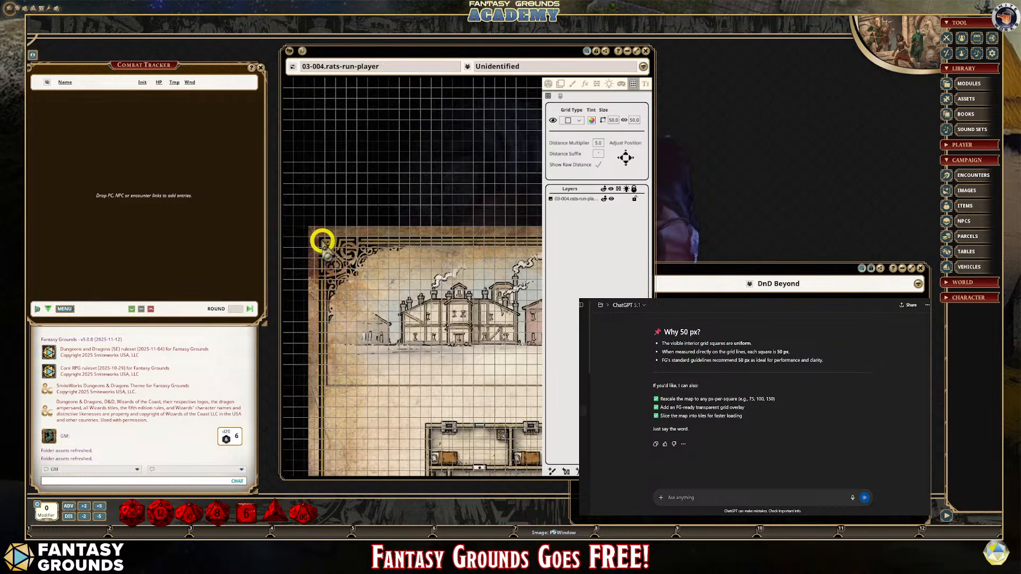
scroll(322, 242, "up", 2)
scroll(323, 242, "down", 2)
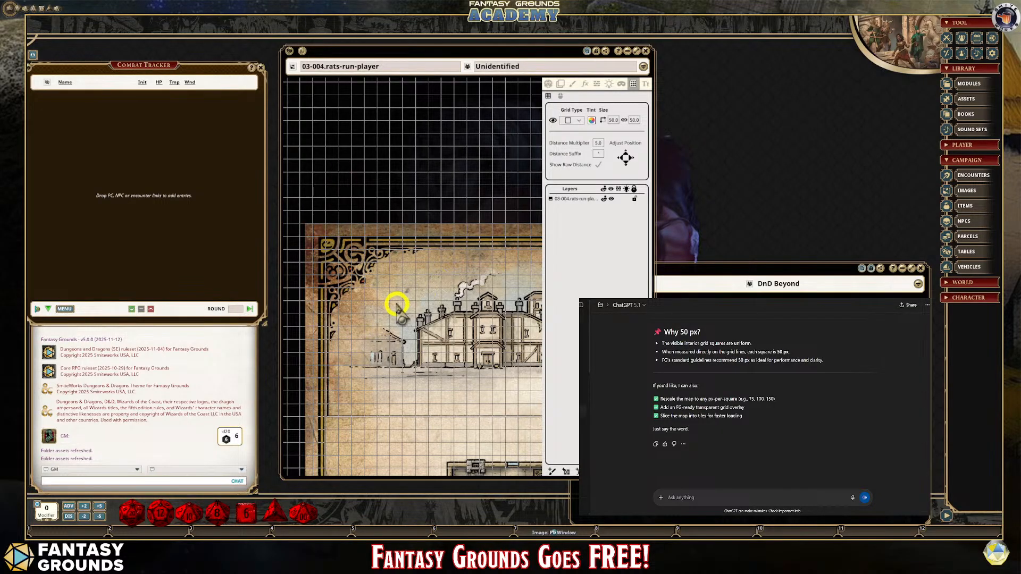
scroll(393, 303, "up", 2)
scroll(310, 247, "up", 4)
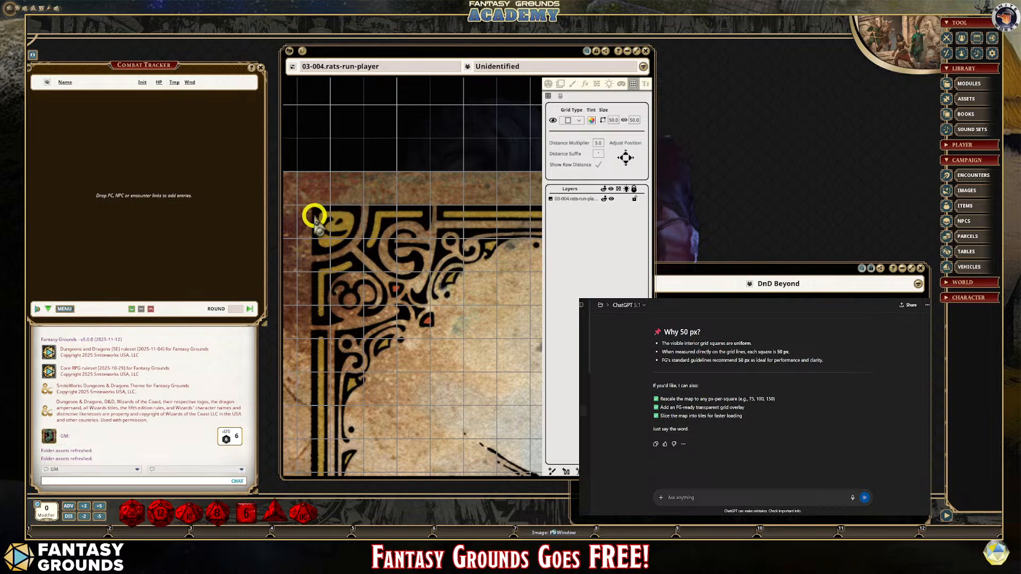
scroll(312, 298, "down", 1)
scroll(312, 297, "down", 3)
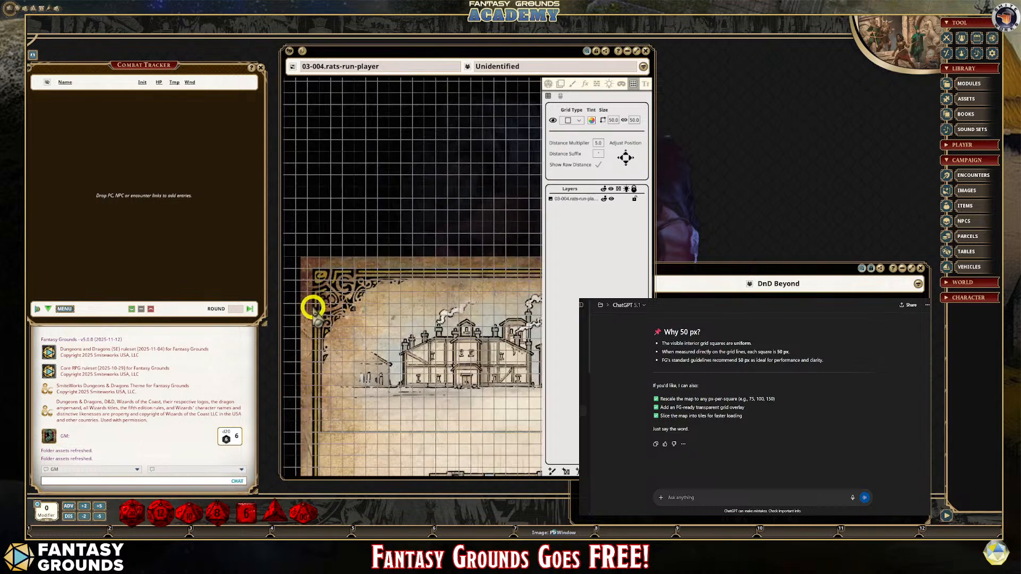
scroll(319, 336, "down", 4)
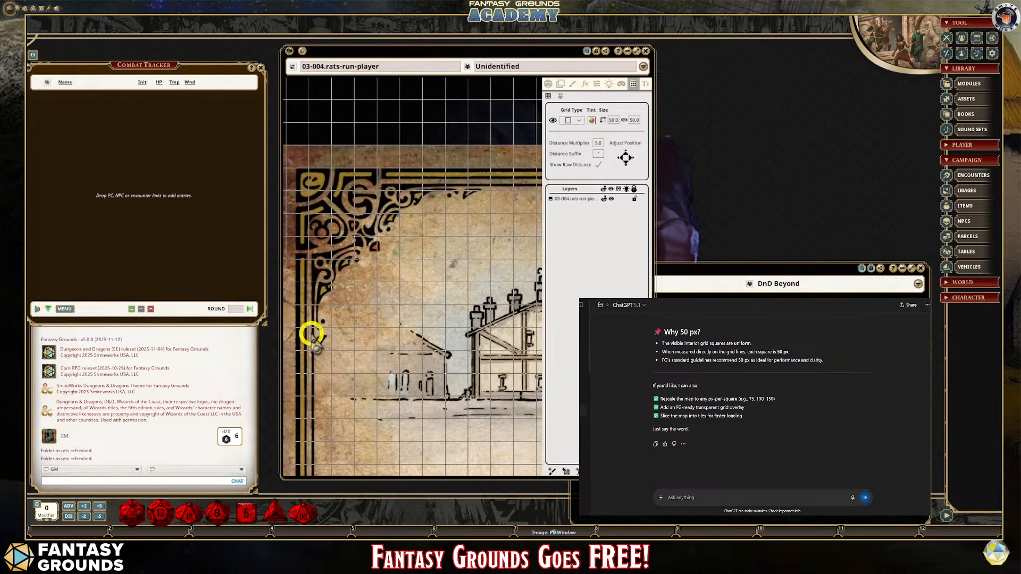
Step: Hide the grid and examine the map's own printed squares around the border, the building illustration and the floor plan
left_click(553, 120)
scroll(296, 299, "up", 2)
scroll(342, 357, "down", 2)
scroll(338, 426, "up", 3)
scroll(324, 412, "down", 1)
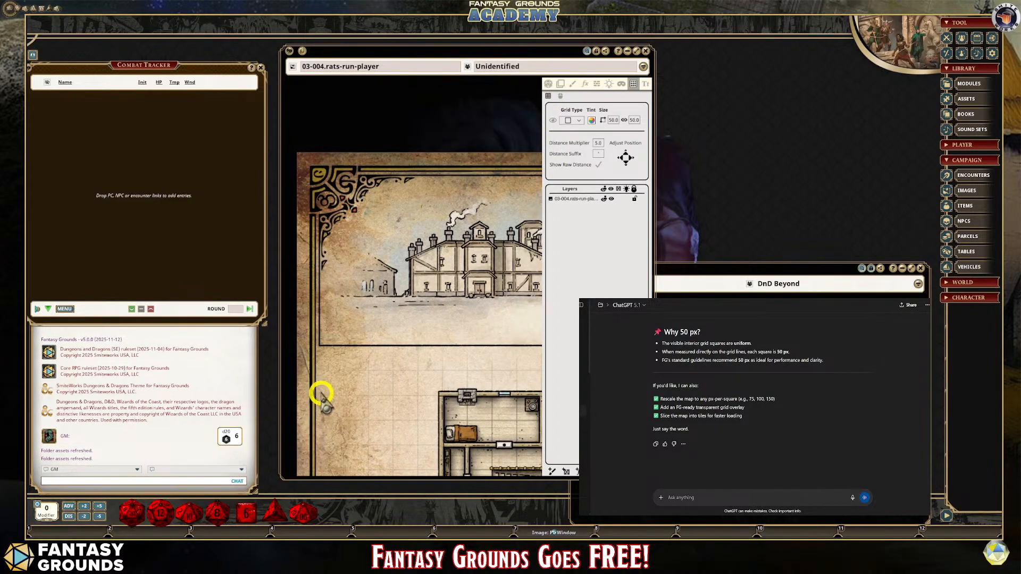
scroll(325, 398, "down", 2)
scroll(529, 364, "up", 3)
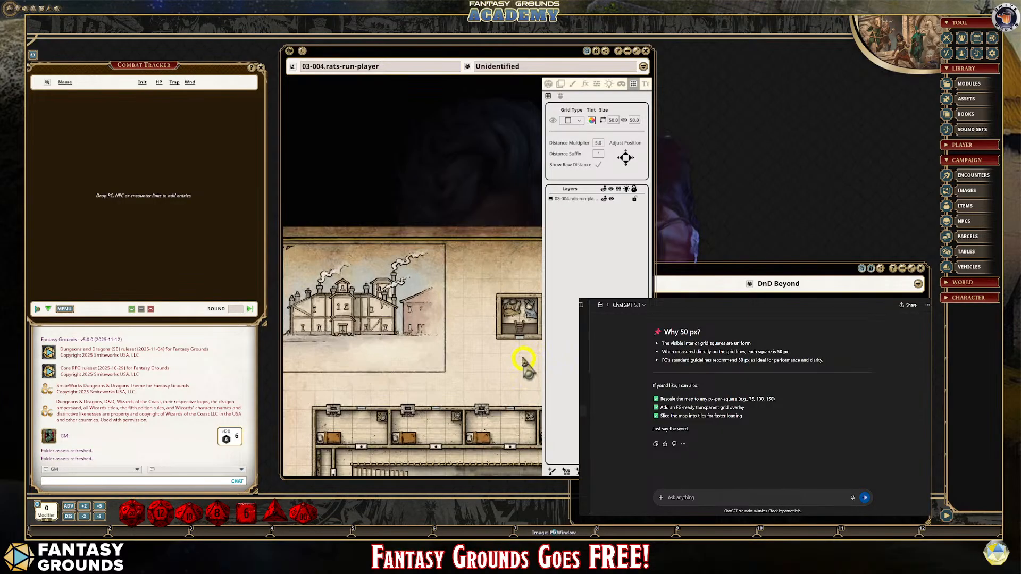
scroll(469, 254, "up", 1)
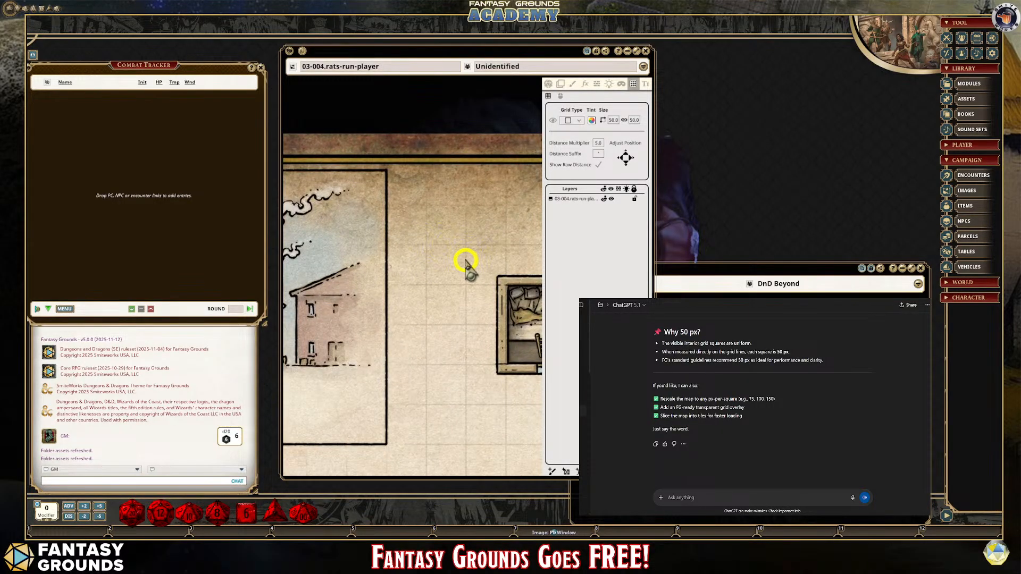
scroll(444, 260, "down", 5)
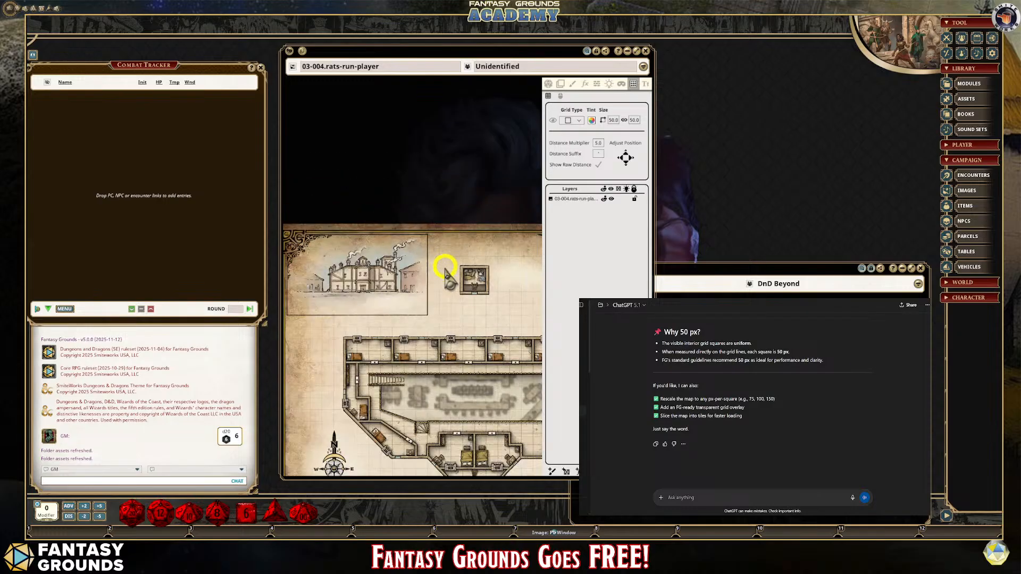
scroll(319, 237, "up", 3)
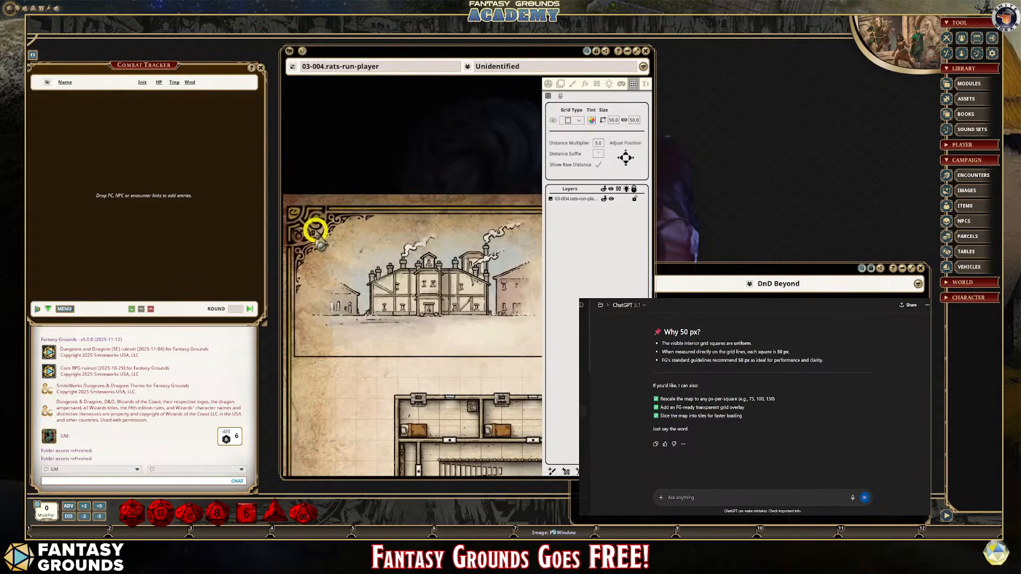
scroll(330, 319, "down", 2)
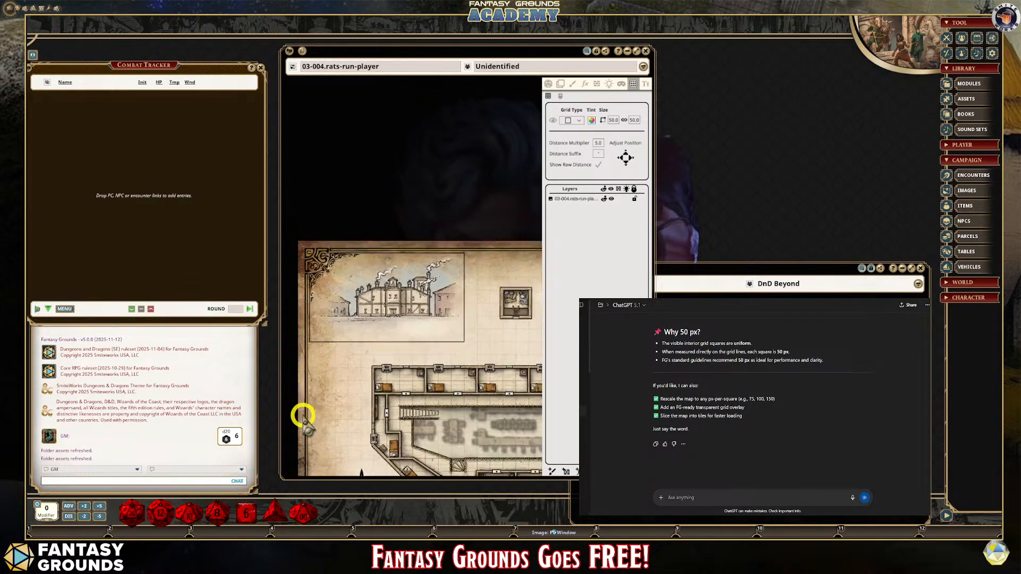
scroll(303, 417, "up", 4)
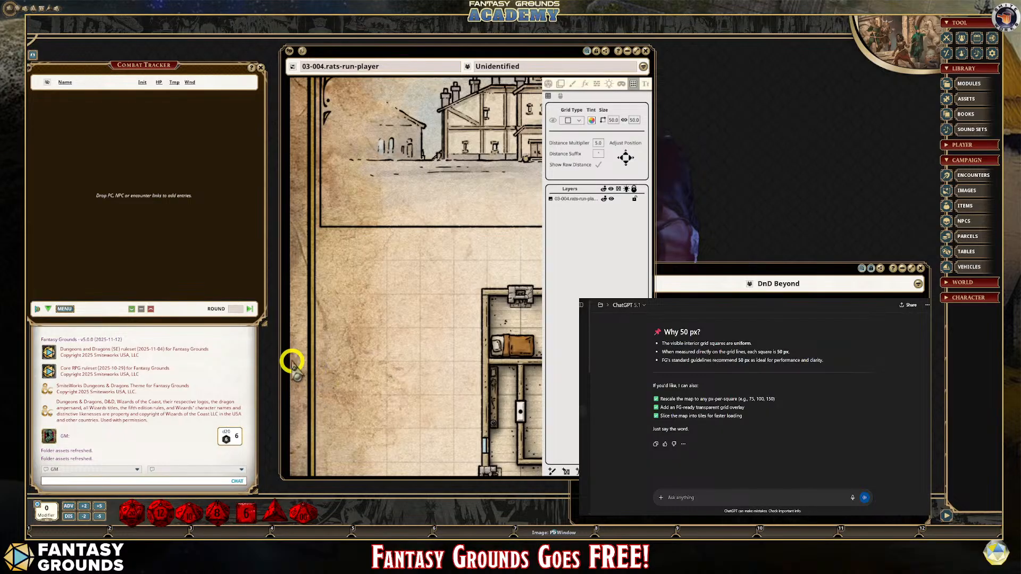
scroll(351, 366, "down", 1)
scroll(350, 366, "down", 2)
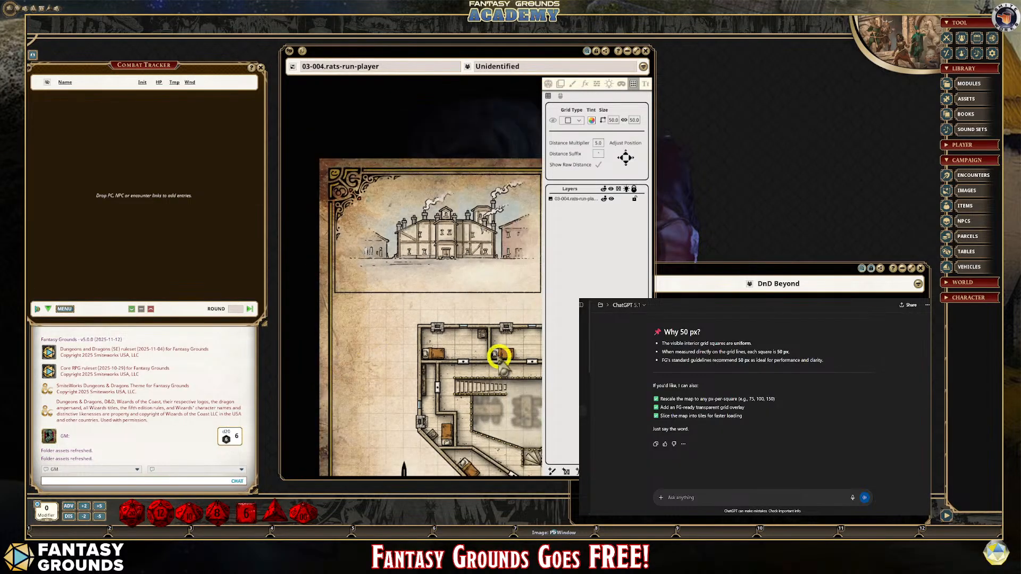
scroll(448, 286, "up", 1)
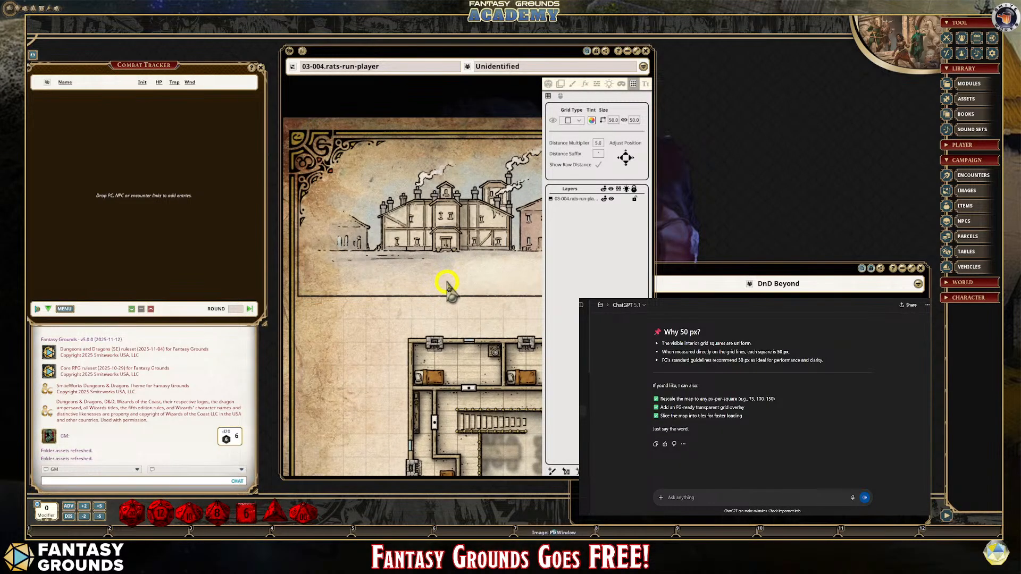
scroll(390, 331, "up", 1)
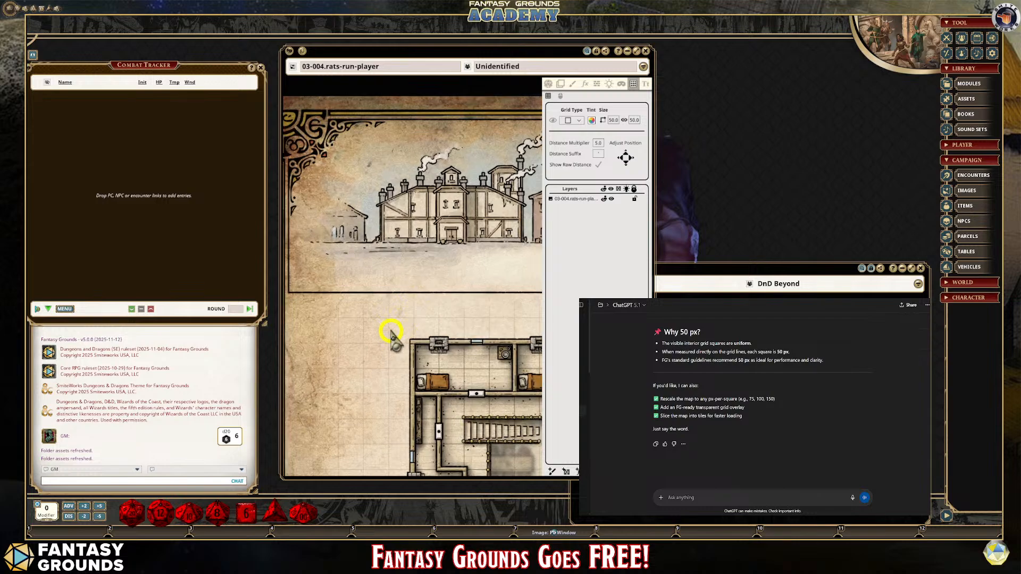
scroll(391, 331, "up", 1)
Step: Draw a new grid square over one printed square below the building illustration, setting the grid size to 98
right_click(391, 330)
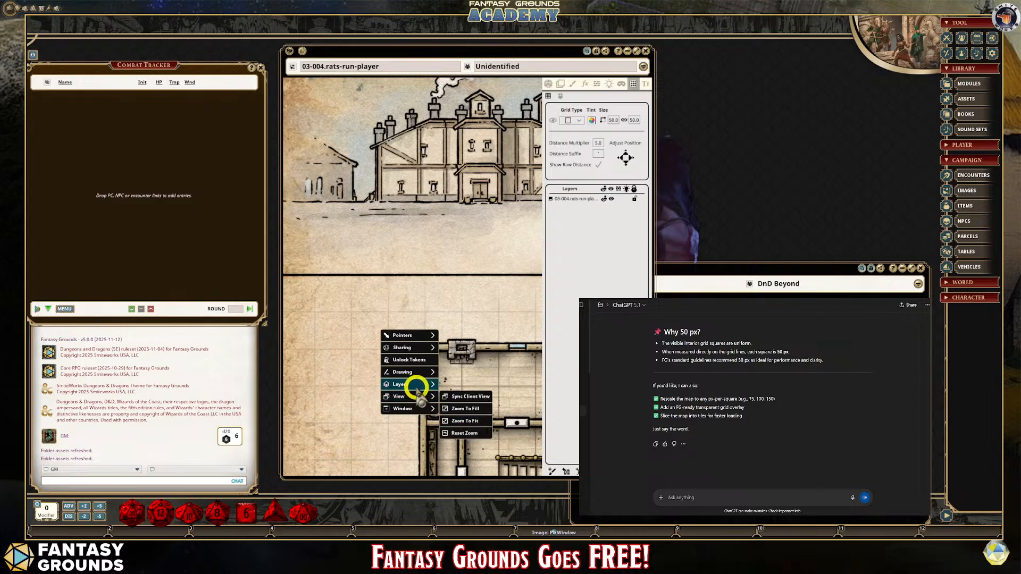
left_click(361, 327)
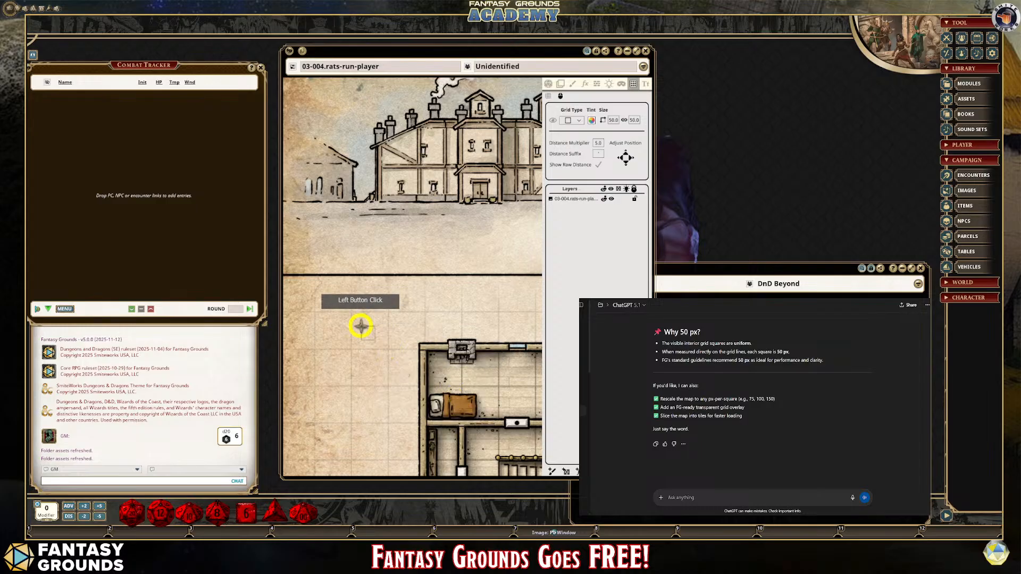
scroll(361, 327, "up", 3)
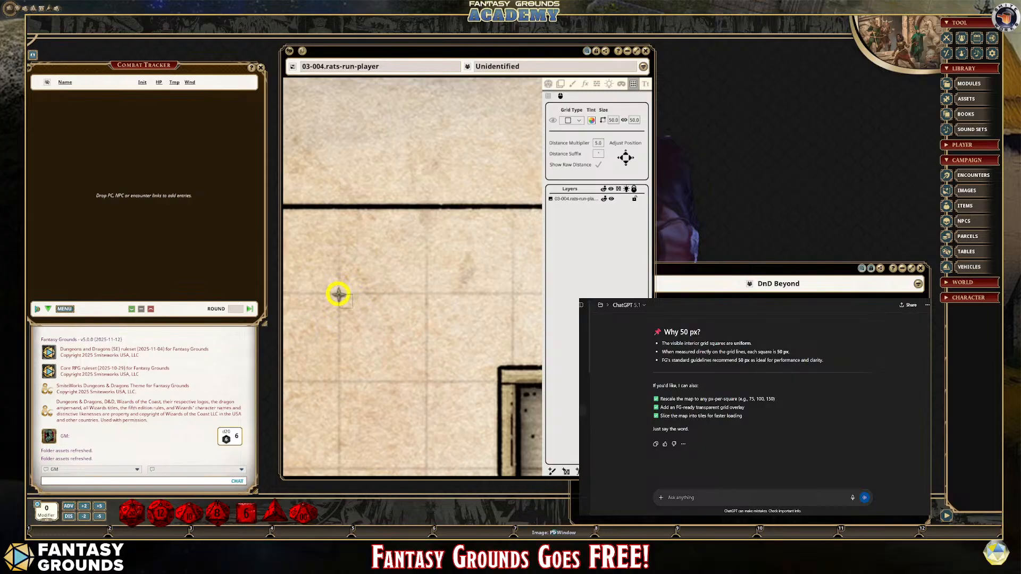
left_click_drag(338, 292, 421, 380)
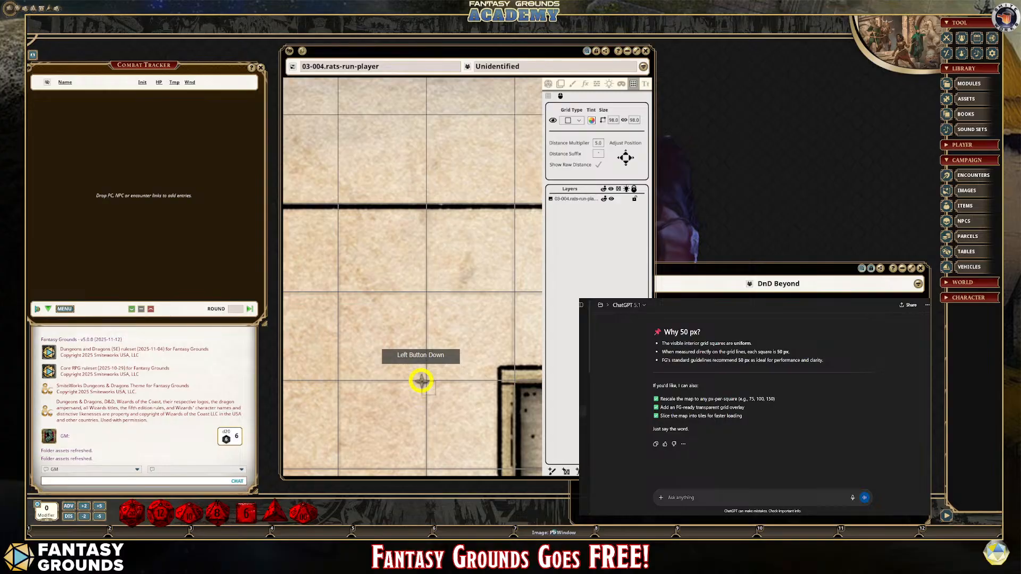
left_click_drag(421, 381, 421, 381)
Step: Check the redrawn grid against the printed squares and the map's upper-left corner
scroll(420, 357, "down", 10)
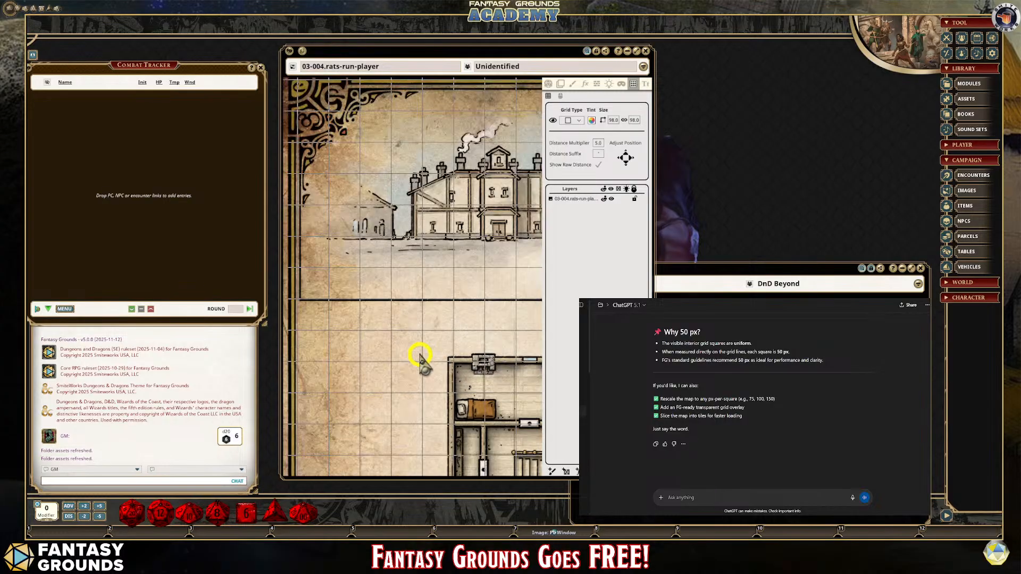
scroll(420, 357, "down", 2)
scroll(365, 228, "up", 6)
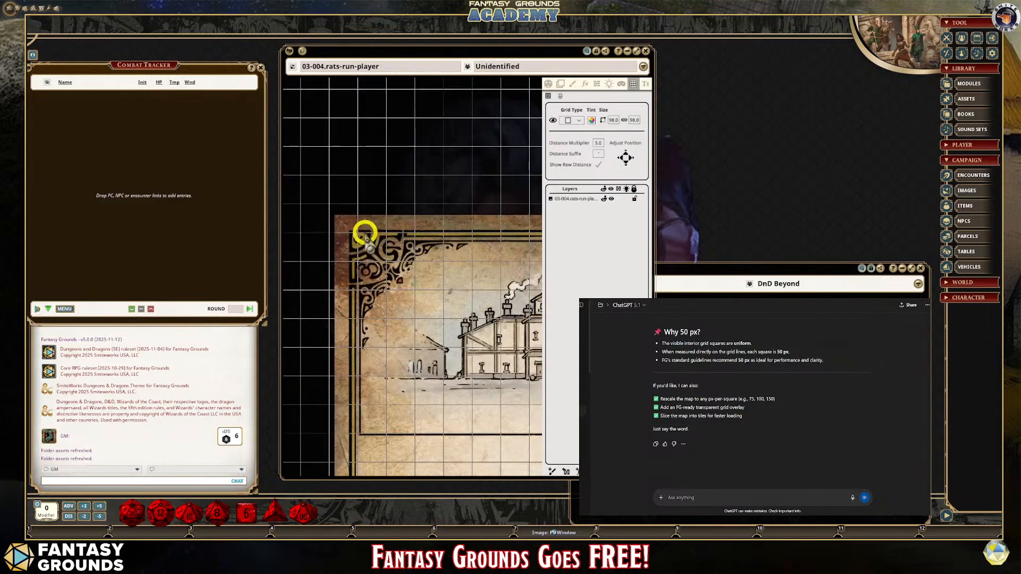
scroll(364, 229, "up", 4)
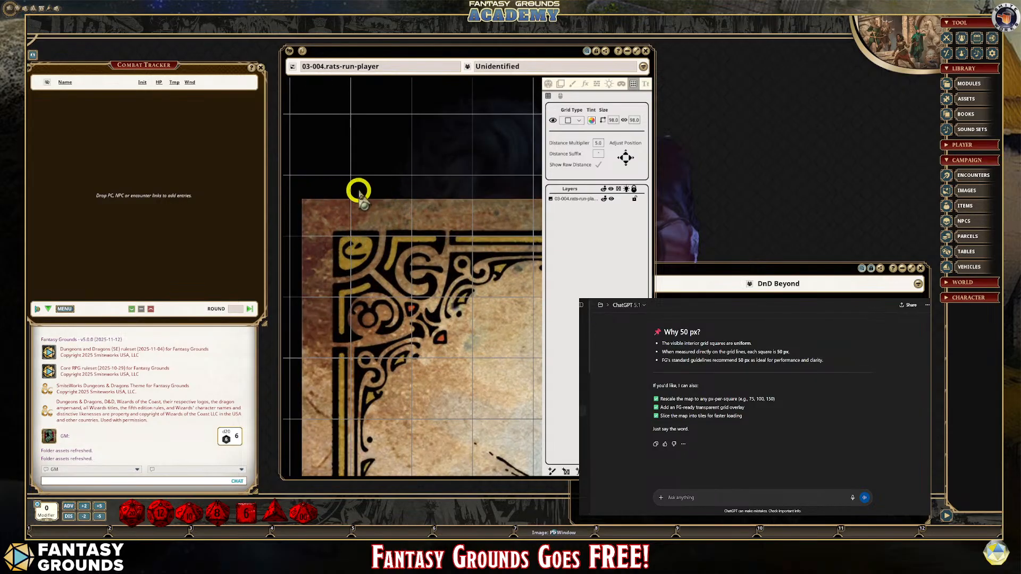
scroll(396, 252, "down", 1)
scroll(473, 388, "down", 3)
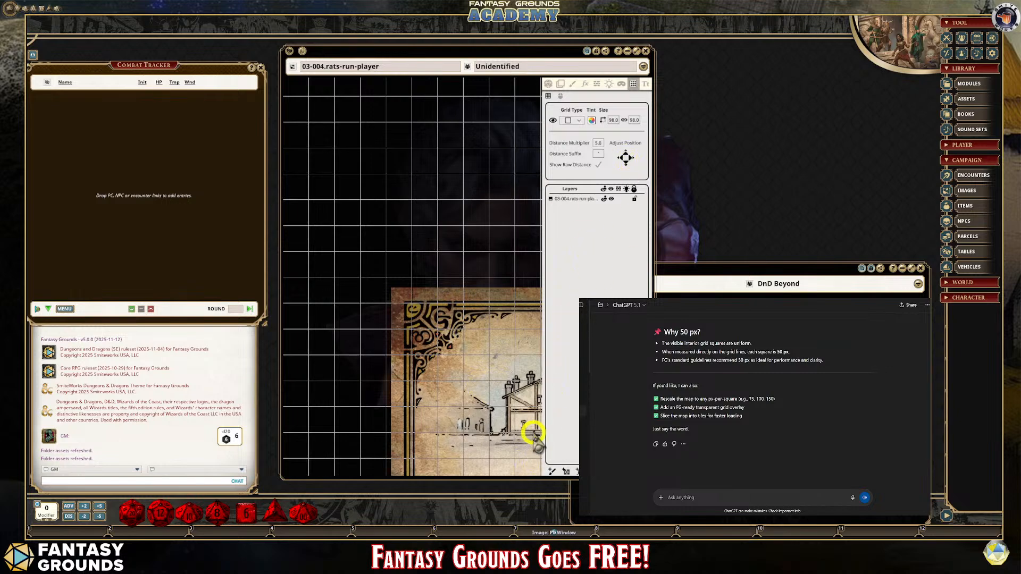
Step: Zoom the map to fill its window and inspect the grid over the floor plans
right_click(490, 139)
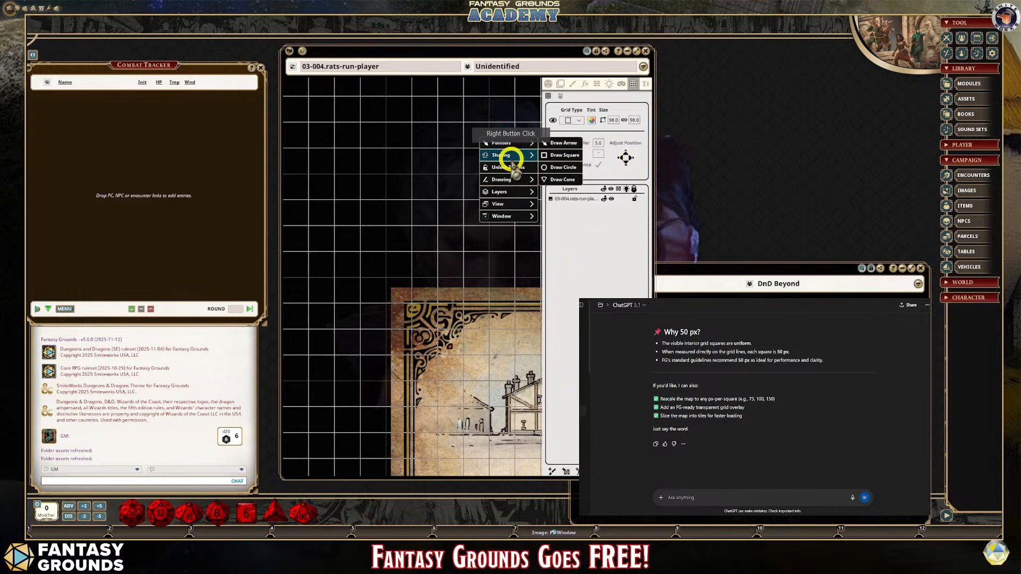
mouse_move(514, 181)
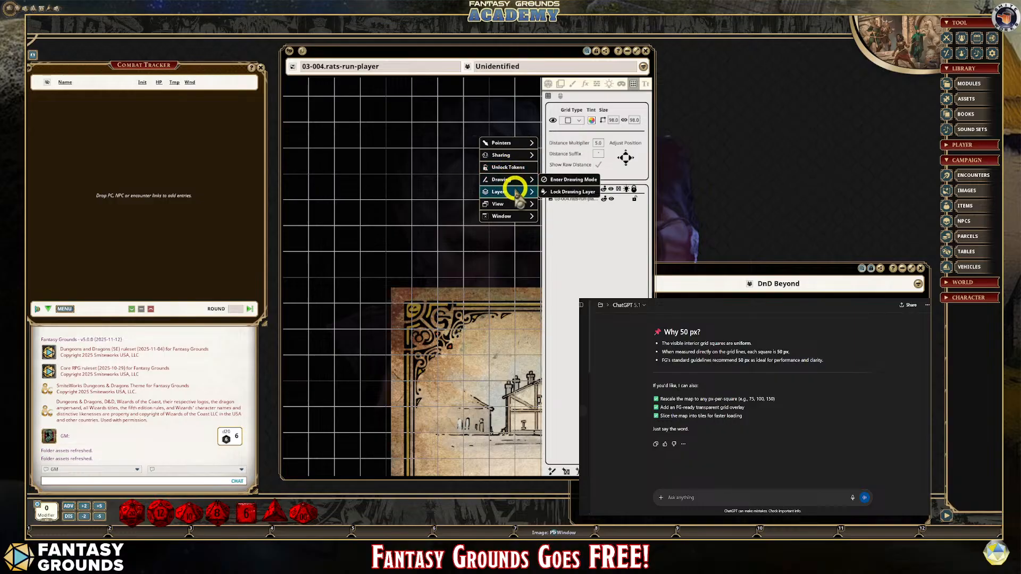
mouse_move(514, 205)
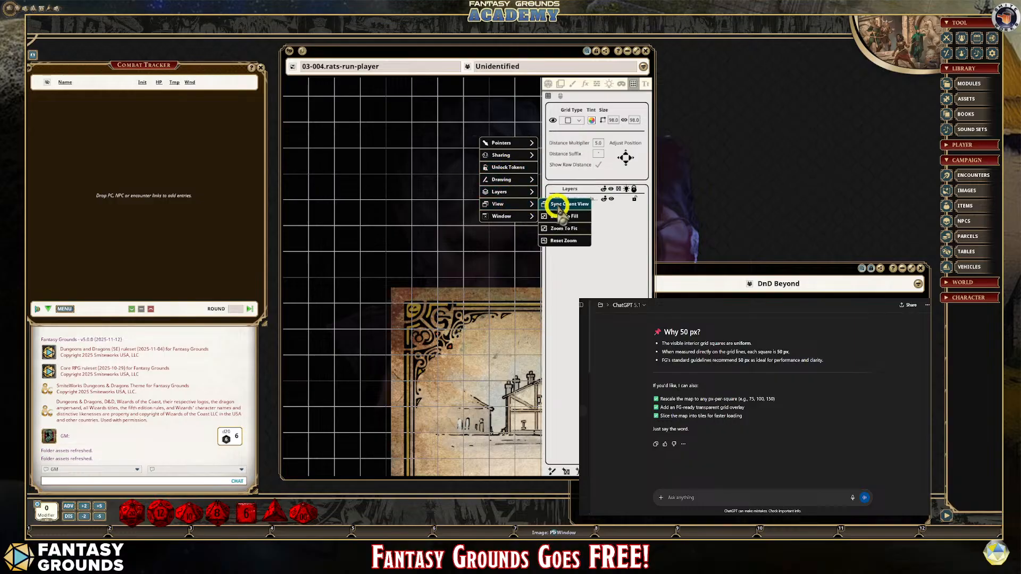
left_click(583, 217)
left_click(425, 234)
scroll(426, 234, "up", 5)
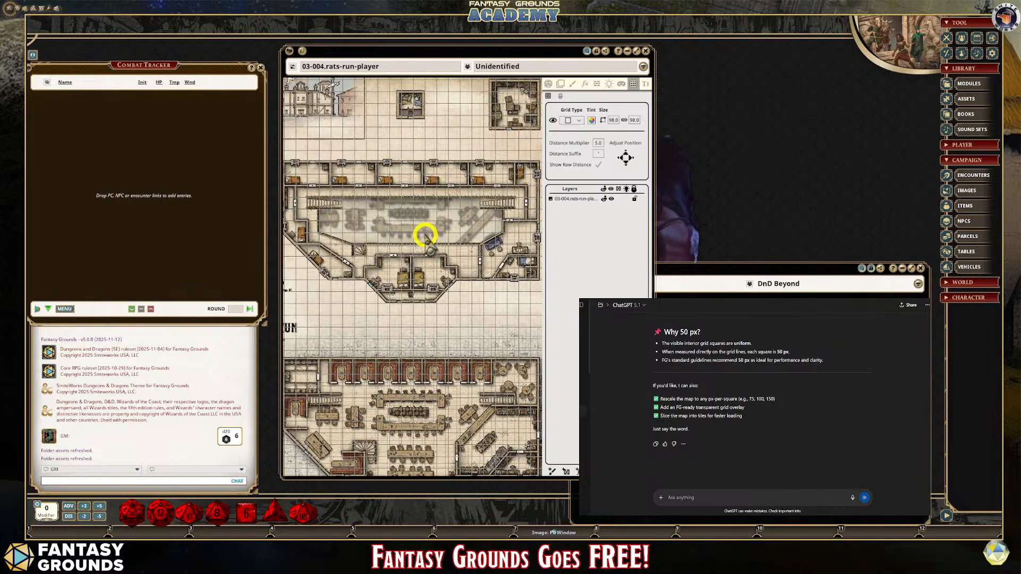
Step: Examine the 98-pixel grid against the printed squares across the upper-floor rooms and the small storage room
scroll(426, 234, "up", 5)
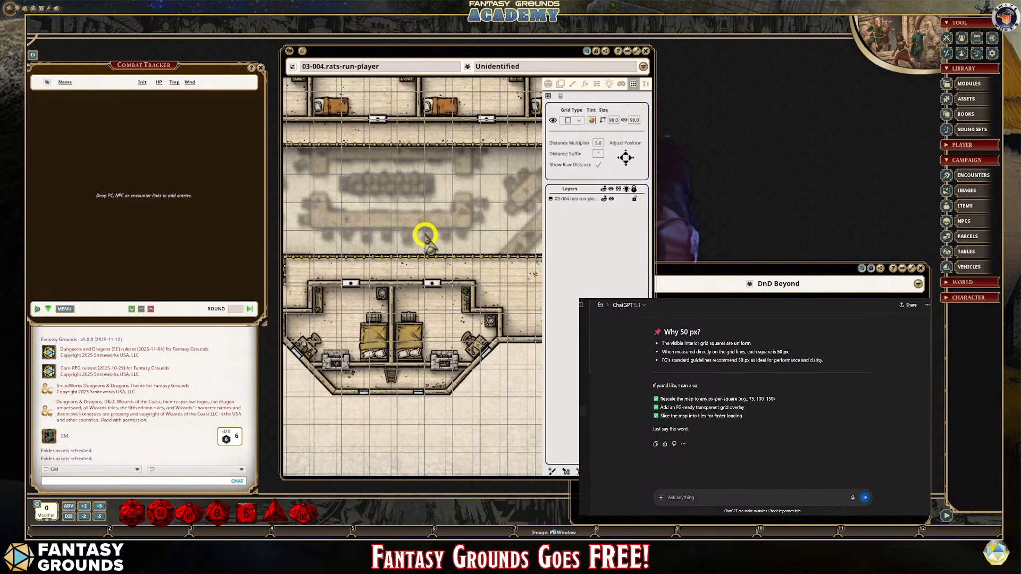
scroll(426, 235, "down", 10)
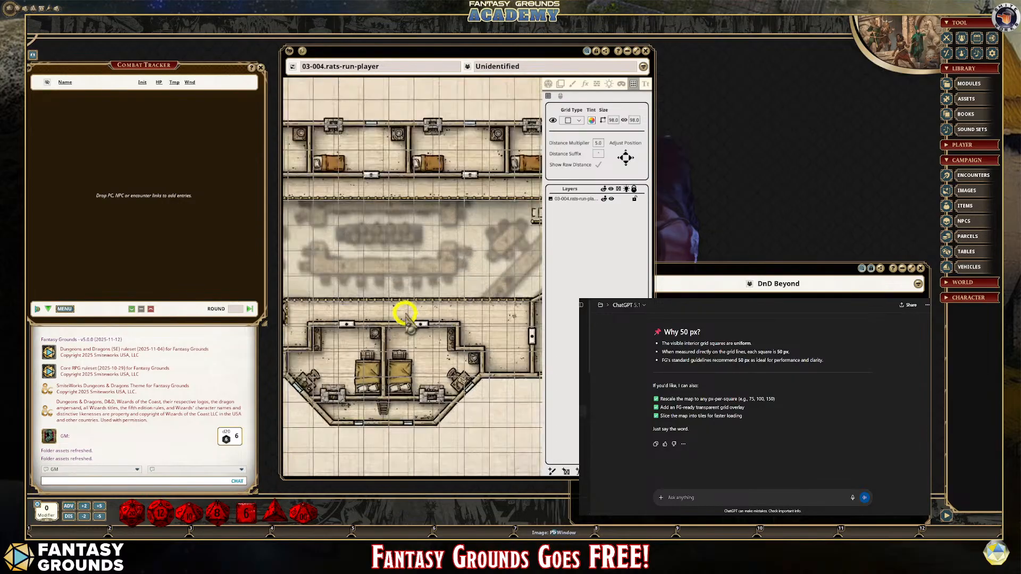
scroll(317, 180, "up", 5)
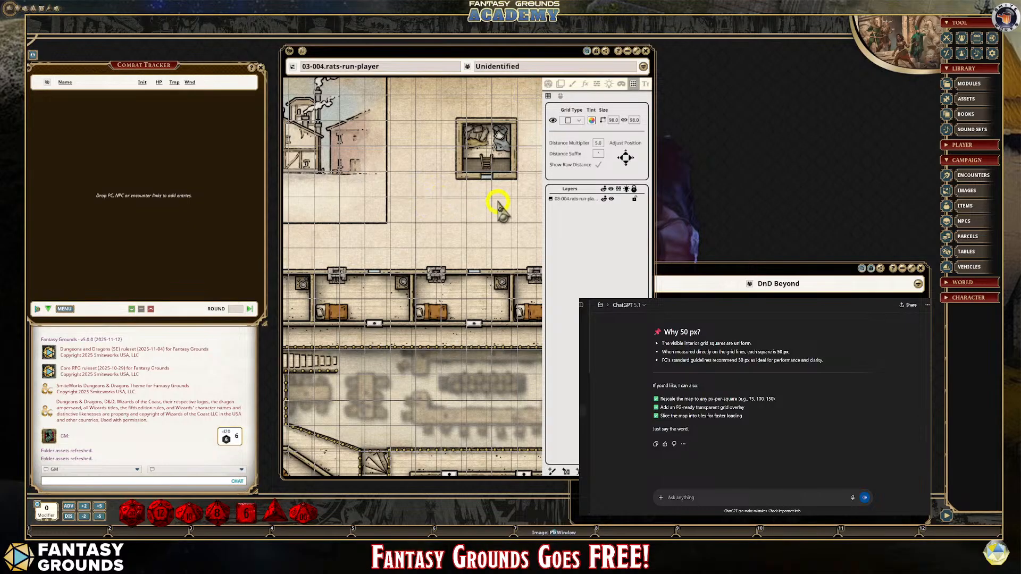
scroll(308, 208, "up", 3)
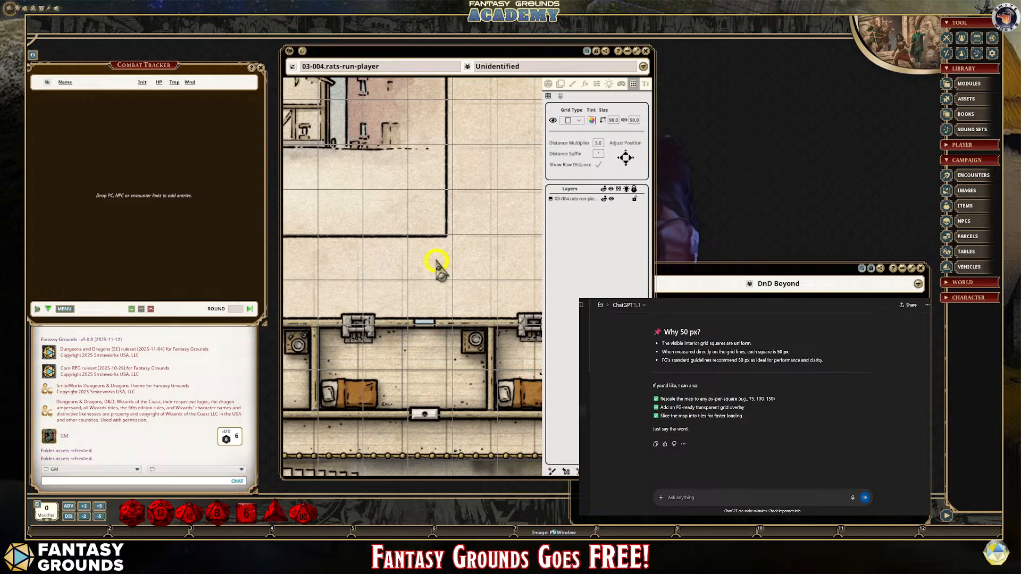
scroll(366, 223, "down", 5)
scroll(366, 224, "down", 3)
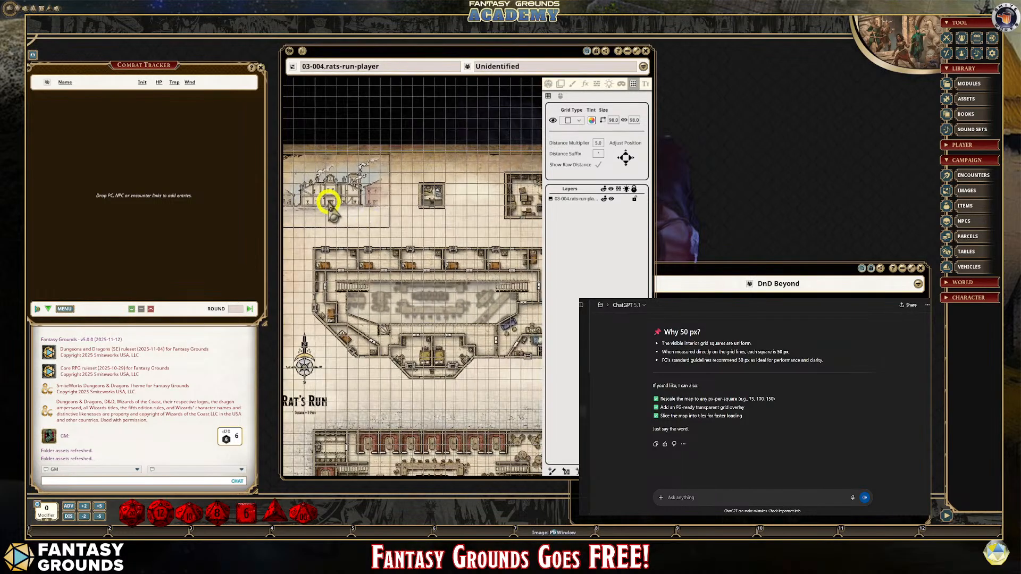
Step: Compare the grid with the printed squares around the building illustration and the strip beneath it
scroll(329, 208, "up", 8)
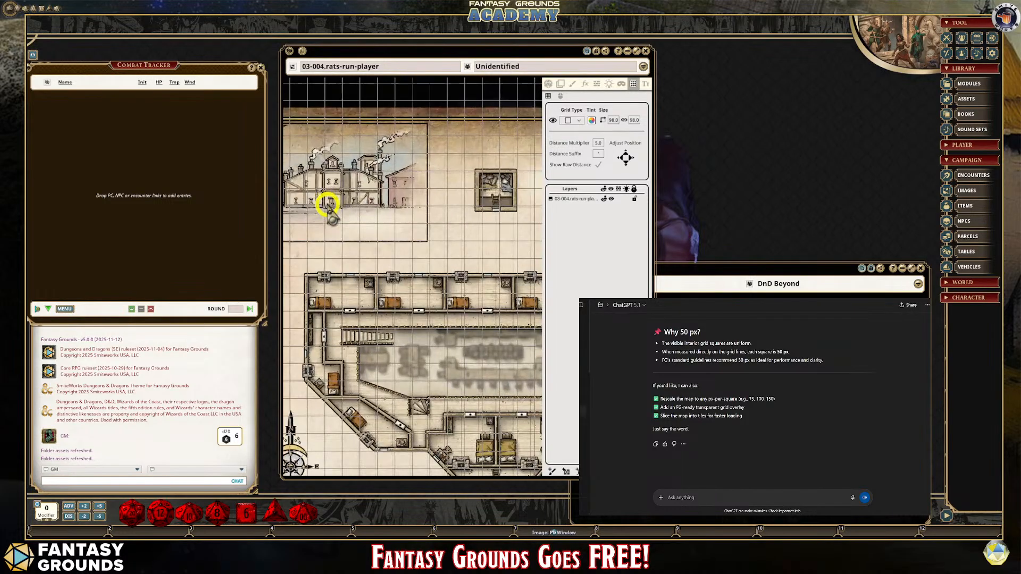
scroll(328, 207, "down", 4)
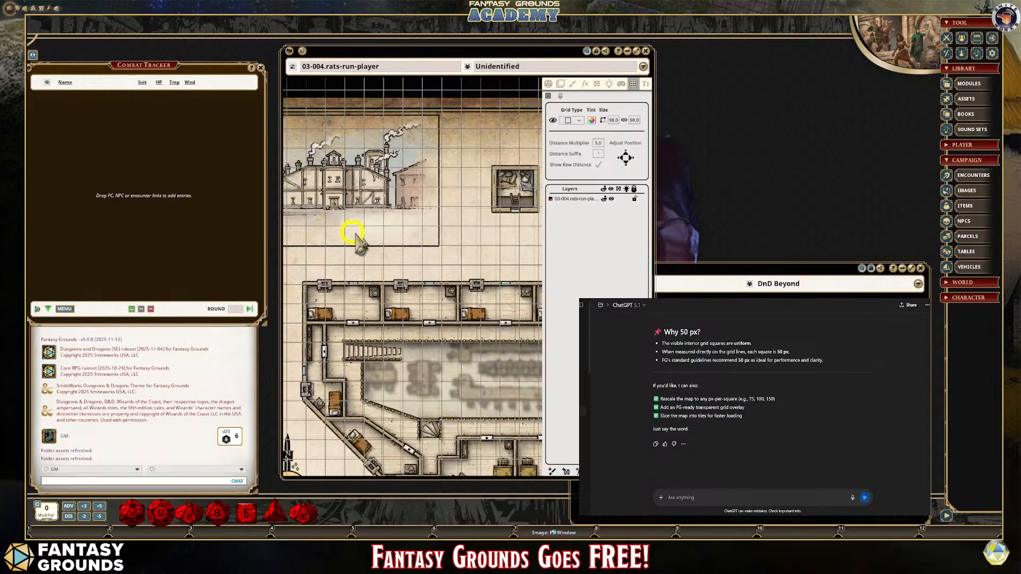
scroll(406, 250, "down", 1)
scroll(401, 262, "down", 1)
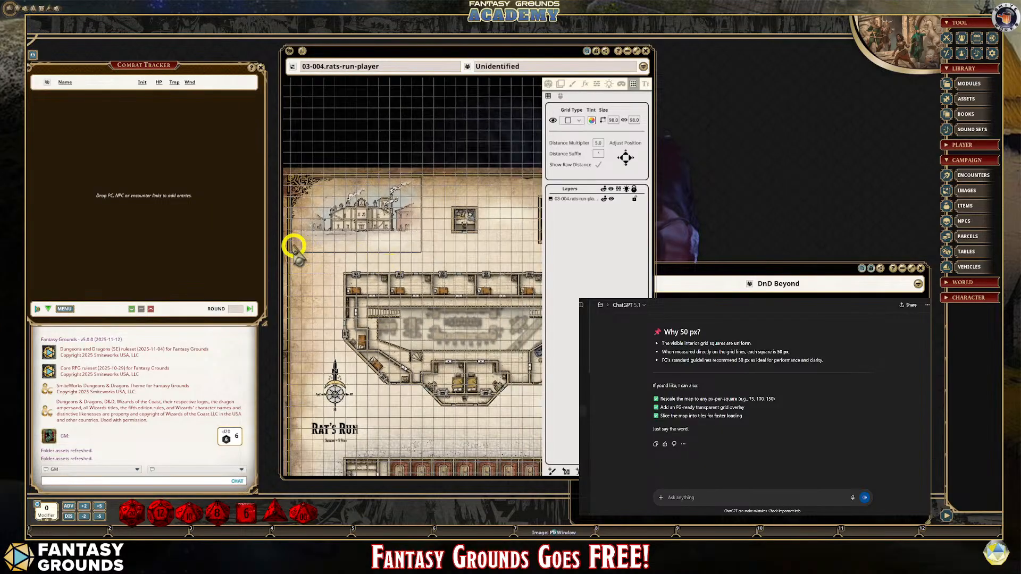
scroll(293, 244, "up", 1)
scroll(373, 237, "up", 1)
scroll(375, 240, "up", 5)
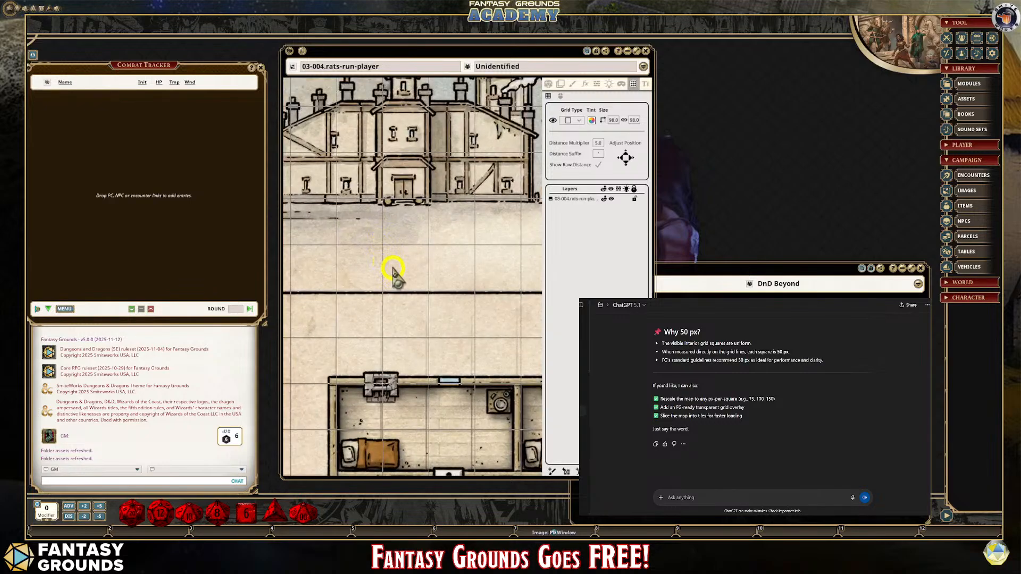
scroll(393, 272, "down", 1)
scroll(393, 272, "down", 1)
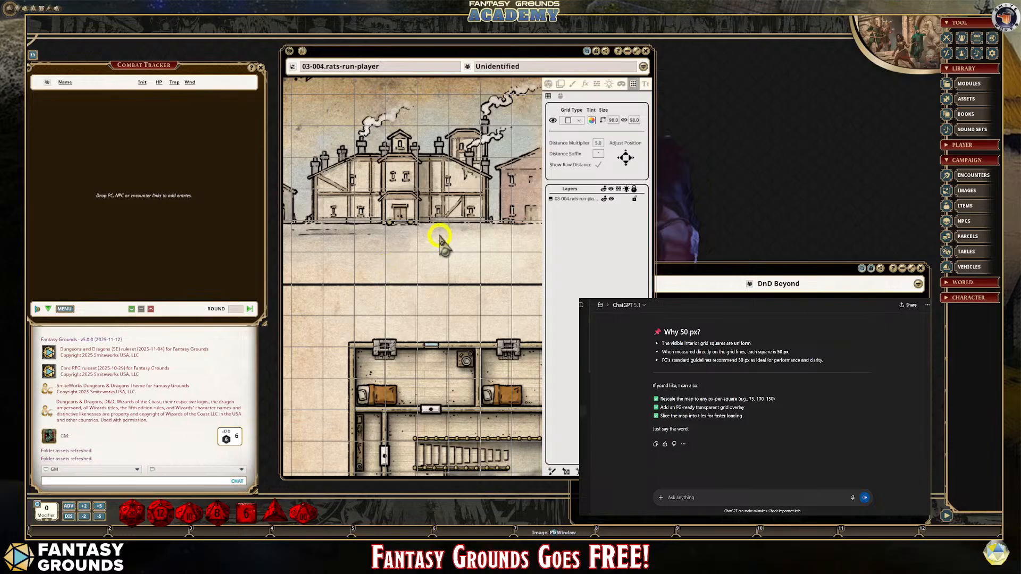
Step: Check how the grid meets the map's ornate upper-left corner and the outer wall of the upper floor
scroll(444, 229, "down", 5)
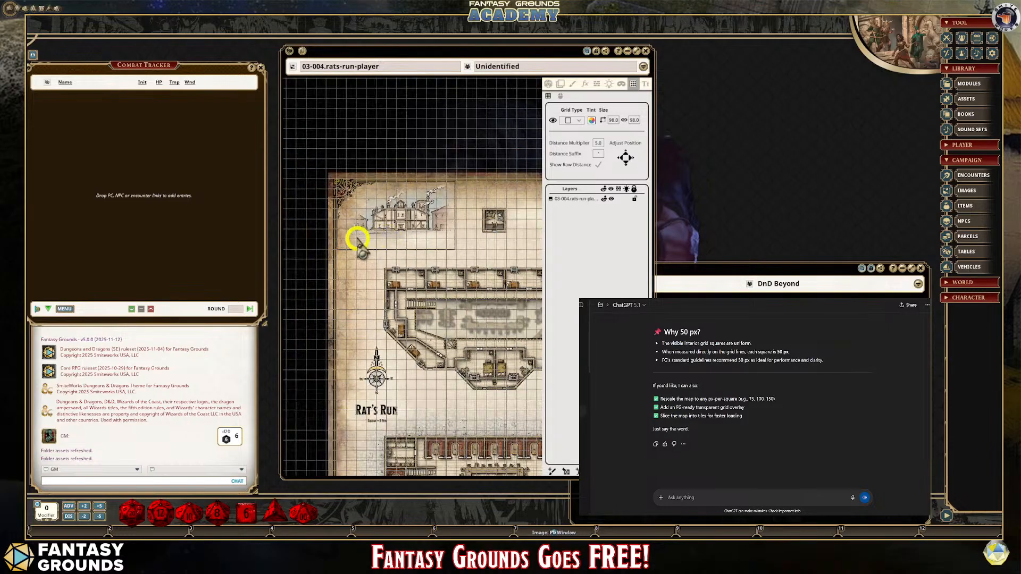
scroll(358, 218, "up", 5)
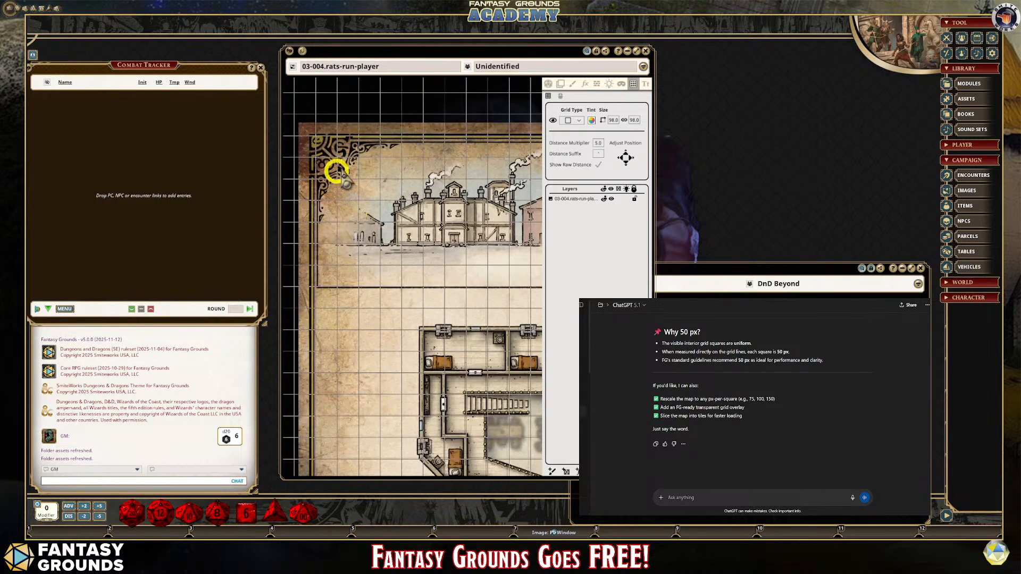
scroll(378, 340, "down", 1)
scroll(400, 338, "up", 3)
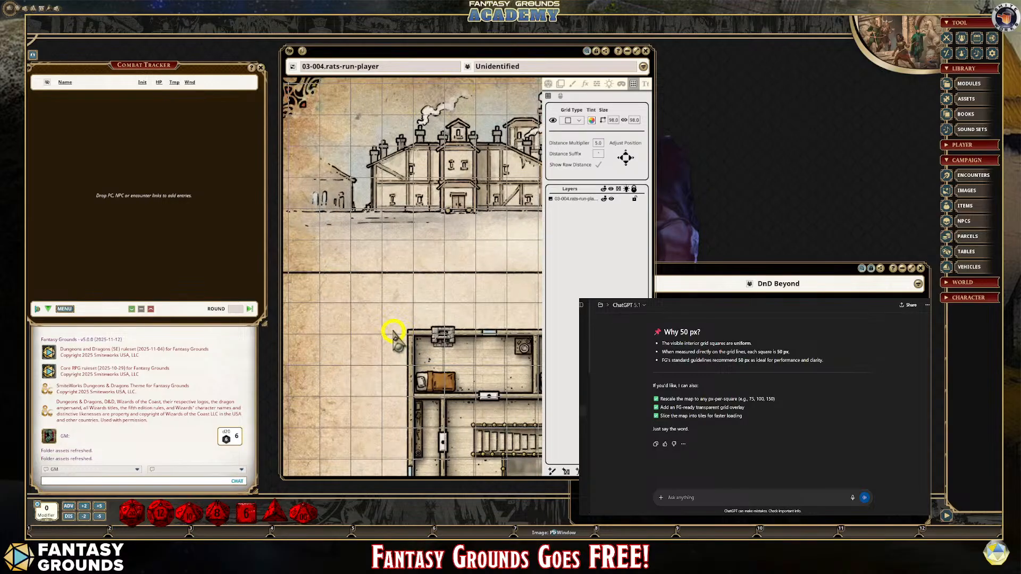
scroll(391, 336, "down", 4)
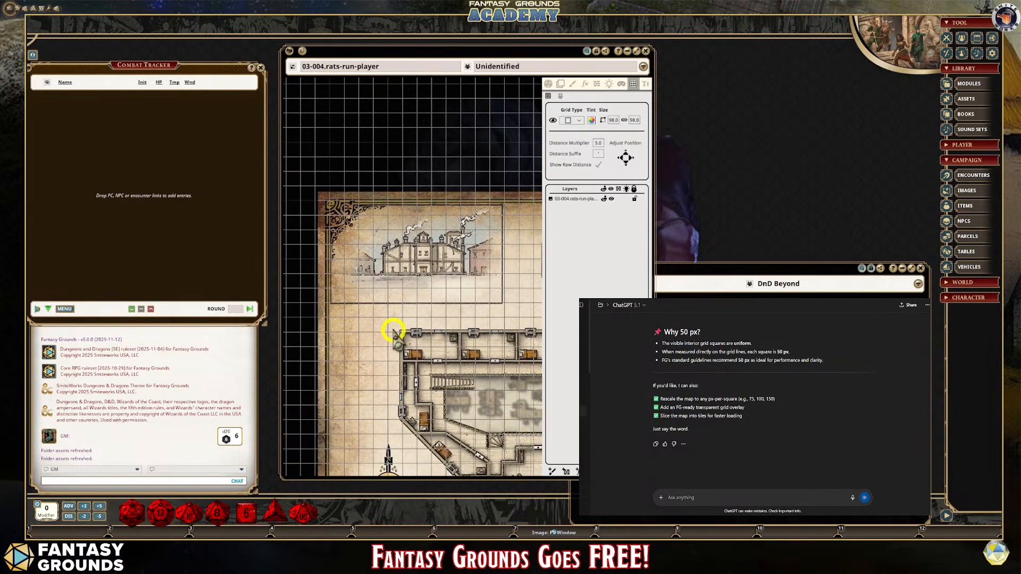
scroll(387, 339, "up", 3)
scroll(395, 345, "up", 2)
scroll(393, 343, "down", 2)
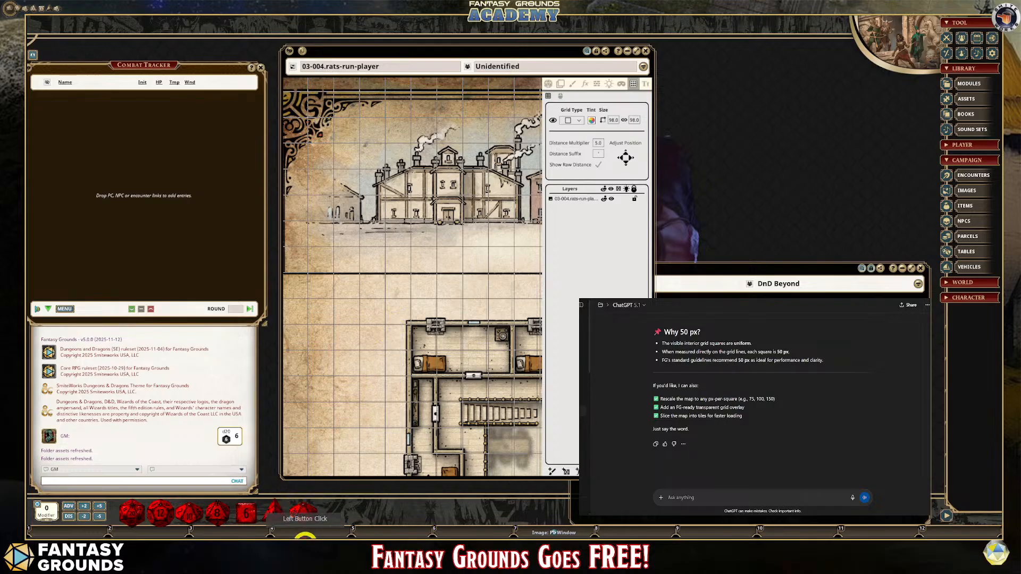
Step: Switch to the map tile-scaling program and load the Rat's Run player map from the D: drive's Downloads folder
left_click(305, 543)
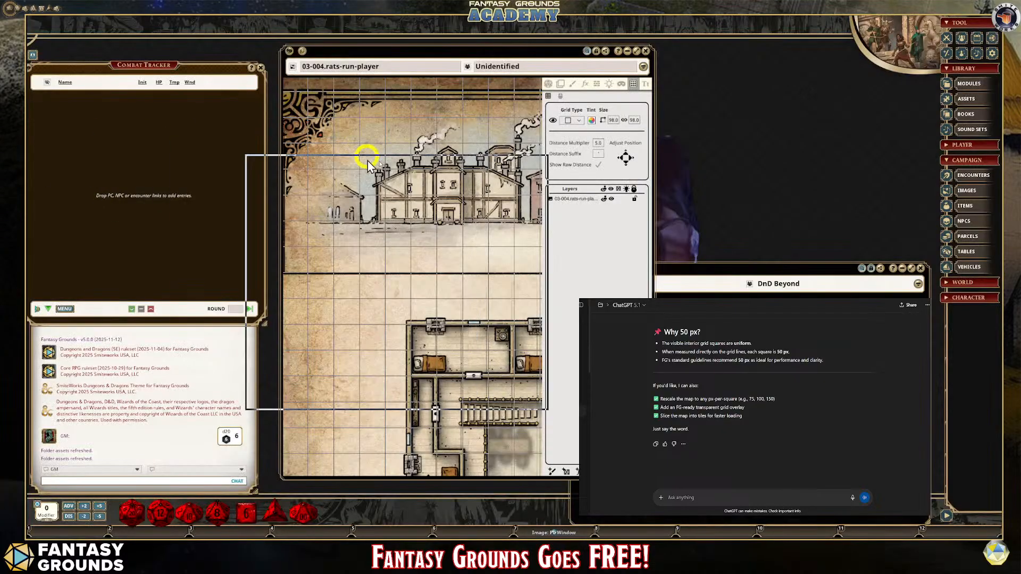
left_click(612, 159)
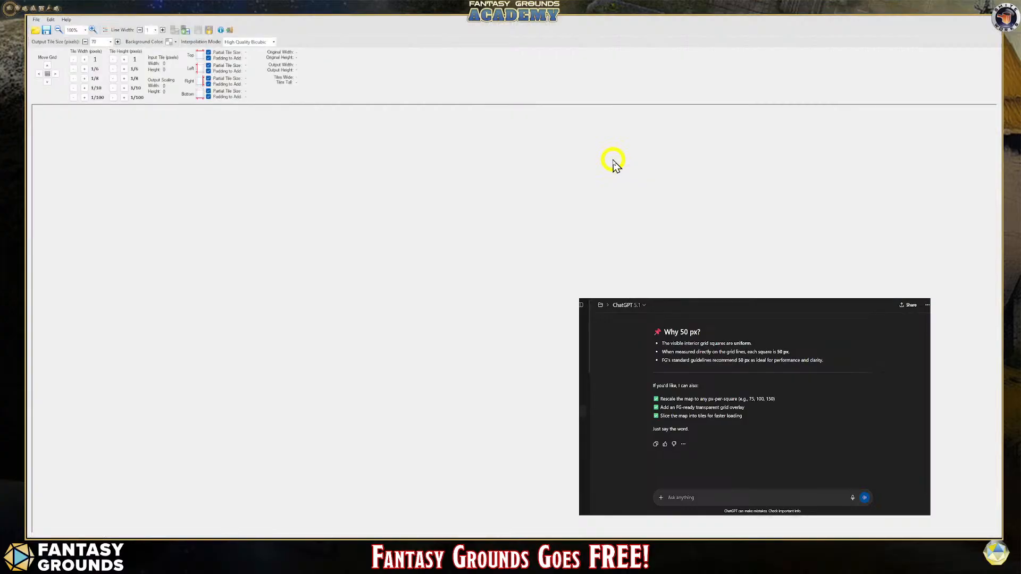
left_click(35, 32)
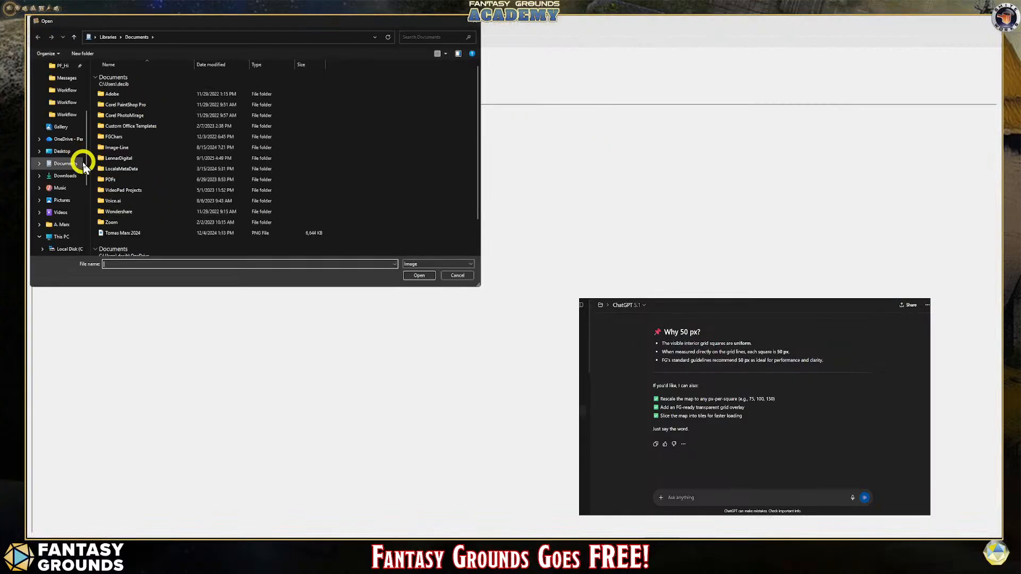
left_click(65, 177)
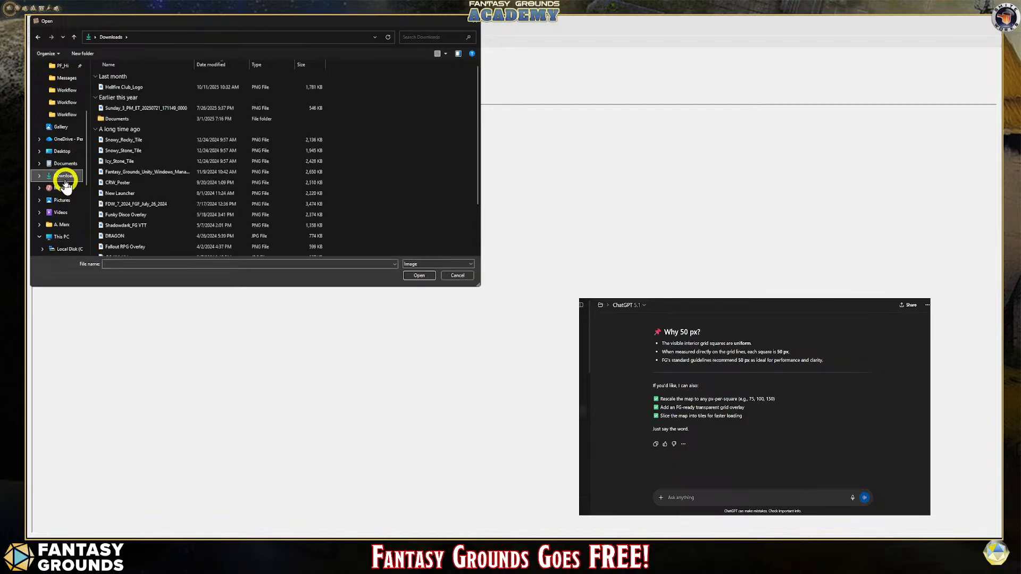
scroll(64, 183, "up", 3)
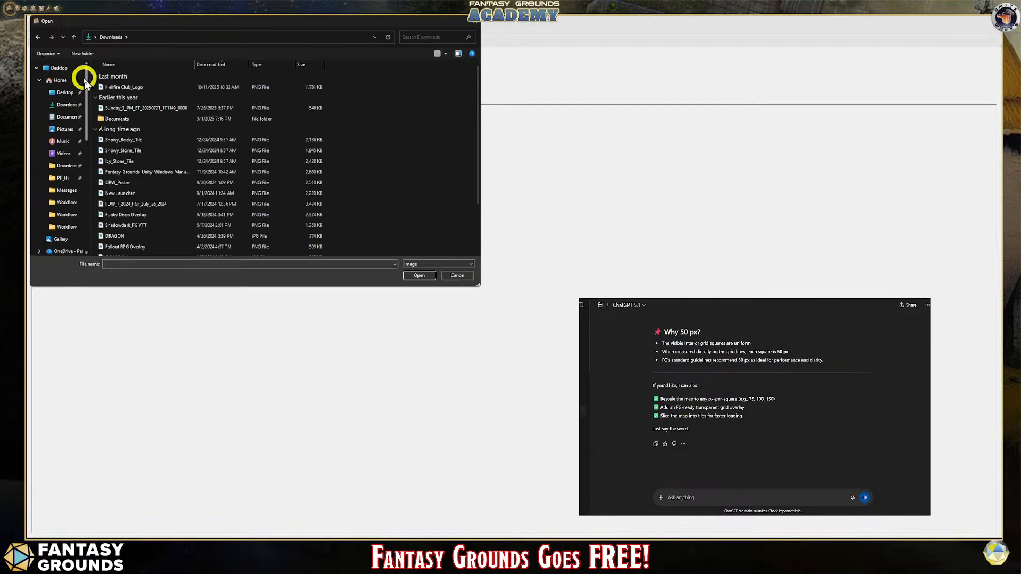
left_click(68, 165)
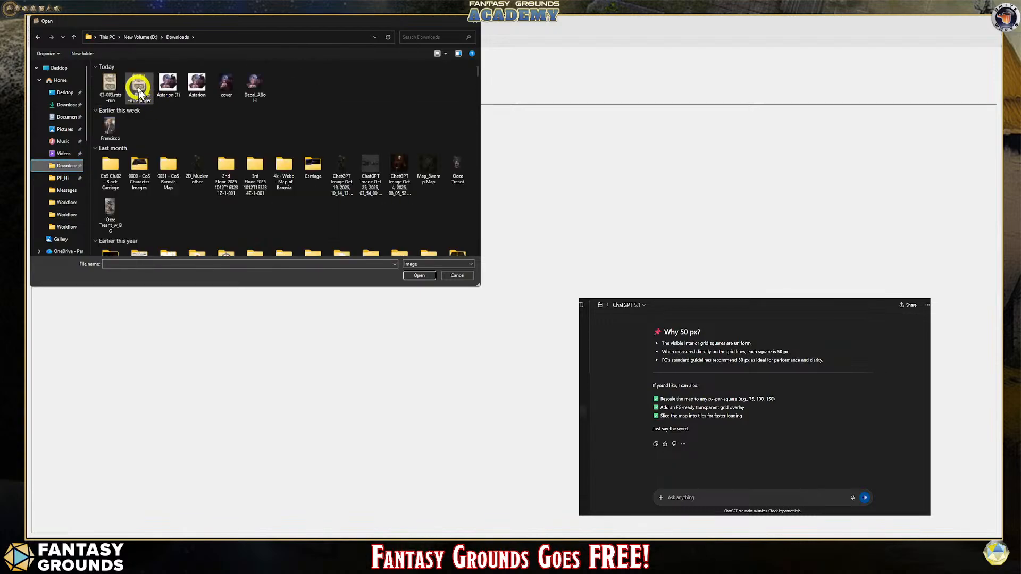
left_click(139, 91)
left_click(419, 274)
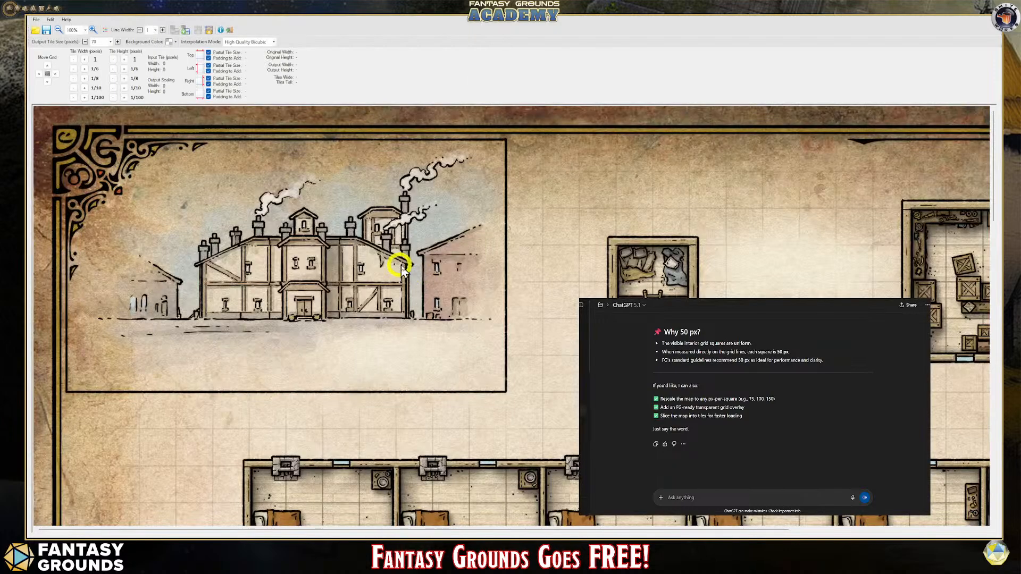
Step: Mark one printed square below the building illustration as the grid tile, about 96 by 98 pixels
scroll(384, 272, "down", 1)
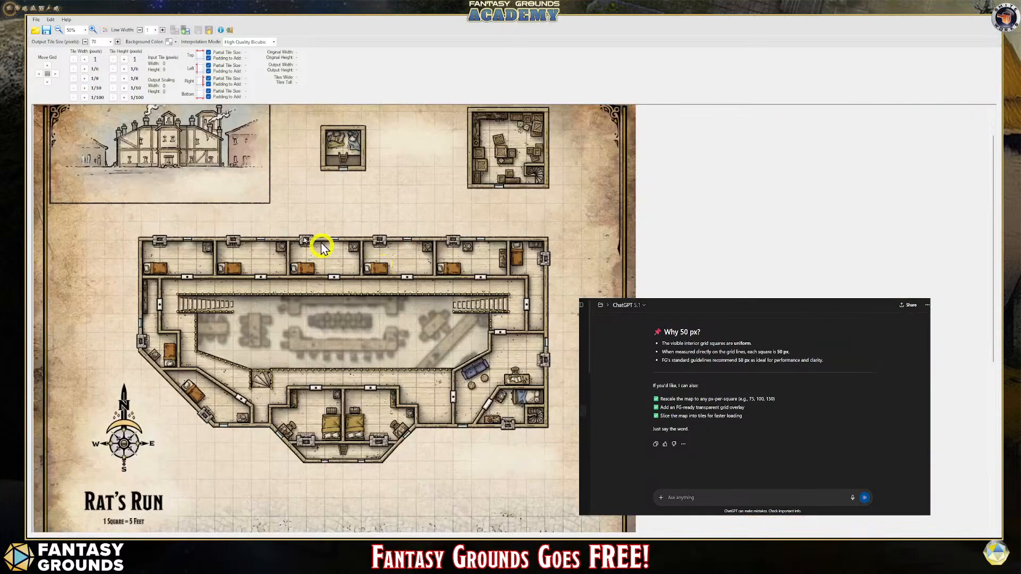
scroll(170, 193, "down", 1)
scroll(171, 193, "up", 3)
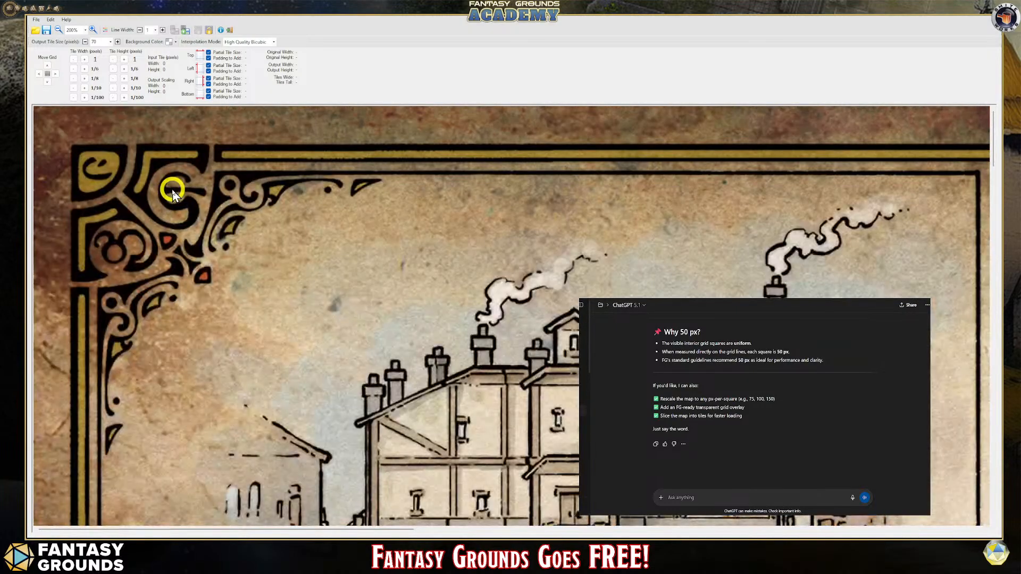
scroll(171, 194, "down", 2)
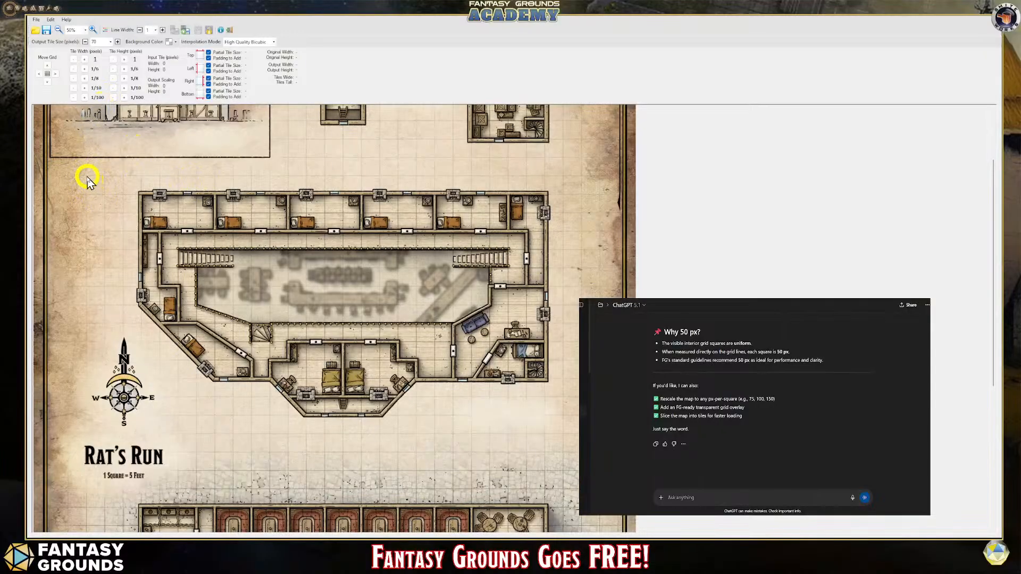
left_click_drag(88, 179, 105, 196)
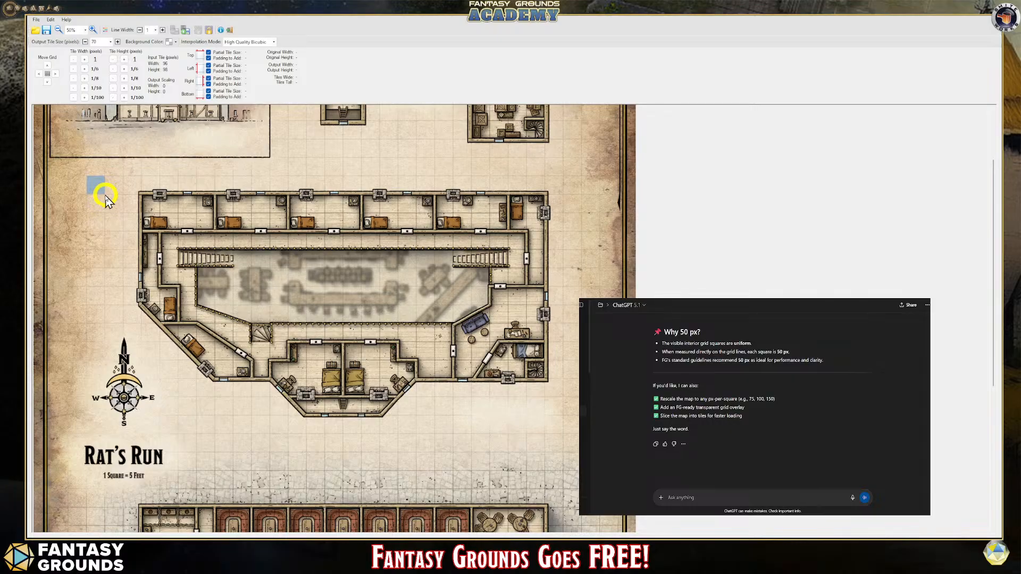
left_click_drag(105, 200, 105, 201)
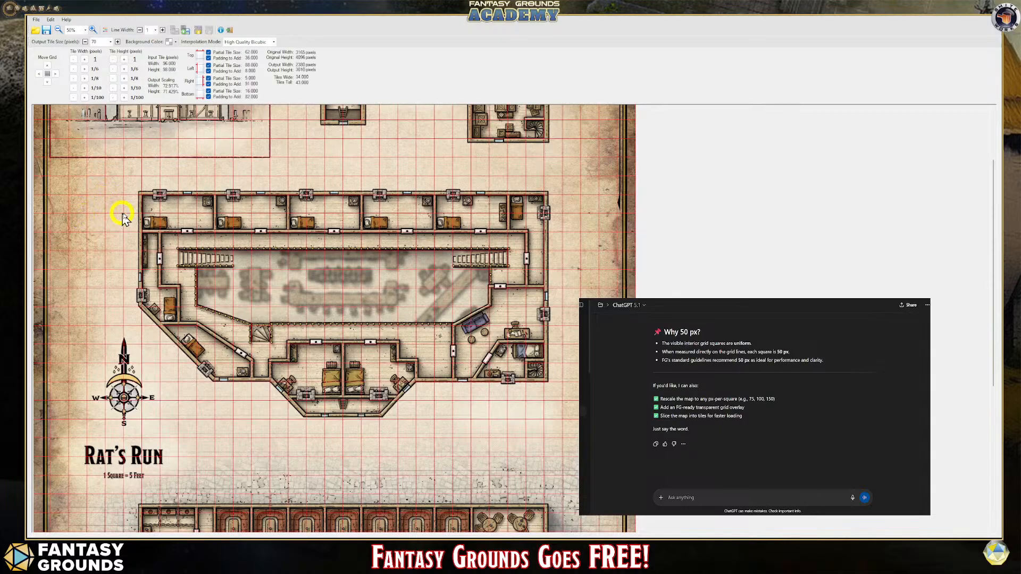
Step: Inspect the red grid against the printed squares over the whole map and around the building illustration
scroll(260, 272, "down", 1)
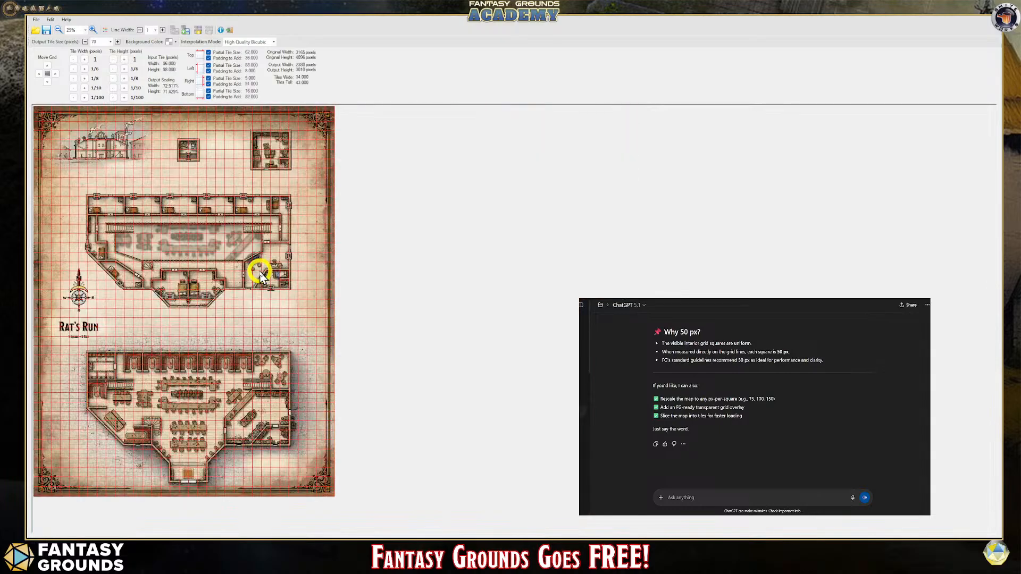
scroll(260, 271, "up", 2)
scroll(590, 365, "up", 1)
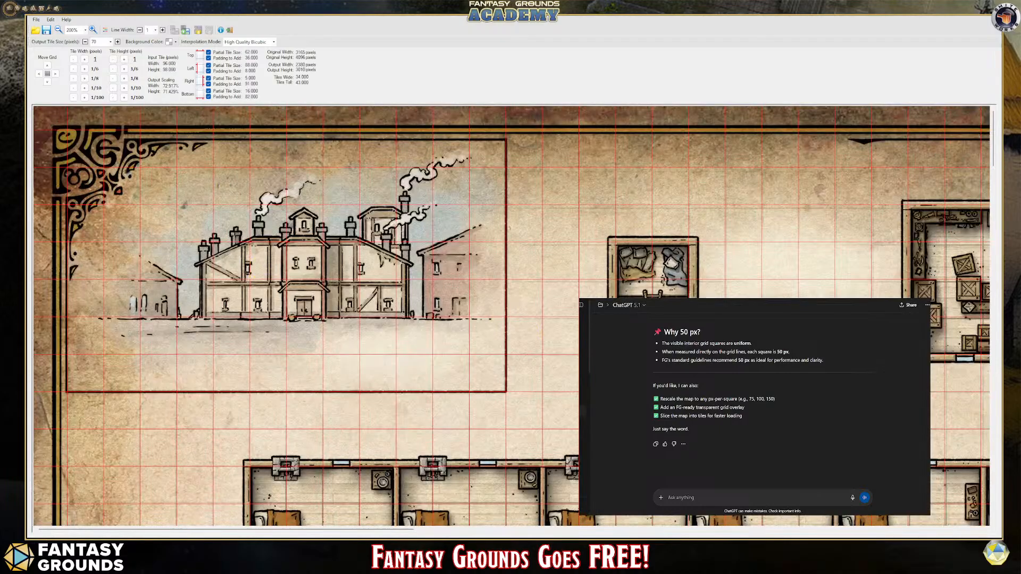
scroll(590, 364, "down", 1)
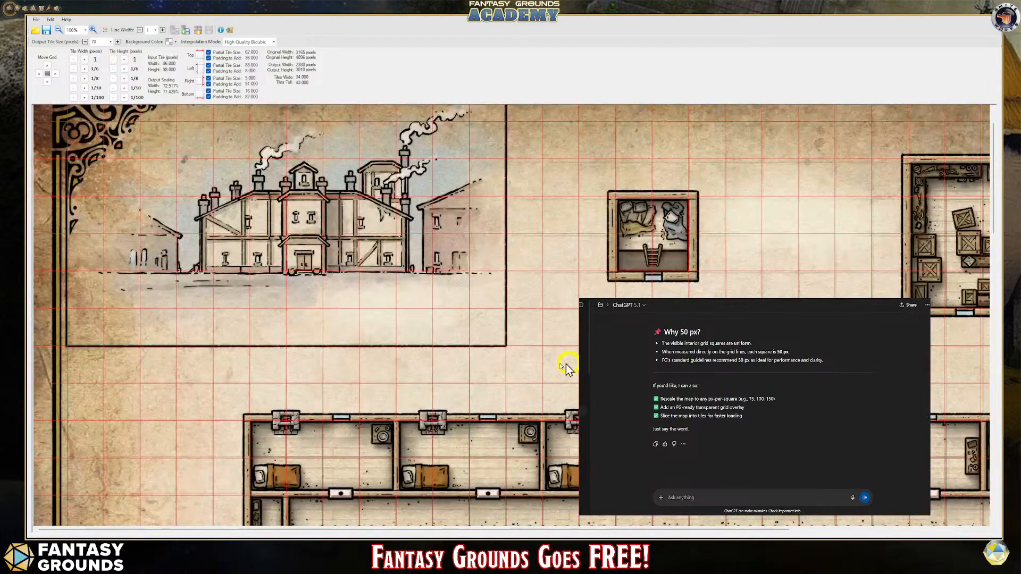
scroll(443, 311, "down", 3)
scroll(260, 276, "up", 3)
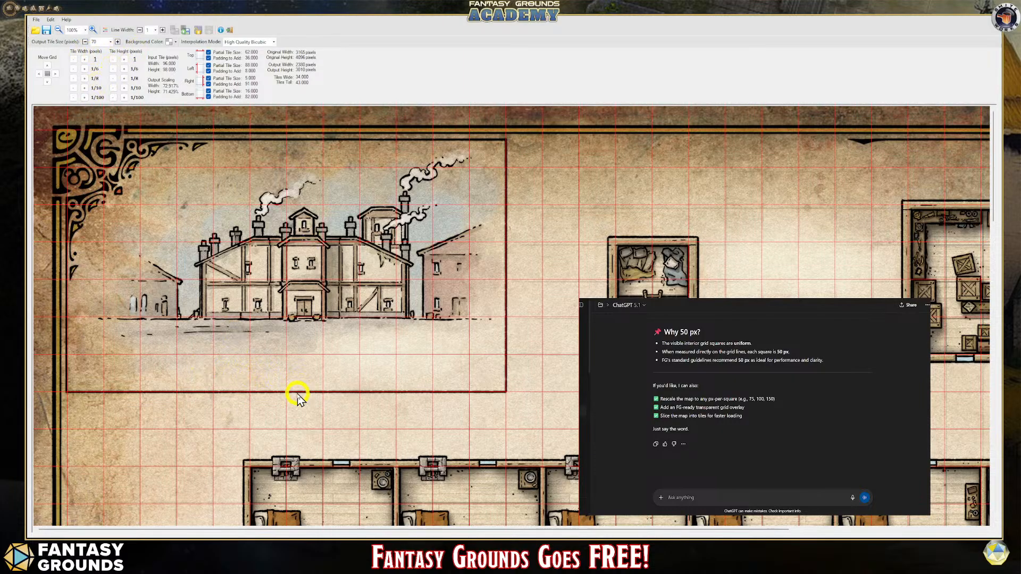
scroll(200, 421, "up", 1)
scroll(237, 418, "down", 1)
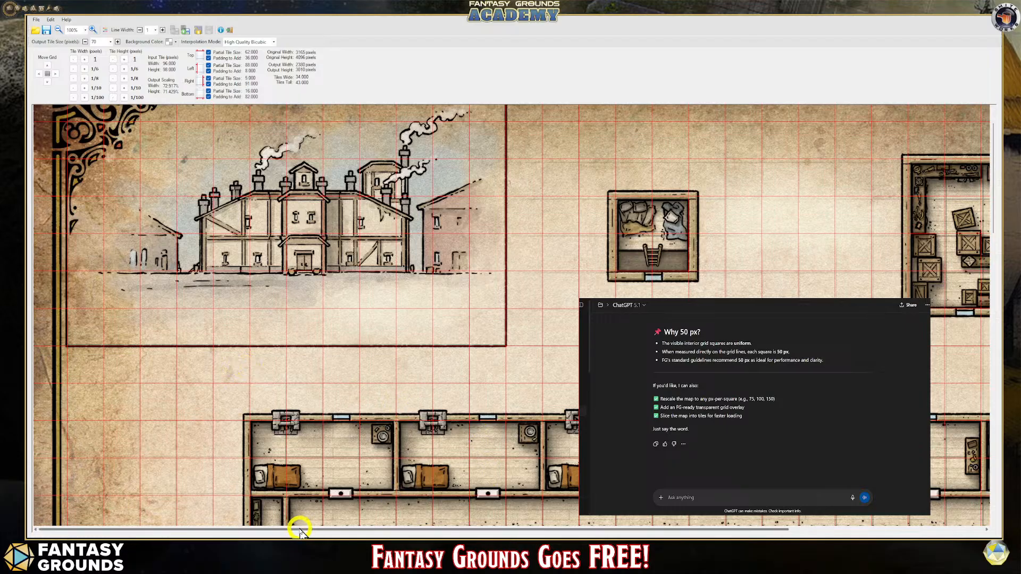
Step: Fine-tune the tile width to 96.04 pixels in 1/100 increments and check the grid lines over the illustration
left_click_drag(300, 532, 432, 530)
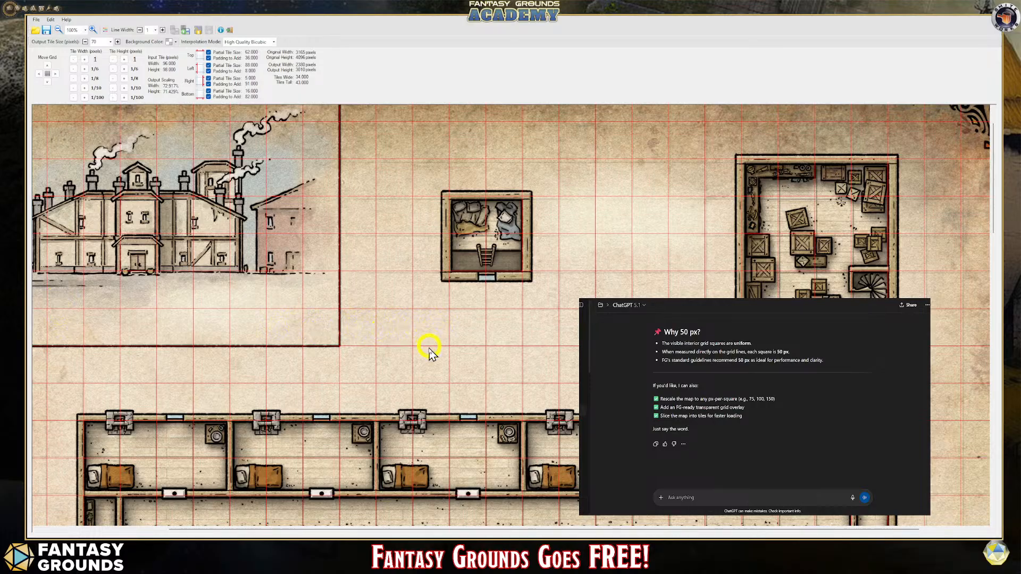
scroll(443, 362, "up", 1)
scroll(443, 362, "down", 1)
left_click(84, 97)
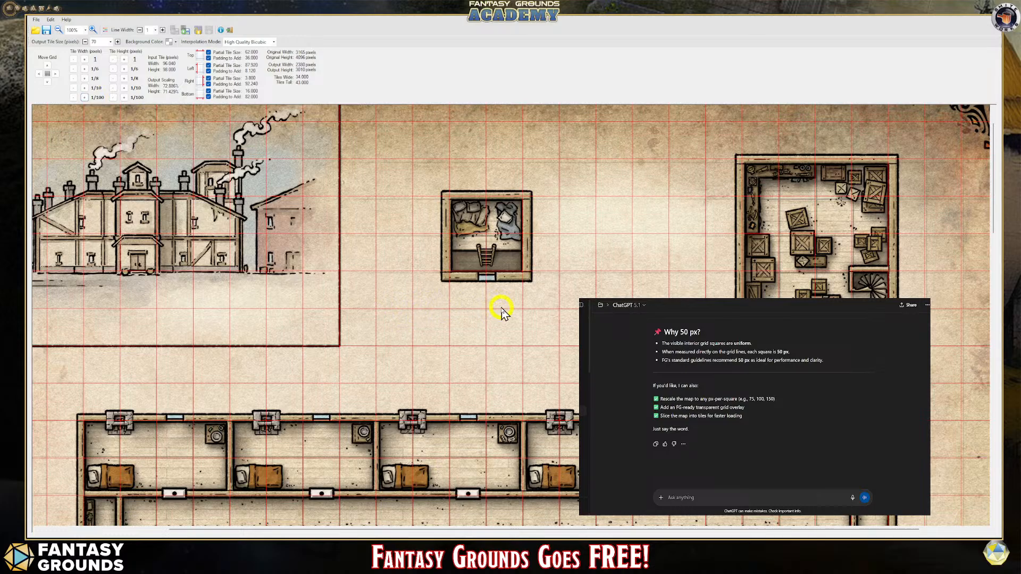
scroll(499, 314, "up", 2)
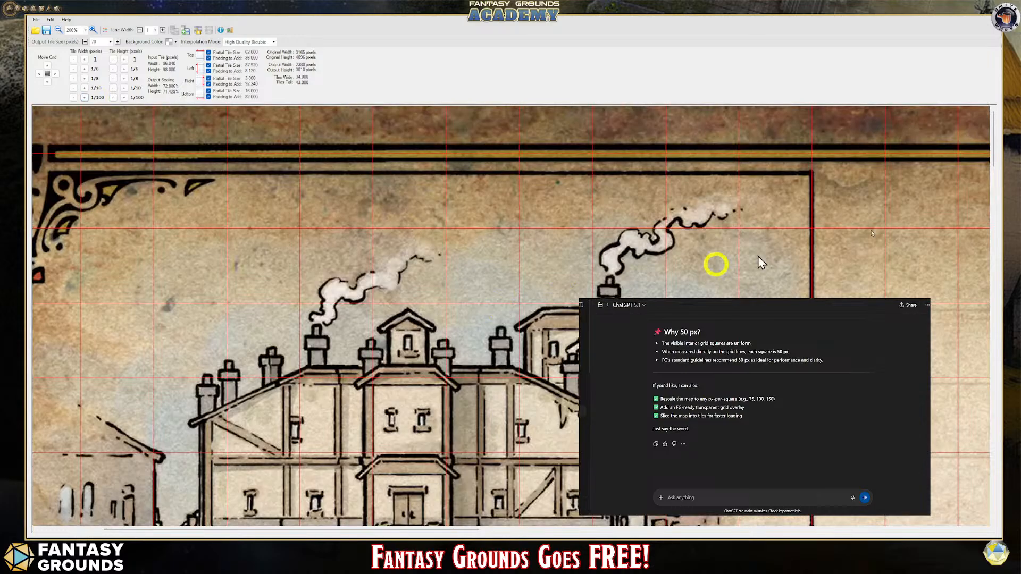
Step: Lower the grid's tile width to 95.72 pixels, mainly in 1/10 increments, checking the lines below the building illustration
left_click_drag(995, 154, 996, 200)
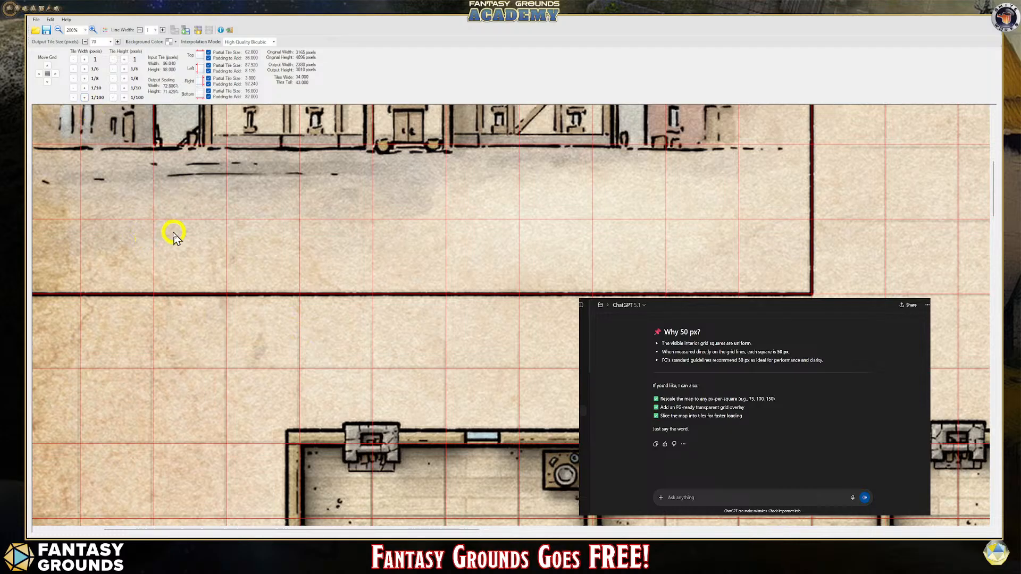
left_click(74, 97)
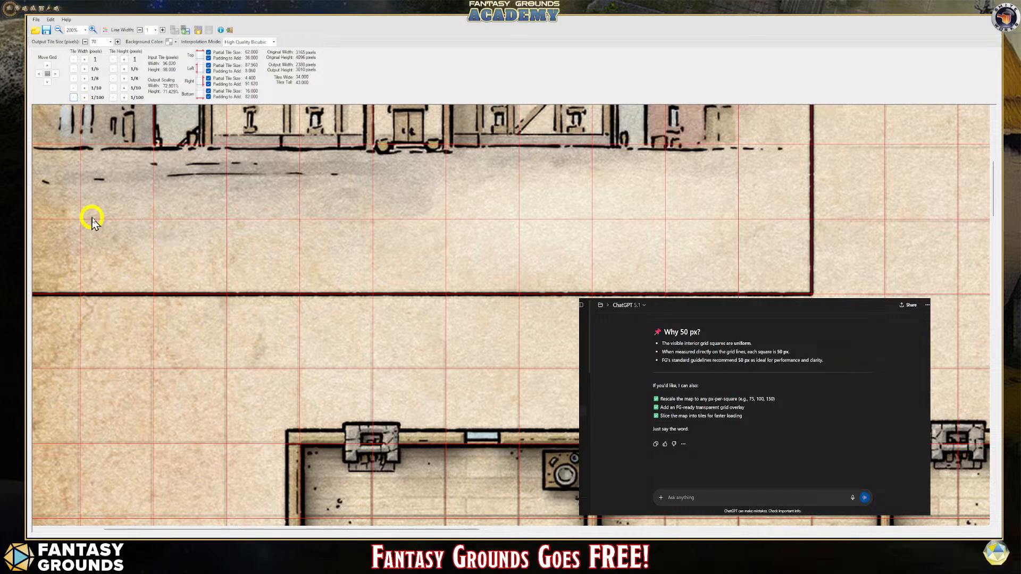
left_click(84, 87)
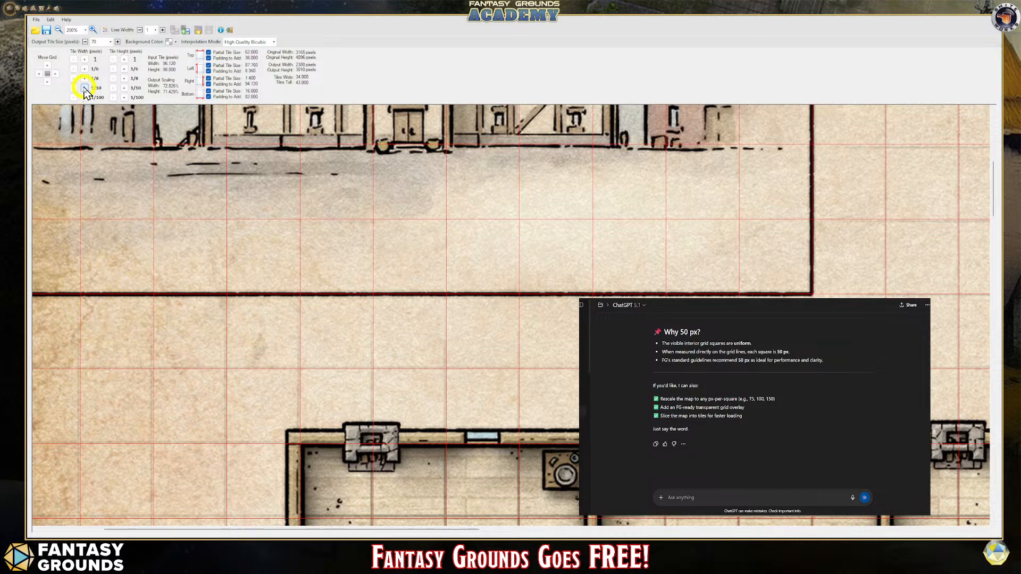
left_click(73, 88)
left_click(74, 87)
left_click(73, 88)
left_click(74, 88)
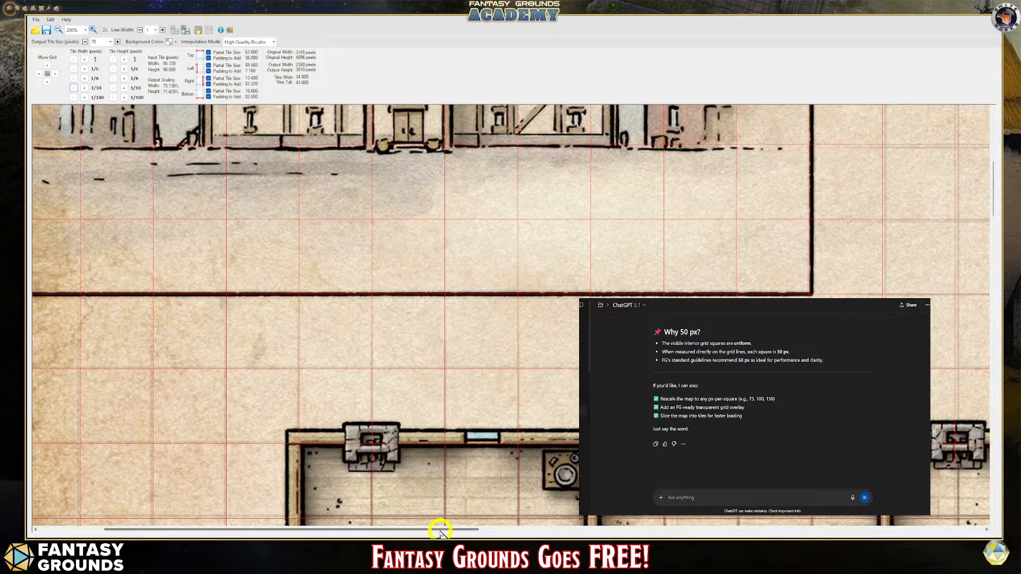
Step: Reduce the tile width to 95.47 pixels in 1/8 increments, comparing the grid with the illustration frame's left edge
left_click_drag(440, 532, 330, 528)
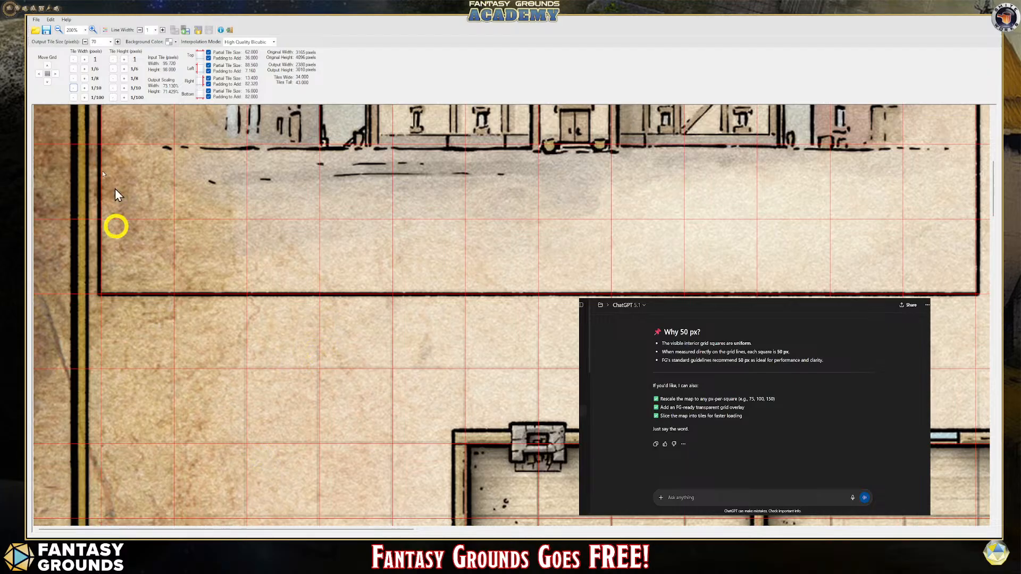
left_click(74, 79)
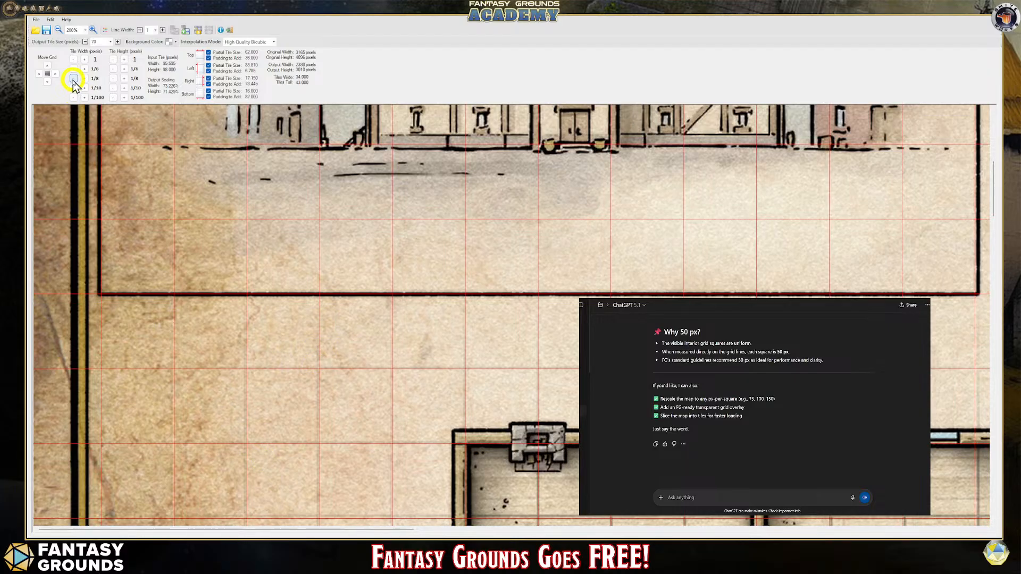
left_click(84, 79)
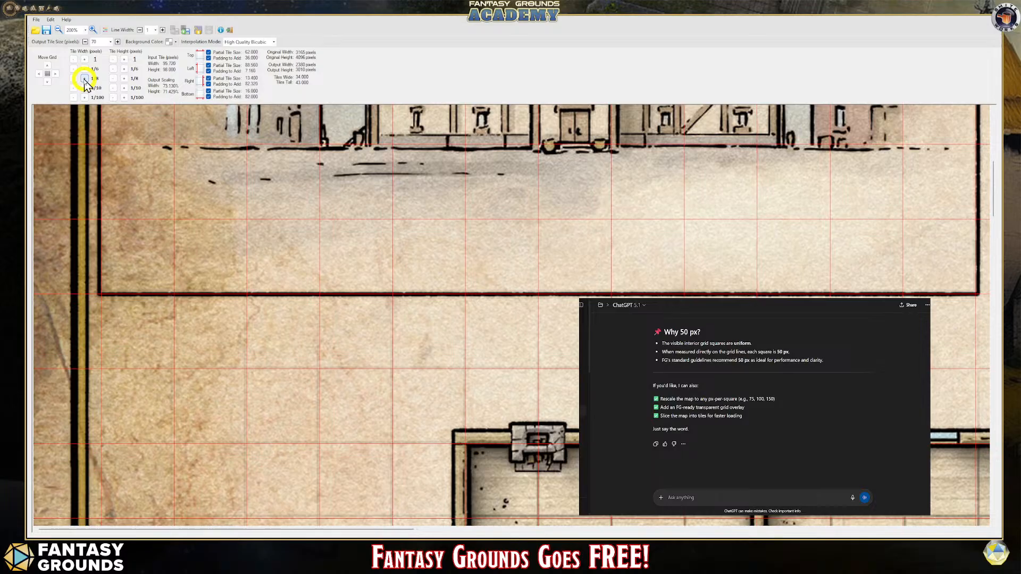
left_click(73, 79)
left_click(74, 78)
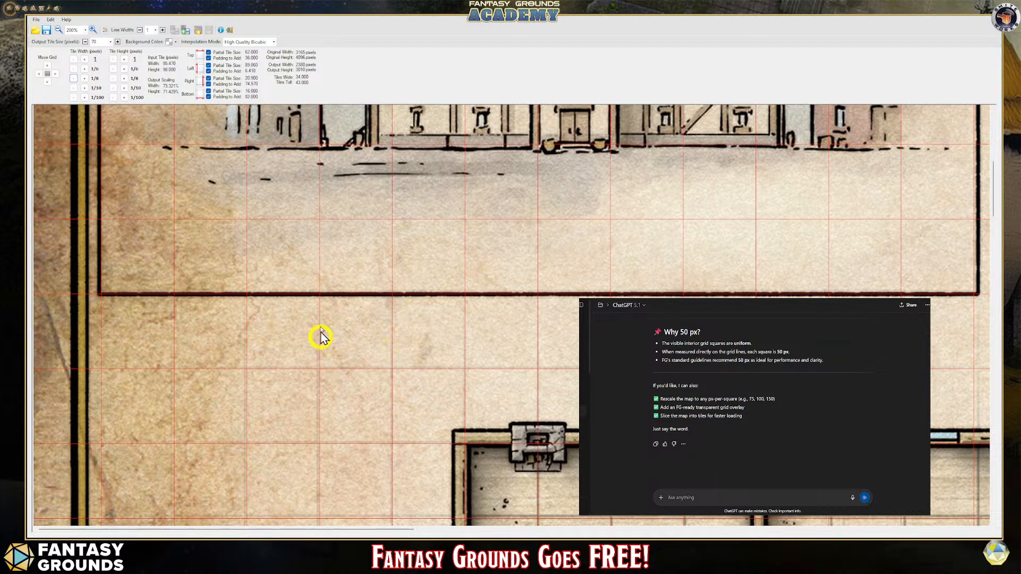
Step: Reduce the tile width further to 94.87 pixels in 1/10 increments
left_click(74, 88)
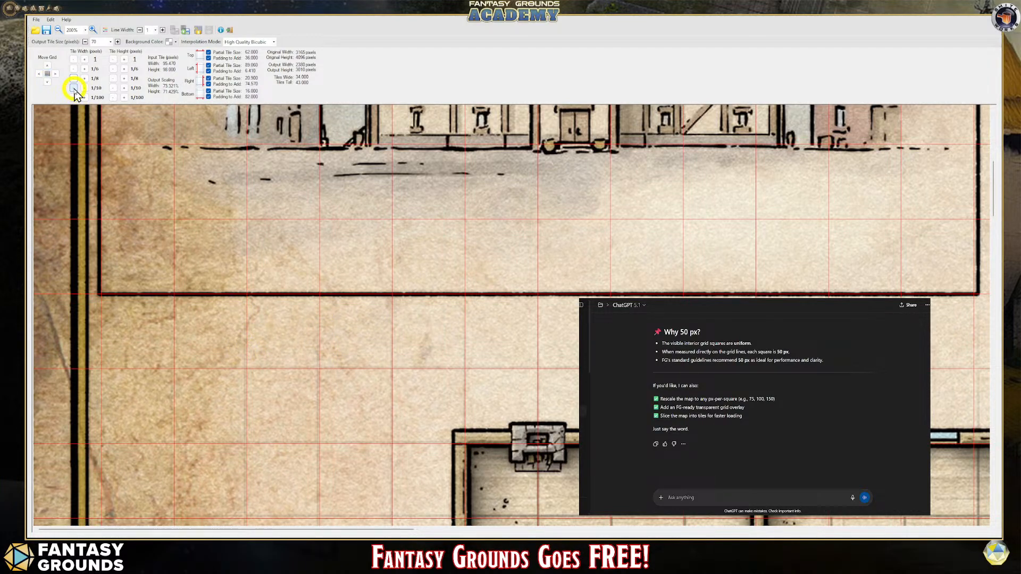
left_click(74, 88)
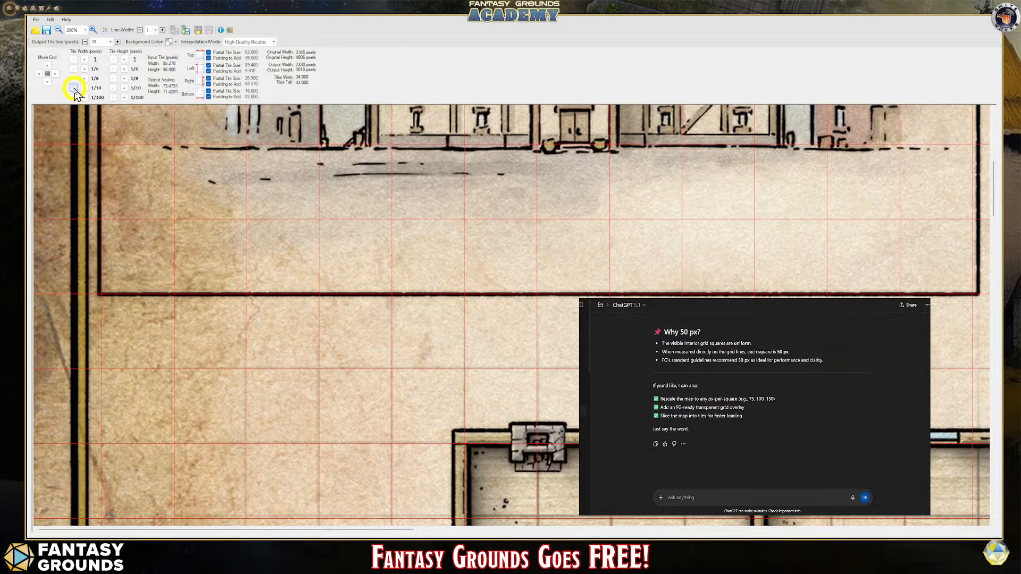
left_click(74, 88)
left_click(74, 88)
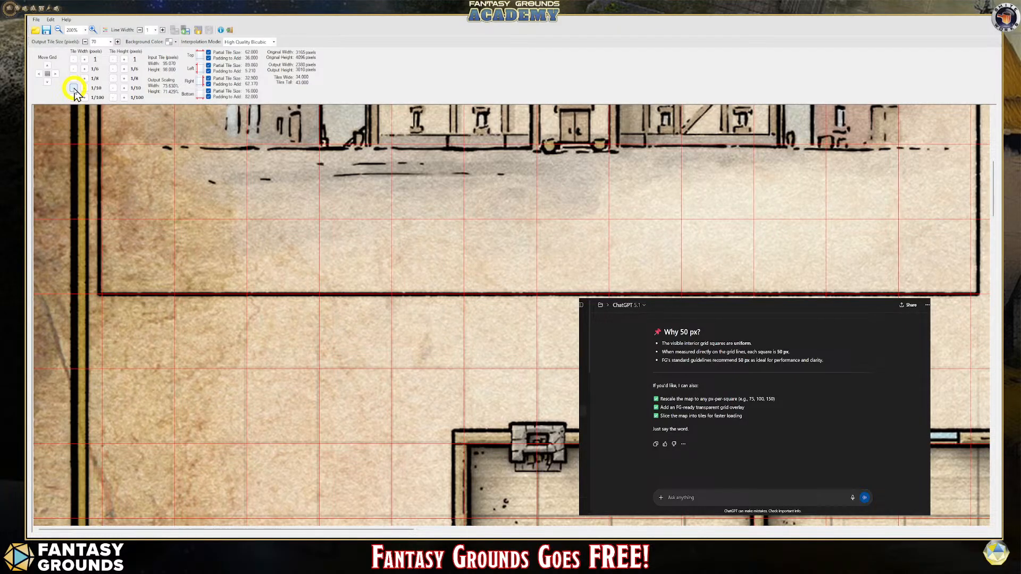
left_click(74, 89)
left_click(73, 88)
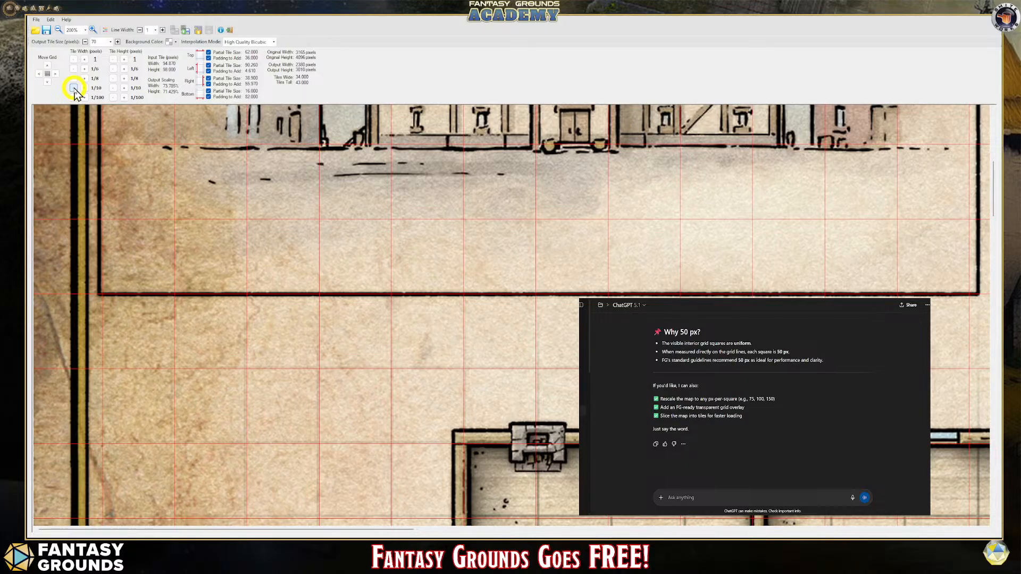
Step: Bring the tile width back up to 95.07 pixels, then trim it to 95.04 in 1/100 increments
left_click(85, 88)
left_click(84, 88)
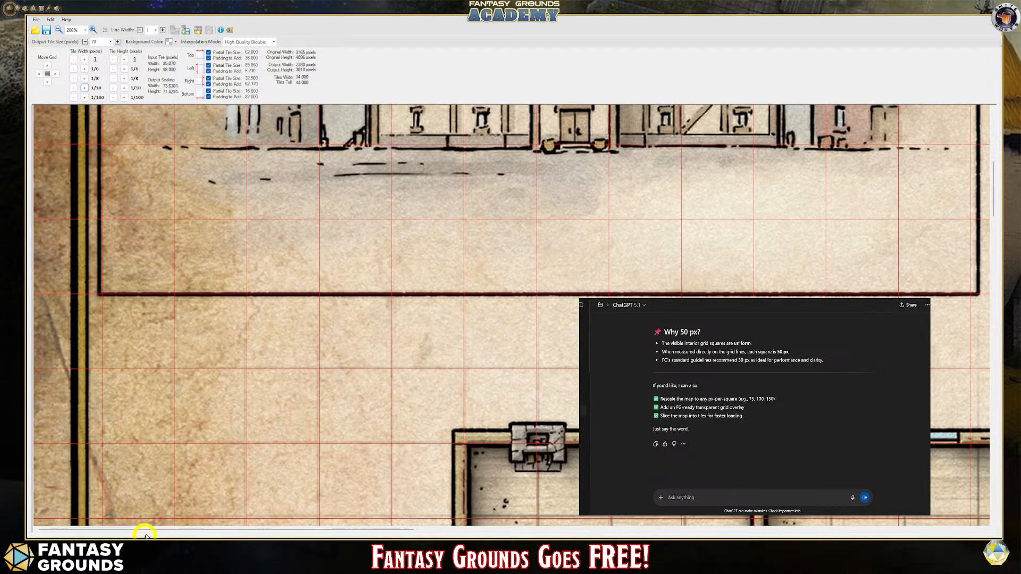
left_click(74, 98)
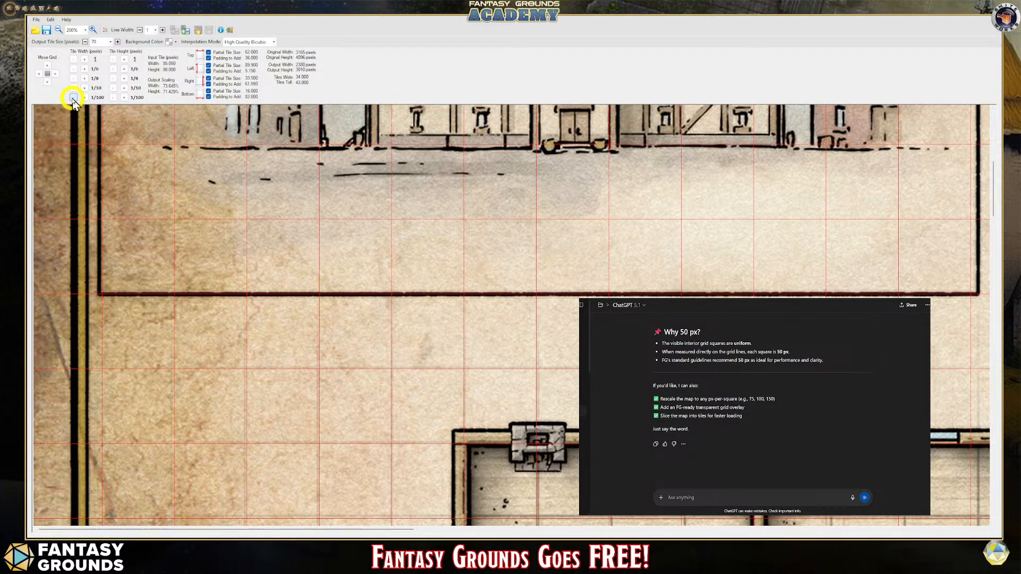
left_click(74, 98)
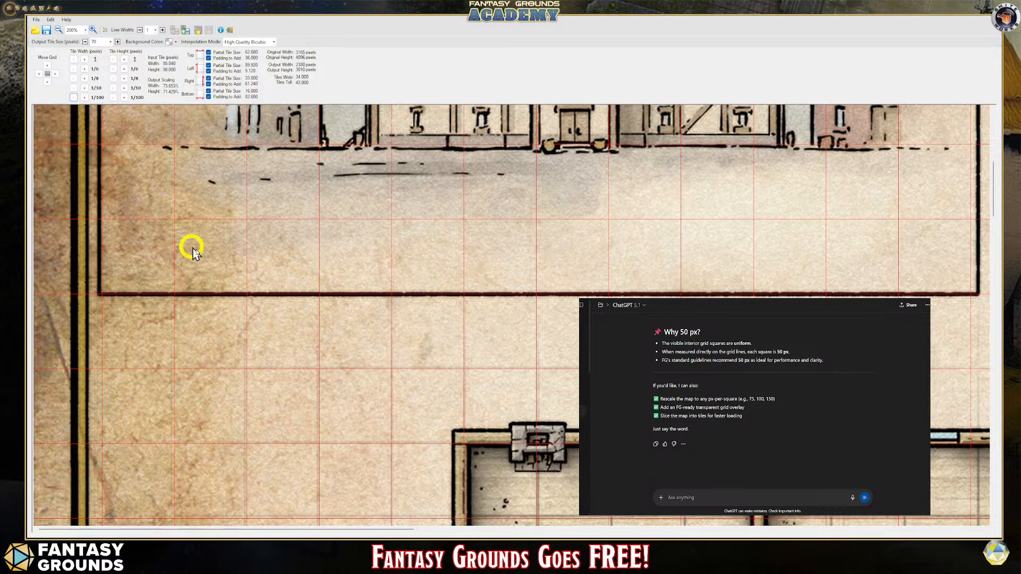
Step: Try a tile width of 95.24 pixels against both sides of the illustration frame, then settle on 95.14
left_click_drag(399, 530, 460, 530)
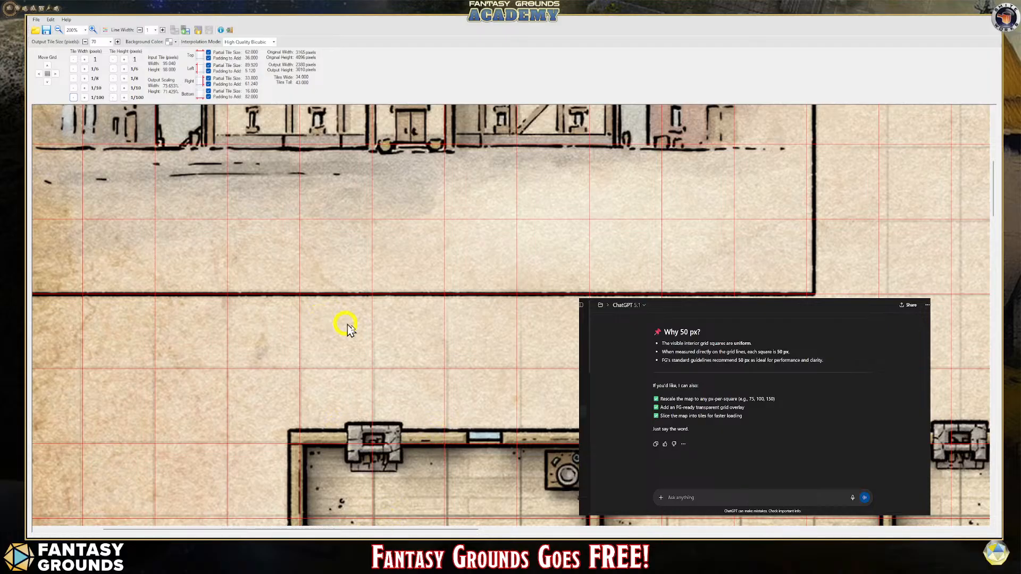
left_click(85, 87)
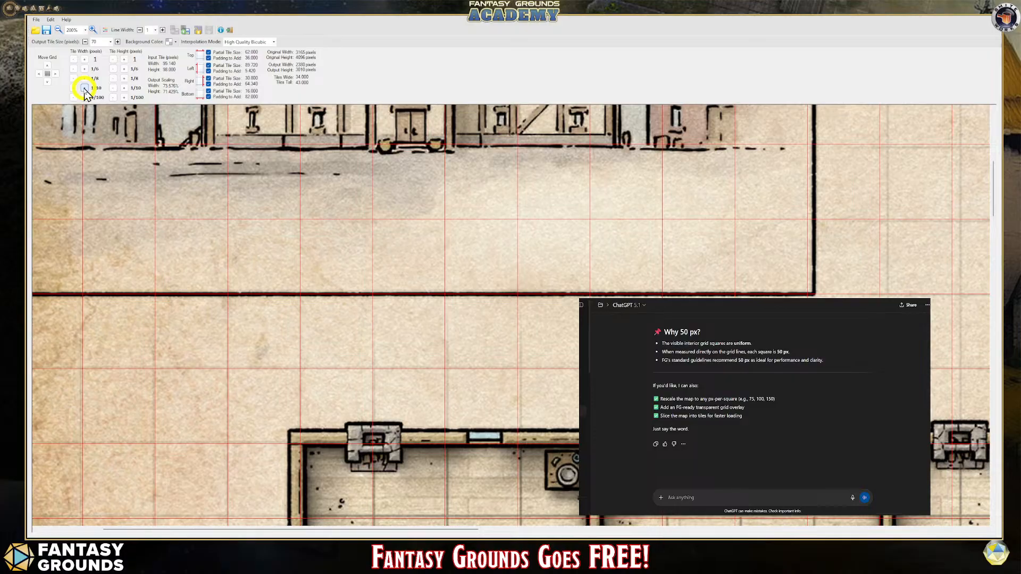
left_click(84, 87)
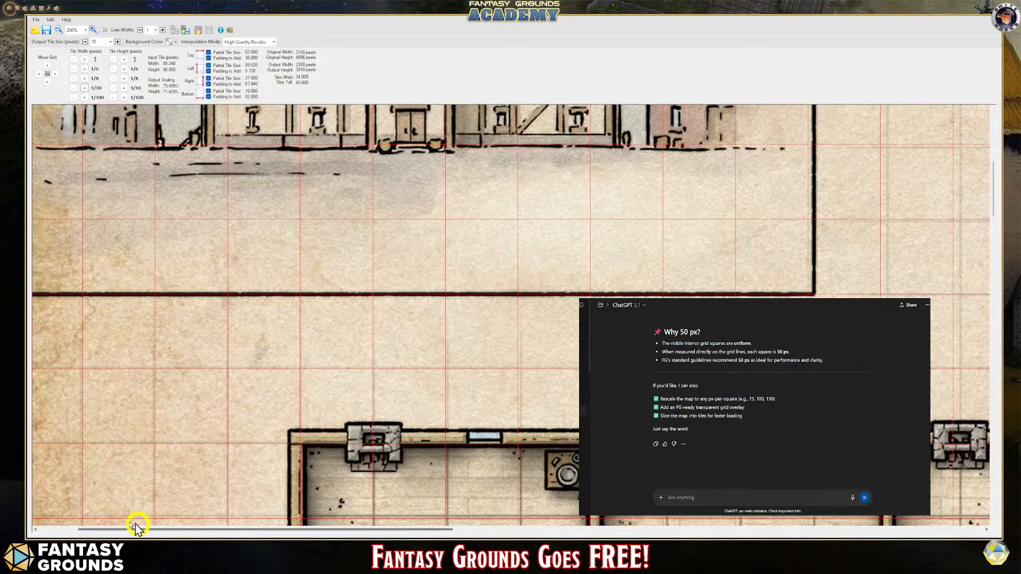
left_click_drag(144, 528, 53, 518)
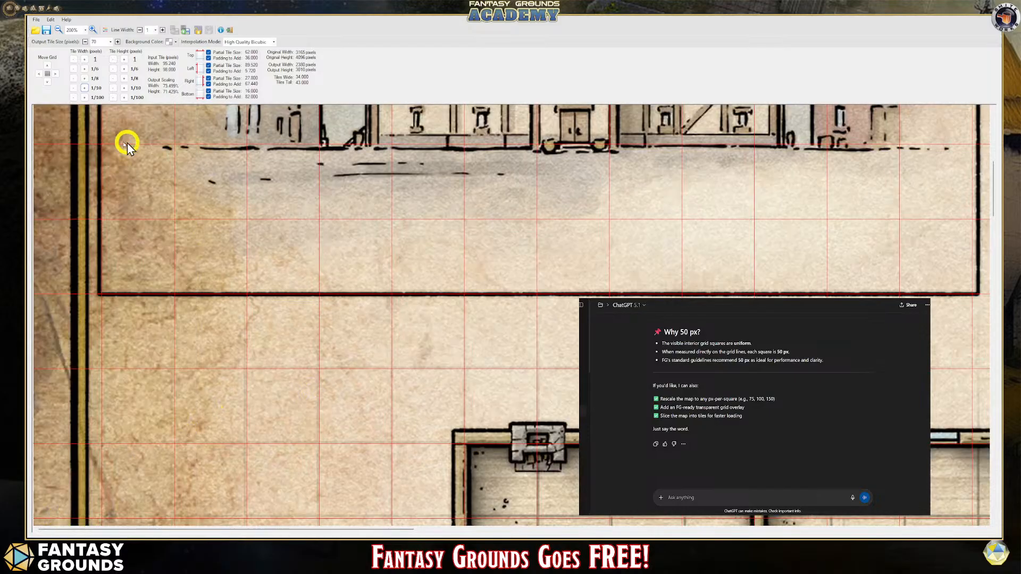
left_click(73, 98)
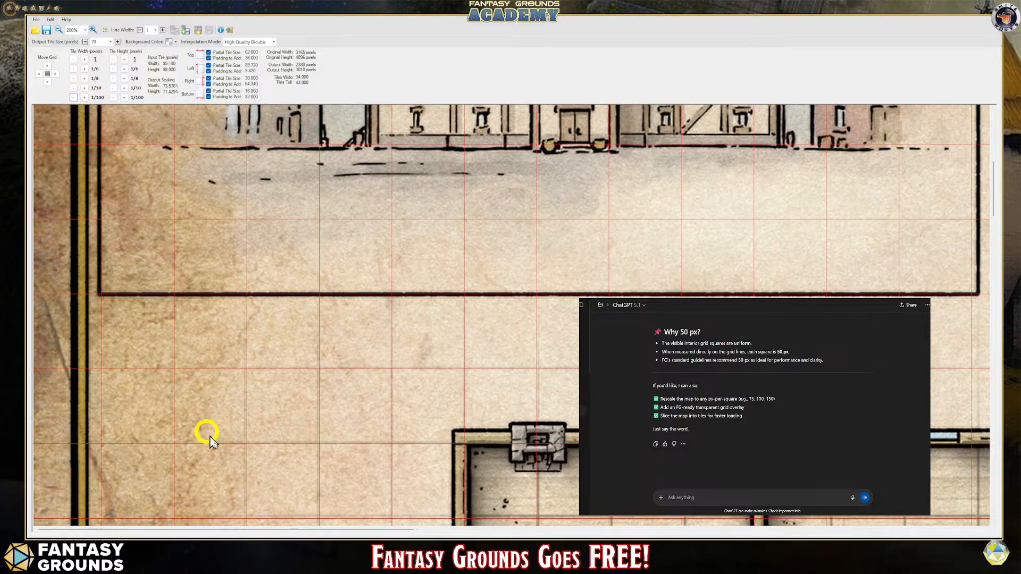
Step: Raise the tile width to 95.44 pixels, comparing the grid with the printed squares beyond the frame's right edge
left_click_drag(264, 530, 359, 529)
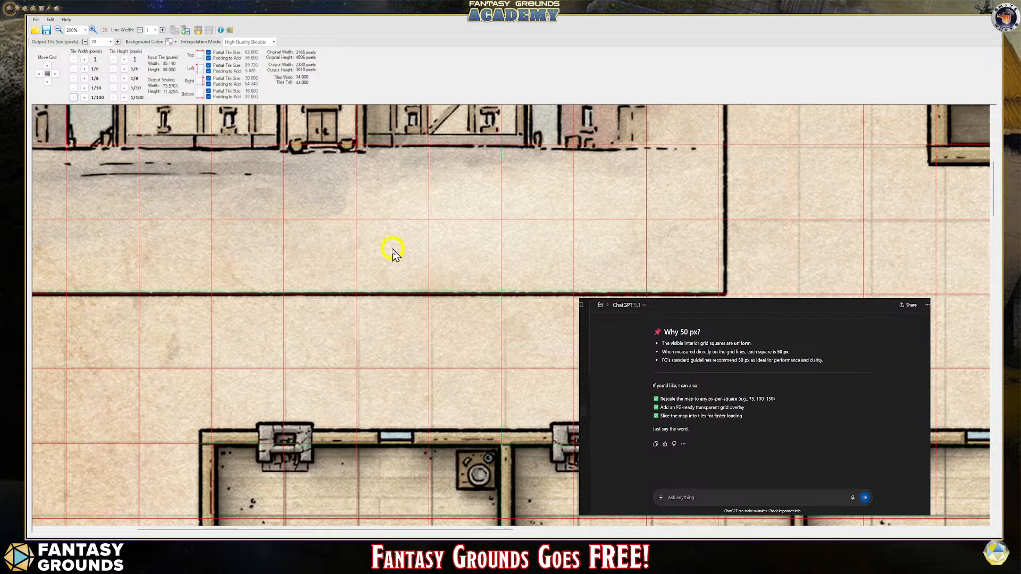
left_click(85, 87)
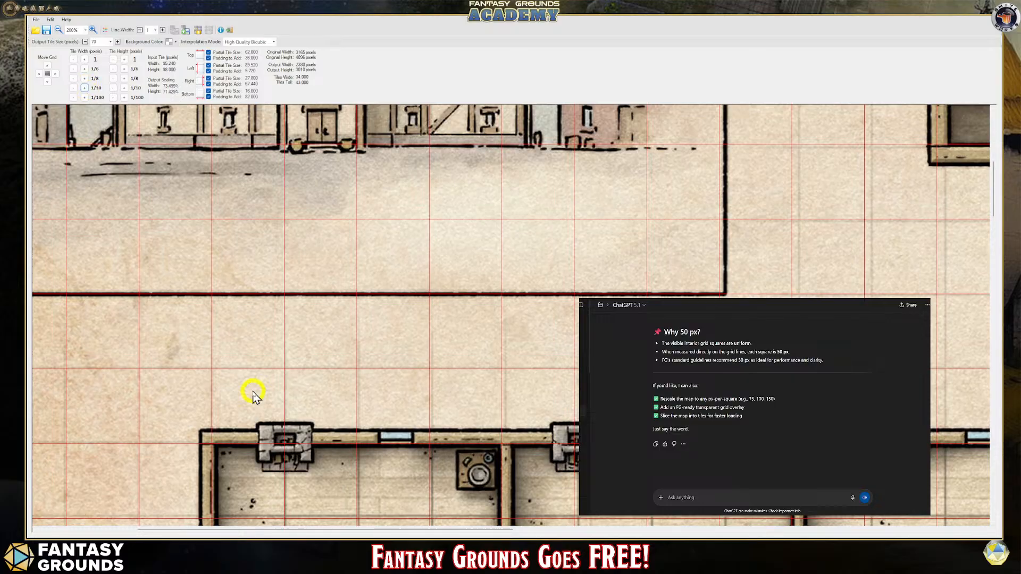
left_click_drag(406, 532, 417, 528)
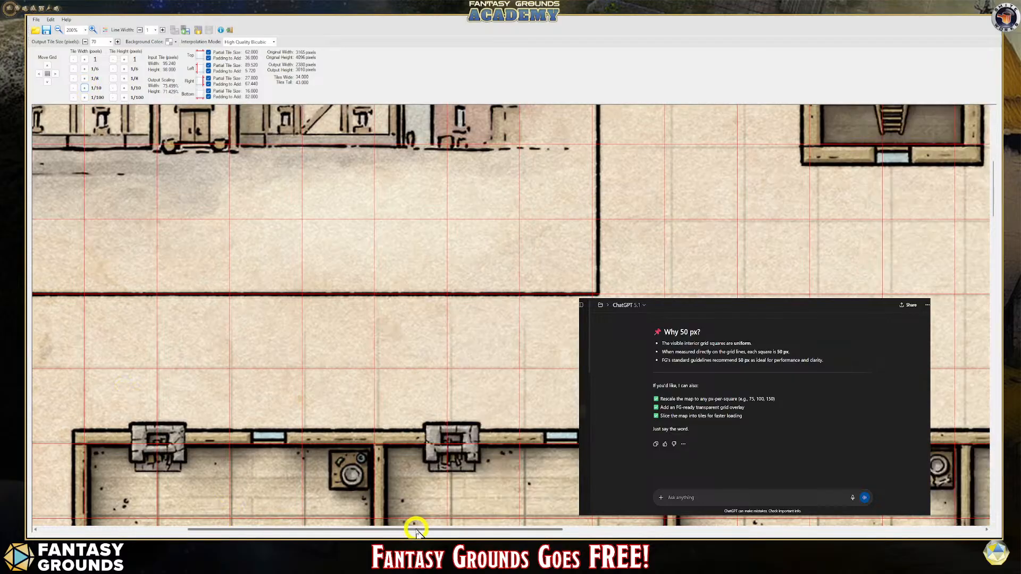
left_click(85, 88)
left_click(85, 88)
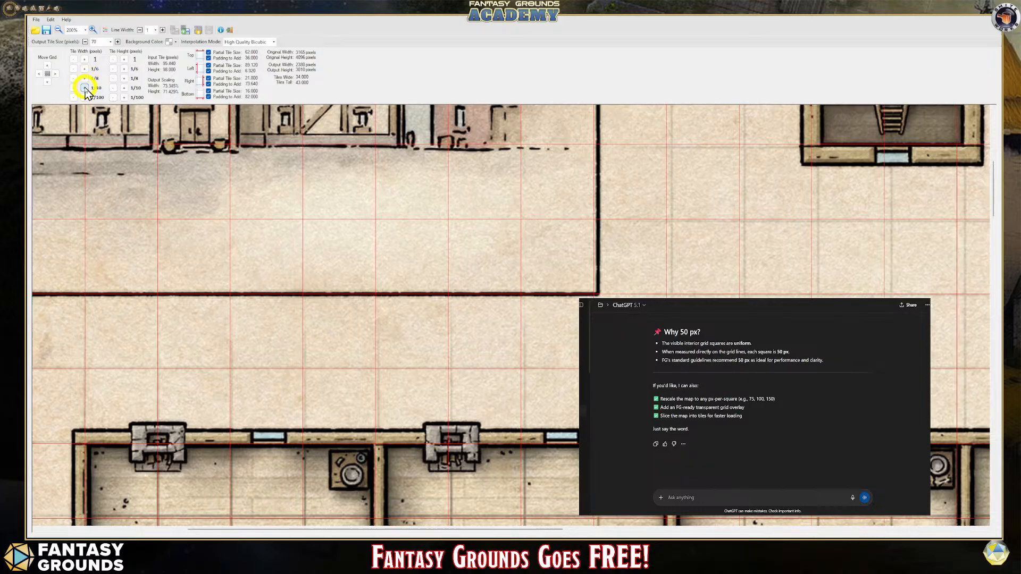
Step: Raise the tile width to 95.64 pixels in 1/10 increments, checking the lines on both sides of the frame's right edge
left_click_drag(367, 532, 311, 529)
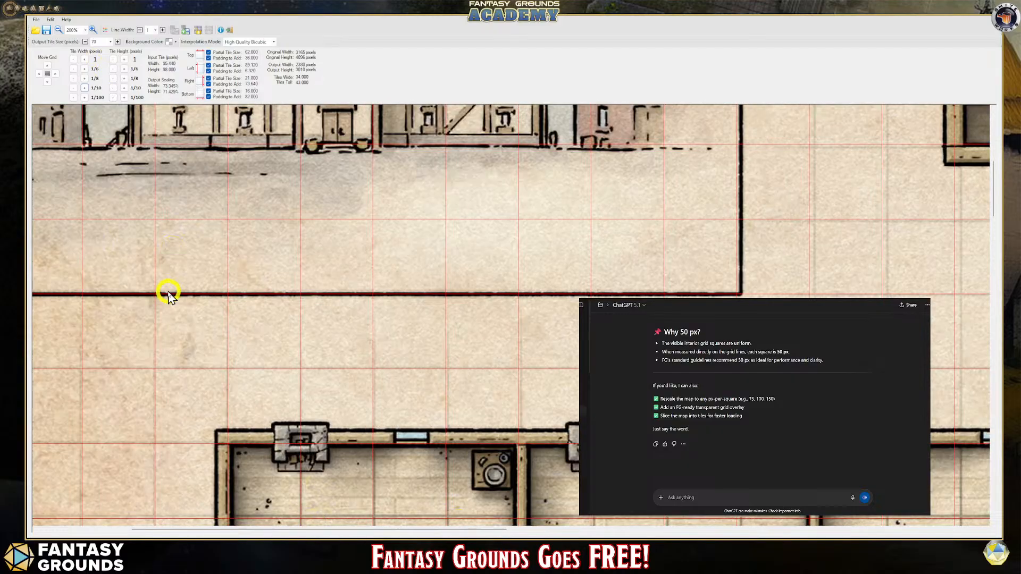
left_click(85, 88)
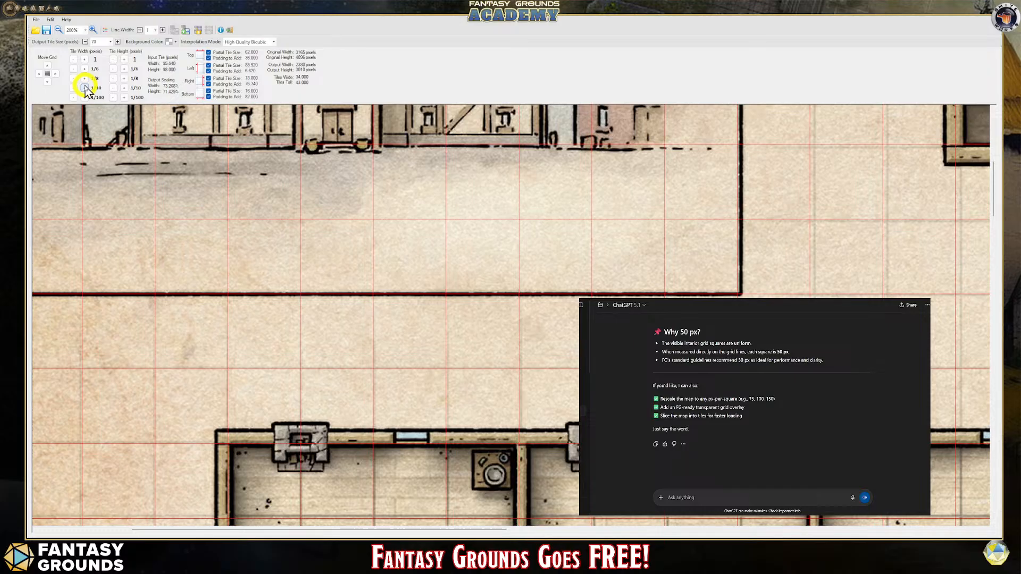
left_click_drag(476, 530, 512, 530)
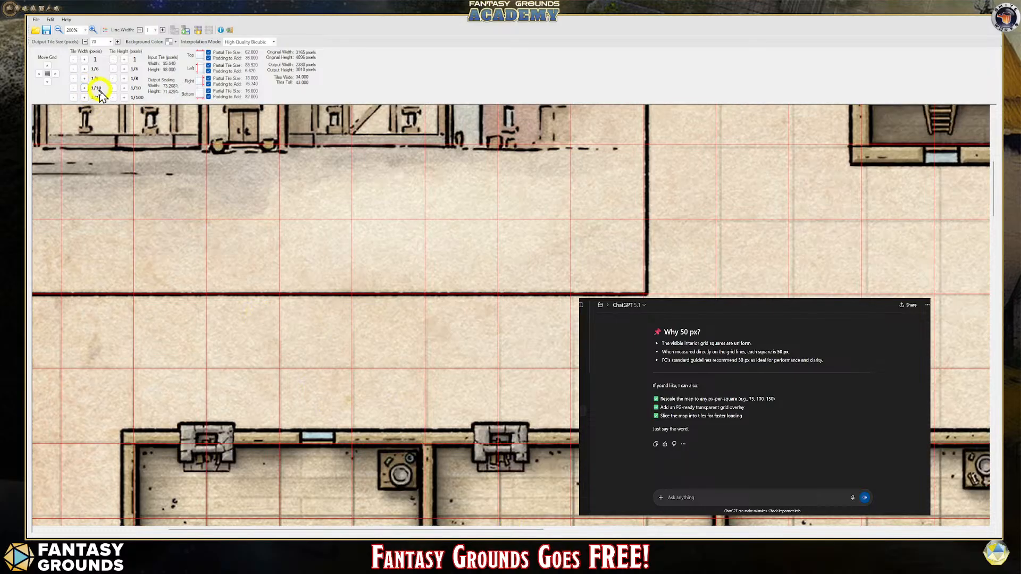
left_click(85, 88)
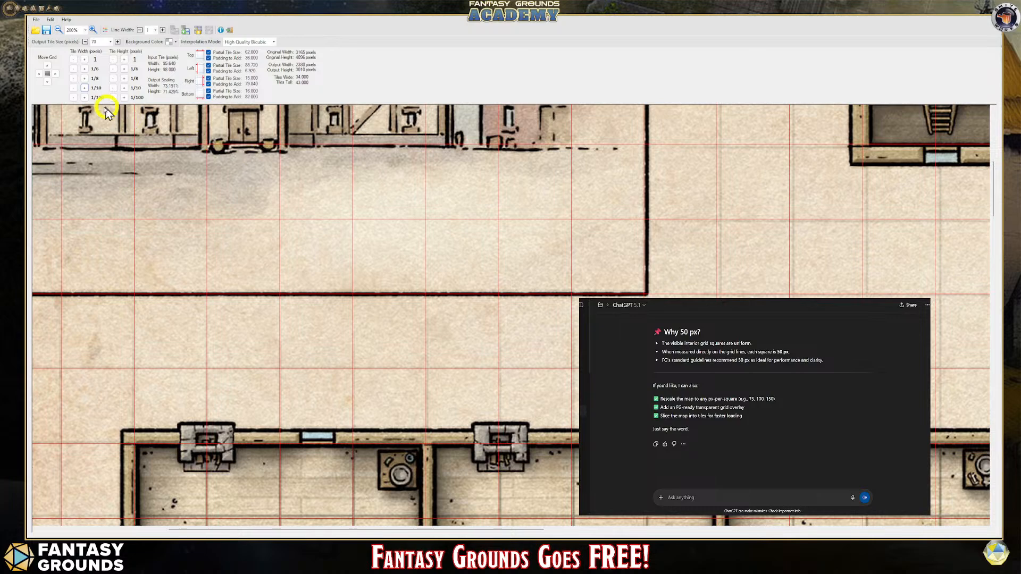
Step: Increase the tile width to 95.84 pixels, checking the grid against the printed squares around the small staircase room
left_click_drag(335, 531, 362, 531)
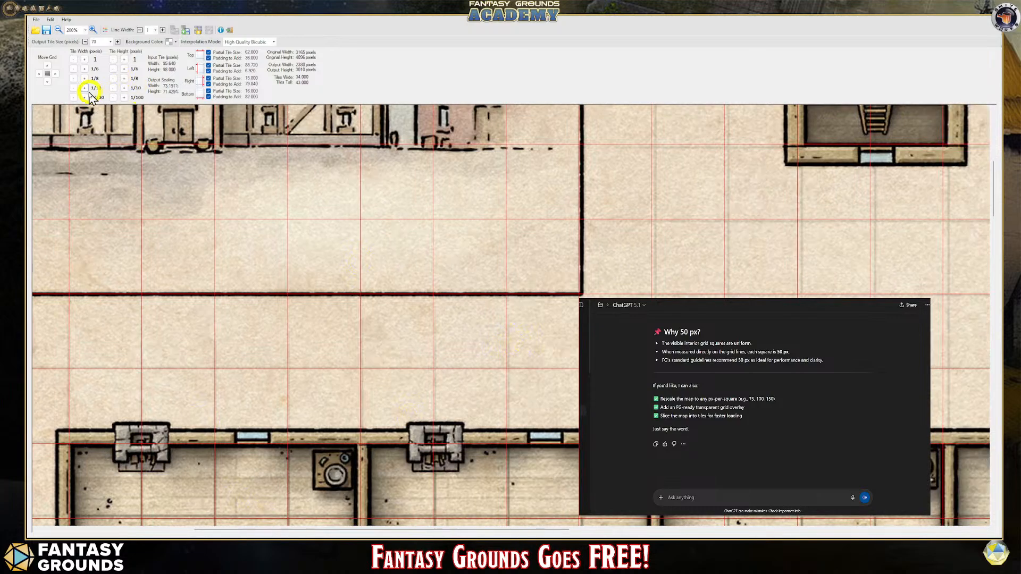
left_click(85, 88)
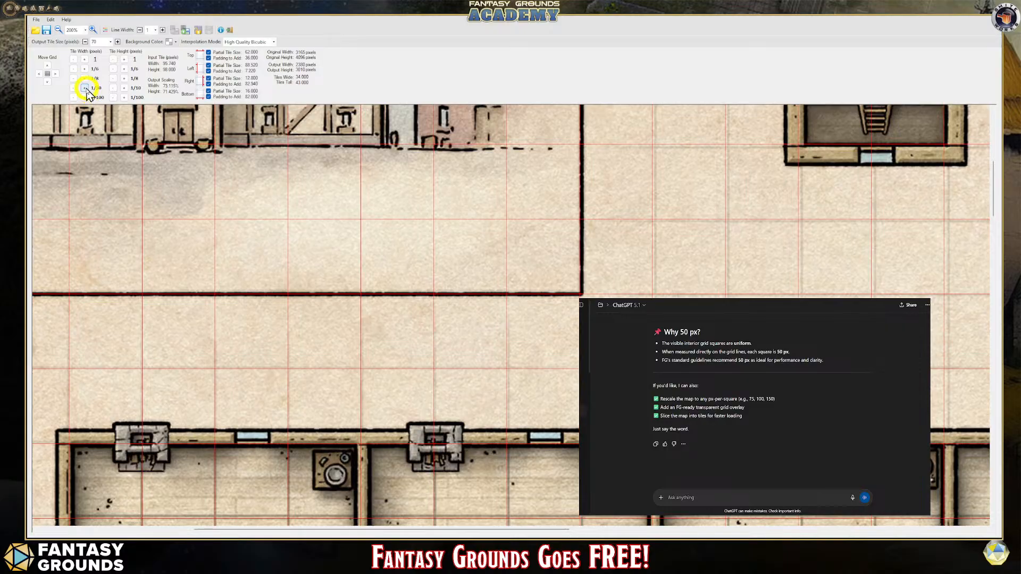
left_click(73, 88)
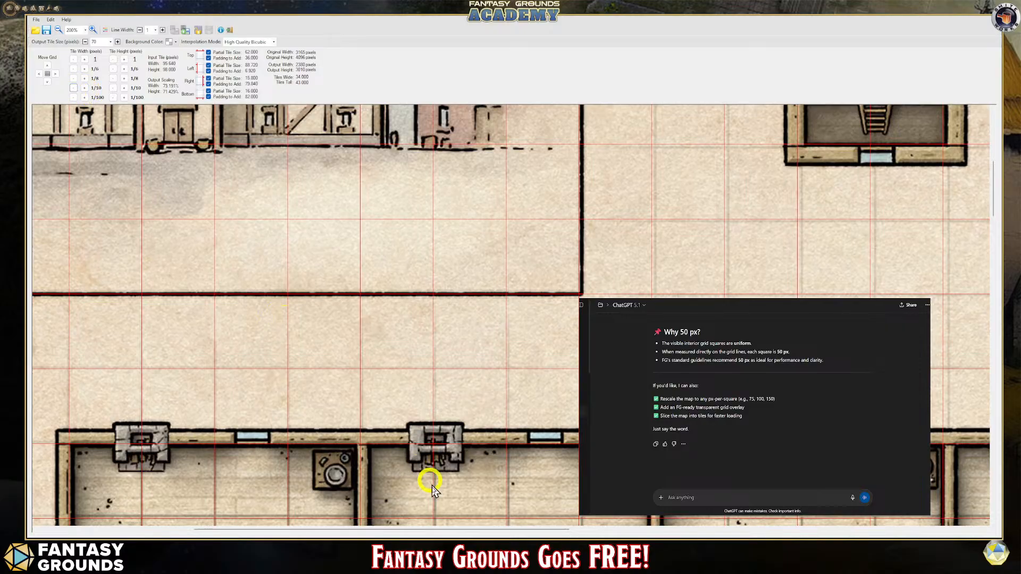
left_click_drag(415, 532, 454, 532)
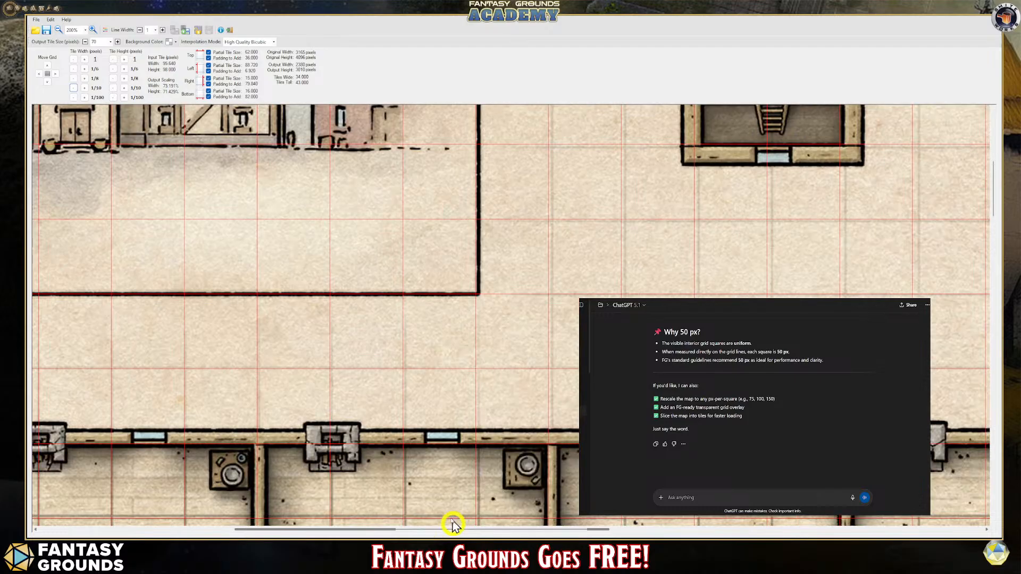
left_click(86, 88)
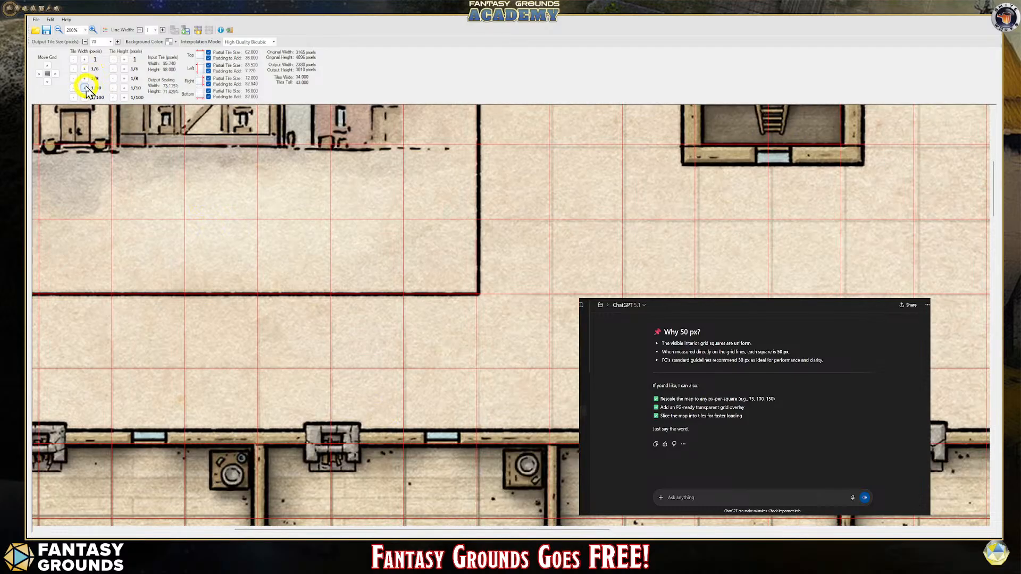
left_click(85, 88)
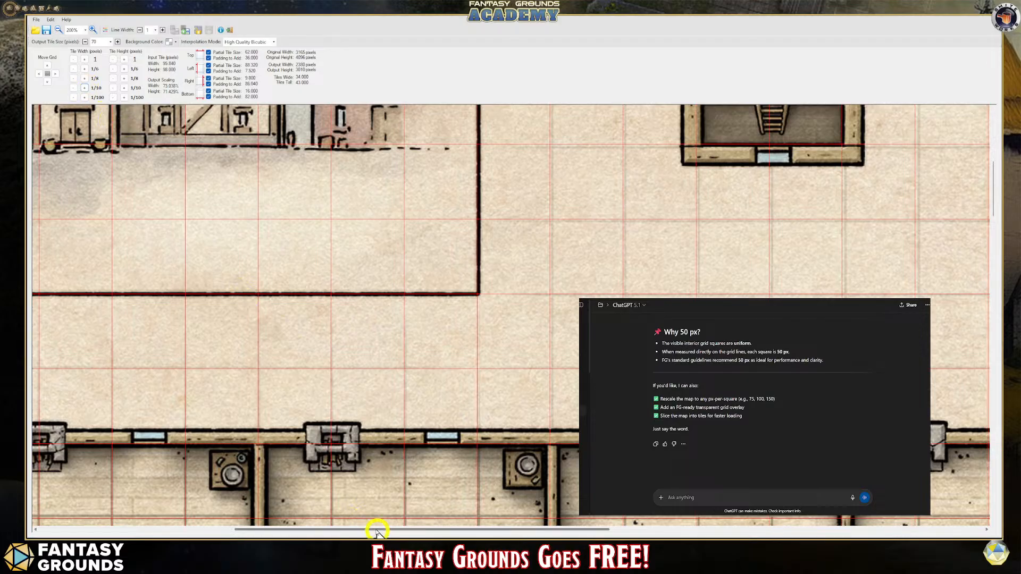
left_click_drag(416, 532, 457, 530)
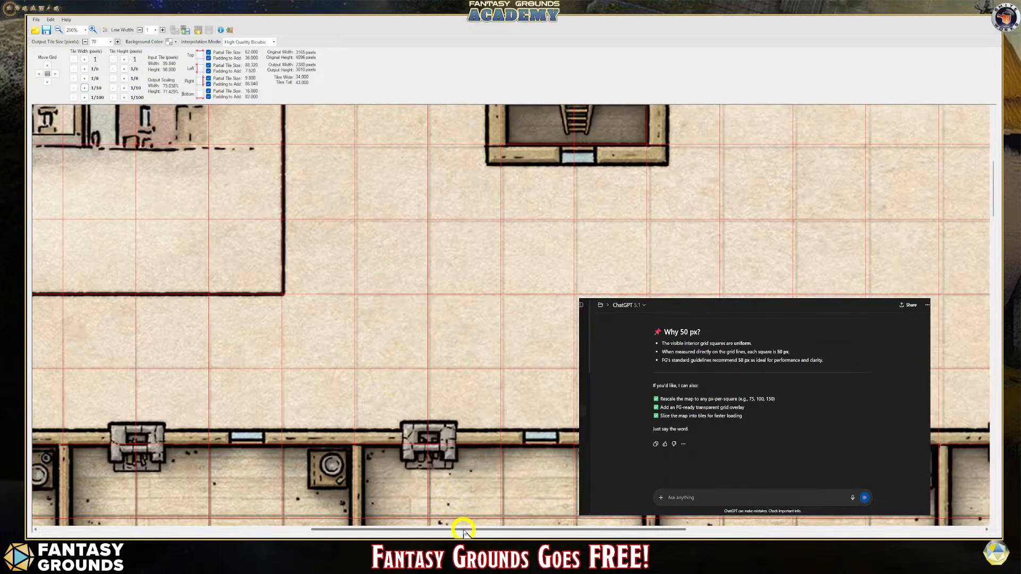
Step: Raise the tile width to 96.14 pixels in 1/10 increments, checking the grid below the small staircase room
left_click_drag(464, 531, 476, 530)
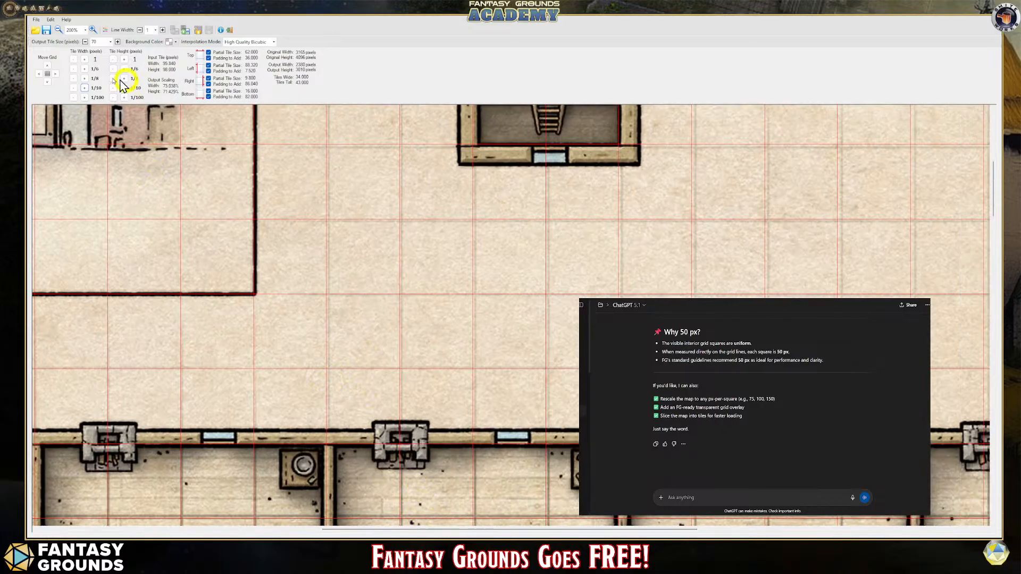
left_click(85, 88)
left_click(85, 88)
left_click(85, 88)
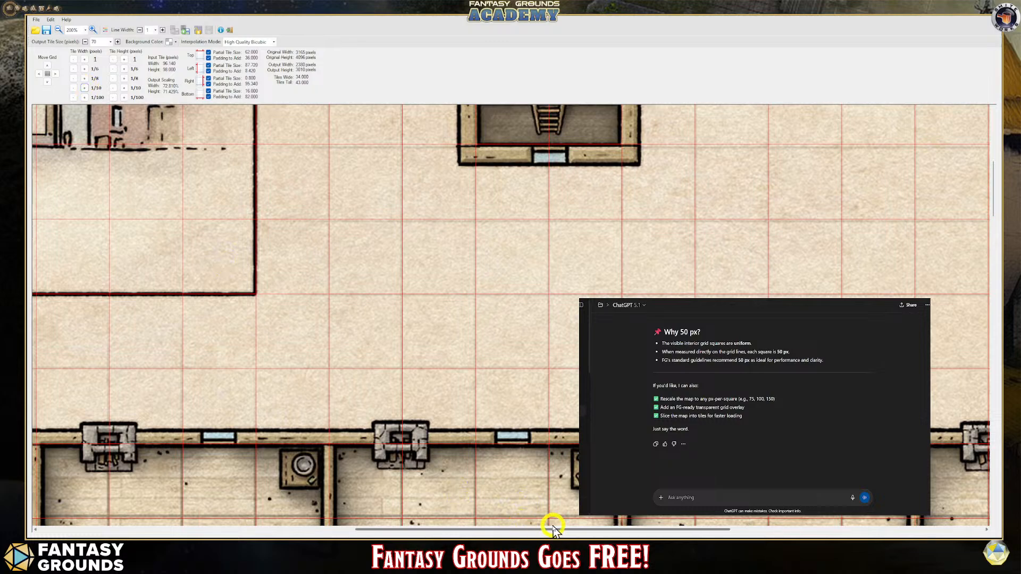
Step: Try a tile width of 96.24 pixels on the open ground between the two small buildings, then settle on 96.16
scroll(553, 528, "right", 2)
scroll(553, 528, "left", 1)
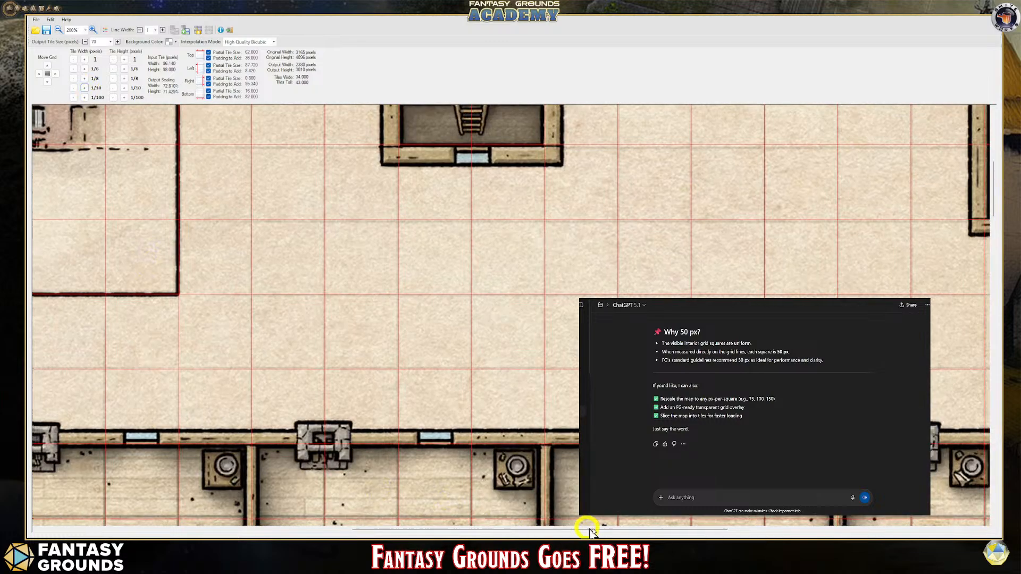
left_click_drag(590, 528, 649, 528)
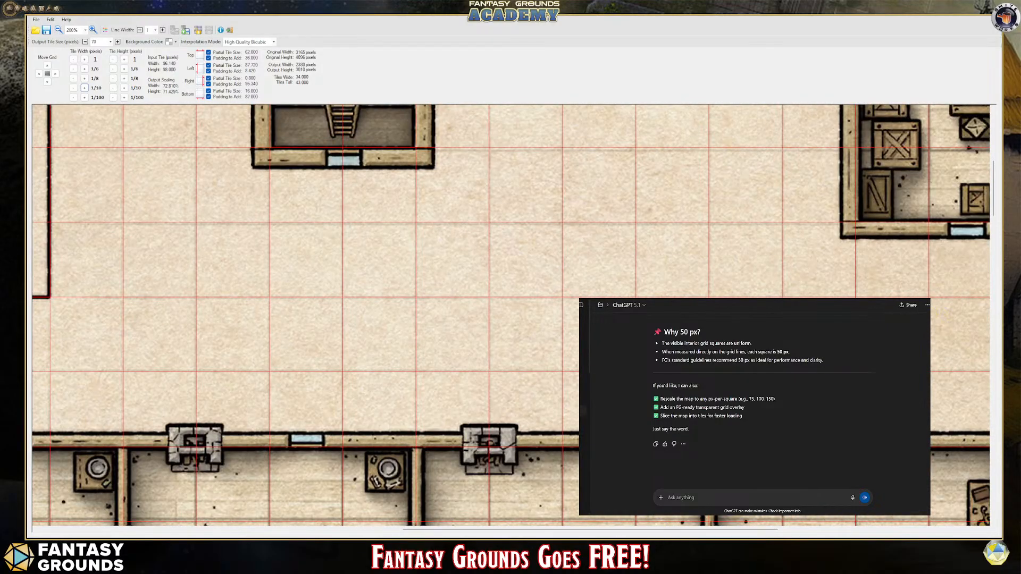
left_click(85, 87)
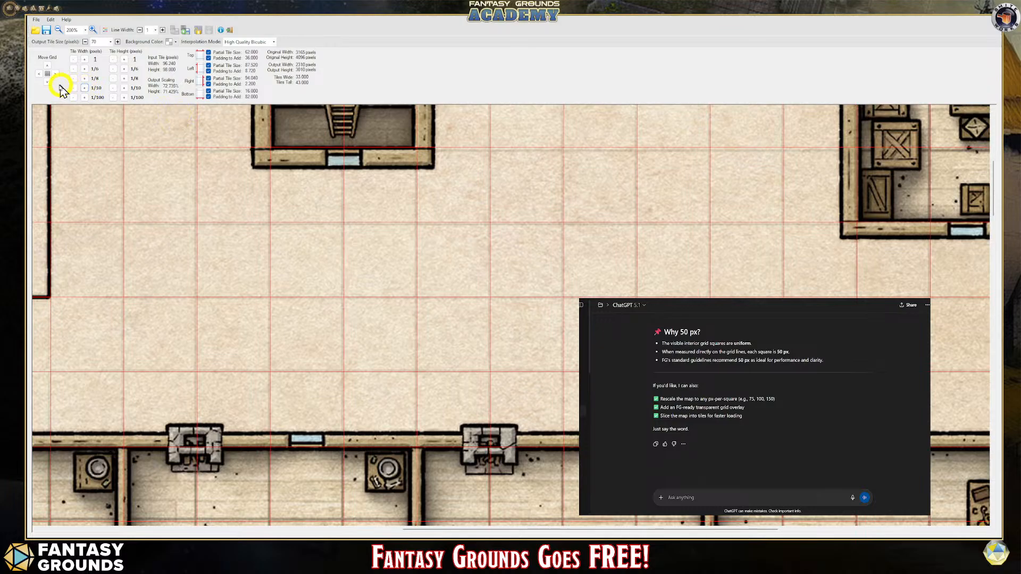
left_click(73, 88)
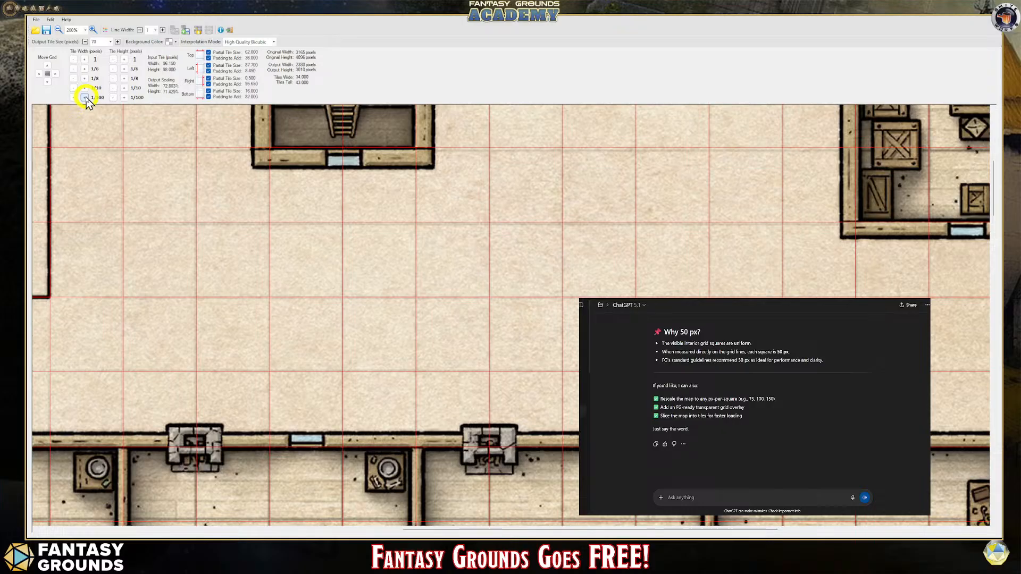
left_click(85, 97)
Step: Raise the tile width to 96.18 pixels in 1/100 increments, comparing the grid with the printed squares around the crate storage room
left_click_drag(742, 530, 875, 529)
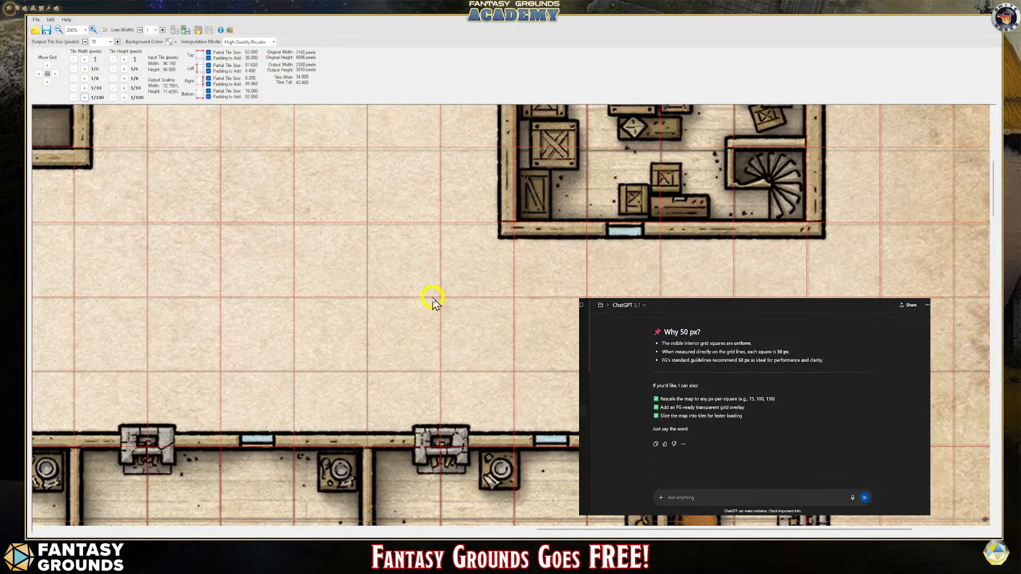
left_click(84, 98)
left_click(85, 97)
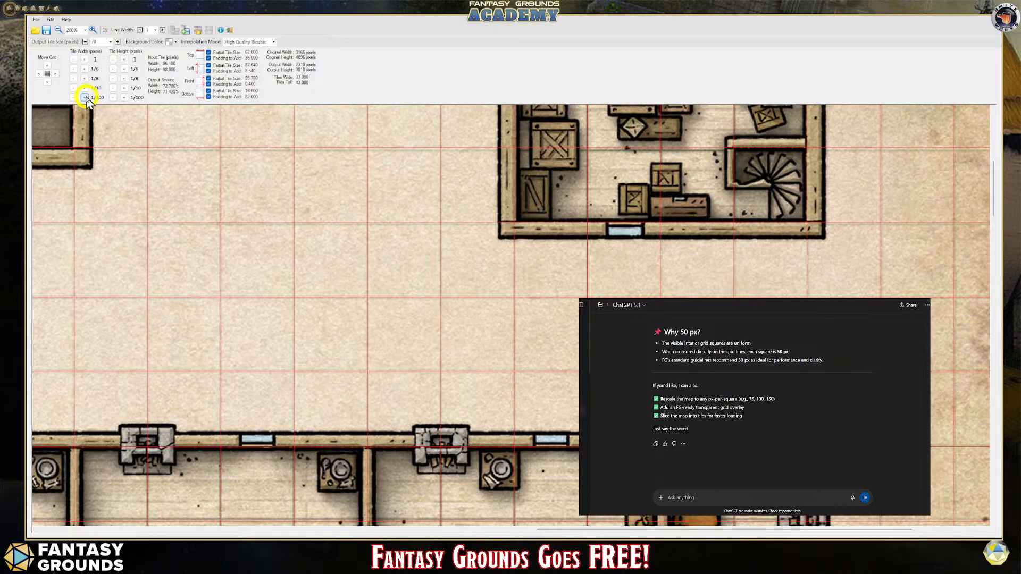
left_click_drag(625, 529, 697, 529)
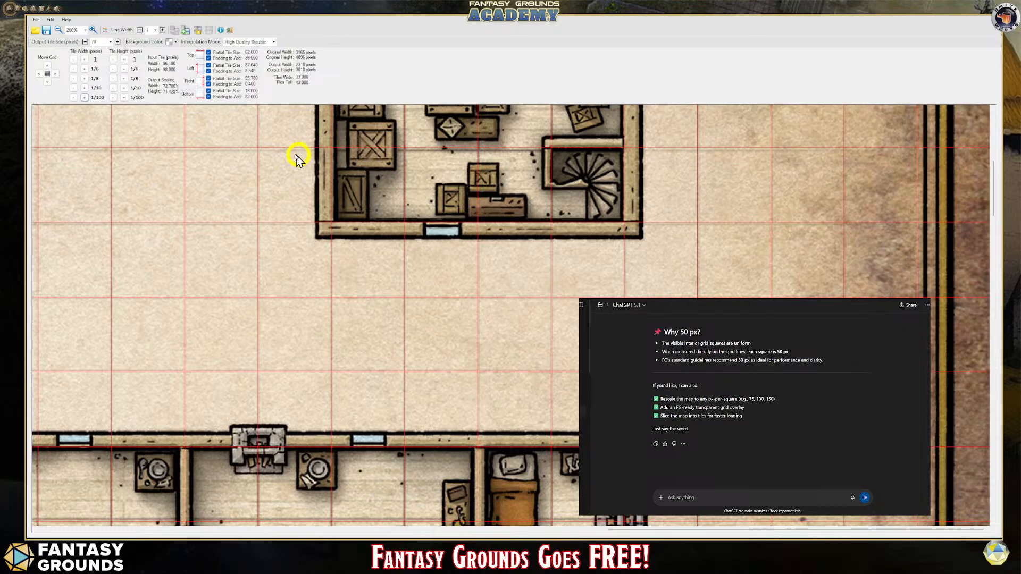
Step: Test a 1/10-pixel increase beside the crate storage room, then fine-tune the tile width to 96.19 pixels
left_click(85, 88)
left_click(74, 88)
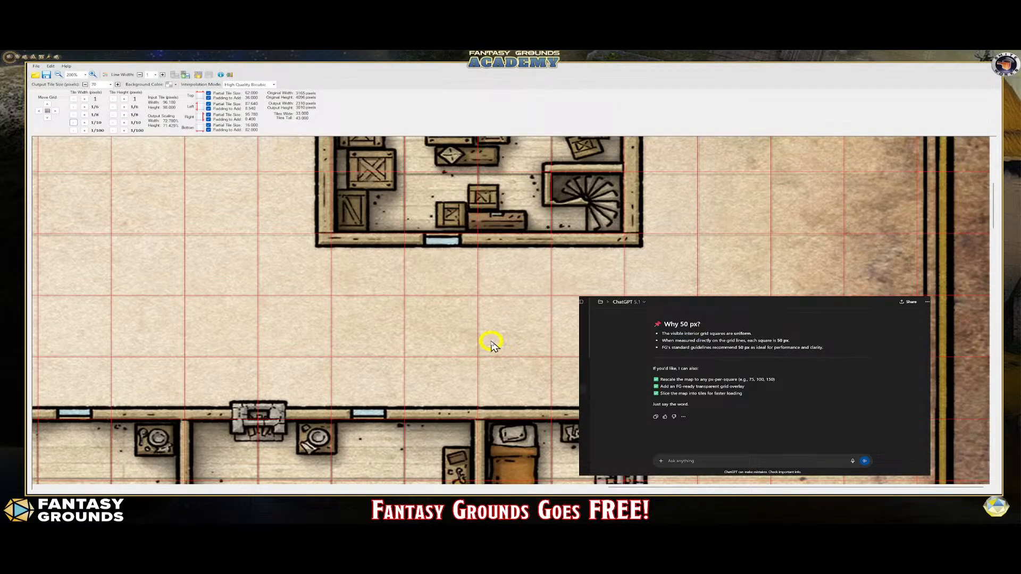
left_click(85, 123)
left_click(74, 123)
left_click(85, 131)
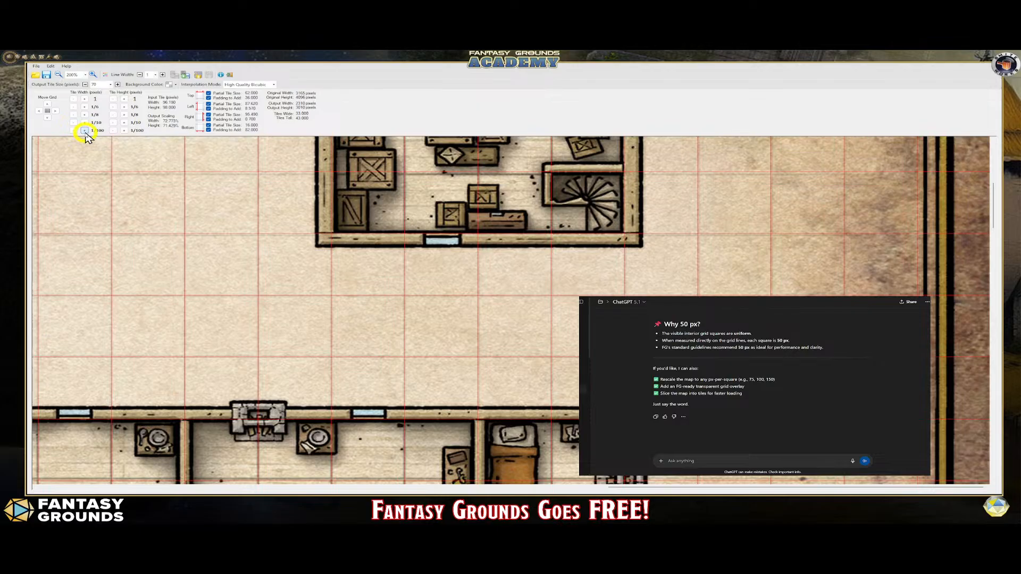
Step: Examine the grid's alignment across the whole Rat's Run map at several zoom levels, from the inn floors up to the illustration frame
scroll(410, 304, "down", 1)
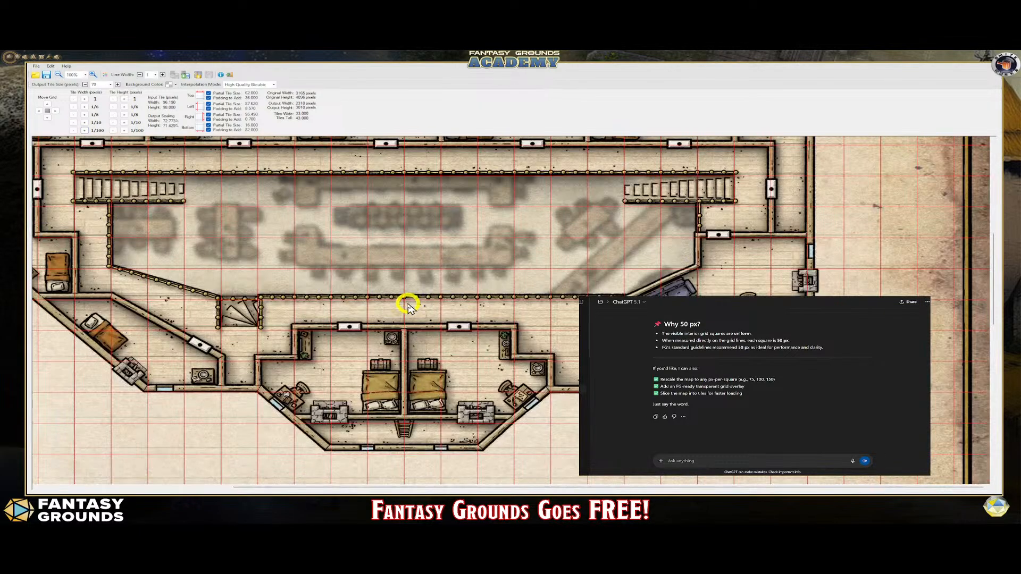
scroll(410, 309, "down", 2)
scroll(207, 269, "up", 2)
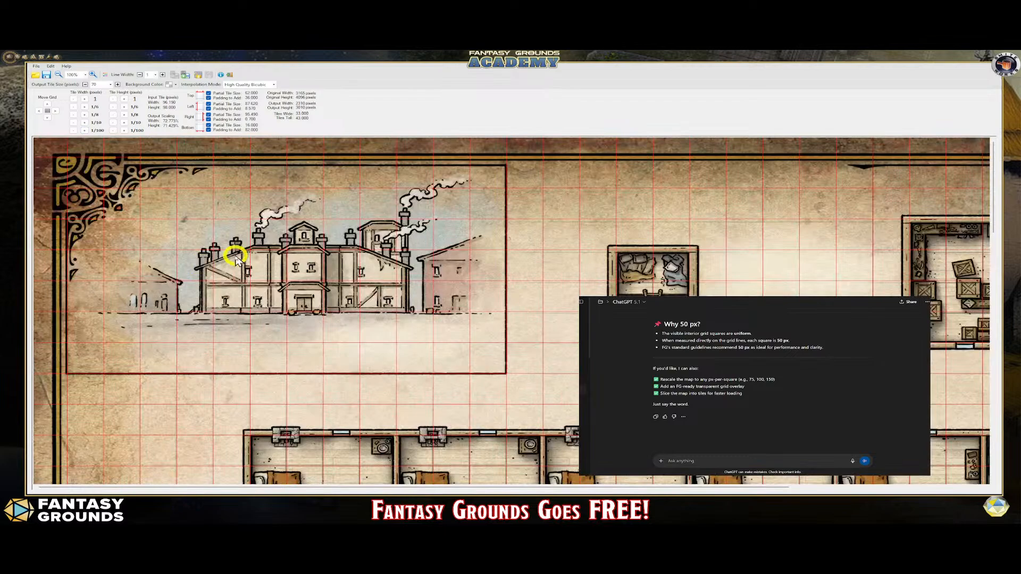
scroll(243, 272, "down", 1)
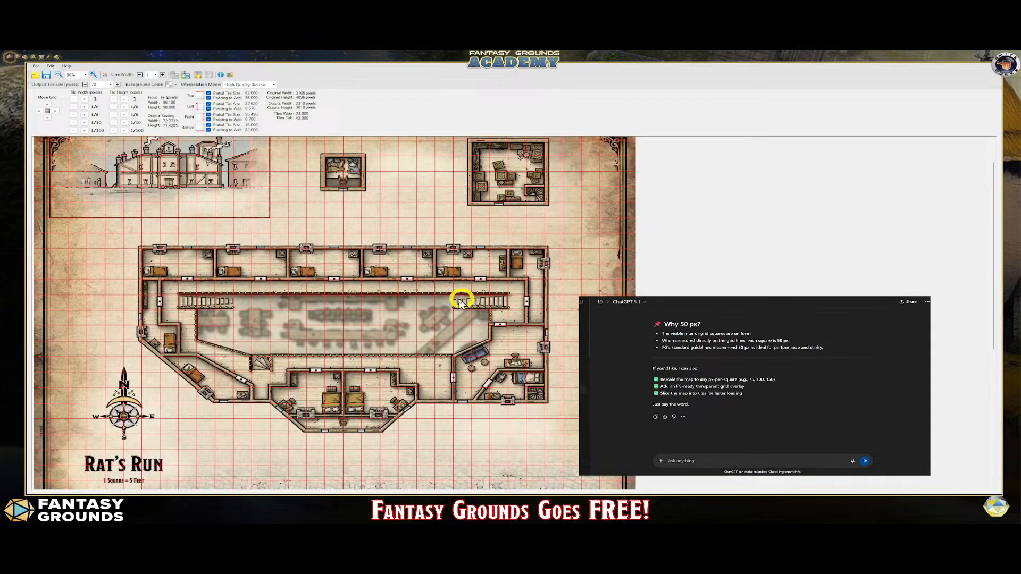
scroll(638, 292, "up", 2)
scroll(640, 292, "down", 2)
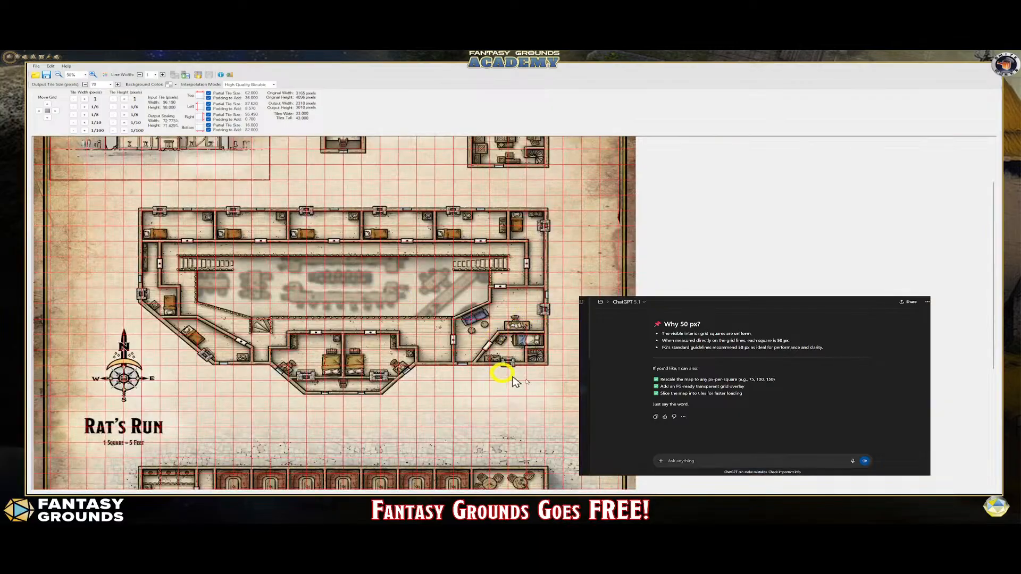
scroll(505, 376, "up", 2)
scroll(501, 378, "down", 2)
scroll(570, 349, "up", 2)
scroll(627, 255, "down", 2)
scroll(629, 187, "up", 3)
scroll(709, 195, "down", 1)
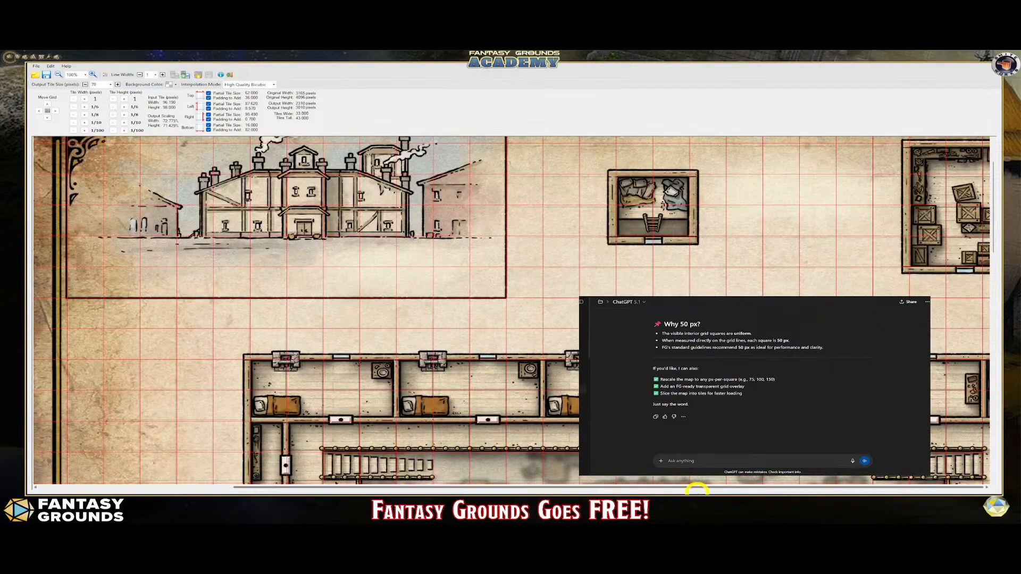
left_click_drag(478, 486, 775, 486)
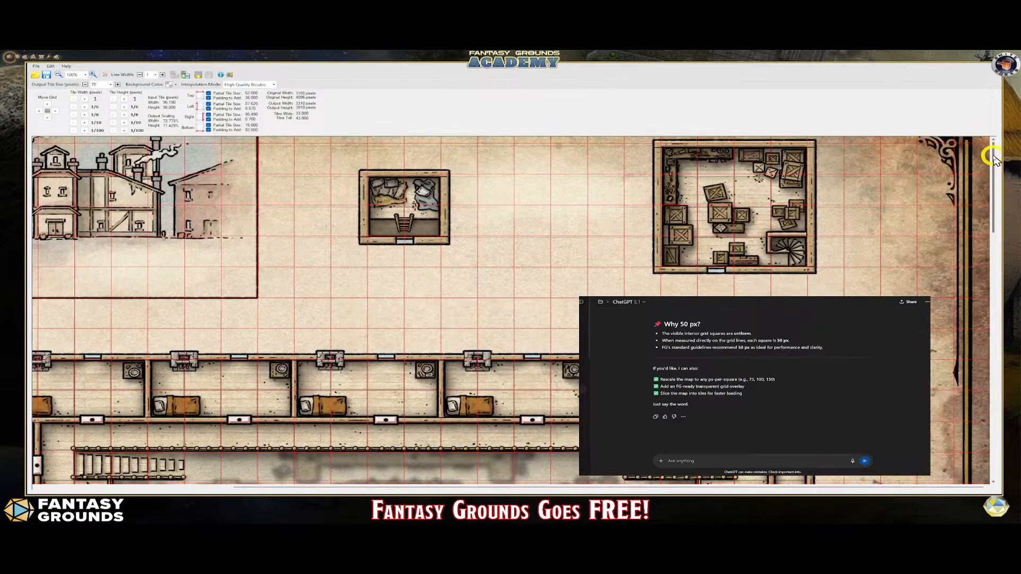
left_click(992, 152)
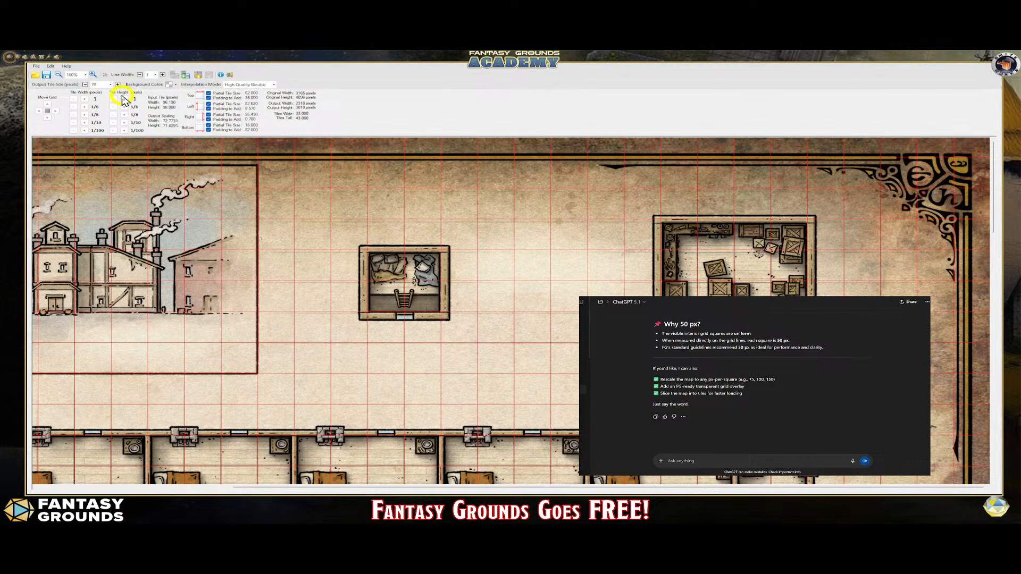
scroll(969, 213, "up", 1)
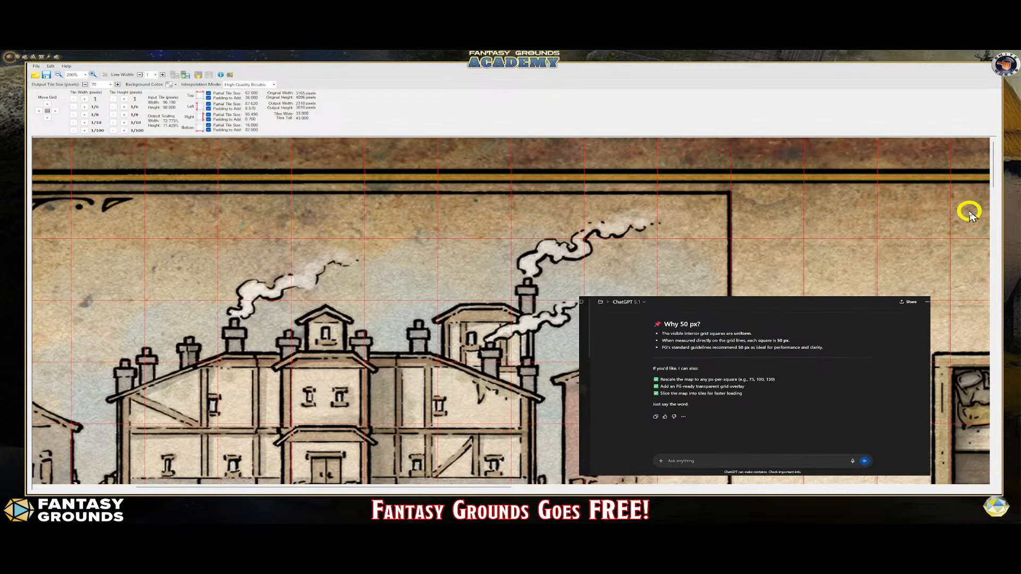
scroll(969, 212, "up", 1)
scroll(892, 228, "down", 1)
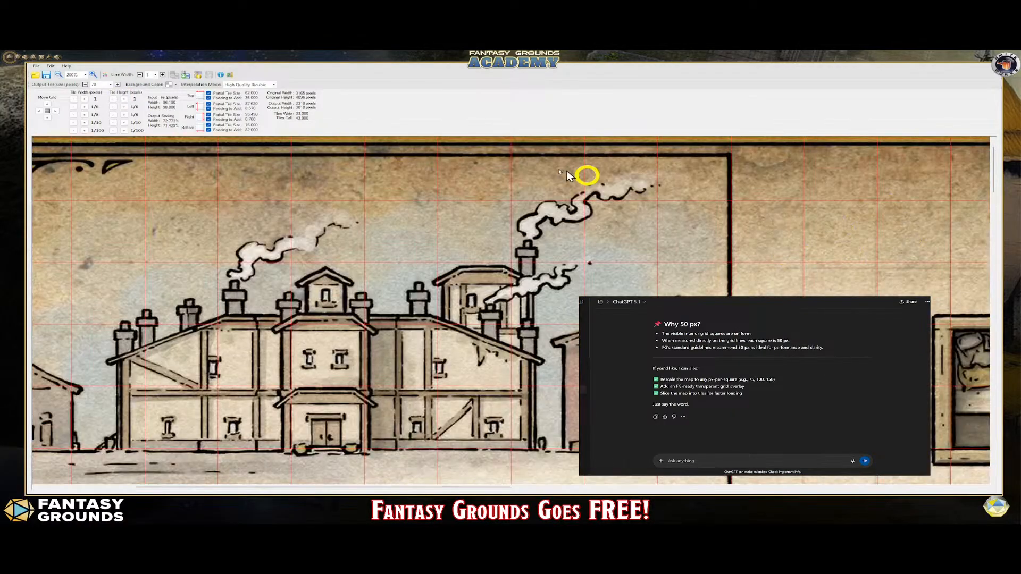
left_click(75, 124)
left_click(75, 124)
left_click(84, 122)
left_click(84, 122)
Step: Adjust the tile height in 1/10 increments to 96.5 pixels, watching the horizontal grid lines over the inn illustration
left_click(124, 122)
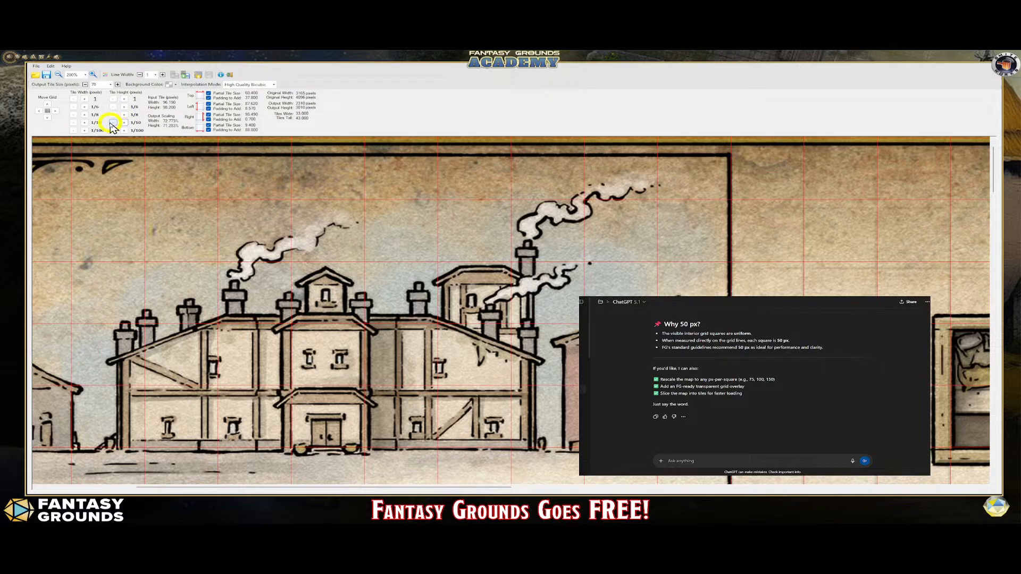
left_click(113, 123)
left_click(113, 123)
left_click(113, 123)
left_click(113, 123)
left_click(113, 122)
left_click(114, 123)
left_click(114, 123)
left_click(113, 123)
left_click(113, 122)
left_click(113, 122)
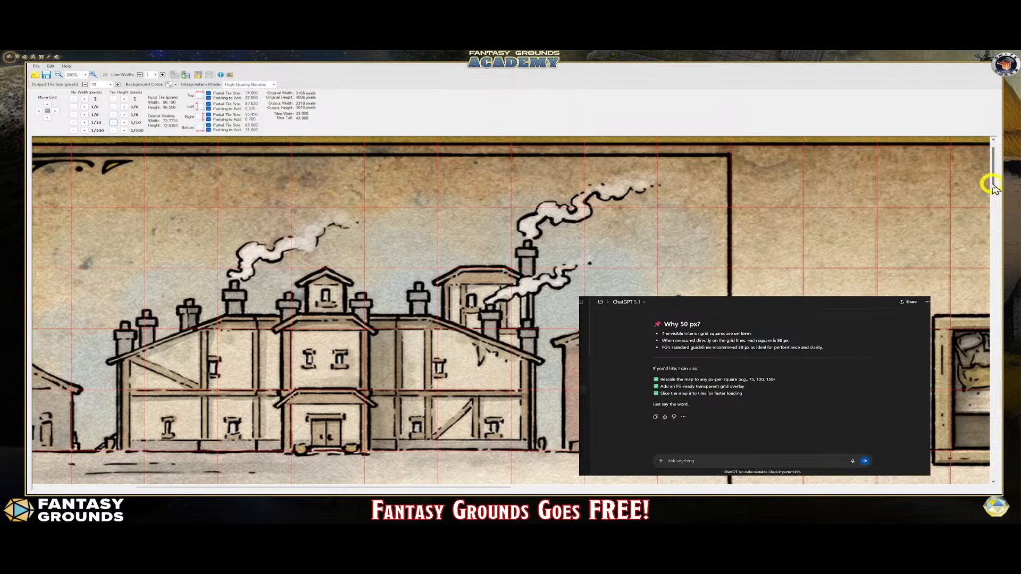
Step: Compare the horizontal grid lines with the printed squares down the map and lower the tile height to 96.48 pixels
left_click_drag(993, 186, 993, 210)
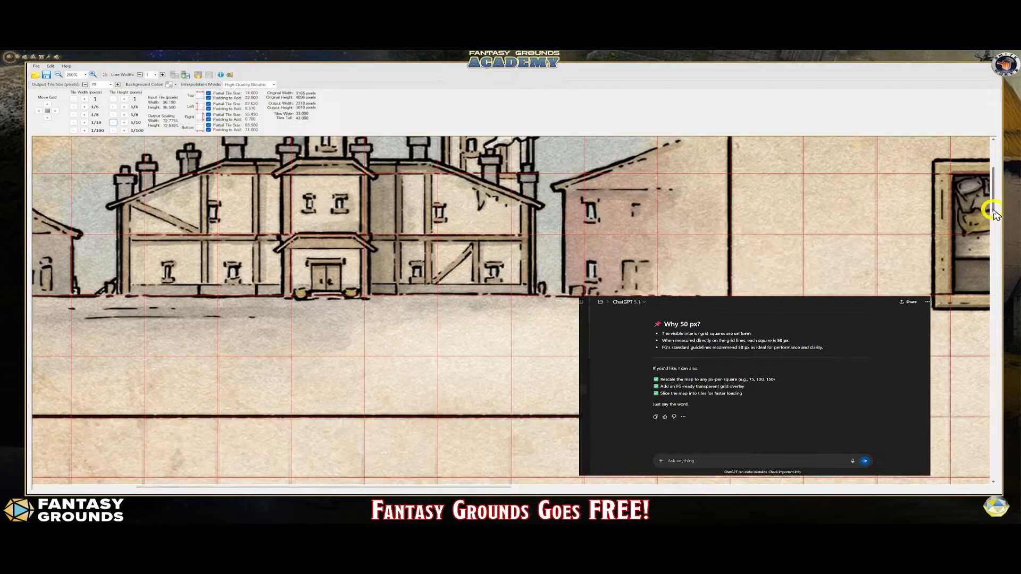
scroll(931, 353, "down", 1)
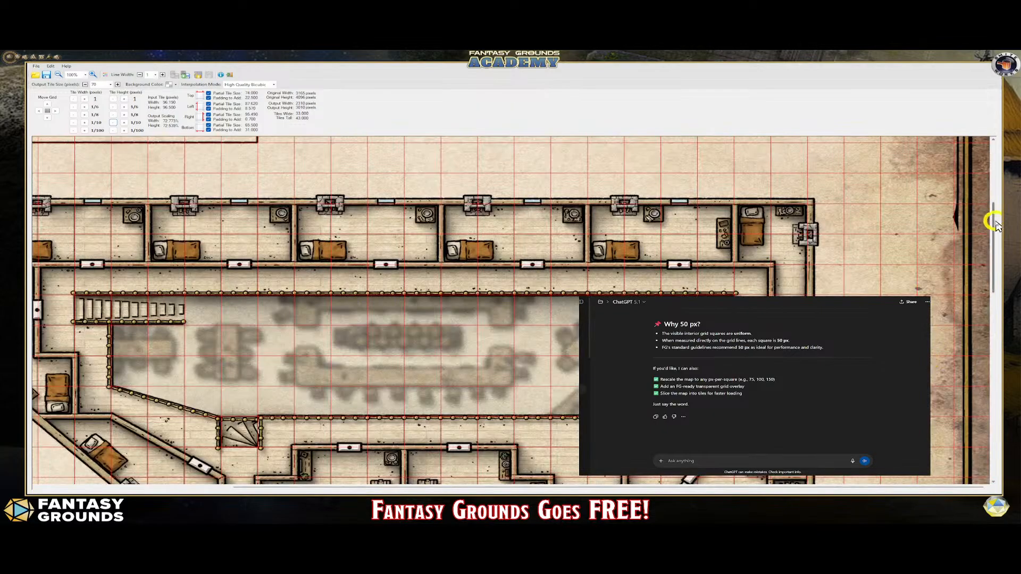
left_click_drag(994, 225, 994, 314)
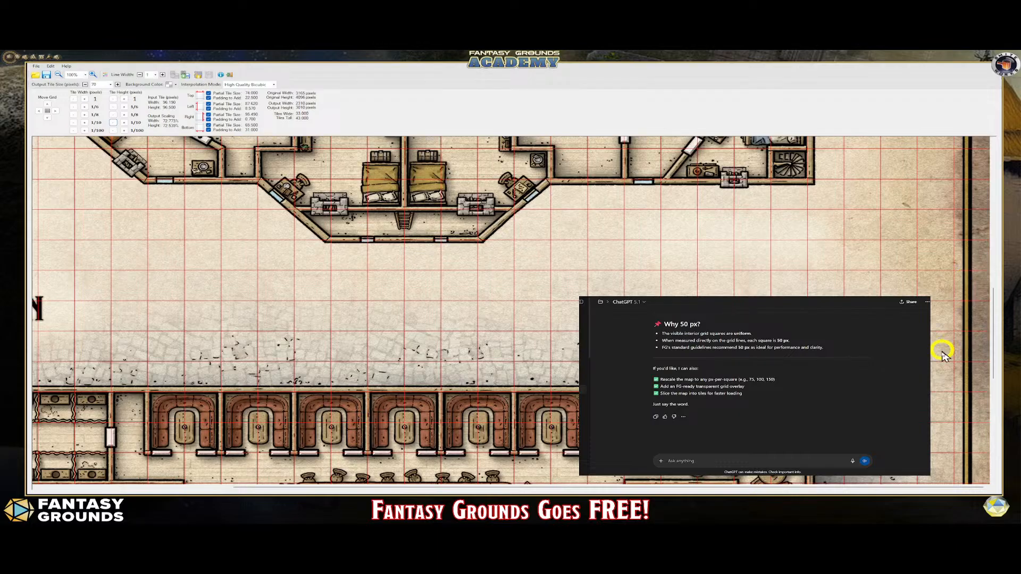
scroll(940, 348, "up", 1)
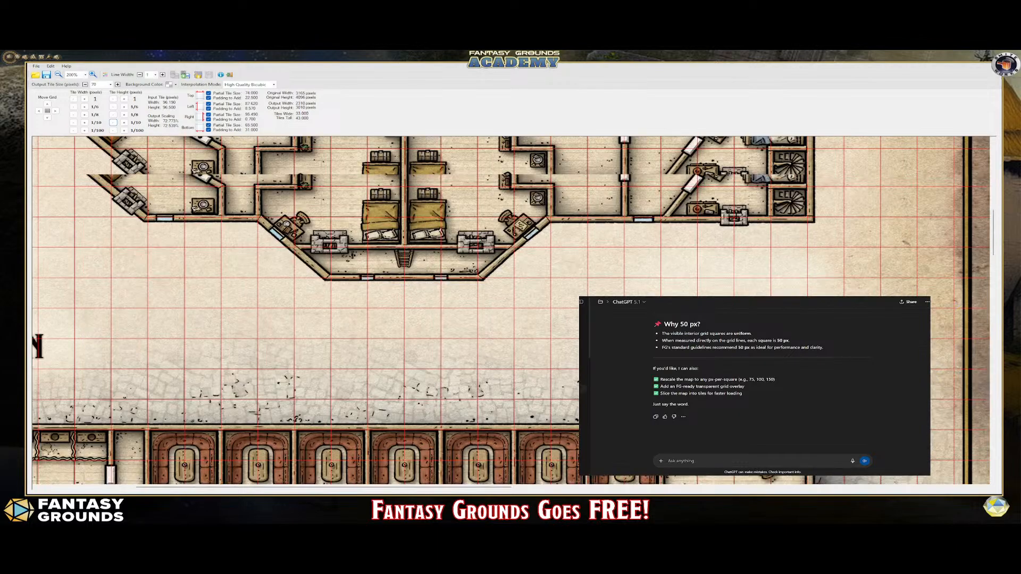
left_click_drag(501, 485, 900, 483)
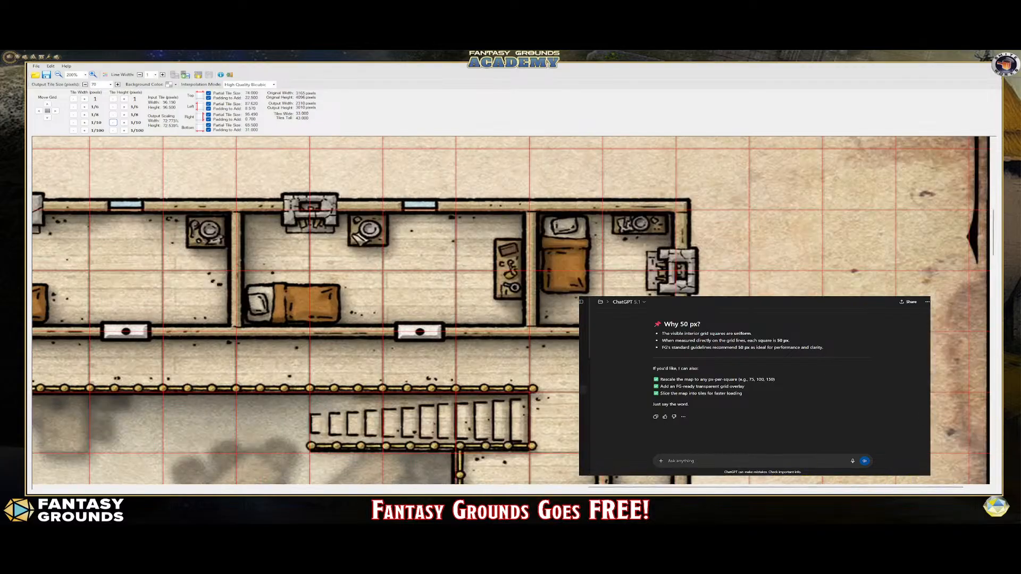
left_click_drag(989, 243, 994, 325)
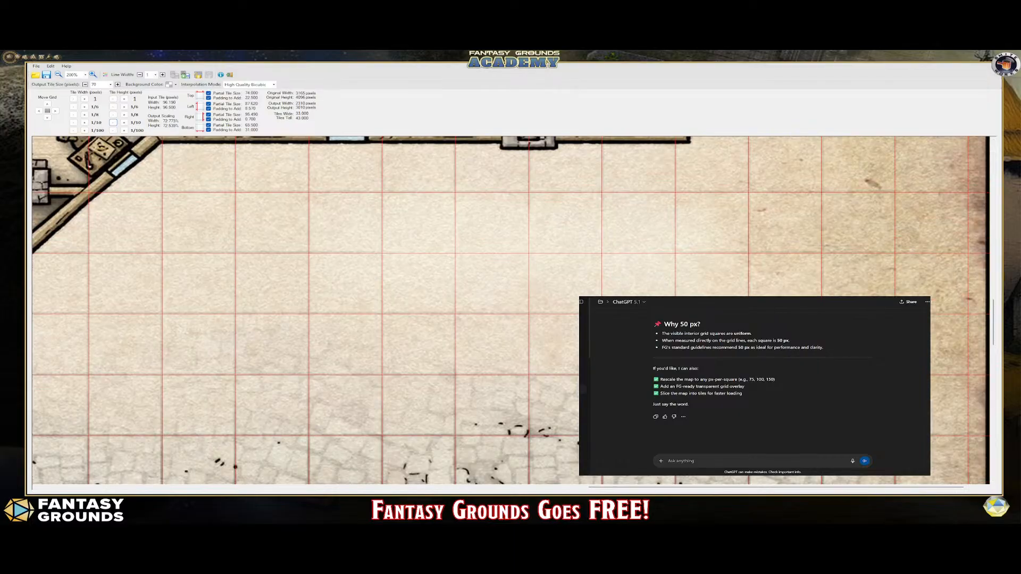
left_click(122, 126)
left_click(114, 131)
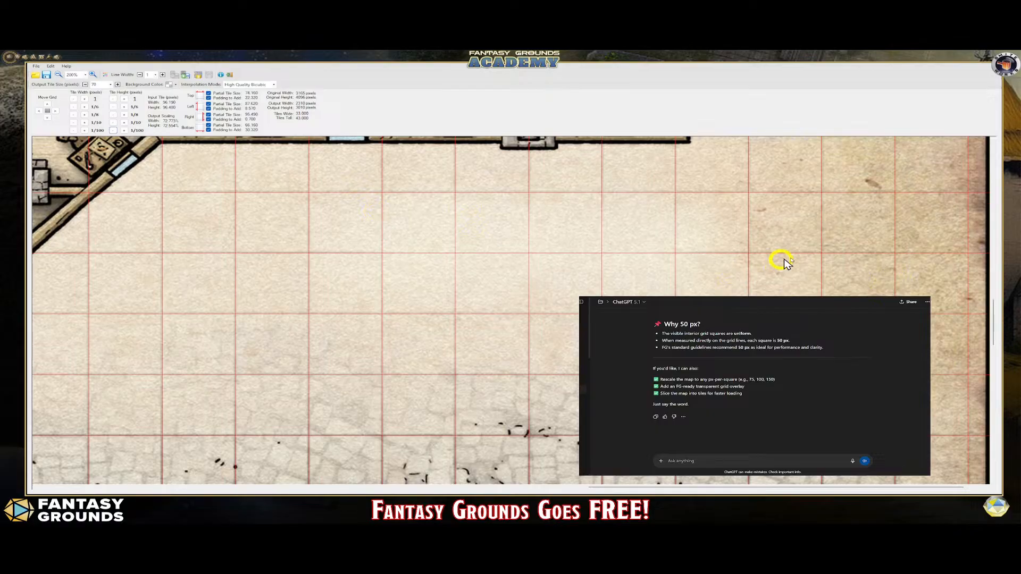
Step: Lower the tile height to 96.42 pixels in 1/100 increments, checking the horizontal lines around the booths, staircase and bar on the lower floor
scroll(994, 340, "down", 3)
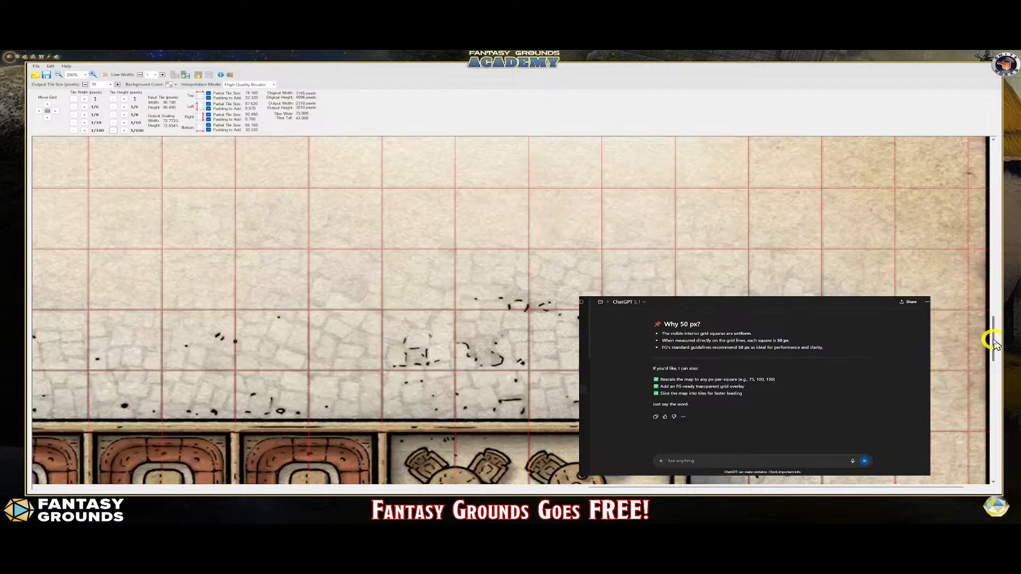
left_click_drag(994, 340, 994, 360)
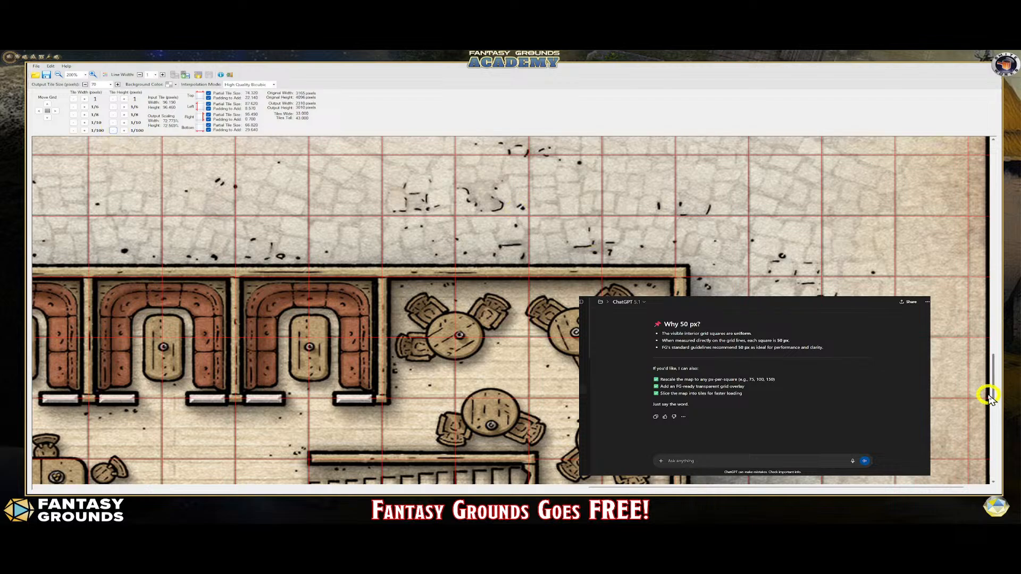
left_click_drag(991, 389, 989, 398)
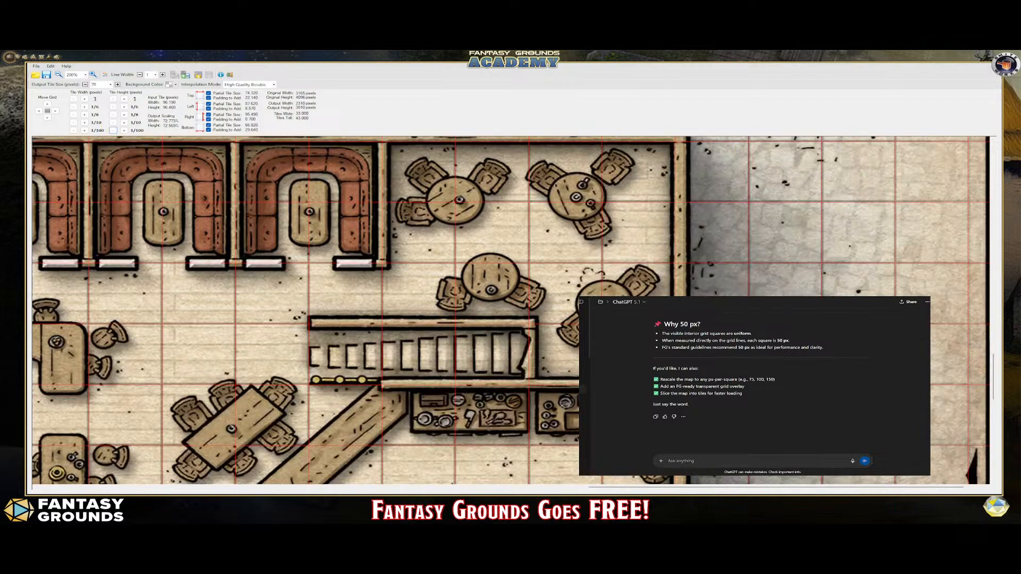
left_click(114, 131)
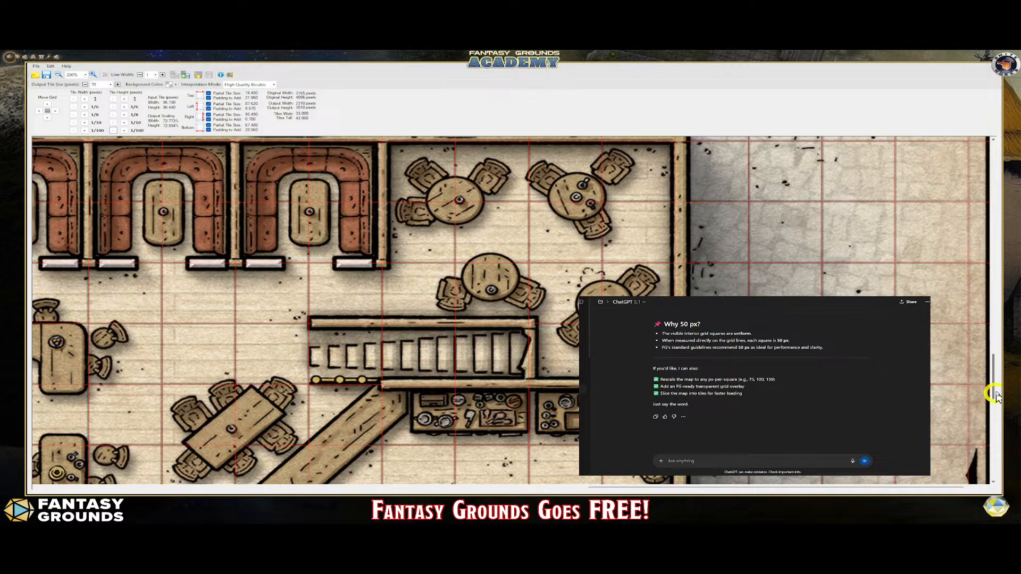
scroll(992, 388, "down", 3)
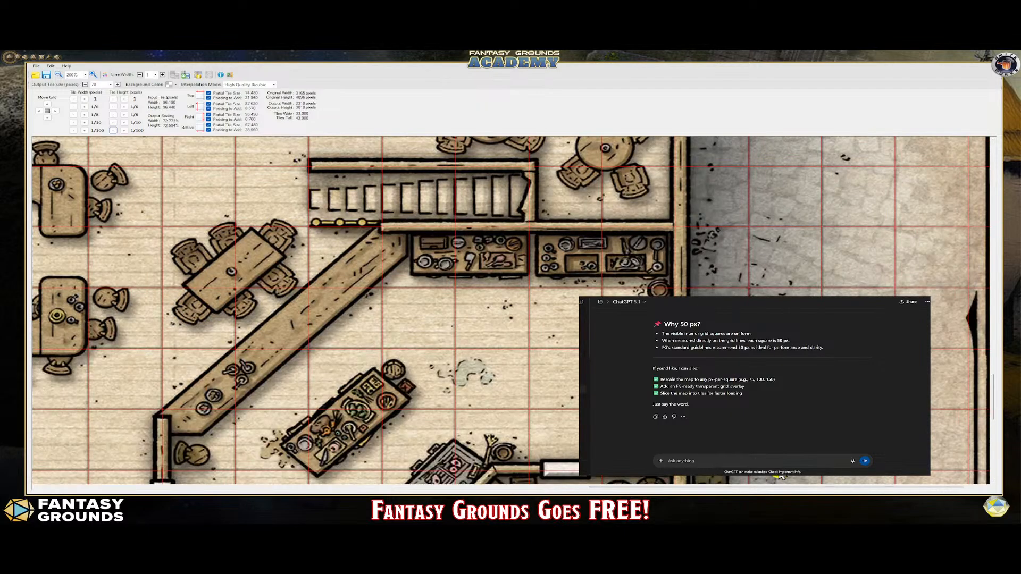
left_click(113, 131)
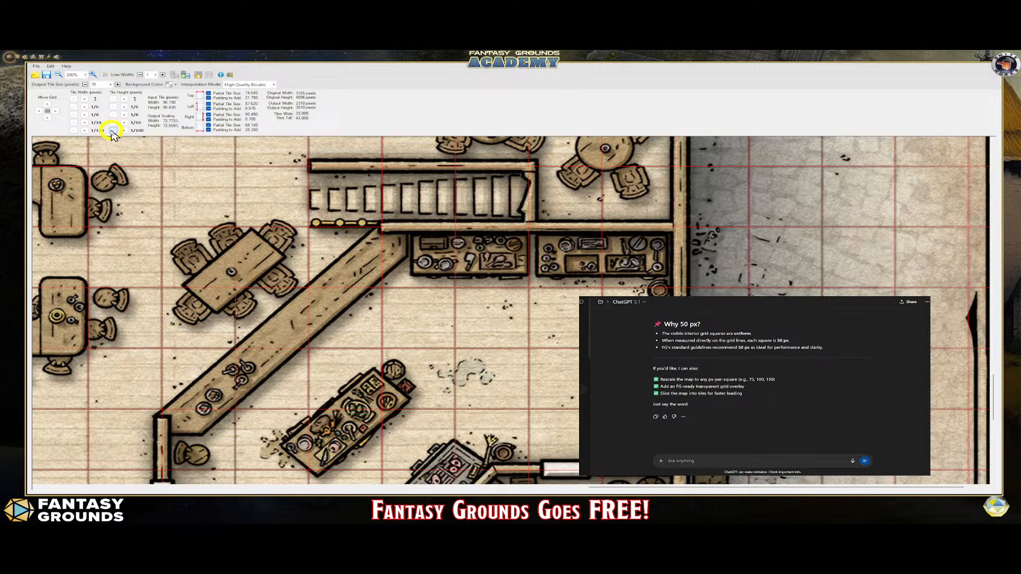
Step: Lower the tile height to 96.4 pixels and check the grid's alignment from the lower floor and border up to the inn illustration
left_click_drag(994, 336, 993, 449)
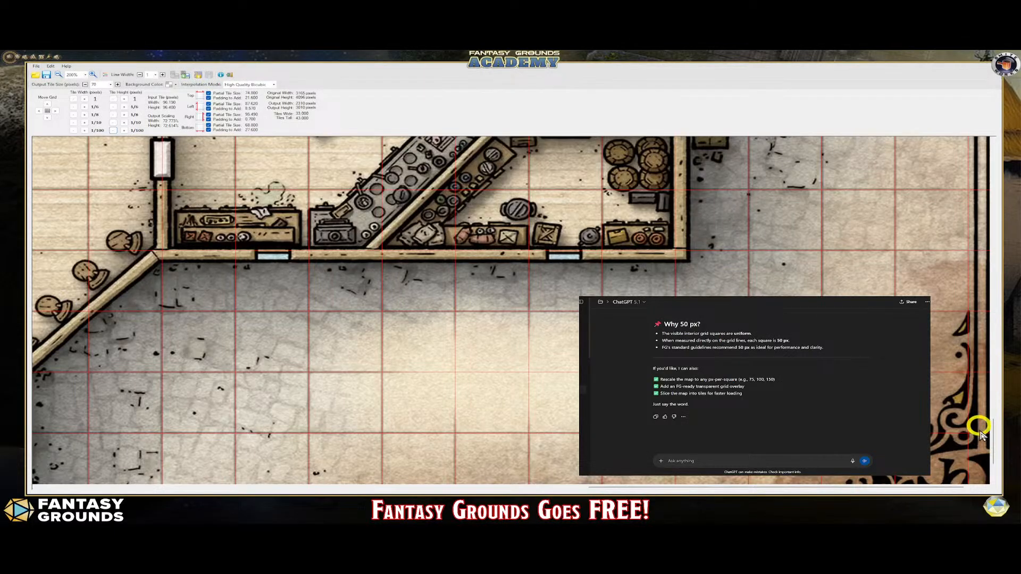
left_click_drag(997, 472, 997, 474)
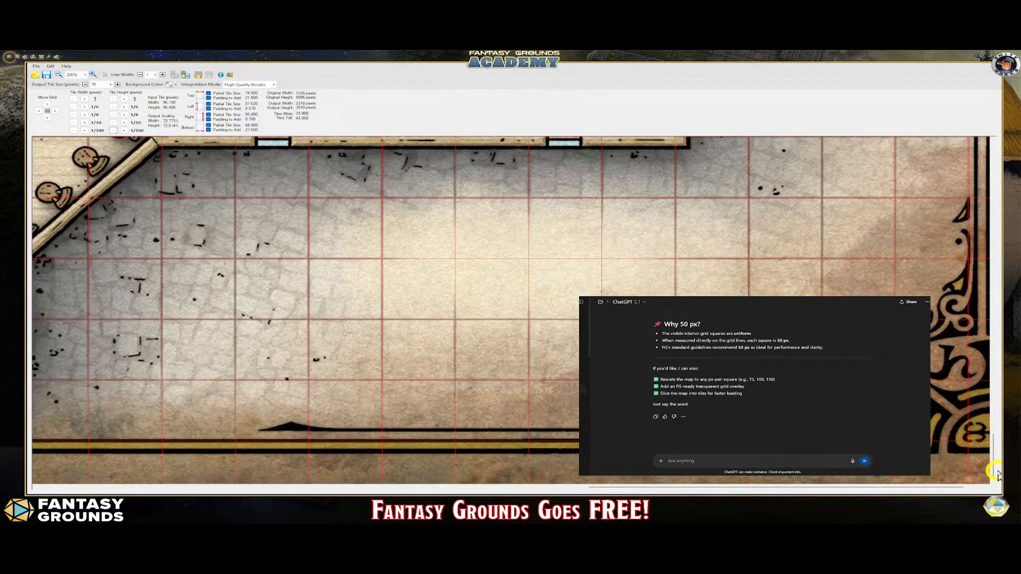
left_click(59, 75)
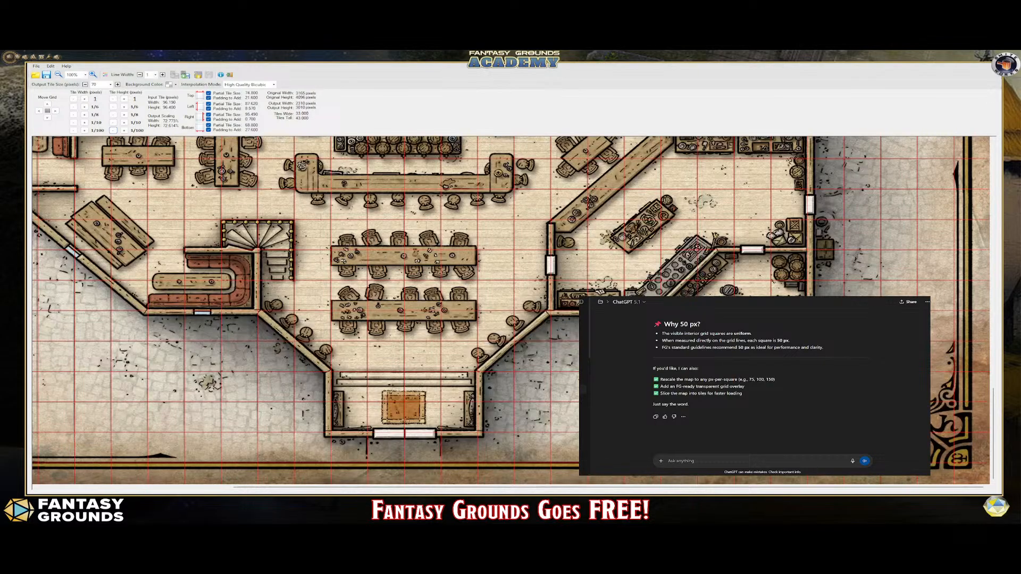
left_click(58, 75)
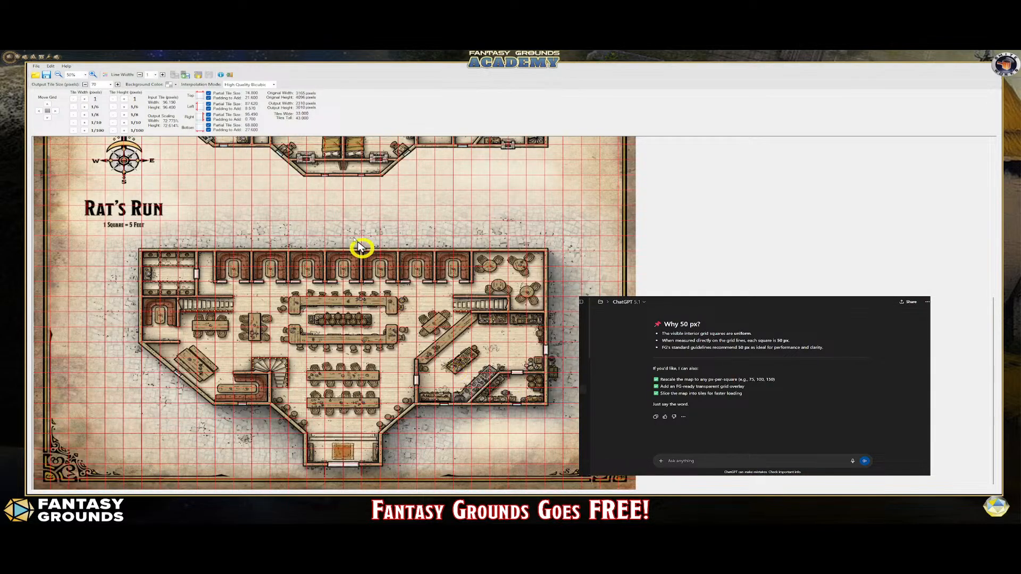
scroll(357, 213, "up", 1)
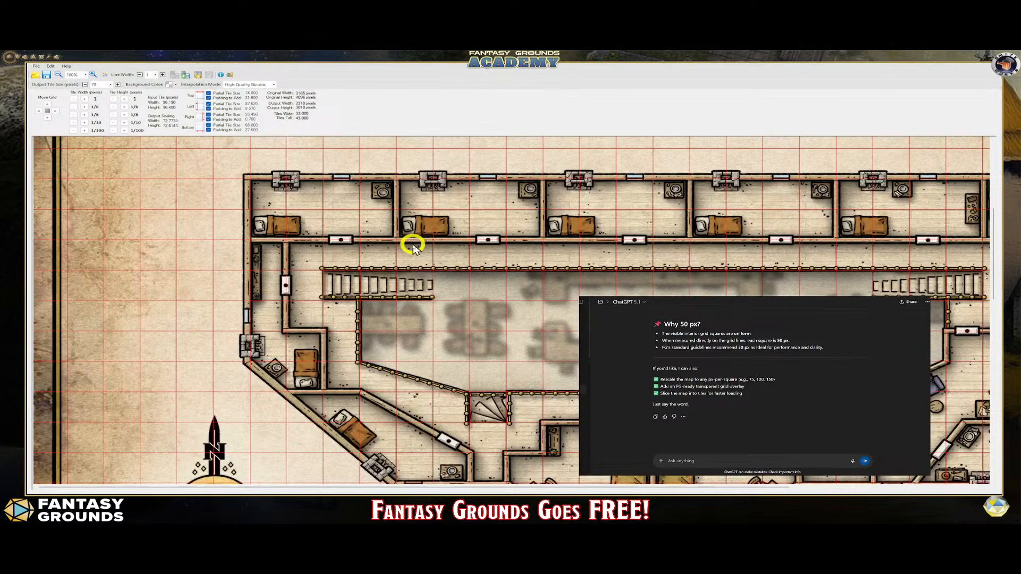
scroll(417, 257, "up", 1)
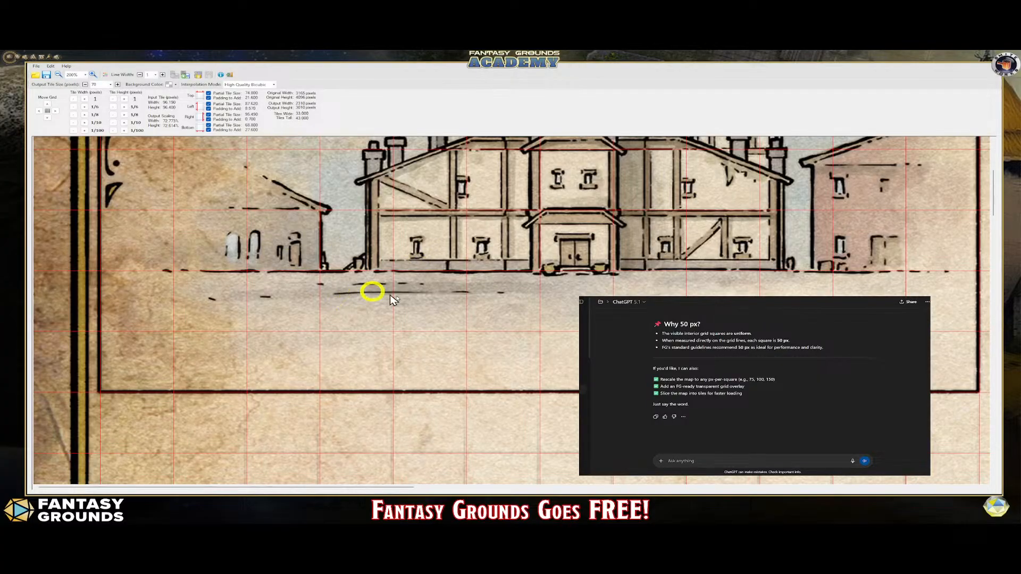
scroll(505, 339, "down", 2)
scroll(503, 339, "down", 1)
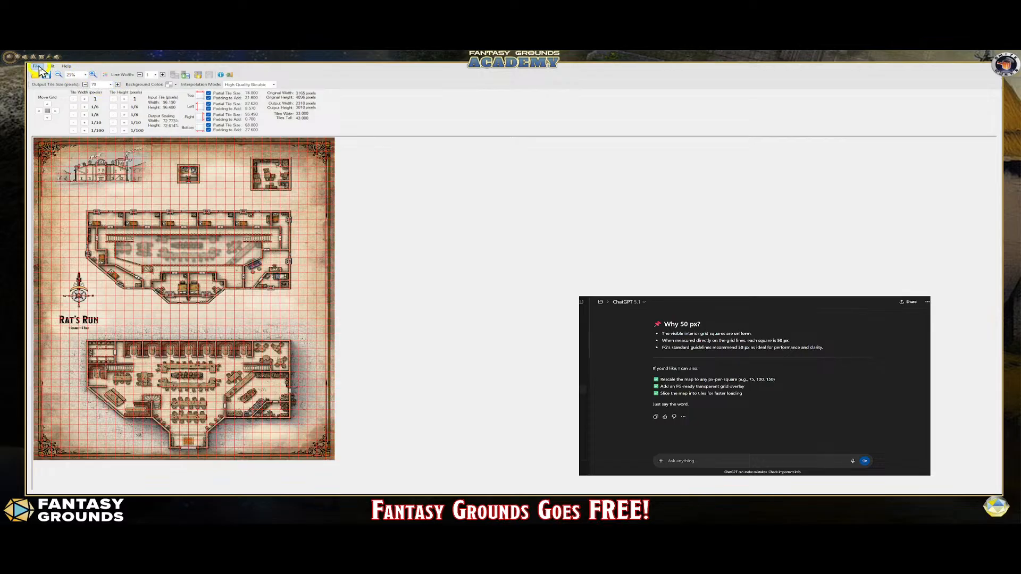
left_click(85, 75)
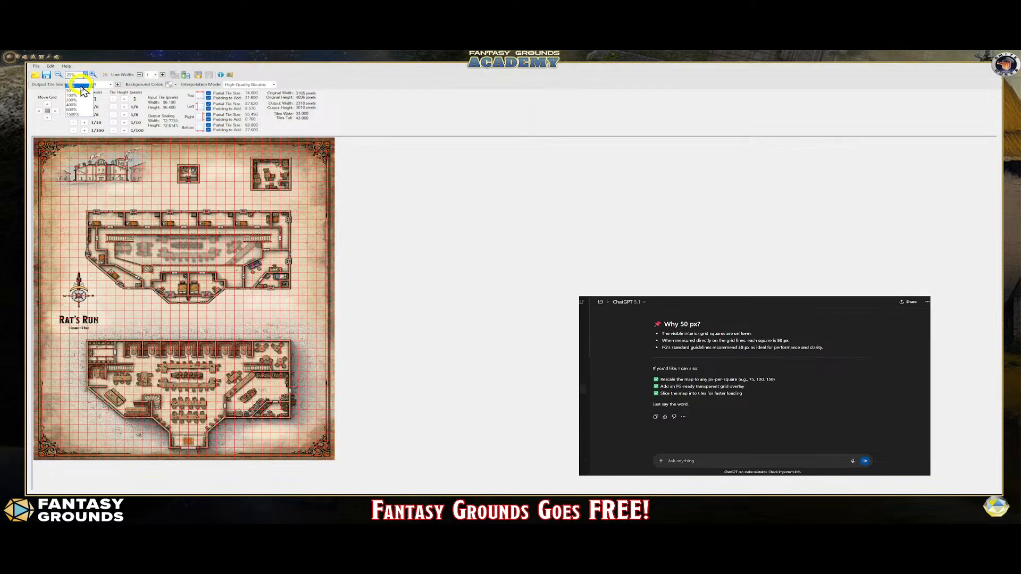
left_click(72, 91)
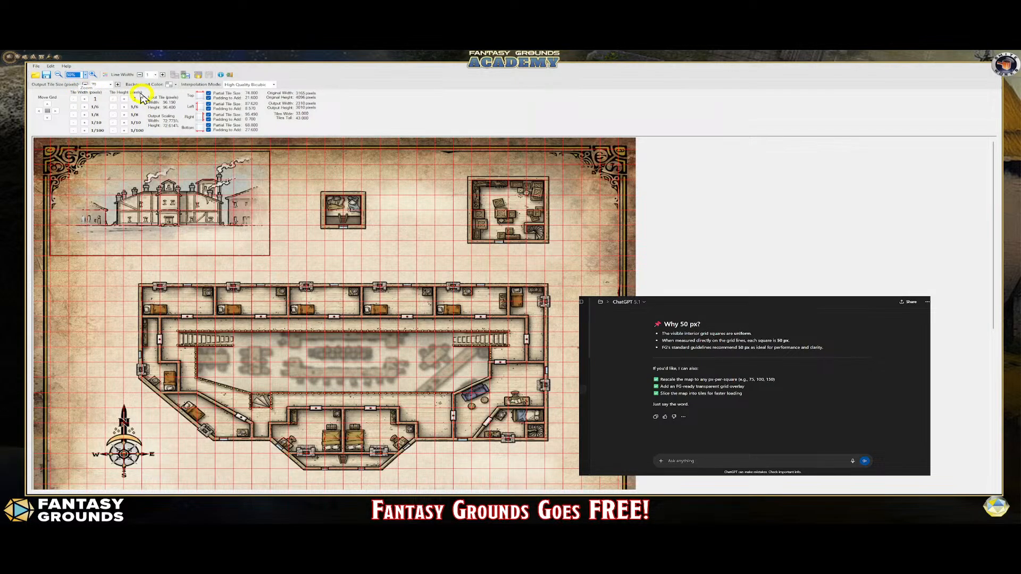
Step: Set the output tile size of the Rat's Run player map to 75 pixels
left_click(111, 84)
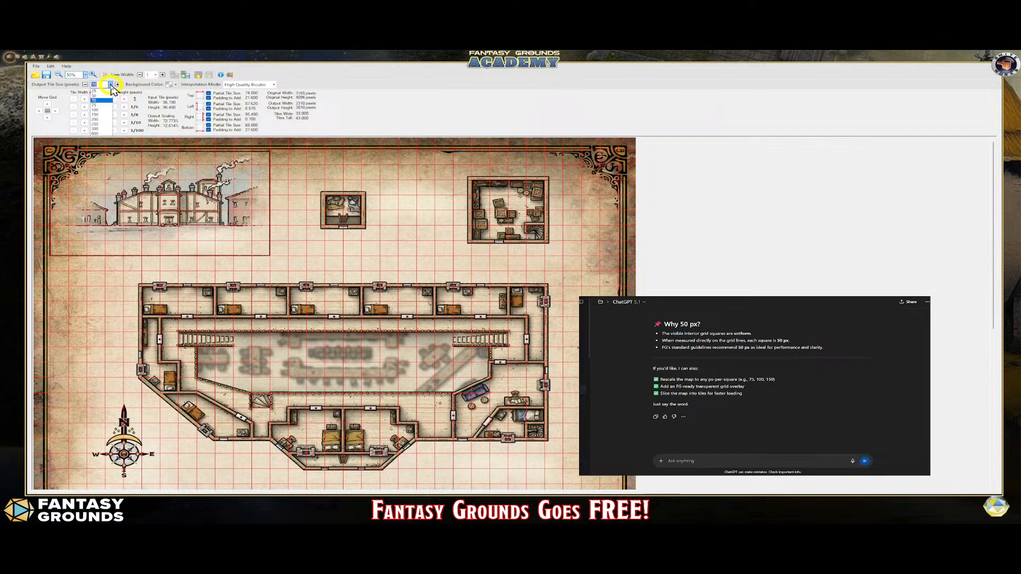
left_click(104, 110)
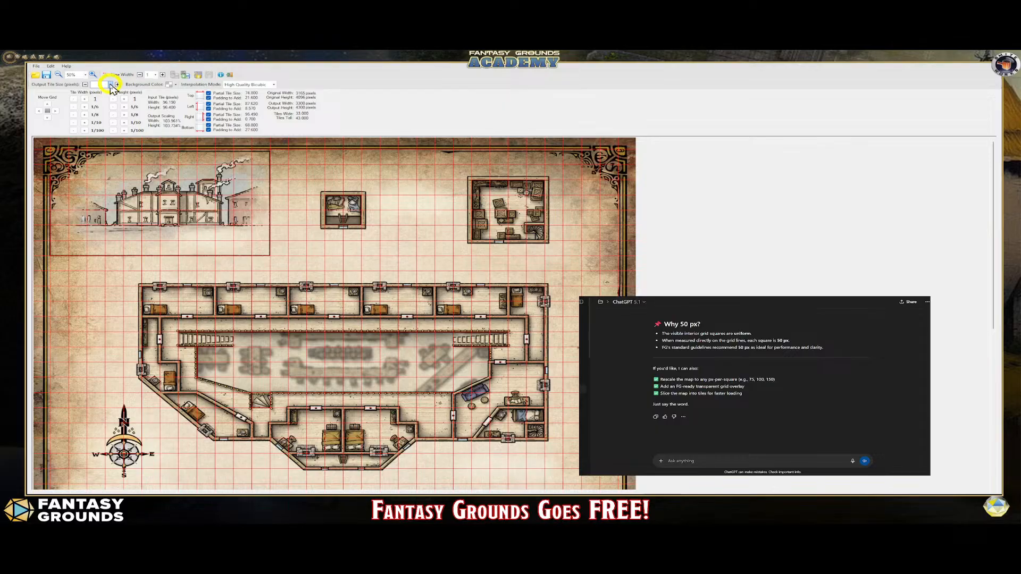
left_click(110, 85)
left_click(106, 105)
left_click(111, 84)
left_click(103, 84)
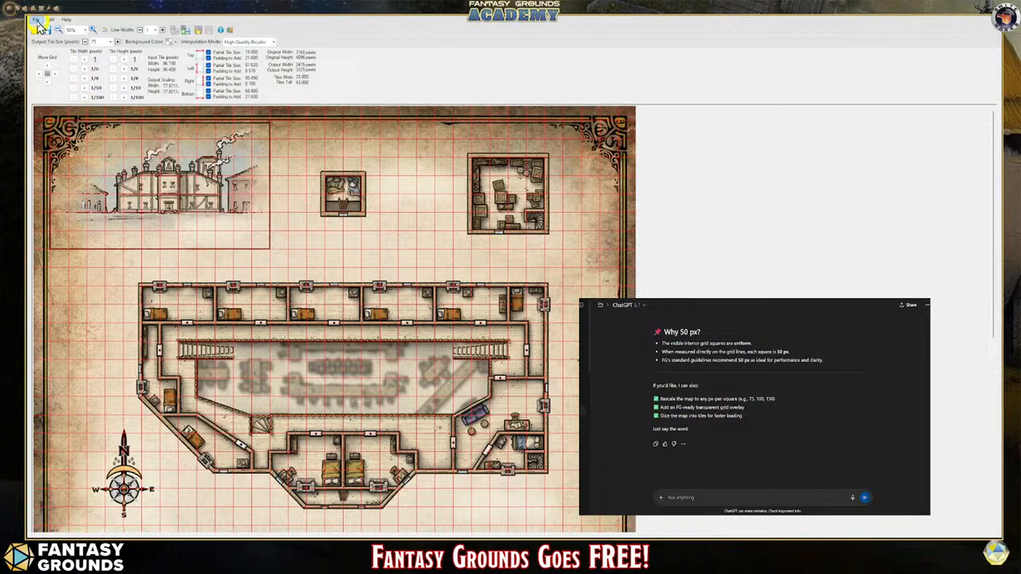
Step: Save the rescaled player map as a JPEG in Downloads under the suggested 75px_33W_43H file name
left_click(36, 20)
left_click(51, 35)
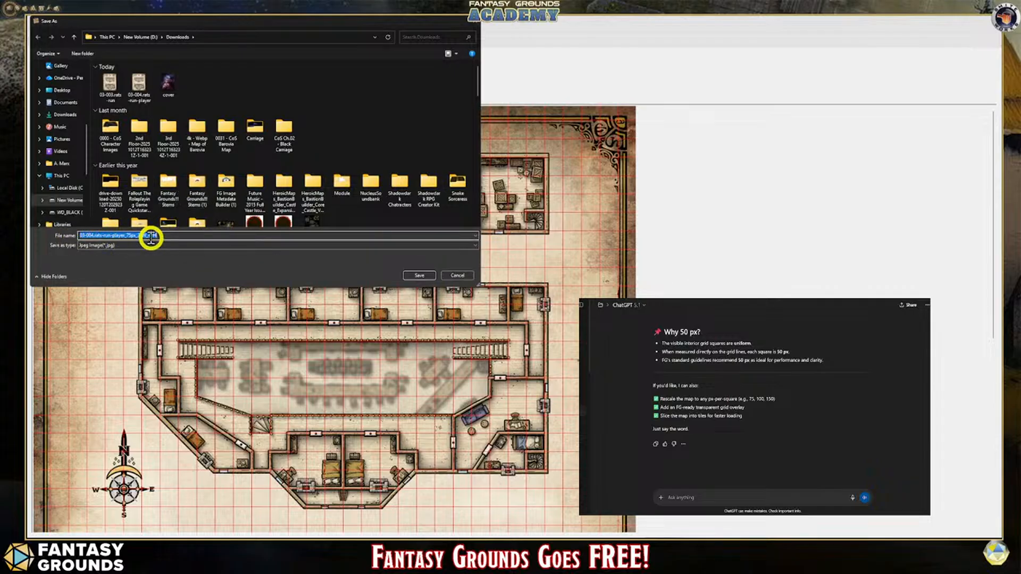
left_click(426, 275)
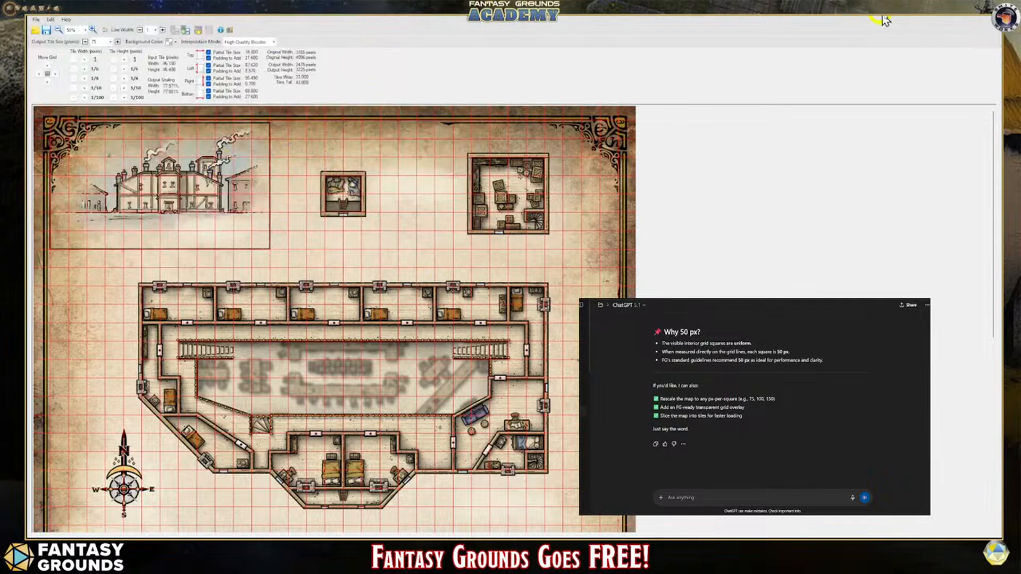
Step: Switch to Fantasy Grounds and examine the grid size and alignment on the open 03-004.rats-run-player map
left_click(964, 19)
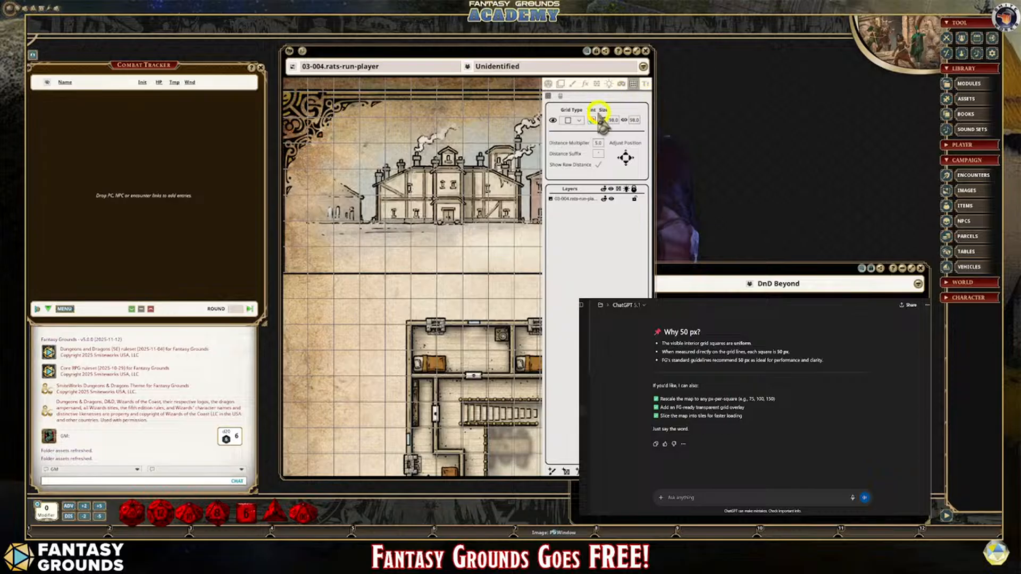
scroll(456, 221, "down", 3)
scroll(457, 227, "up", 2)
scroll(458, 228, "down", 2)
scroll(458, 227, "up", 2)
scroll(459, 226, "down", 1)
scroll(458, 226, "up", 2)
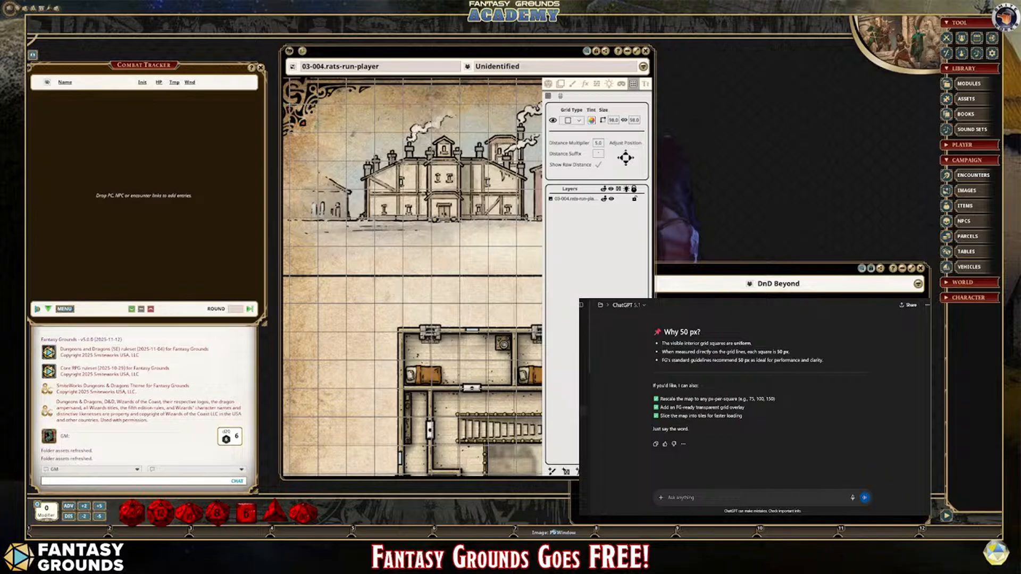
Step: Move the exported 03-004.rats-run-player_75px_33W_43H image from Downloads into the campaign's images/Maps folder in File Explorer
key("alt+Tab")
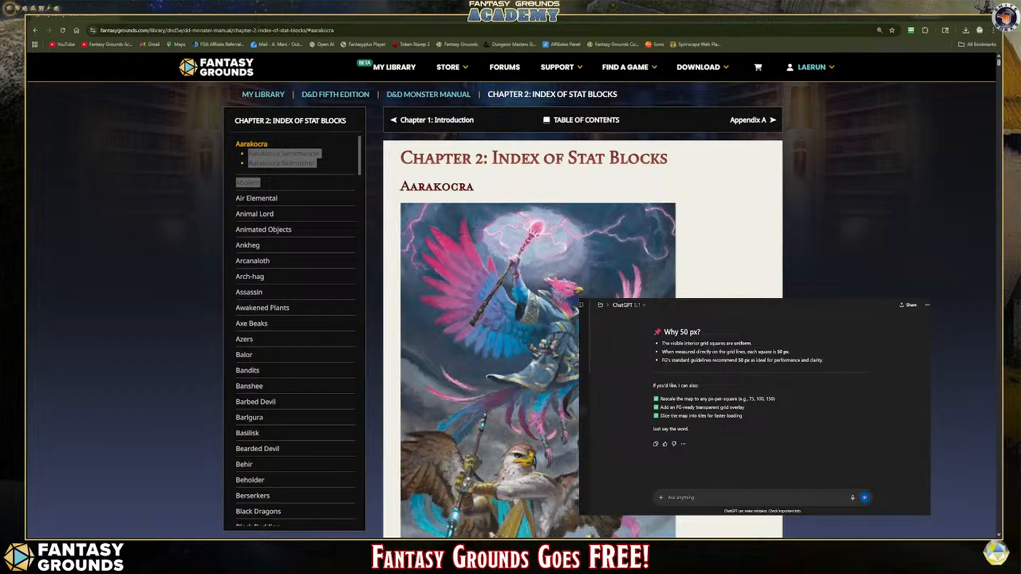
key("alt+Tab")
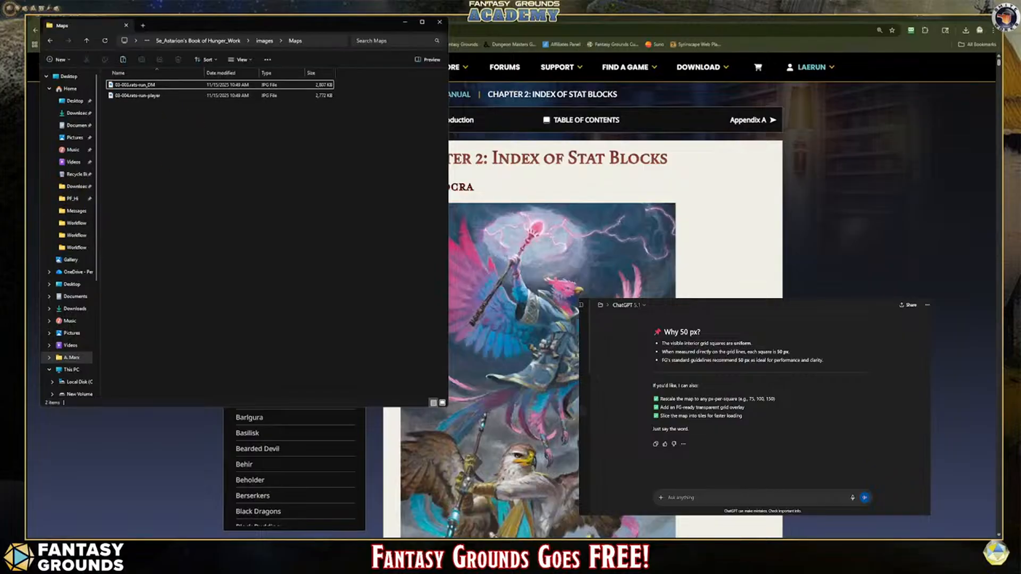
key("alt+Tab")
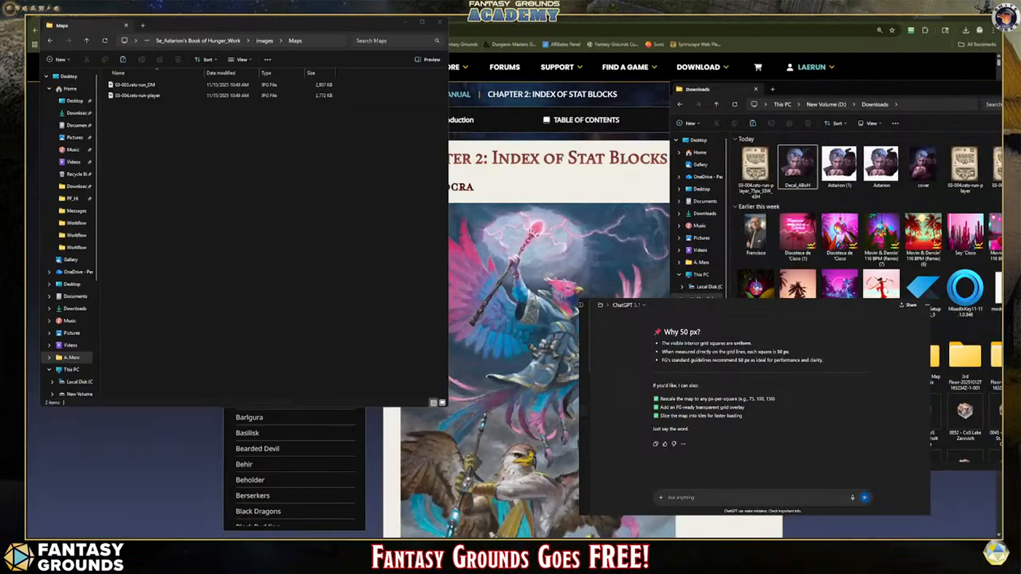
left_click(398, 178)
left_click(758, 165)
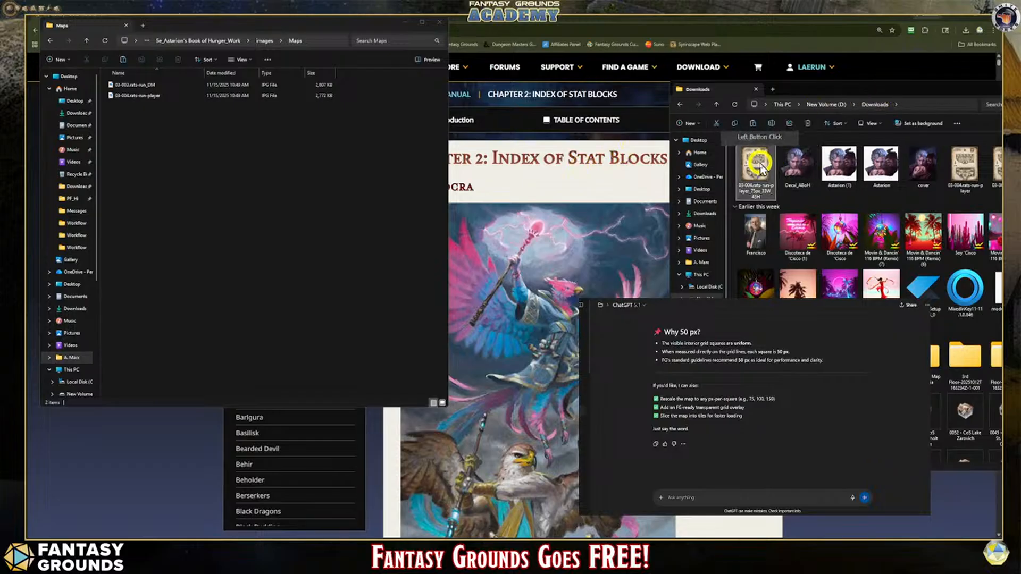
right_click(762, 168)
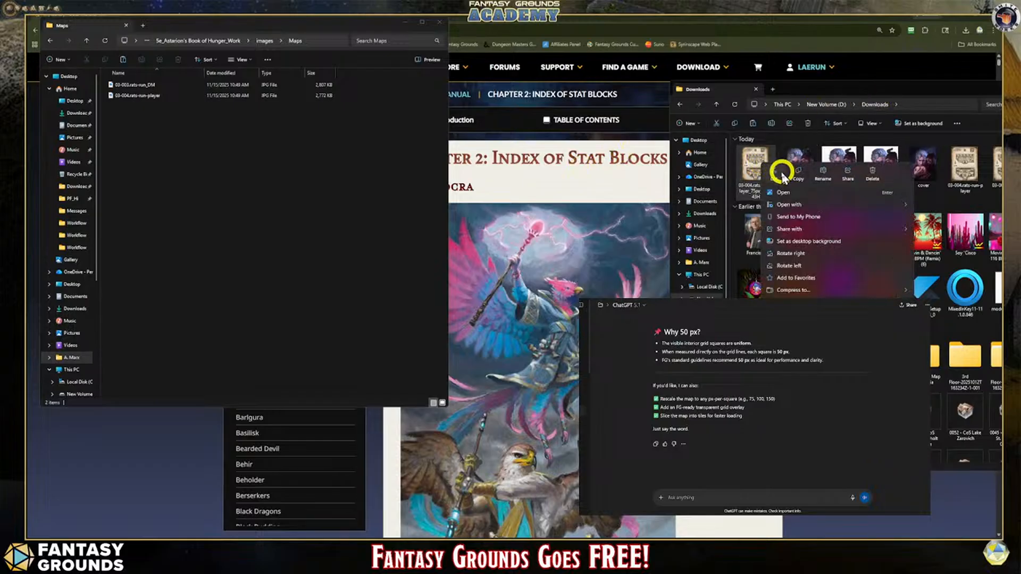
left_click(775, 173)
right_click(202, 151)
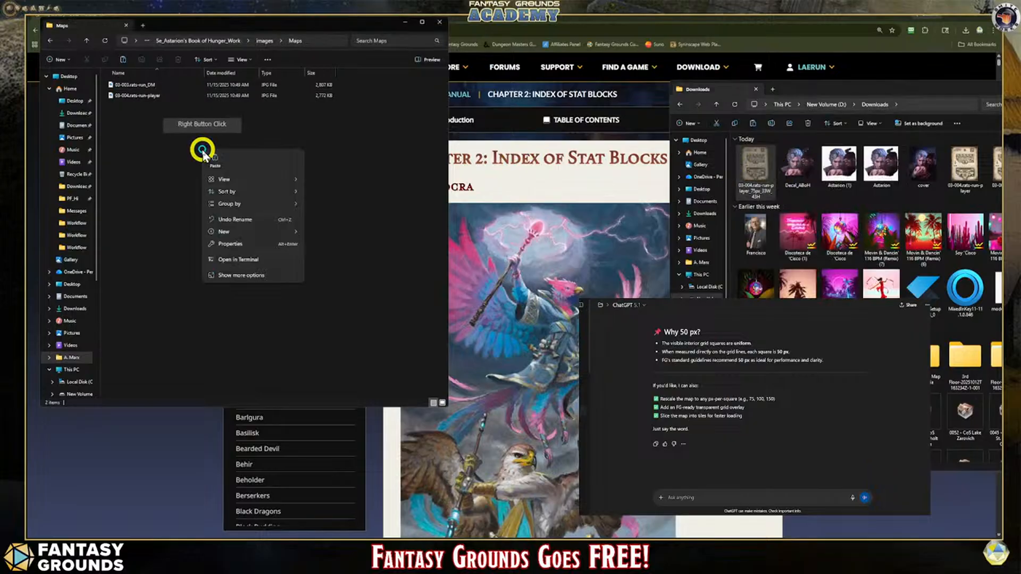
left_click(226, 167)
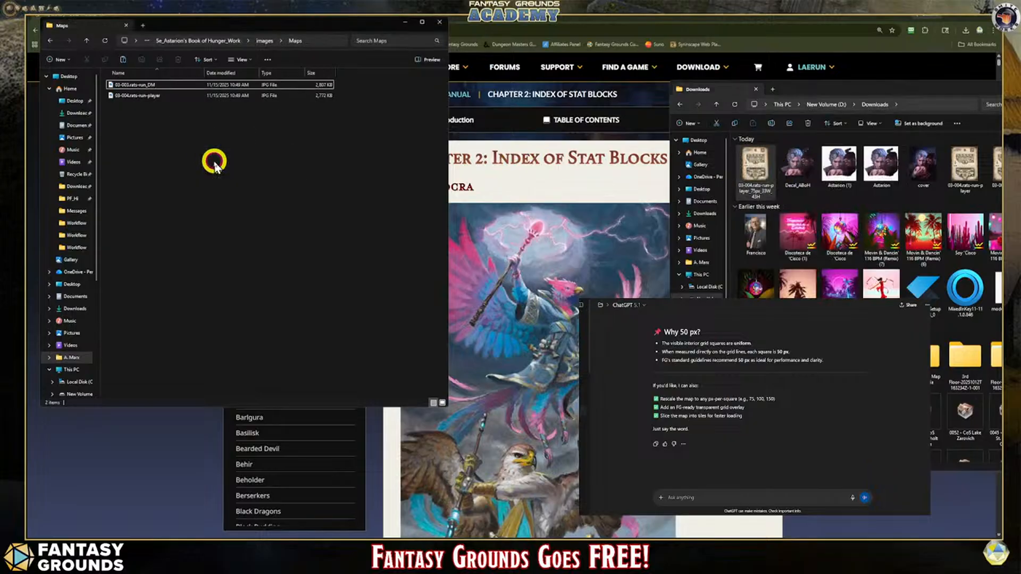
Step: Delete the old 03-004.rats-run-player JPG from the Maps folder and close that folder window
left_click(161, 98)
right_click(161, 98)
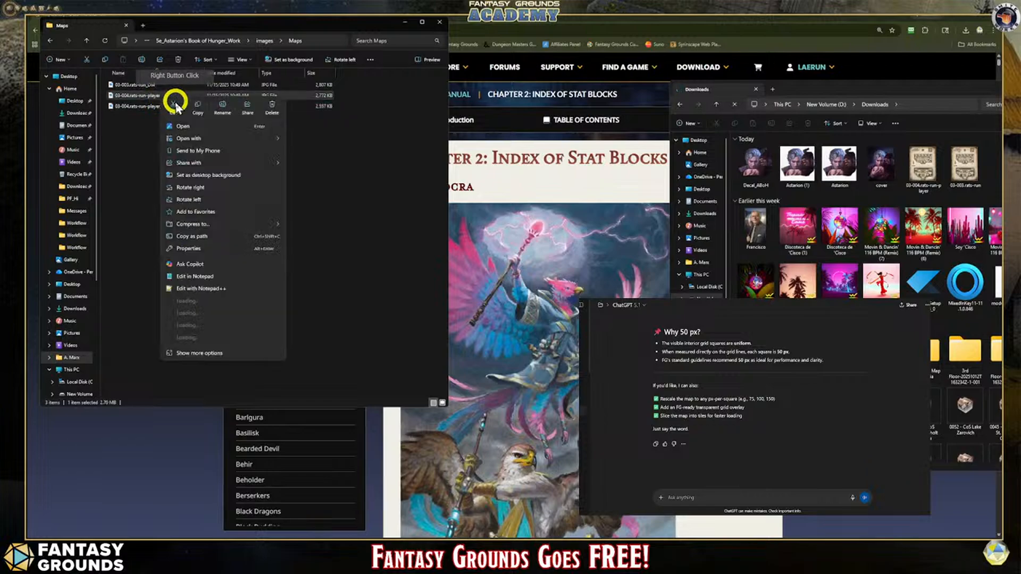
left_click(273, 105)
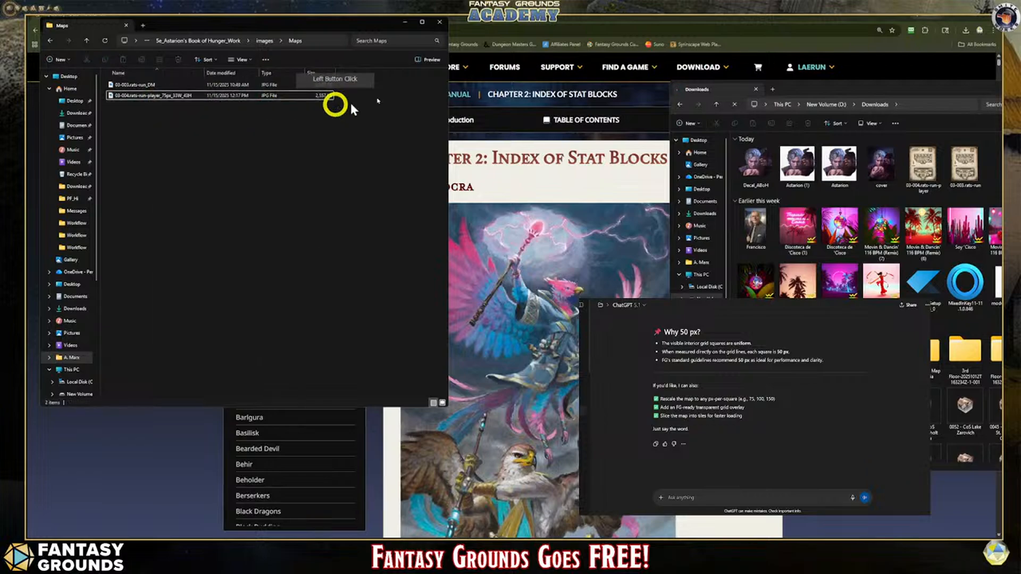
left_click(444, 24)
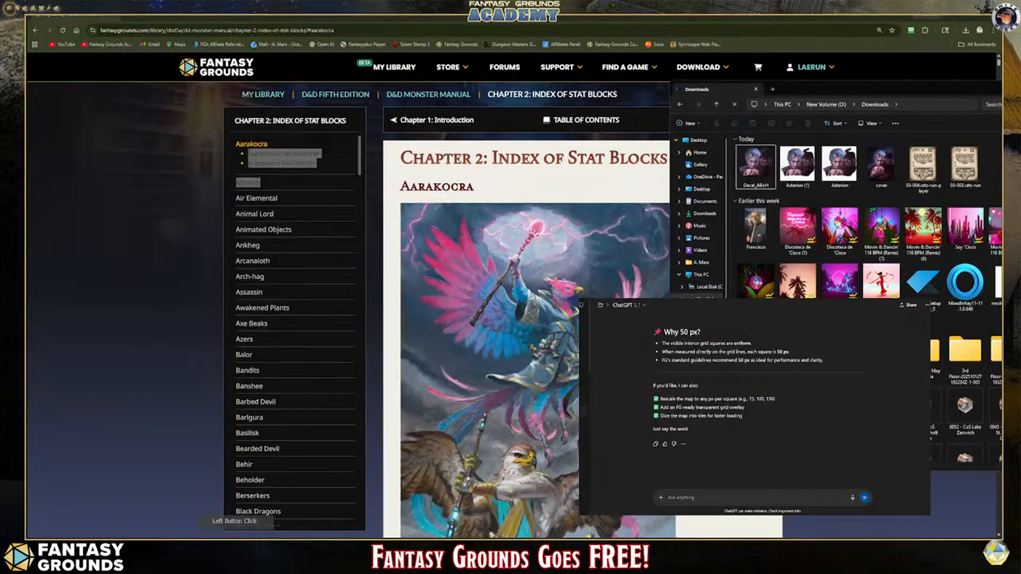
Step: Return to Fantasy Grounds, close the old player map and refresh the campaign's image assets
left_click(161, 538)
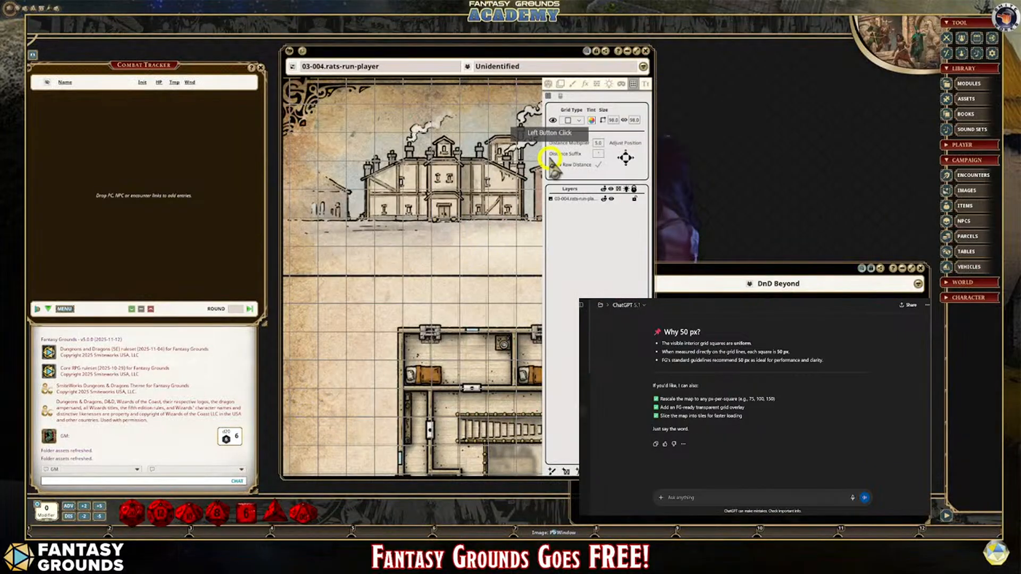
left_click(645, 51)
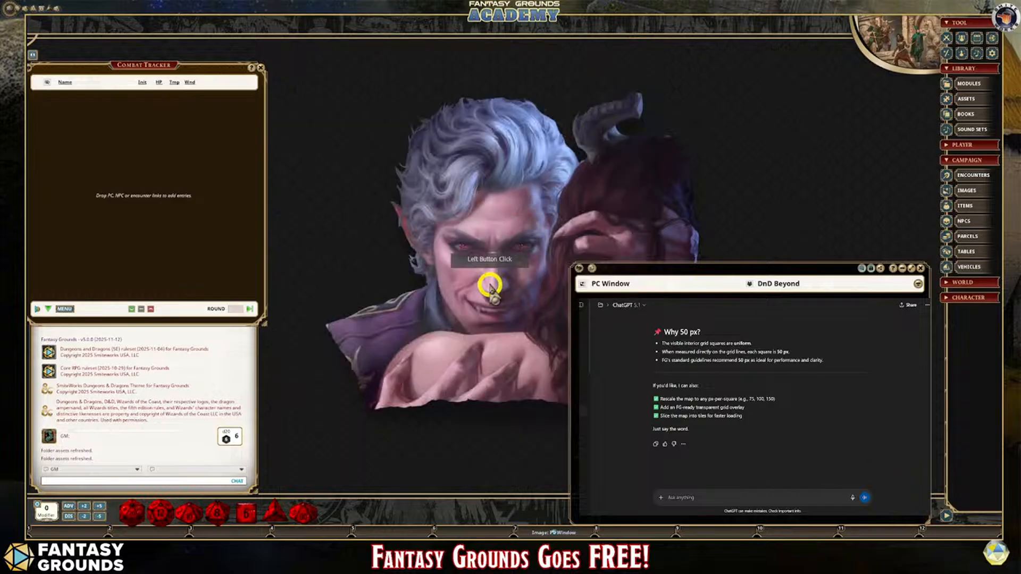
left_click(967, 100)
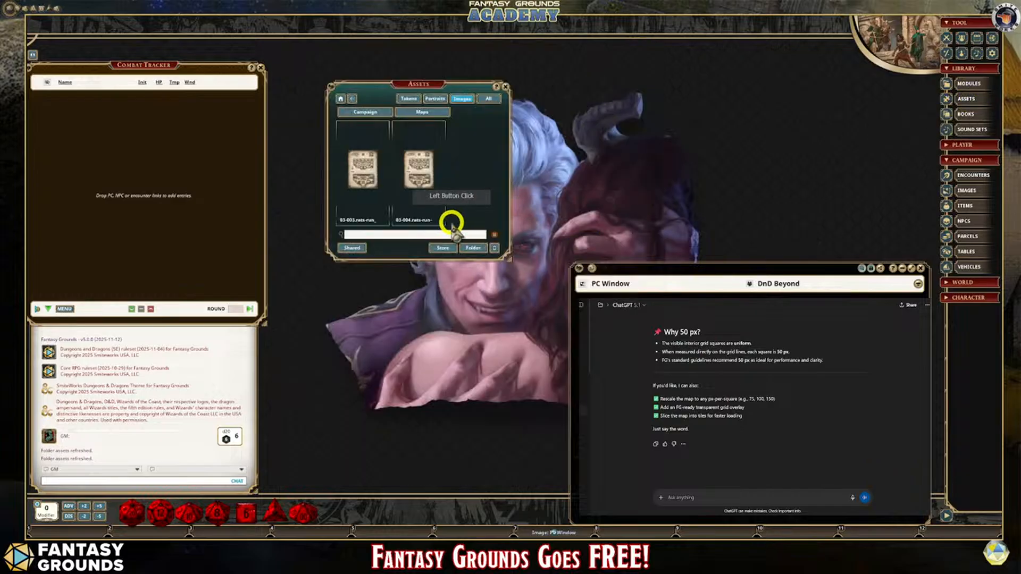
left_click(494, 248)
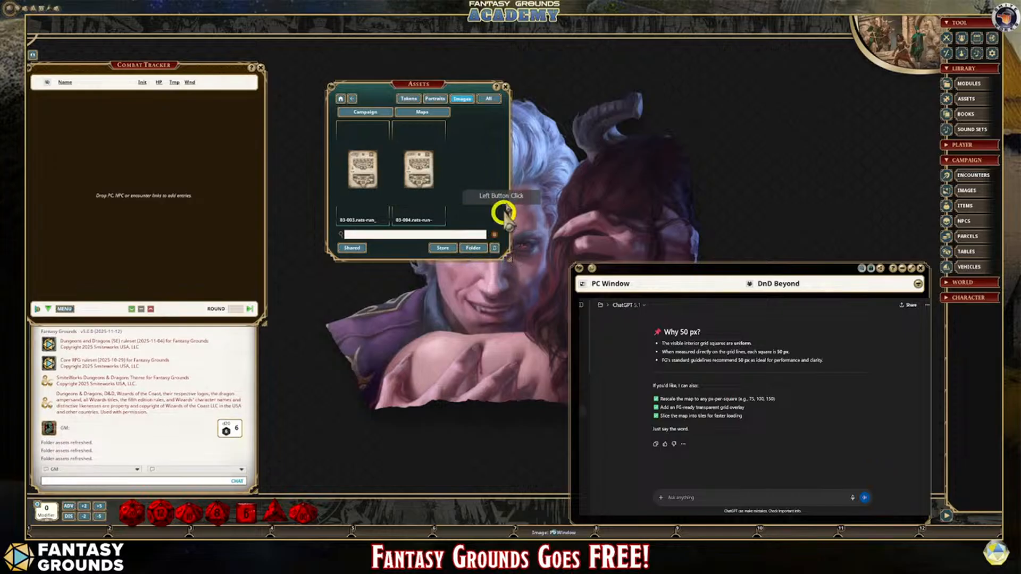
left_click(505, 87)
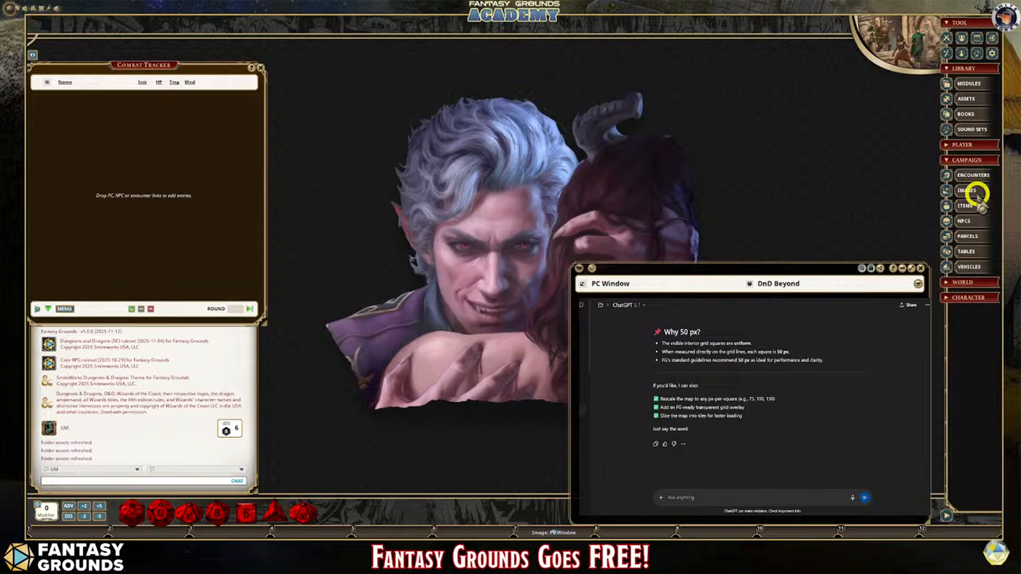
Step: Delete the old 03-004.rats-run-player record from the campaign's Images list
left_click(966, 190)
right_click(299, 130)
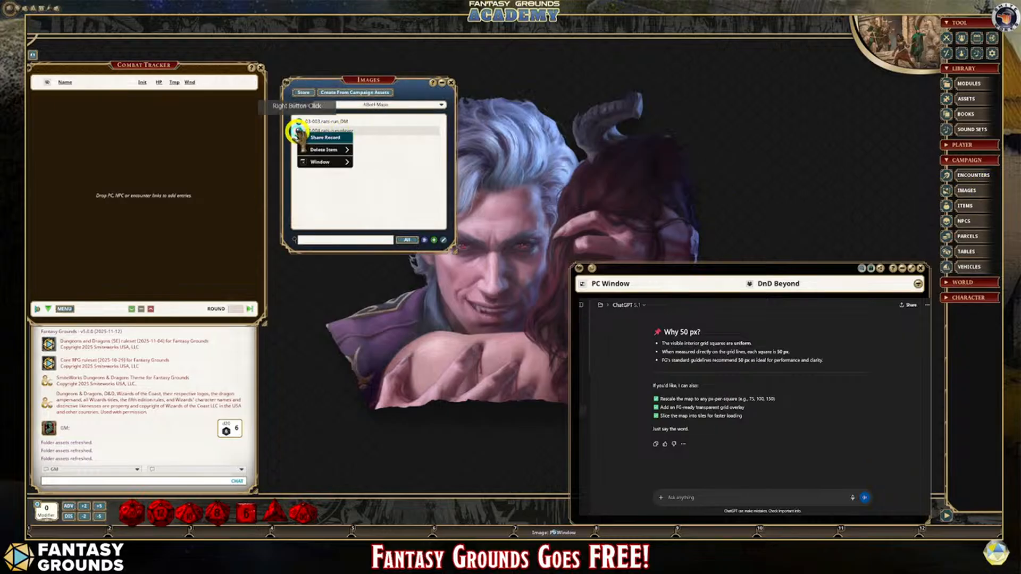
mouse_move(330, 149)
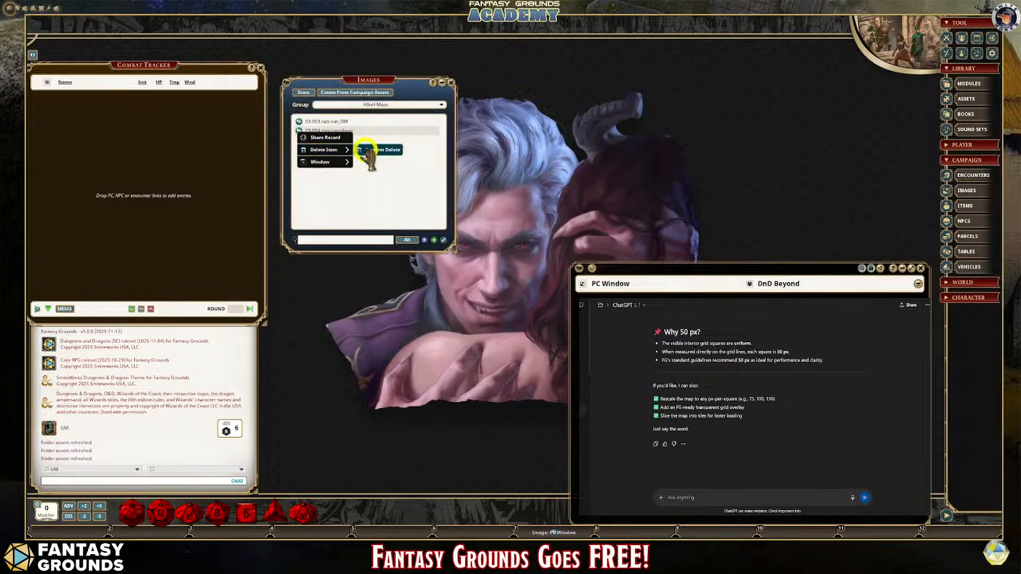
left_click(369, 151)
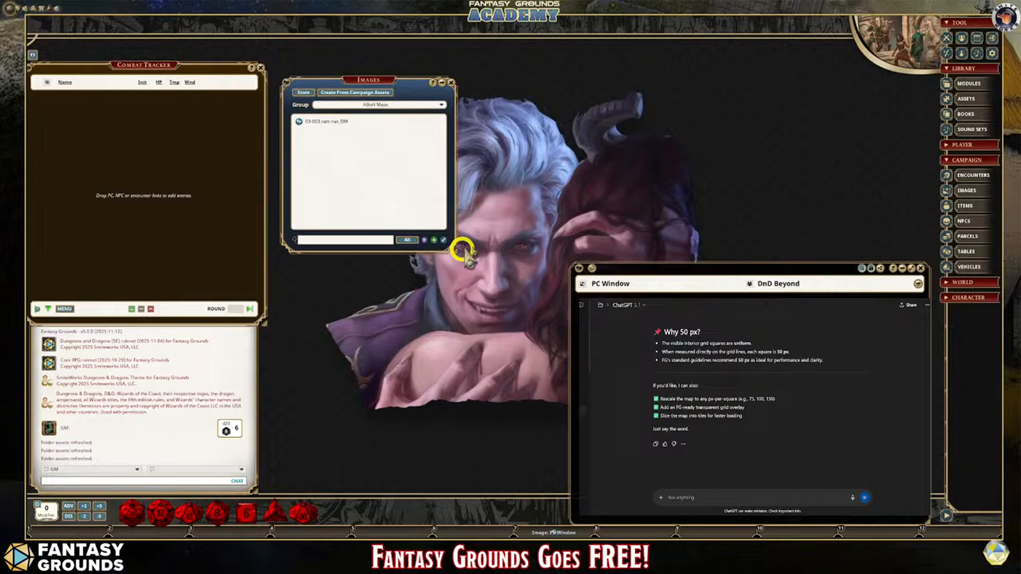
Step: Create a map record from the 03-004 Rat's Run player image in the campaign's Maps assets
left_click(966, 99)
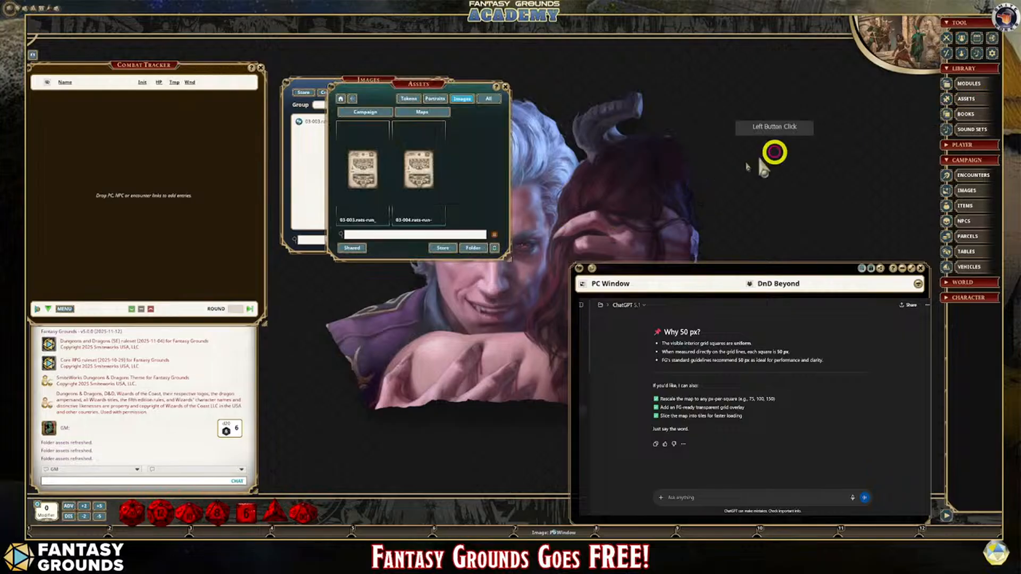
left_click_drag(423, 93, 622, 73)
left_click(561, 153)
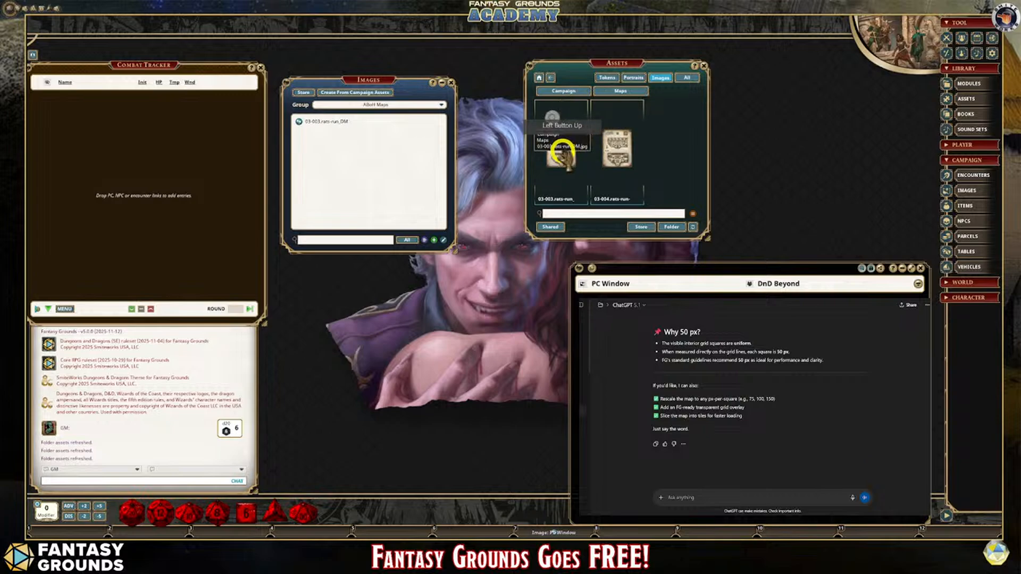
left_click(616, 145)
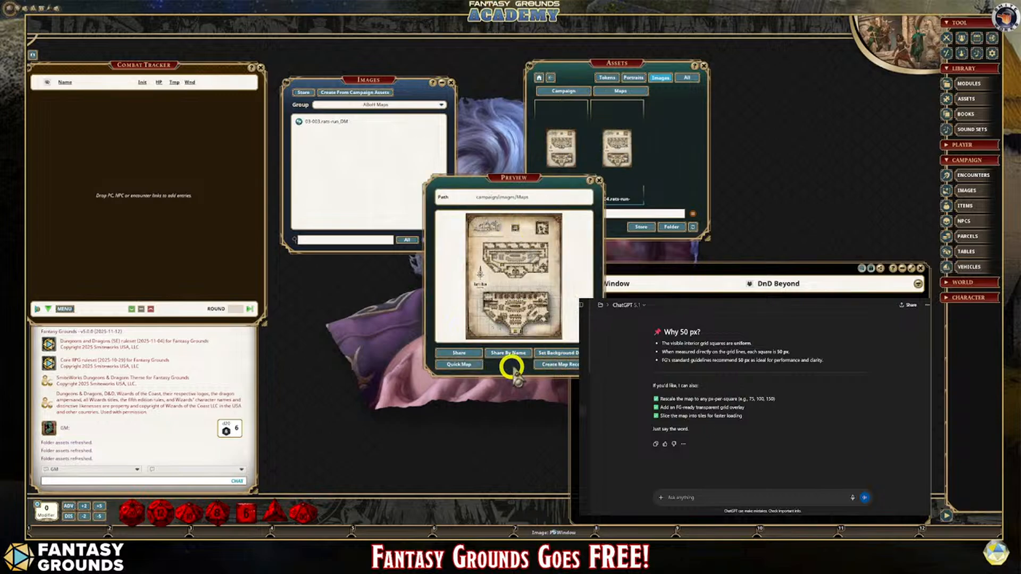
left_click(553, 367)
left_click(618, 168)
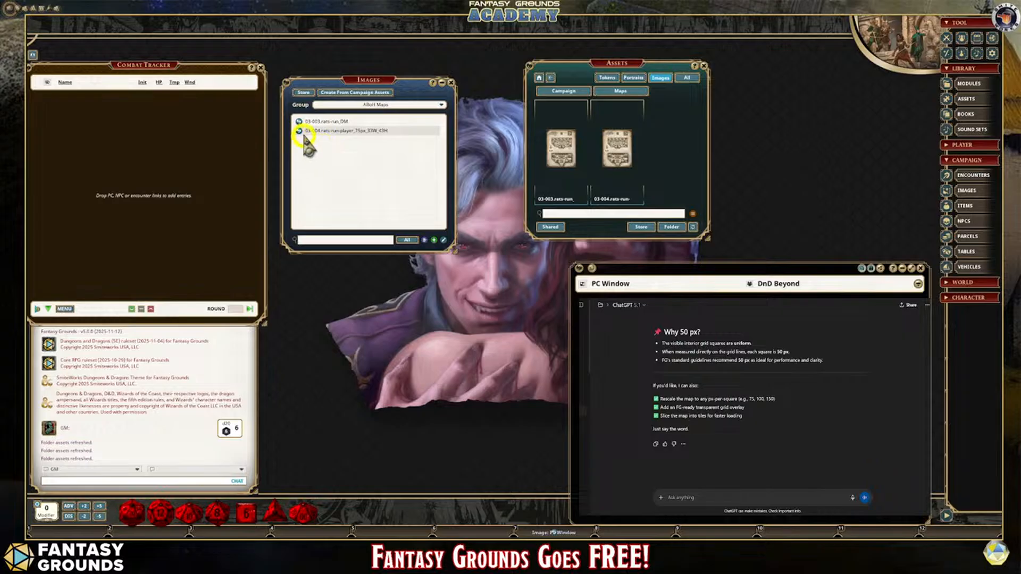
Step: Open the new 03-004.rats-run-player_75px_33W_43H map record, then reposition and enlarge its window
left_click(299, 130)
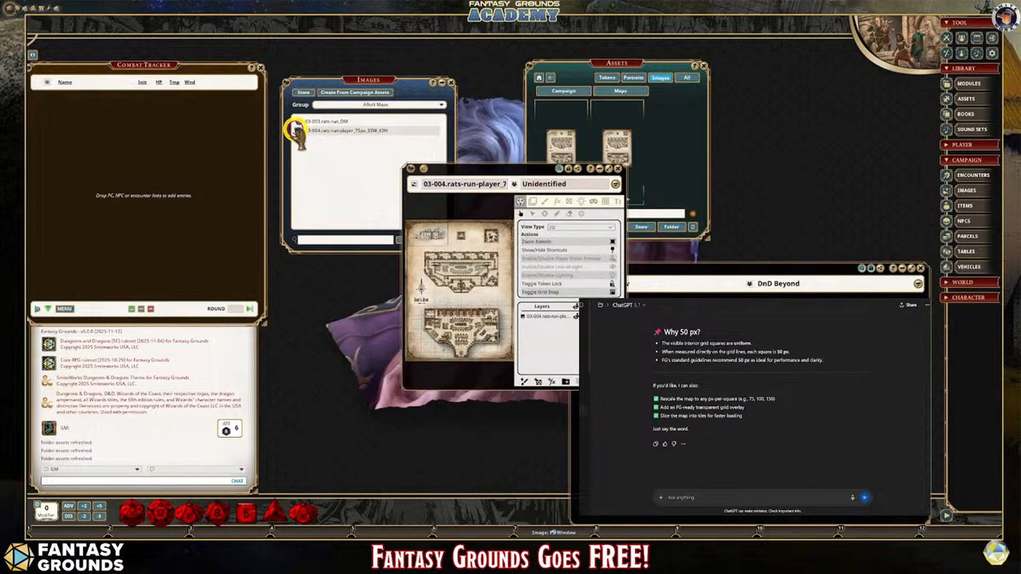
left_click_drag(491, 169, 389, 50)
left_click_drag(523, 271, 776, 456)
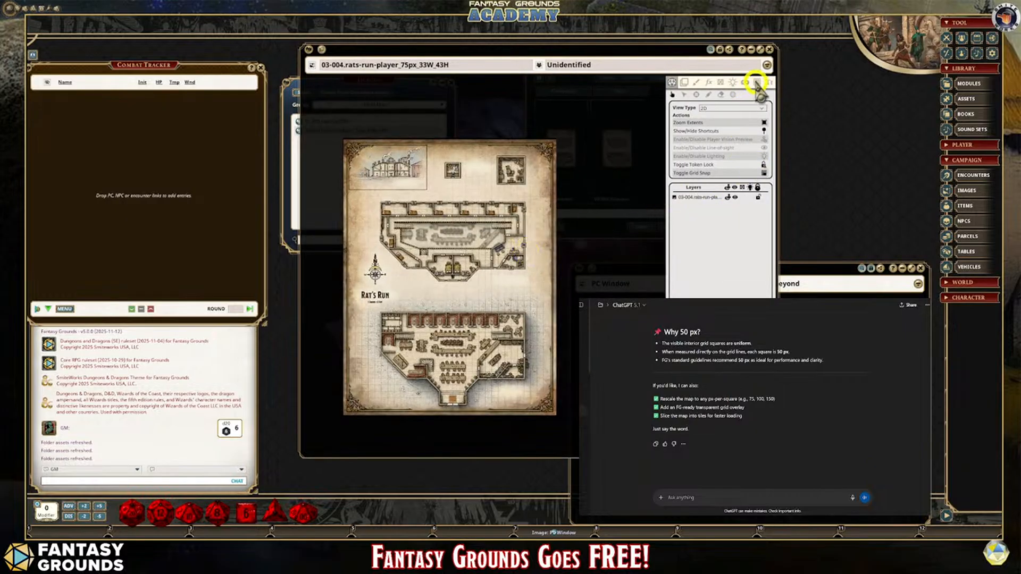
Step: Make the square grid visible on the player map and compare it with the drawn rooms
left_click(756, 83)
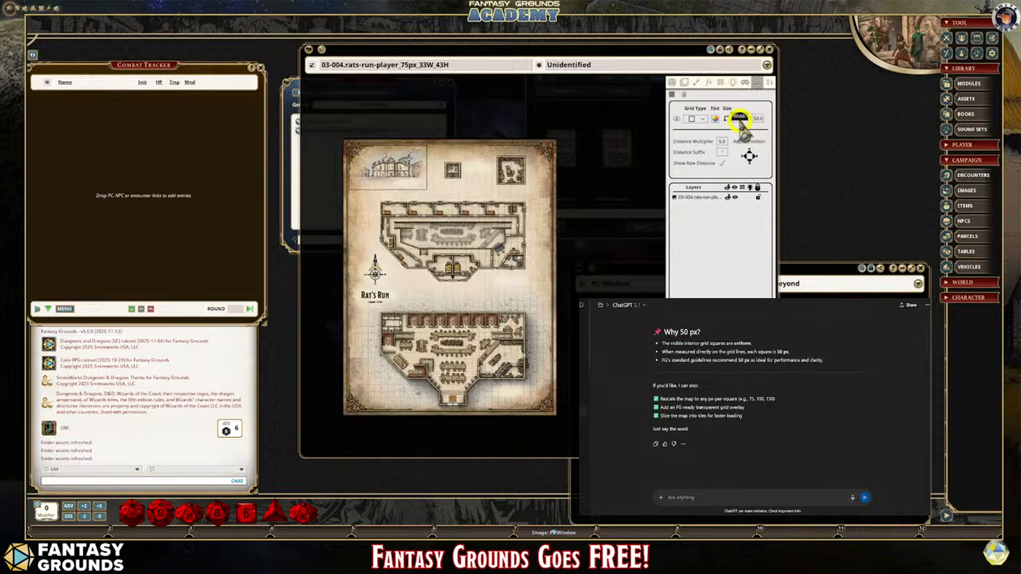
left_click(676, 119)
left_click(463, 234)
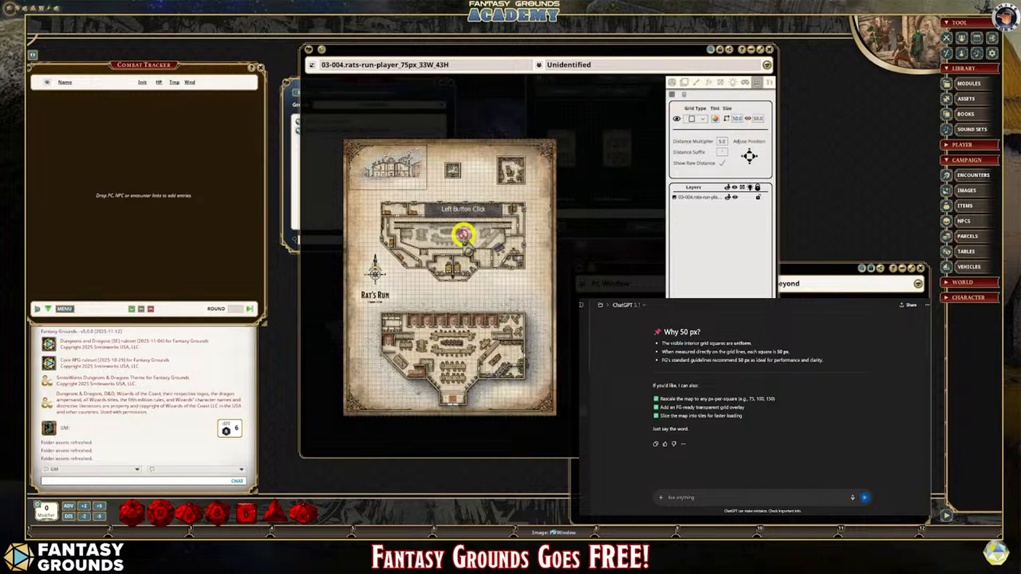
scroll(464, 234, "up", 5)
scroll(393, 215, "down", 2)
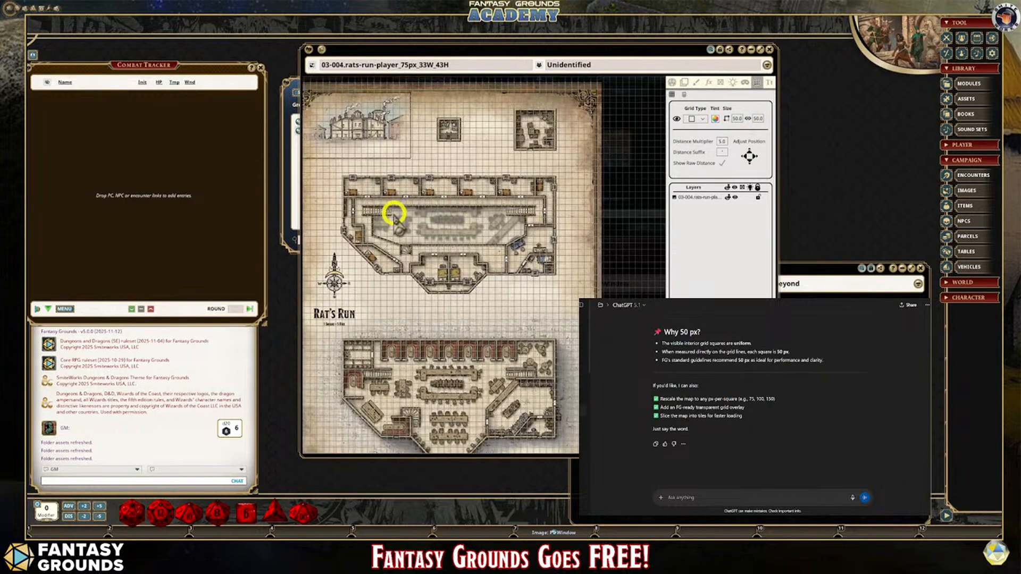
Step: Set the grid's width and height to 75 and compare its lines with the upper-floor room walls
scroll(394, 215, "down", 1)
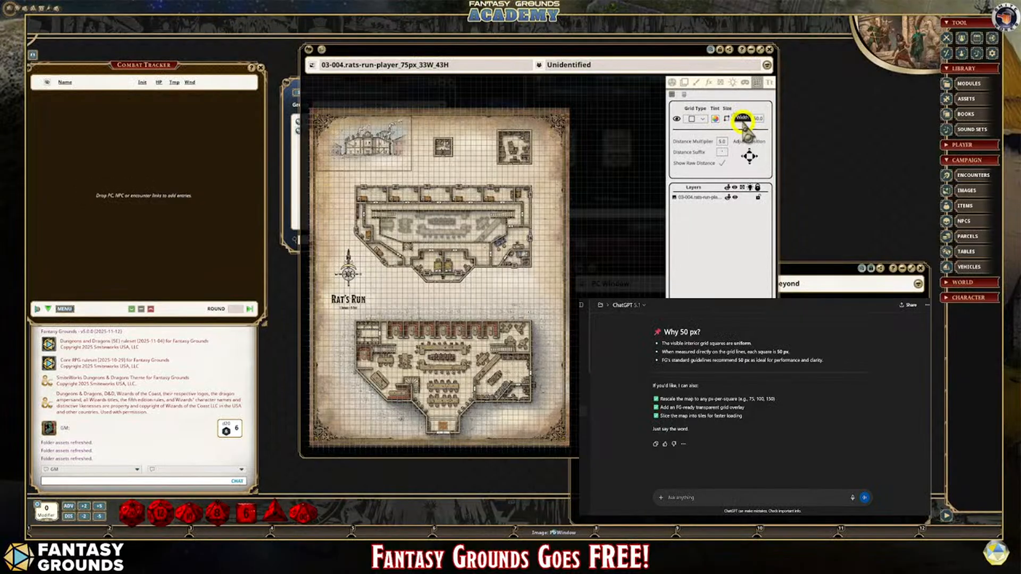
scroll(482, 182, "up", 3)
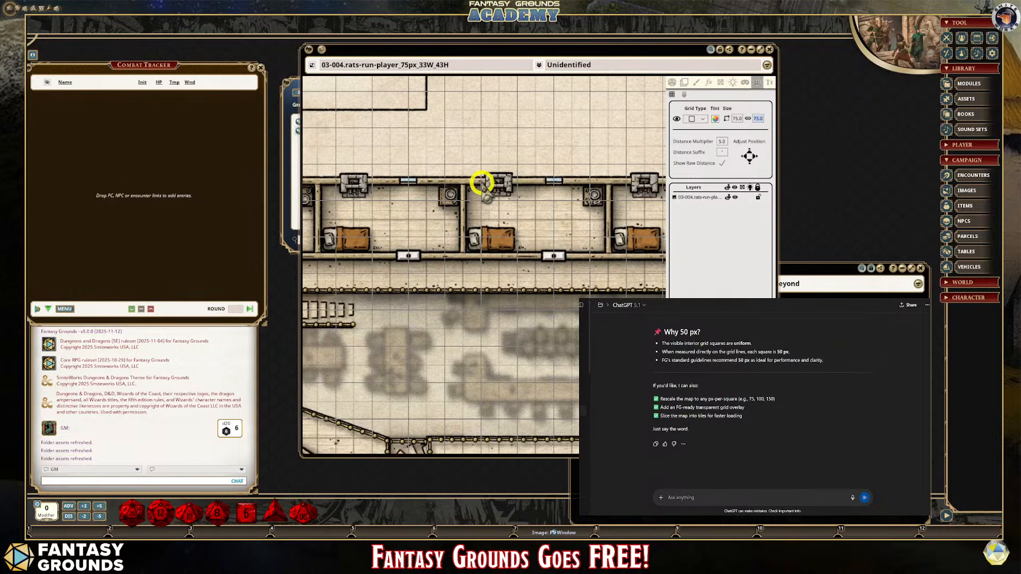
scroll(482, 182, "down", 1)
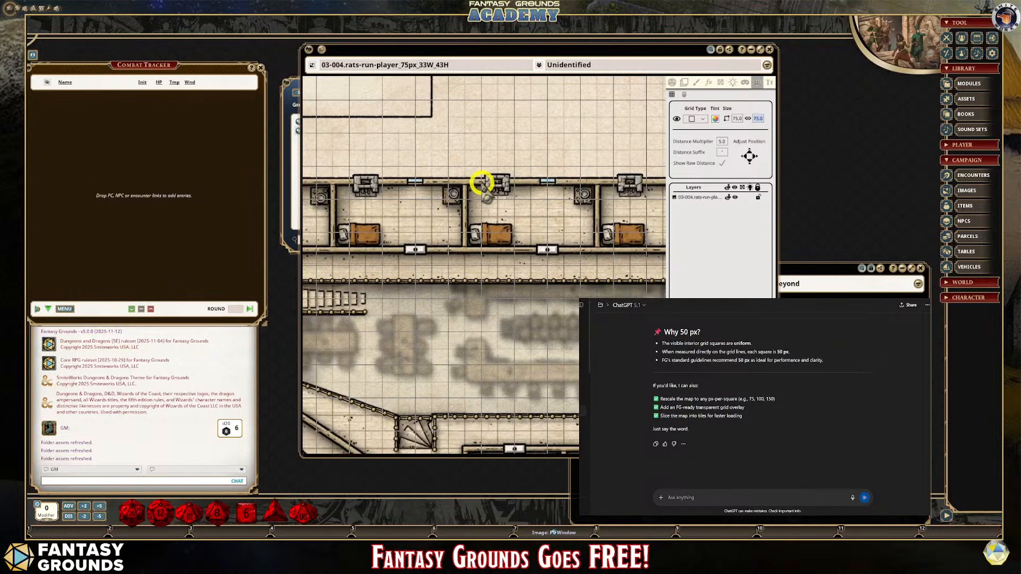
Step: Set the grid's width and height to 25 and check its fit against the upper-floor rooms
left_click(738, 117)
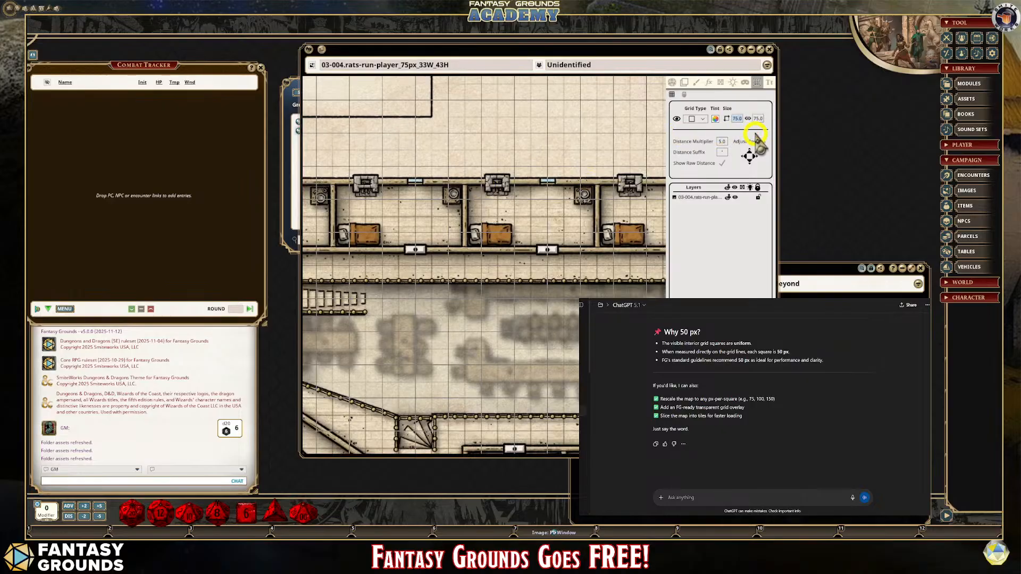
type("25")
key("Return")
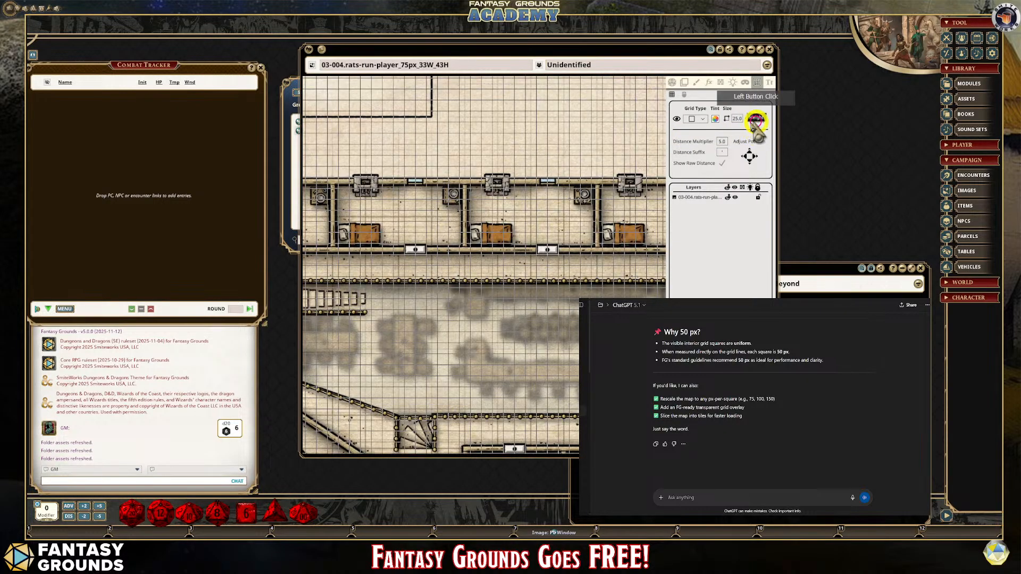
scroll(543, 164, "up", 1)
scroll(547, 168, "up", 1)
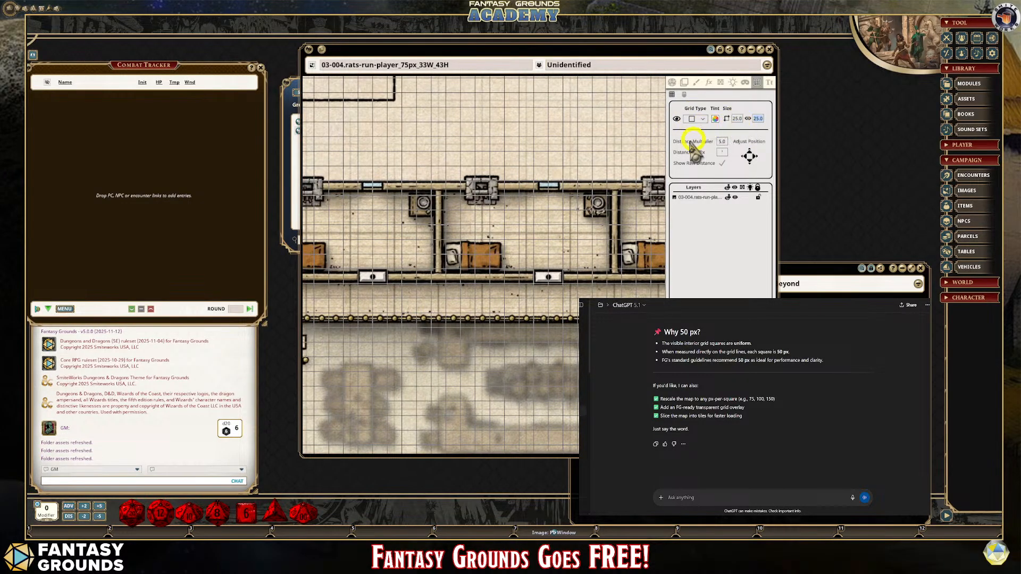
scroll(533, 182, "down", 1)
scroll(456, 200, "down", 1)
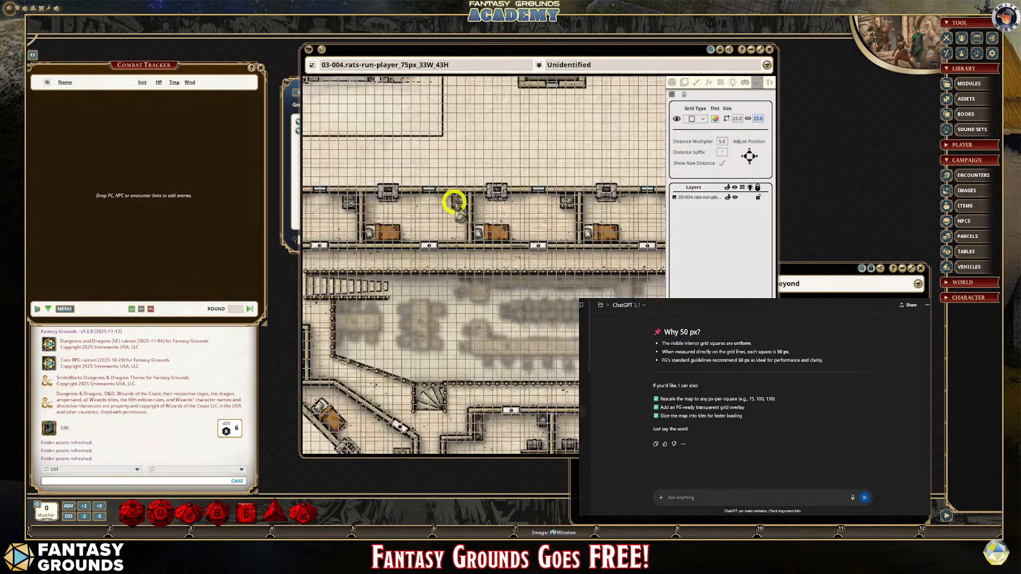
Step: Nudge the map's grid left twelve times to line it up with the room walls
left_click(746, 157)
left_click(746, 156)
left_click(745, 156)
left_click(746, 156)
left_click(745, 156)
left_click(745, 156)
left_click(746, 156)
left_click(745, 157)
left_click(745, 156)
left_click(745, 156)
left_click(745, 156)
left_click(745, 156)
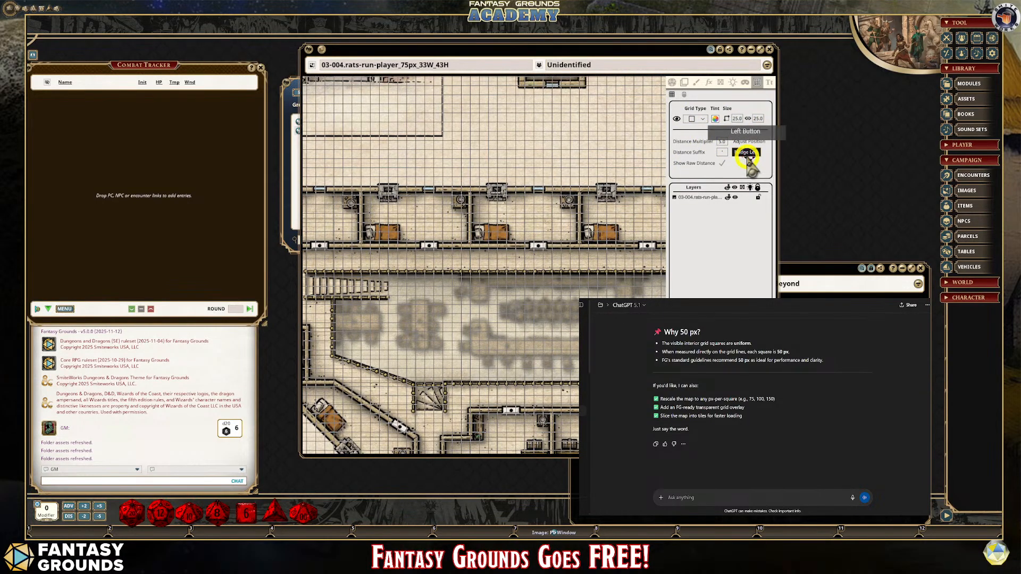
Step: Set the grid's width and height to 50 while viewing the upper-floor bedrooms up close
scroll(565, 148, "up", 3)
scroll(565, 149, "up", 2)
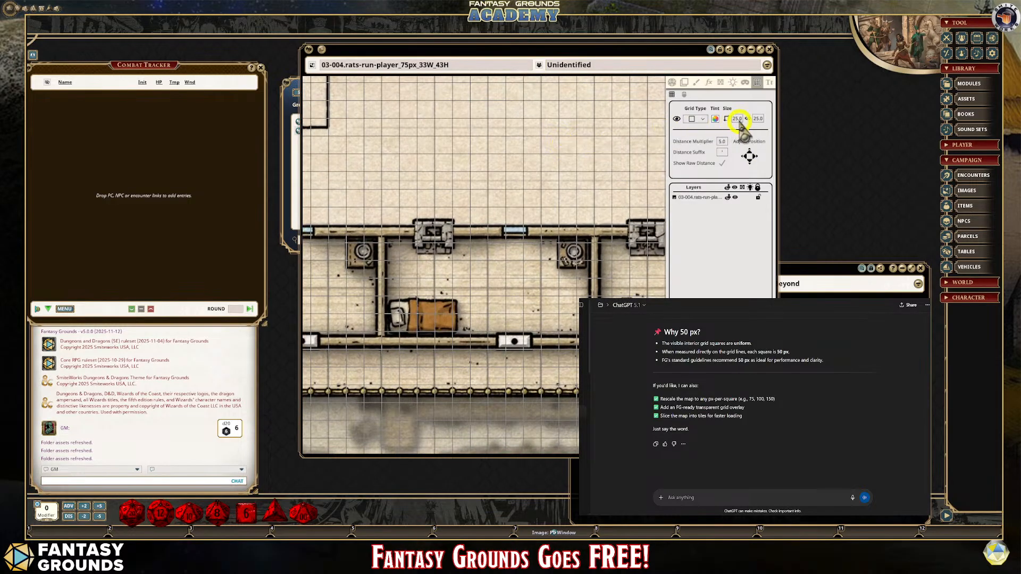
left_click(759, 121)
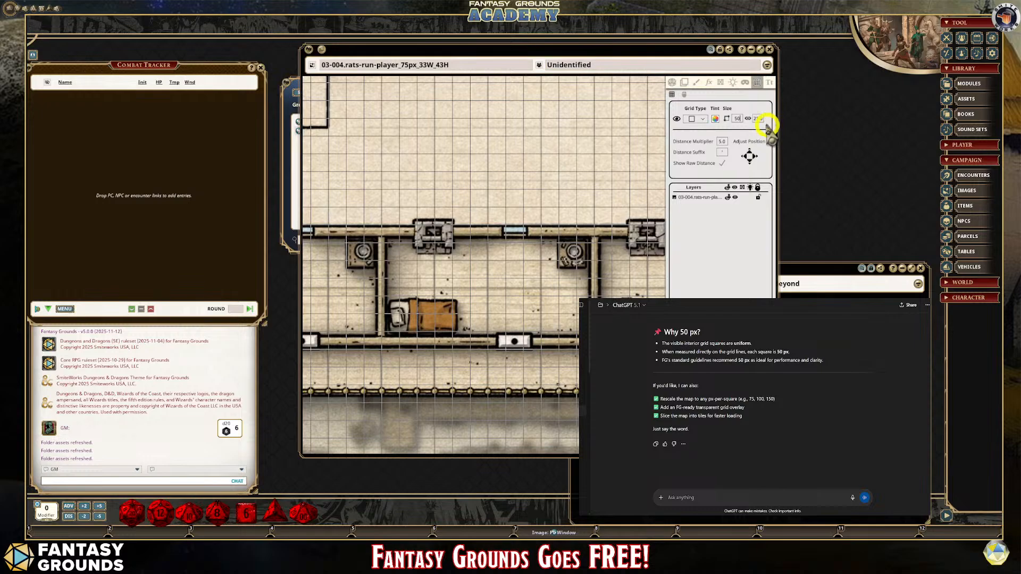
left_click(761, 120)
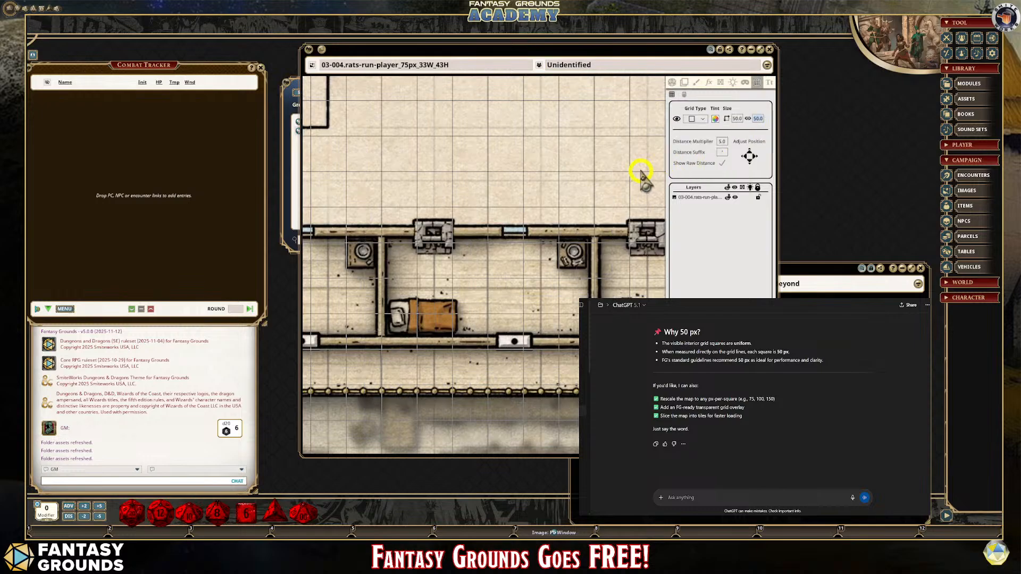
Step: Nudge the map's grid down five times to line it up with the bedroom walls
scroll(642, 173, "up", 1)
left_click(750, 156)
left_click(750, 156)
left_click(749, 156)
left_click(749, 156)
left_click(750, 156)
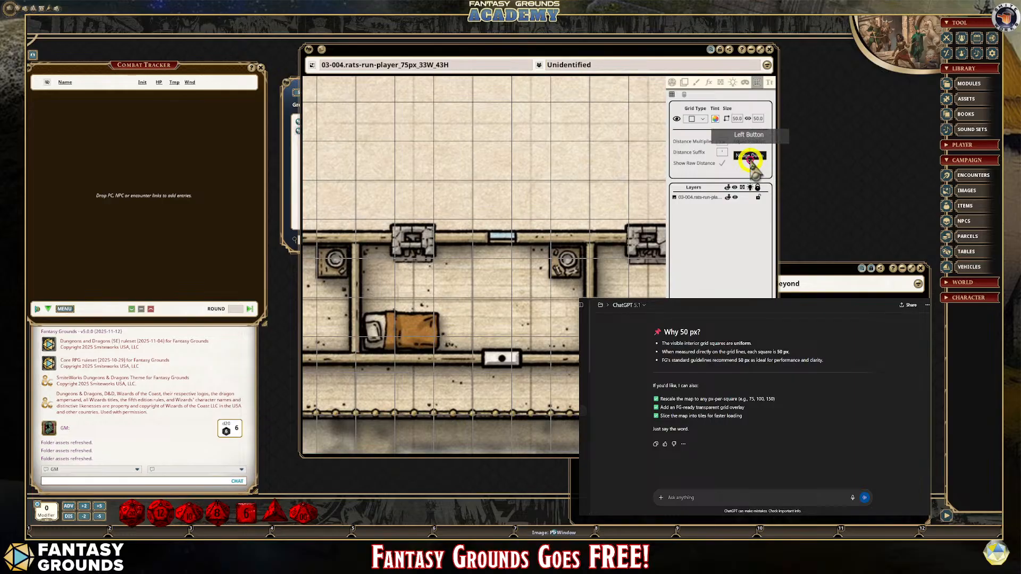
Step: Set the grid's width to 70 and nudge the grid right three times
left_click(737, 119)
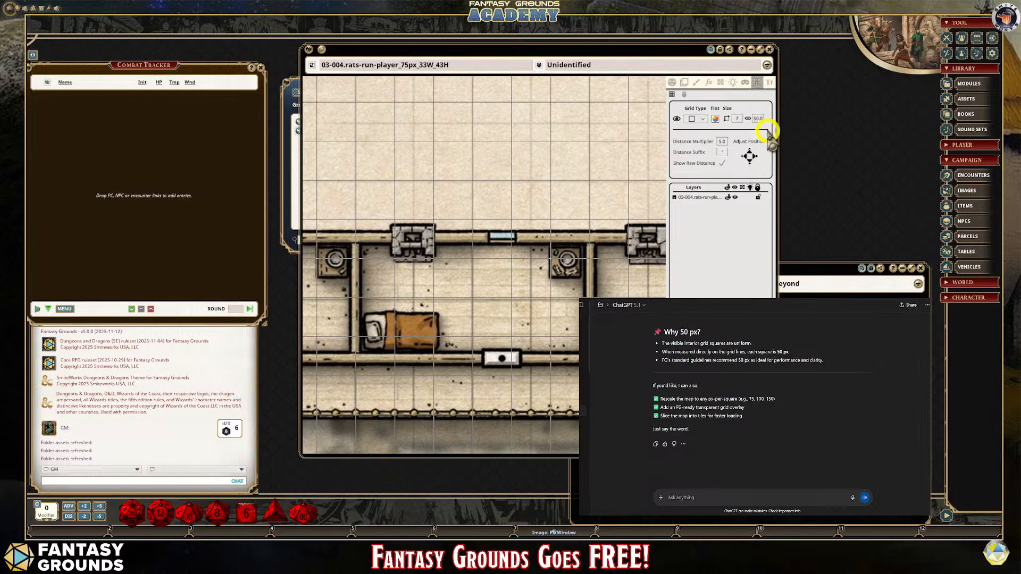
type("70")
left_click(759, 119)
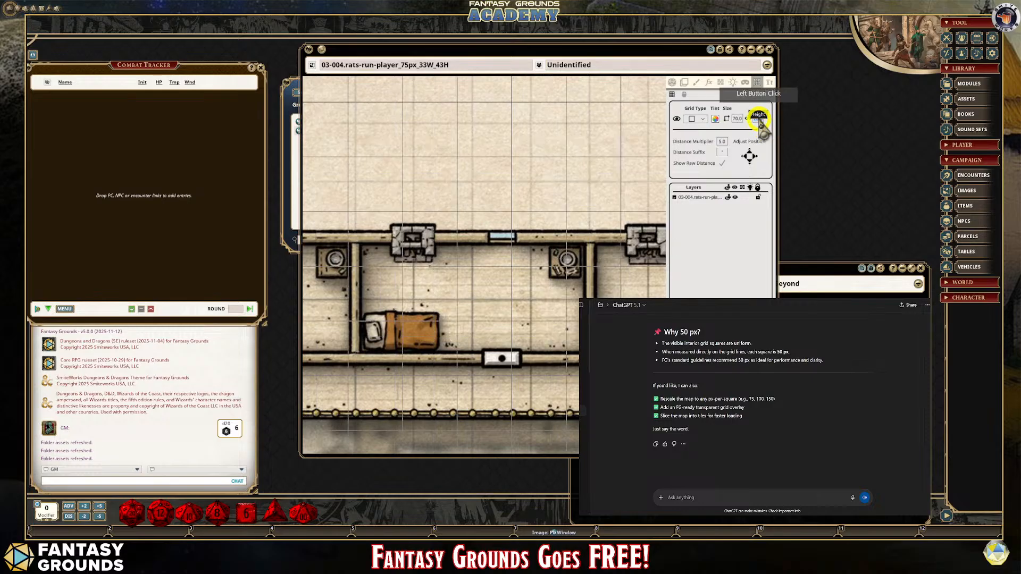
left_click(753, 156)
left_click(753, 156)
left_click(753, 160)
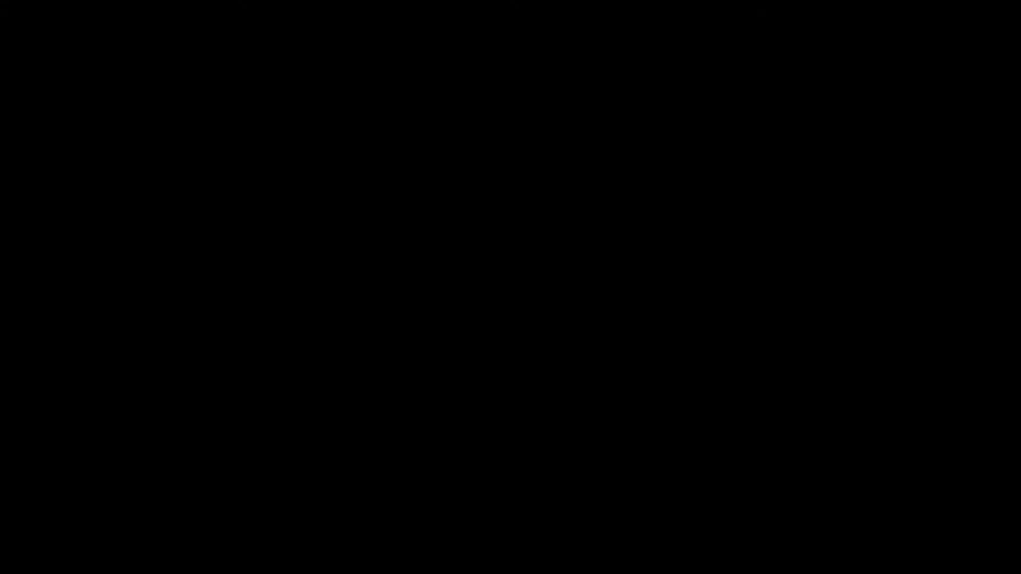